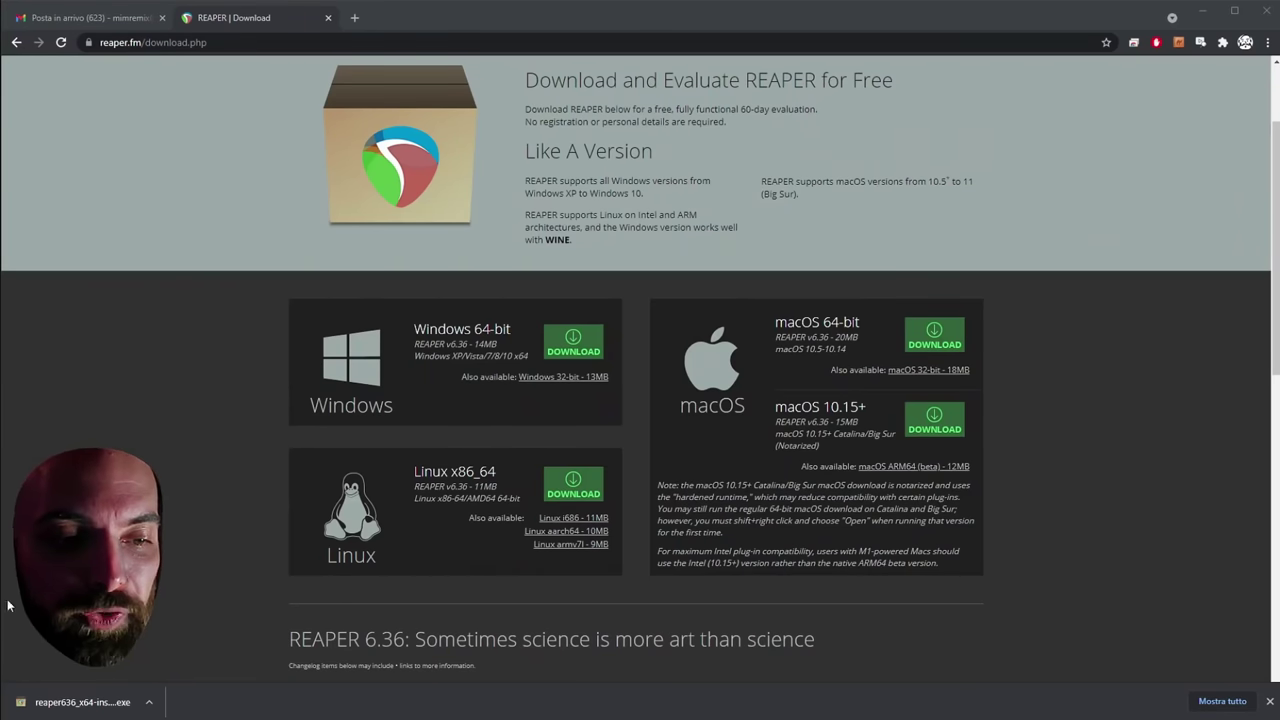
Run the downloaded REAPER v6.36 (x64) installer and accept its license agreement.
click(150, 702)
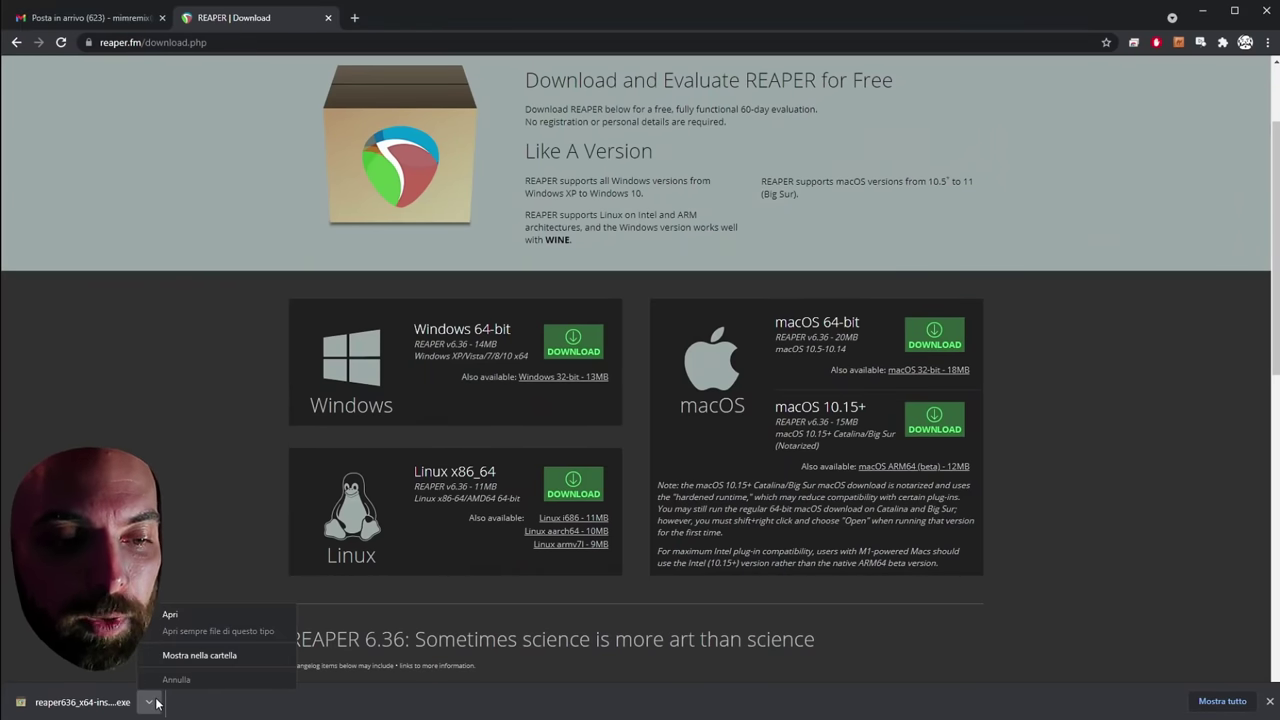
click(203, 653)
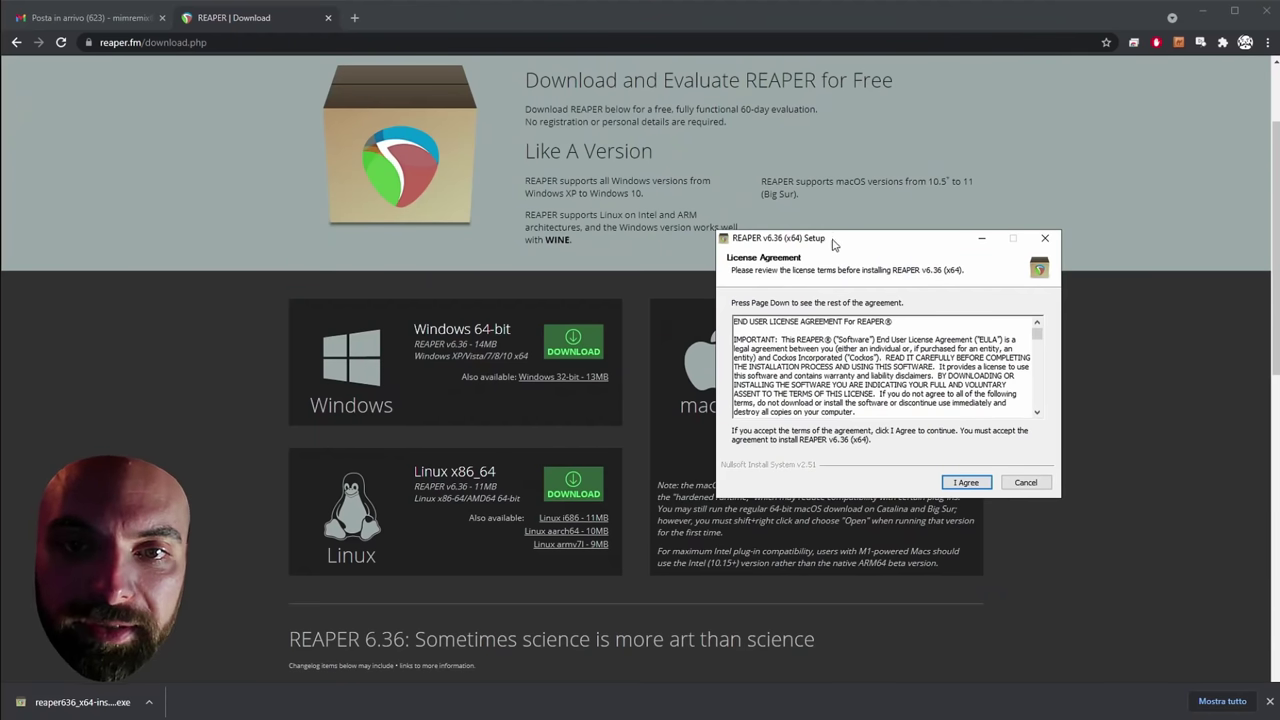
drag(850, 237, 406, 137)
click(520, 382)
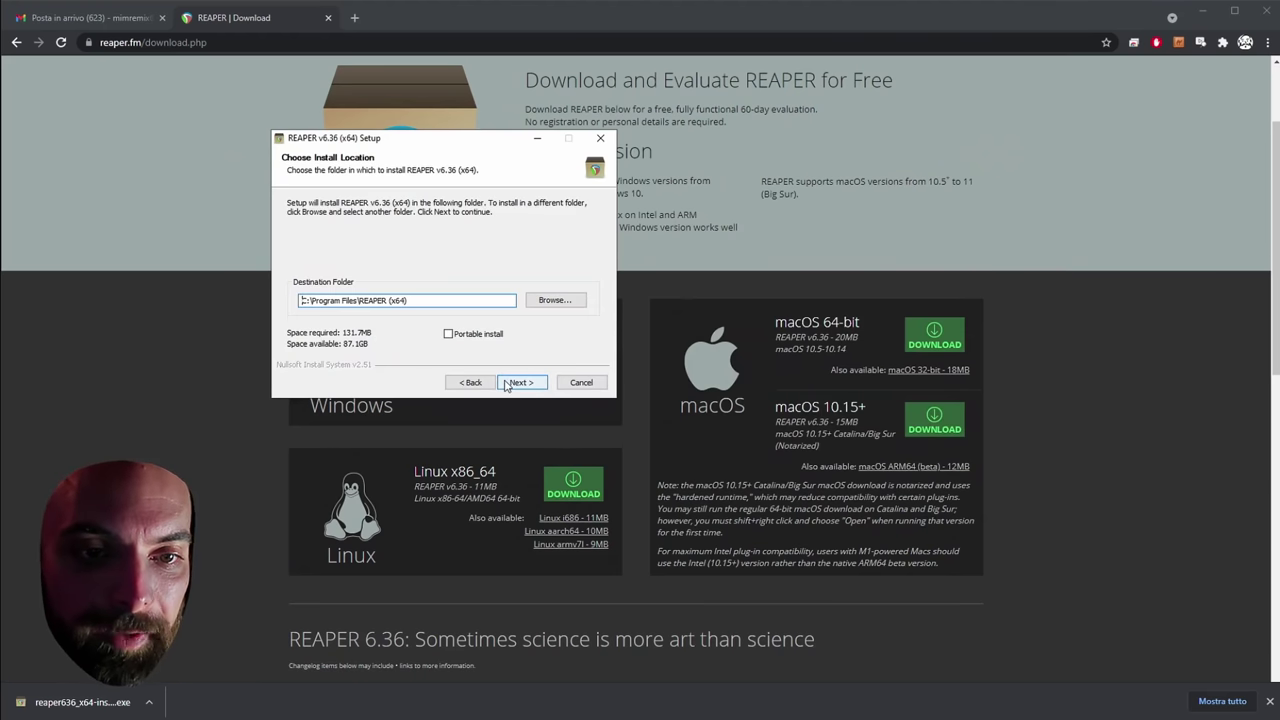
Choose a portable install, append the owner's surname to the C:\REAPER destination folder and proceed to the component selection.
click(449, 334)
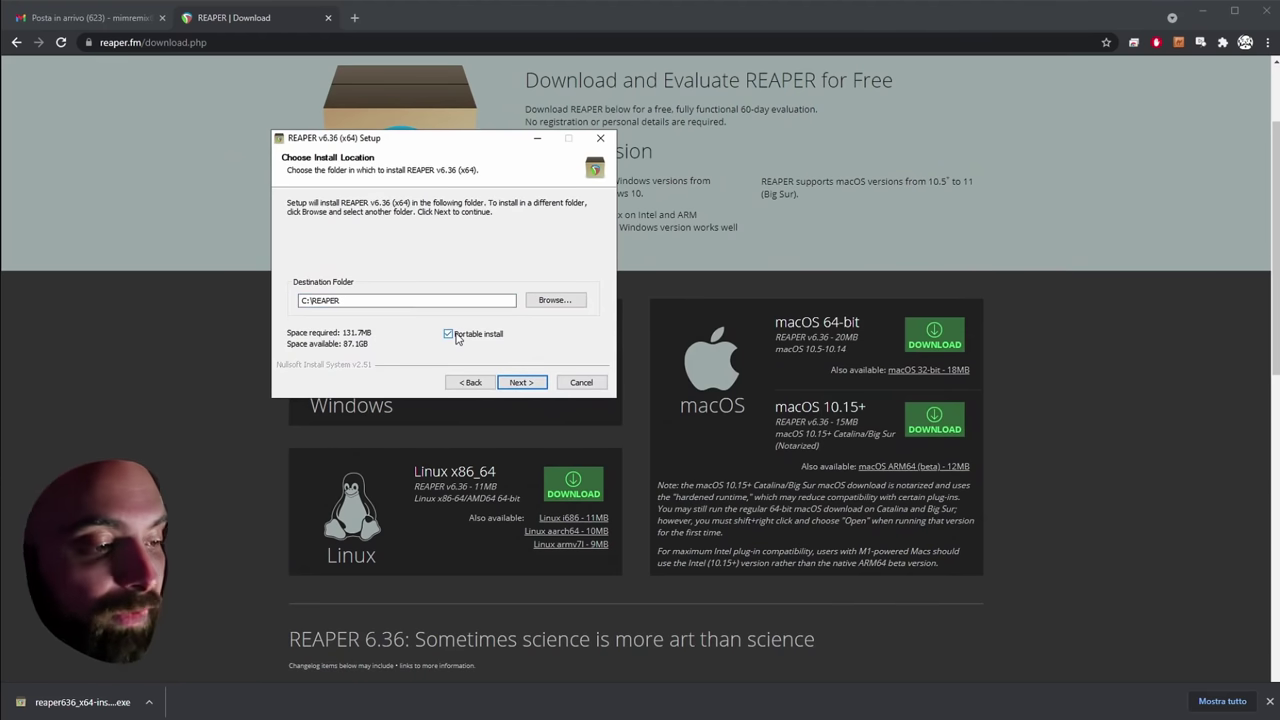
click(455, 337)
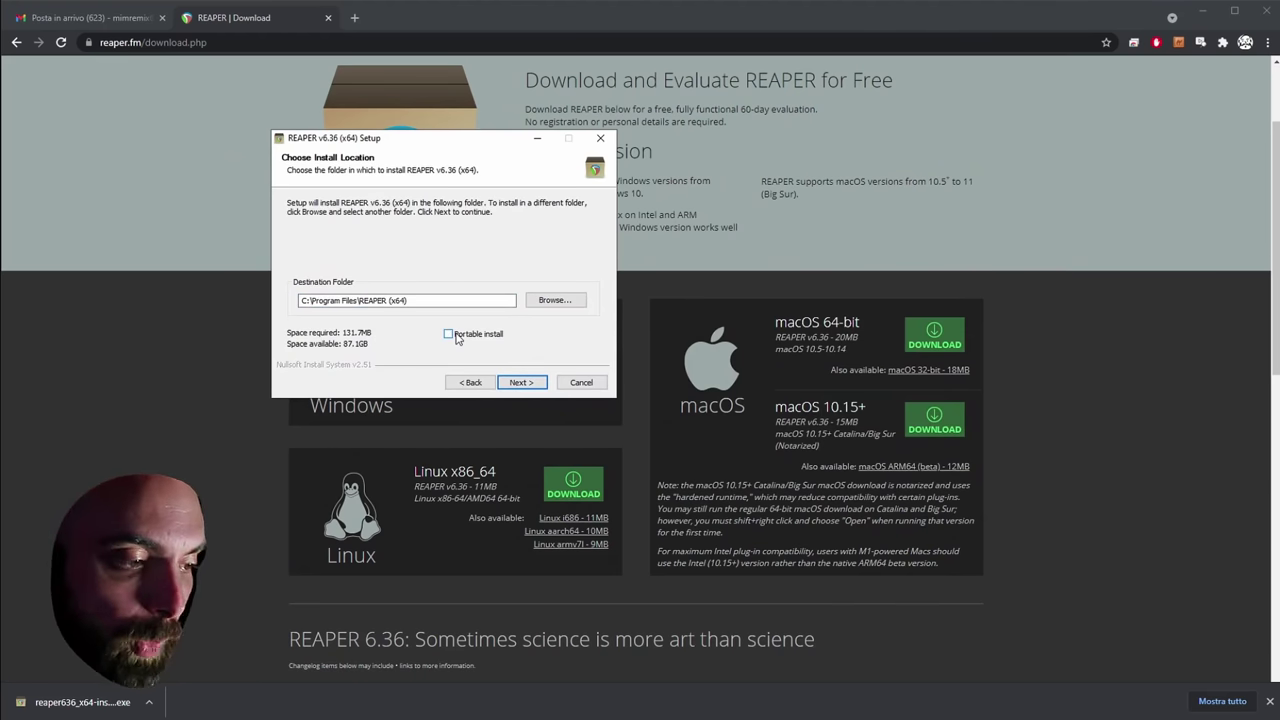
click(448, 334)
click(350, 300)
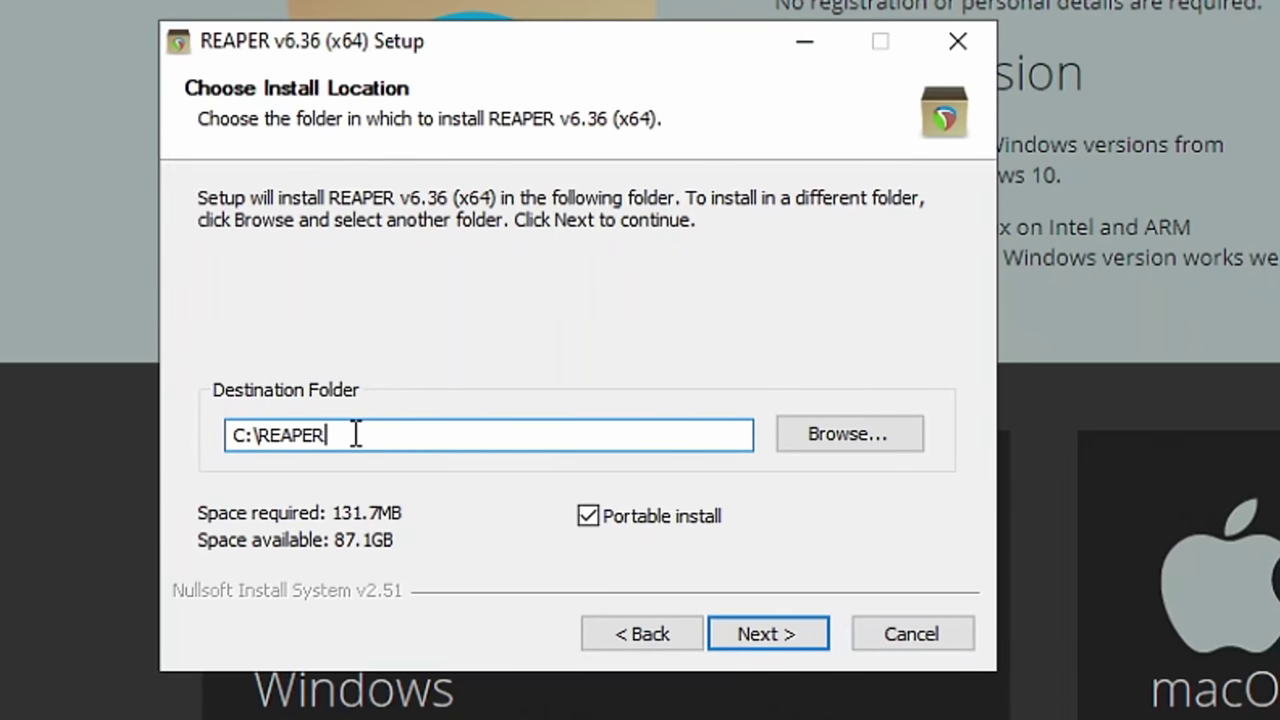
text(CIRAOLO\)
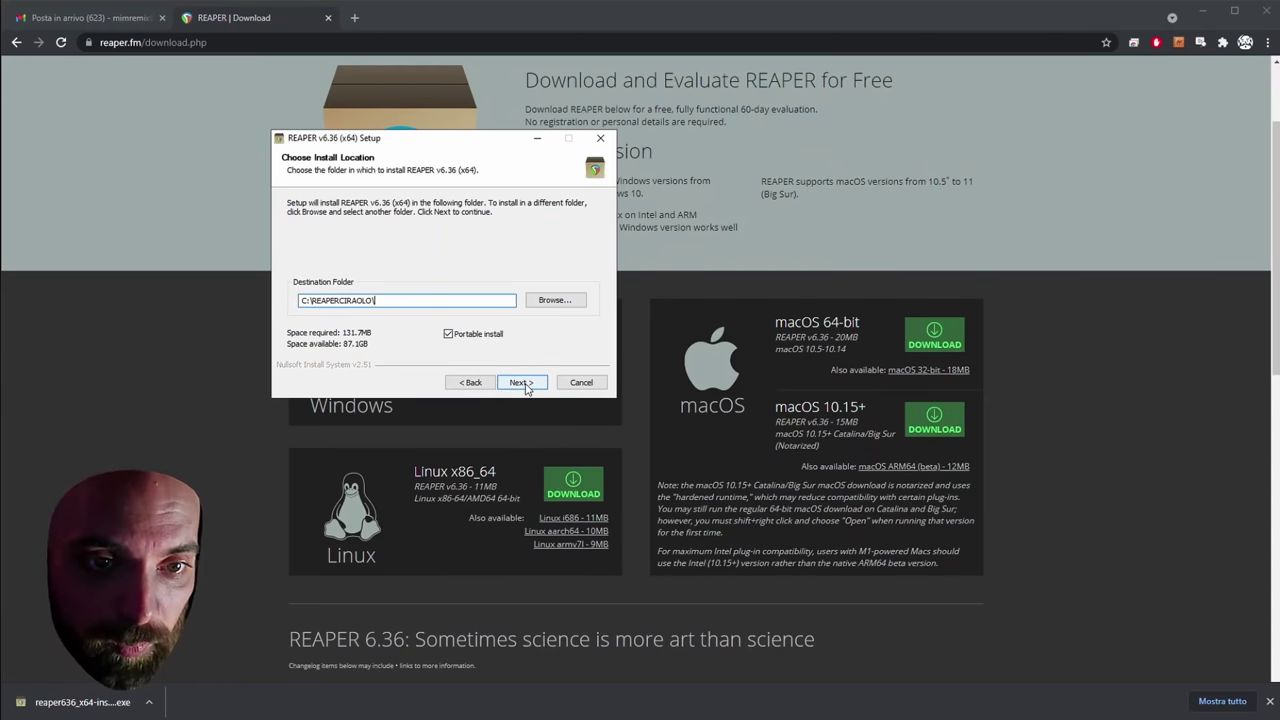
click(522, 383)
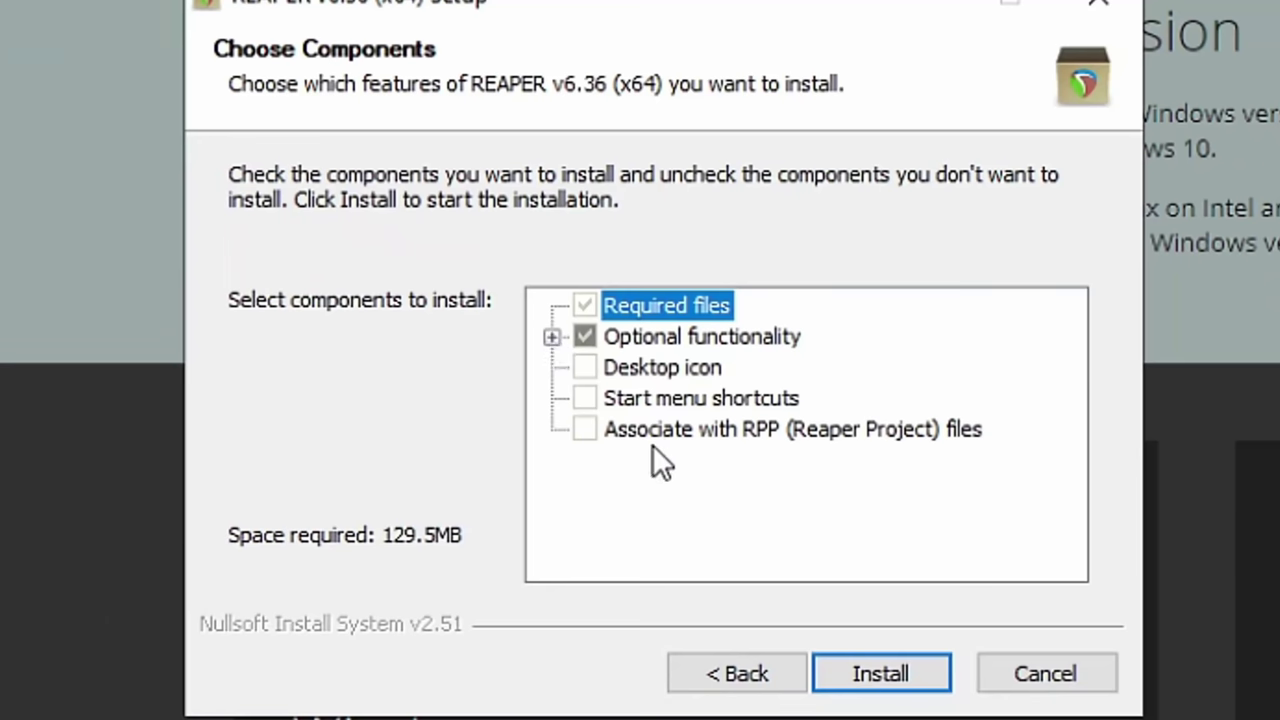
Install REAPER without the desktop icon, close the finished setup and launch the program.
click(590, 370)
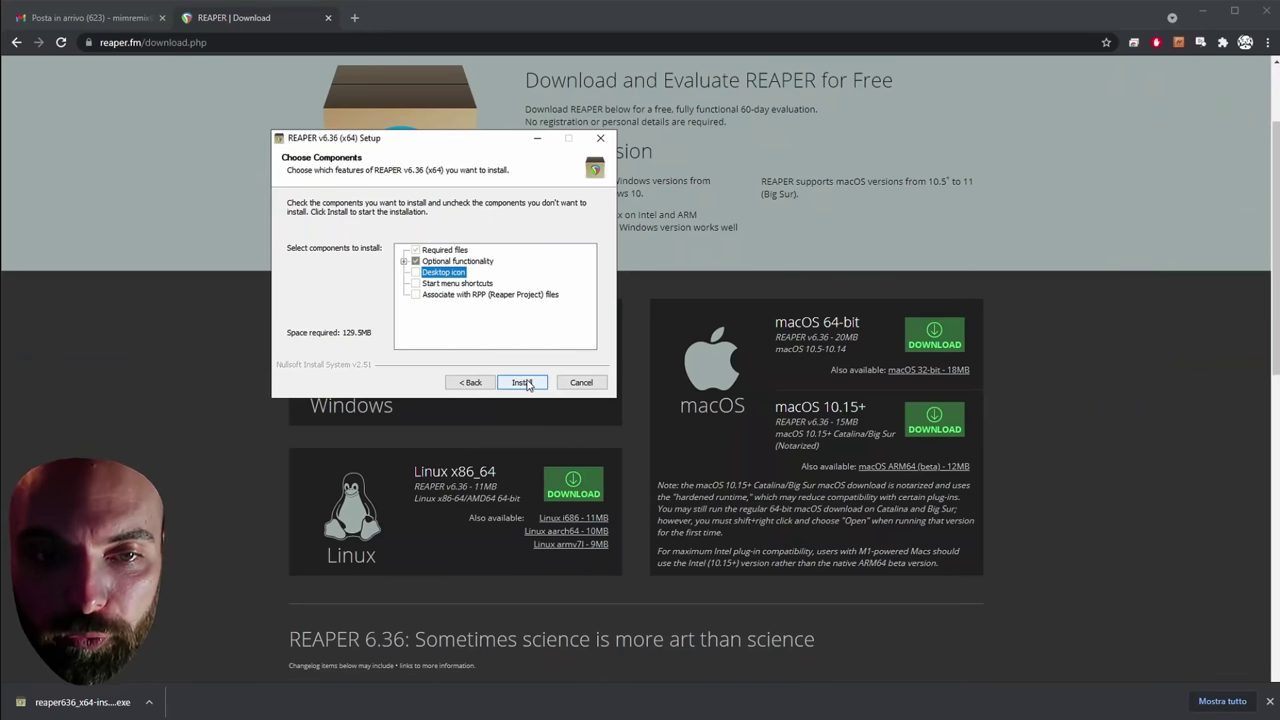
click(524, 383)
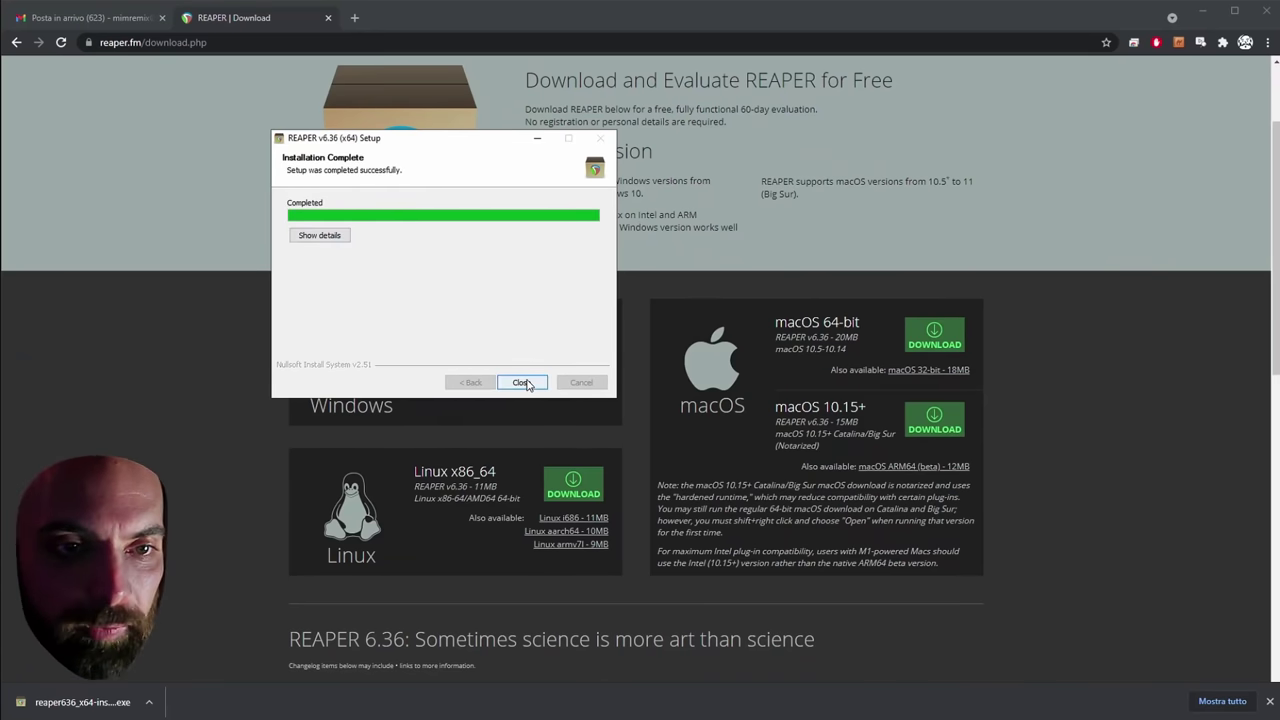
click(522, 383)
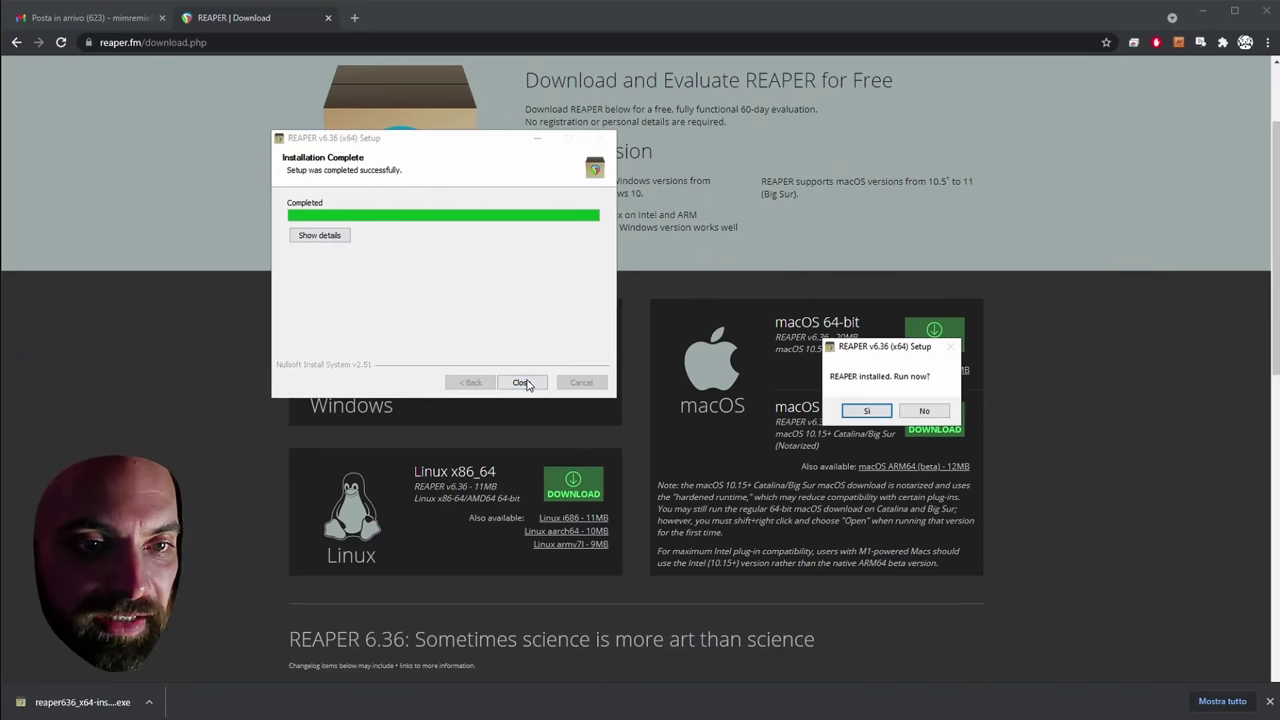
click(866, 411)
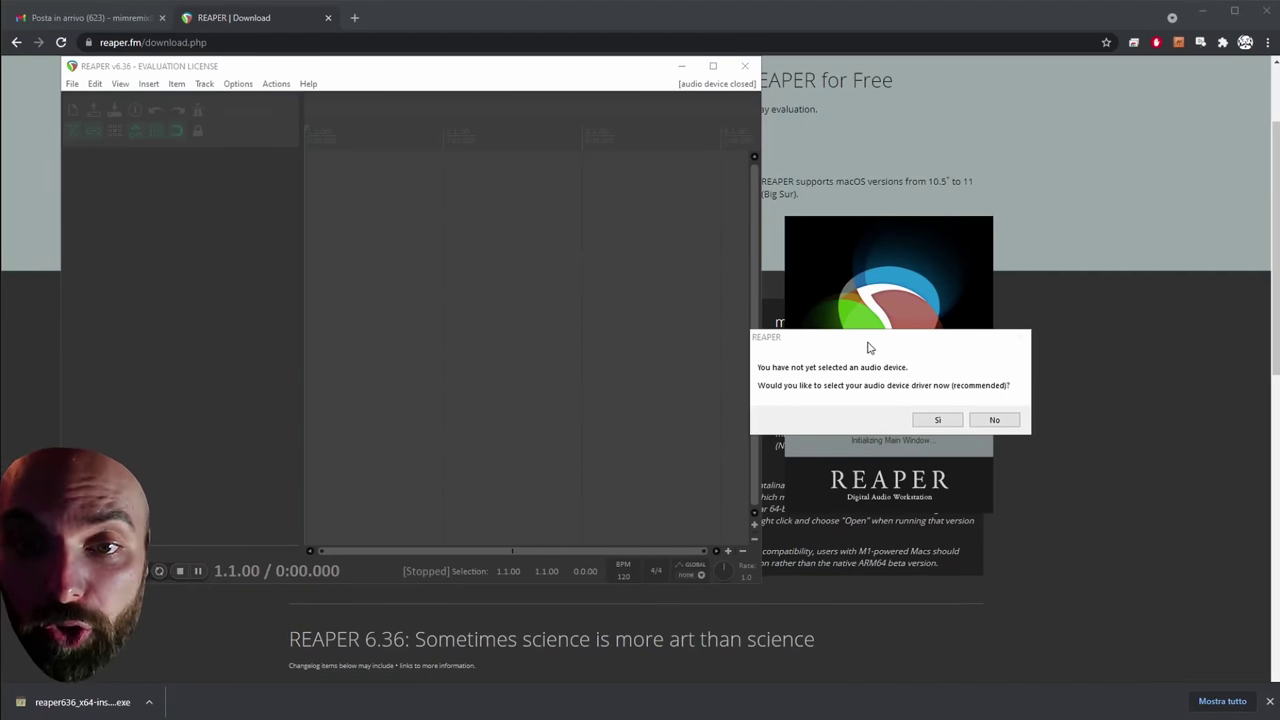
Accept the offer to select an audio driver and set the audio system to WDM Kernel Streaming (Windows XP).
drag(868, 347, 484, 300)
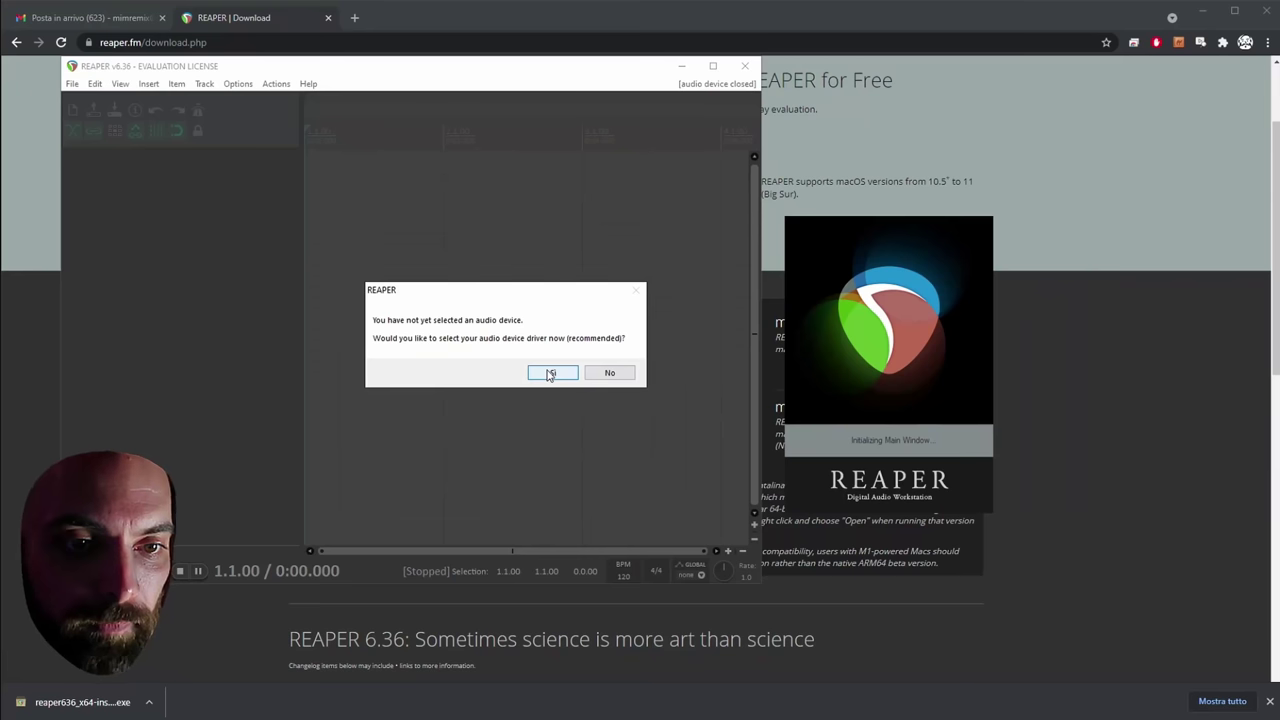
click(550, 373)
drag(846, 214, 398, 181)
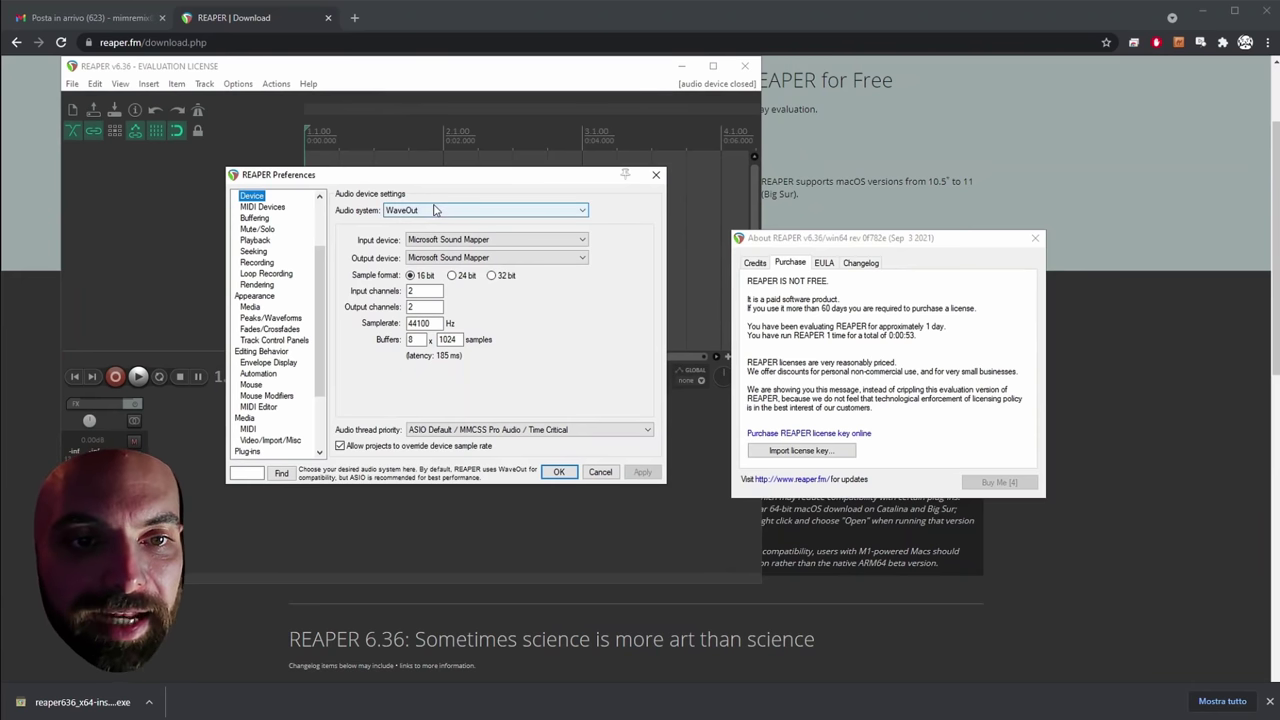
click(433, 210)
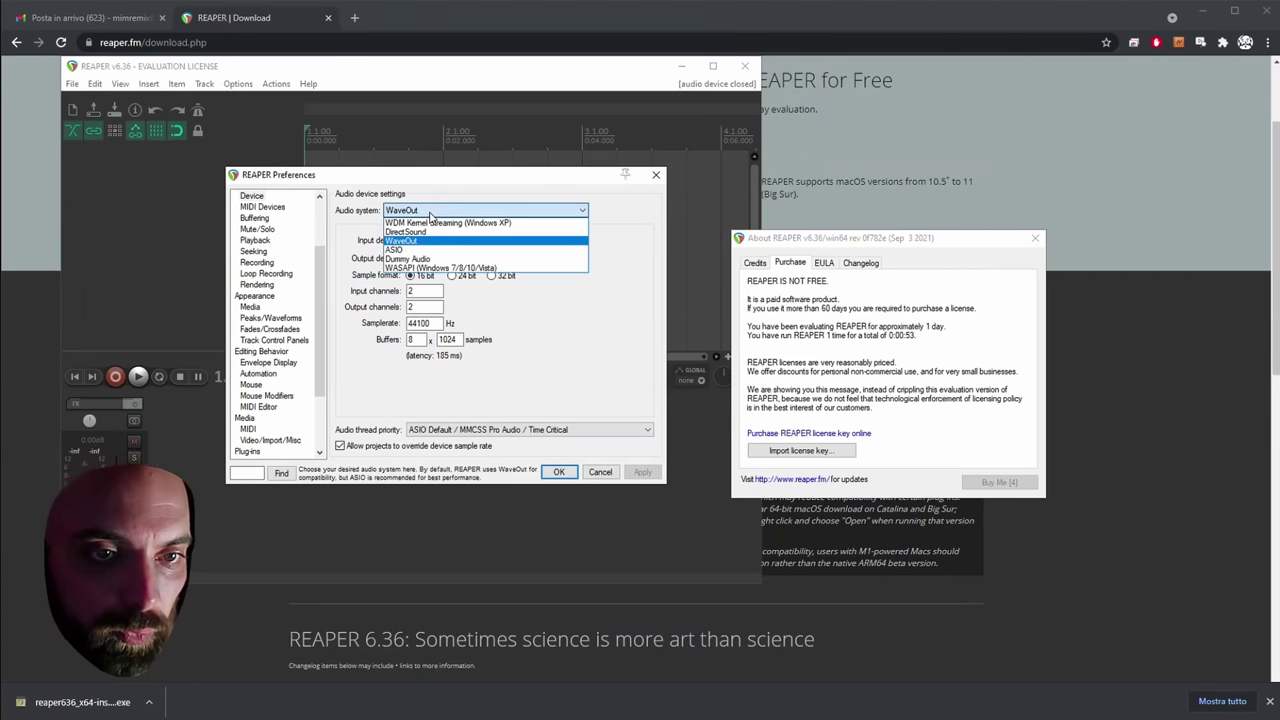
click(430, 213)
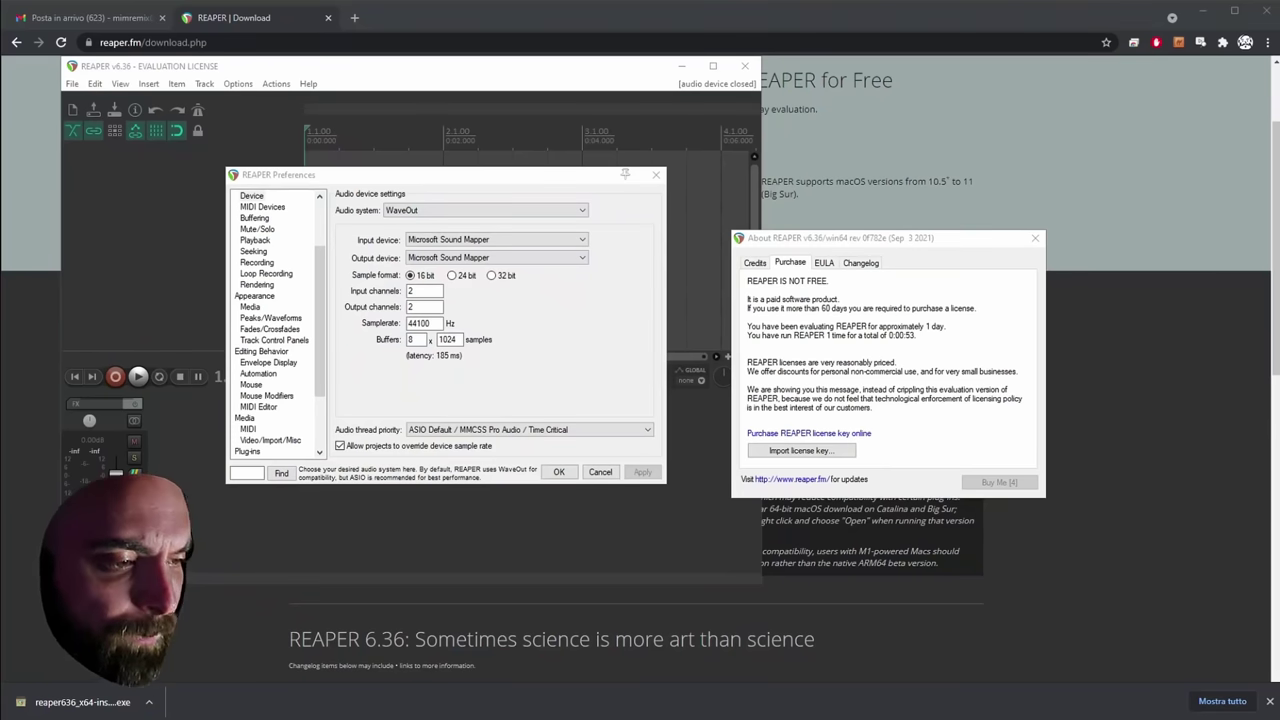
click(443, 210)
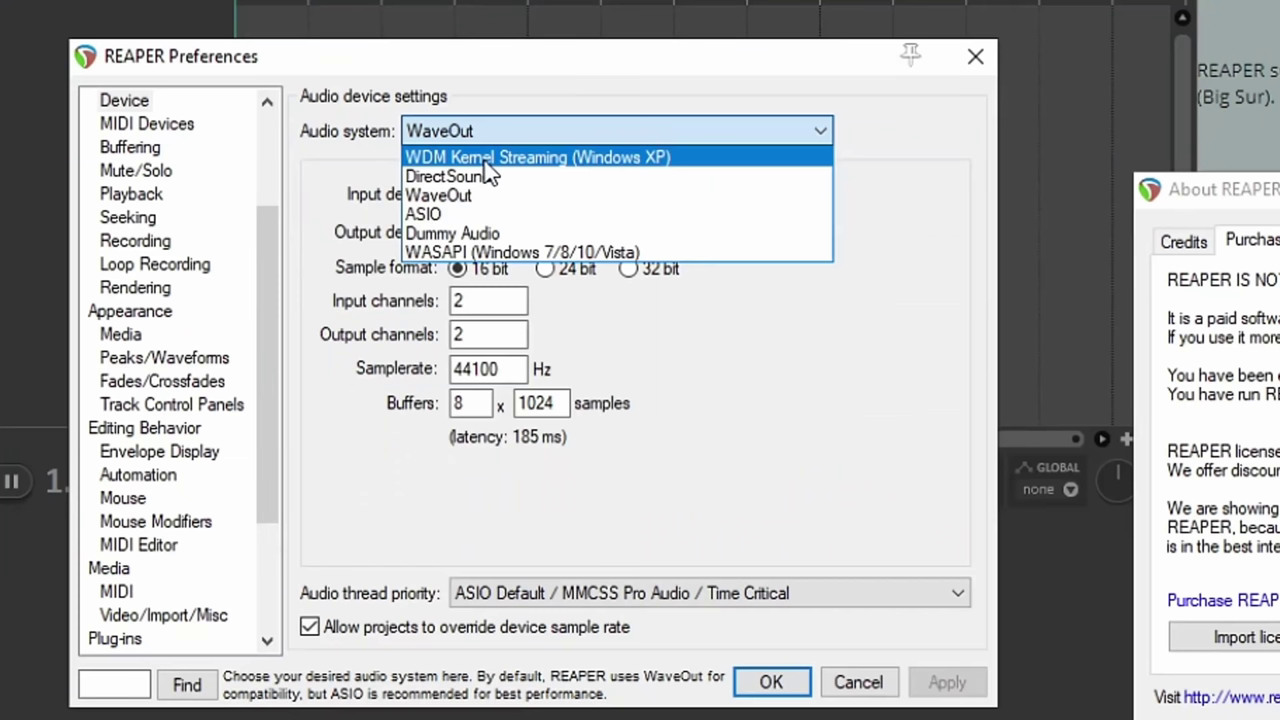
click(430, 223)
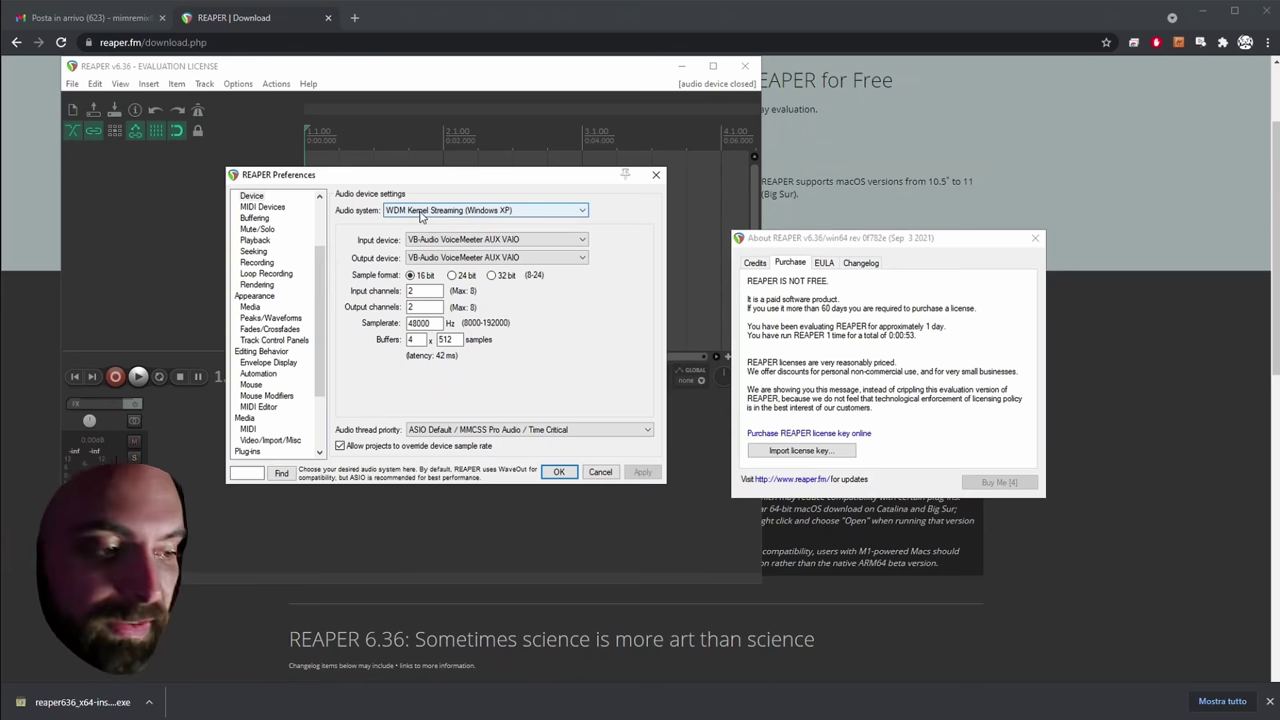
Set both the input device and the output device to Alesis Firewire Audio.
click(455, 241)
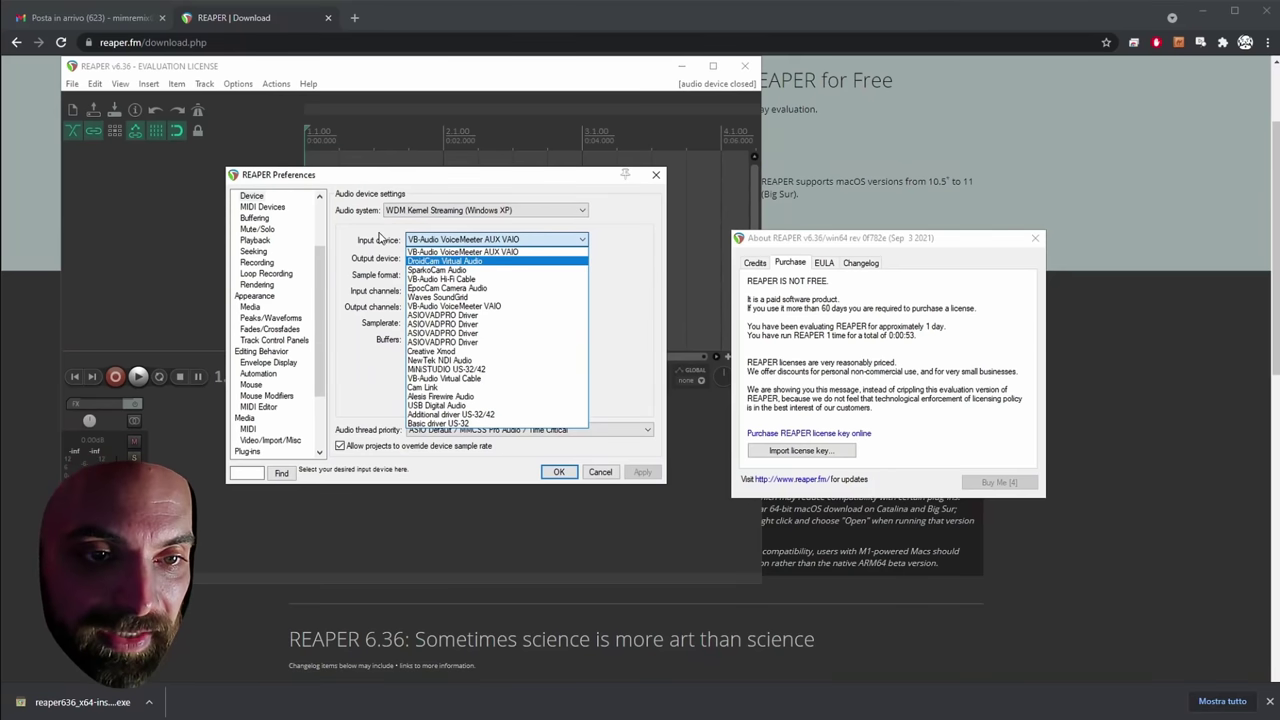
click(453, 174)
click(535, 172)
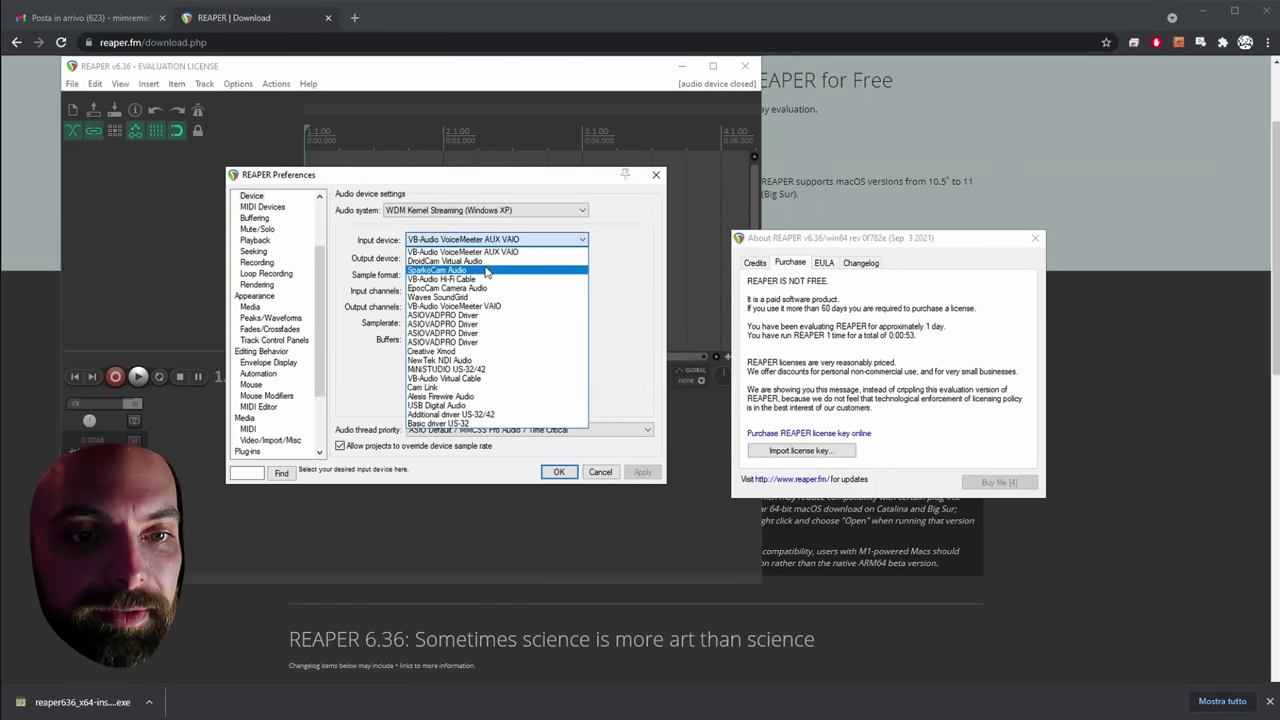
click(453, 396)
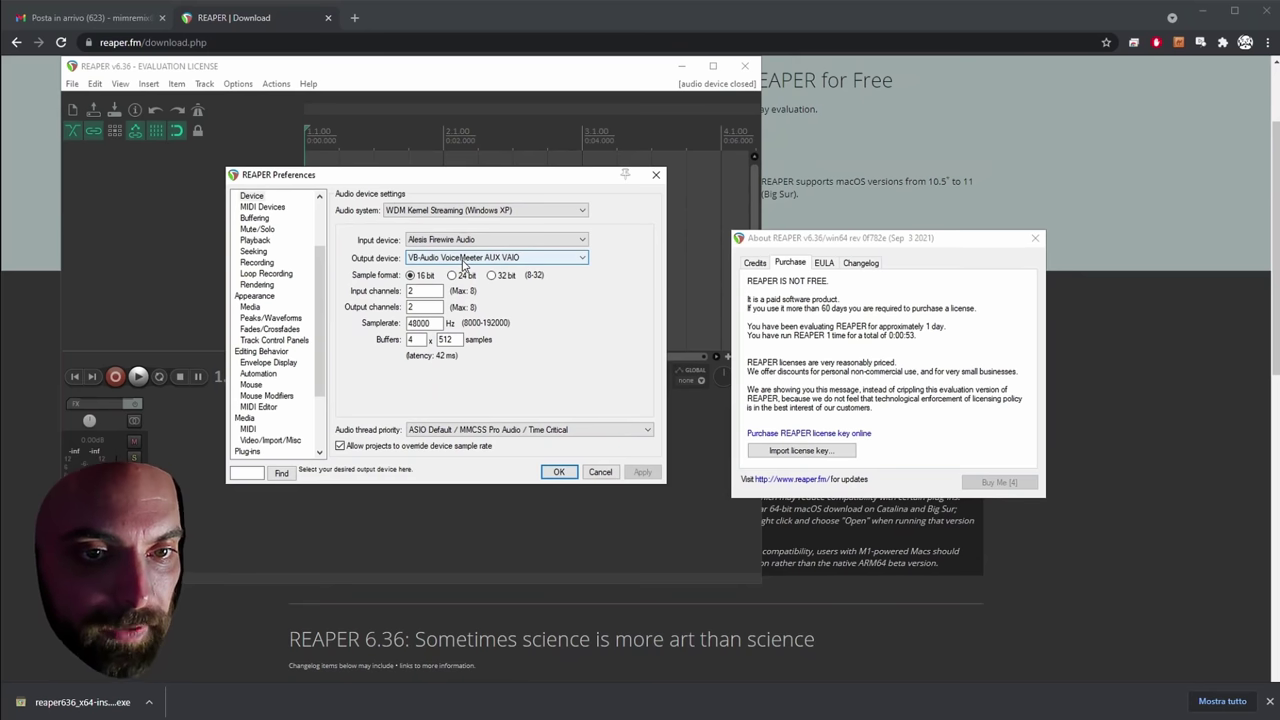
click(463, 259)
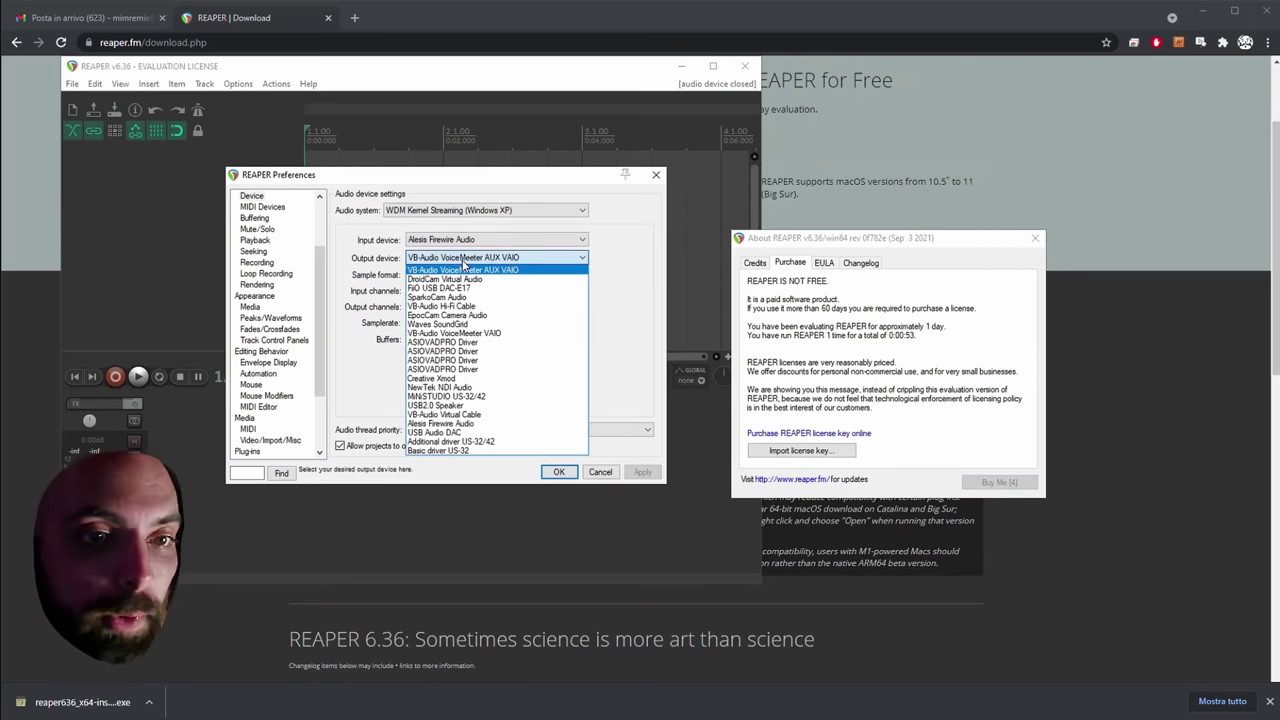
click(457, 429)
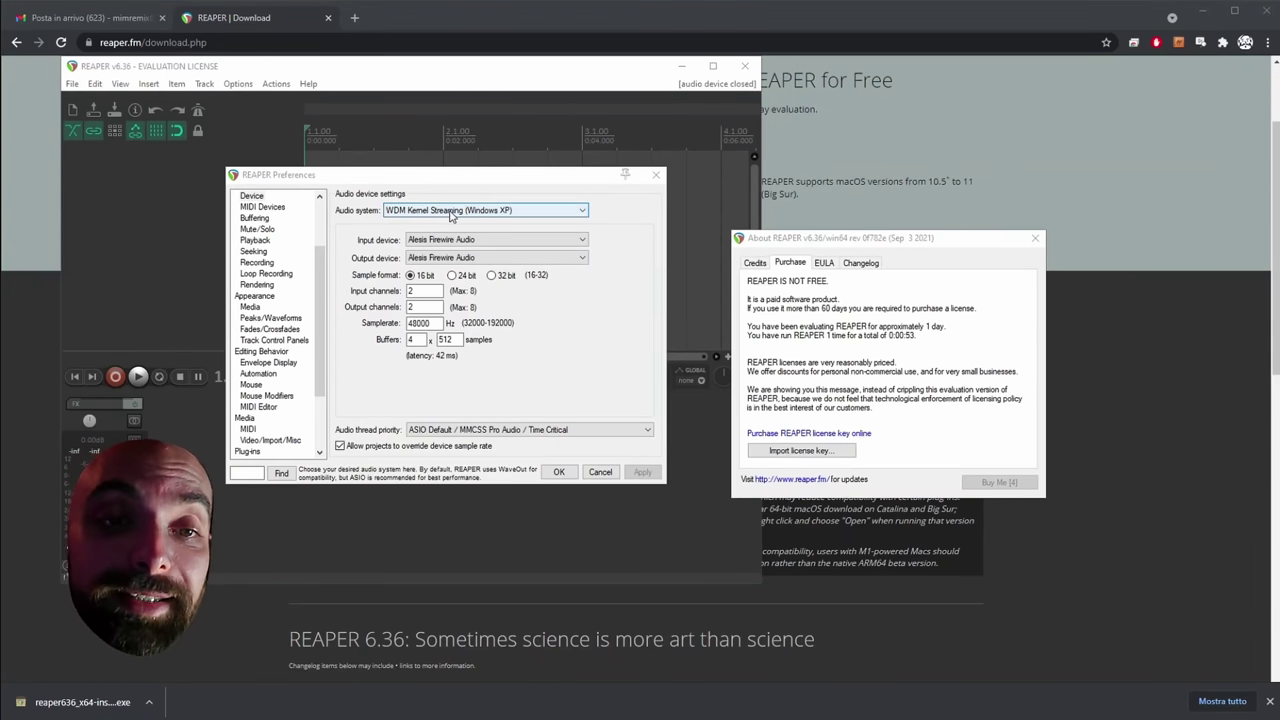
Switch the audio system to ASIO and back to WDM Kernel Streaming (Windows XP).
click(451, 212)
click(424, 251)
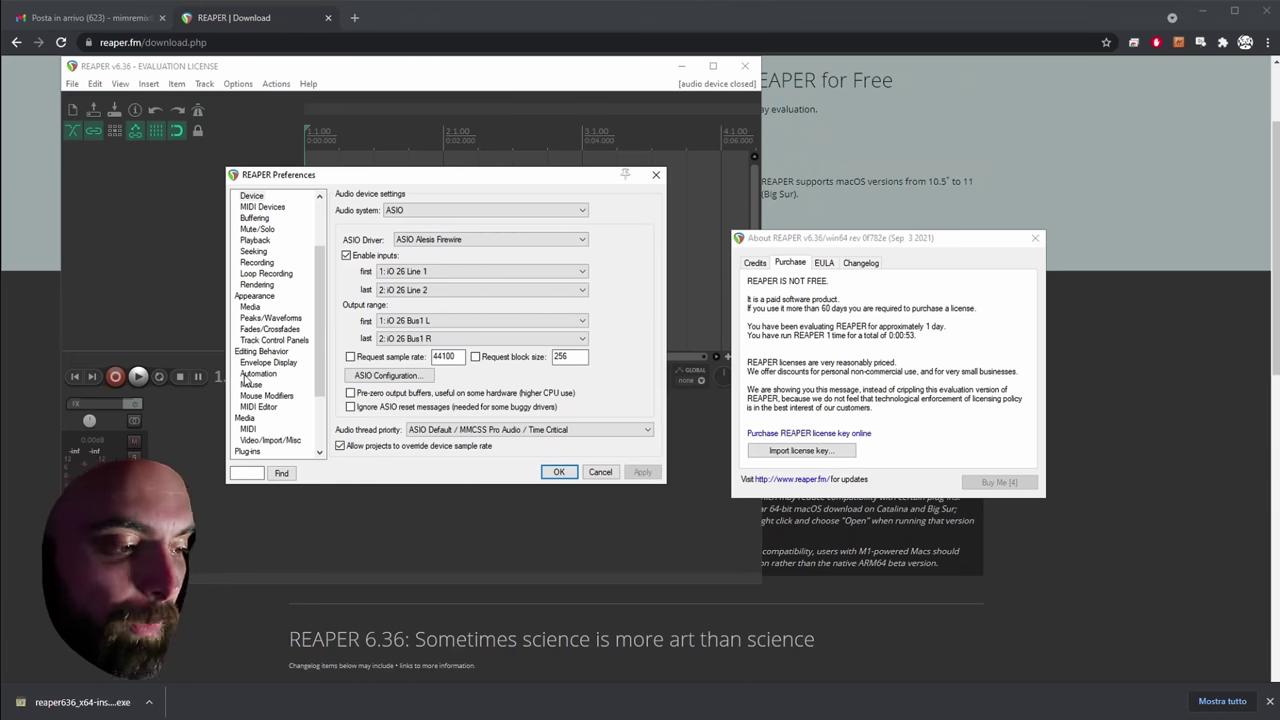
click(452, 210)
click(441, 222)
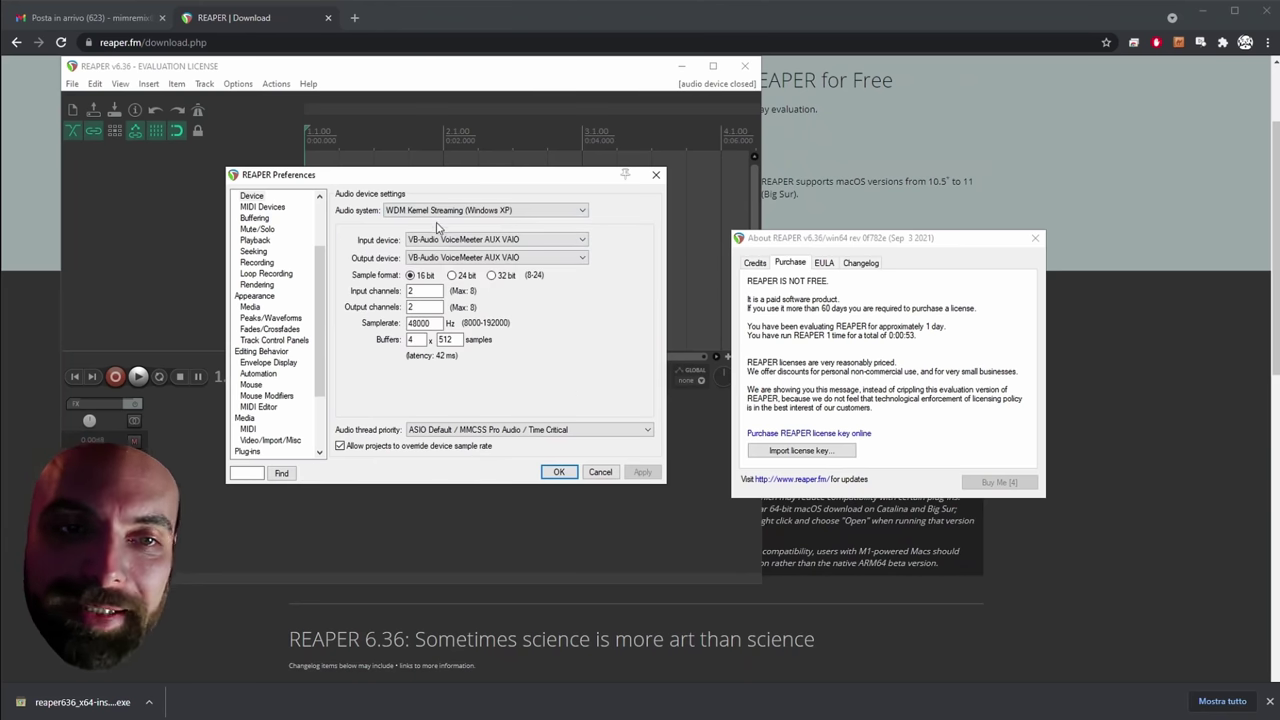
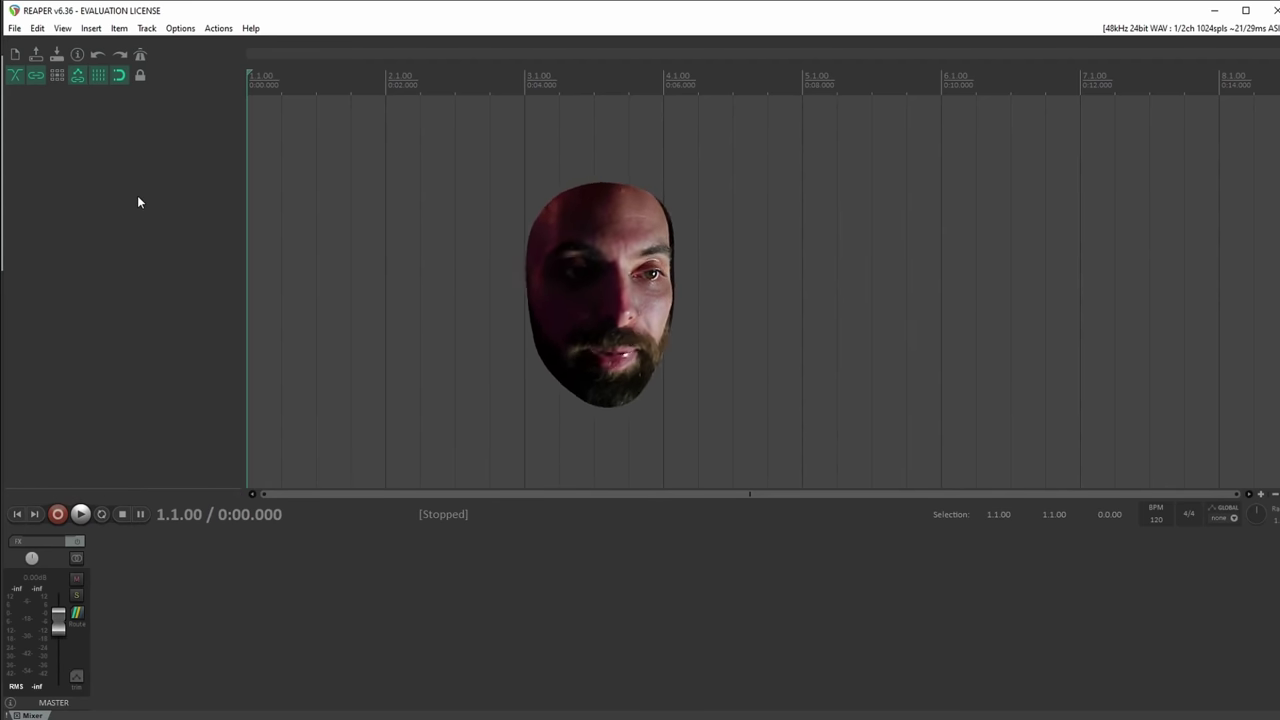
Add two empty tracks to the project and delete the second one.
double_click(122, 152)
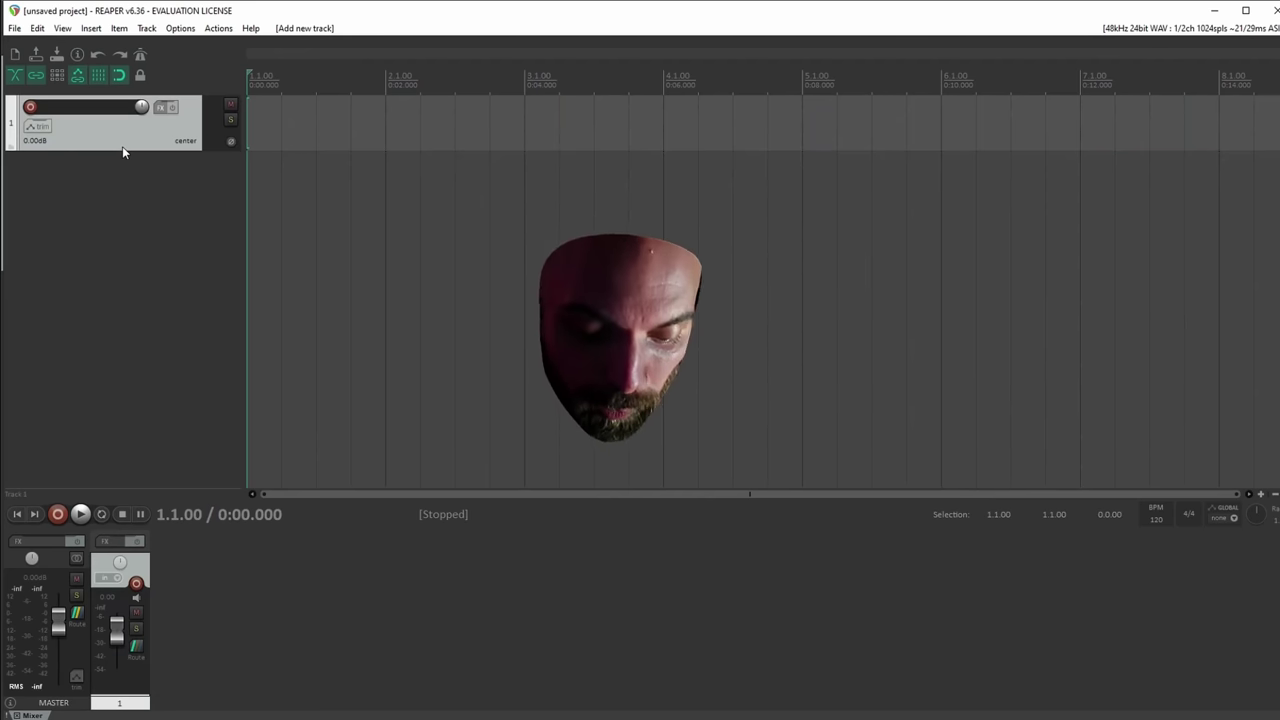
key(ctrl+t)
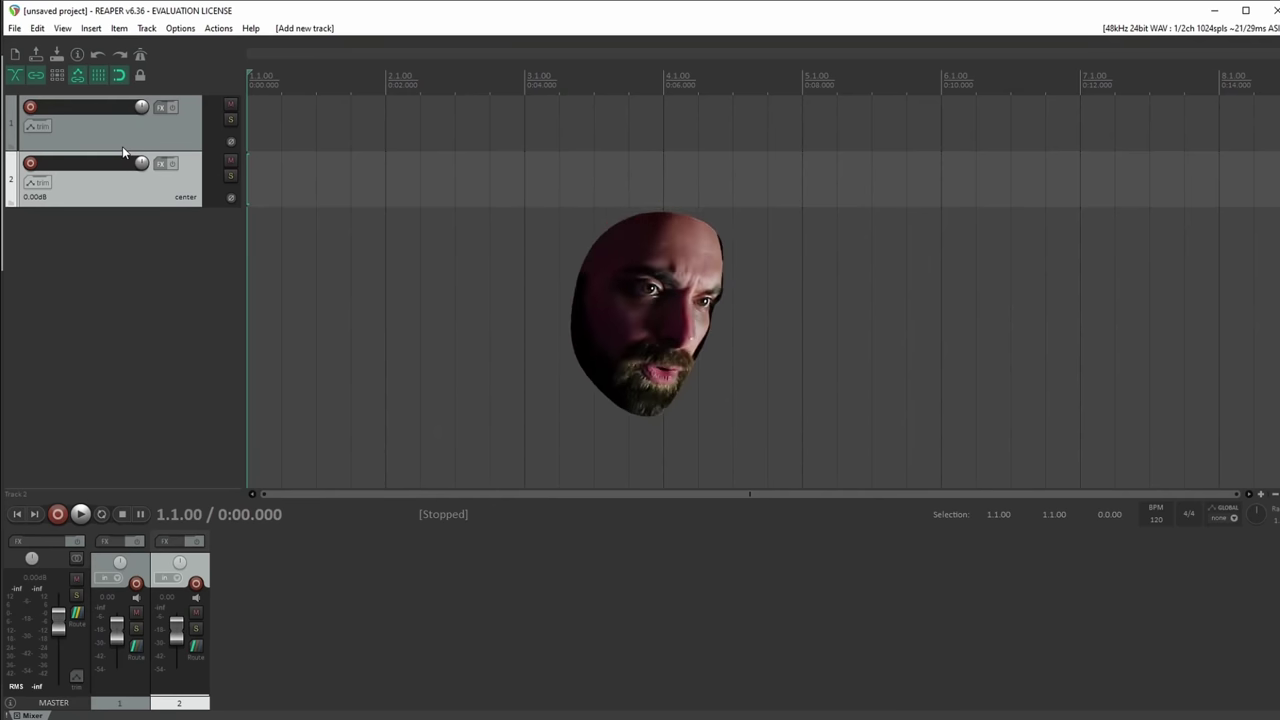
key(Delete)
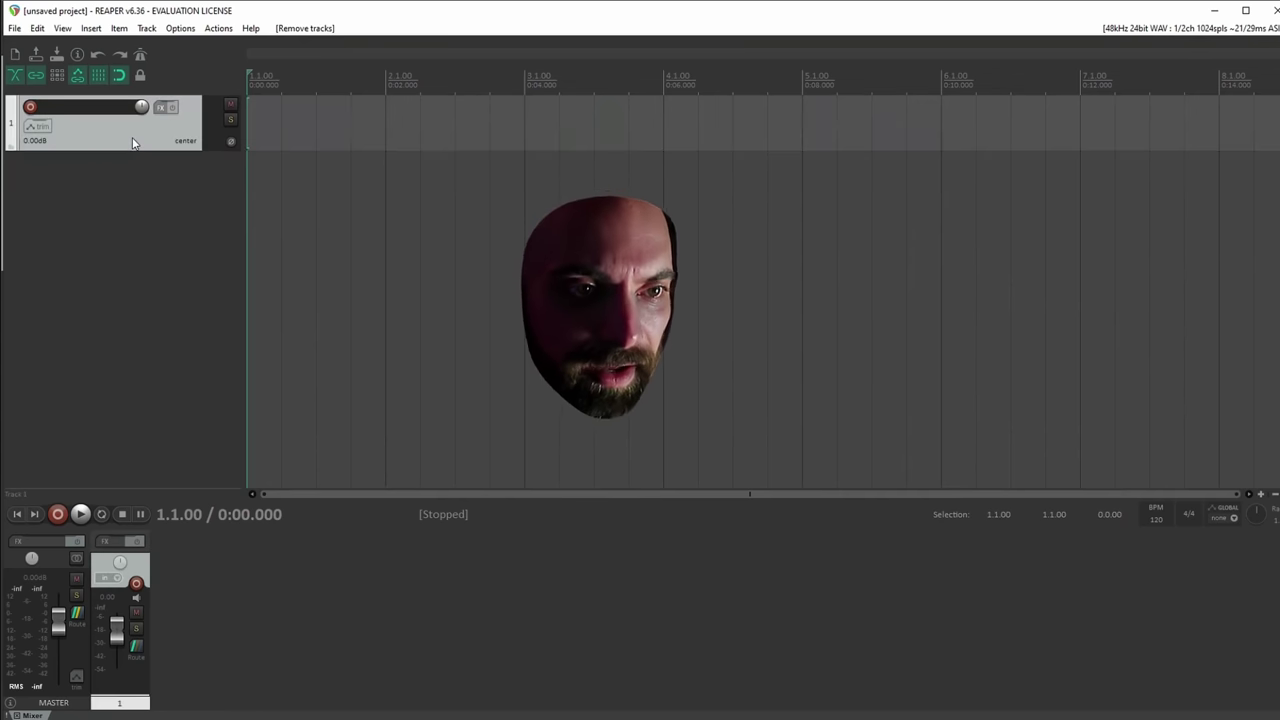
Add three more empty tracks below track 1.
double_click(98, 191)
double_click(108, 256)
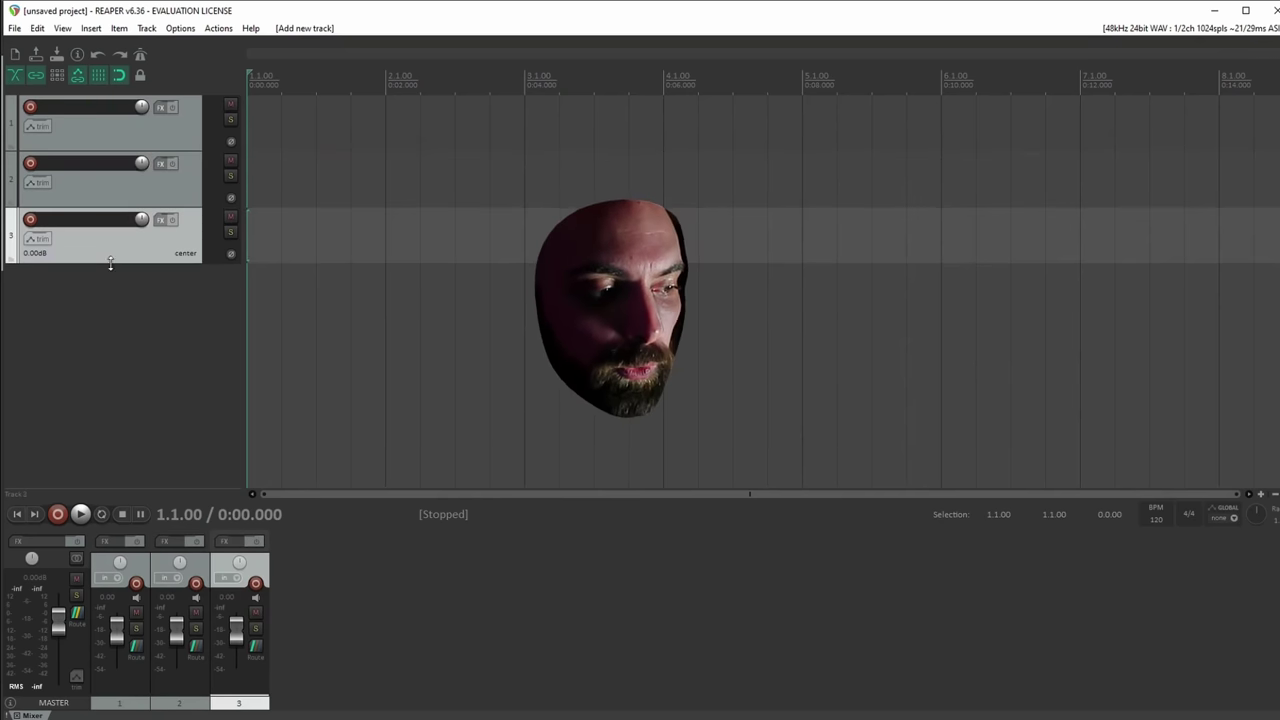
double_click(110, 317)
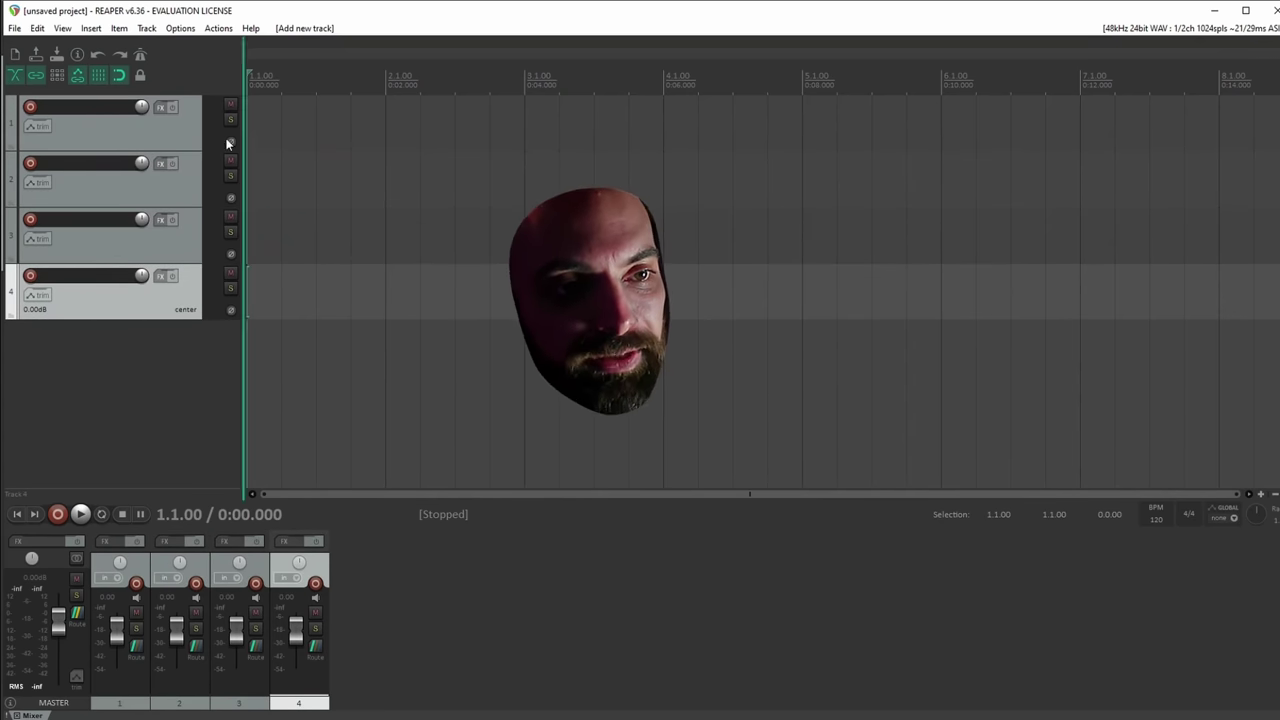
Make a time selection from 1.2.00 to 6.1.00 and place the edit cursor at 2.3.00.
drag(282, 115, 941, 90)
click(440, 88)
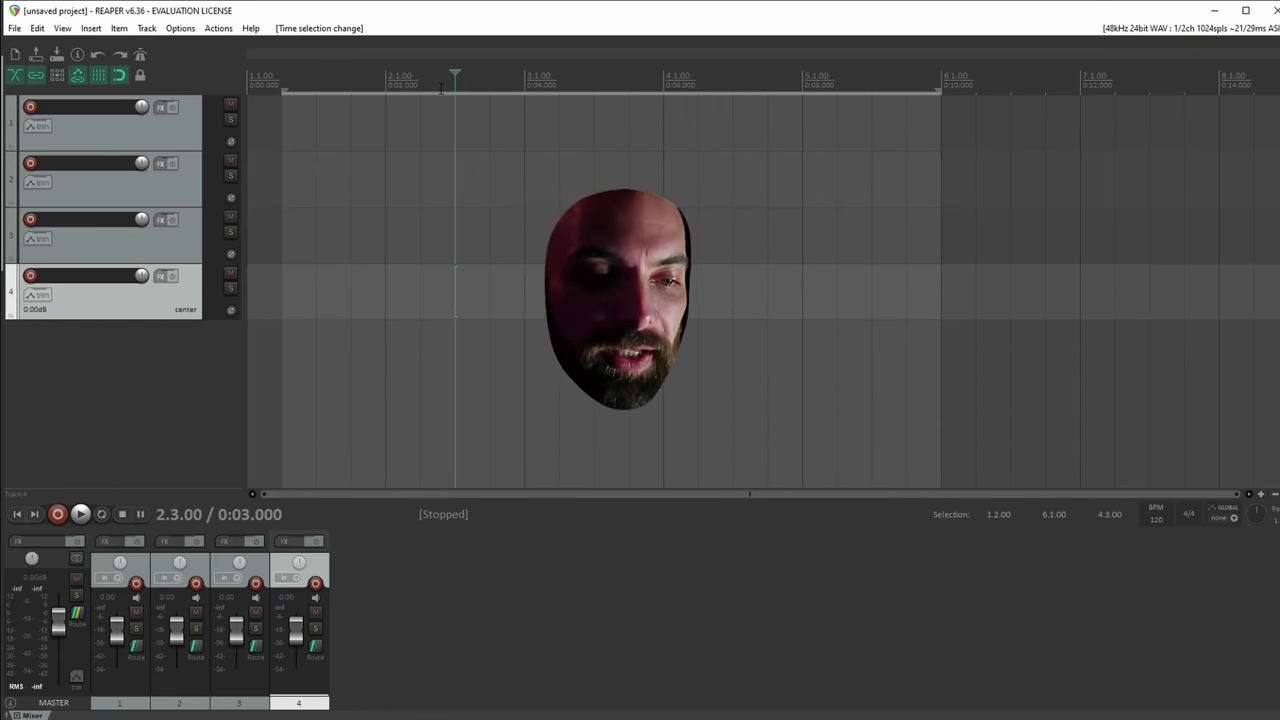
Deselect the tracks, hide the mixer and show it again.
click(436, 585)
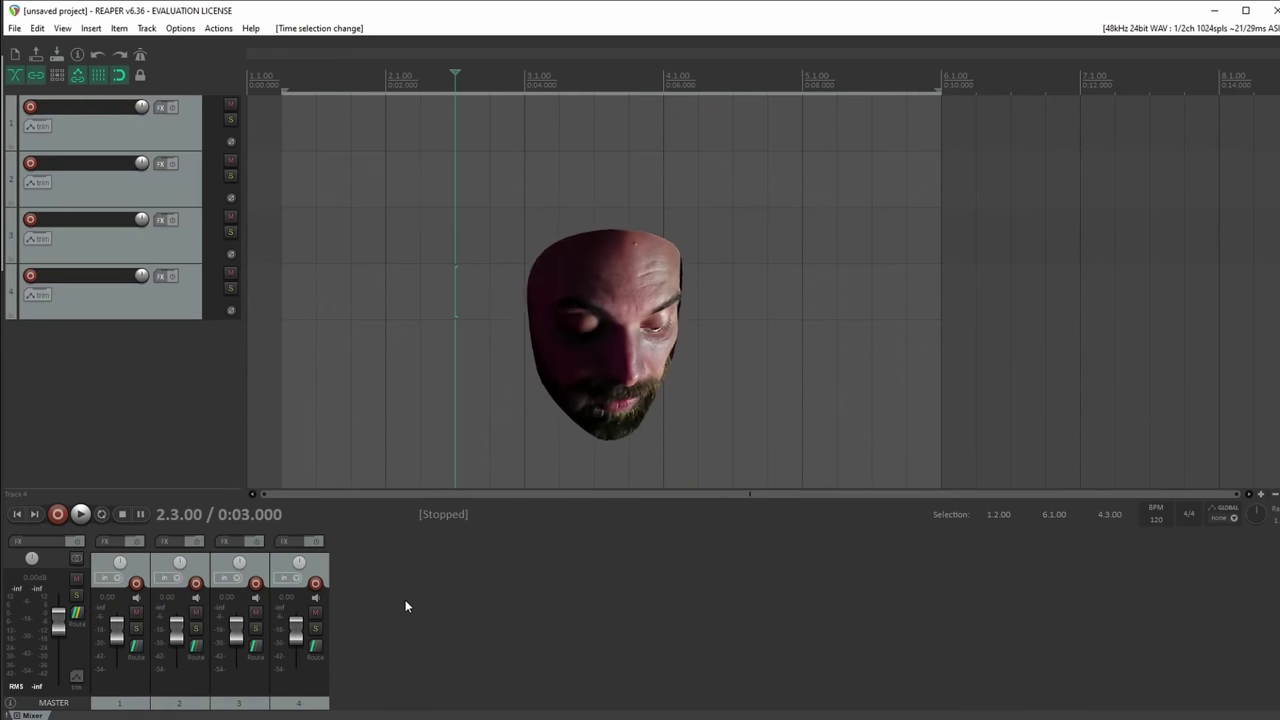
key(ctrl+m)
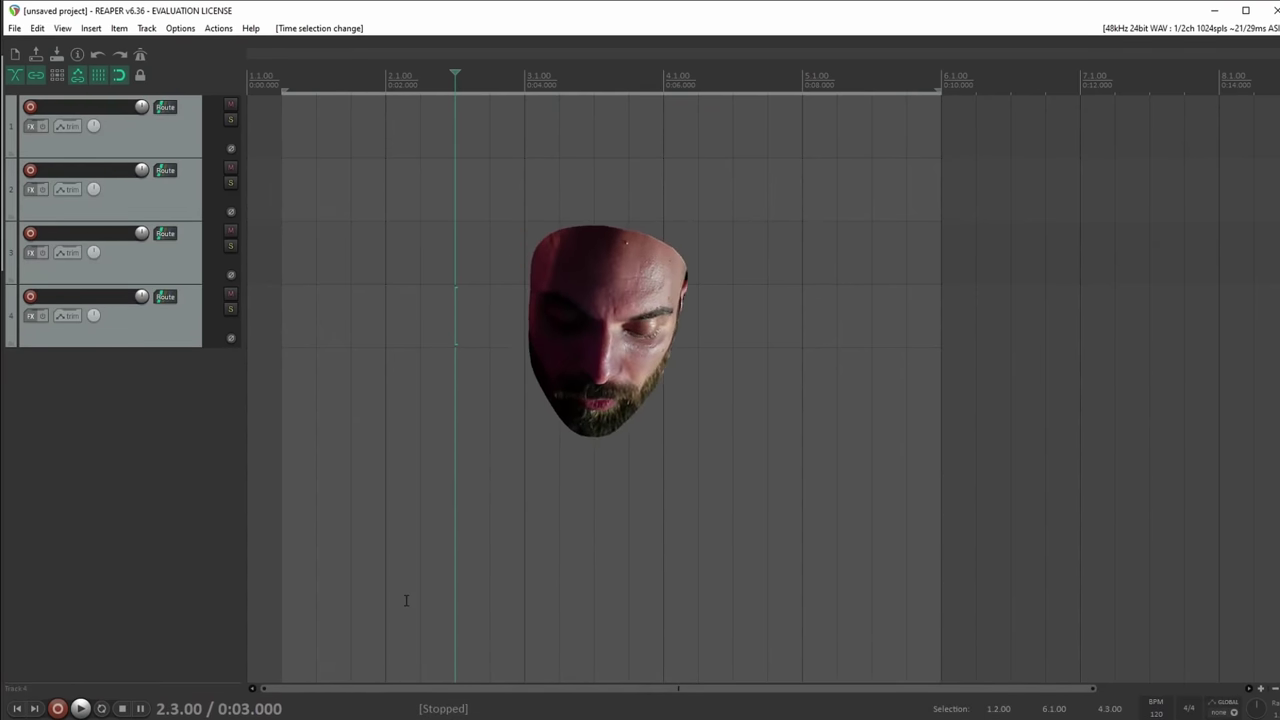
key(ctrl+m)
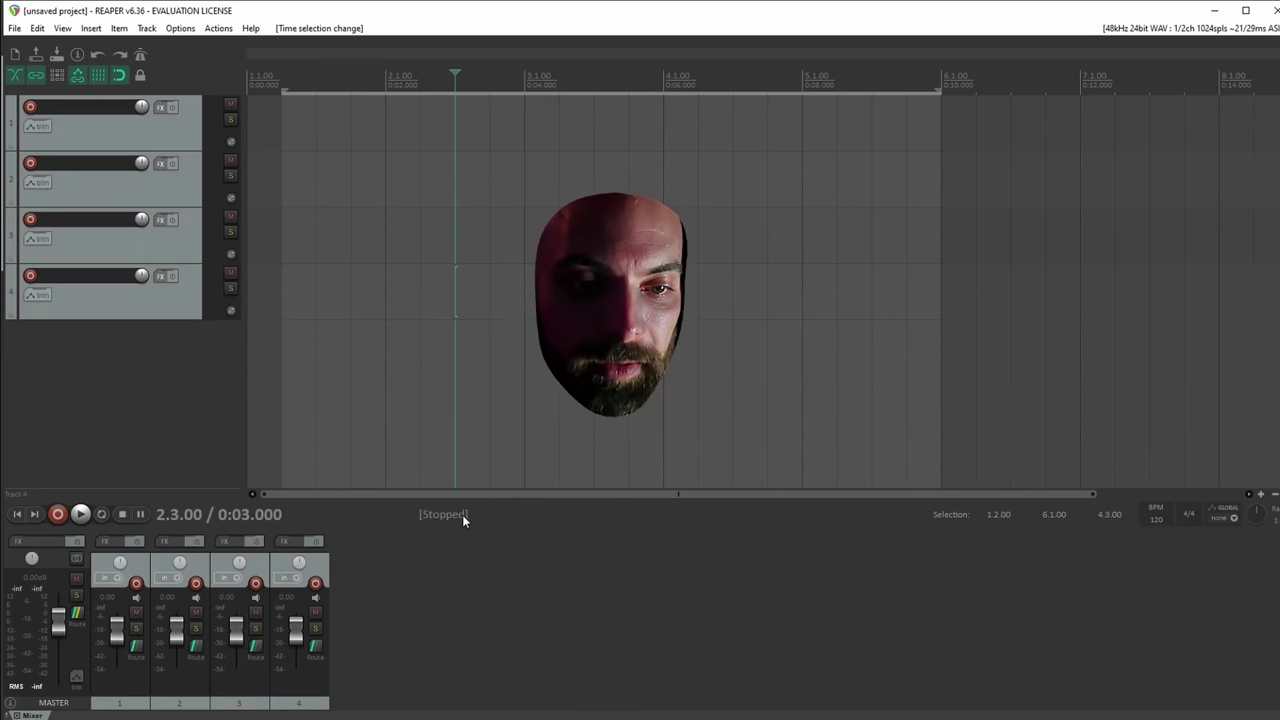
Enlarge the docked mixer and hide it.
drag(467, 531, 480, 340)
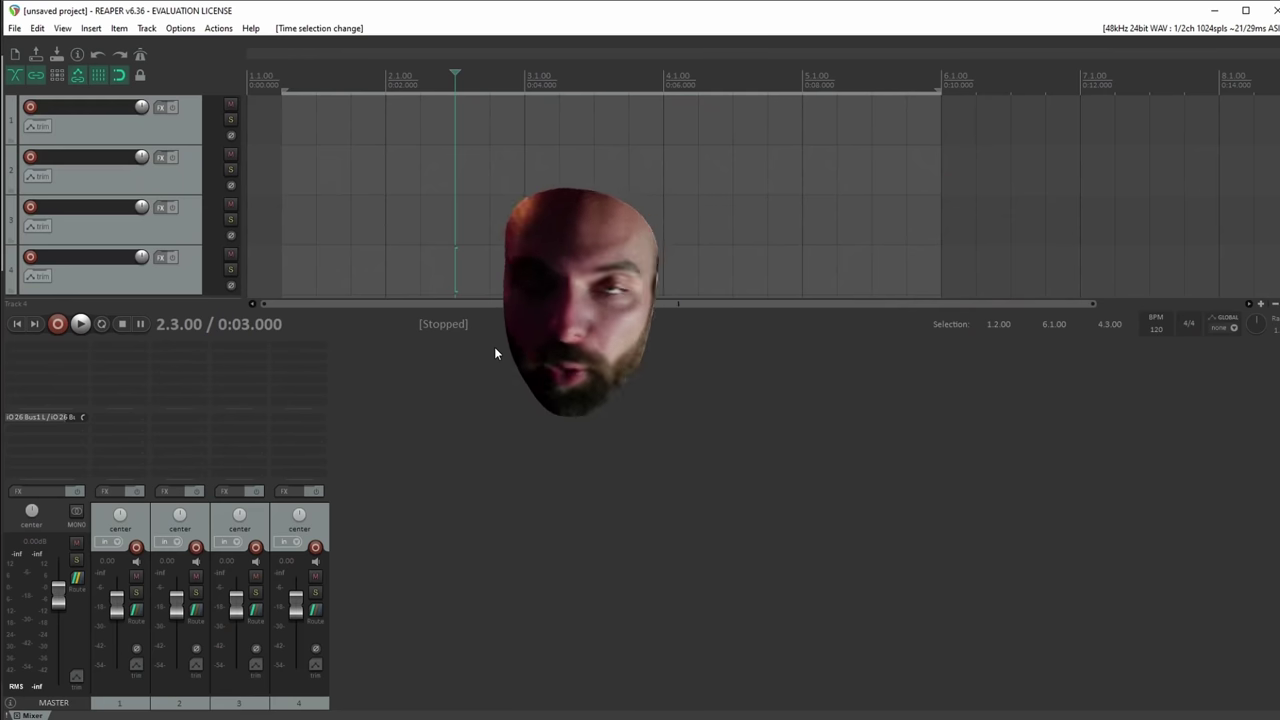
key(ctrl+m)
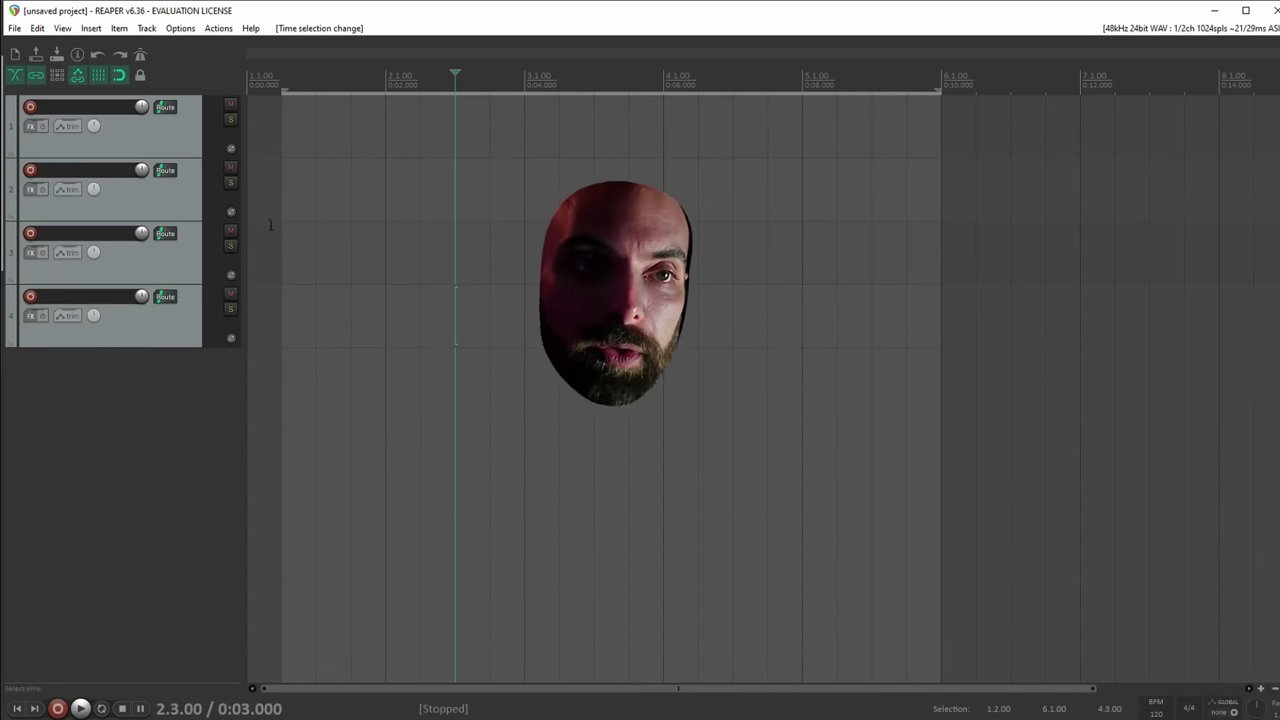
Hide the transport bar and toggle its visibility, leaving it shown.
click(62, 28)
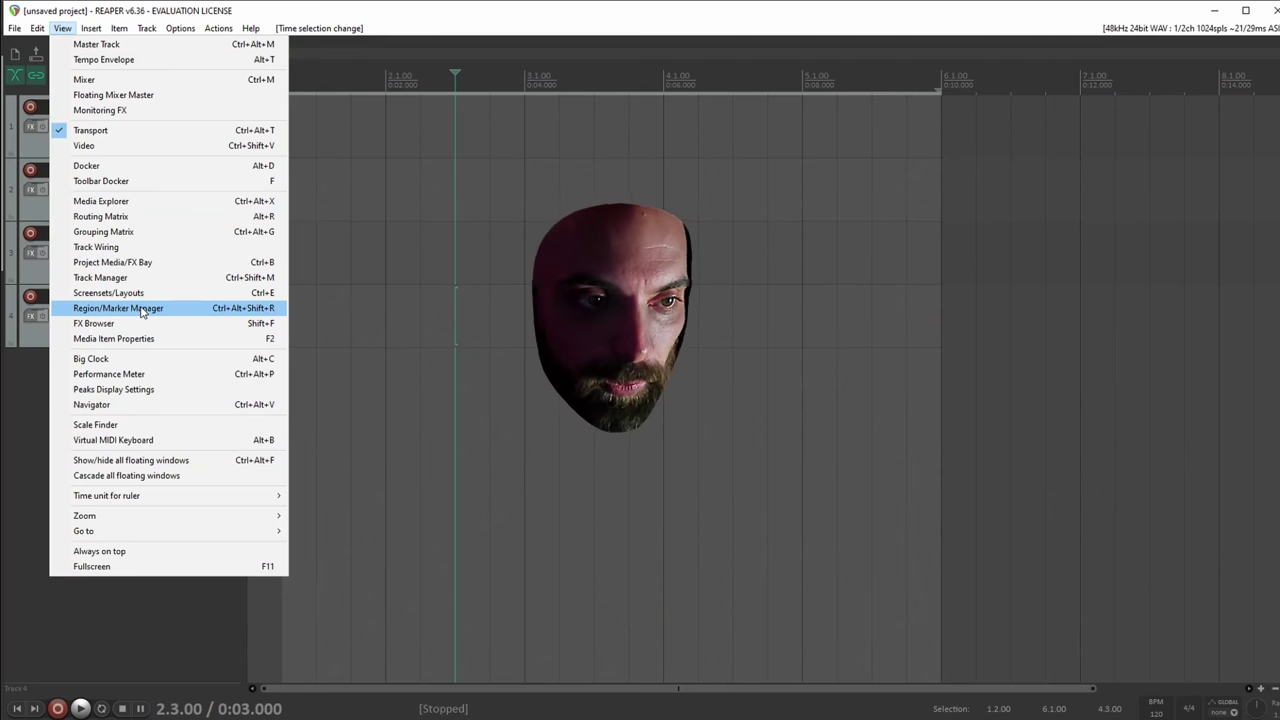
click(214, 131)
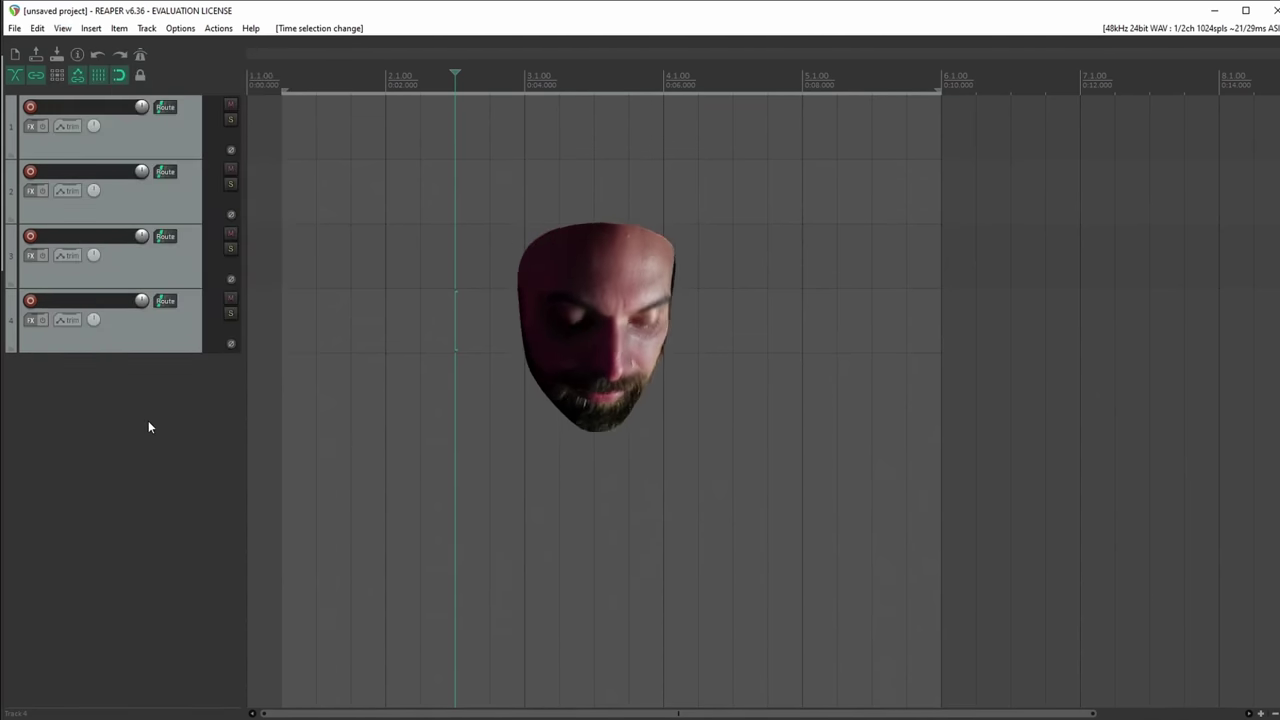
key(ctrl+alt+t)
key(ctrl+alt+t)
key(ctrl+alt+t)
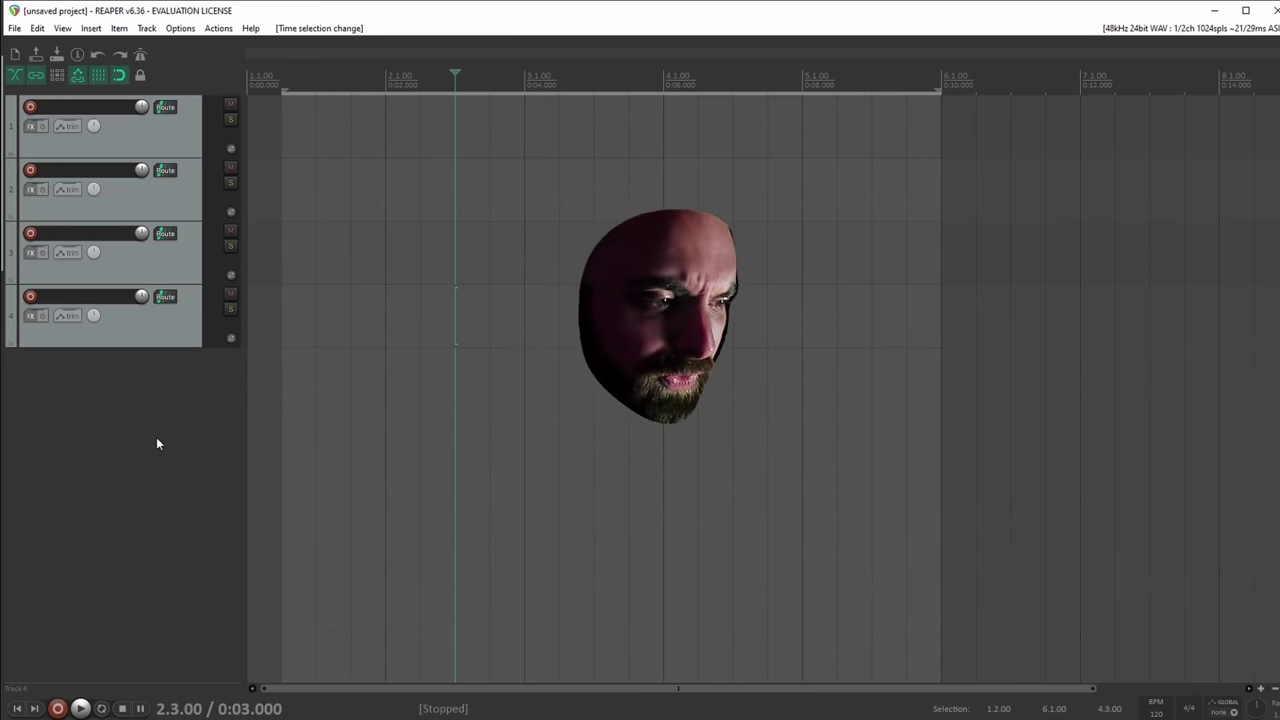
Show the mixer and delete tracks until only track 1 remains, leaving that track selected.
key(ctrl+m)
key(Delete)
key(Delete)
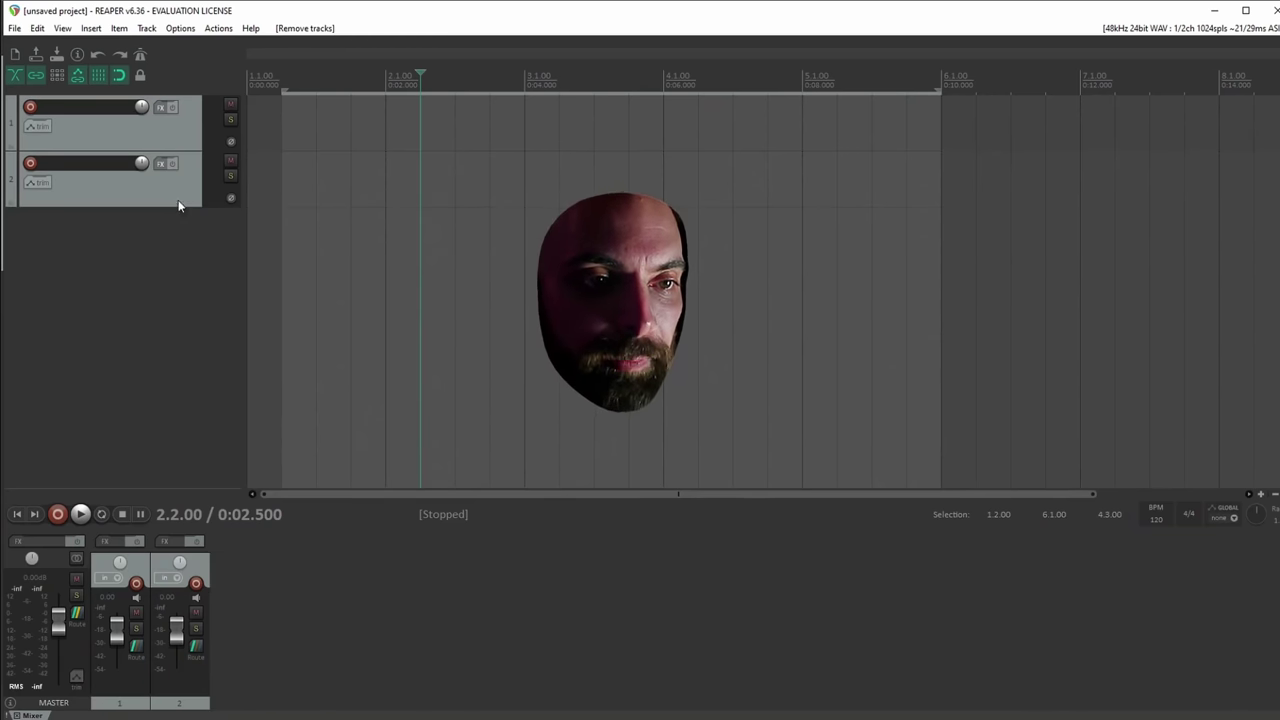
click(177, 193)
key(Delete)
click(177, 125)
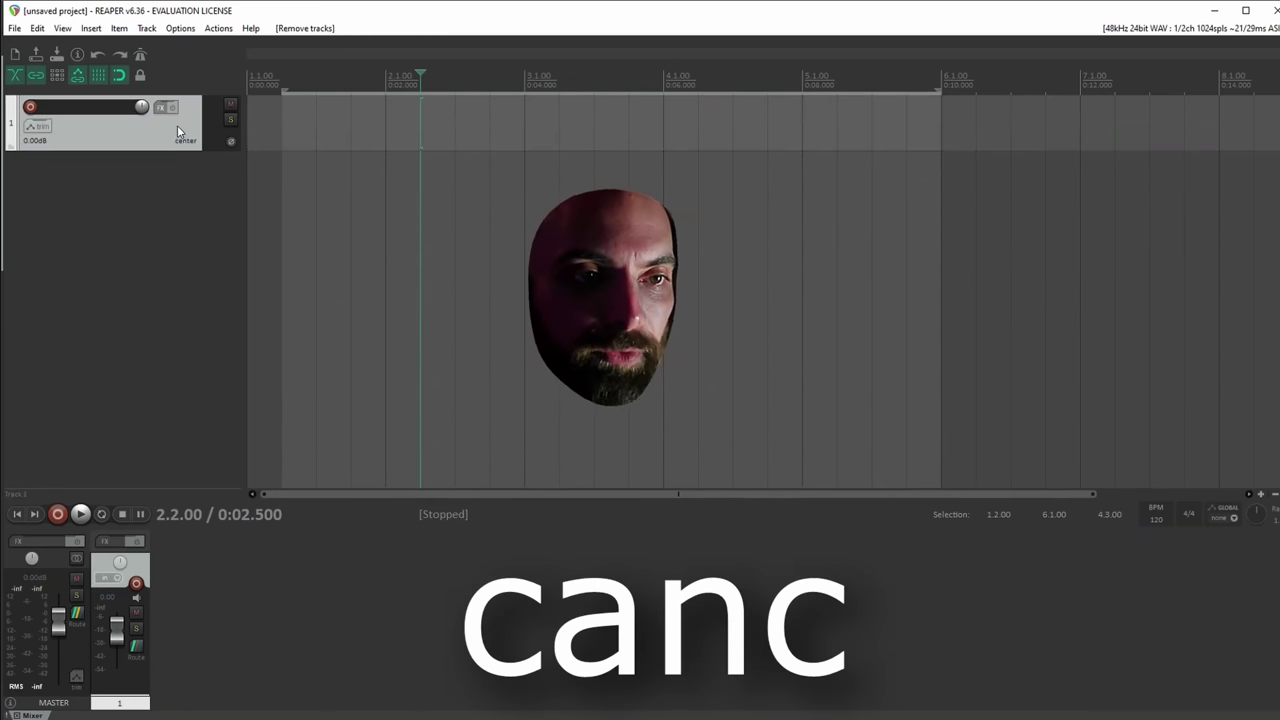
Increase the height of track 1 and place the edit cursor at 1.2.00.
drag(149, 150, 149, 337)
click(281, 152)
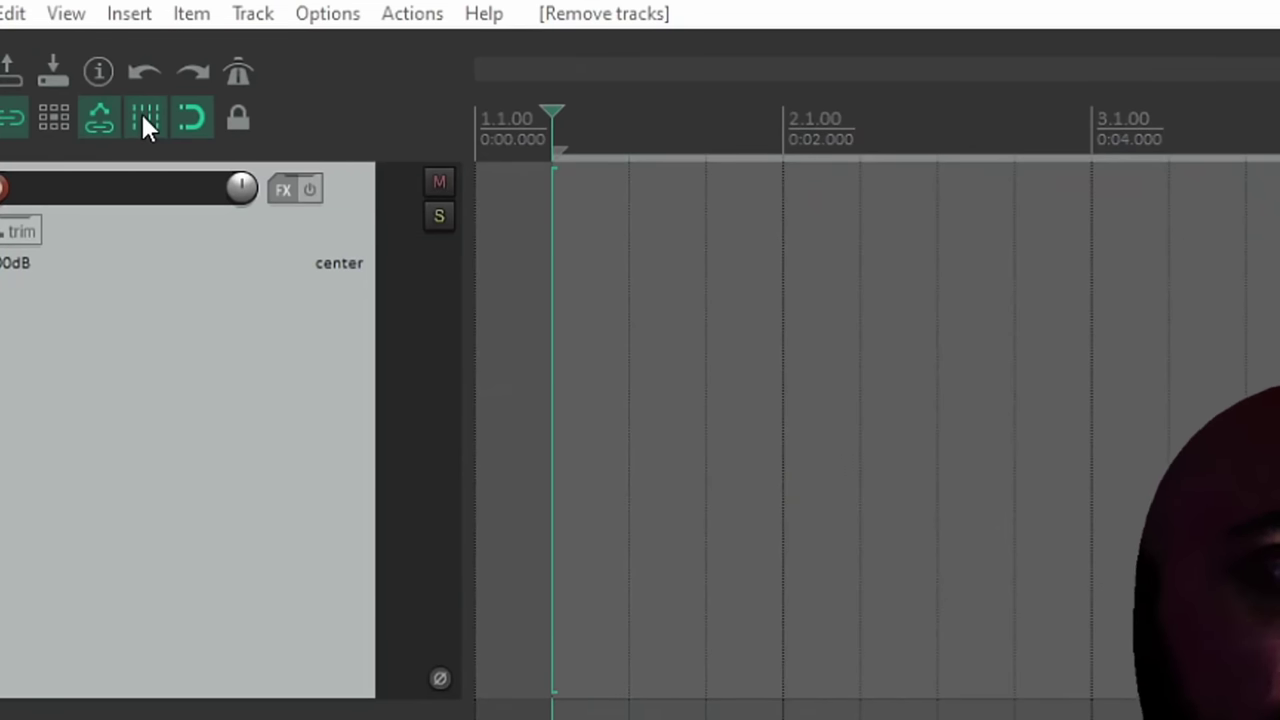
Toggle the timeline grid lines several times, leaving them disabled.
click(145, 120)
click(145, 120)
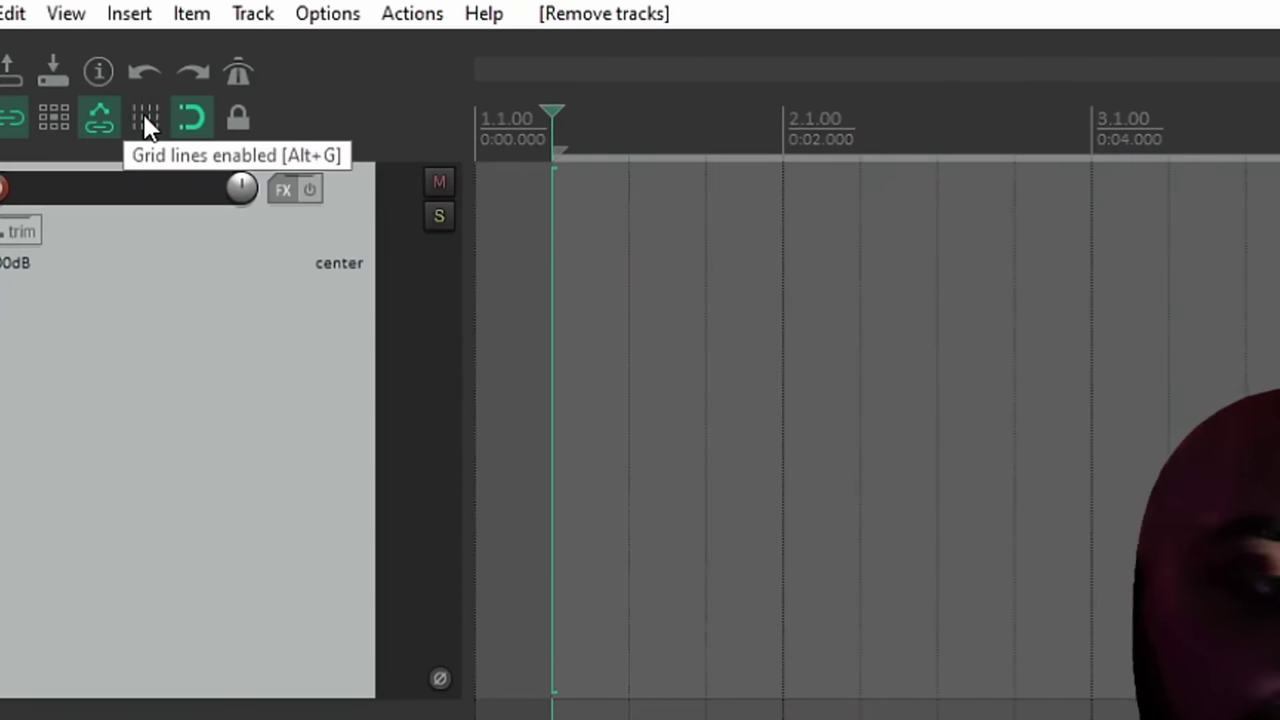
click(145, 120)
click(145, 120)
click(145, 120)
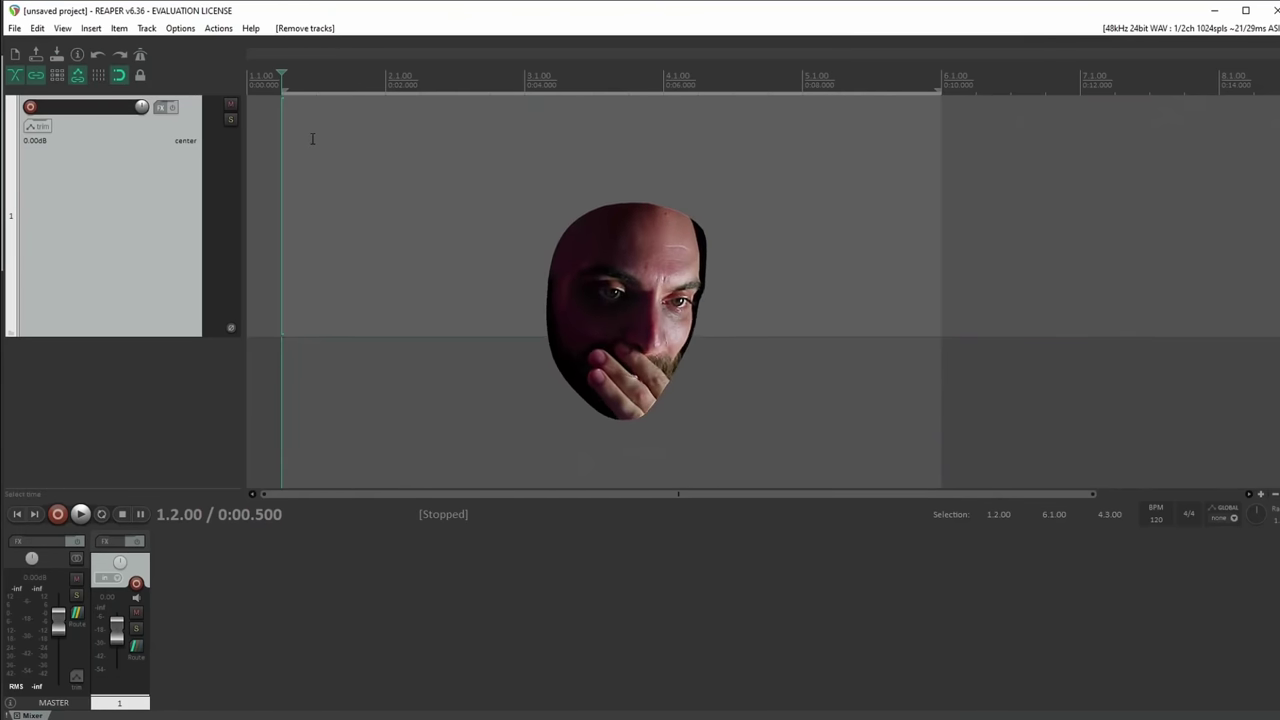
Place the edit cursor off the grid at 1.2.26 and return it to the time selection's start at 1.2.00.
click(312, 139)
click(291, 132)
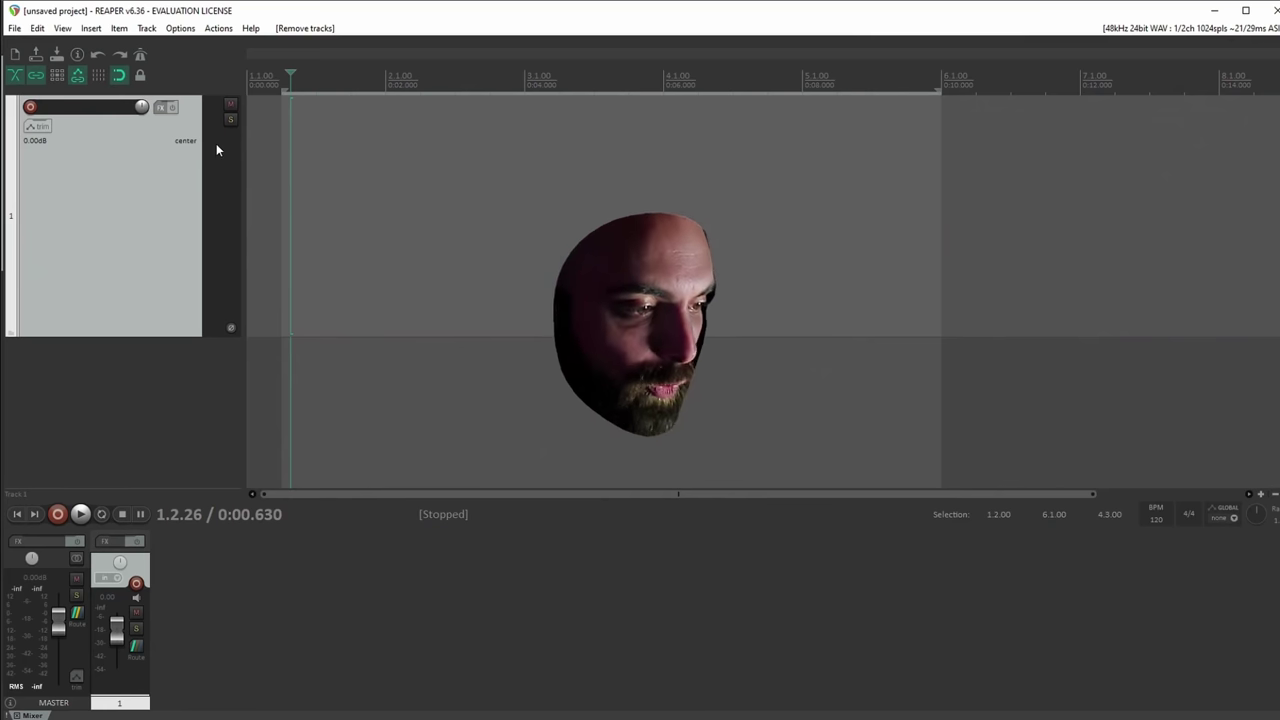
click(281, 160)
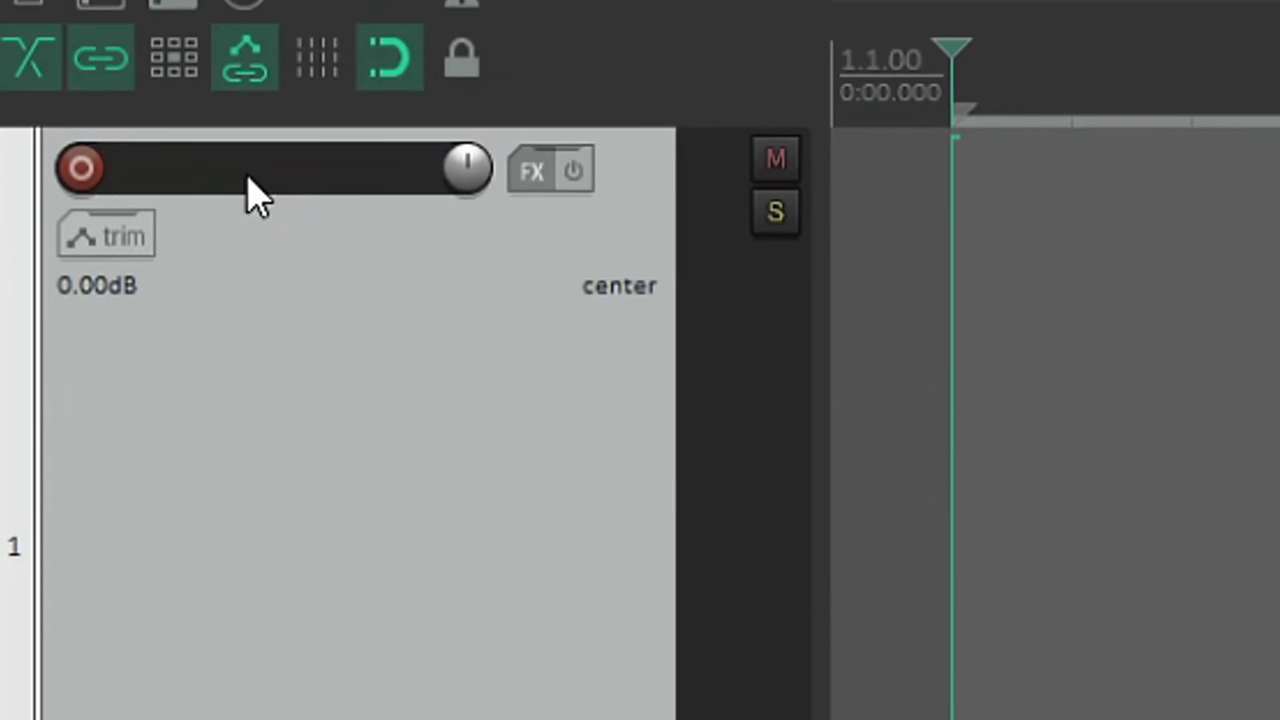
Rename track 1 as VOCE INTRODUZIONE.
double_click(79, 108)
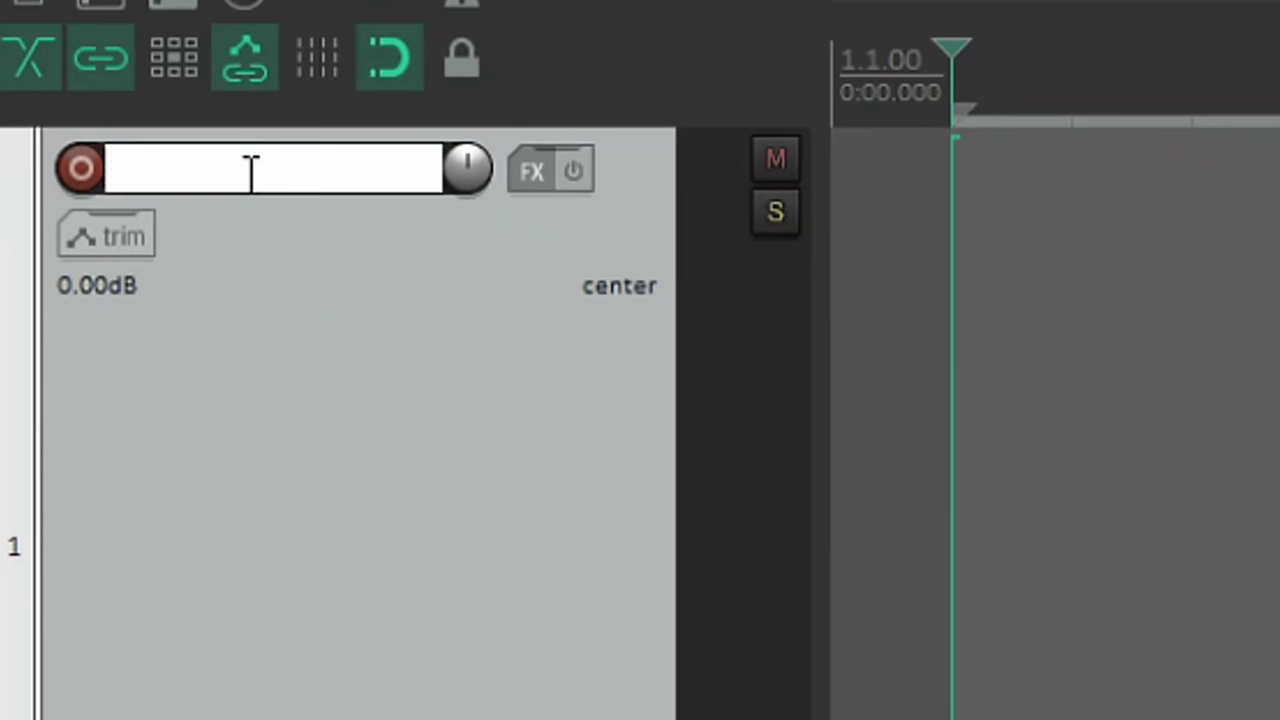
text(VOCE INTROD)
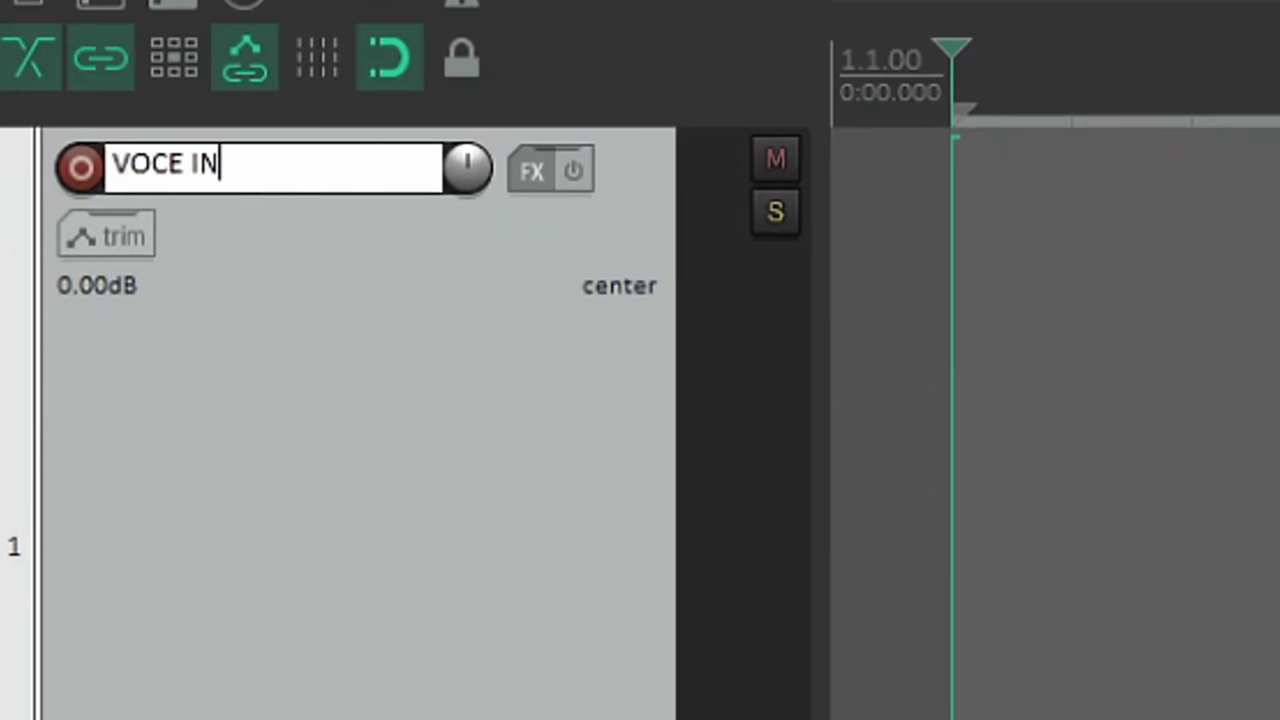
text(UZIONE)
key(Return)
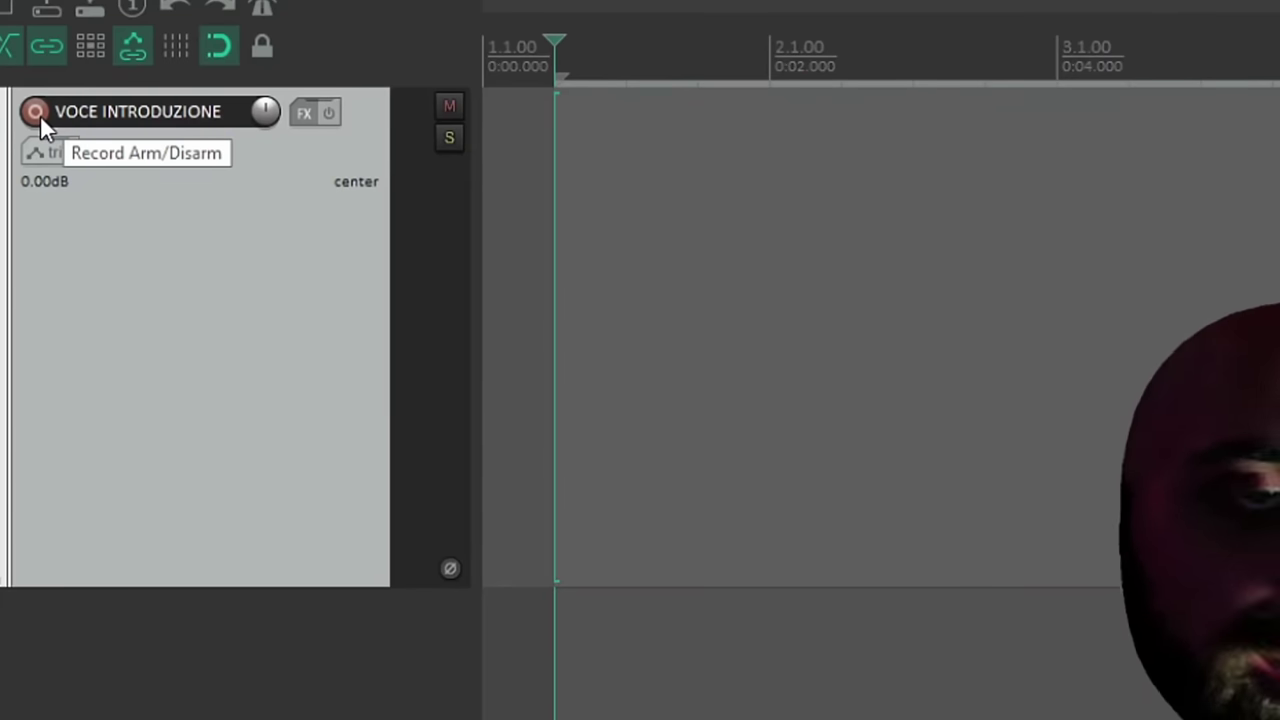
Examine the mono inputs offered in the recording options of the VOCE INTRODUZIONE track.
right_click(40, 115)
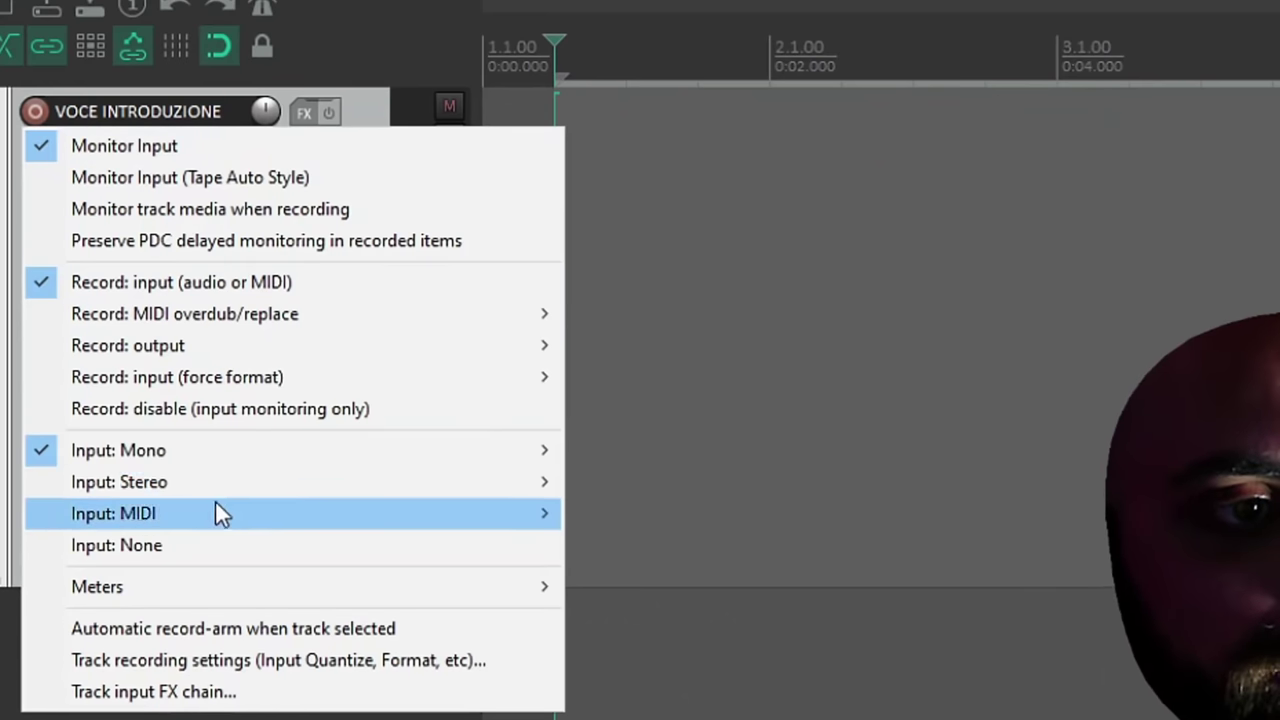
mouse_move(229, 464)
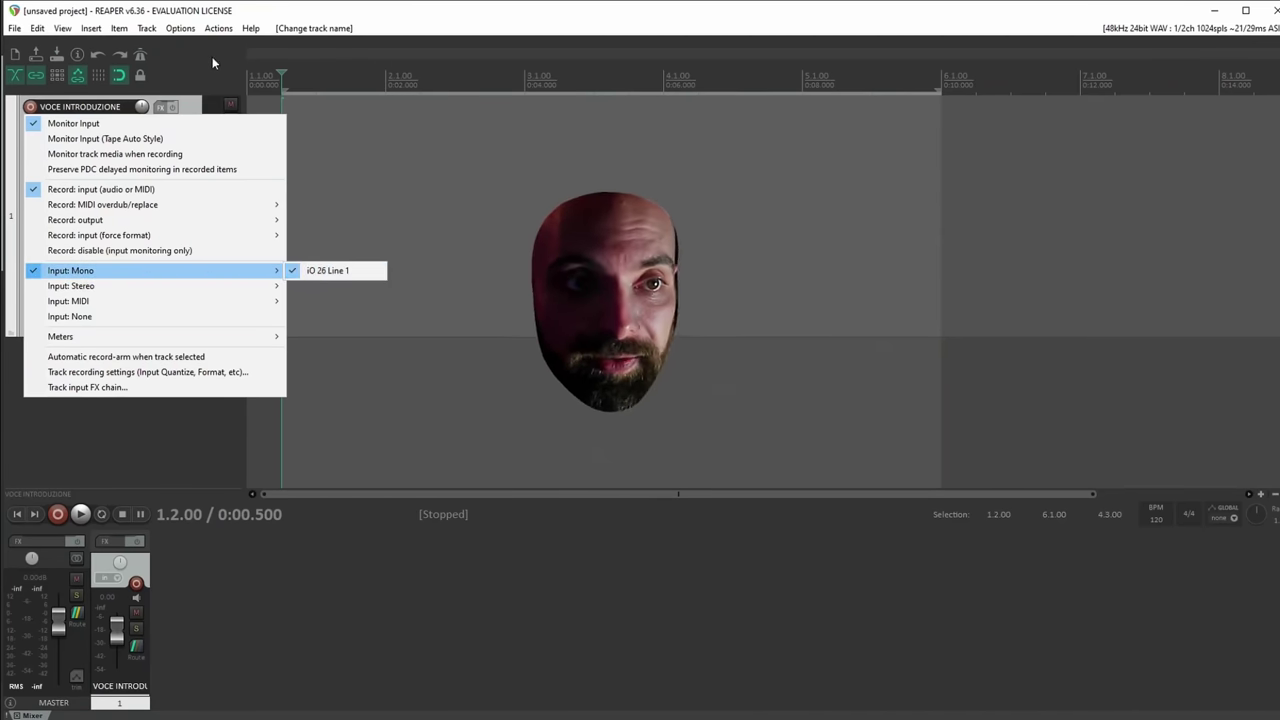
click(180, 28)
click(61, 242)
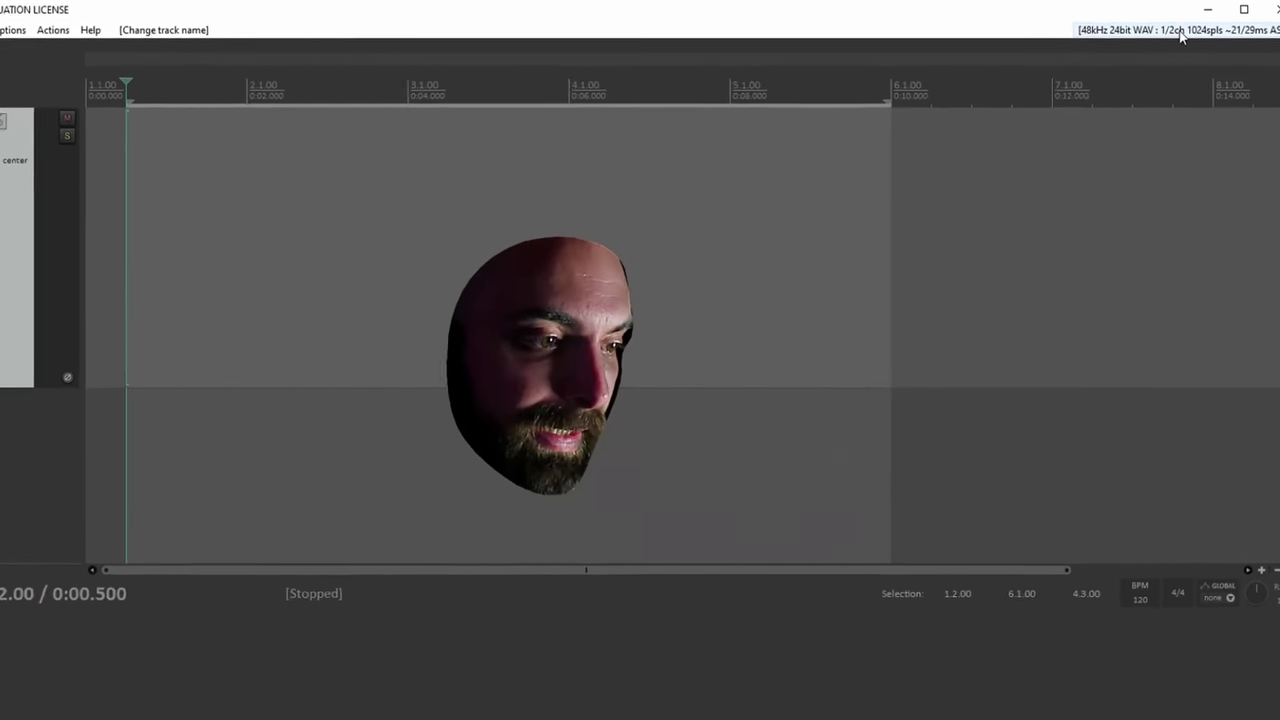
Extend the audio device's enabled input range by setting the last input to iO 26 Line 8.
click(1195, 31)
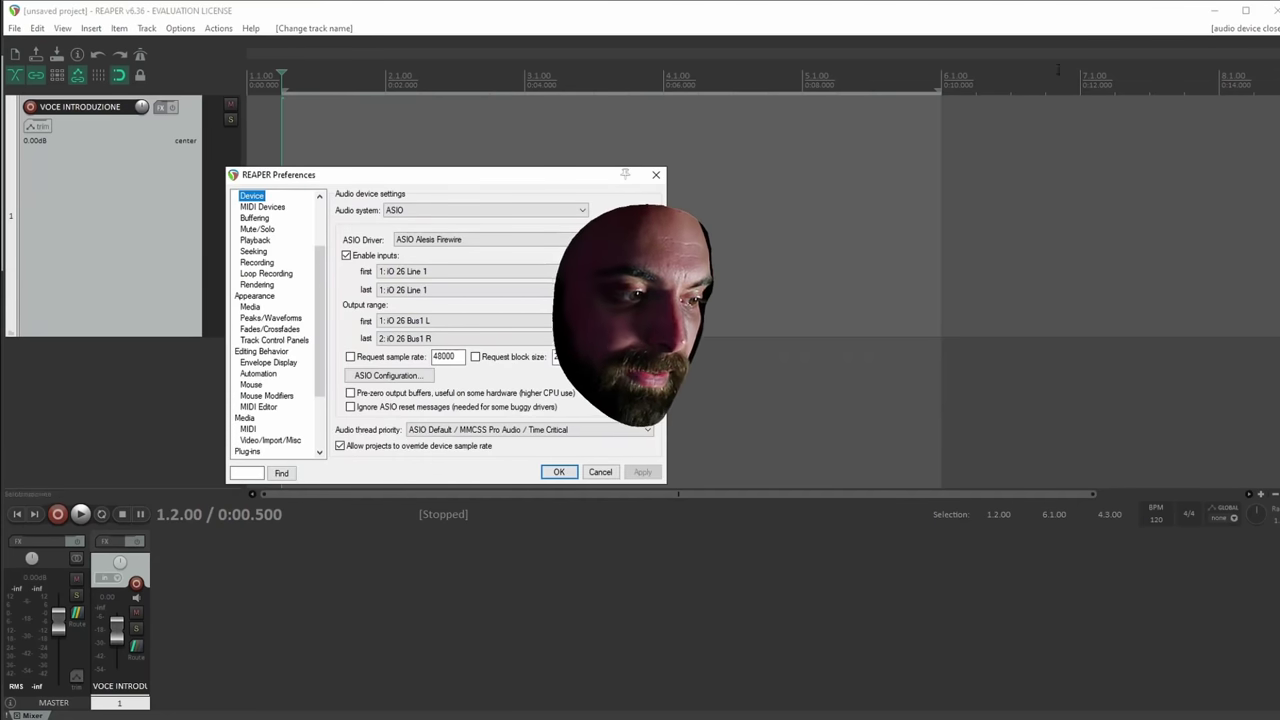
drag(1012, 158, 1015, 158)
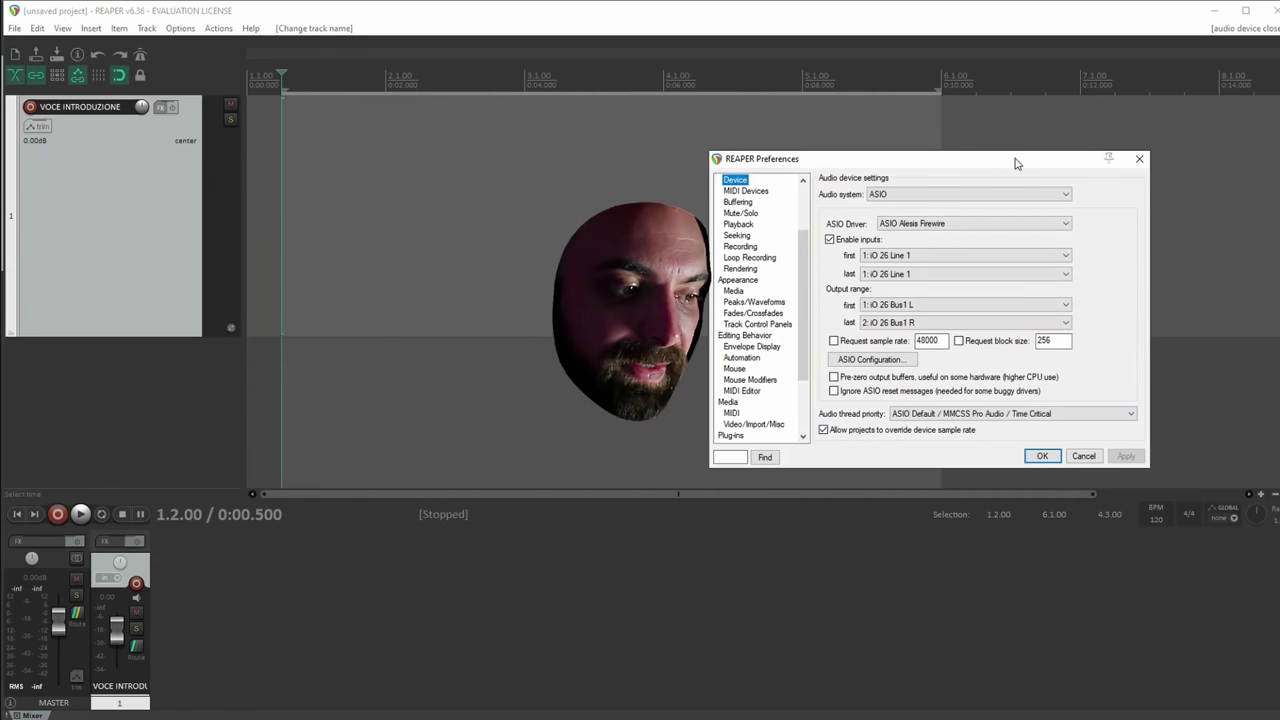
click(885, 273)
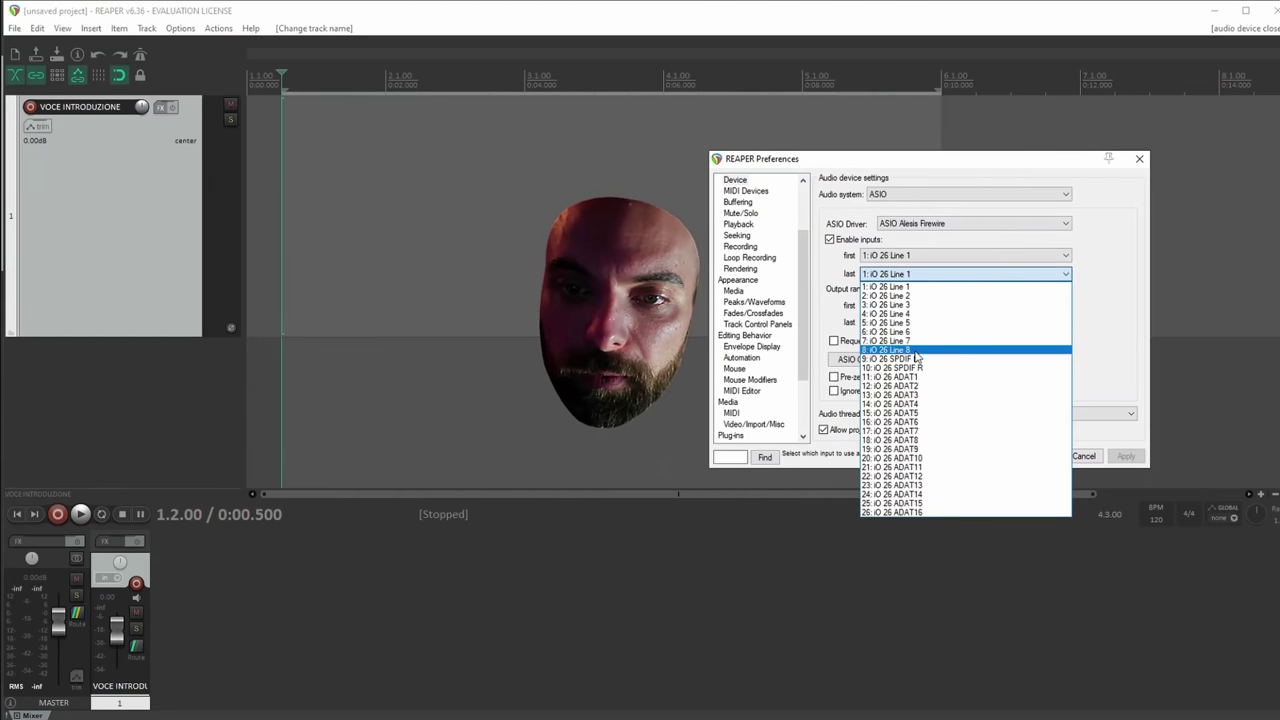
click(915, 351)
click(1043, 456)
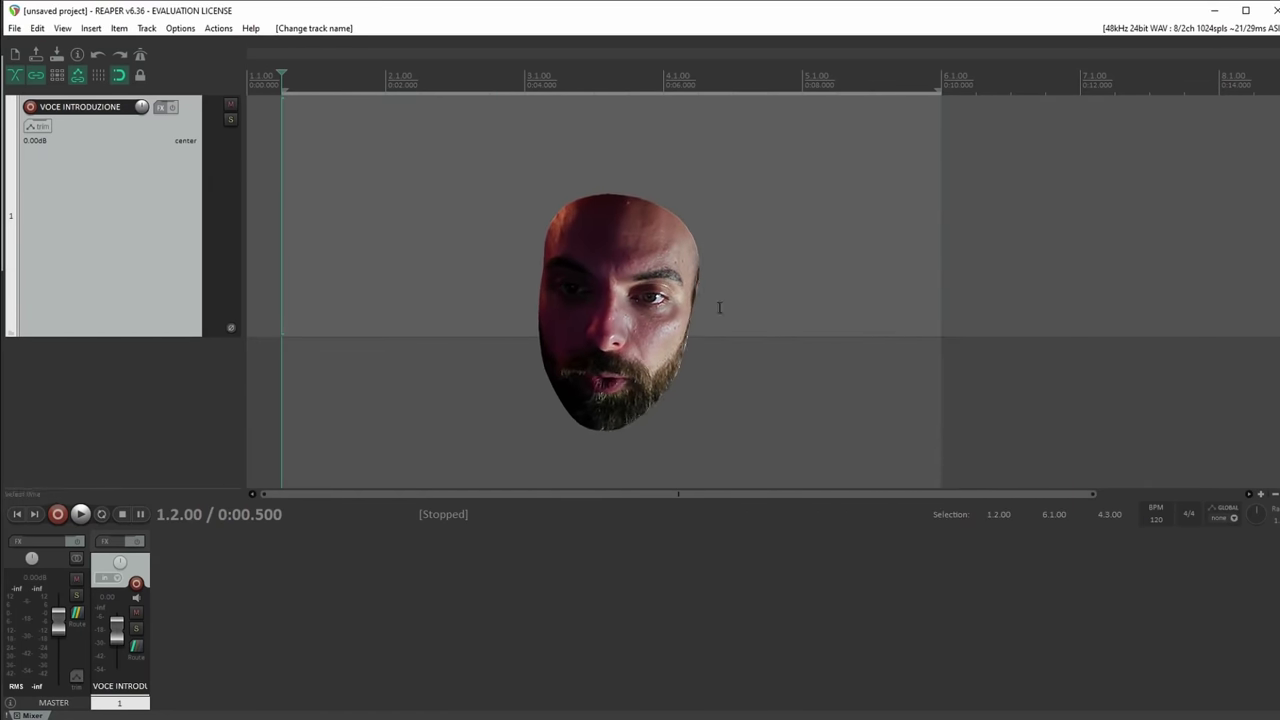
Compare the mono and stereo inputs for the VOCE INTRODUZIONE track and assign the mono input iO 26 Line 3.
right_click(31, 109)
mouse_move(118, 275)
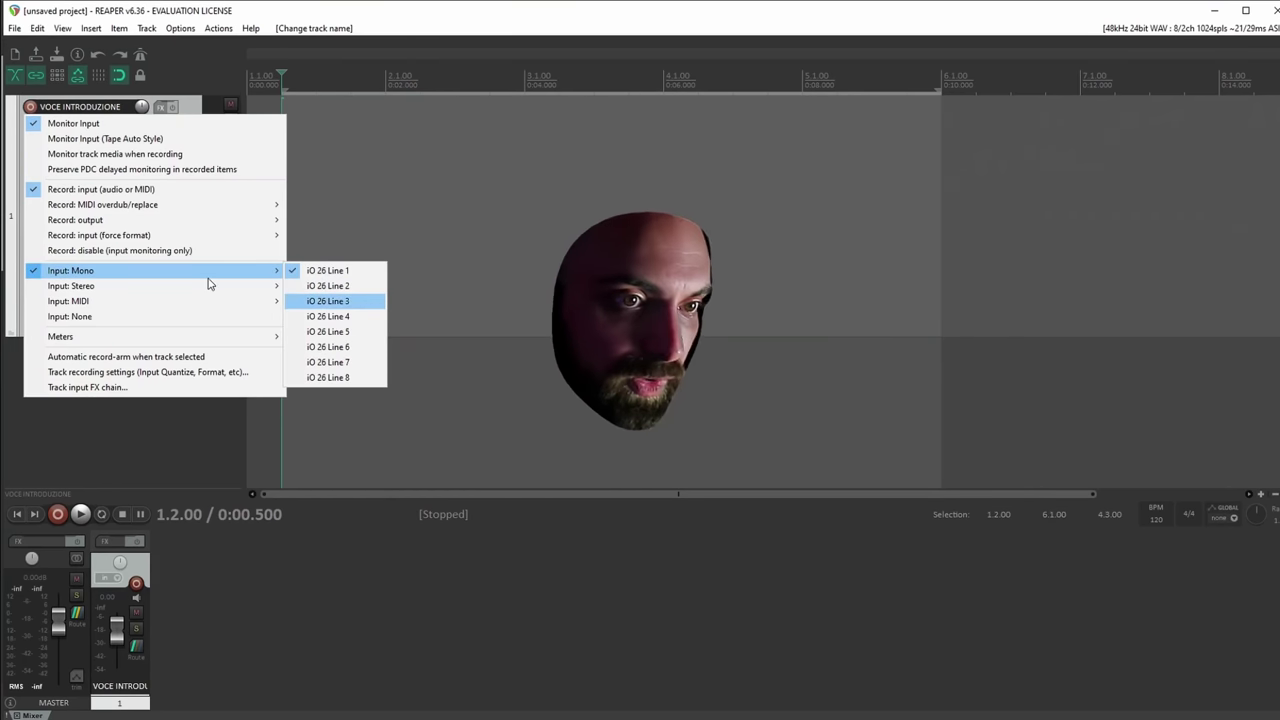
mouse_move(211, 290)
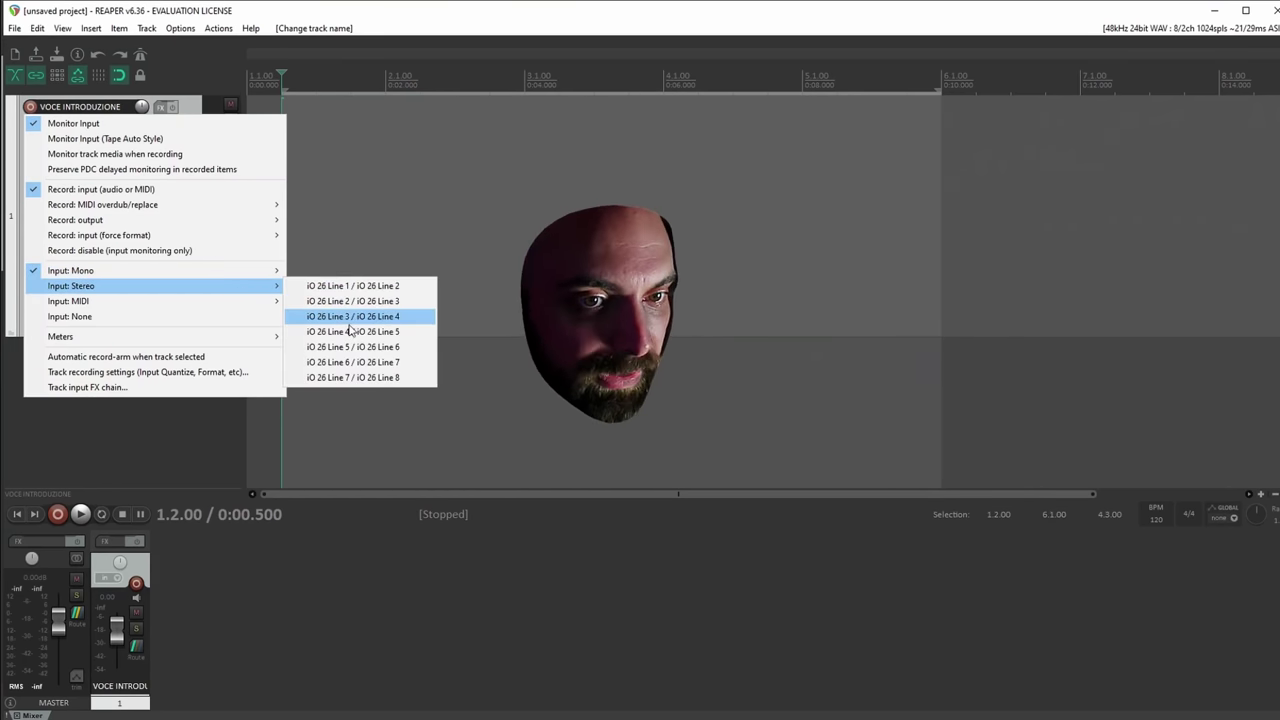
mouse_move(248, 272)
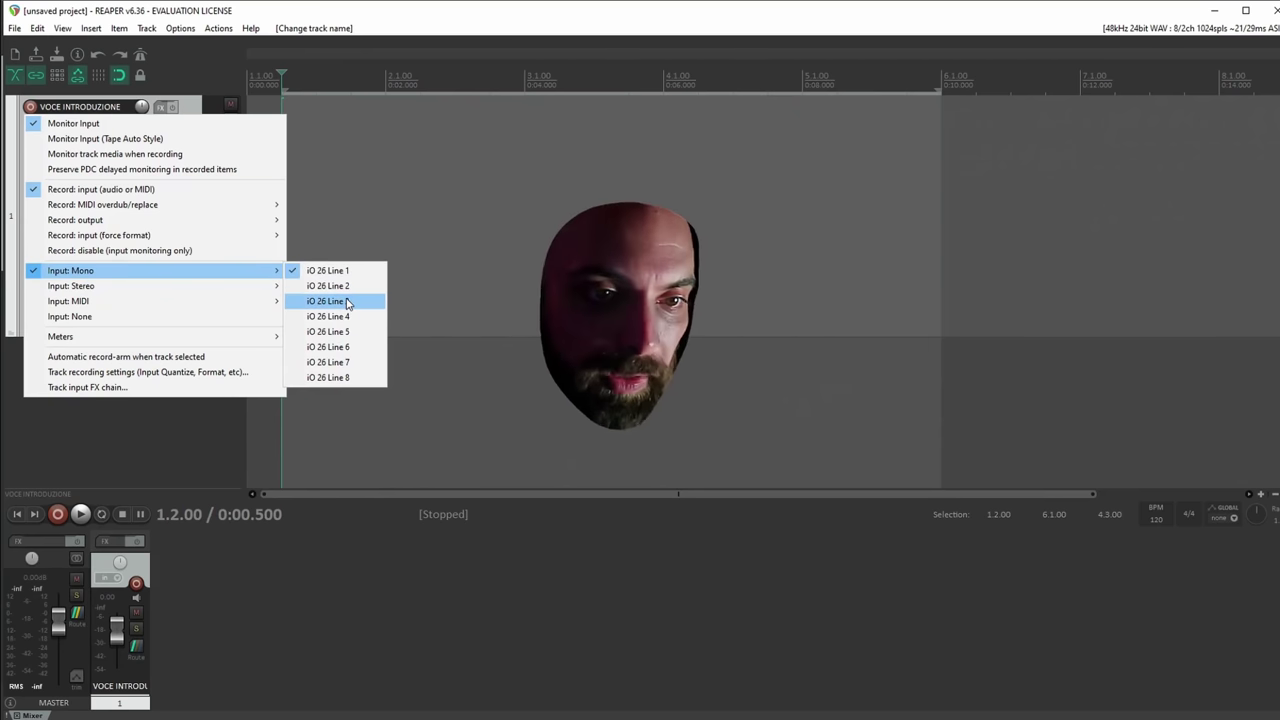
click(346, 302)
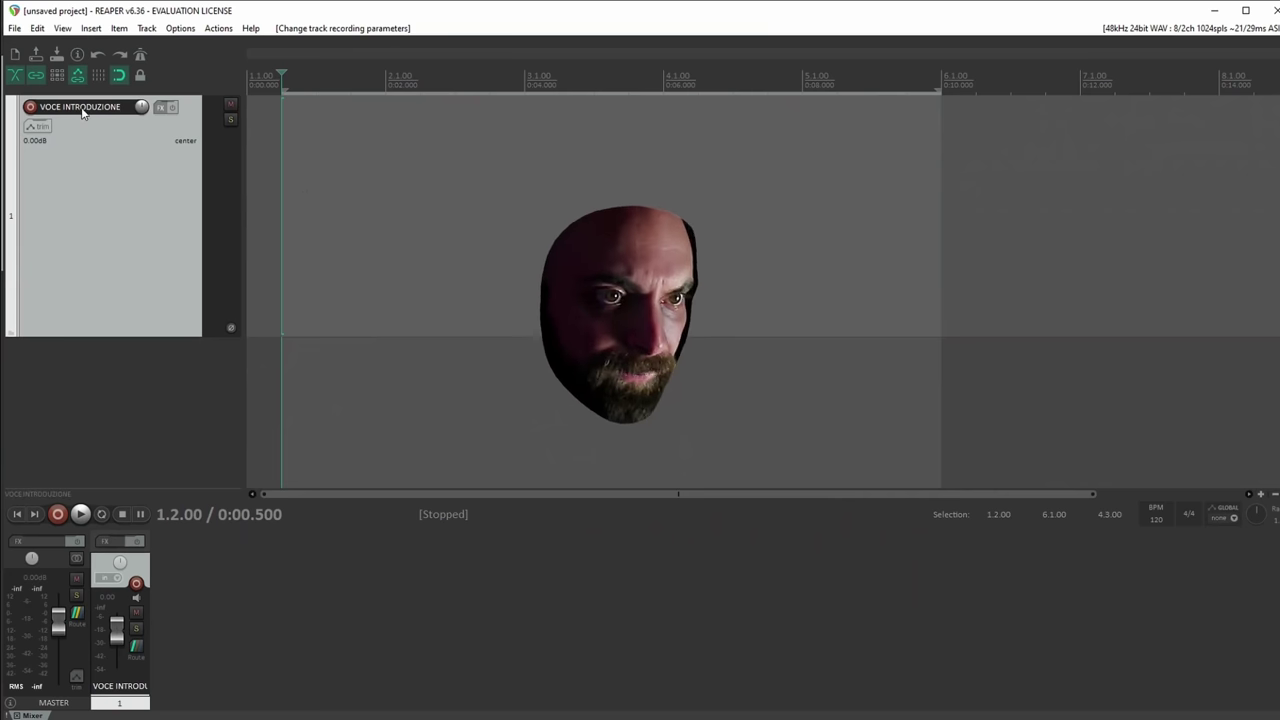
Arm the VOCE INTRODUZIONE track for recording and toggle its input monitoring, leaving monitoring off.
click(30, 107)
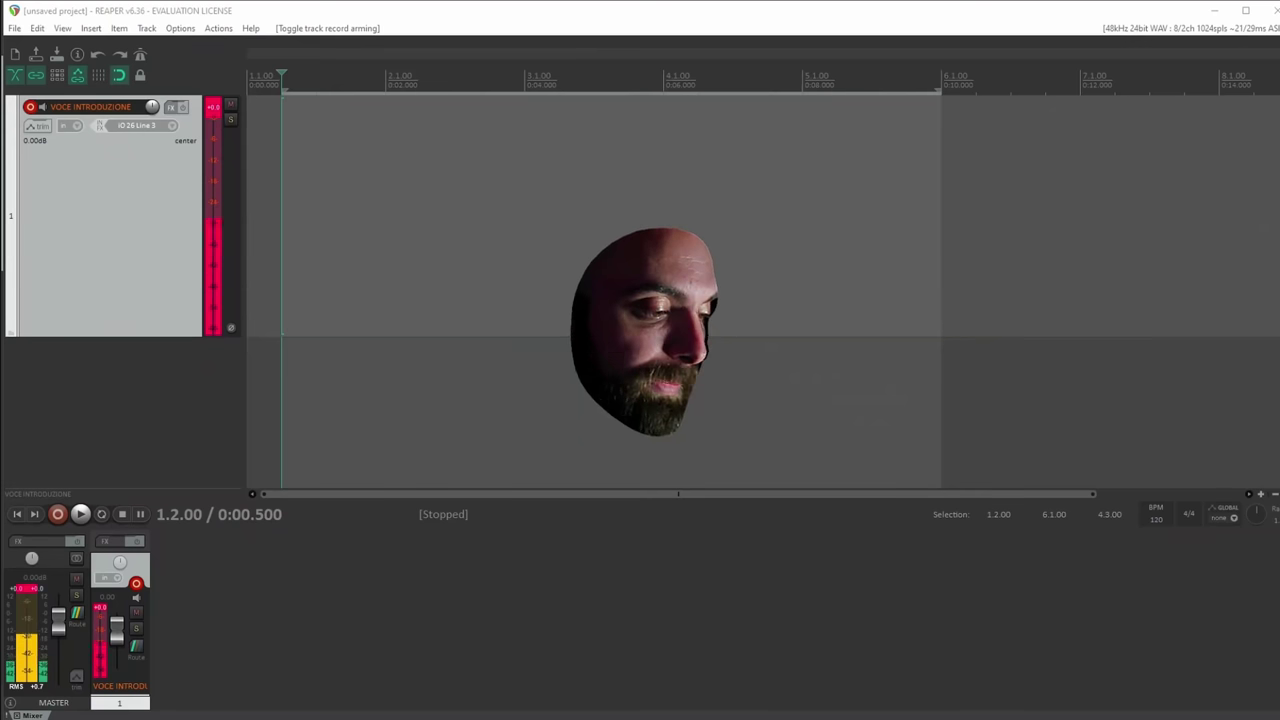
click(40, 110)
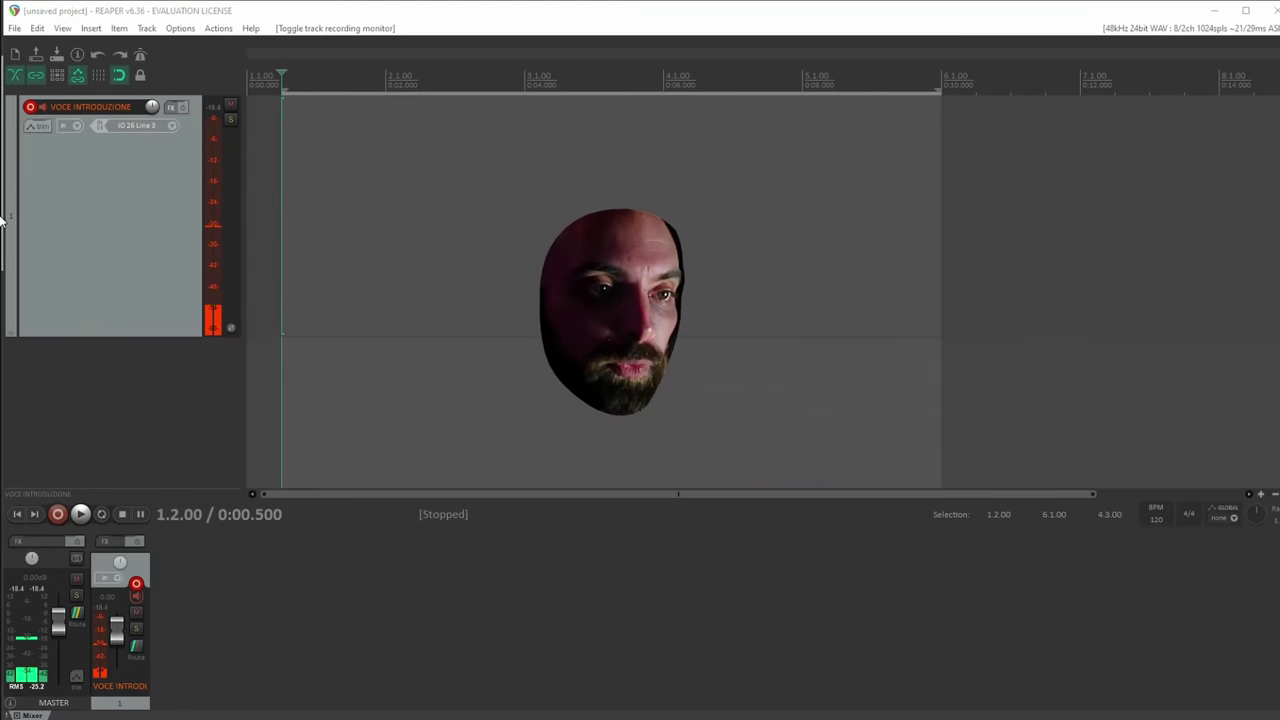
click(41, 107)
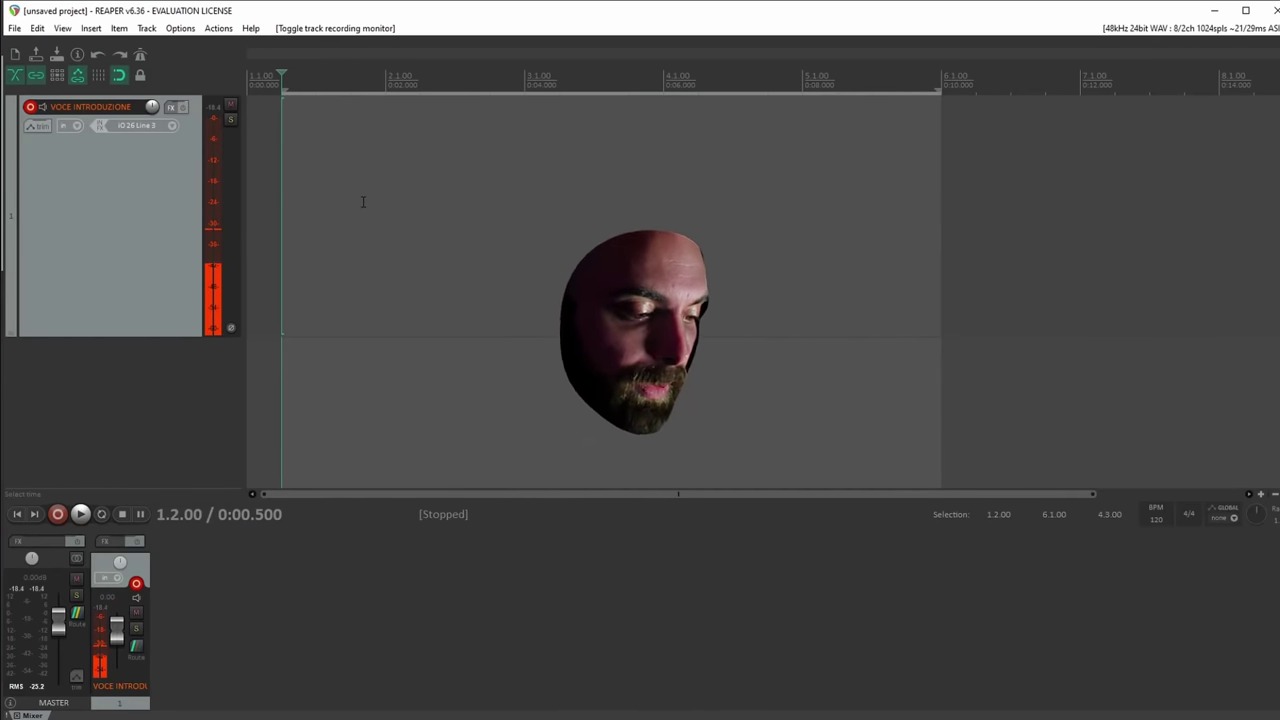
Record a voice take on the VOCE INTRODUZIONE track starting at 1.2.40 and stop the recording.
click(296, 195)
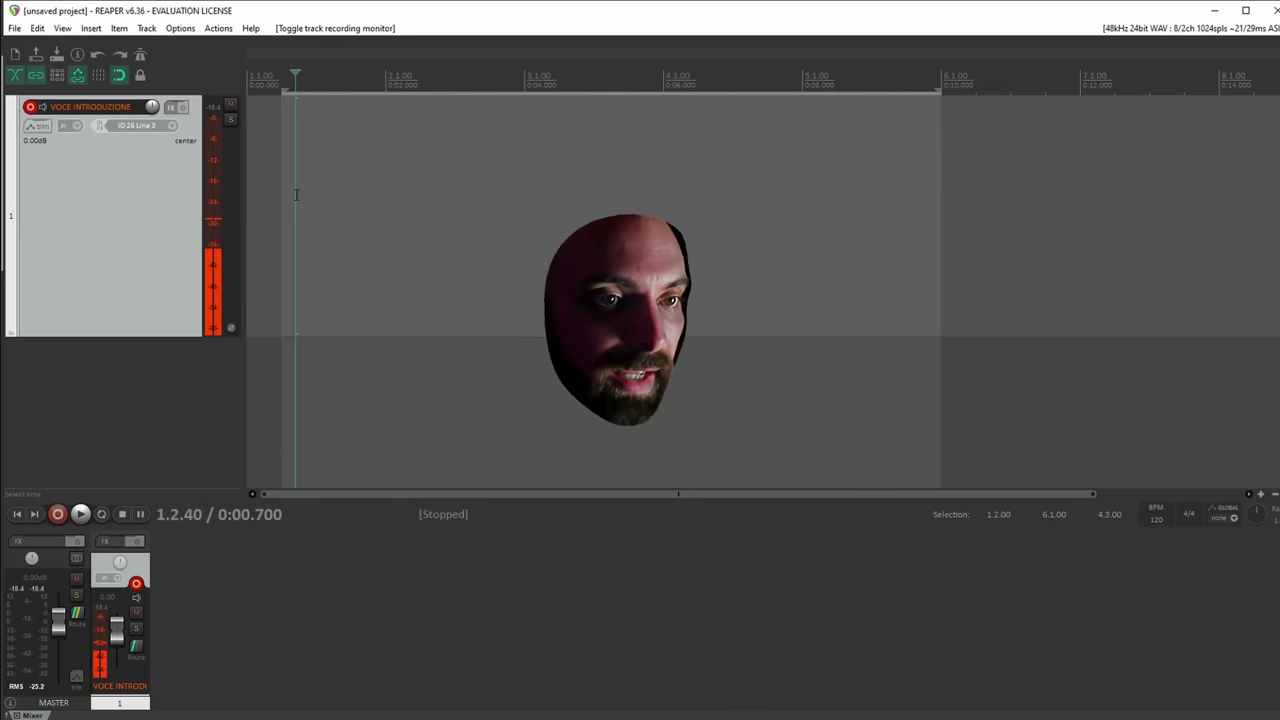
click(57, 514)
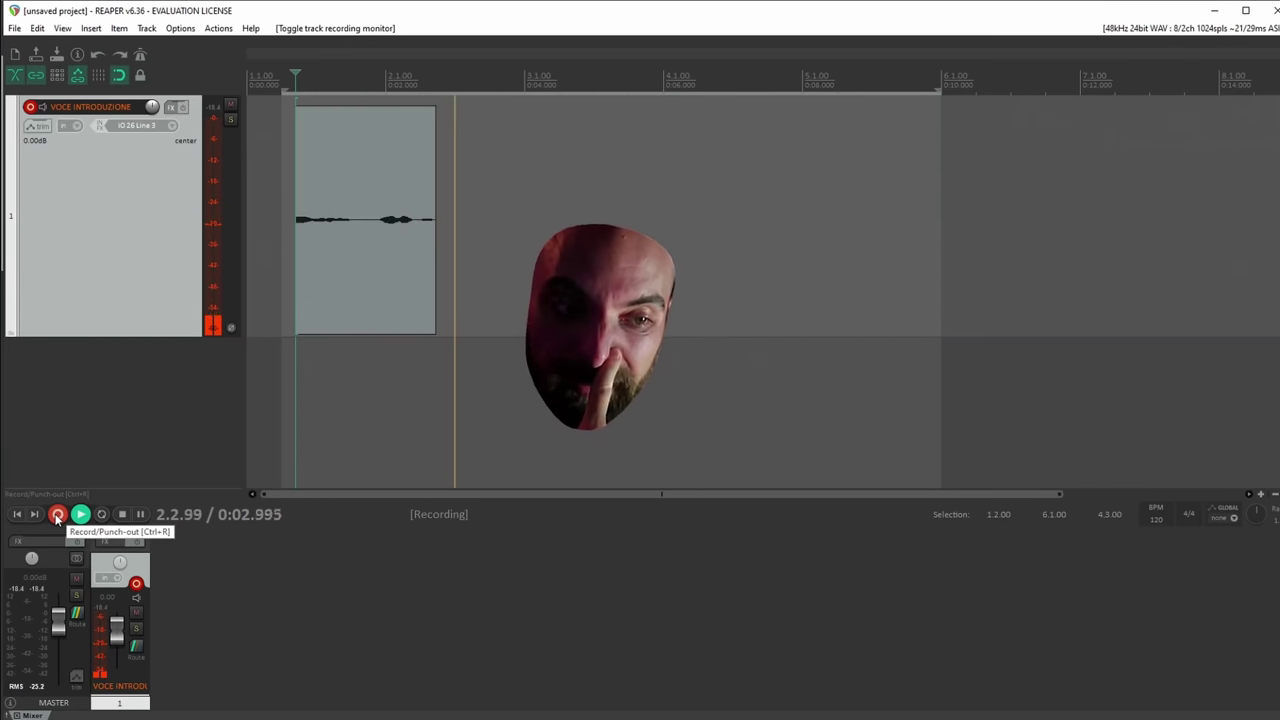
scroll(523, 404, down, 4)
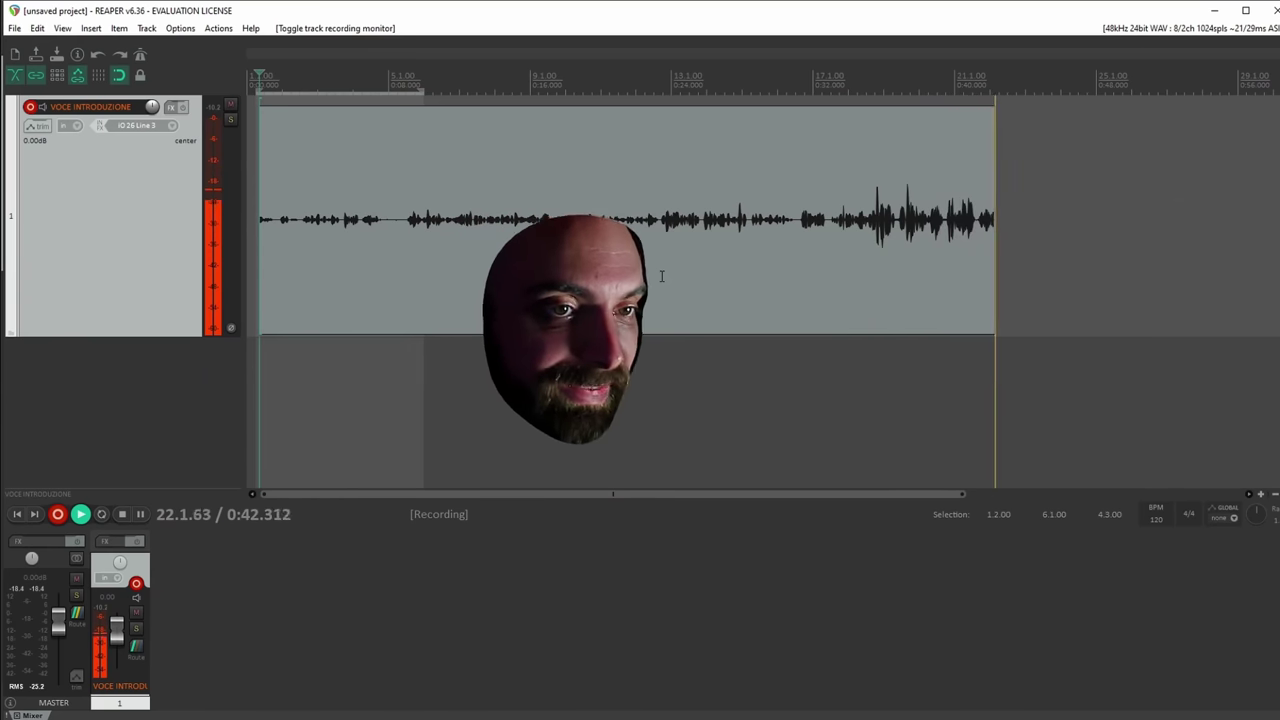
key(space)
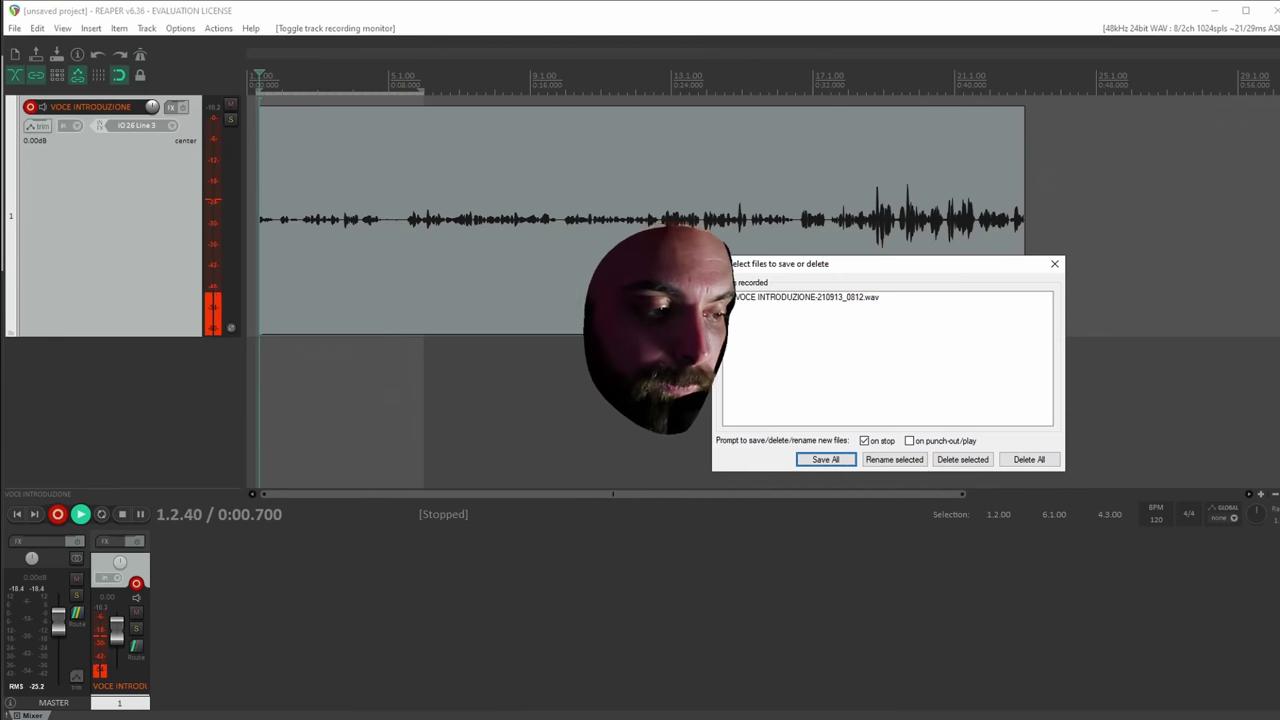
Disable the prompt to save, delete or rename new files on stop, and save all recorded files.
click(441, 295)
drag(837, 265, 540, 181)
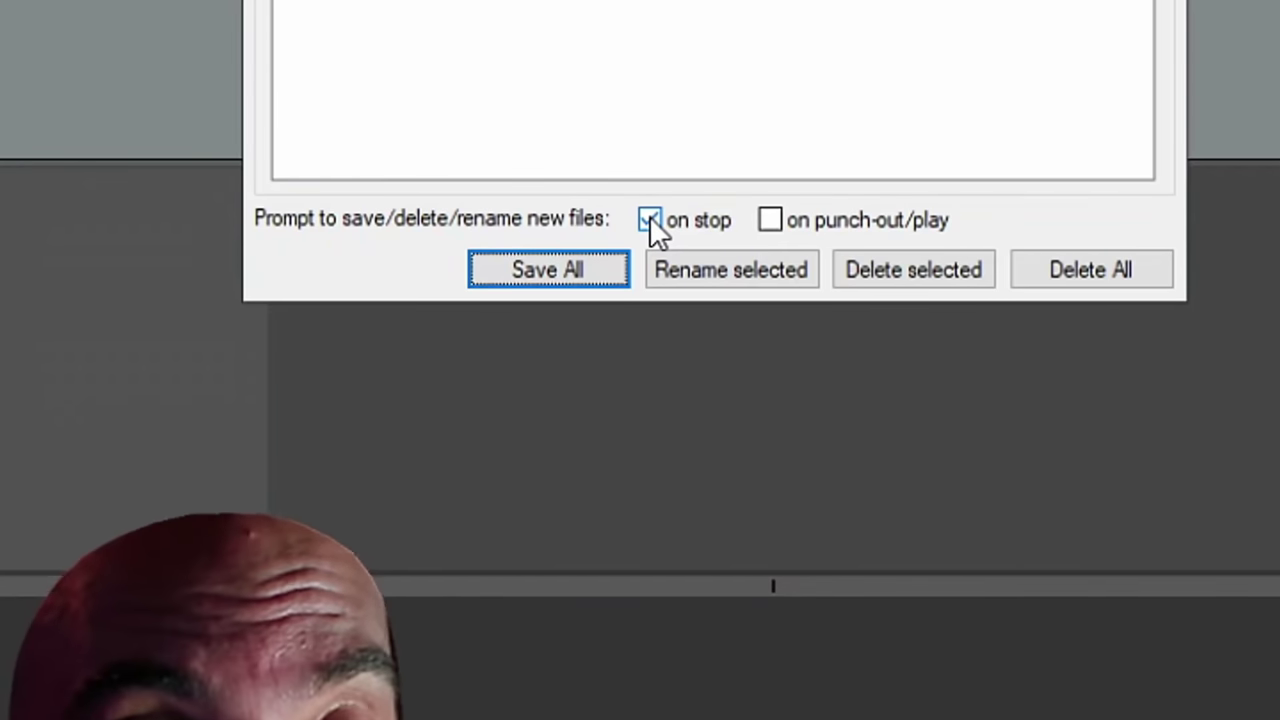
click(649, 219)
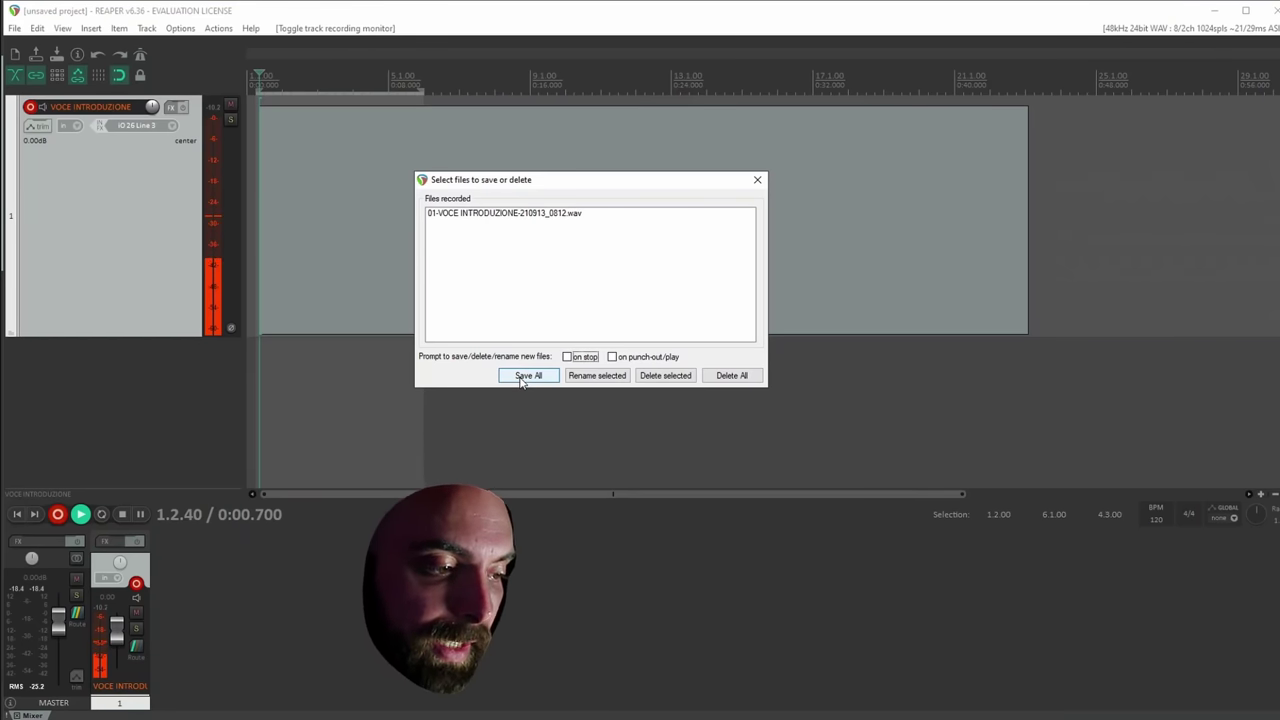
click(521, 377)
Record two short test takes on the VOCE INTRODUZIONE track after the existing take, starting the first at 24.3.99.
click(1088, 204)
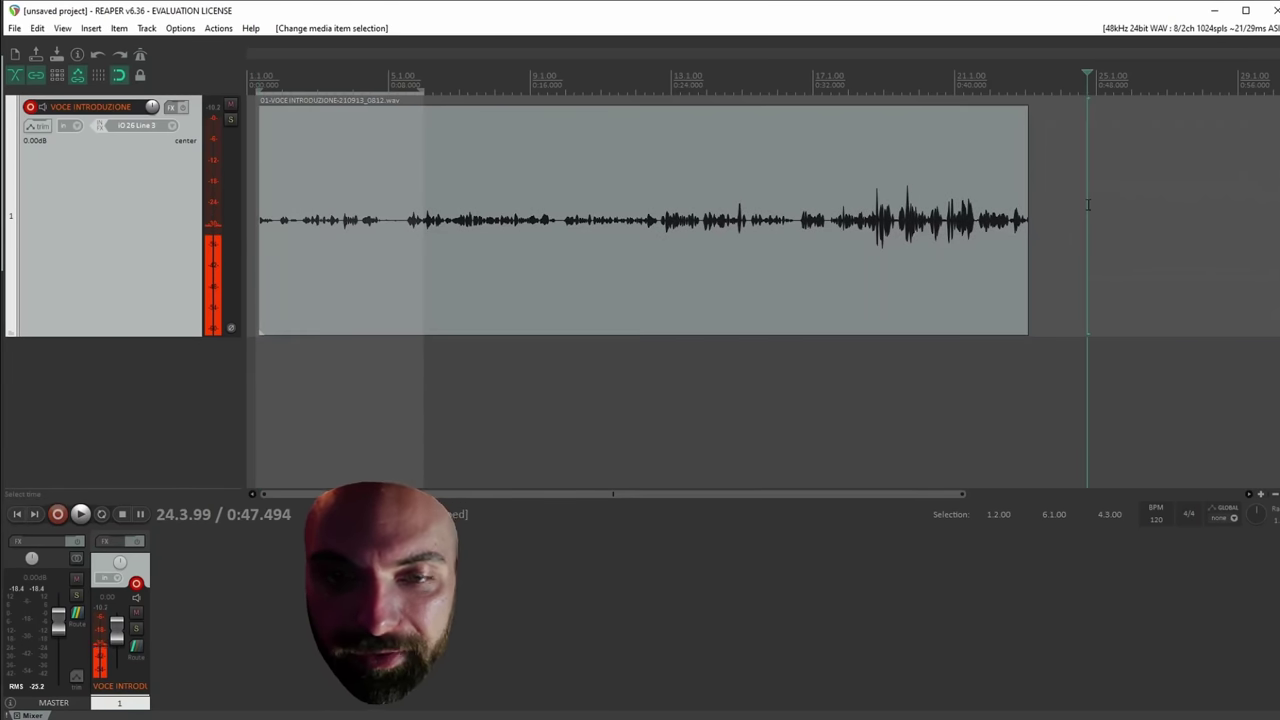
scroll(703, 229, down, 4)
scroll(651, 213, up, 5)
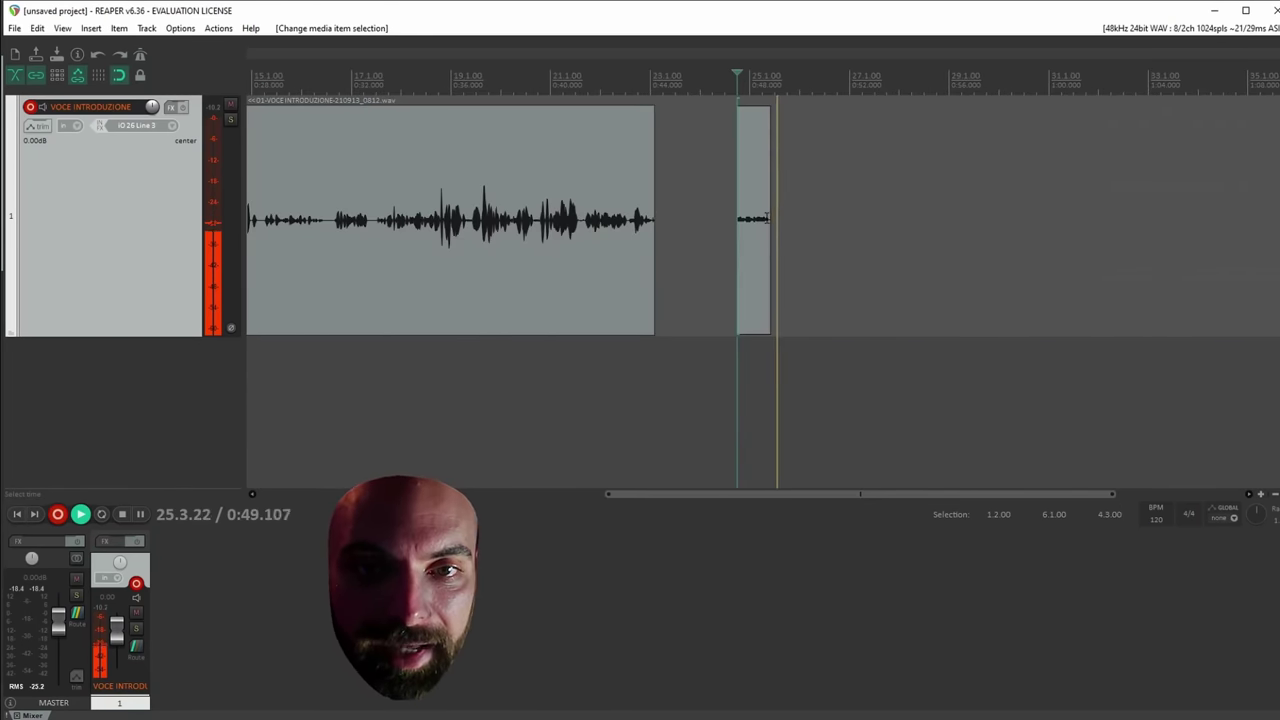
key(space)
click(877, 217)
scroll(784, 243, down, 2)
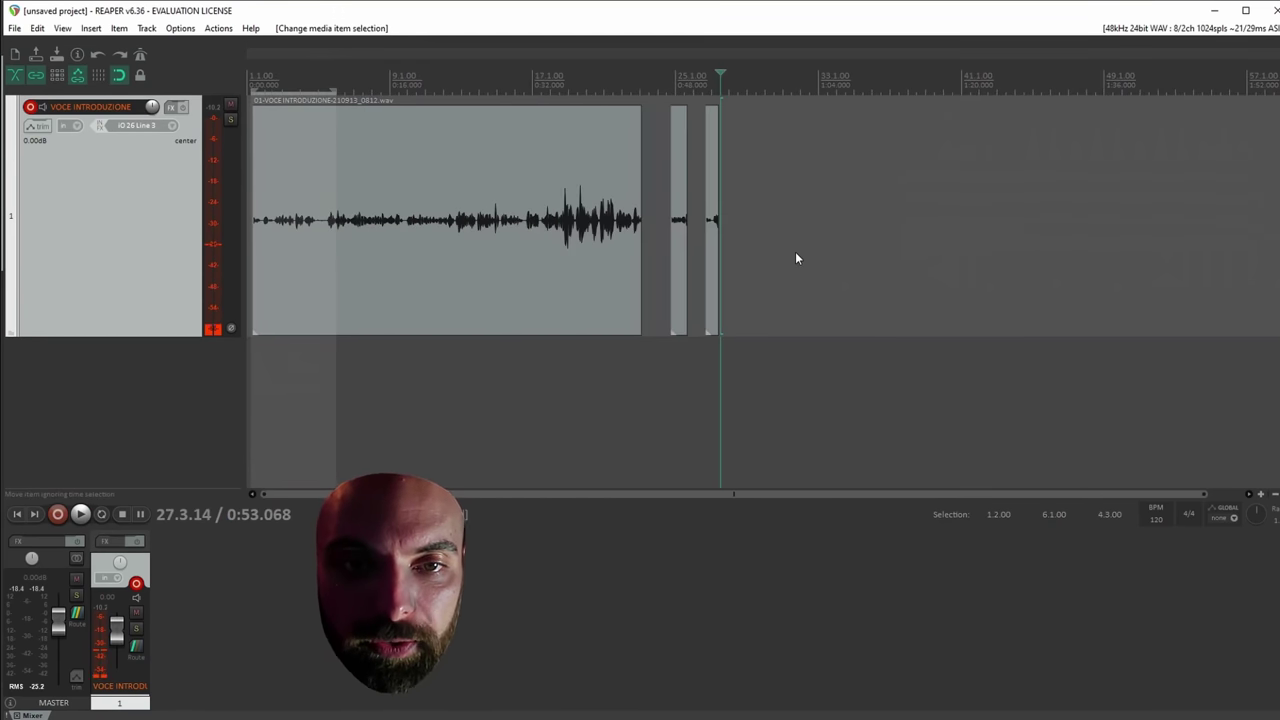
Cut all recorded items from the VOCE INTRODUZIONE track and turn its record monitoring on.
key(ctrl+x)
click(308, 194)
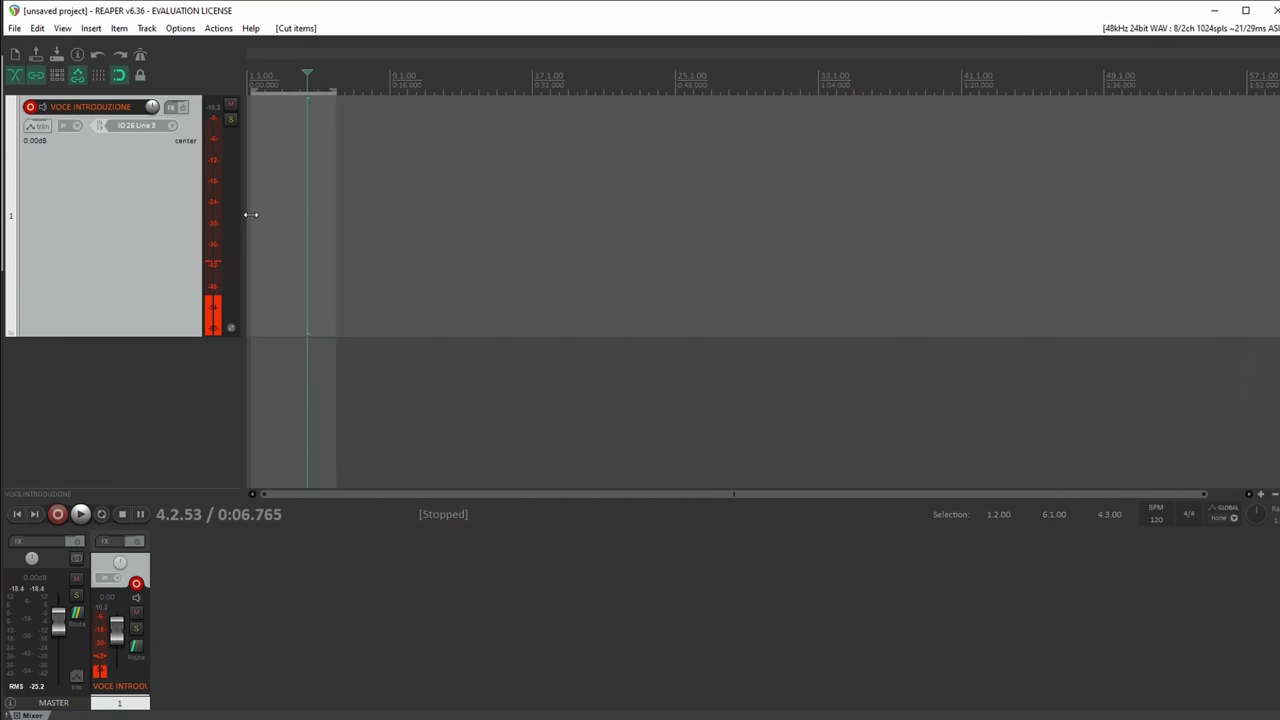
click(42, 107)
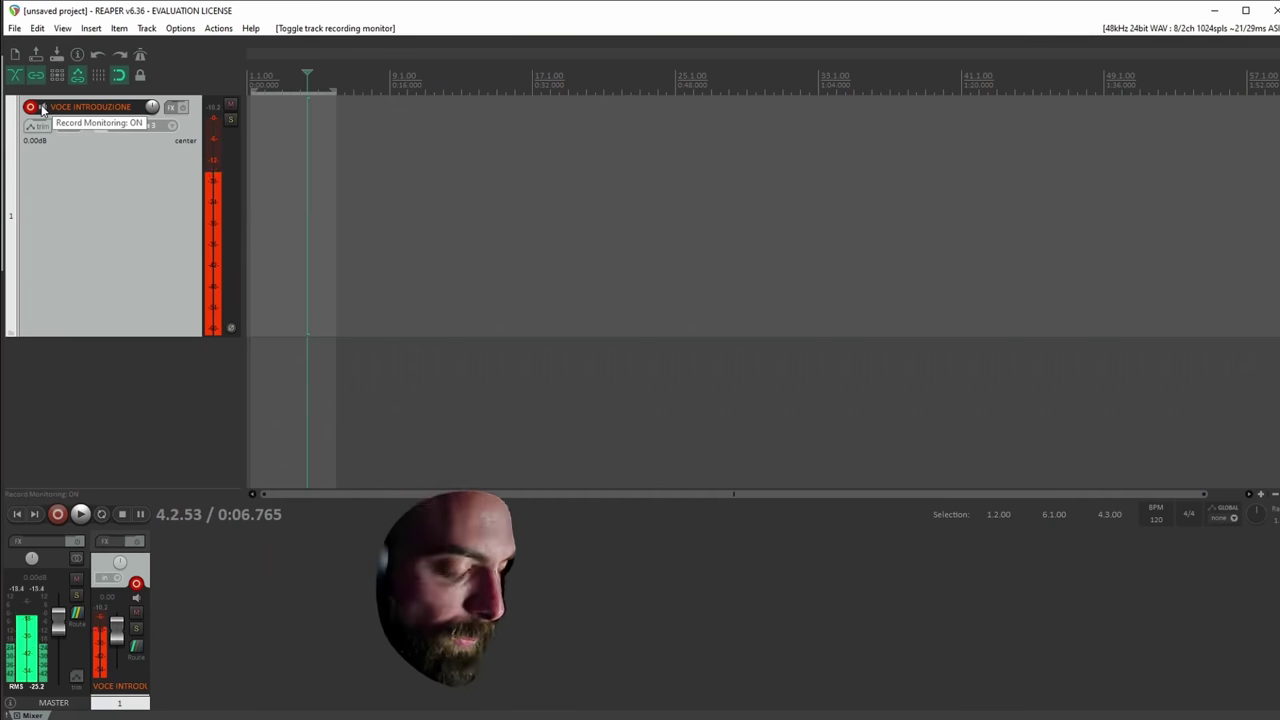
click(209, 392)
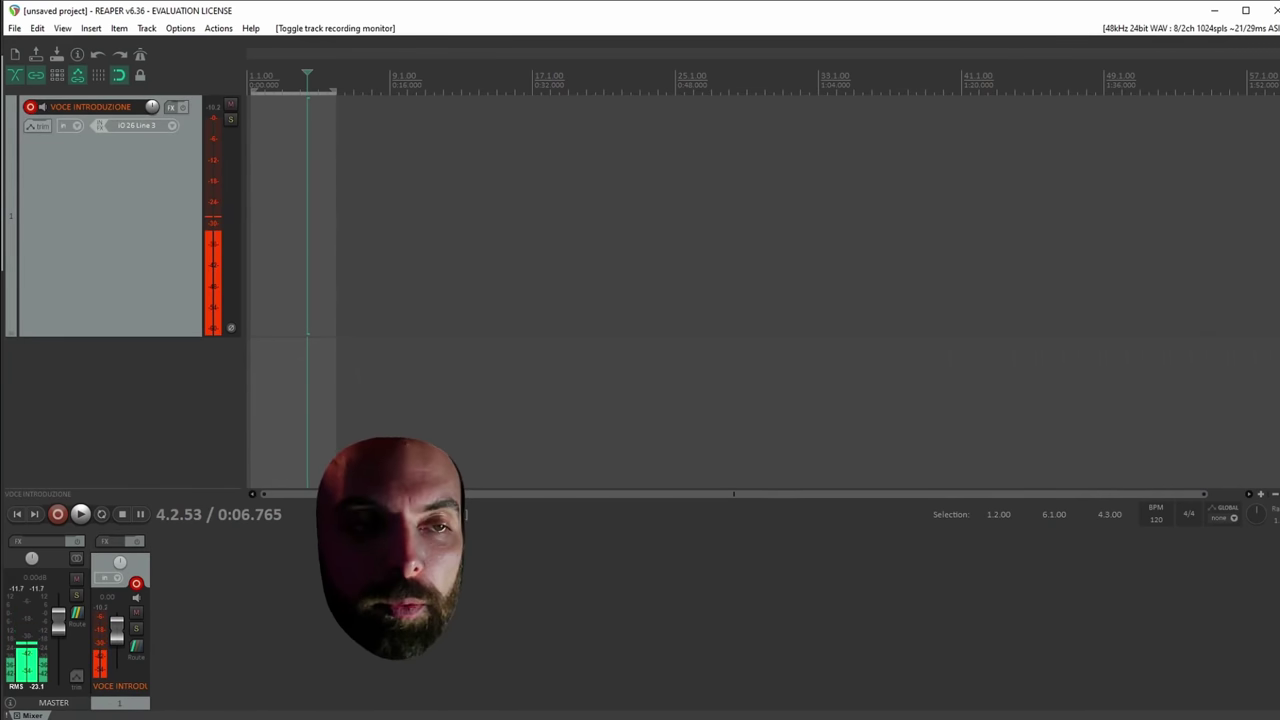
Set the project sample rate to 48000 Hz in the project settings.
click(16, 28)
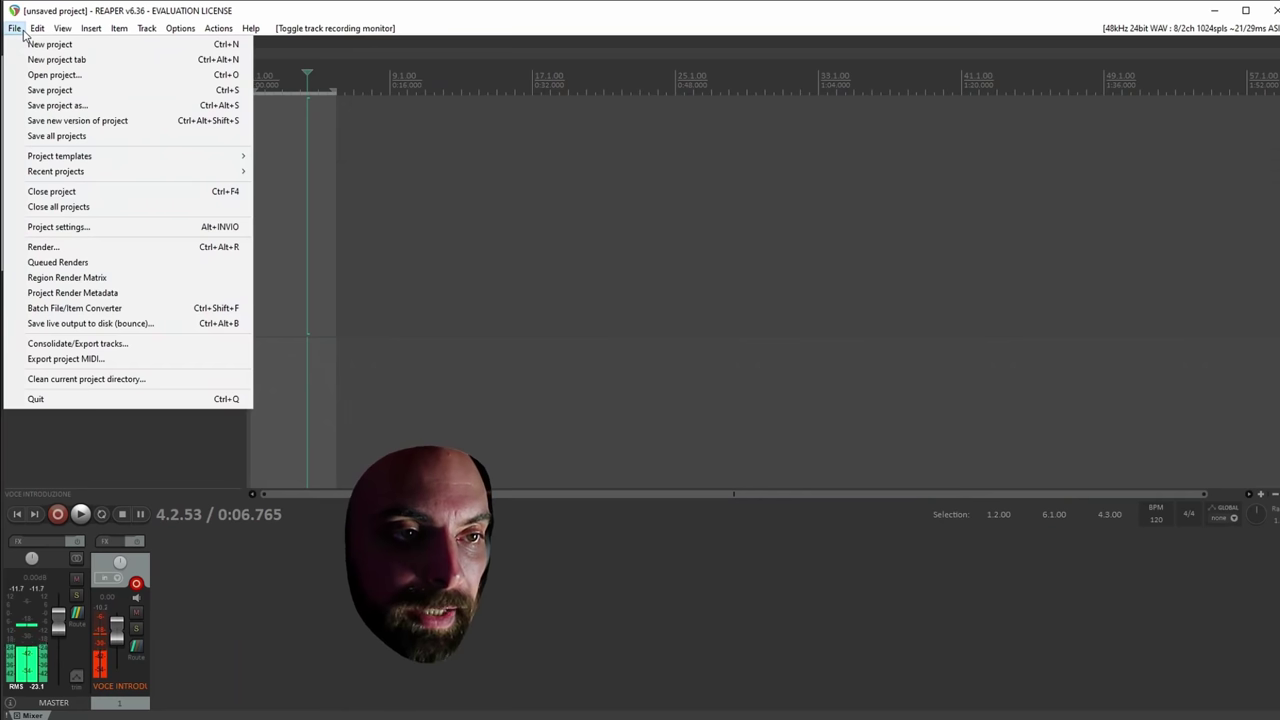
click(42, 227)
drag(798, 238, 383, 121)
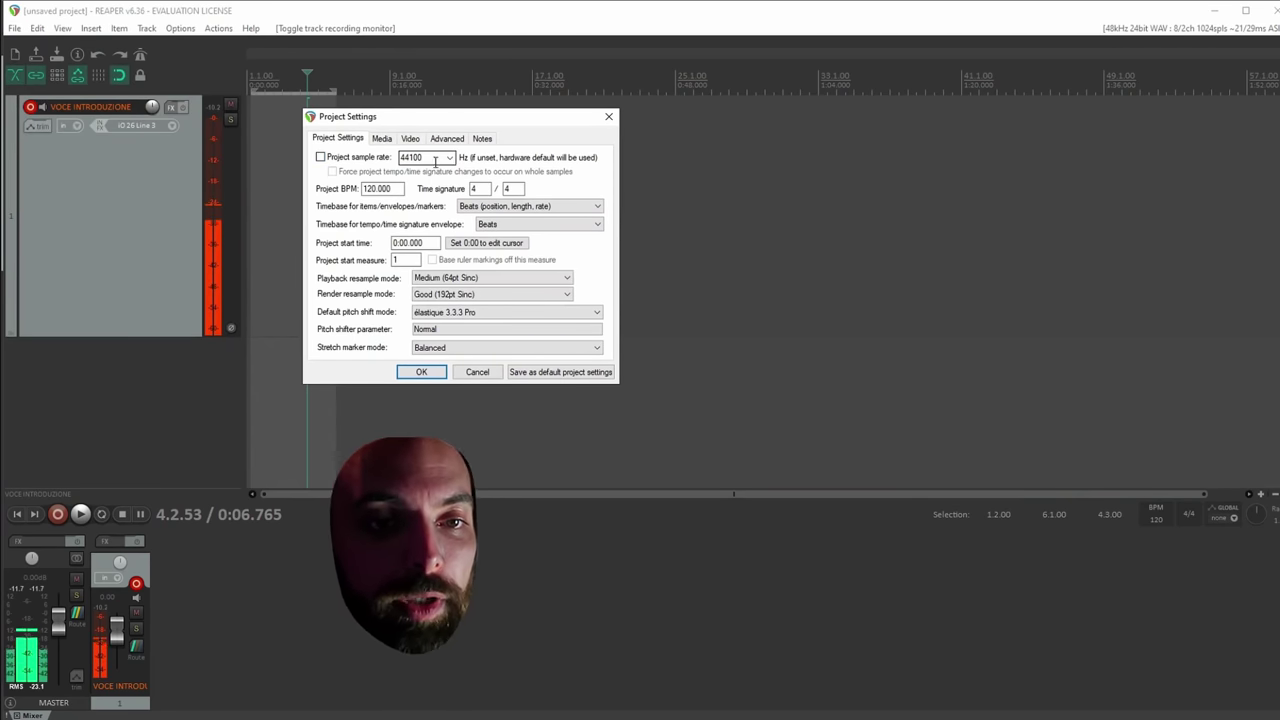
click(449, 158)
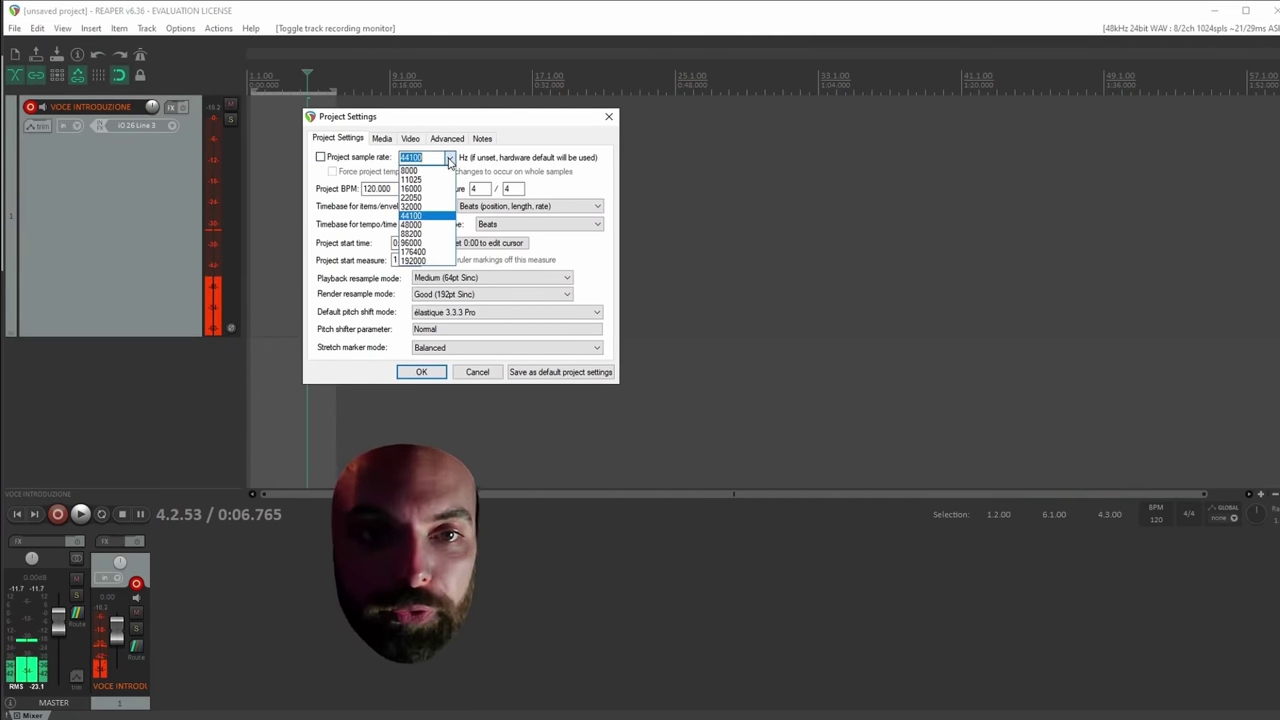
click(420, 222)
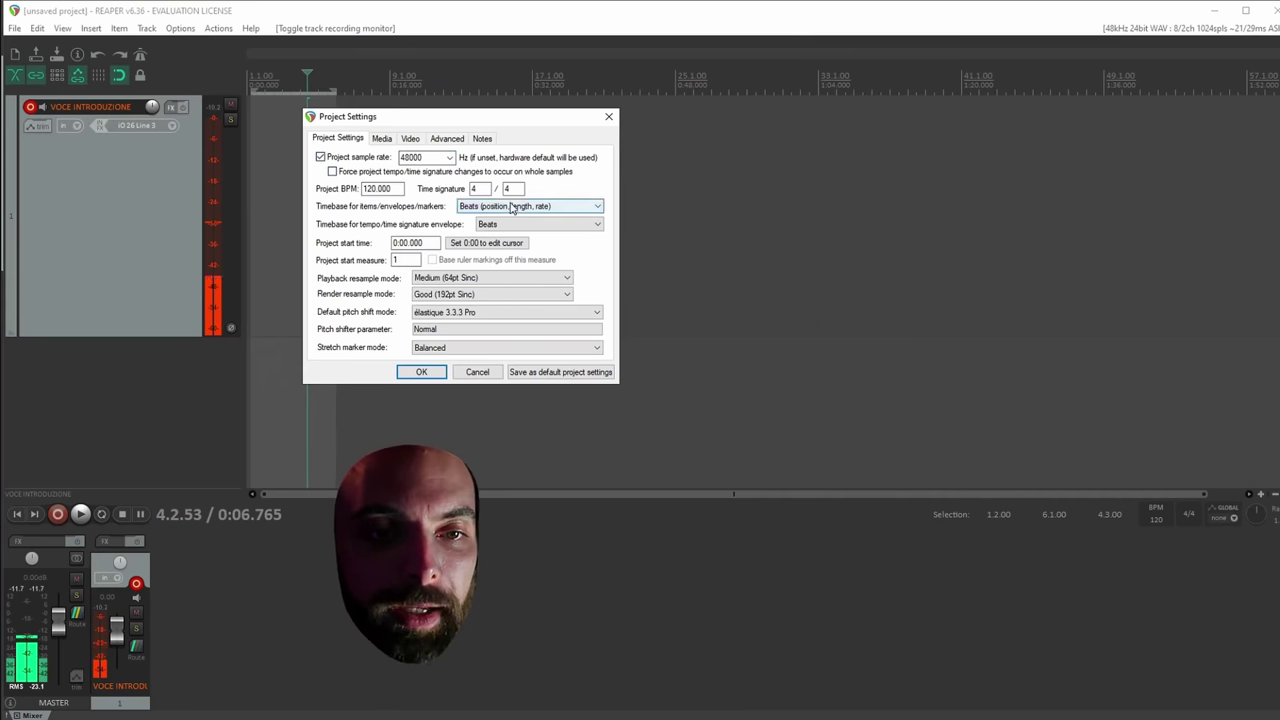
Compare FLAC and MP3 as the audio format for new recordings, choose WAV, and apply the project settings.
click(383, 140)
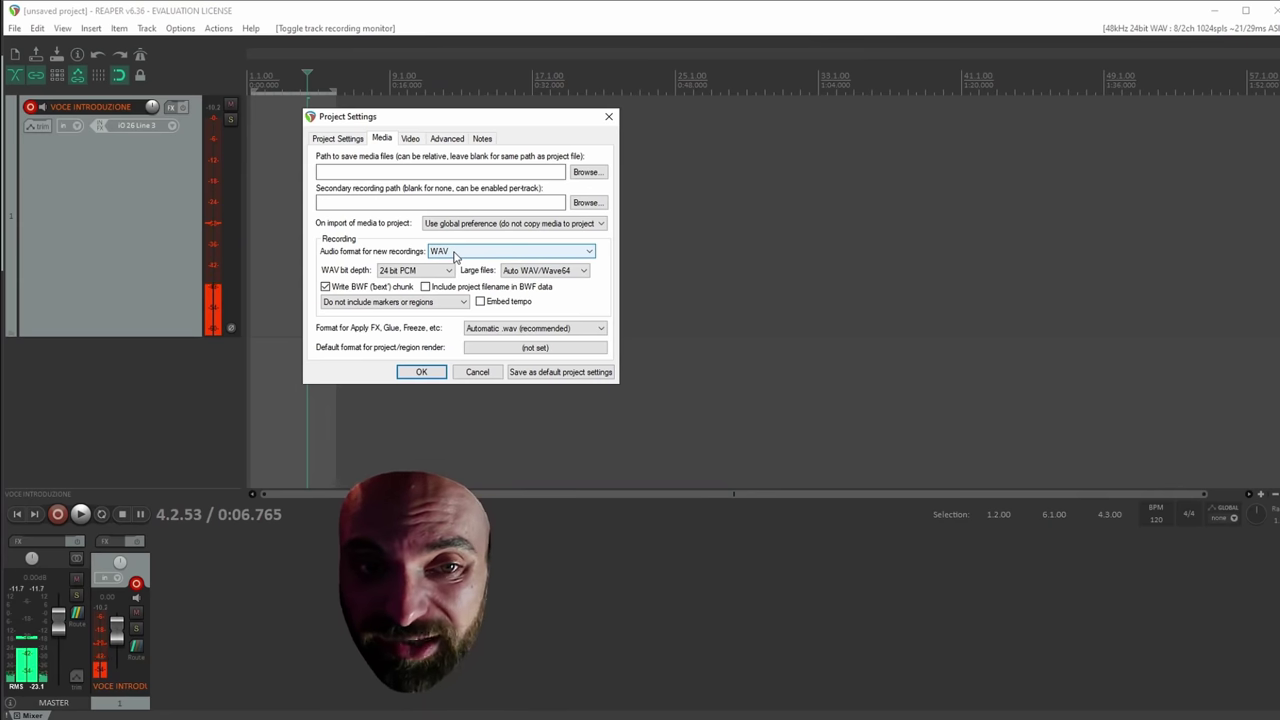
click(455, 255)
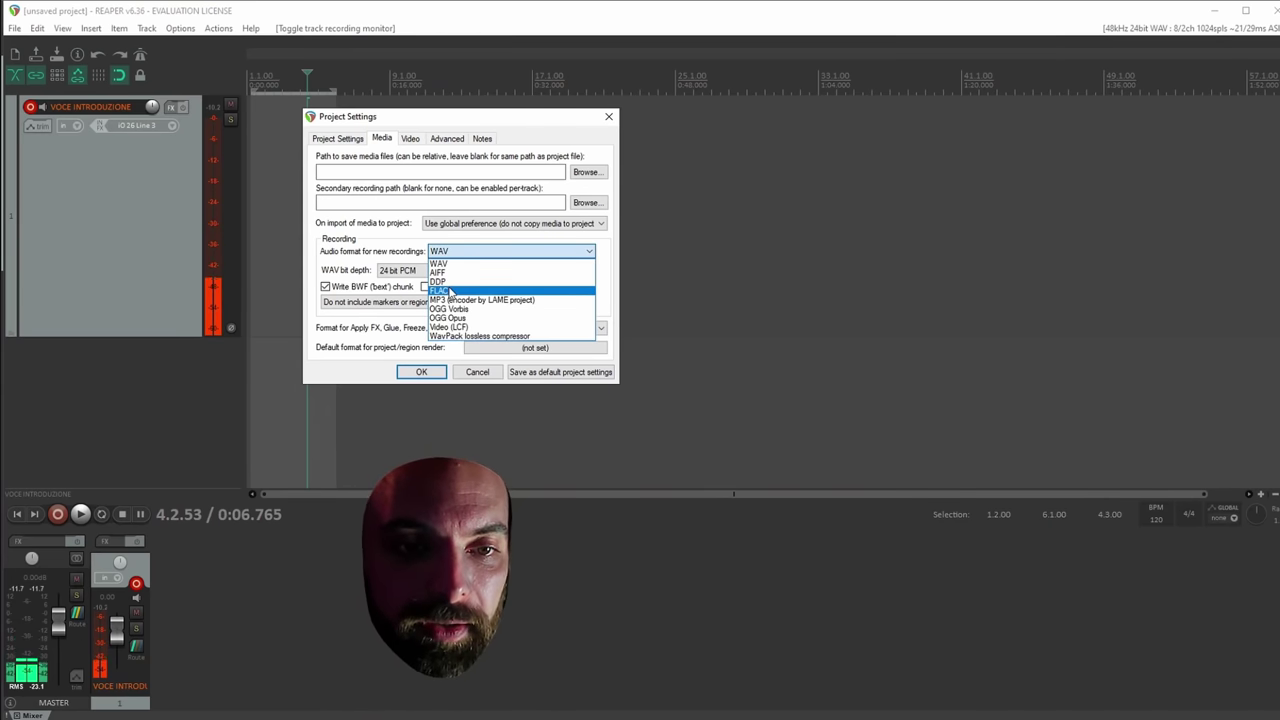
click(451, 291)
click(462, 256)
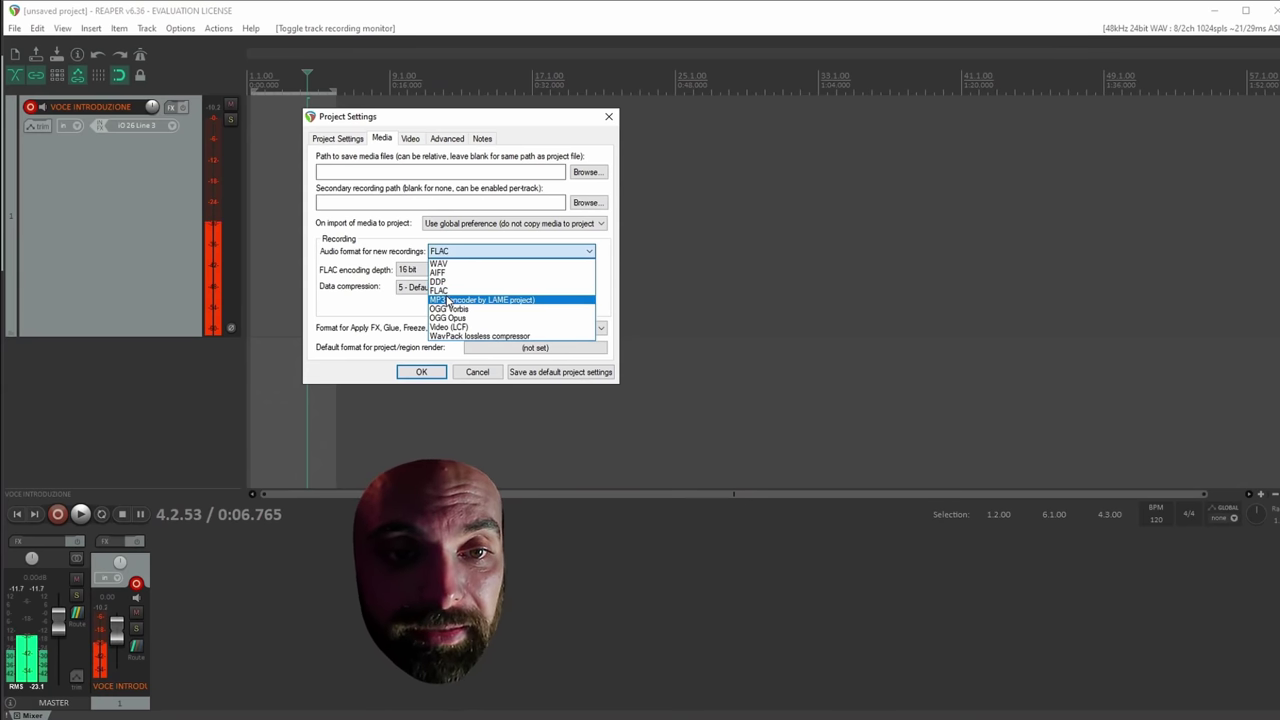
click(447, 302)
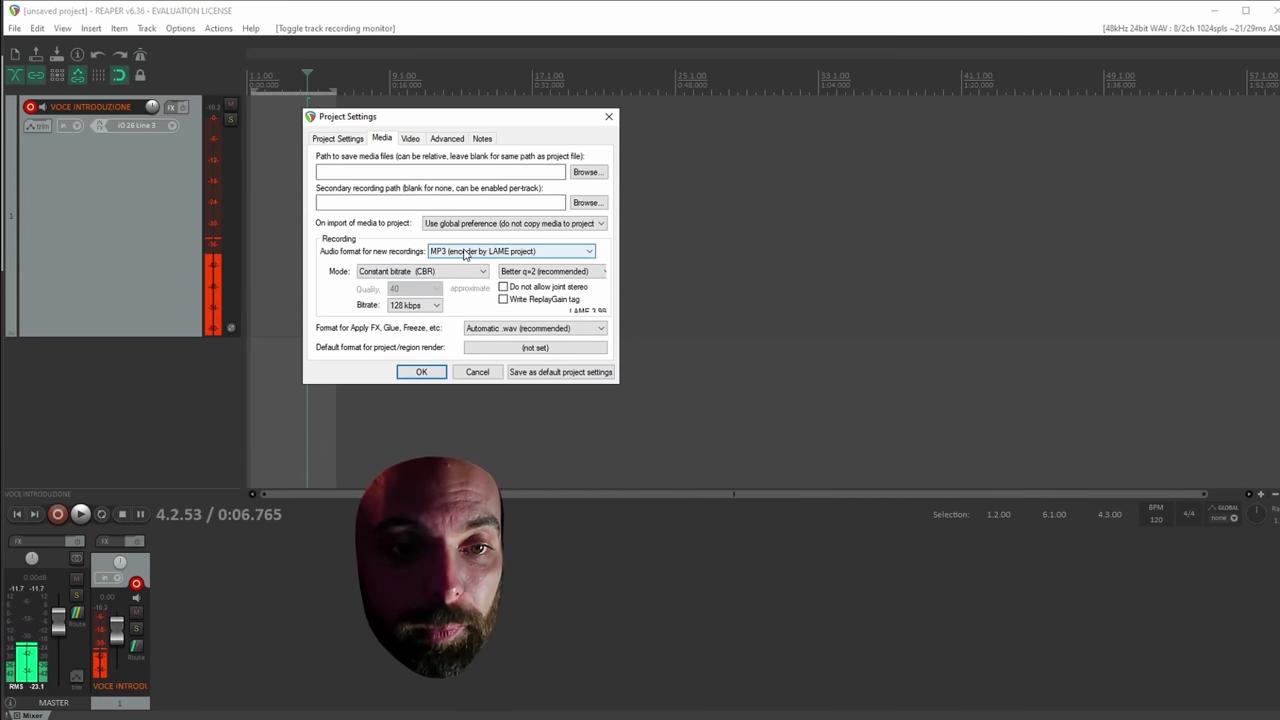
click(464, 254)
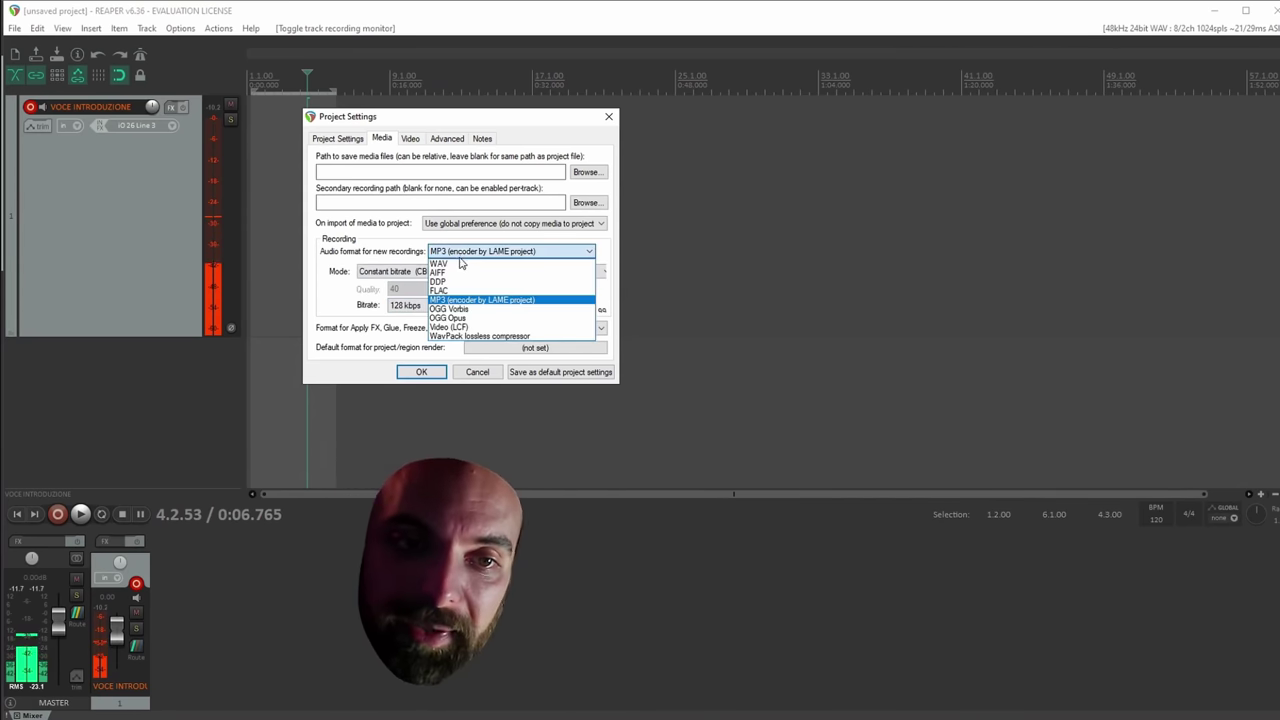
click(455, 263)
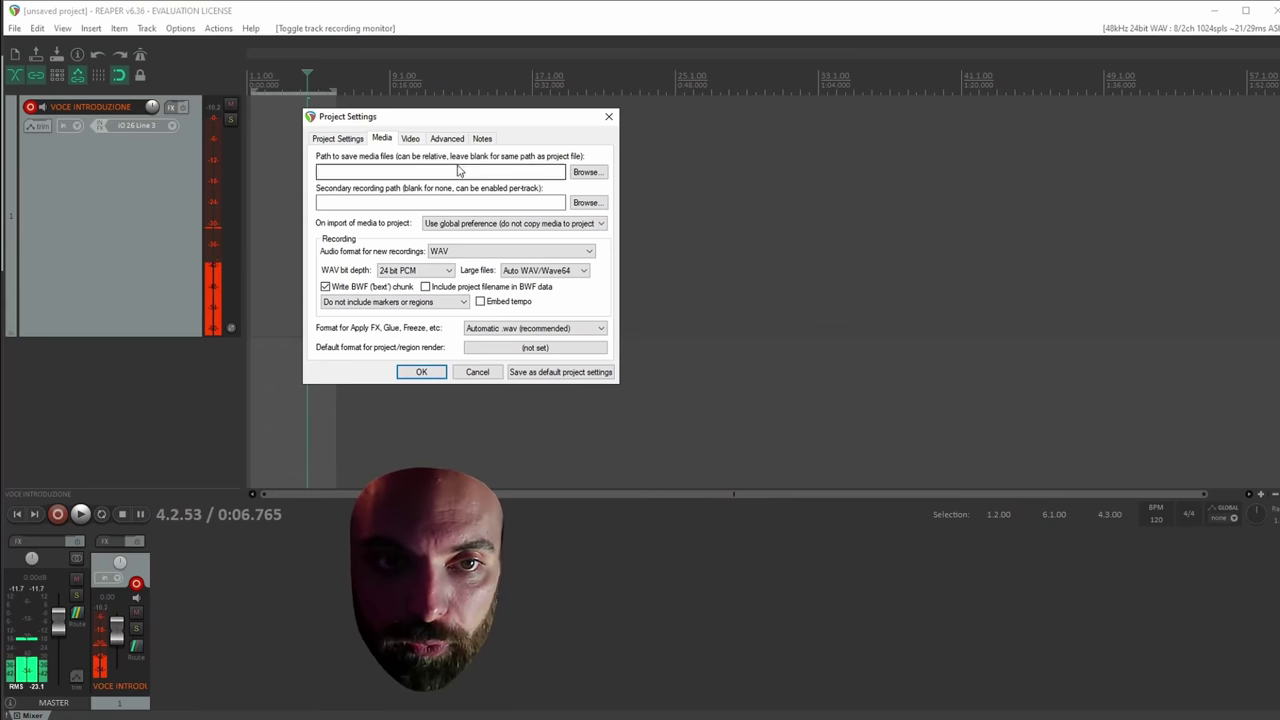
click(421, 372)
Set the audio device's requested block size to 128 in the preferences and apply it.
click(307, 210)
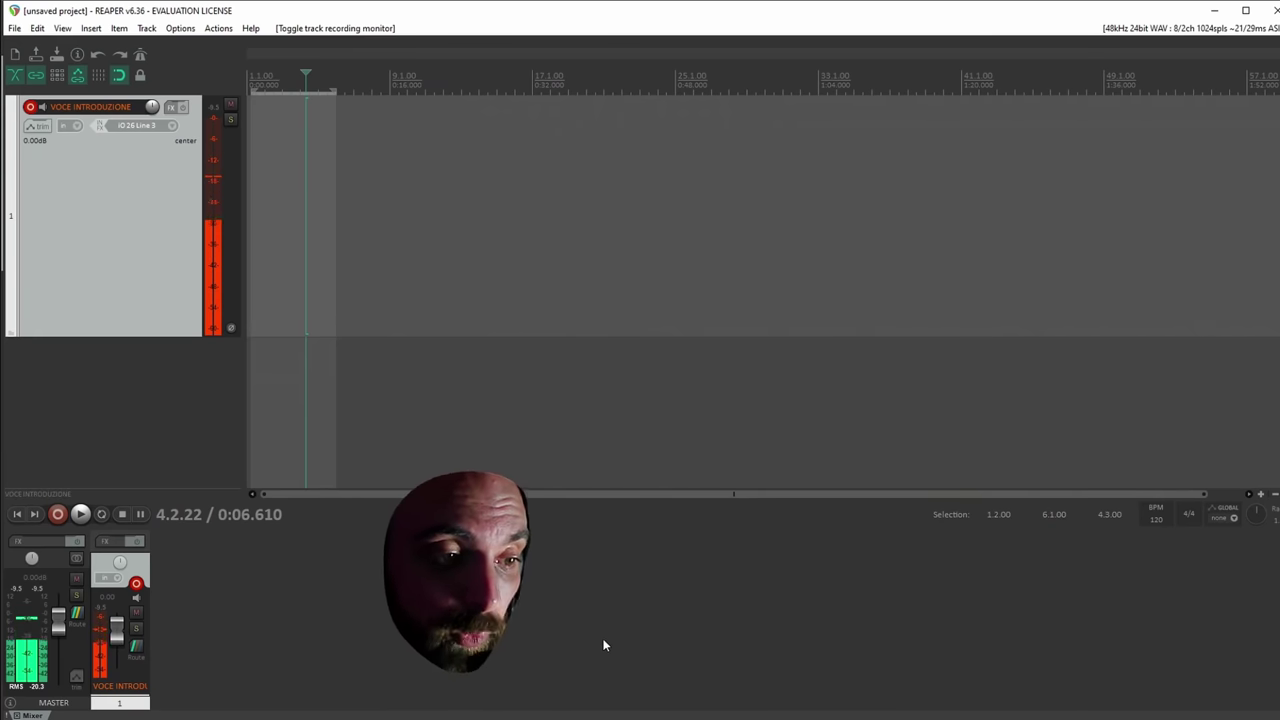
click(309, 221)
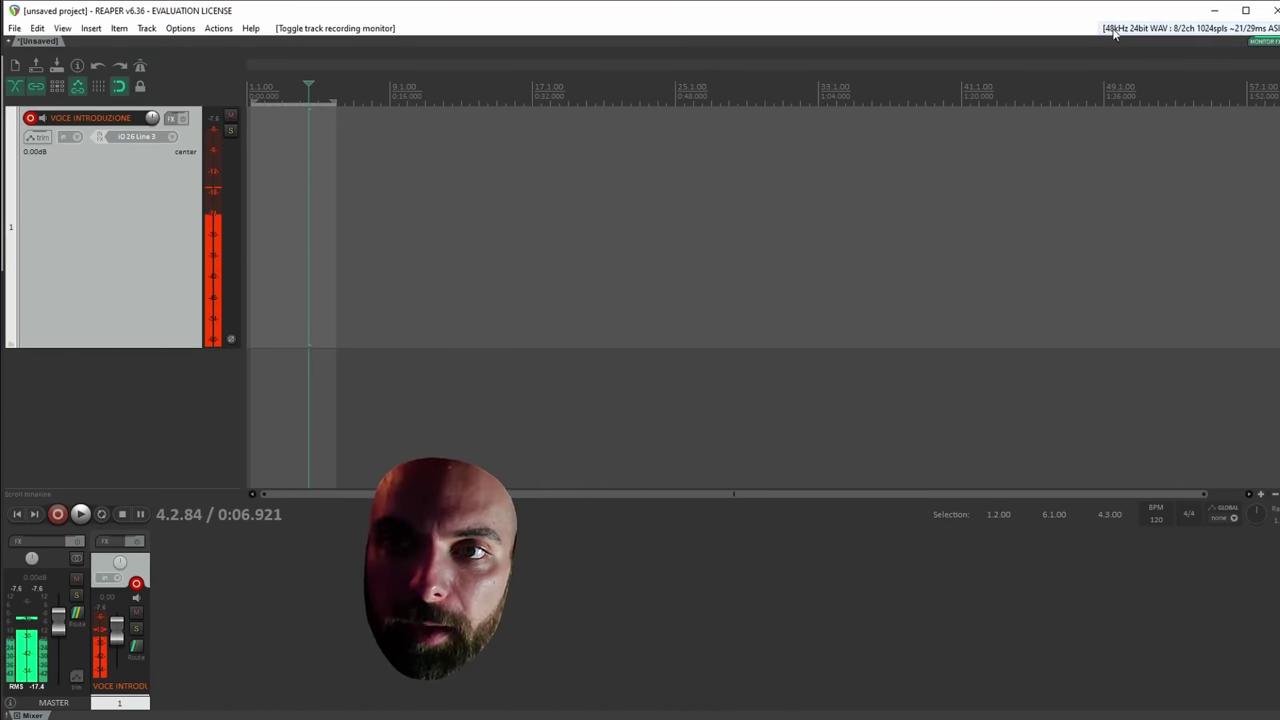
key(ctrl+p)
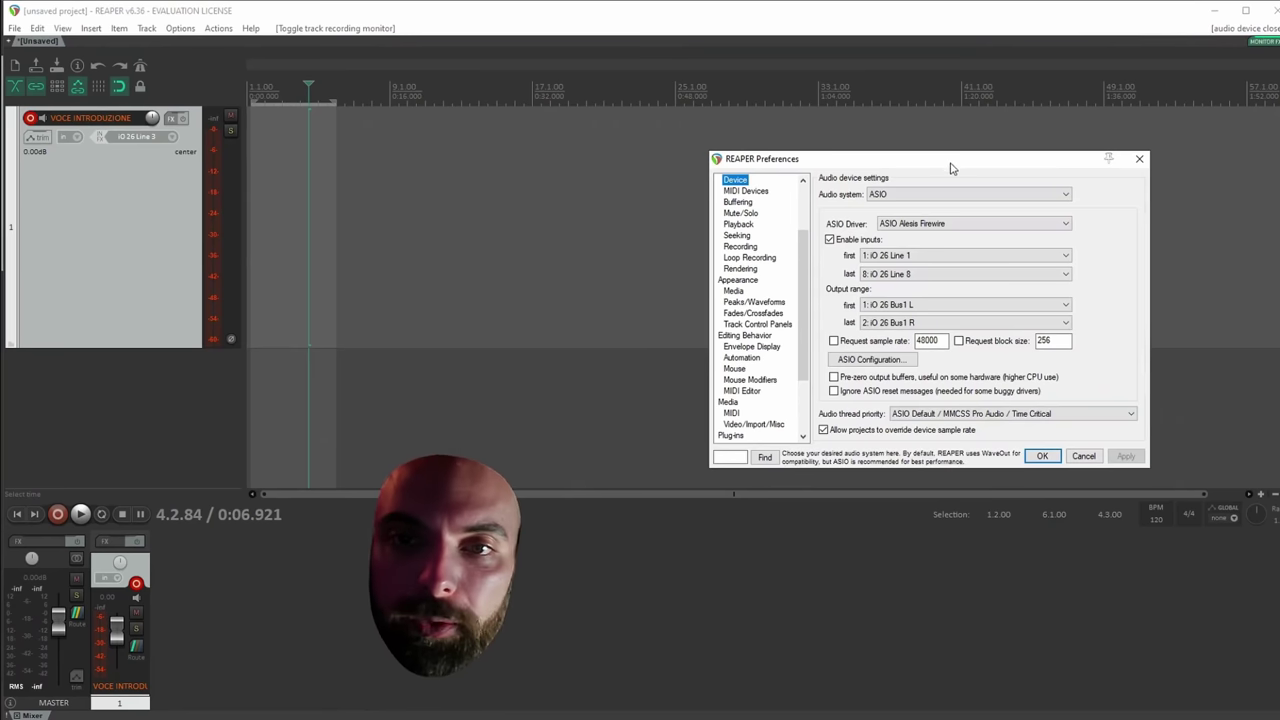
drag(951, 160, 505, 120)
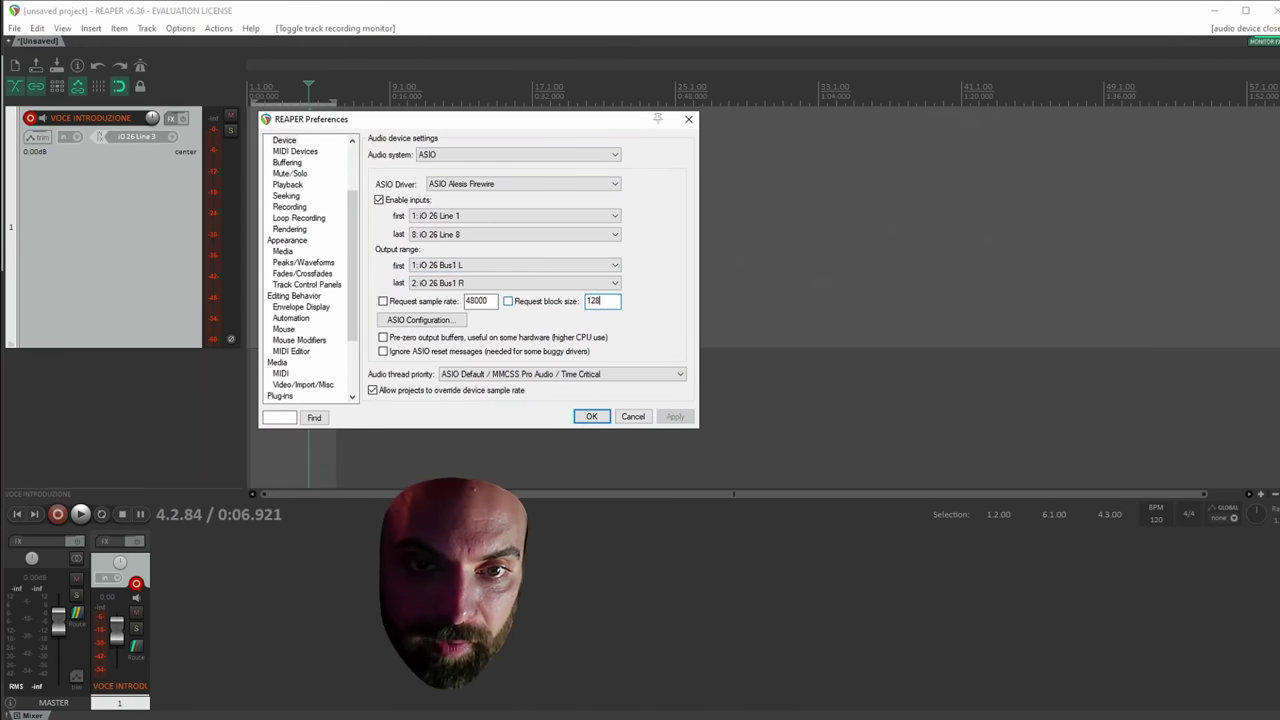
click(592, 416)
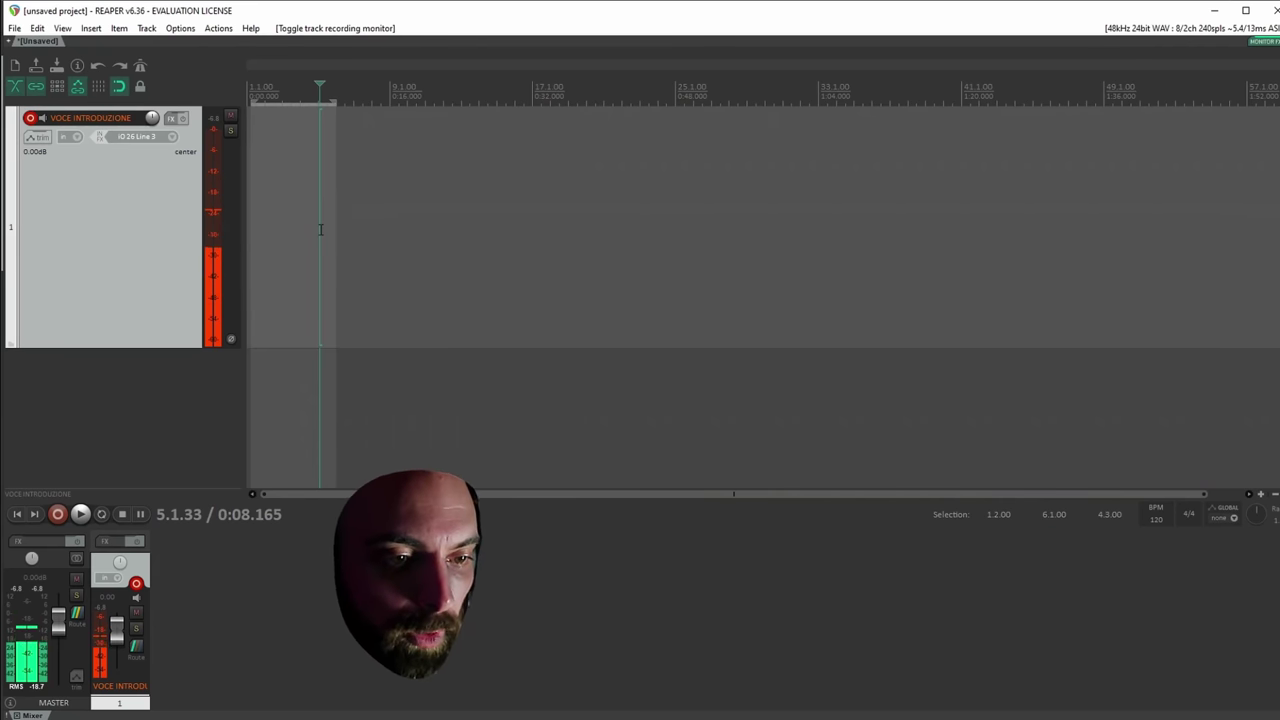
Record a new voice take on the VOCE INTRODUZIONE track from 4.3.00, stop it, and turn record monitoring off.
click(300, 206)
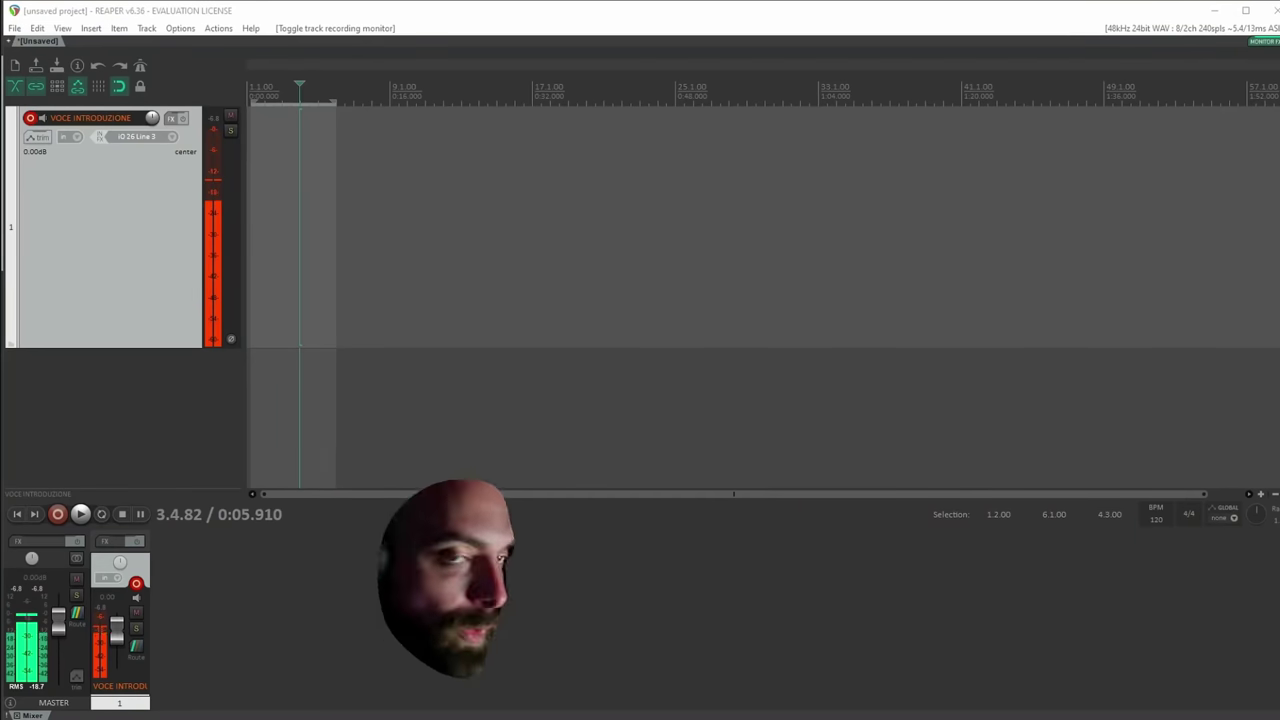
click(310, 207)
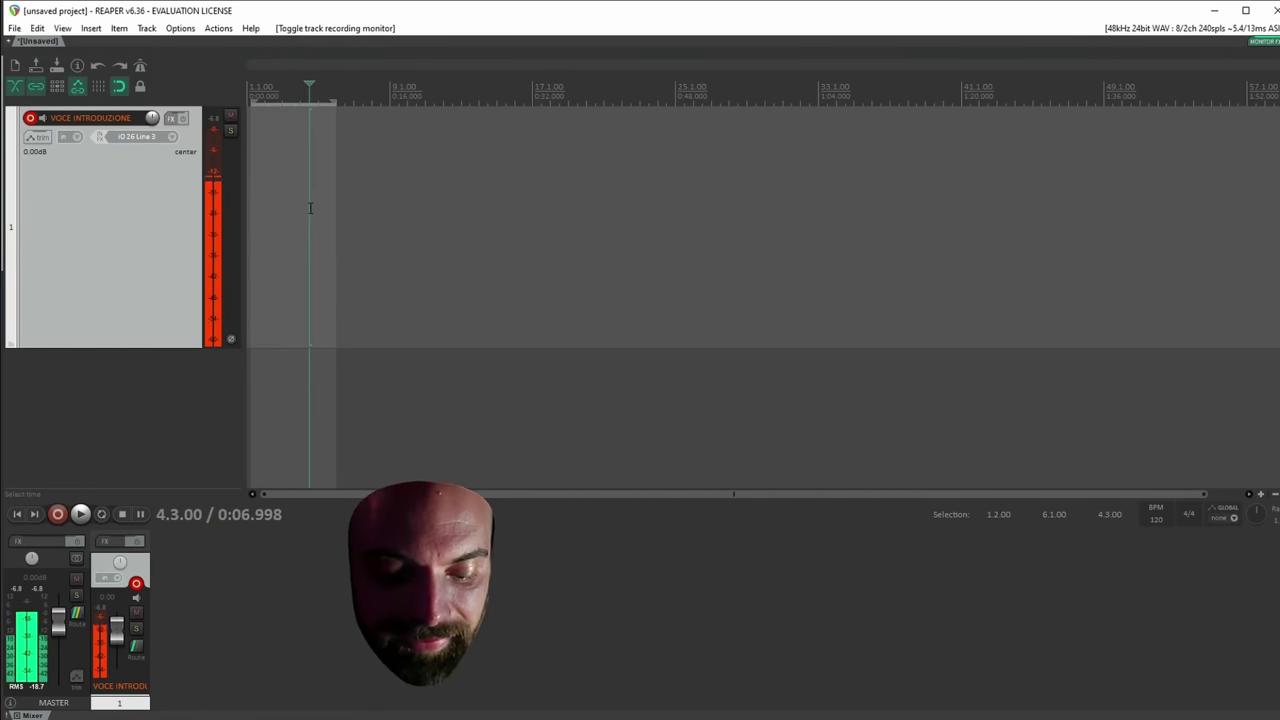
key(ctrl+r)
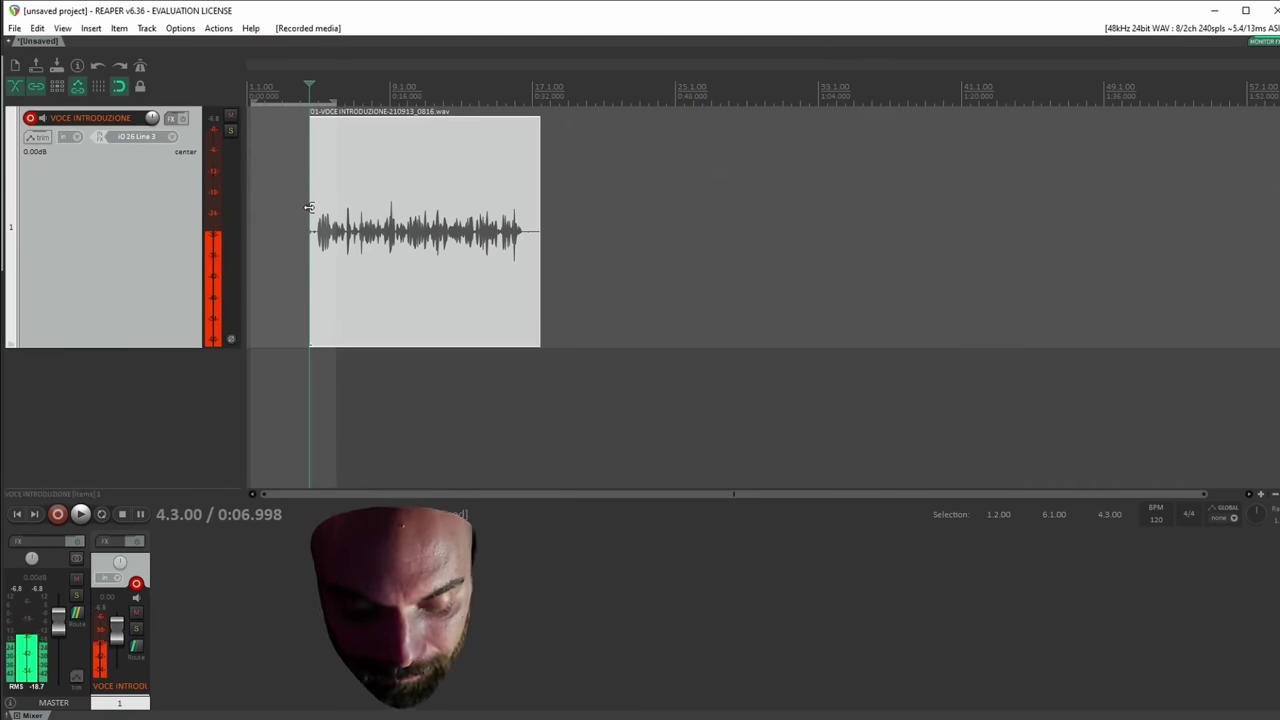
click(43, 120)
Play back the new voice take from several points, including 4.4.40 near its start, and stop playback.
click(335, 252)
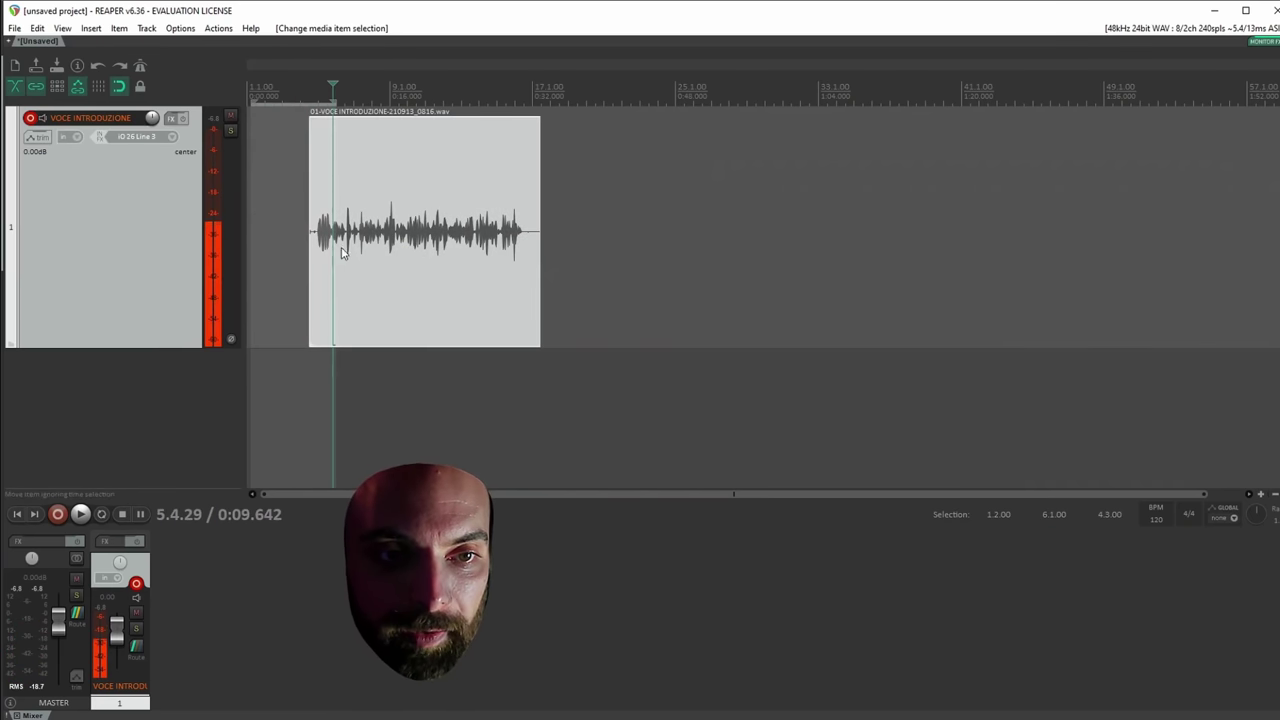
click(426, 232)
click(364, 230)
key(space)
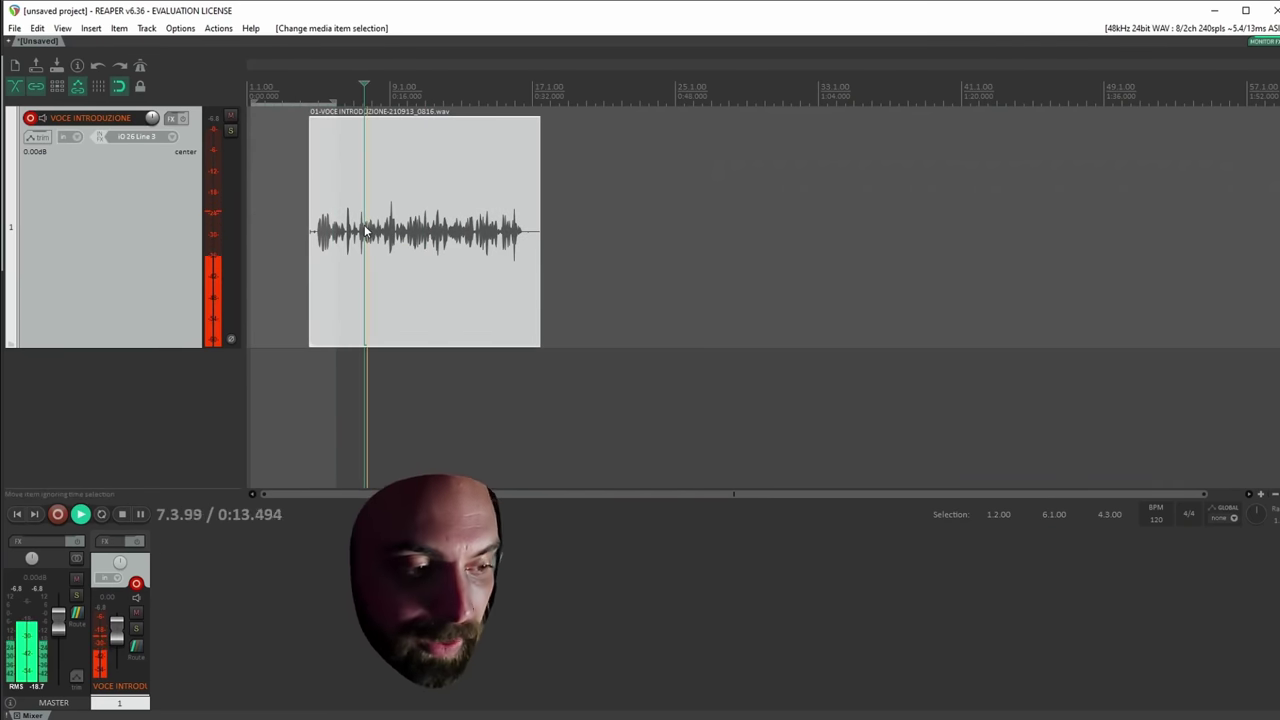
click(365, 231)
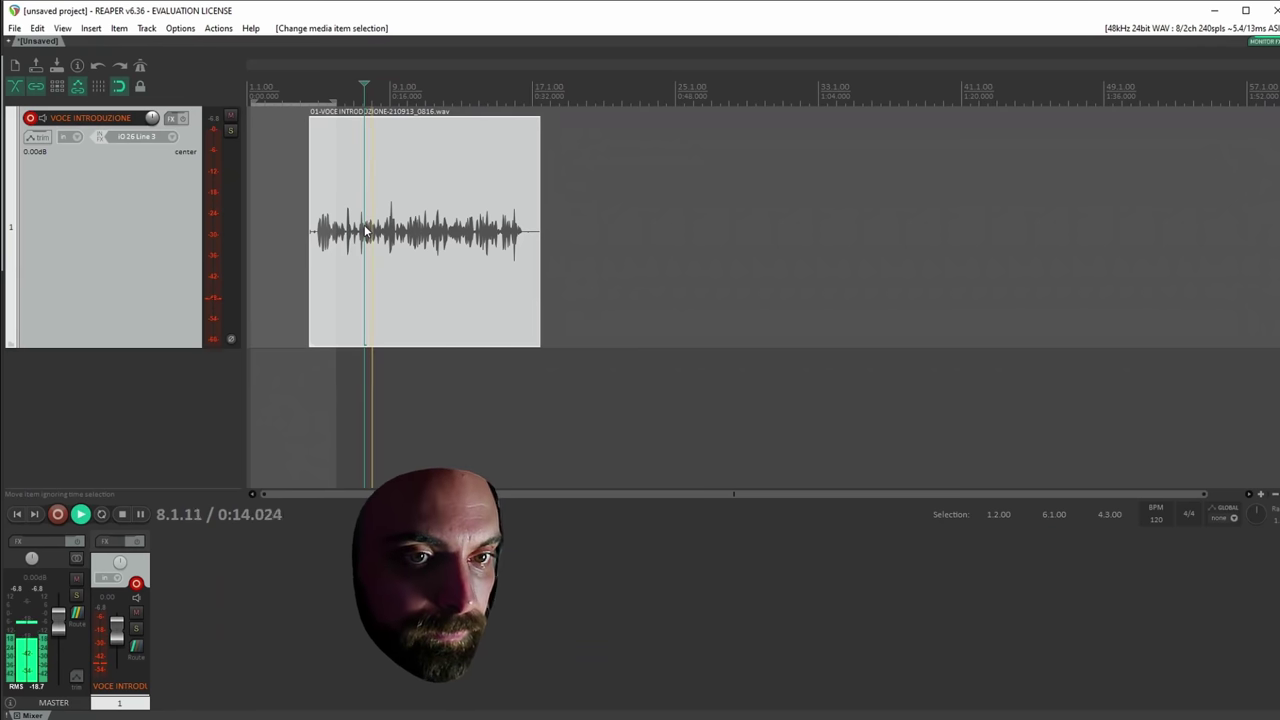
key(space)
click(317, 237)
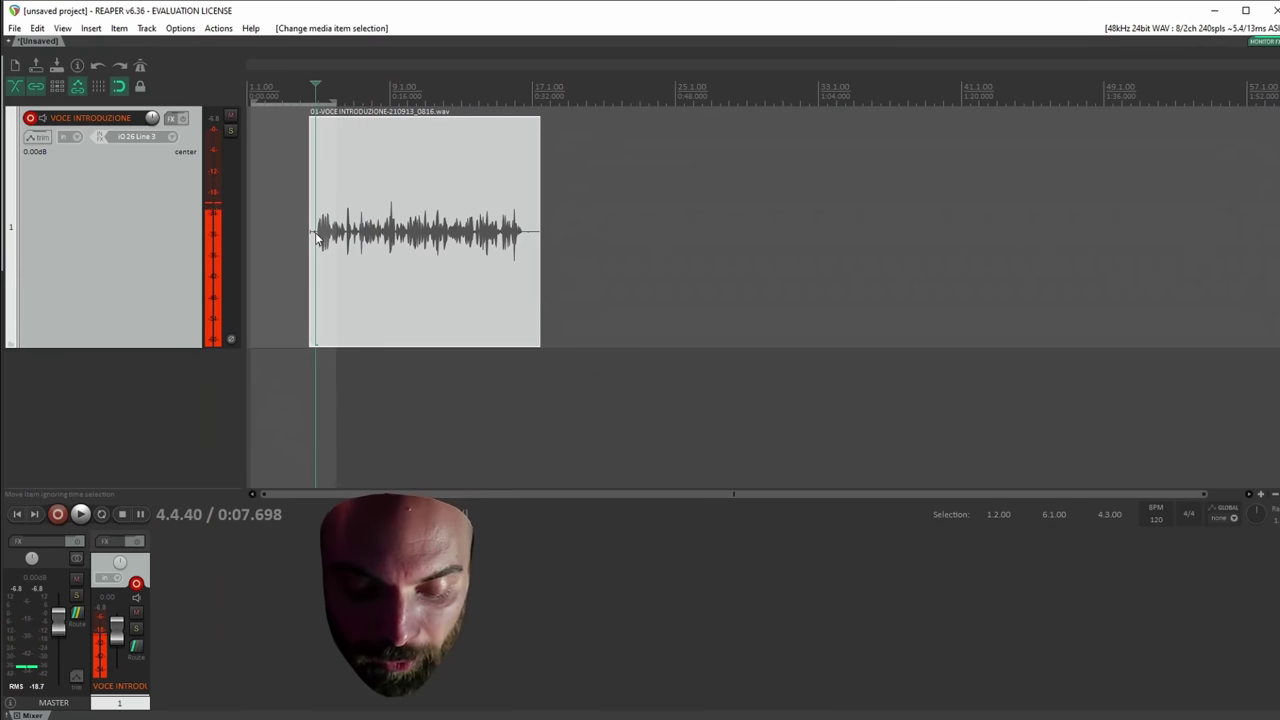
key(space)
scroll(421, 248, up, 2)
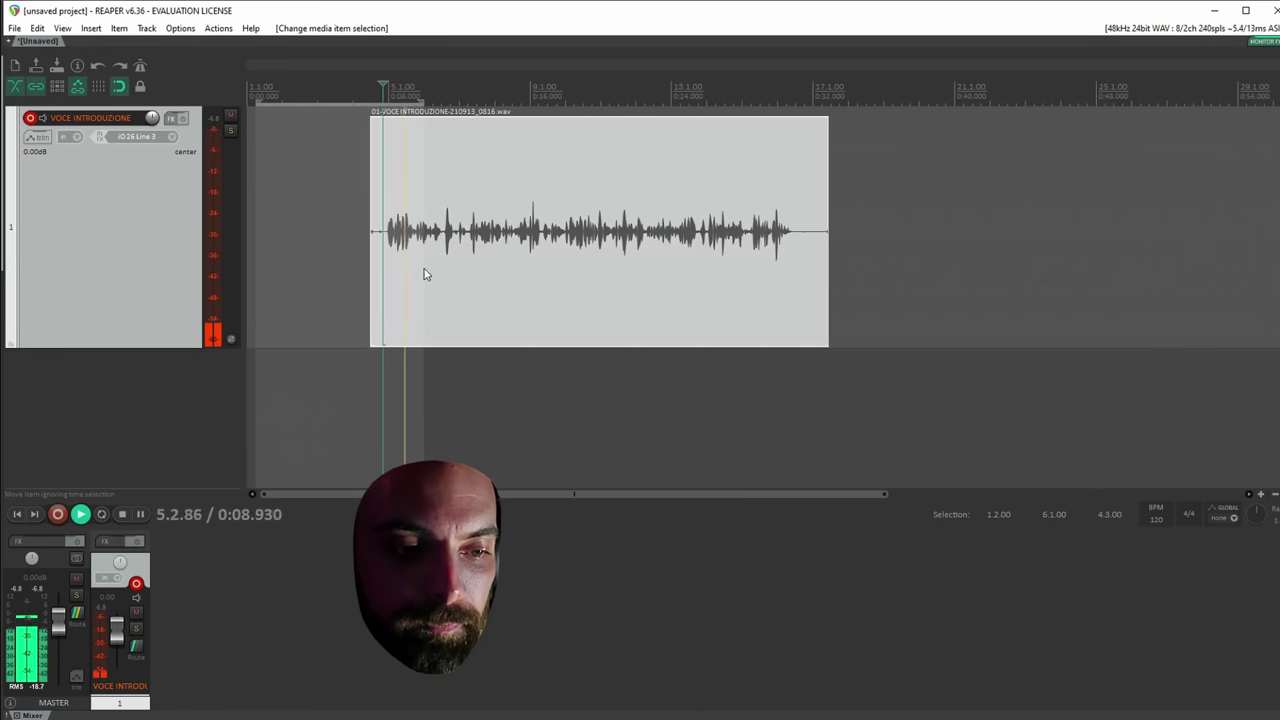
key(space)
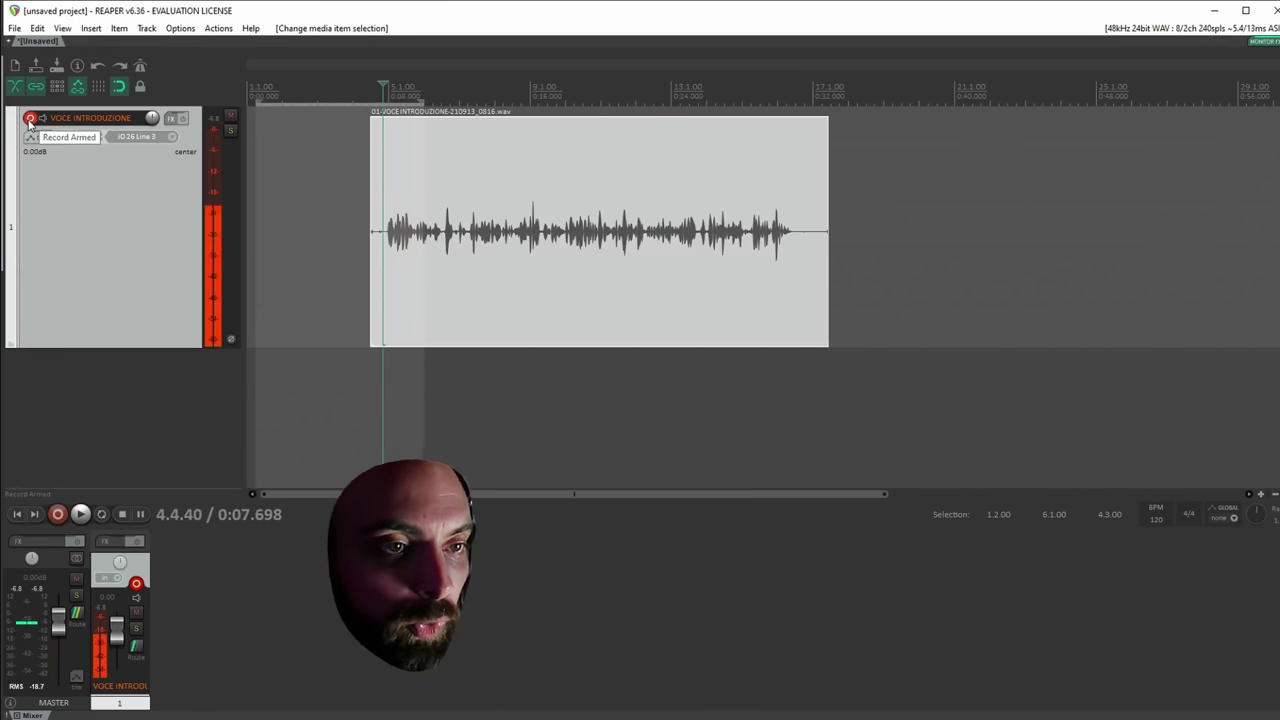
Disarm the VOCE INTRODUZIONE track and try to start a recording at 5.2.43 without any armed track.
click(30, 119)
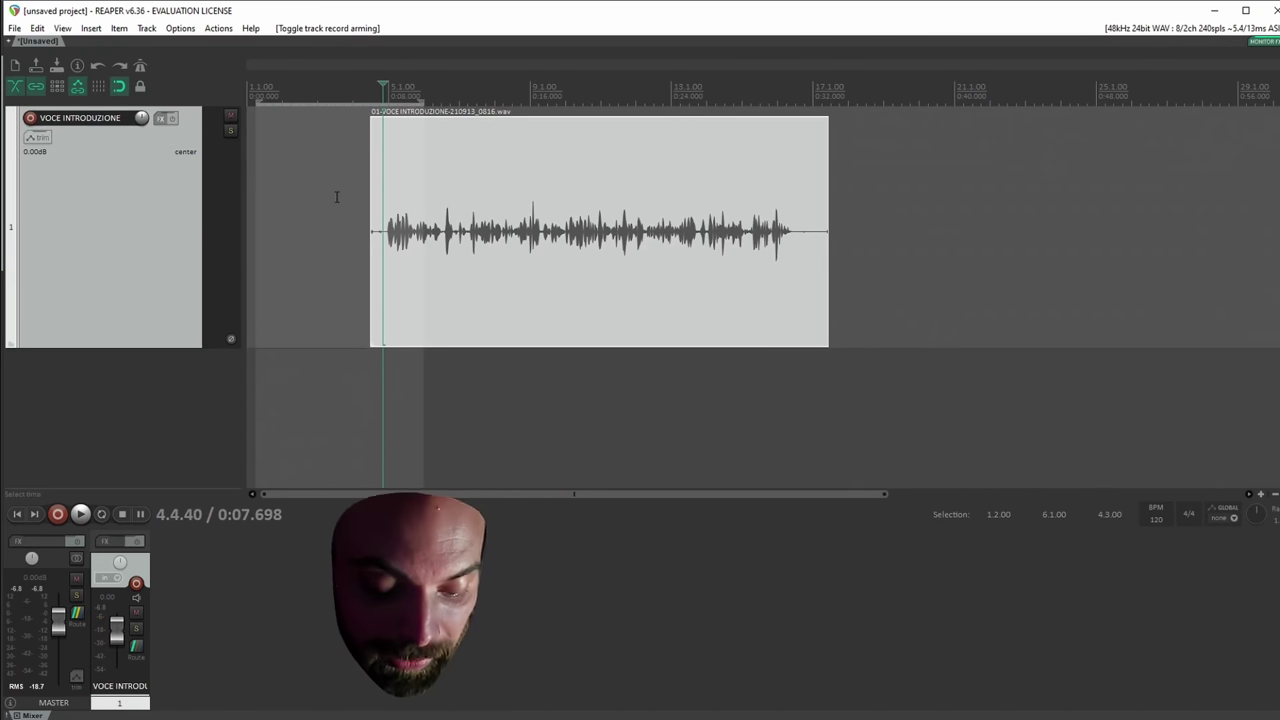
click(401, 217)
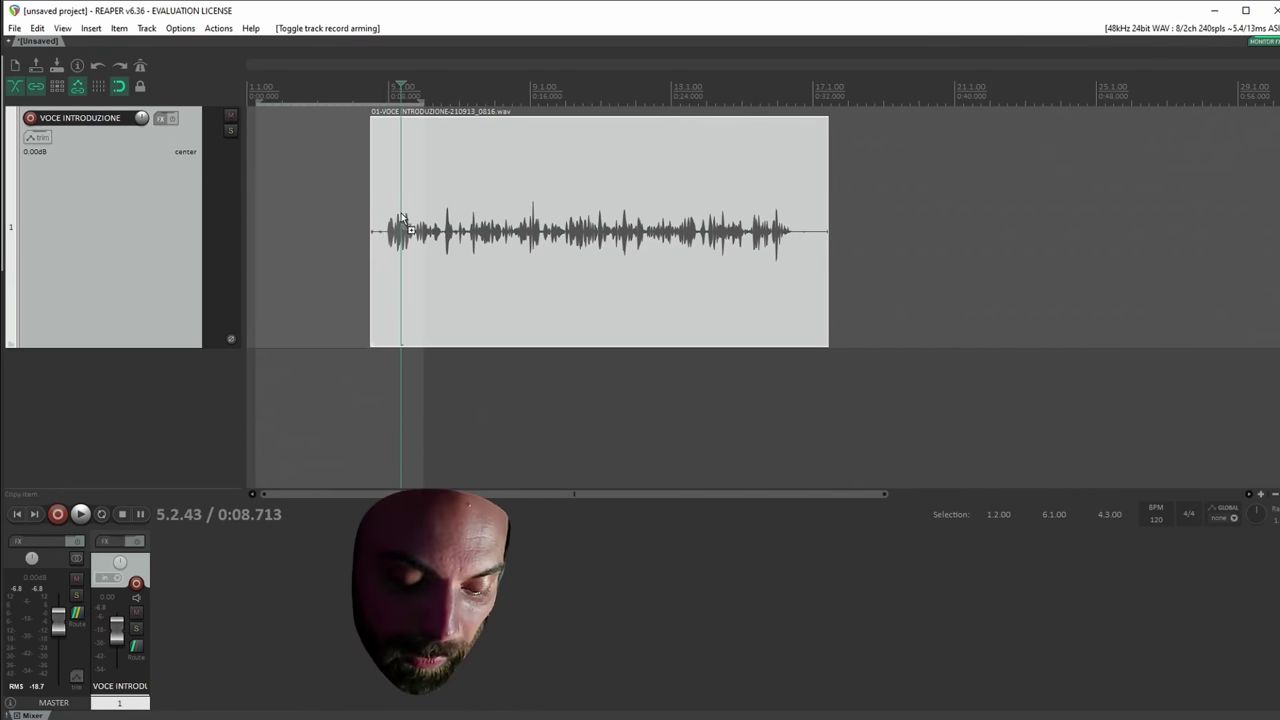
key(ctrl+r)
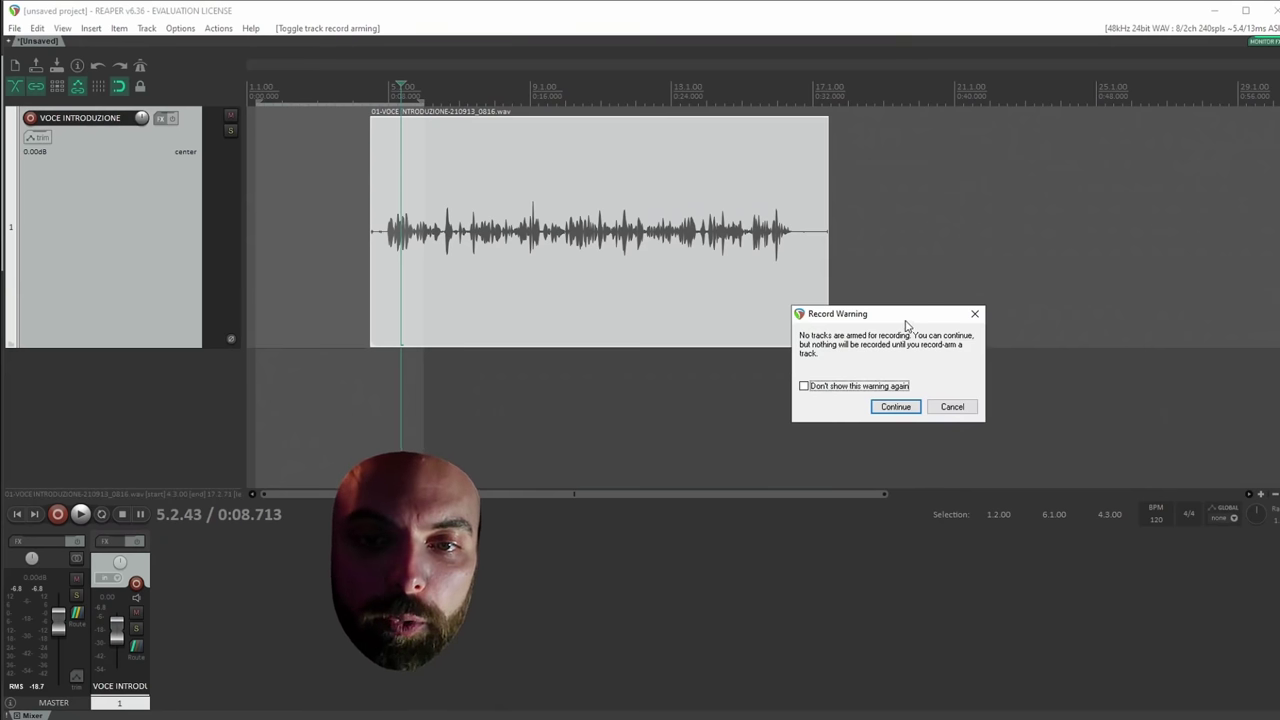
drag(906, 323, 548, 307)
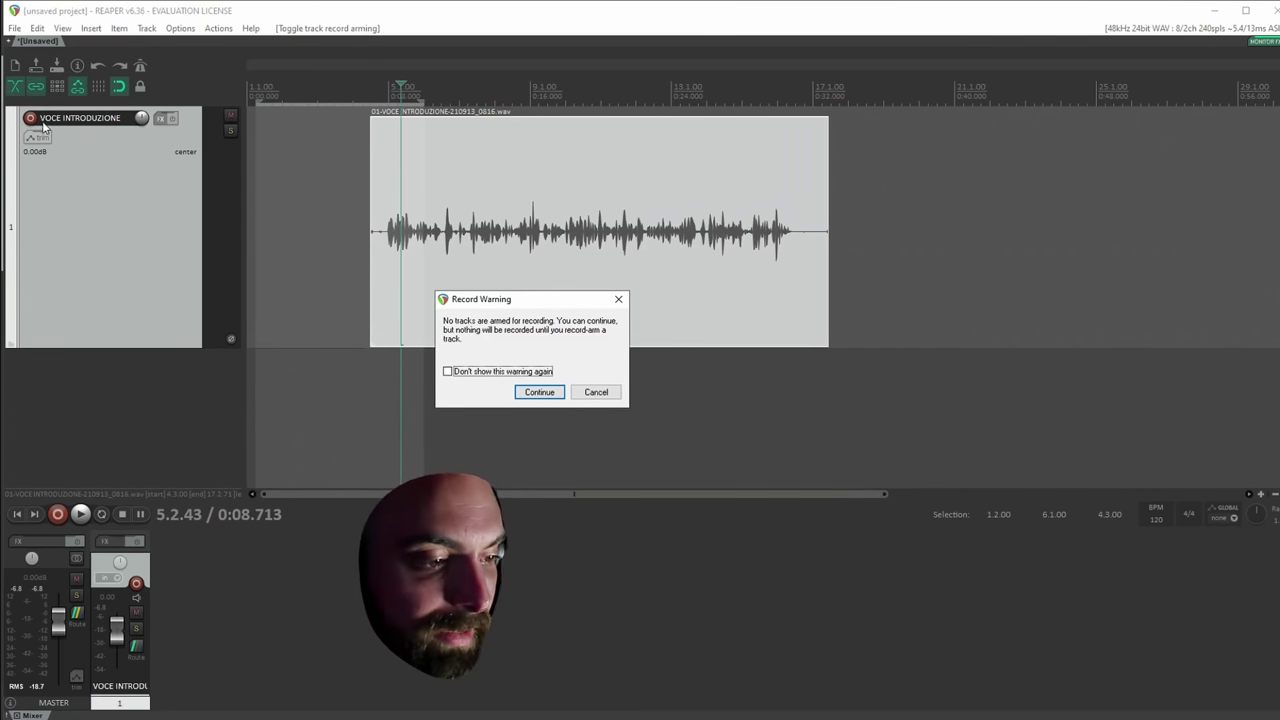
click(620, 301)
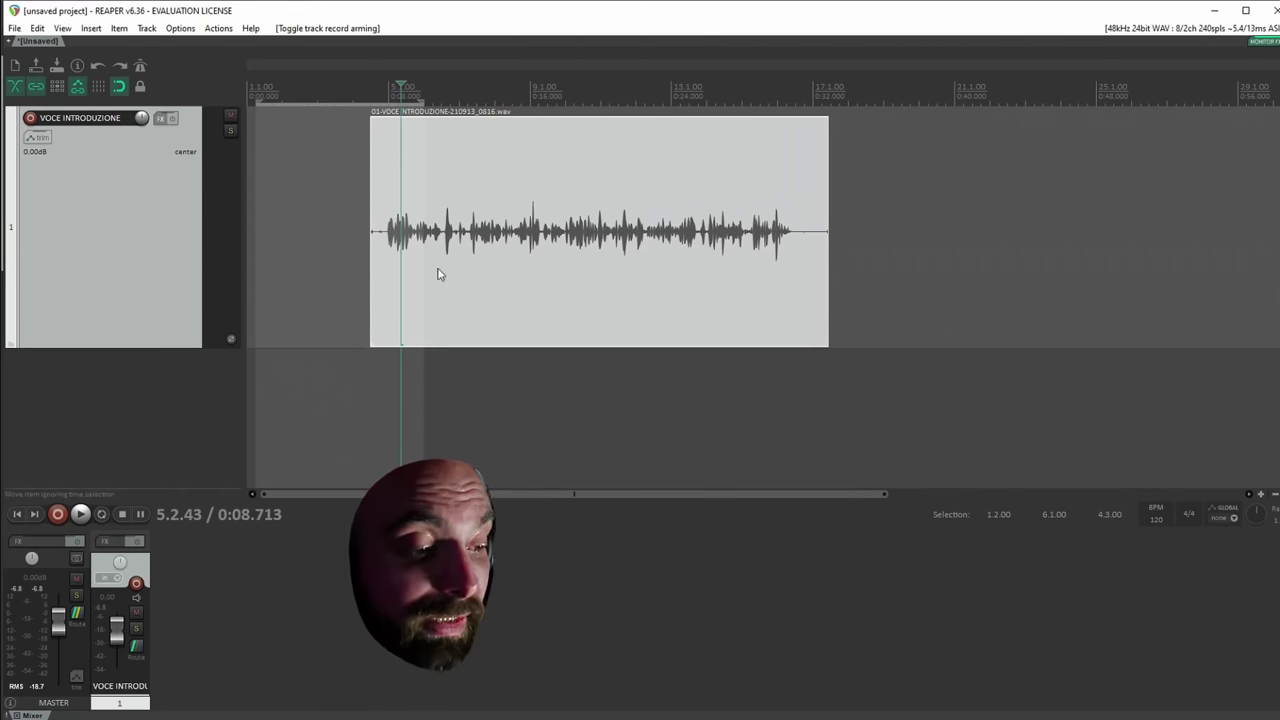
click(29, 118)
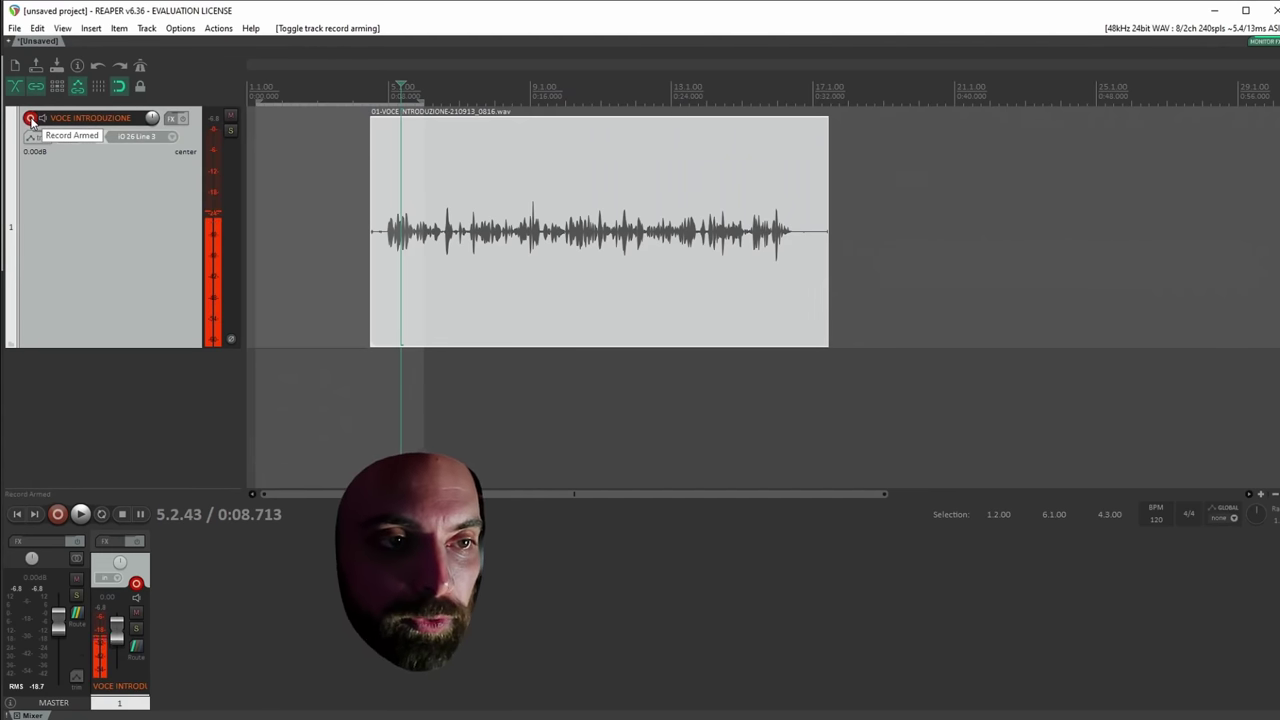
click(30, 118)
Split the voice item at 4.4.82, just before the speech begins.
click(404, 236)
scroll(398, 240, up, 2)
click(471, 236)
click(448, 236)
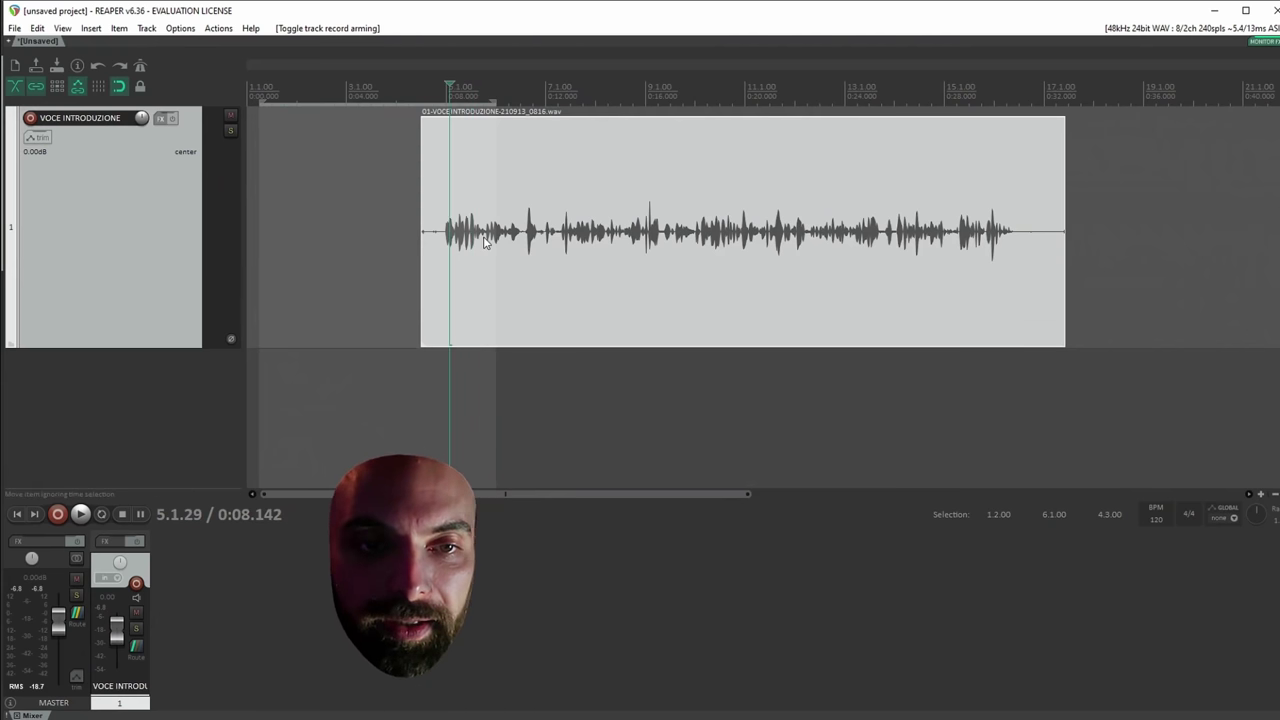
scroll(483, 236, up, 2)
click(633, 240)
click(635, 243)
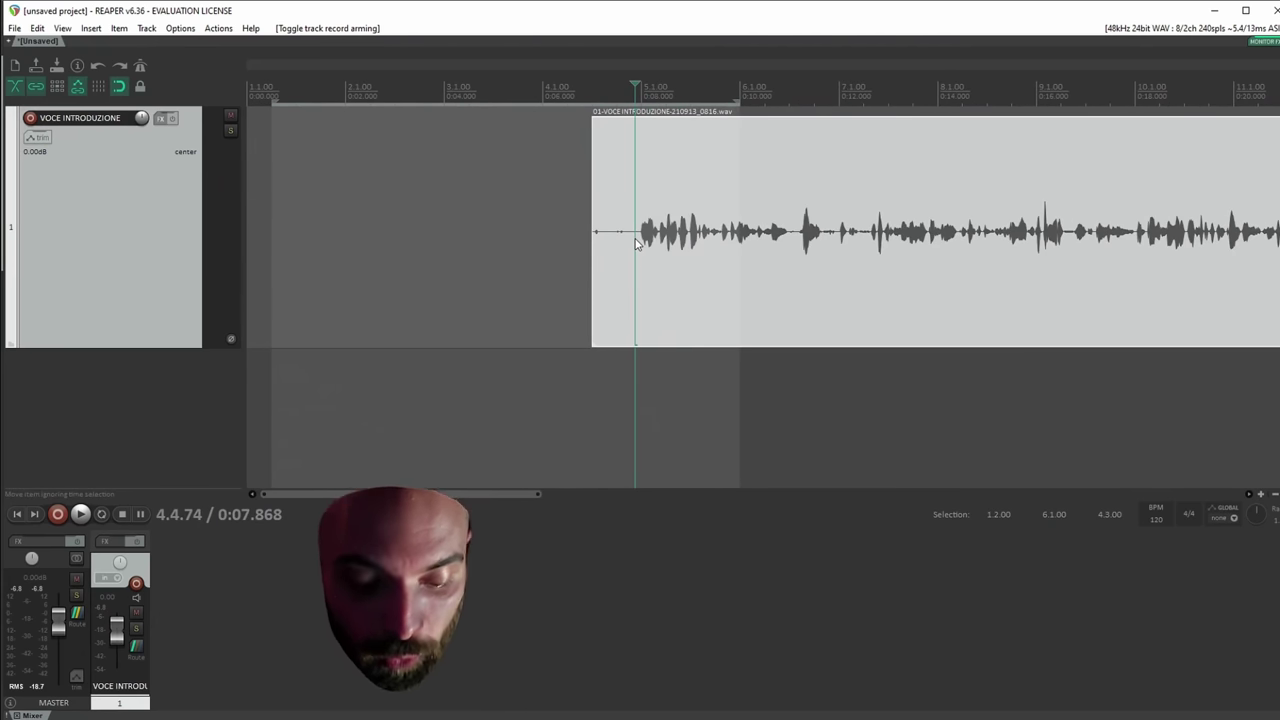
click(637, 235)
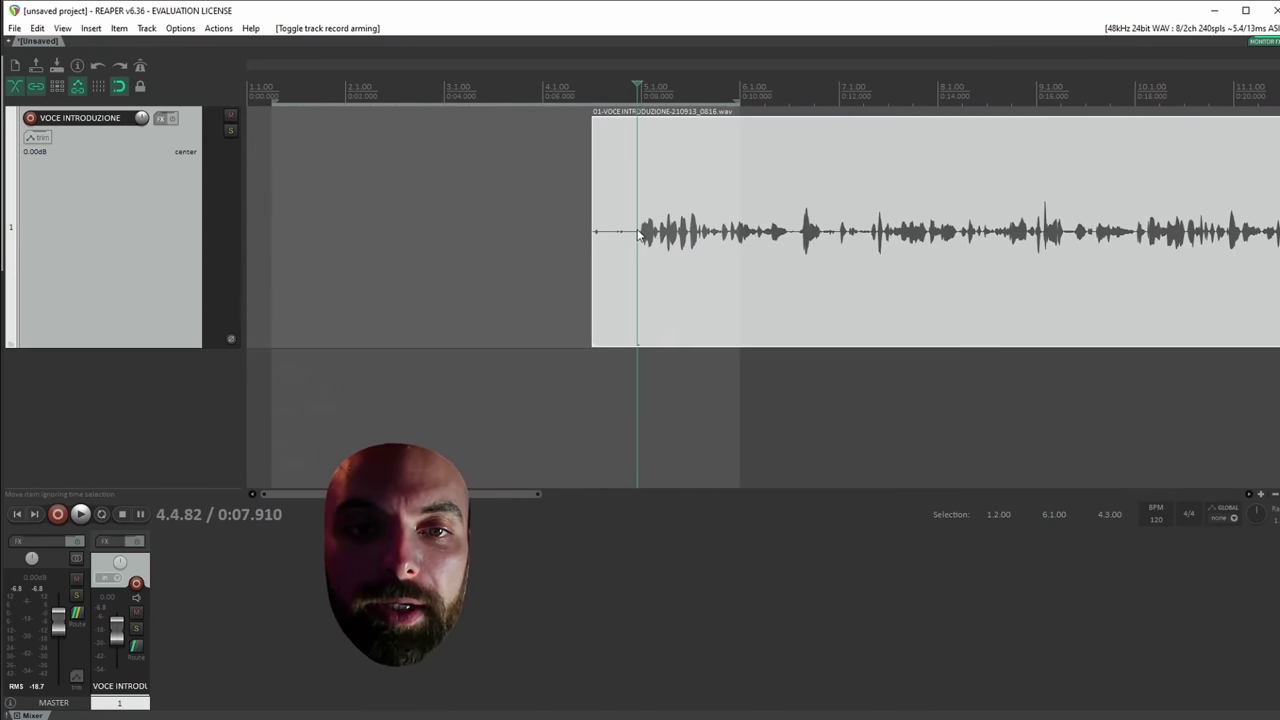
key(s)
Move the silent opening fragment earlier on the track and shift the main voice item slightly earlier.
scroll(683, 238, up, 2)
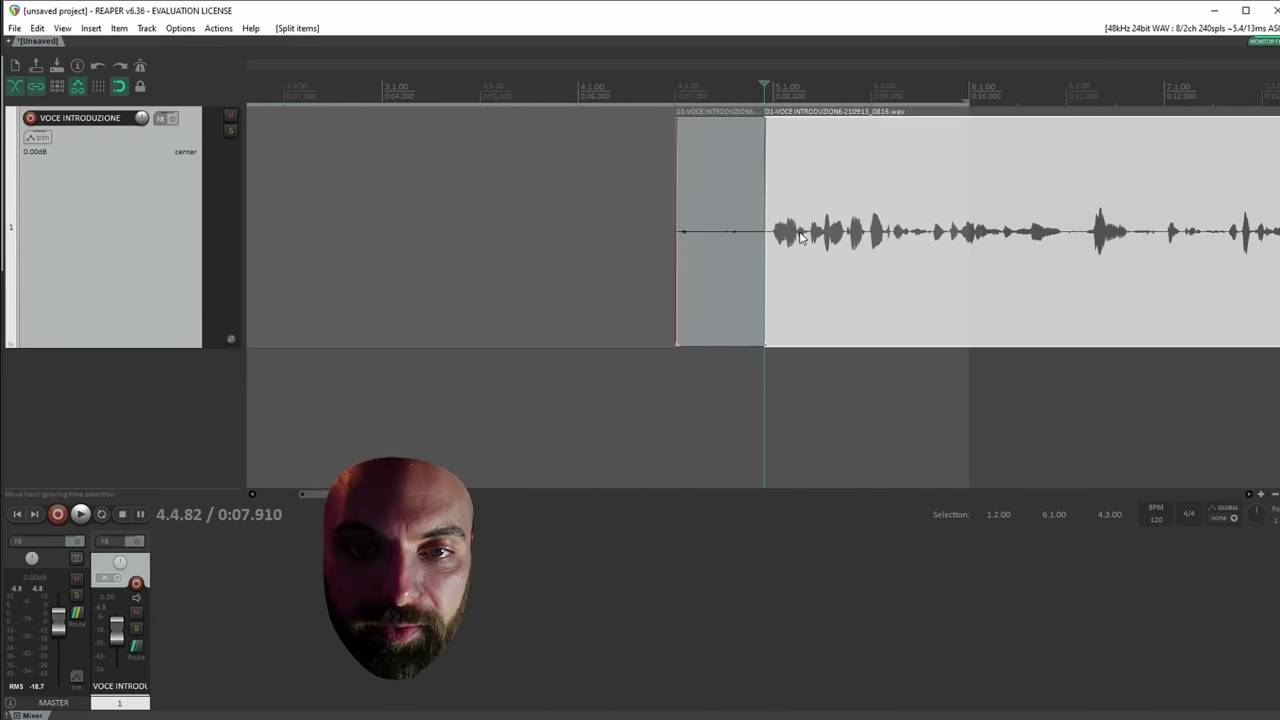
click(731, 238)
drag(748, 257, 677, 254)
mouse_move(835, 255)
mouse_down()
mouse_move(886, 257)
mouse_move(813, 257)
mouse_up()
Split the silent fragment at 4.2.19 and move both resulting pieces earlier, leaving a gap between them.
click(636, 250)
key(s)
drag(620, 250, 541, 250)
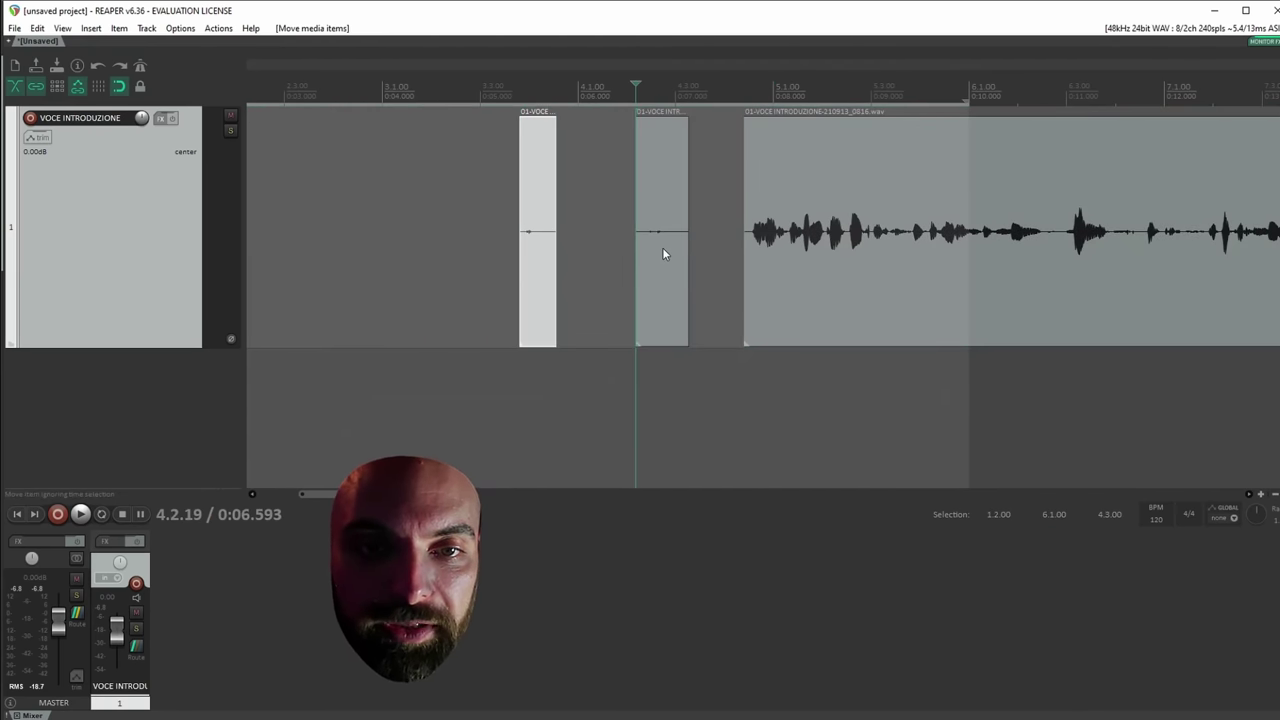
drag(663, 250, 620, 254)
Delete both silent fragments in front of the main voice item.
click(540, 245)
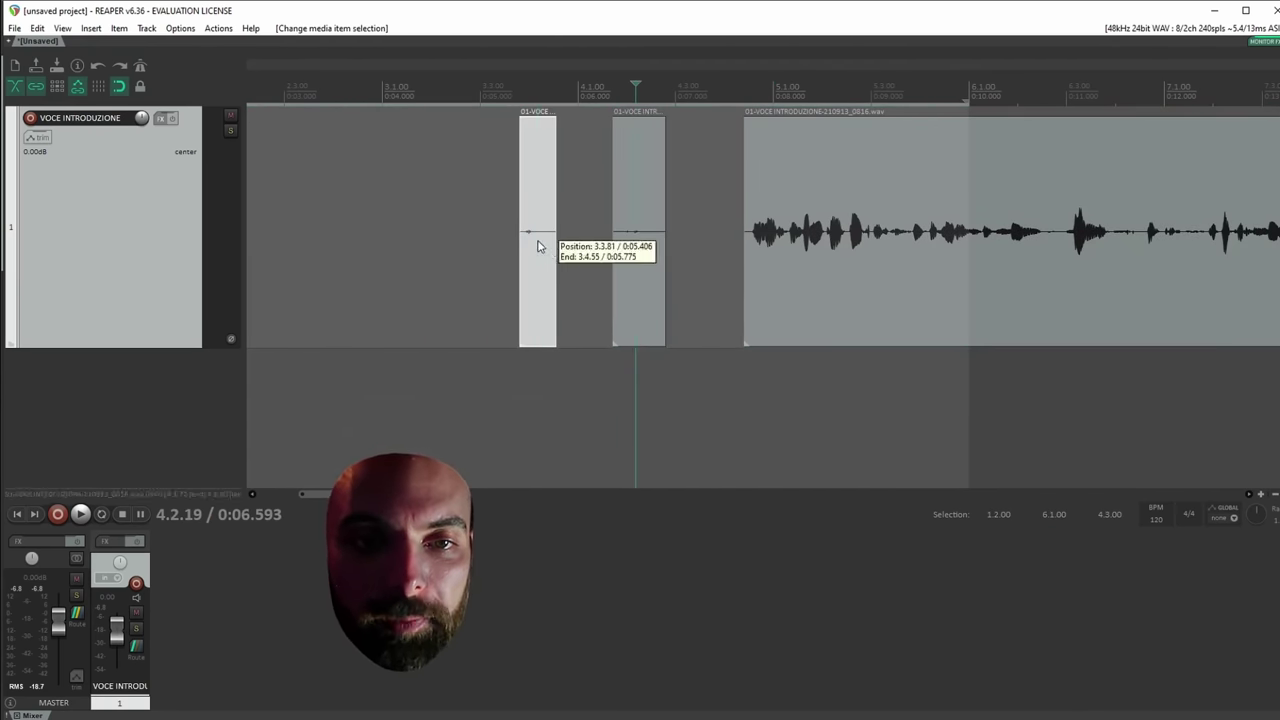
click(628, 248)
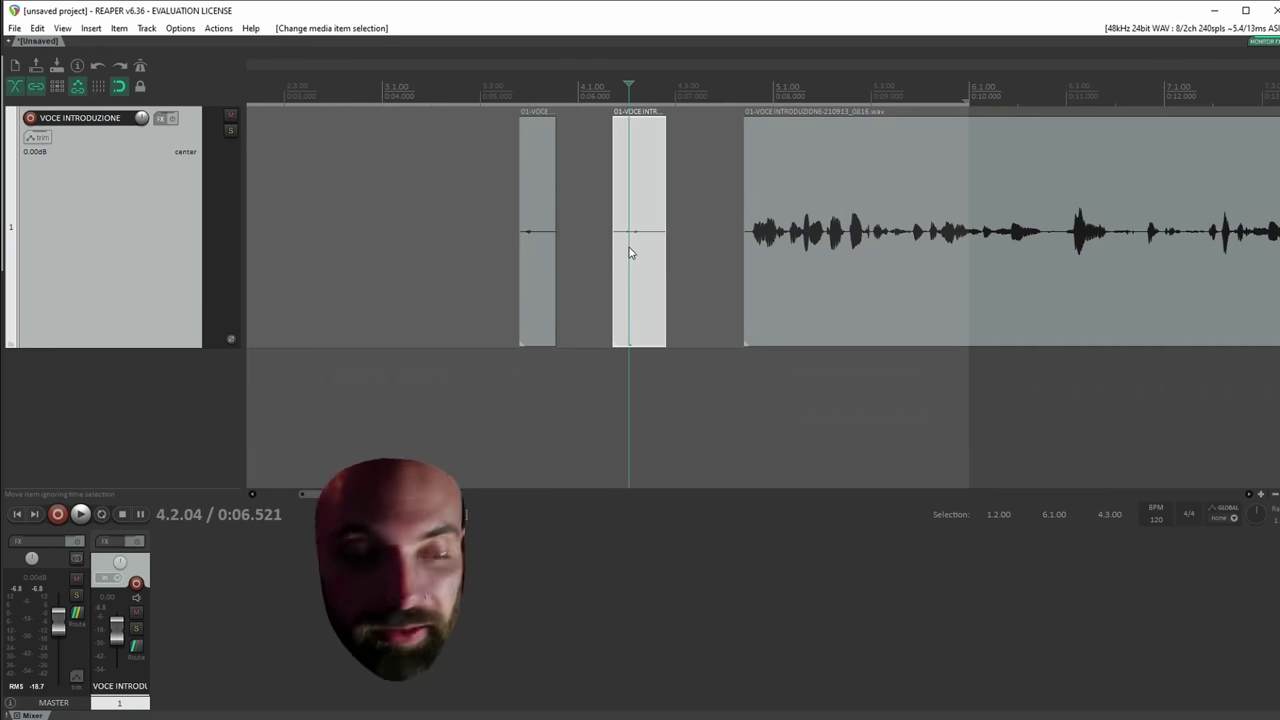
key(Delete)
click(544, 245)
key(Delete)
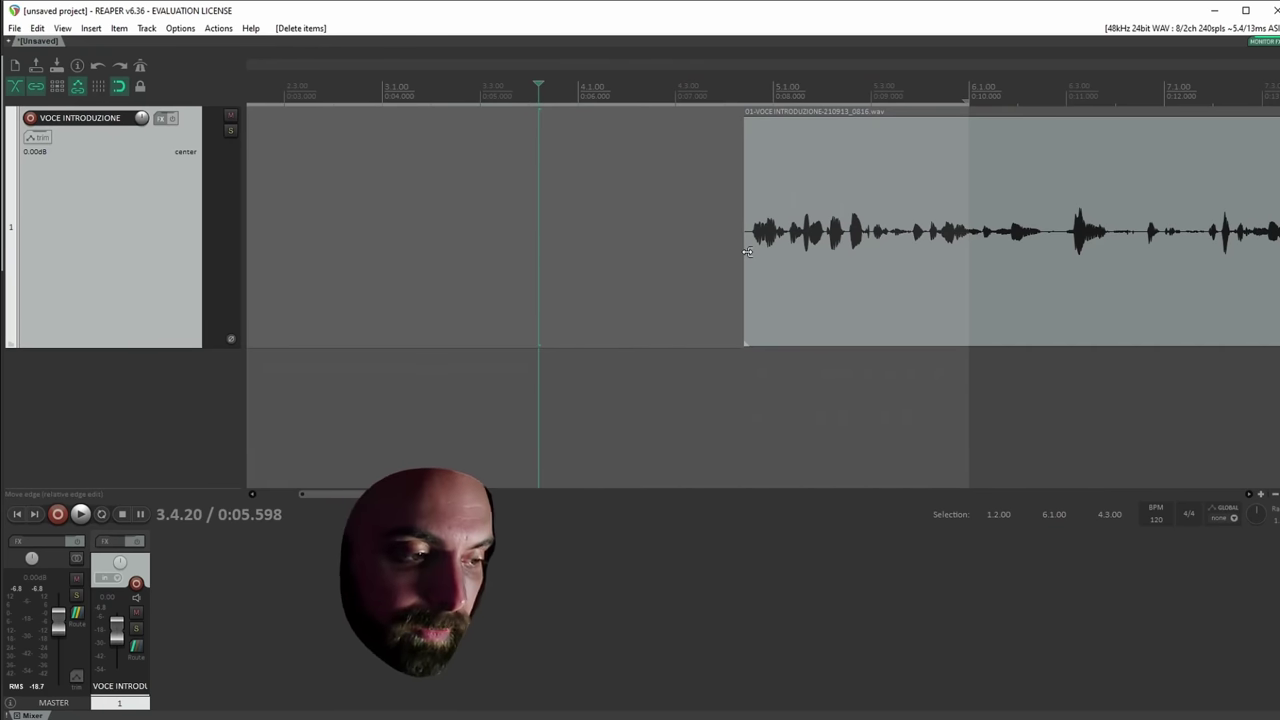
Trim the start of the voice item up to just before the first spoken sound.
scroll(747, 251, down, 3)
scroll(986, 275, up, 3)
mouse_move(972, 252)
mouse_down()
mouse_move(910, 255)
mouse_move(1086, 261)
mouse_move(874, 249)
mouse_move(967, 252)
mouse_up()
scroll(966, 257, right, 5)
click(607, 243)
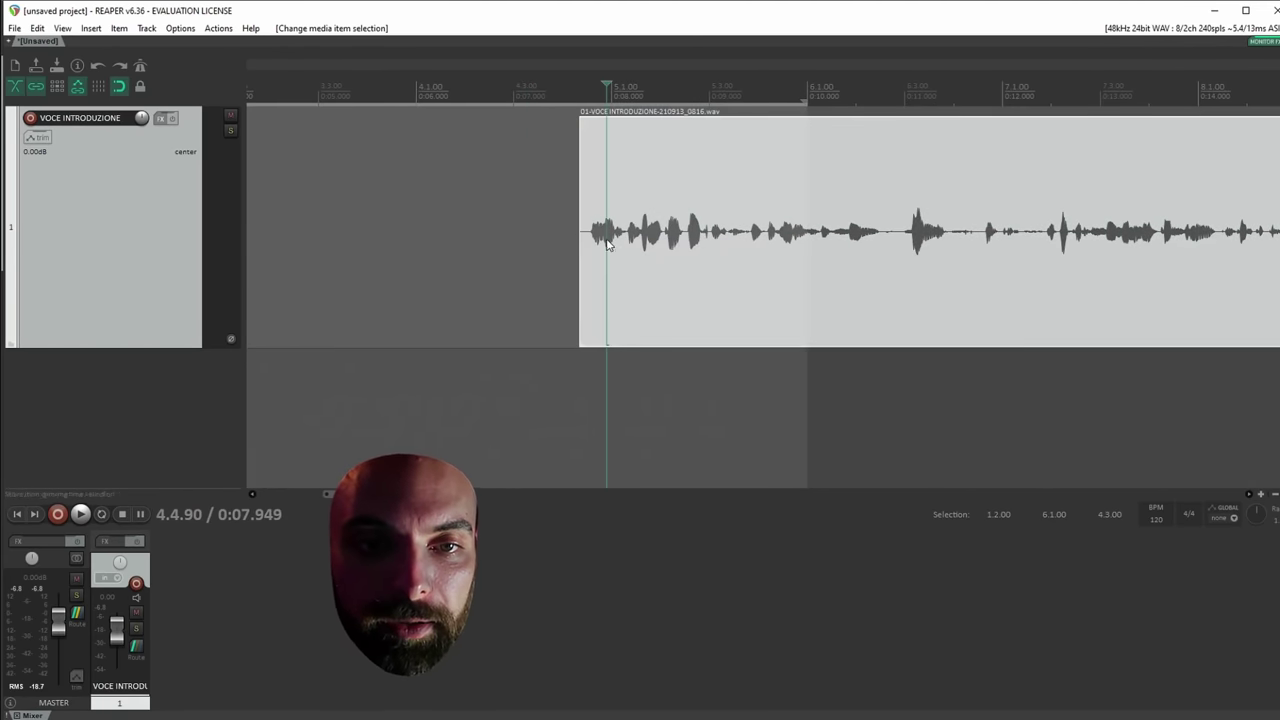
mouse_move(581, 242)
mouse_down()
mouse_move(680, 243)
mouse_move(517, 243)
mouse_move(835, 246)
mouse_move(557, 251)
mouse_move(588, 255)
mouse_up()
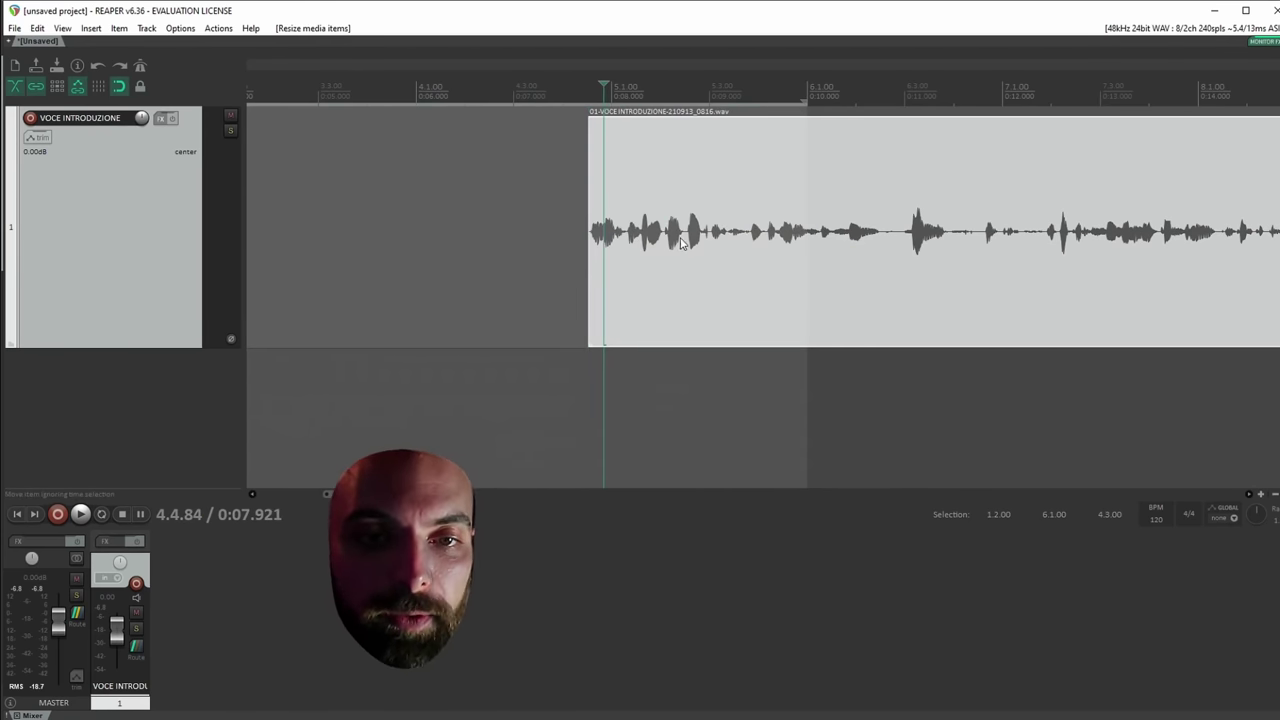
Split the voice item at 5.2.99 and remove the part before the split.
click(709, 245)
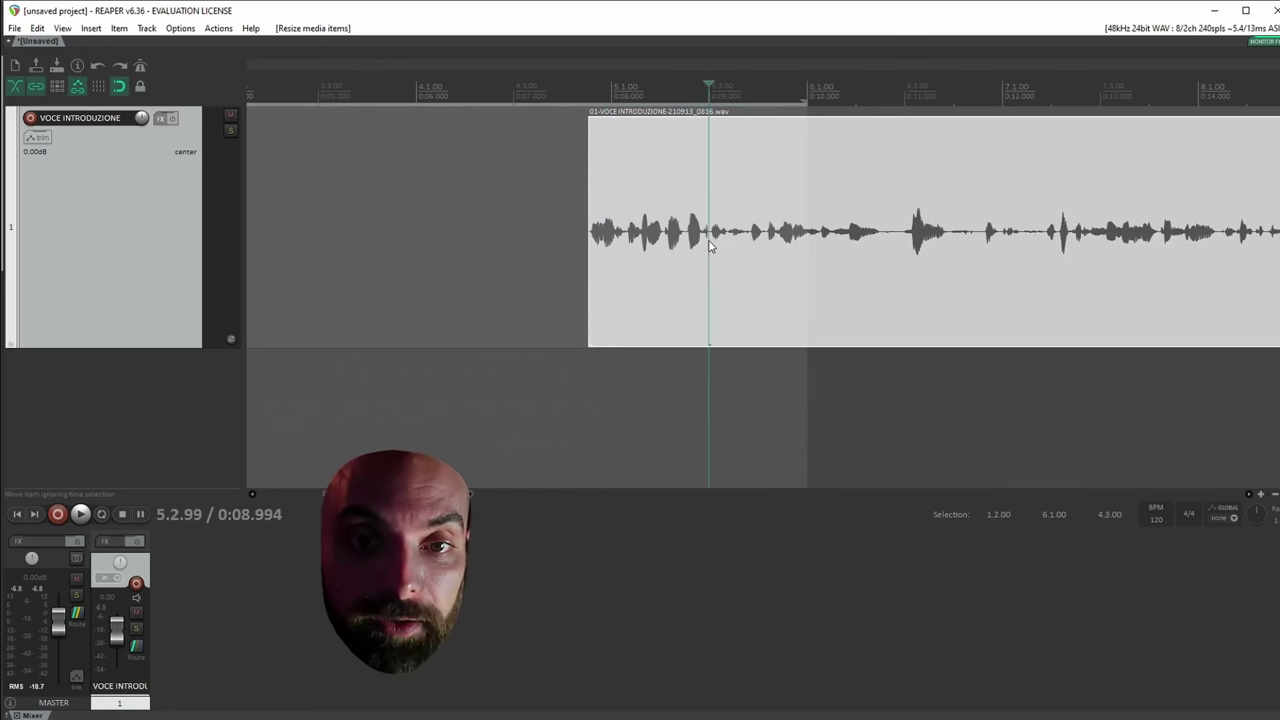
key(s)
click(678, 240)
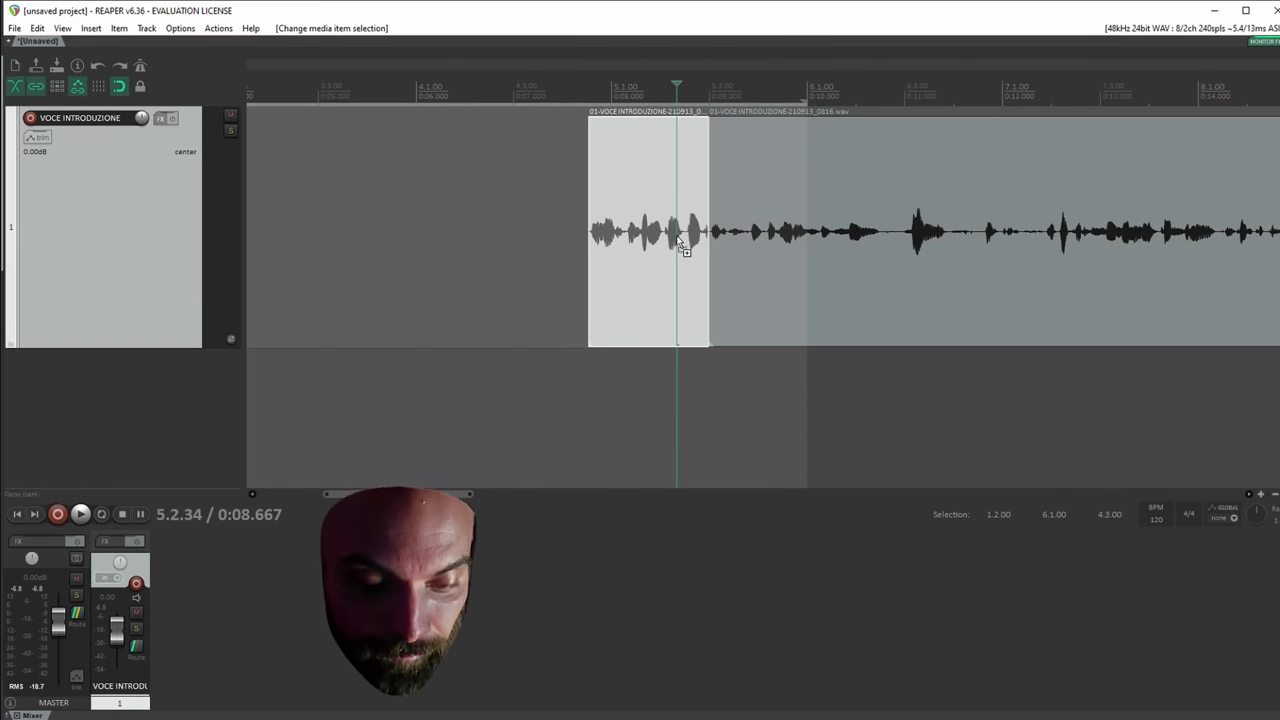
click(671, 232)
key(Delete)
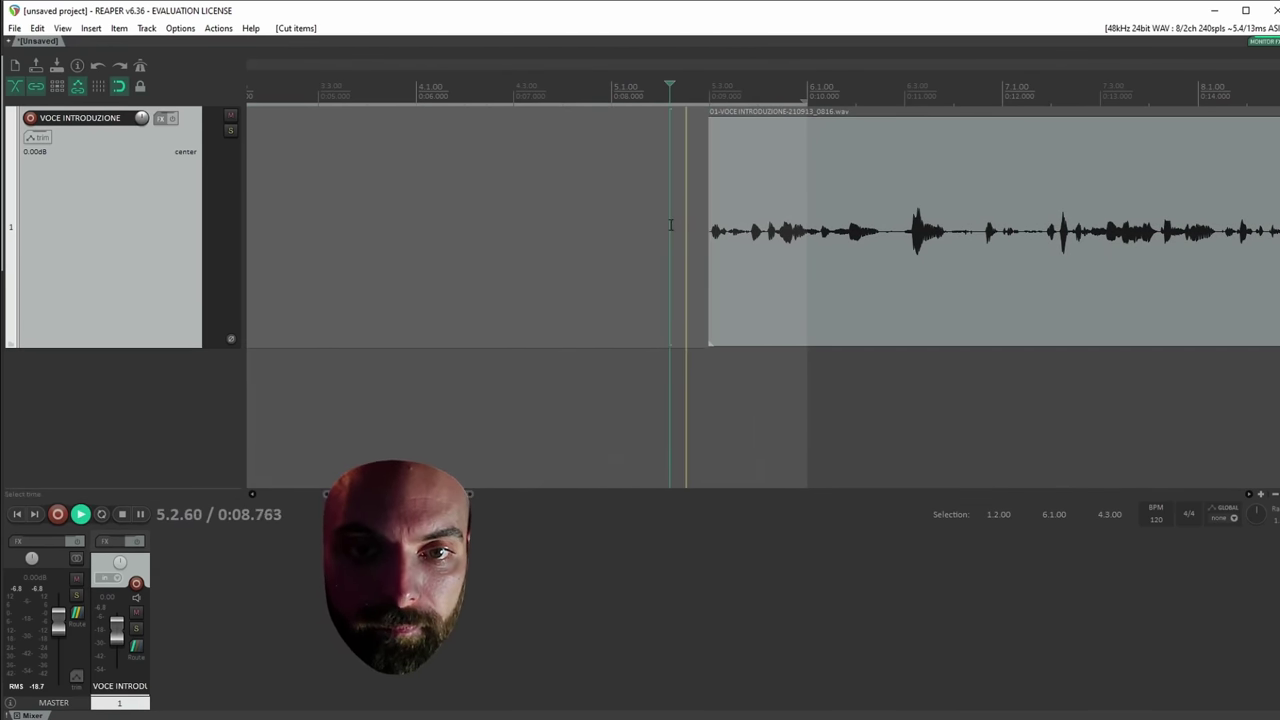
key(space)
Extend the start of the remaining voice item back to 4.4.53 to recover the removed speech.
click(716, 233)
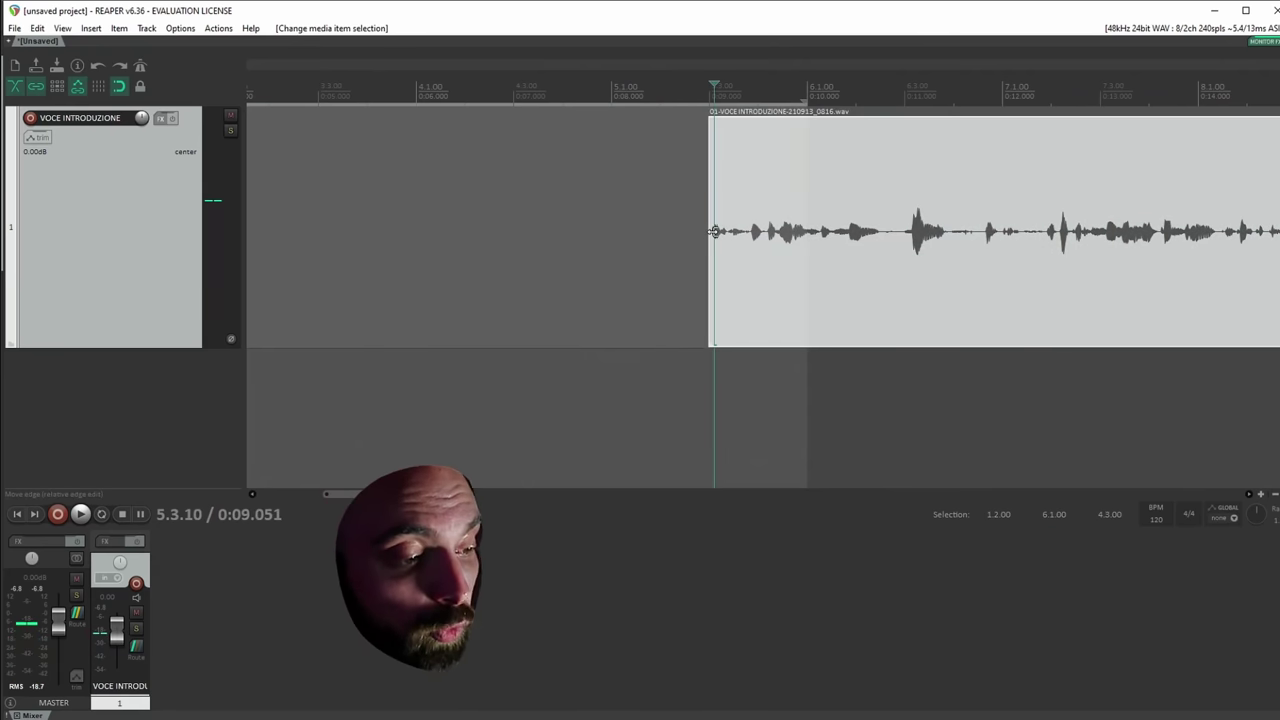
drag(709, 229, 582, 246)
drag(591, 248, 591, 248)
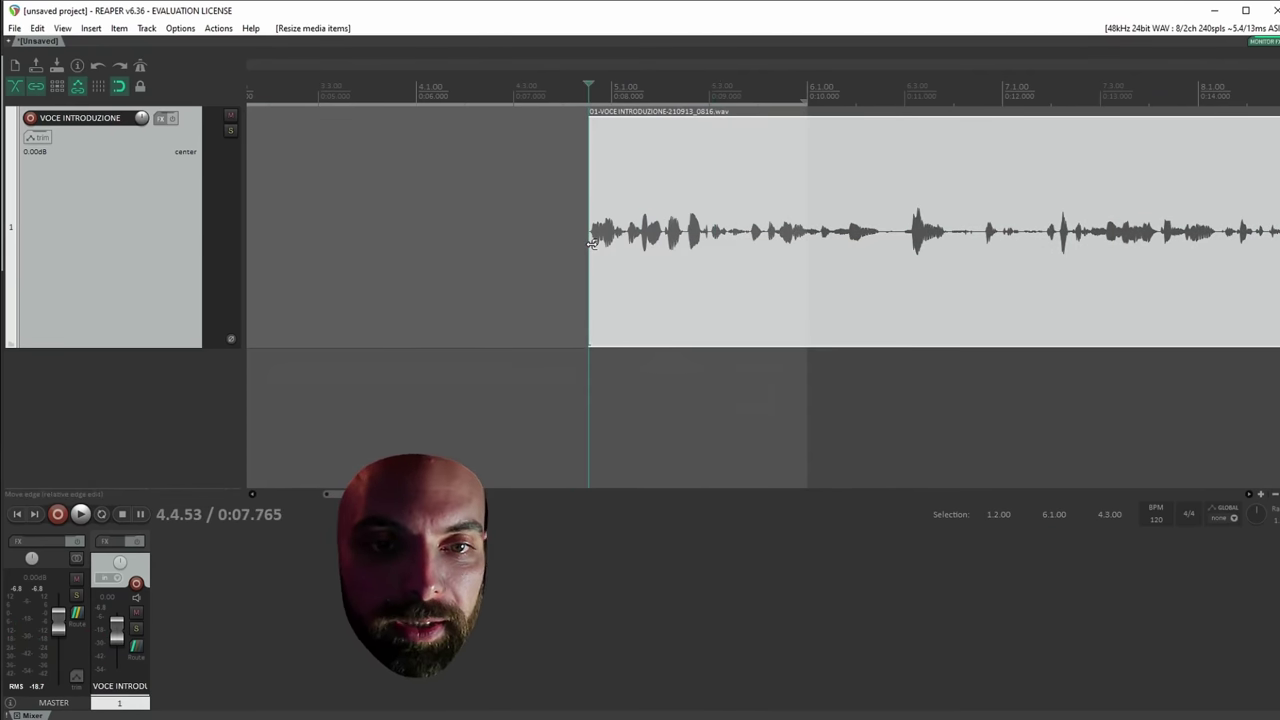
Play back the voice item from its trimmed start, then stop playback.
scroll(593, 245, down, 2)
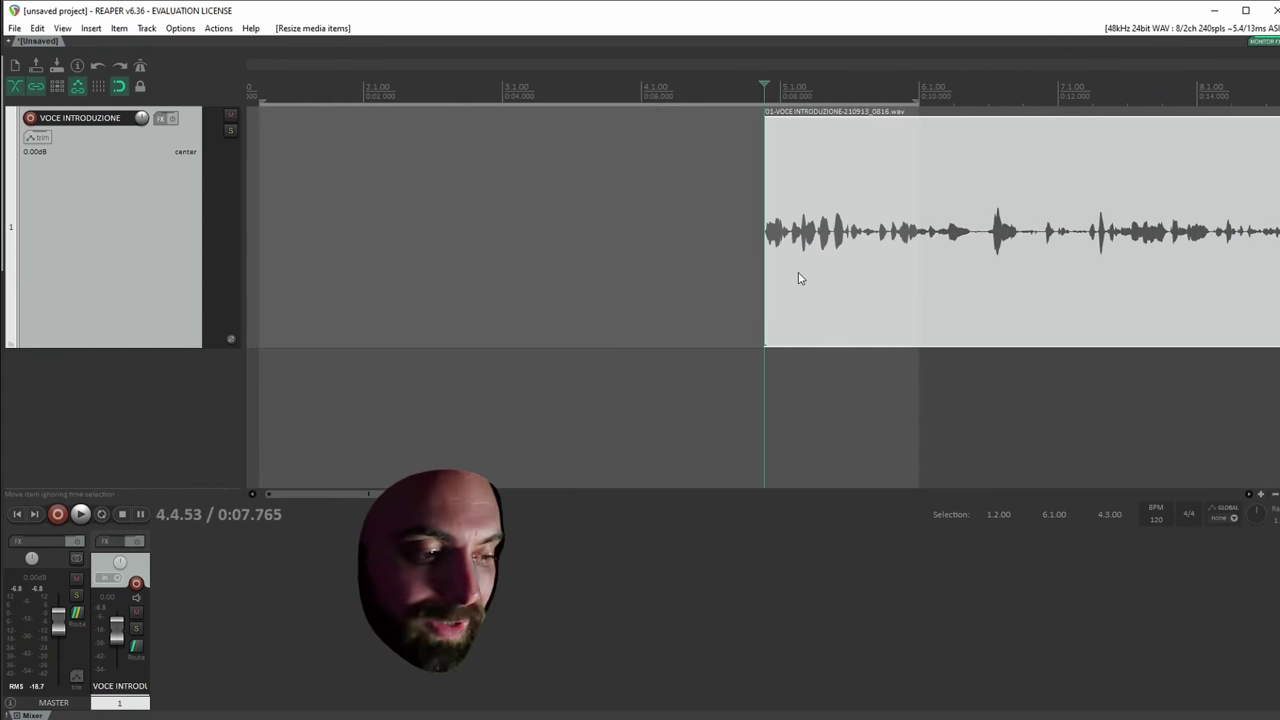
scroll(815, 292, right, 3)
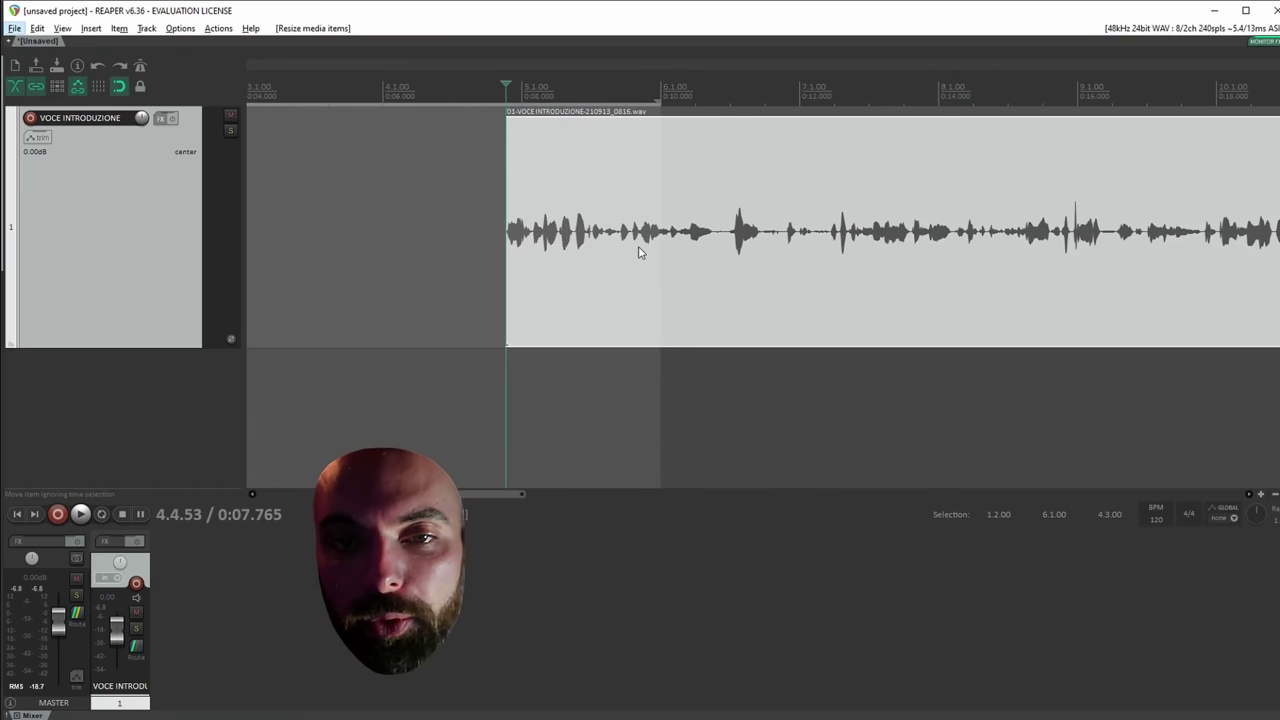
click(641, 252)
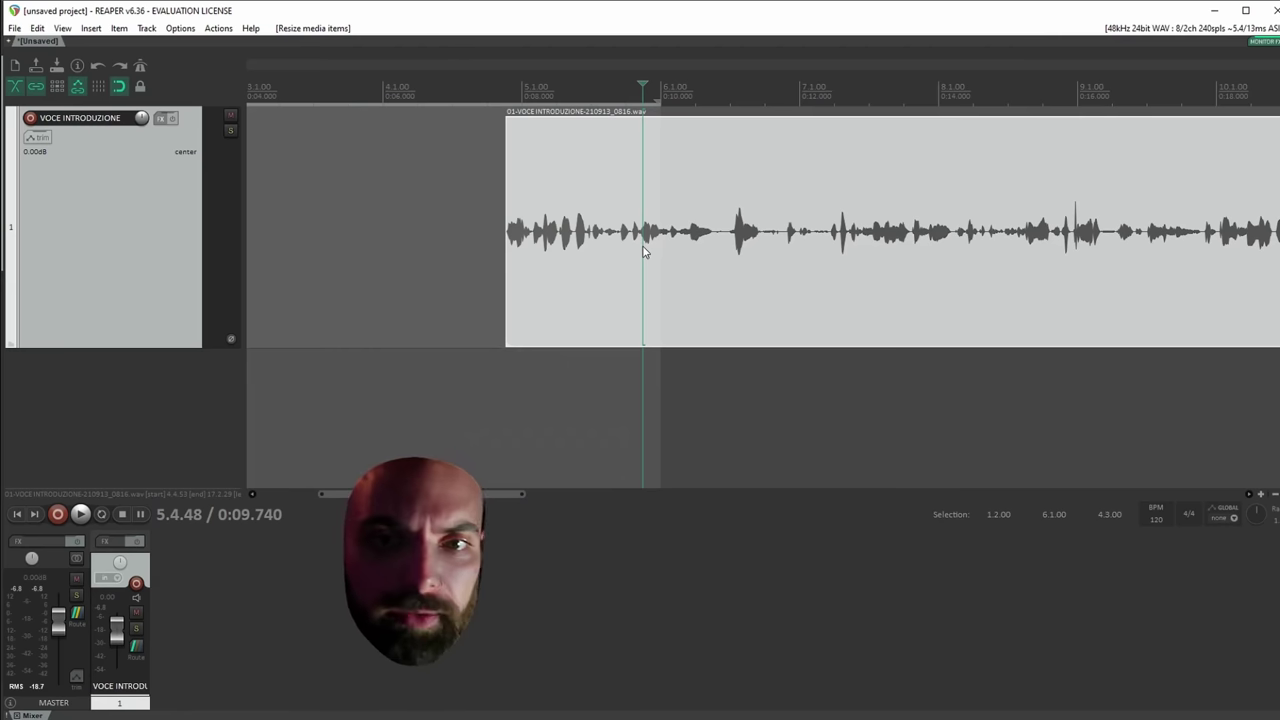
scroll(711, 245, down, 3)
scroll(711, 245, up, 1)
click(521, 211)
key(space)
scroll(951, 271, down, 2)
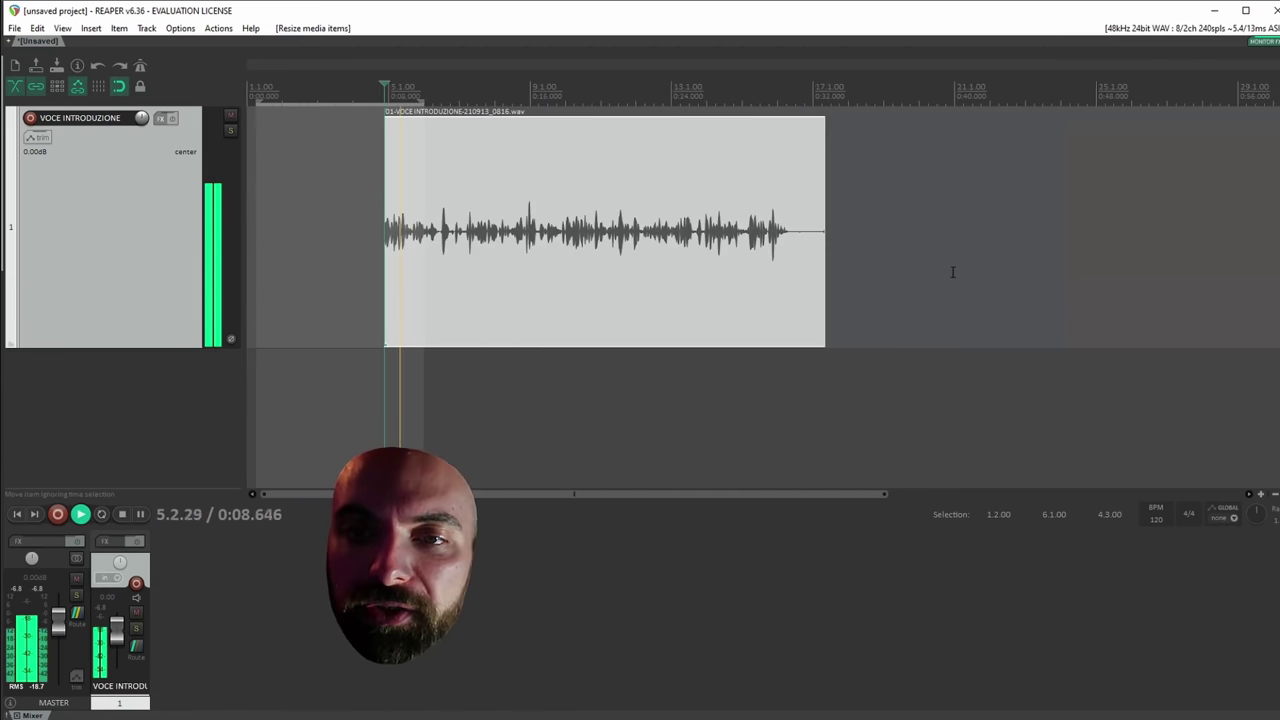
click(786, 234)
key(space)
Split the voice item at 16.2.36, where the speech ends, and delete the silent tail.
scroll(783, 237, up, 4)
click(775, 238)
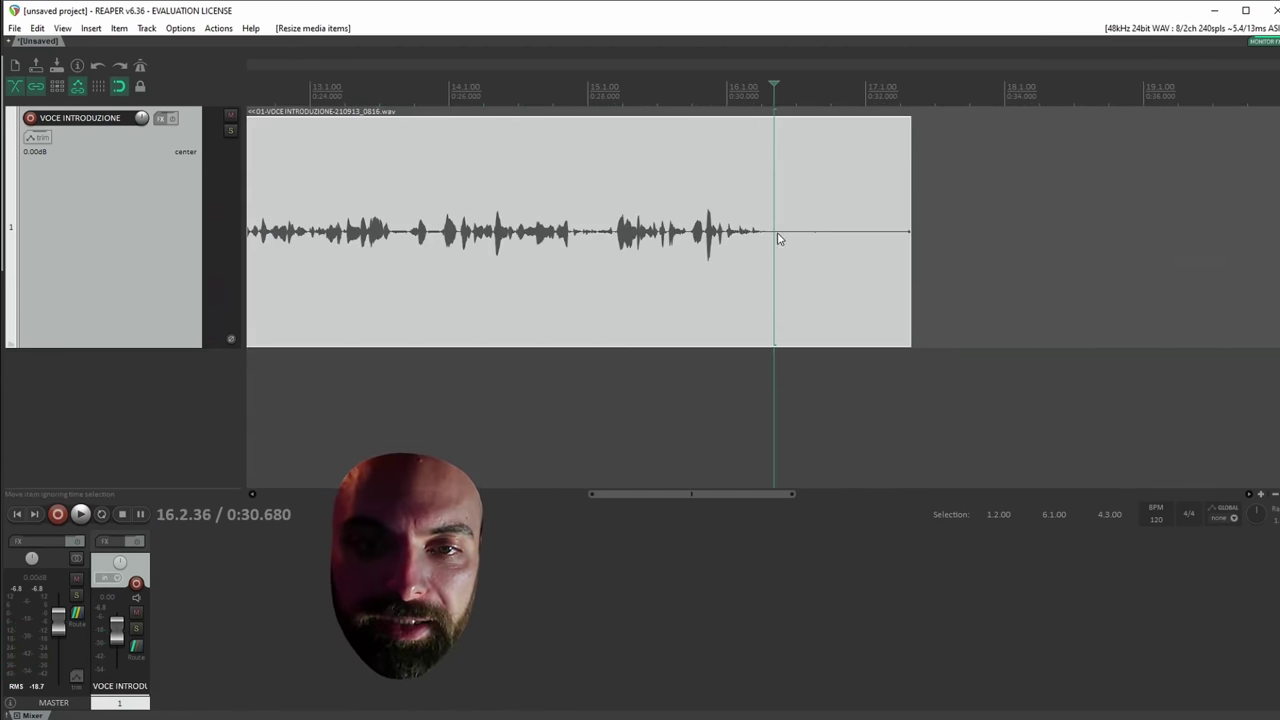
key(s)
key(Delete)
Examine the trimmed voice item along its length, including its start up close, with the edit cursor at several points.
click(555, 229)
scroll(555, 229, down, 3)
click(520, 248)
key(alt+r)
key(alt+r)
click(476, 245)
scroll(477, 244, up, 4)
click(418, 228)
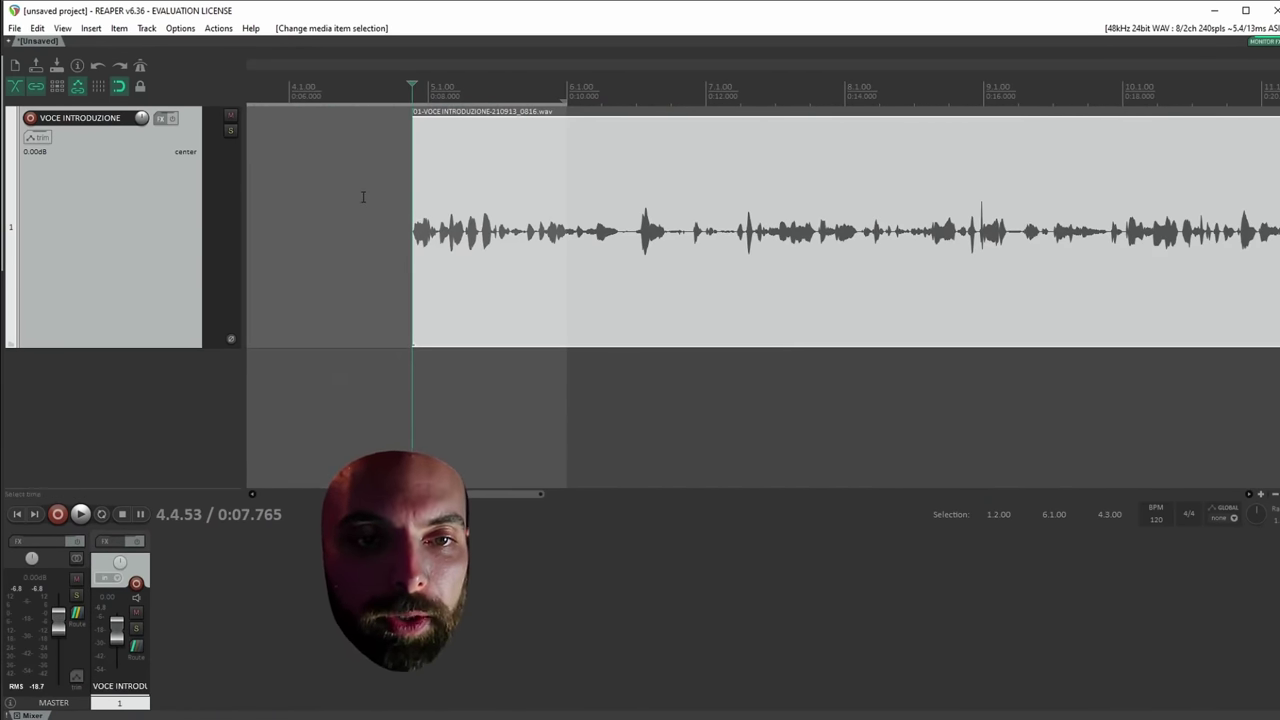
click(362, 194)
click(655, 214)
click(343, 210)
click(879, 225)
scroll(651, 266, down, 4)
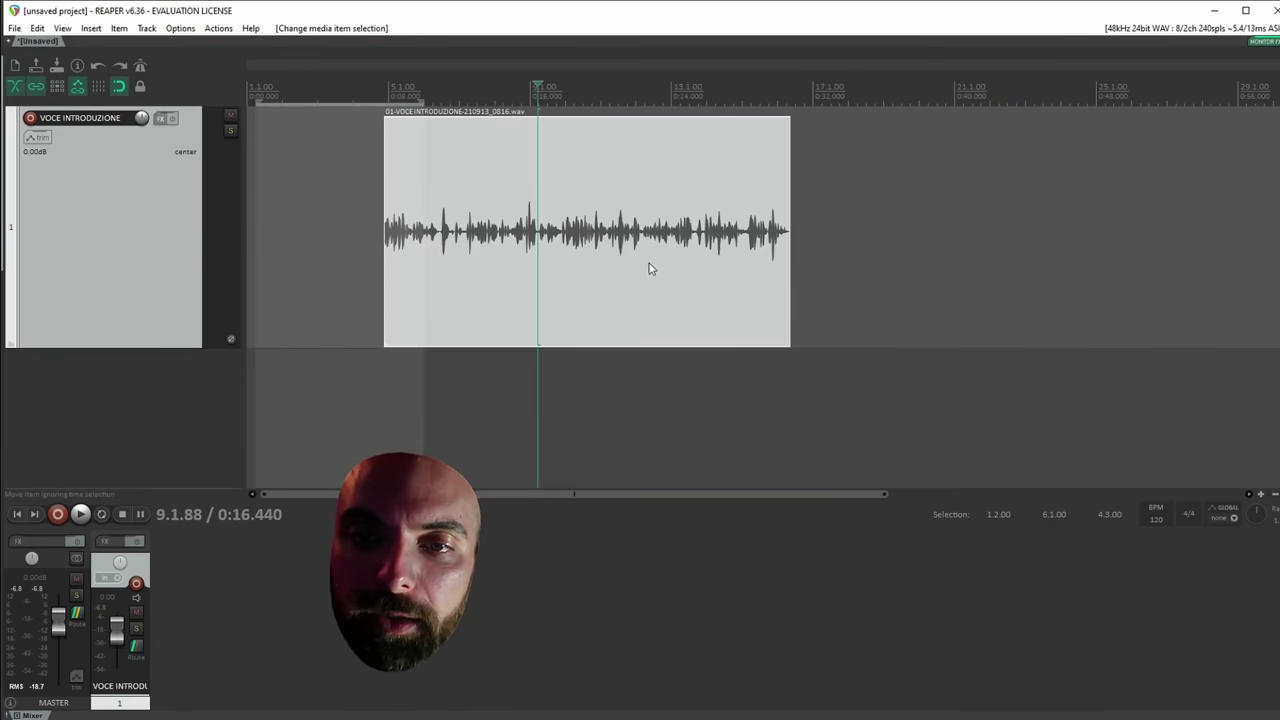
Place the edit cursor at various points below the track, on the voice item and along the timeline, ending at 12.4.92.
click(594, 380)
click(294, 400)
click(434, 398)
click(584, 394)
click(706, 229)
click(674, 229)
click(604, 229)
drag(604, 85, 398, 85)
click(529, 86)
click(667, 91)
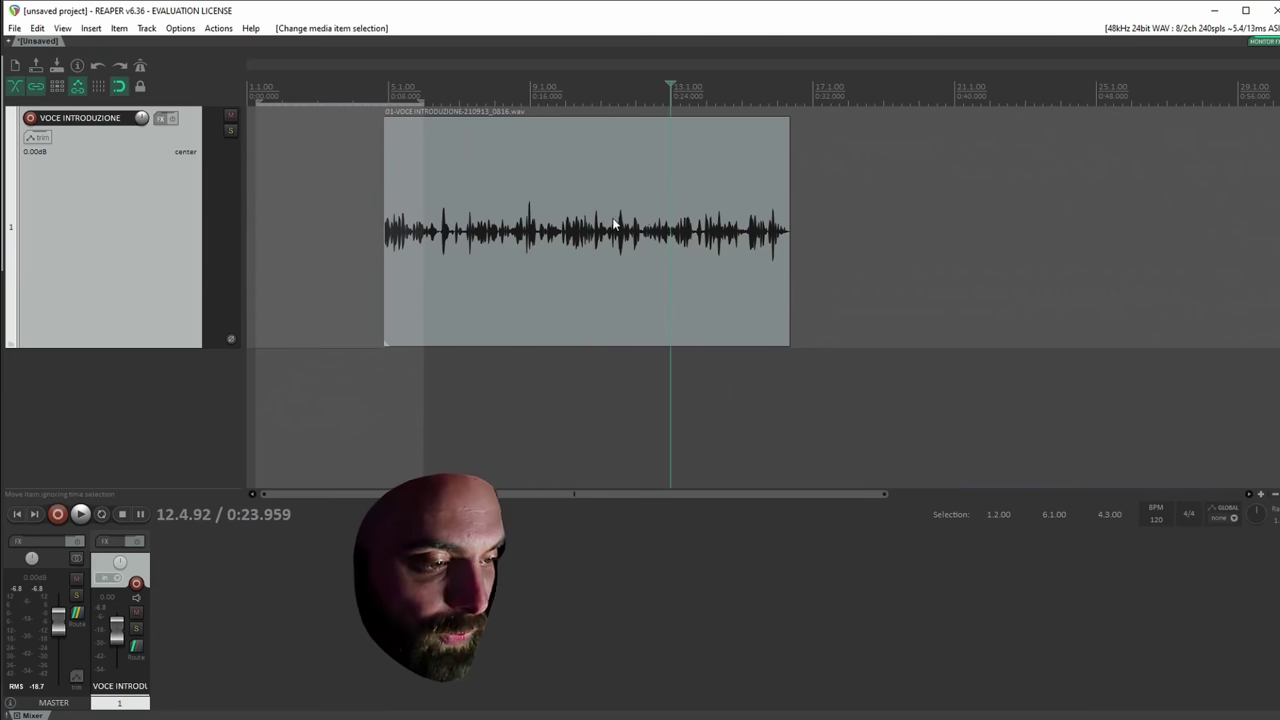
Move the voice item to the project start at 1.1.00 and make a time selection from 4.3.99 to 12.3.32.
drag(617, 223, 517, 200)
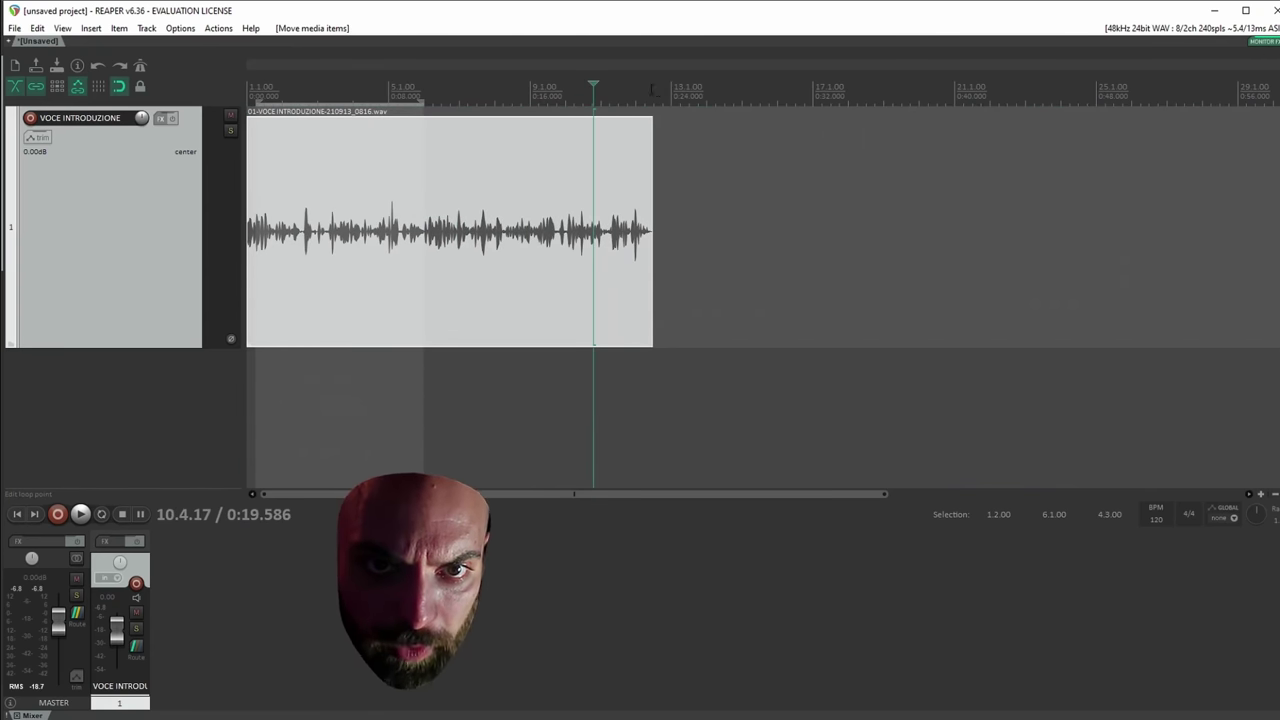
drag(654, 90, 380, 92)
click(476, 168)
click(672, 130)
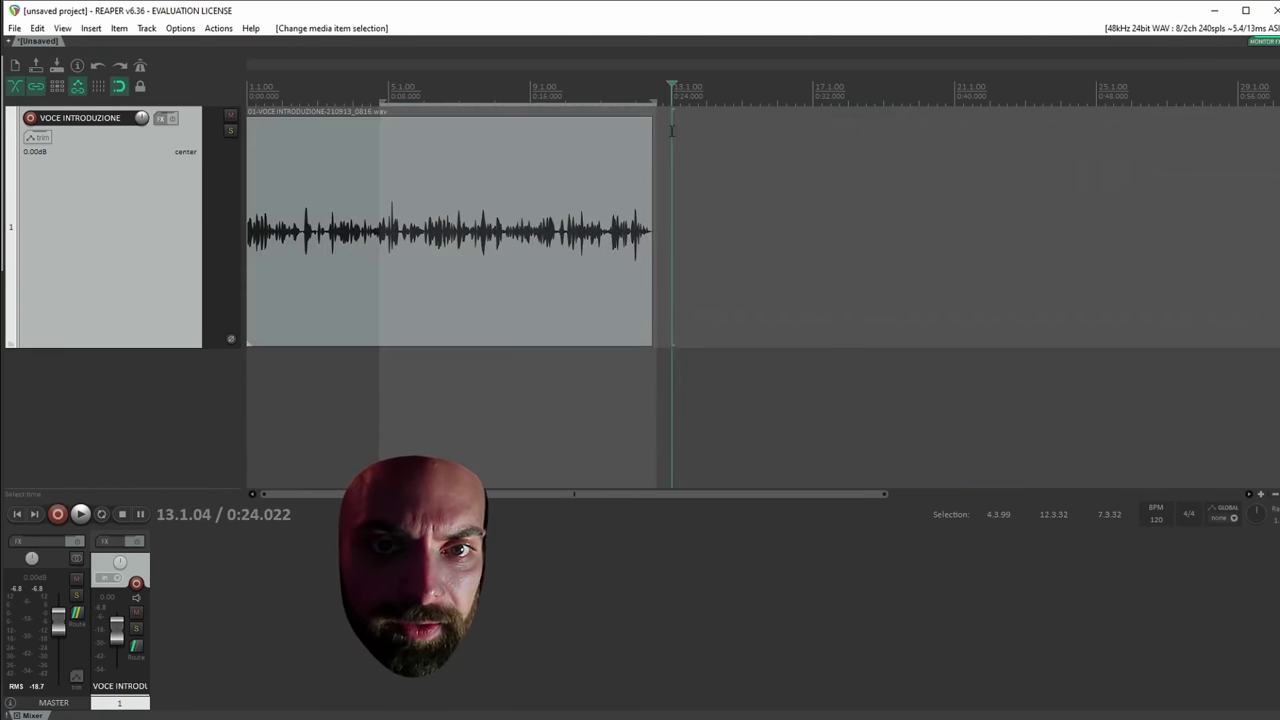
click(668, 90)
click(667, 90)
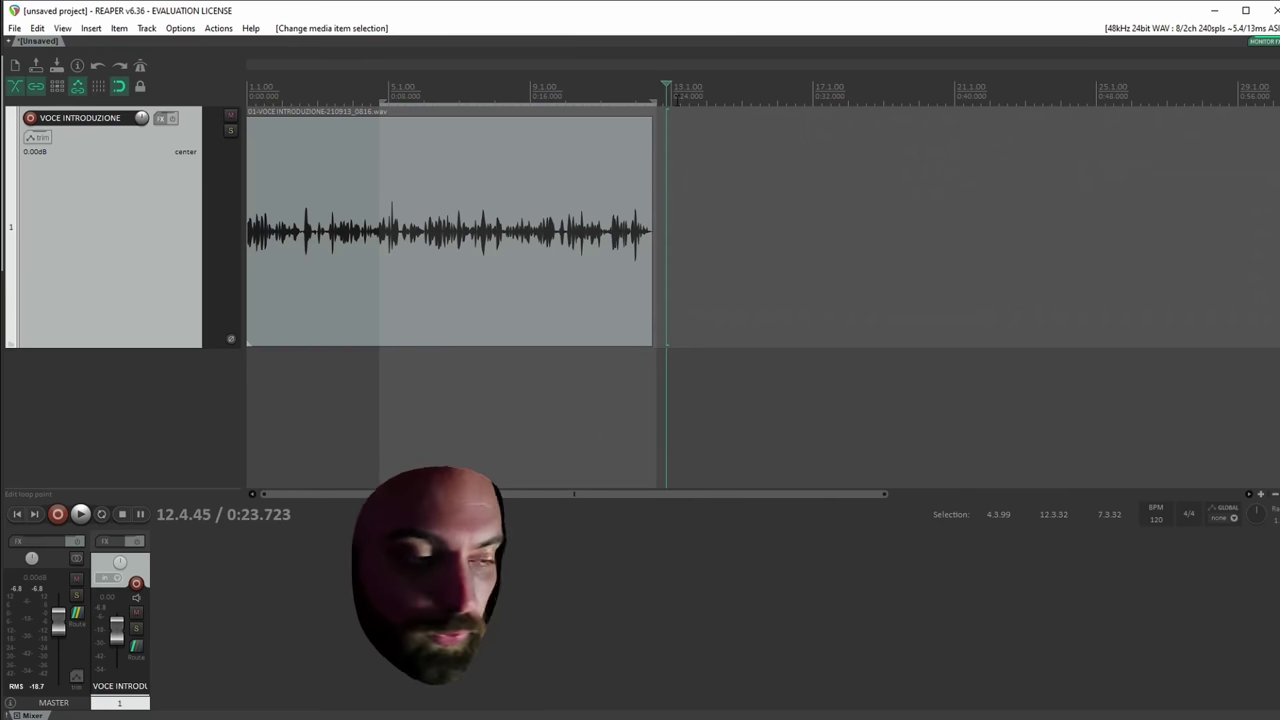
Play back the moved voice item from 1.2.02, near its start, and stop playback.
click(249, 230)
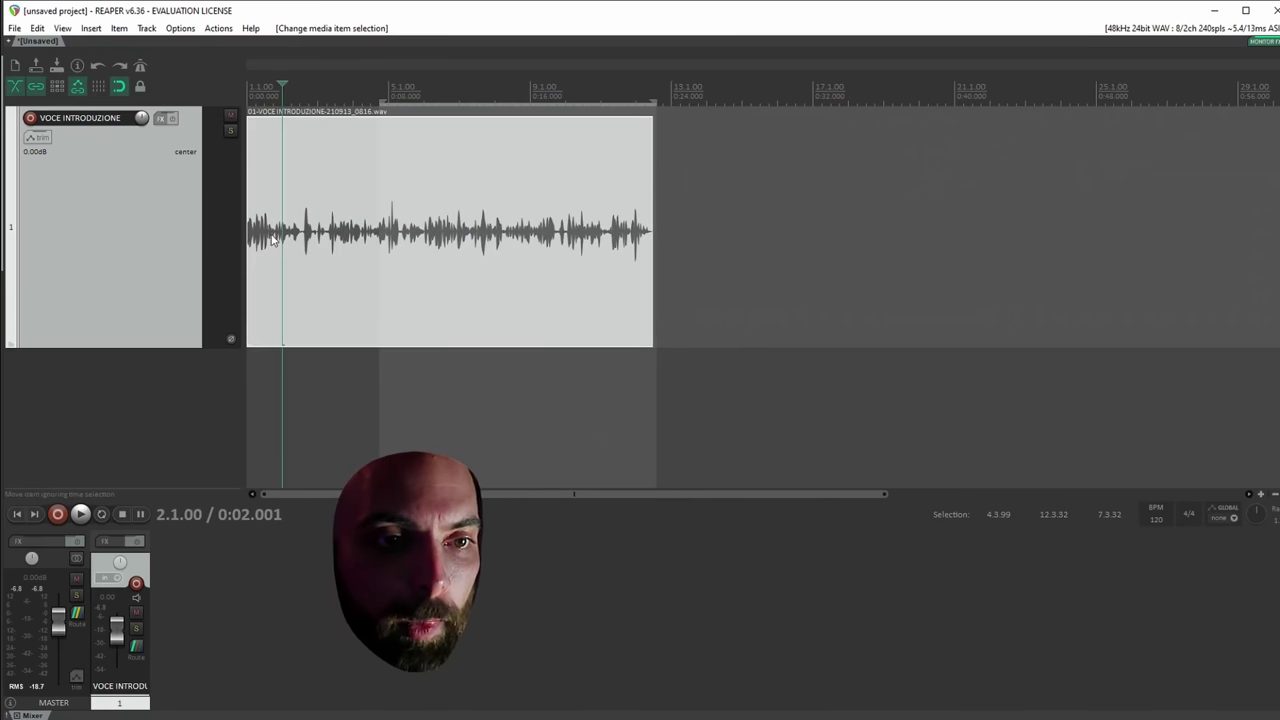
click(256, 228)
key(space)
key(space)
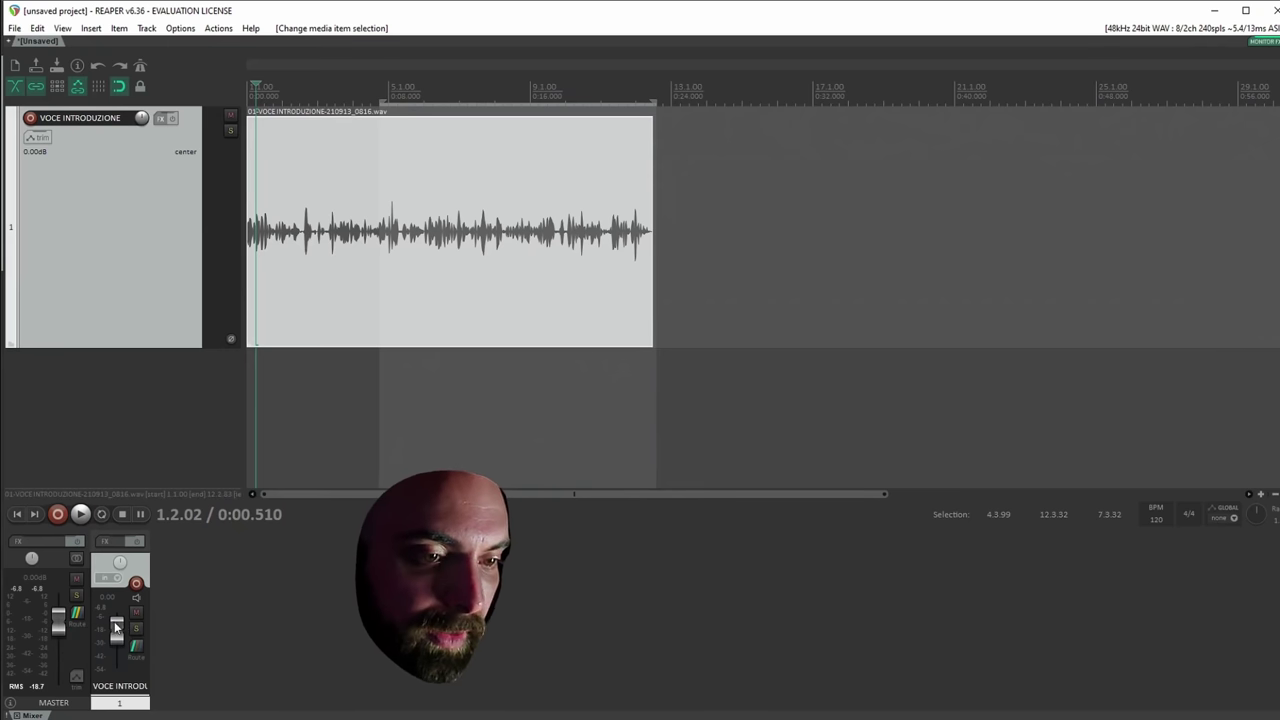
Lower the VOCE INTRODUZIONE track volume to -31.20 dB and play the take at that level.
drag(117, 633, 117, 650)
key(space)
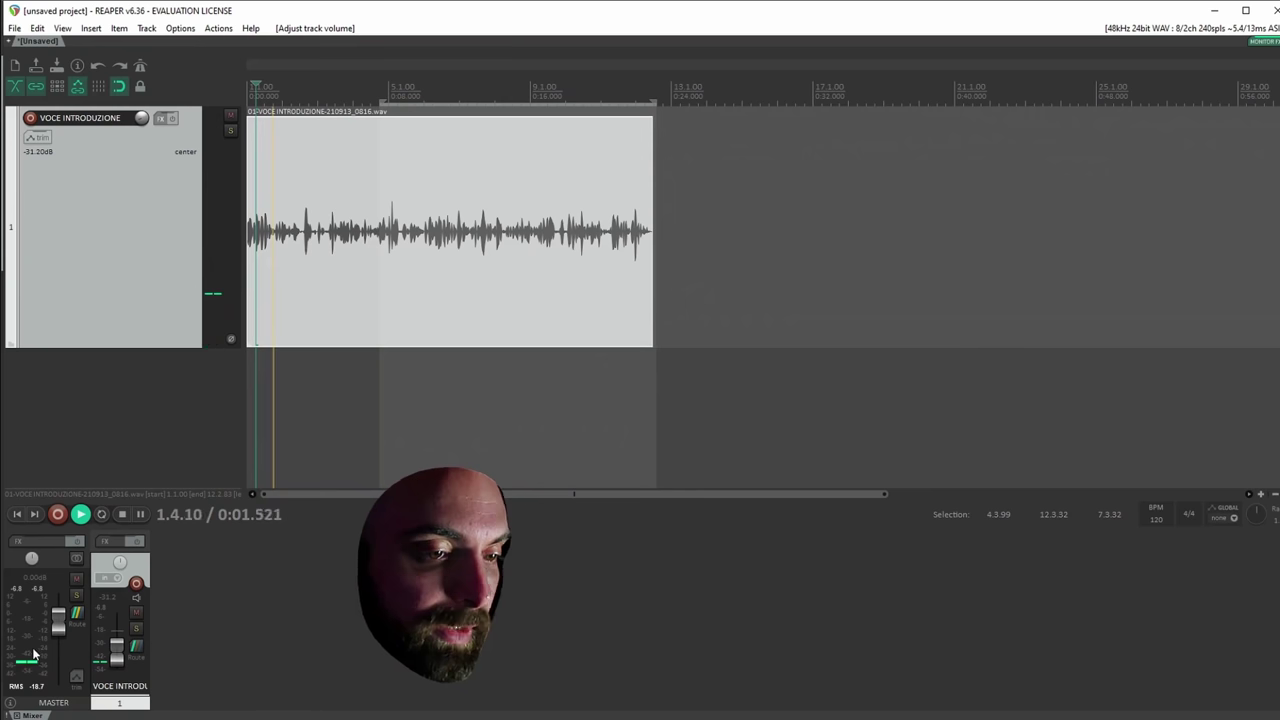
Reset the VOCE INTRODUZIONE track volume to 0.00 dB and stop playback.
double_click(116, 656)
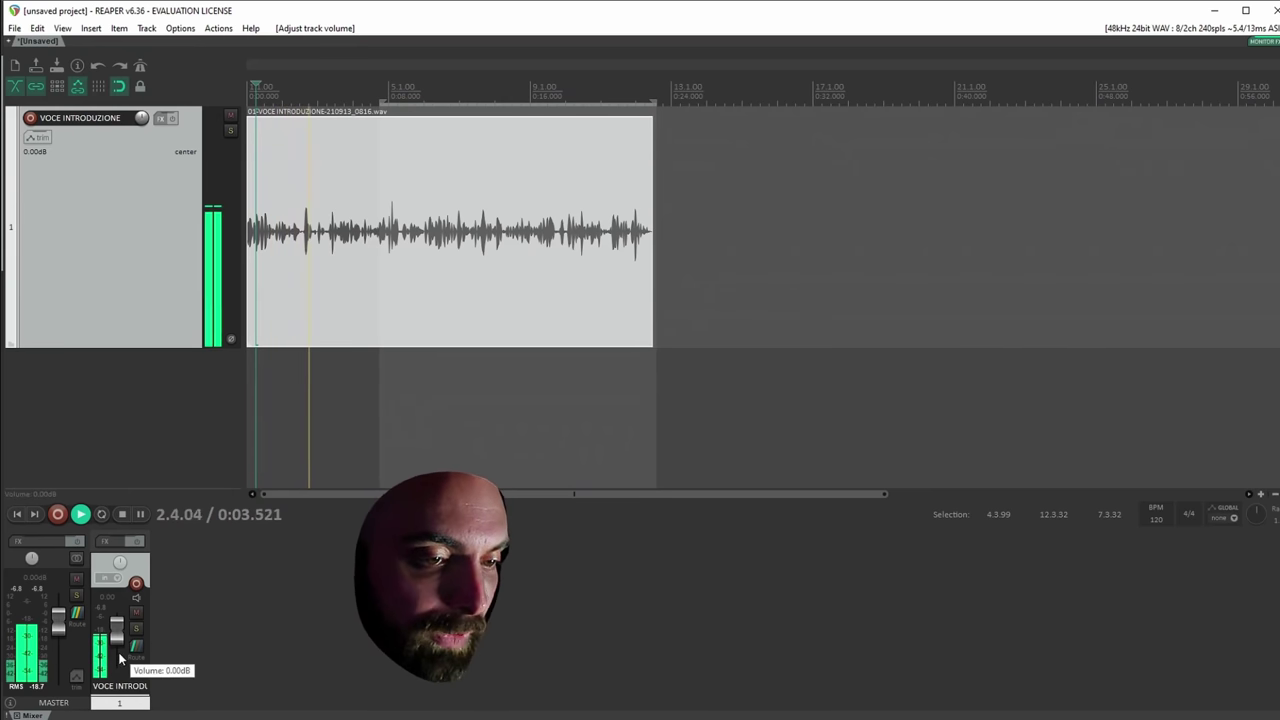
click(322, 253)
key(space)
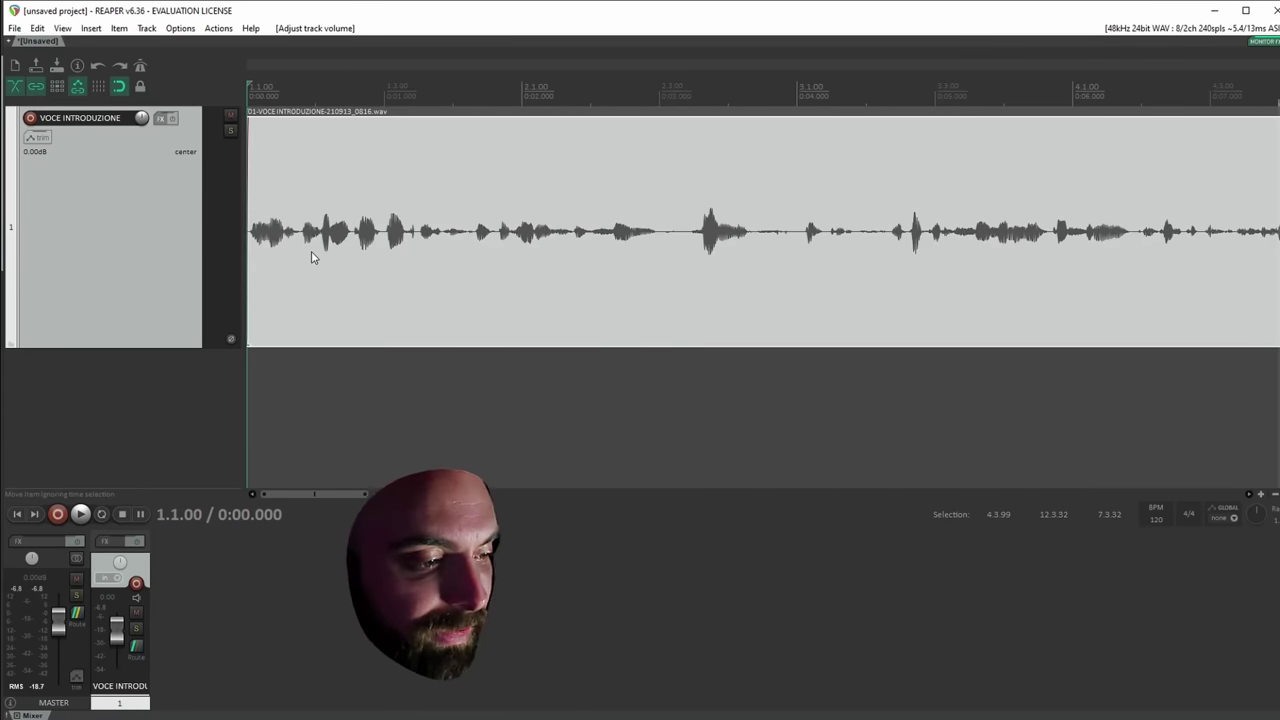
Start and stop playback several times from the project start at 1.1.00.
key(space)
key(space)
key(space)
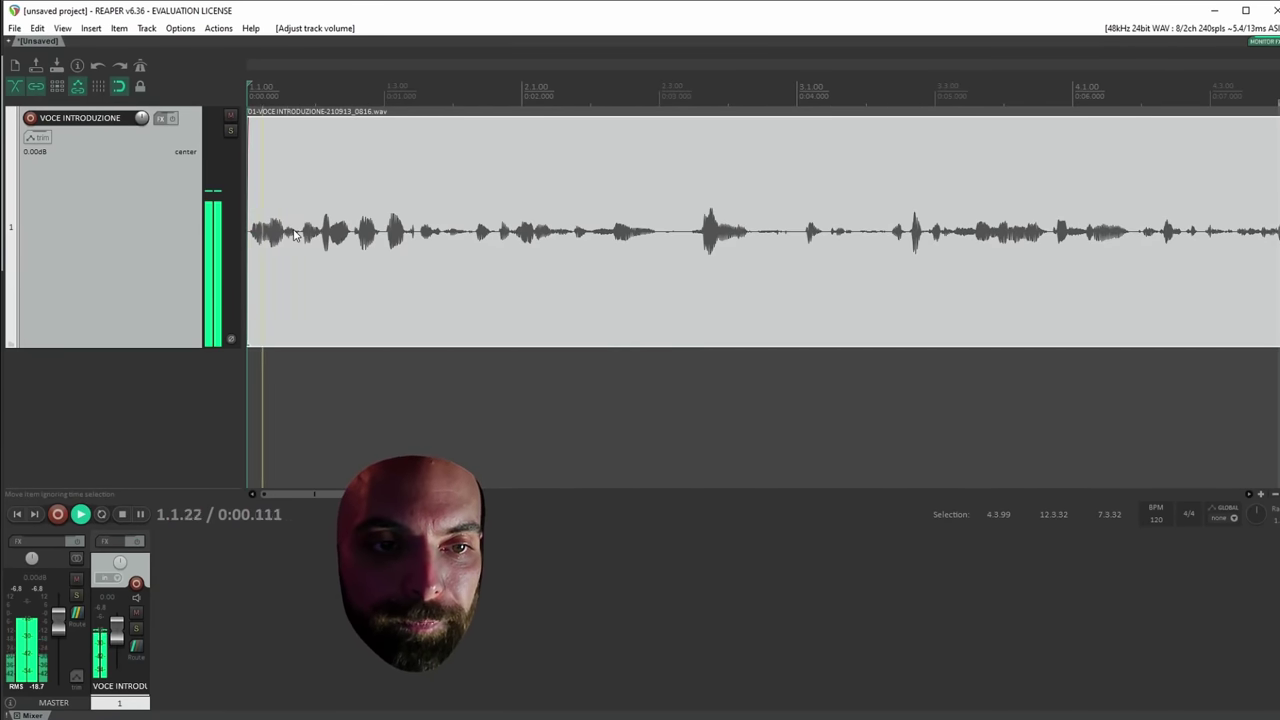
key(space)
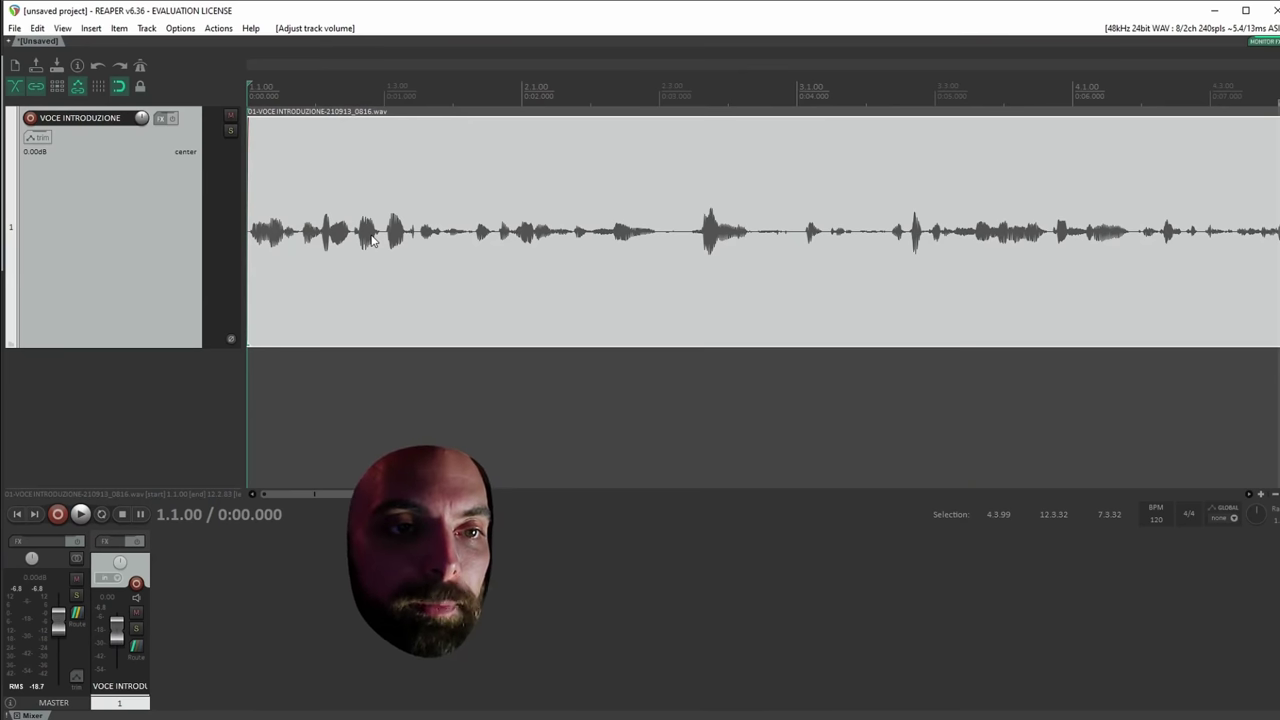
key(space)
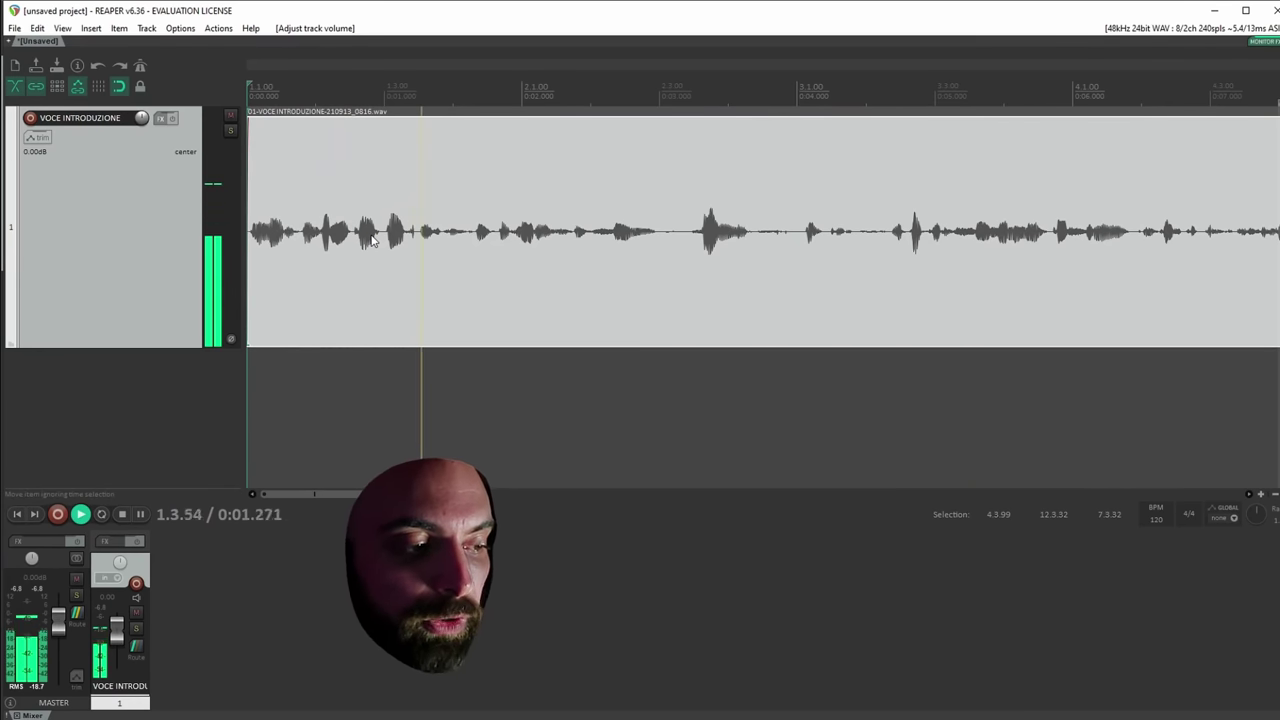
key(space)
key(space)
key(space)
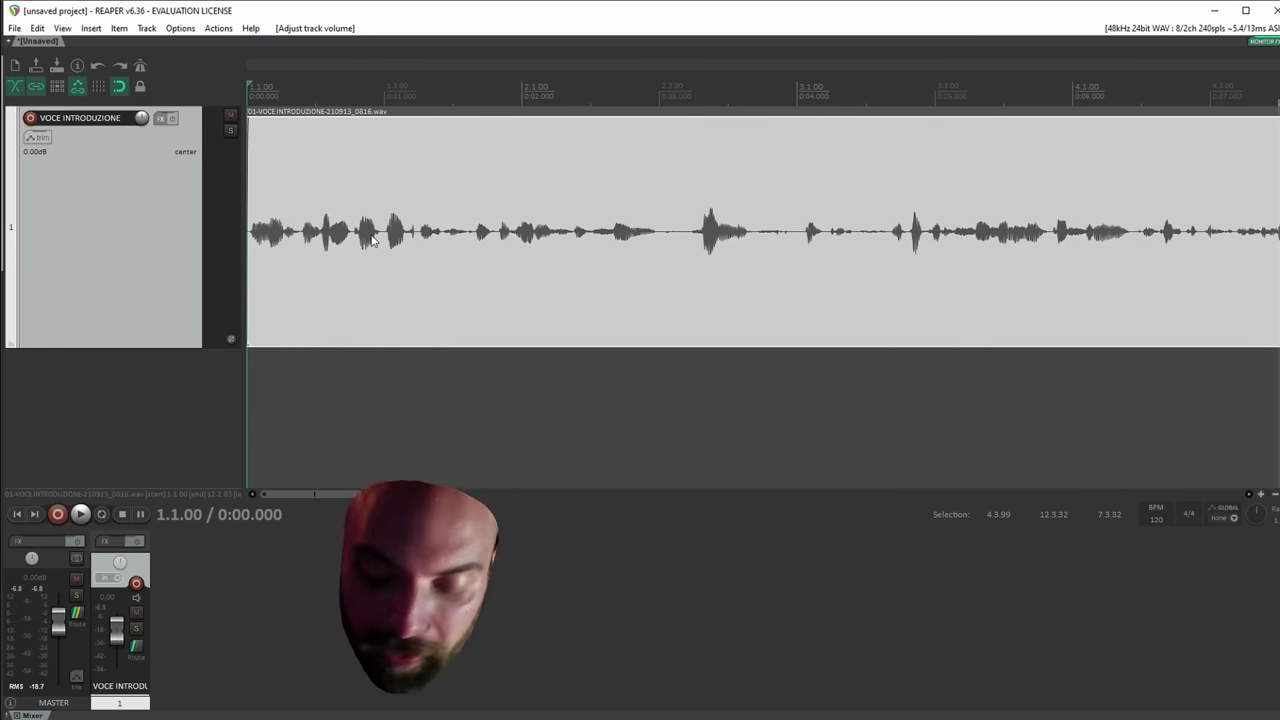
Play from the project start, pausing at 2.3.41, resuming, and pausing again at 2.3.67.
key(space)
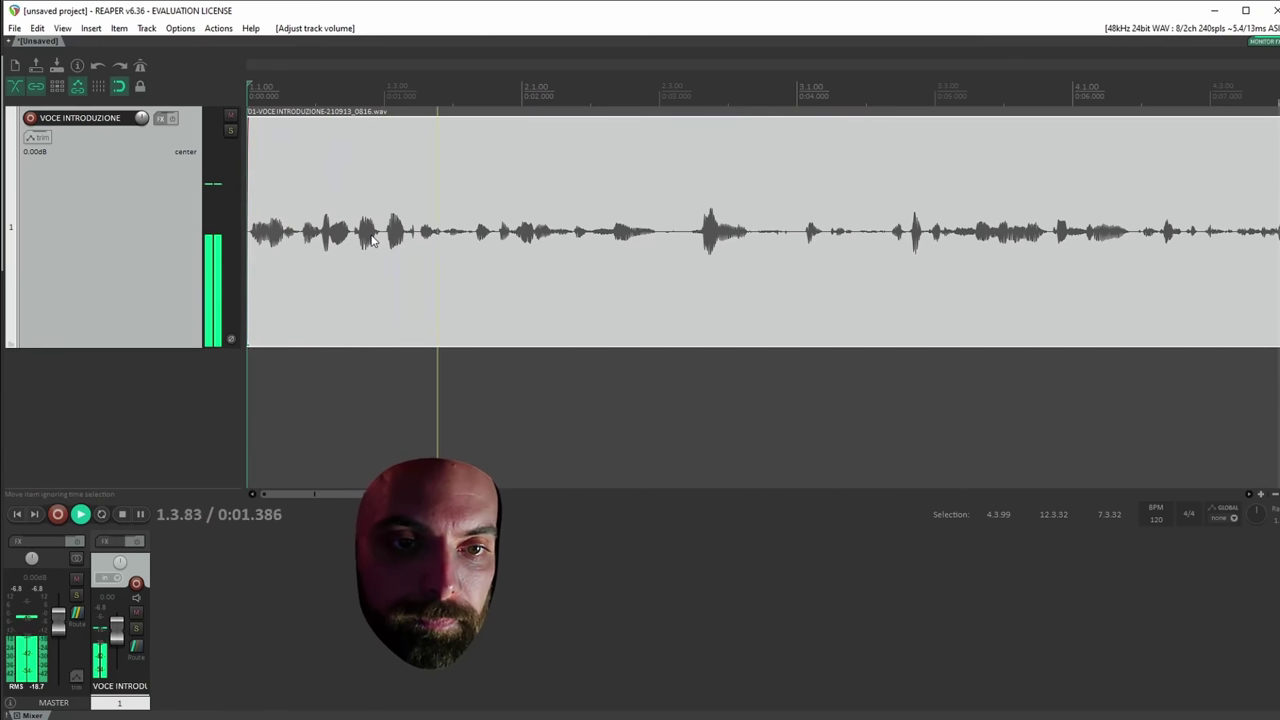
key(ctrl+space)
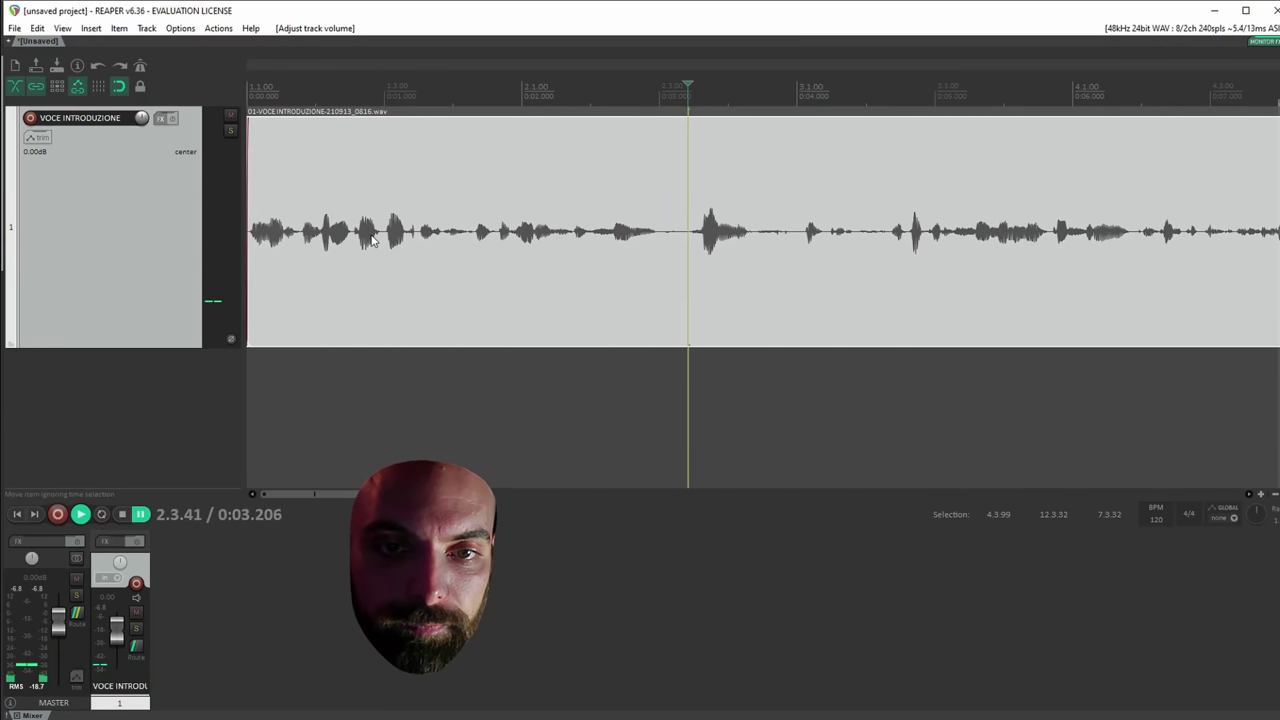
key(ctrl+space)
key(ctrl+space)
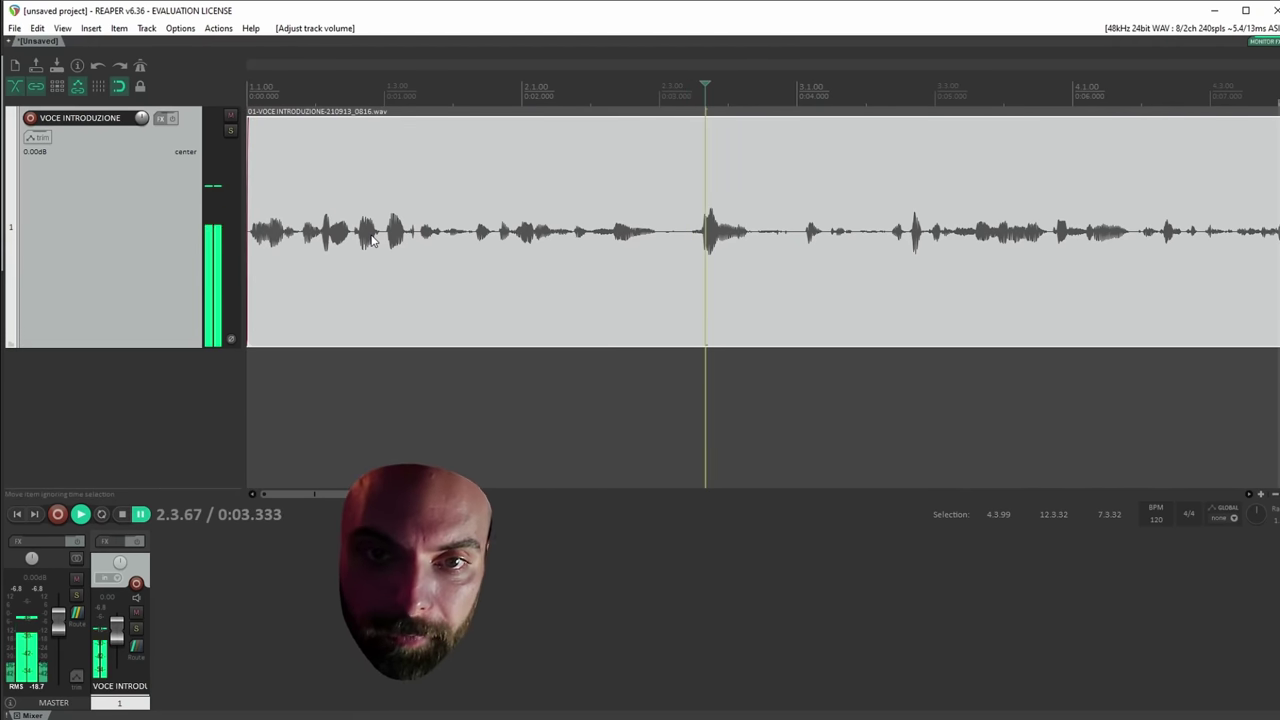
Split the voice item on both sides of the first silent gap, at 2.2.99 and 2.3.41.
click(660, 240)
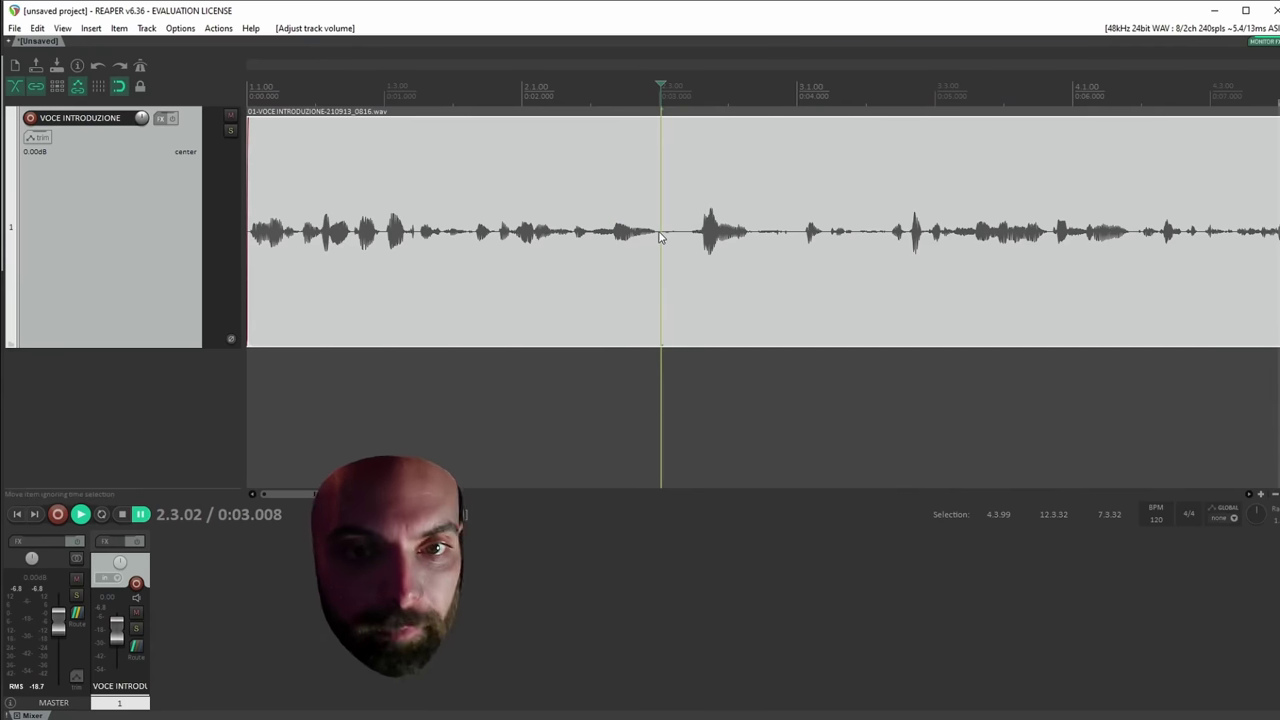
click(659, 236)
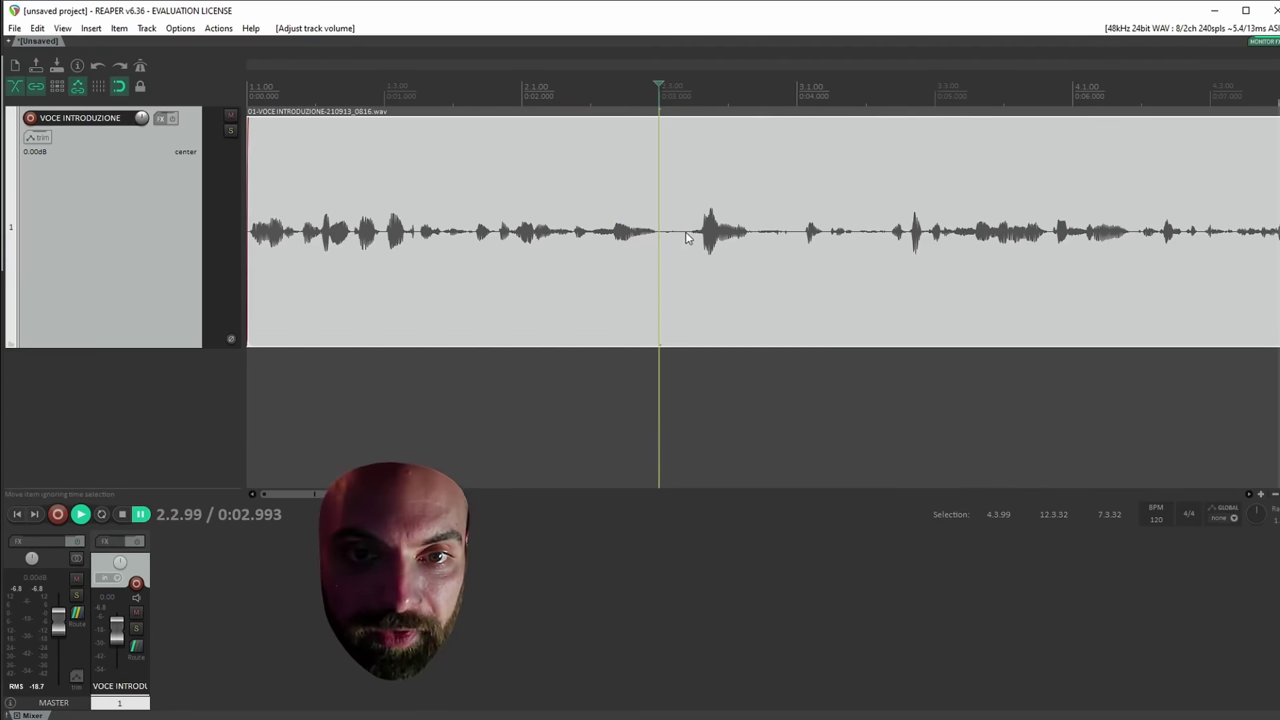
key(s)
click(687, 240)
key(s)
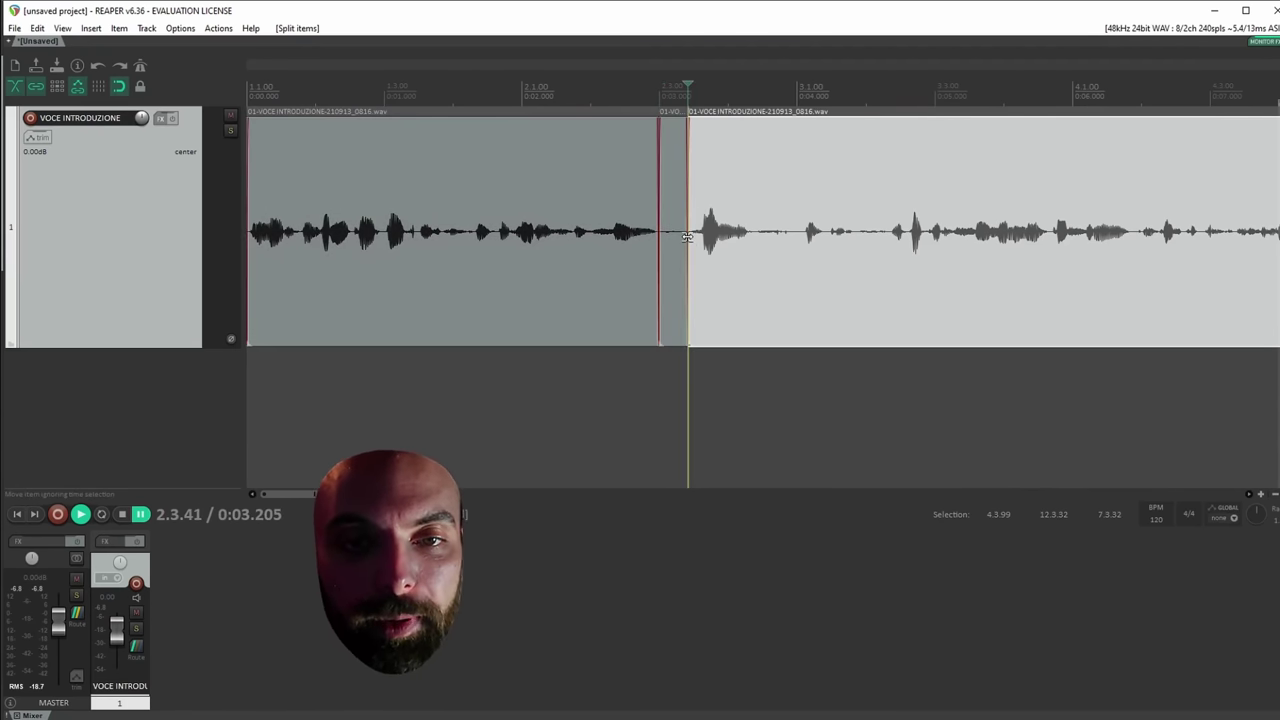
Delete the short silent item between the two splits without ripple editing, undo the deletion, and reselect the item.
scroll(692, 237, up, 3)
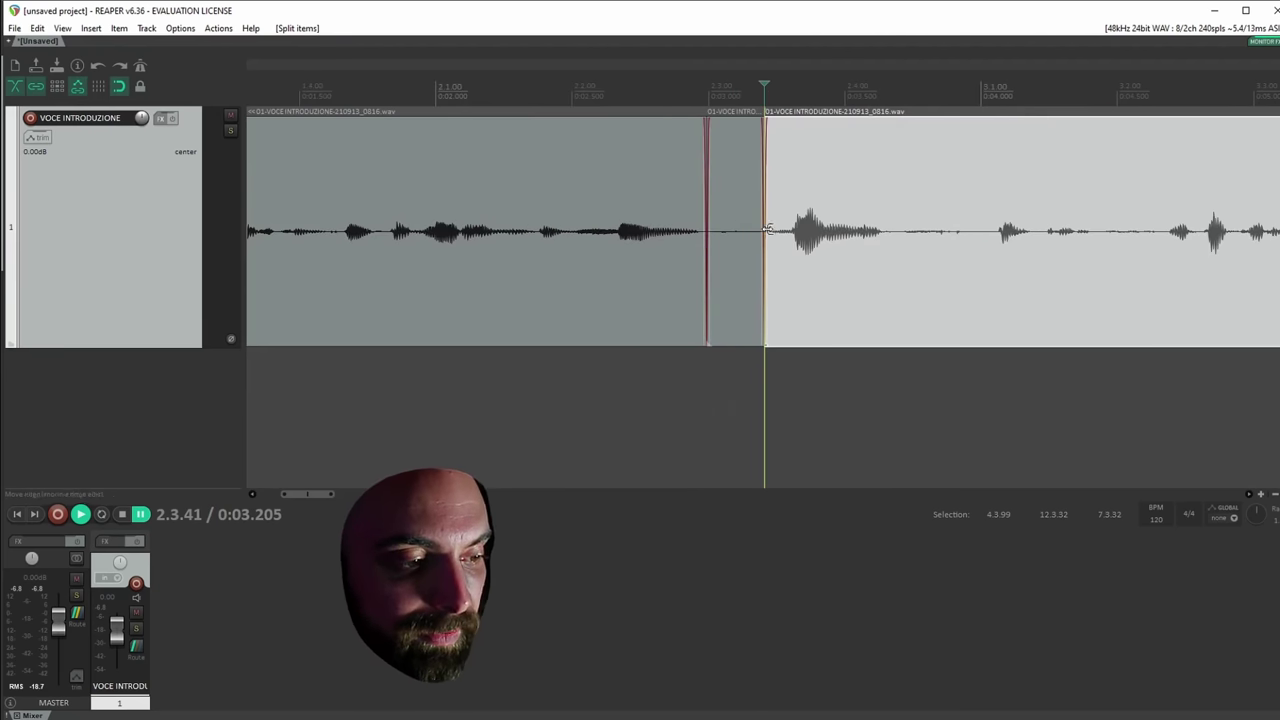
click(735, 234)
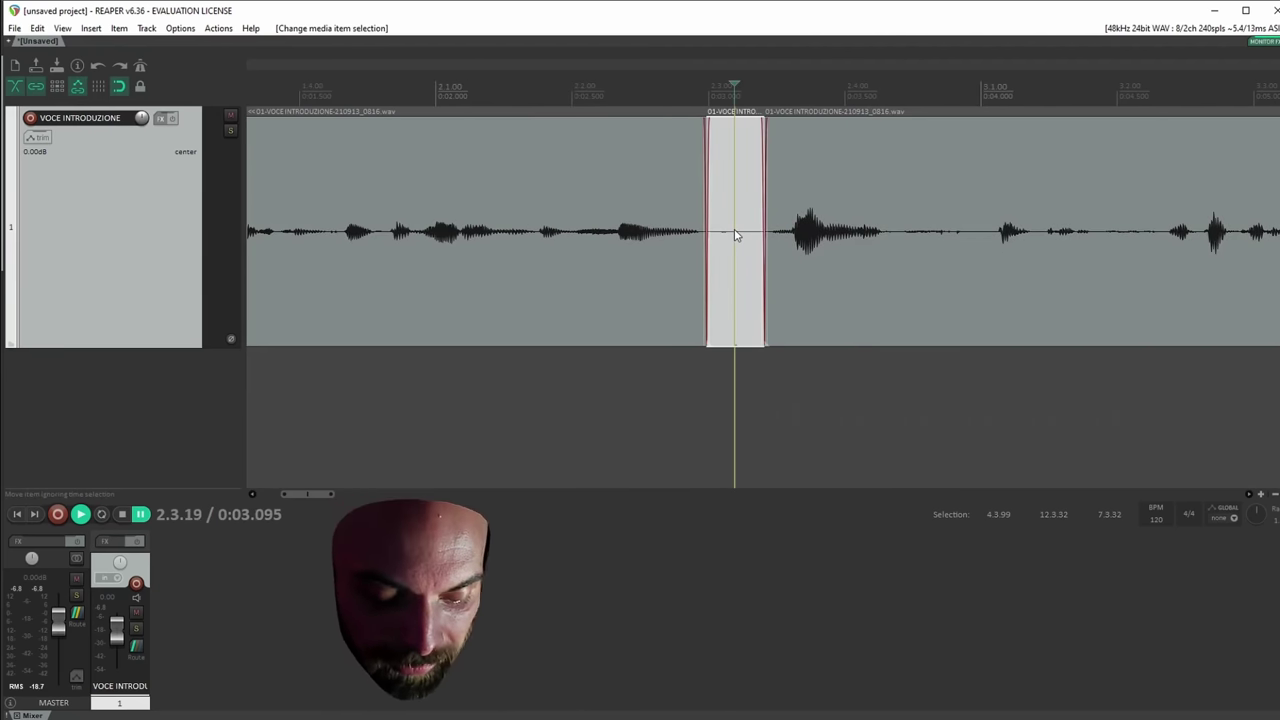
key(Delete)
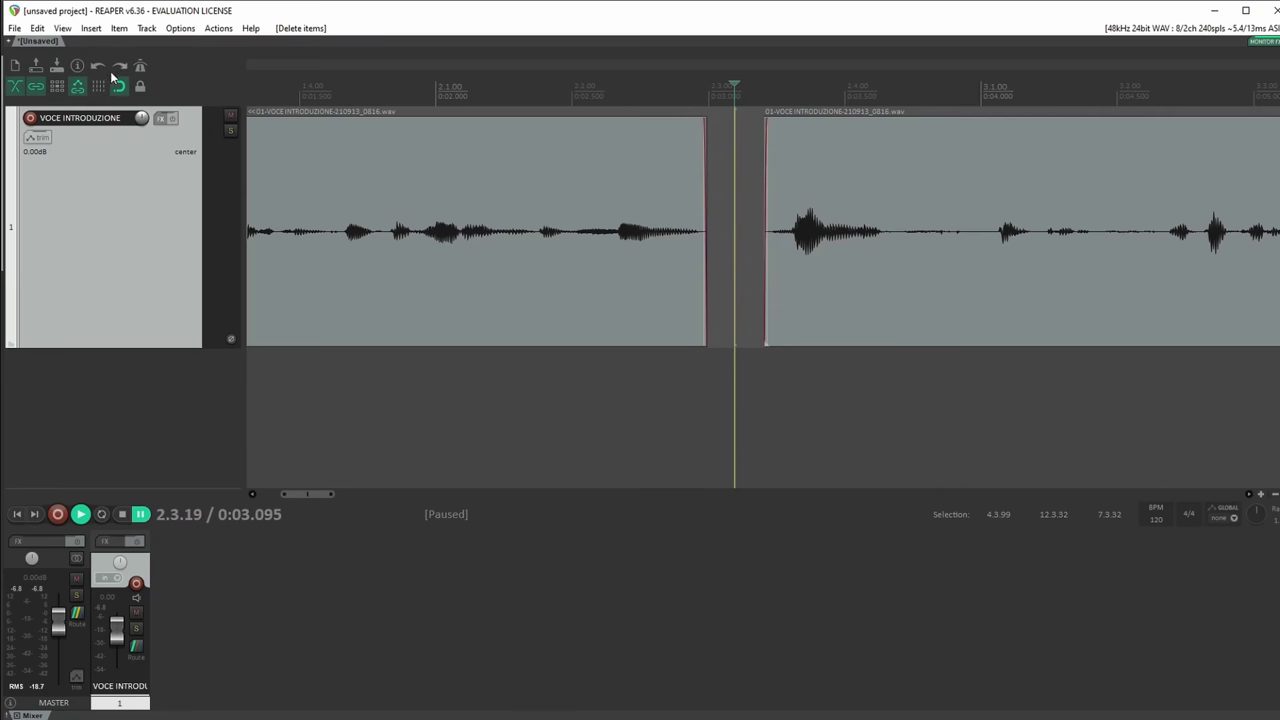
key(ctrl+z)
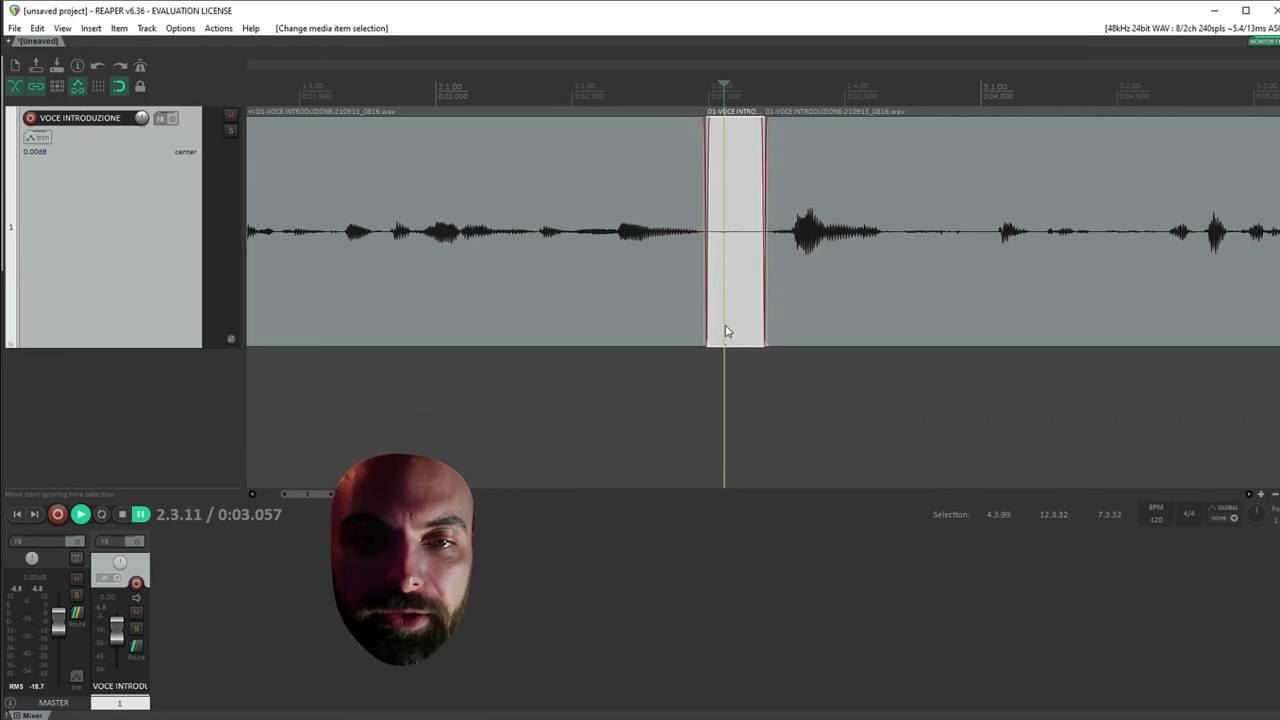
click(733, 295)
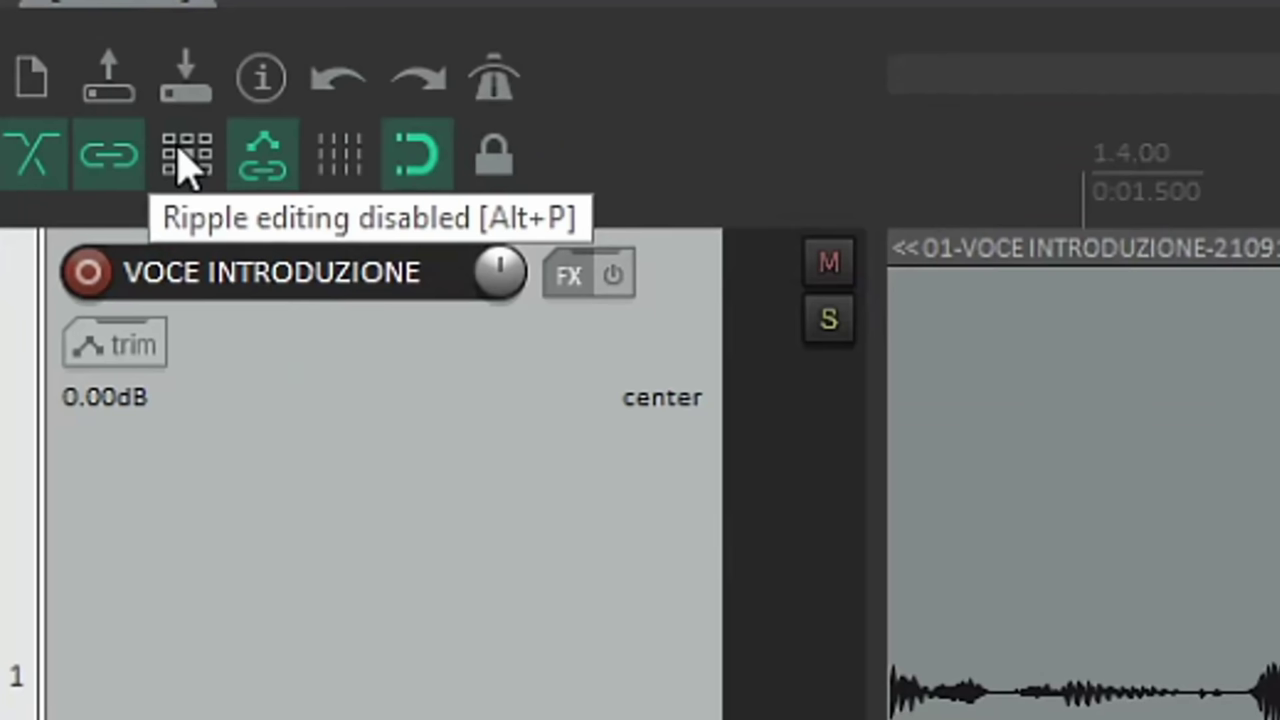
Cycle ripple editing through its per-track, all-tracks and disabled modes, ending on per-track.
click(187, 158)
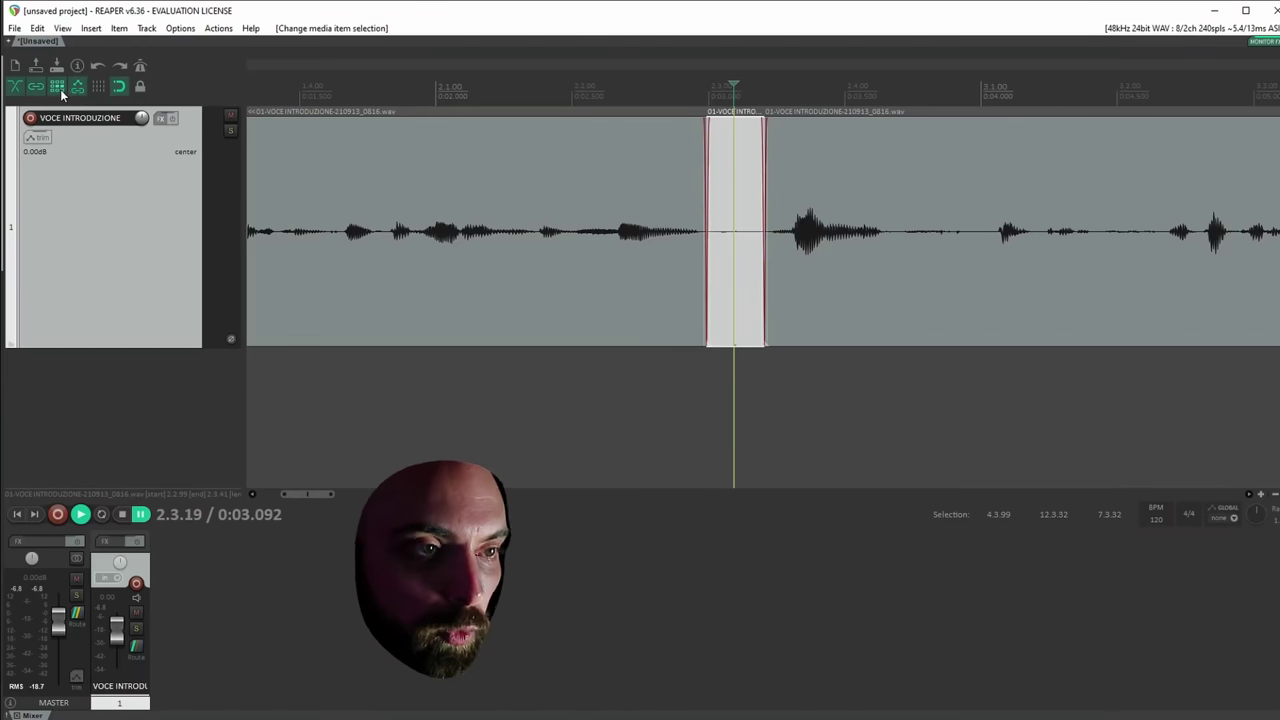
click(58, 88)
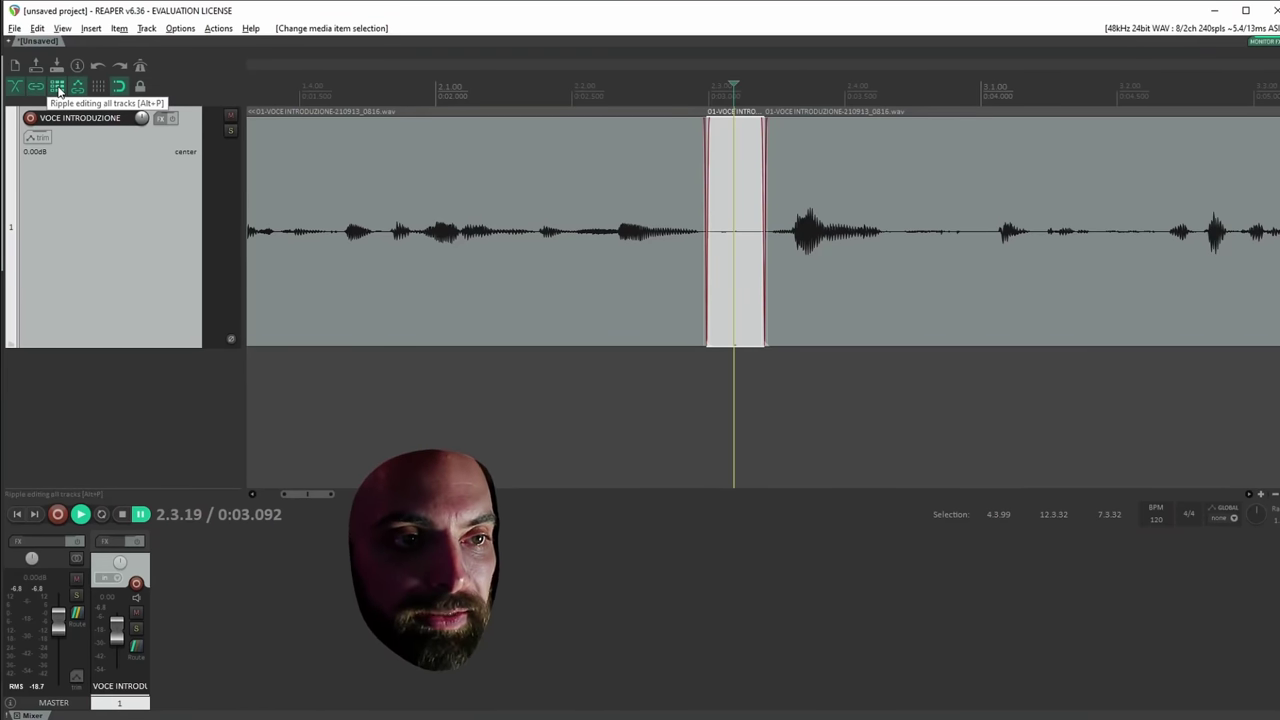
click(58, 88)
click(58, 88)
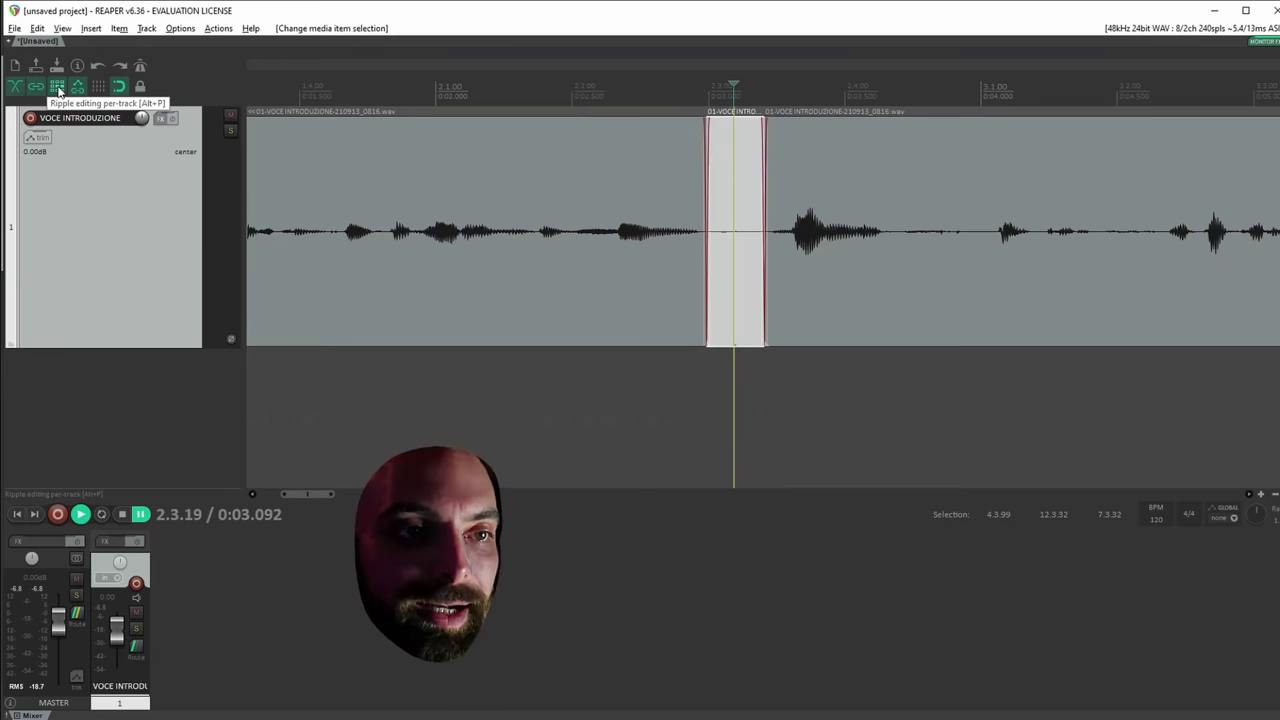
click(58, 88)
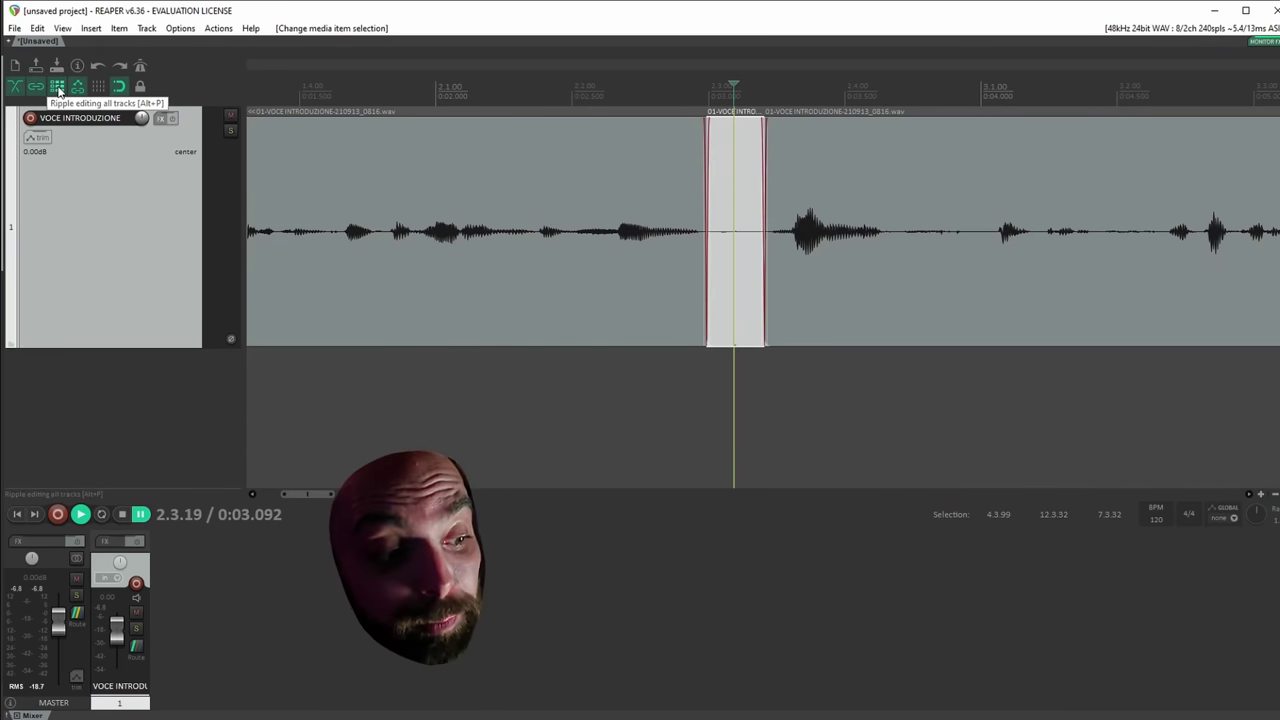
click(58, 88)
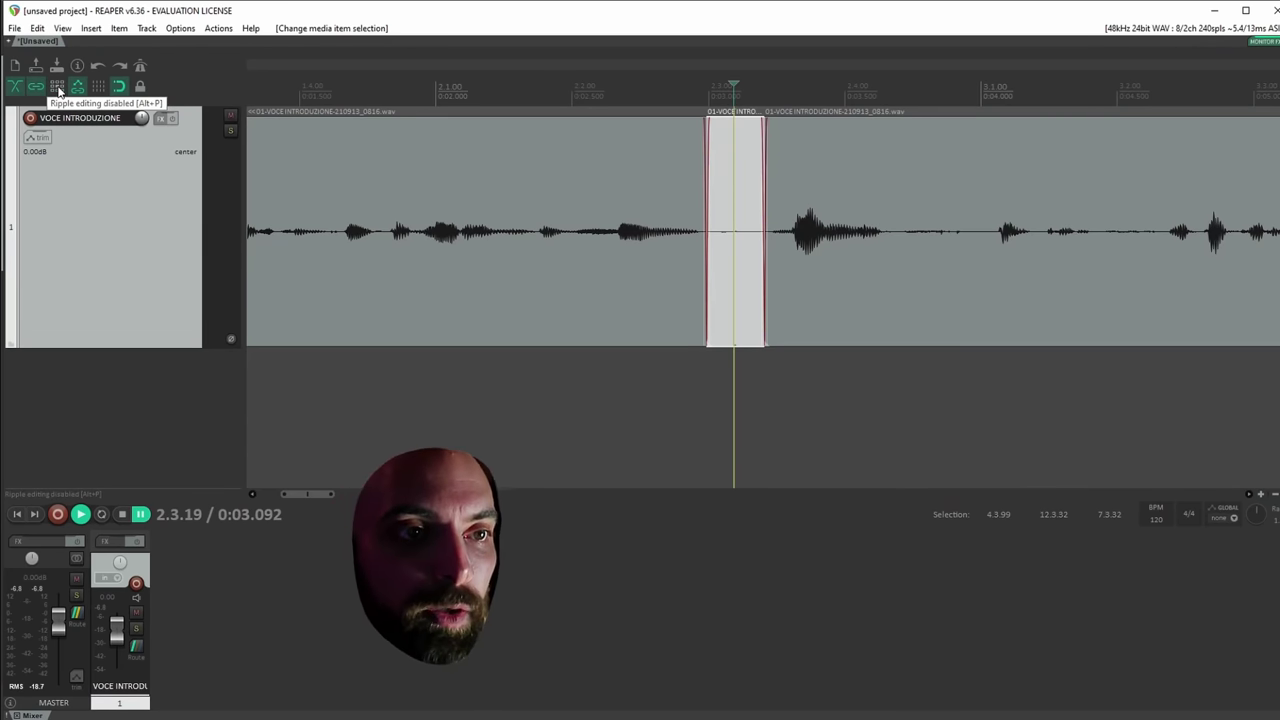
click(58, 88)
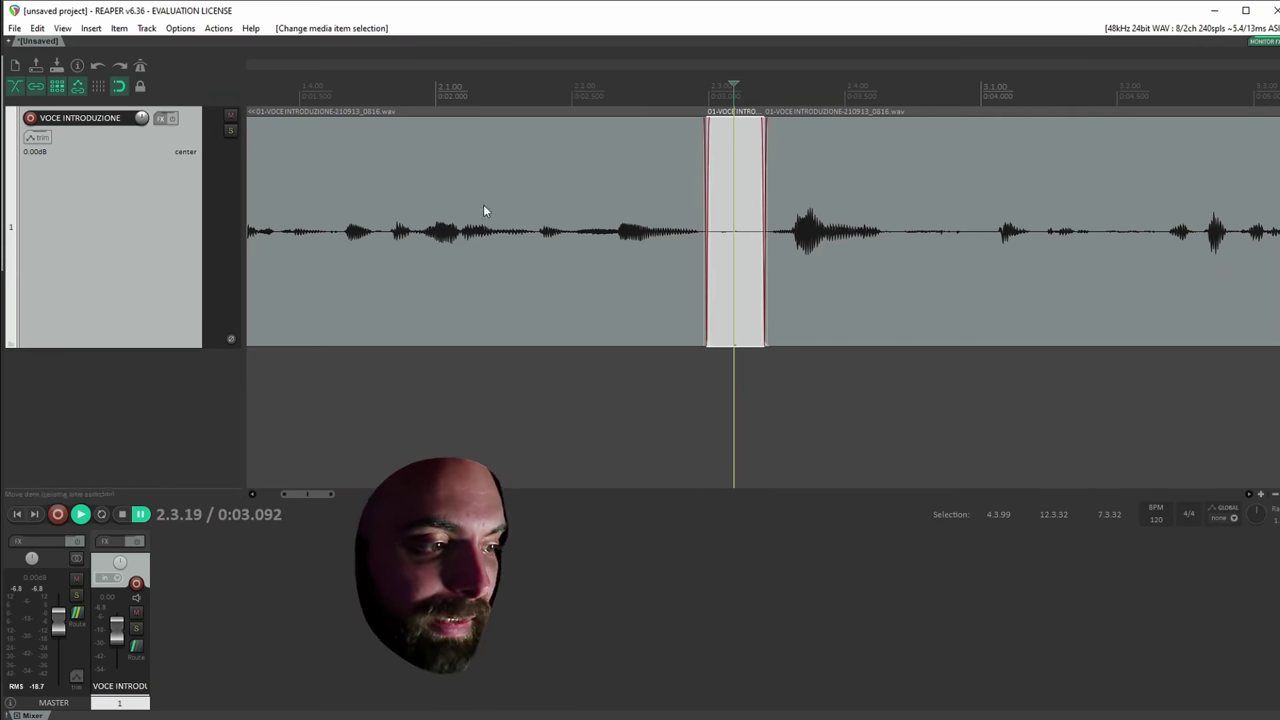
Ripple-delete the short silent item and place the edit cursor at the join at 2.2.99.
click(729, 232)
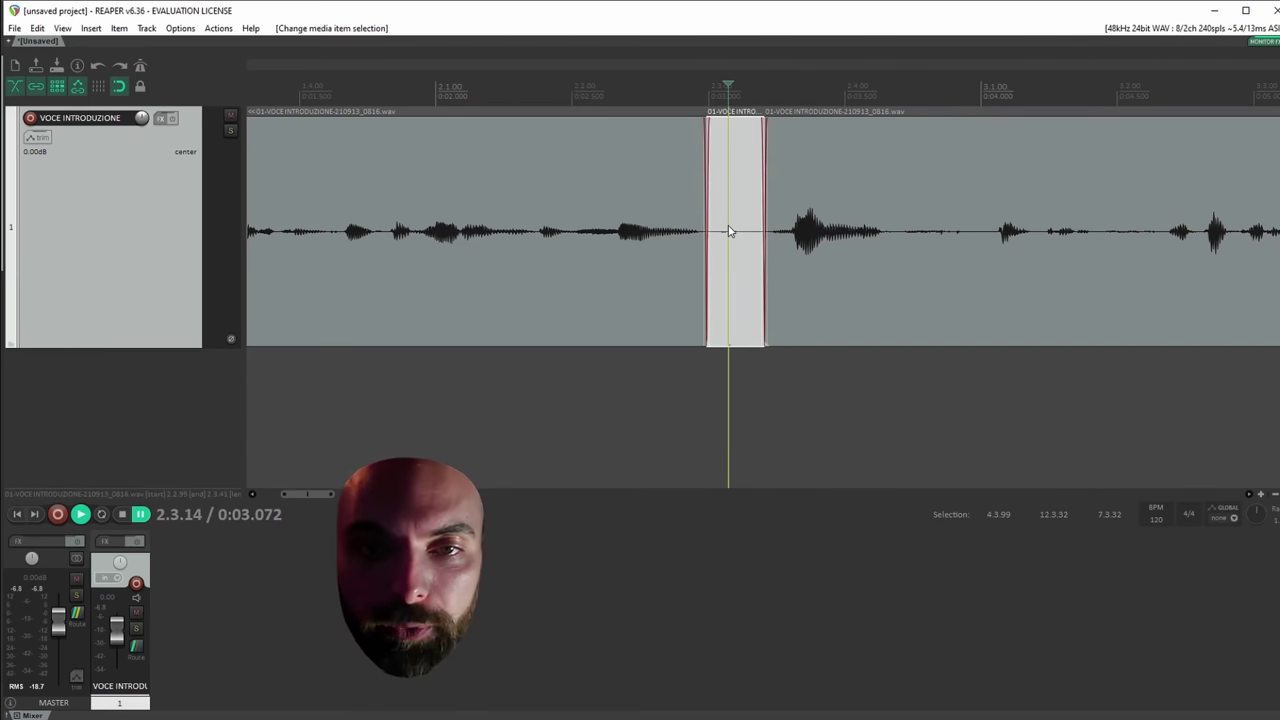
key(Delete)
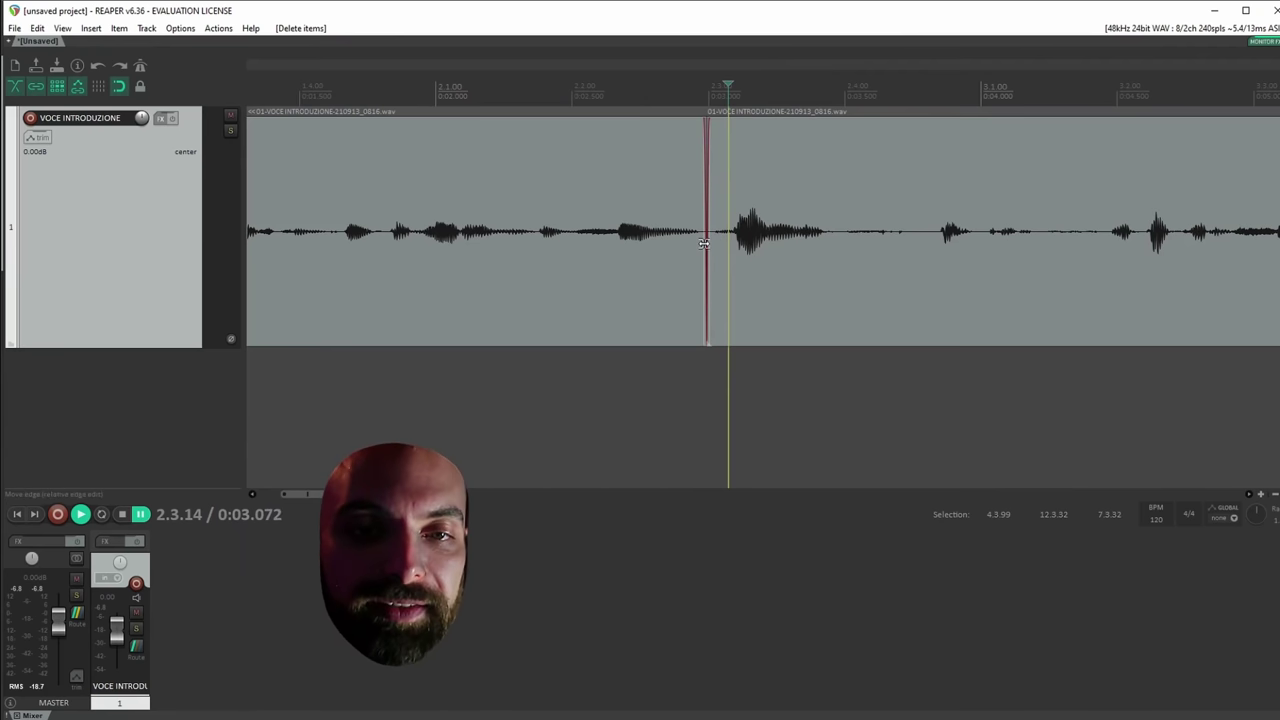
click(709, 251)
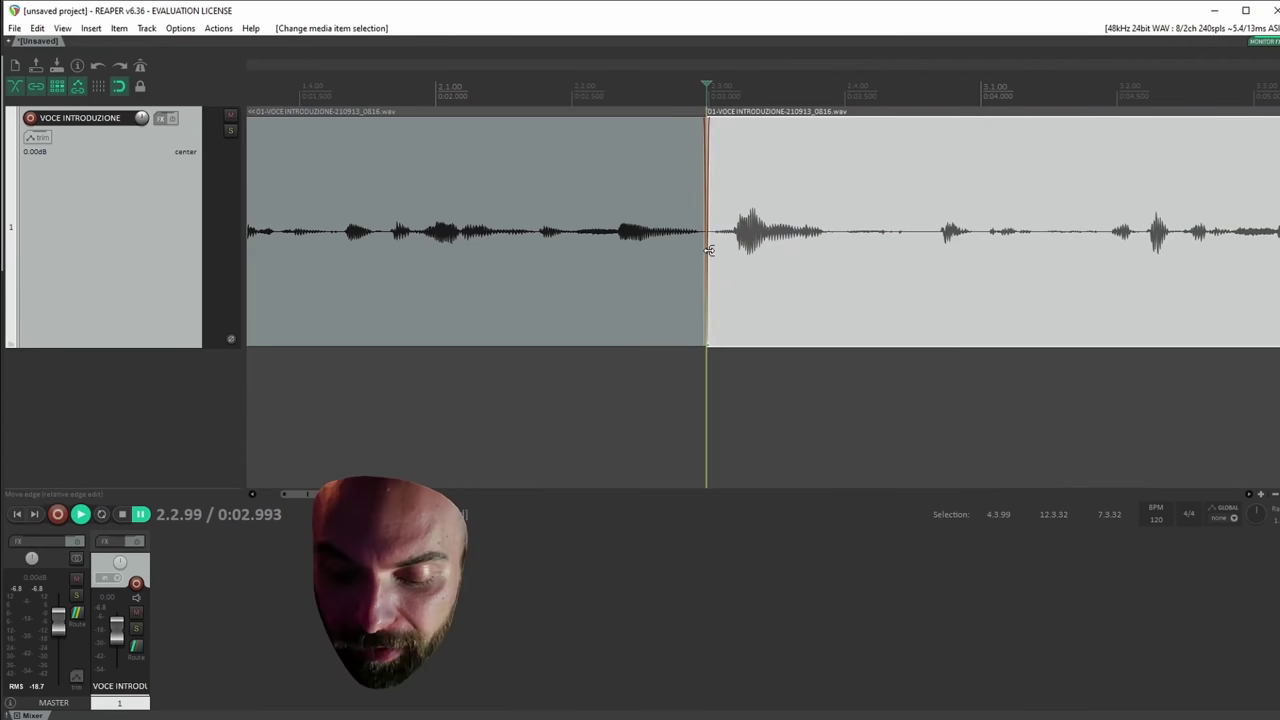
key(space)
Split the voice item at 2.3.99 and 2.4.66 and ripple-delete the quiet piece between the splits.
click(843, 238)
key(s)
click(935, 238)
key(s)
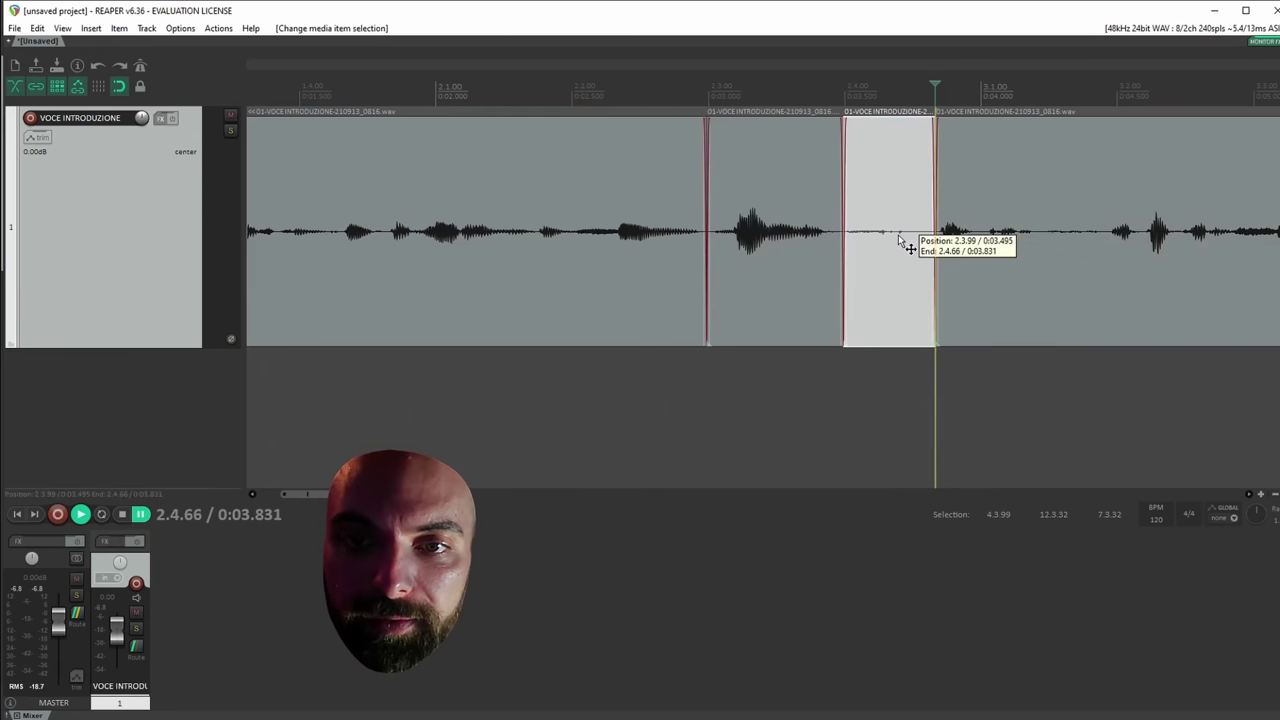
click(898, 240)
key(Delete)
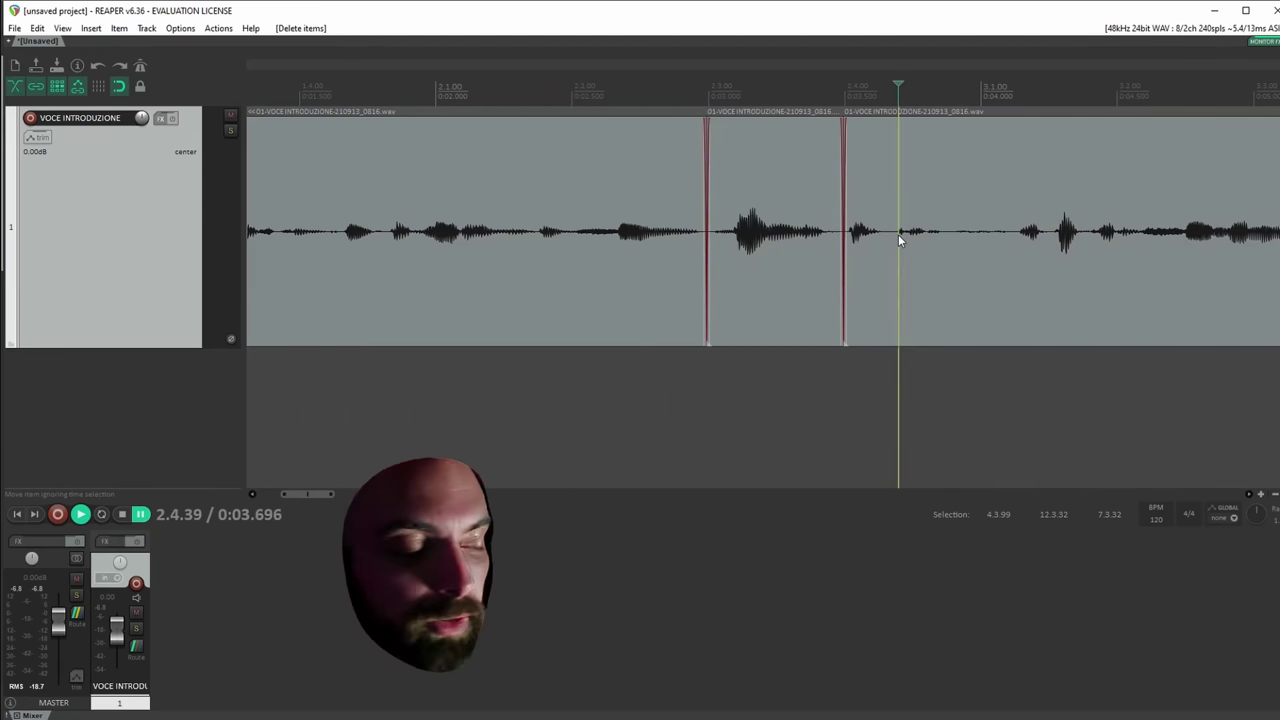
Play the take from just after 2.1.00, pause in the next quiet passage, then split around that passage and ripple-delete it.
scroll(898, 236, down, 3)
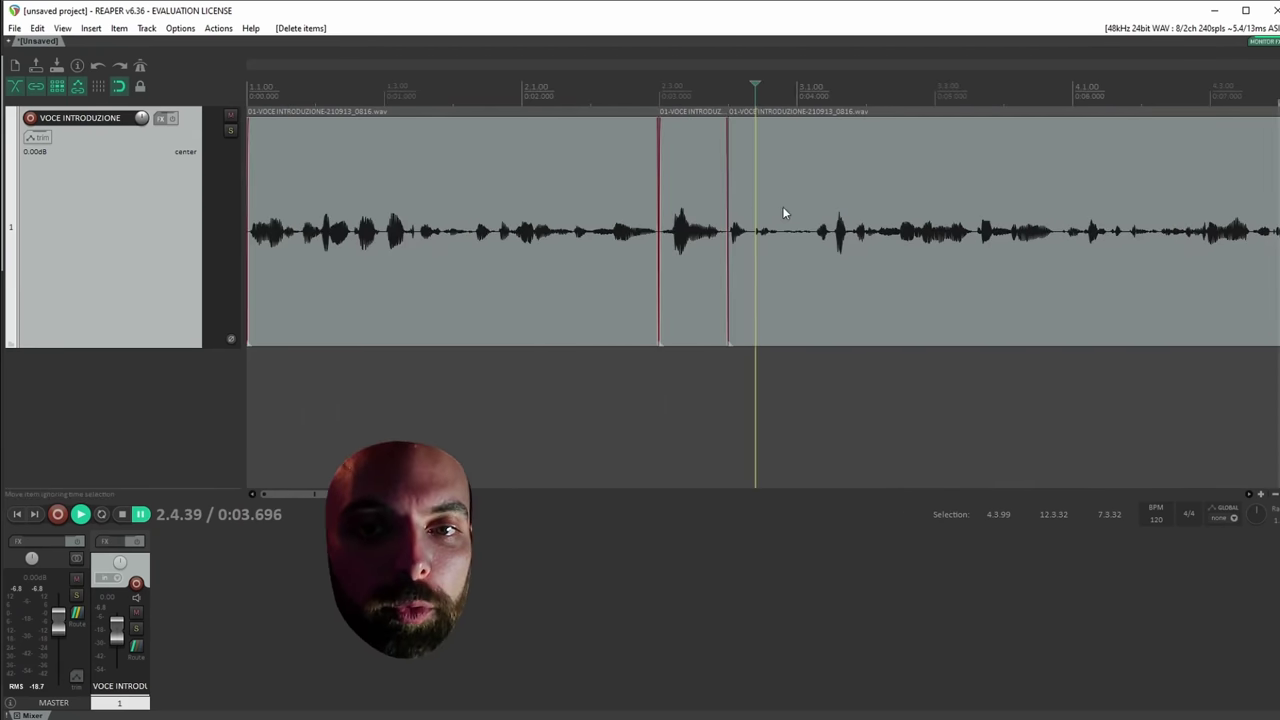
click(551, 232)
key(space)
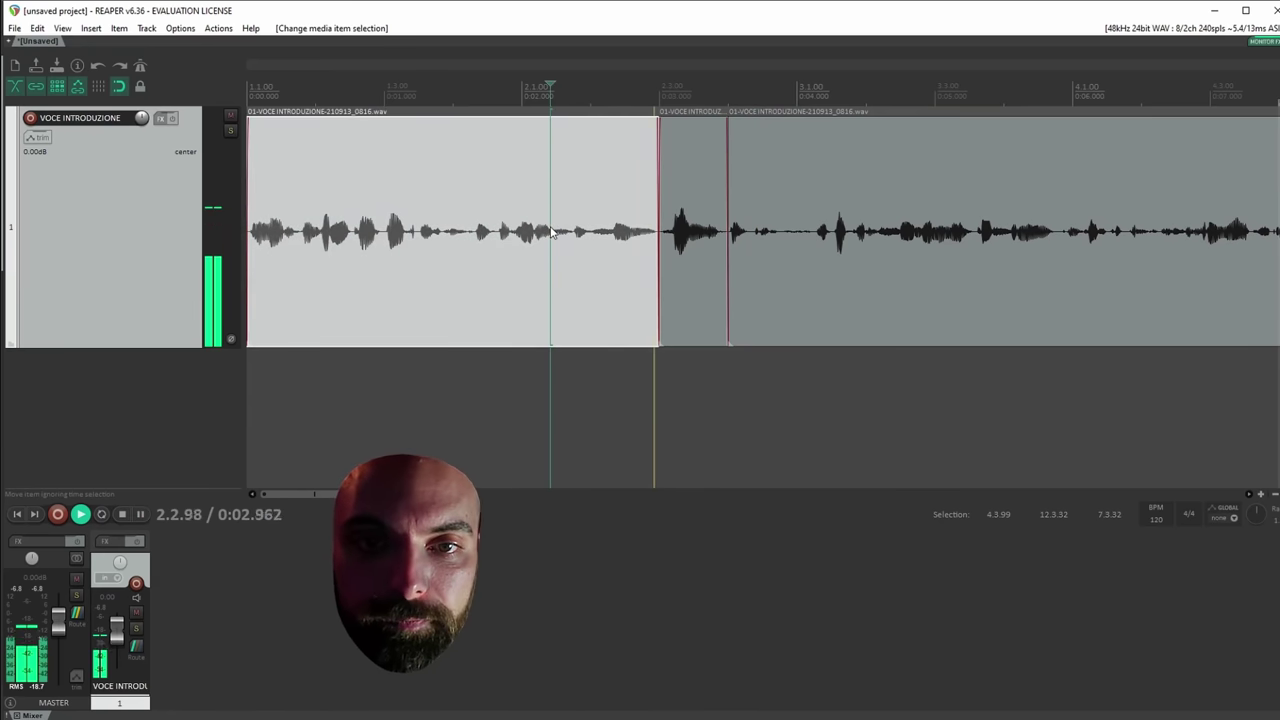
key(ctrl+space)
key(s)
click(815, 241)
key(s)
click(799, 241)
key(Delete)
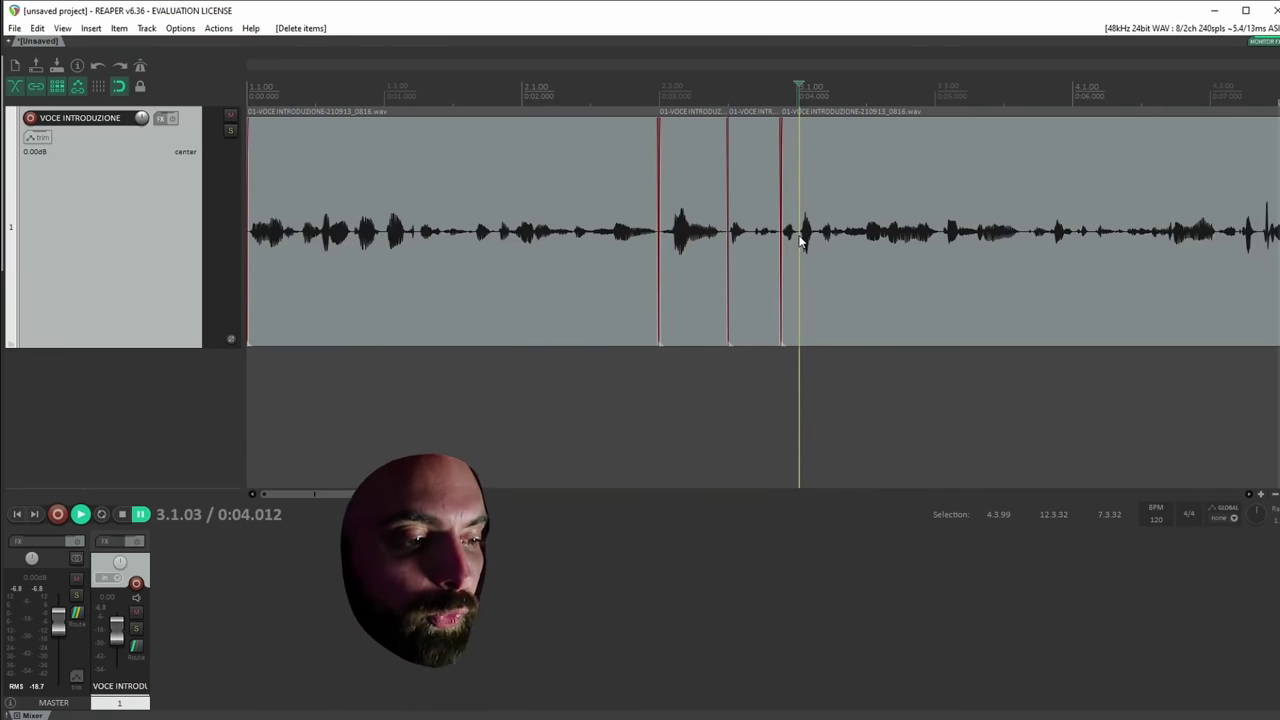
Change the ripple editing mode and select the short voice item around 2.4.48.
scroll(935, 243, down, 3)
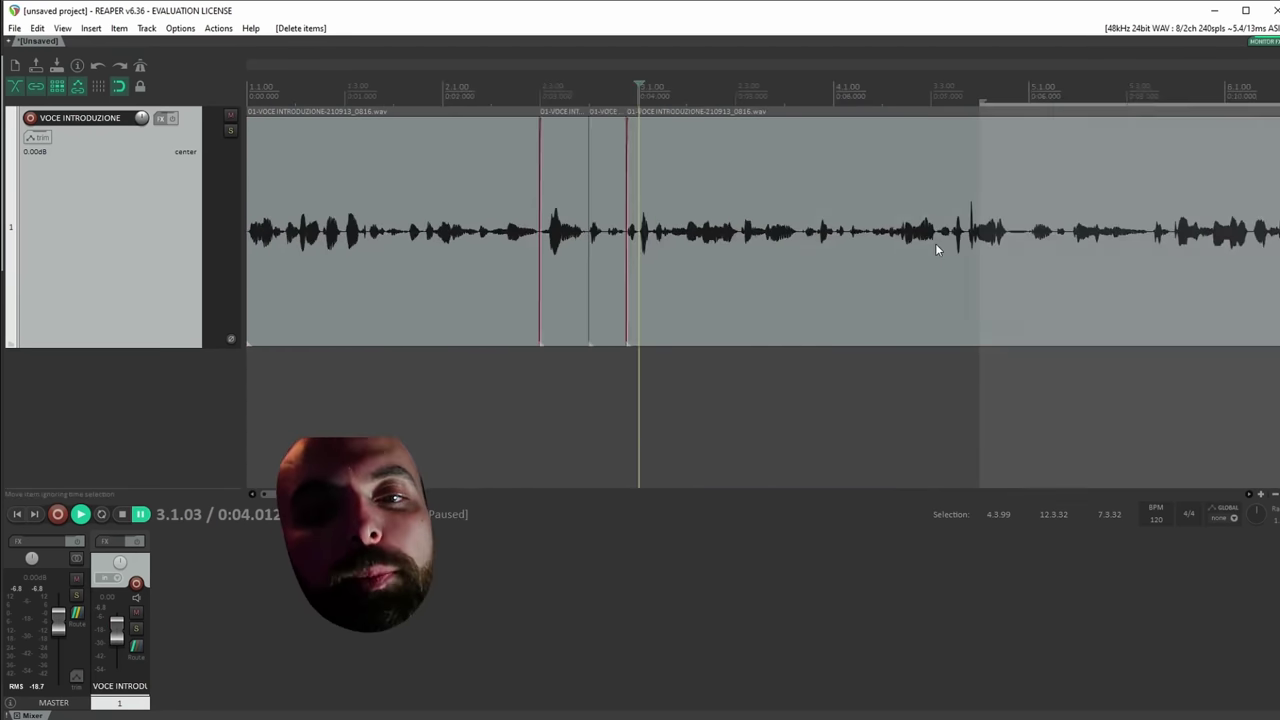
click(57, 87)
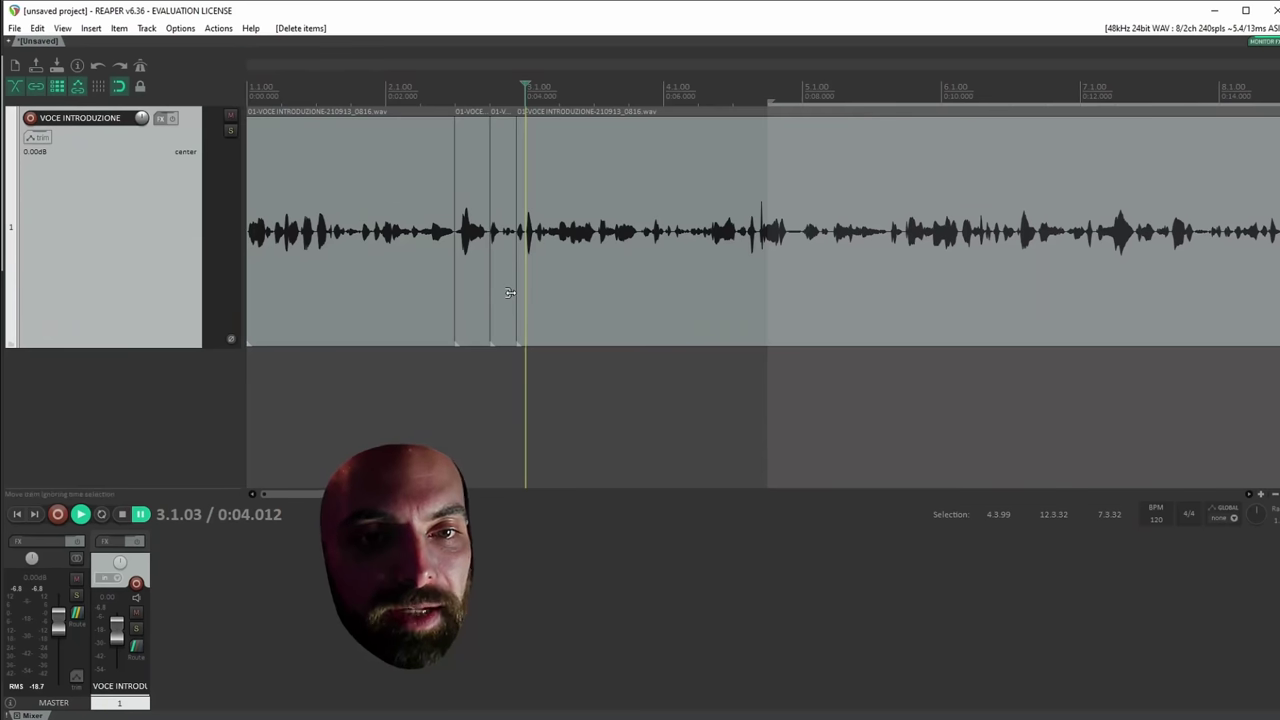
click(57, 87)
click(505, 256)
scroll(506, 258, down, 2)
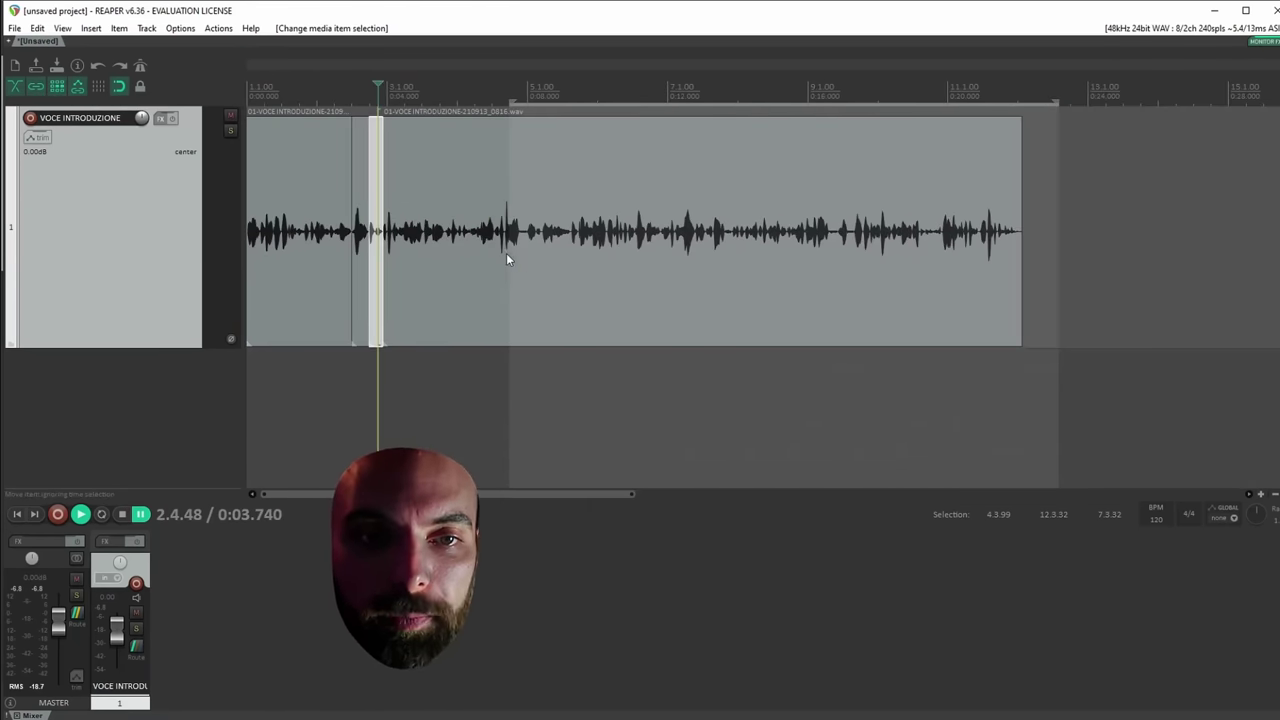
Launch the Splice app and add the loop ML_Loop_Chords_Organ_Extra39_120_C#_Minor.wav to a new track below the voice.
key(super)
text(spli)
key(Return)
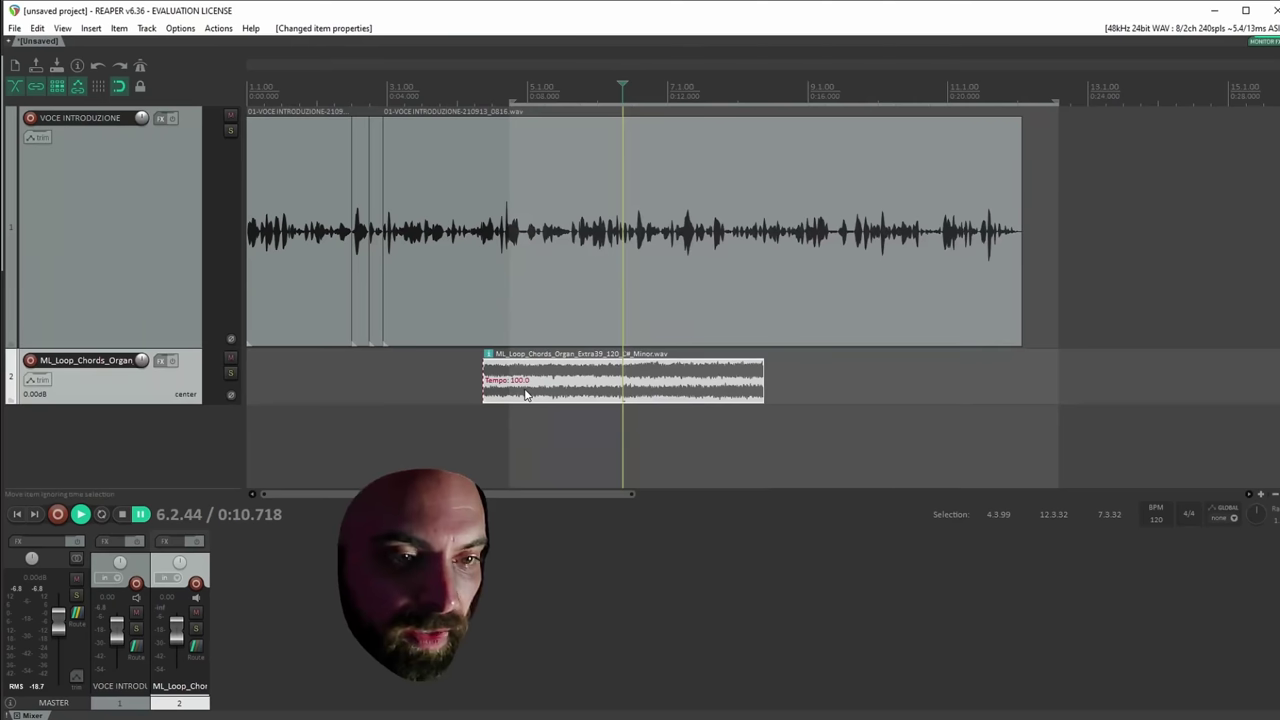
Move the organ loop on the second track to about 11.4.73, near the end of the voice recording.
scroll(505, 390, down, 1)
drag(418, 382, 795, 382)
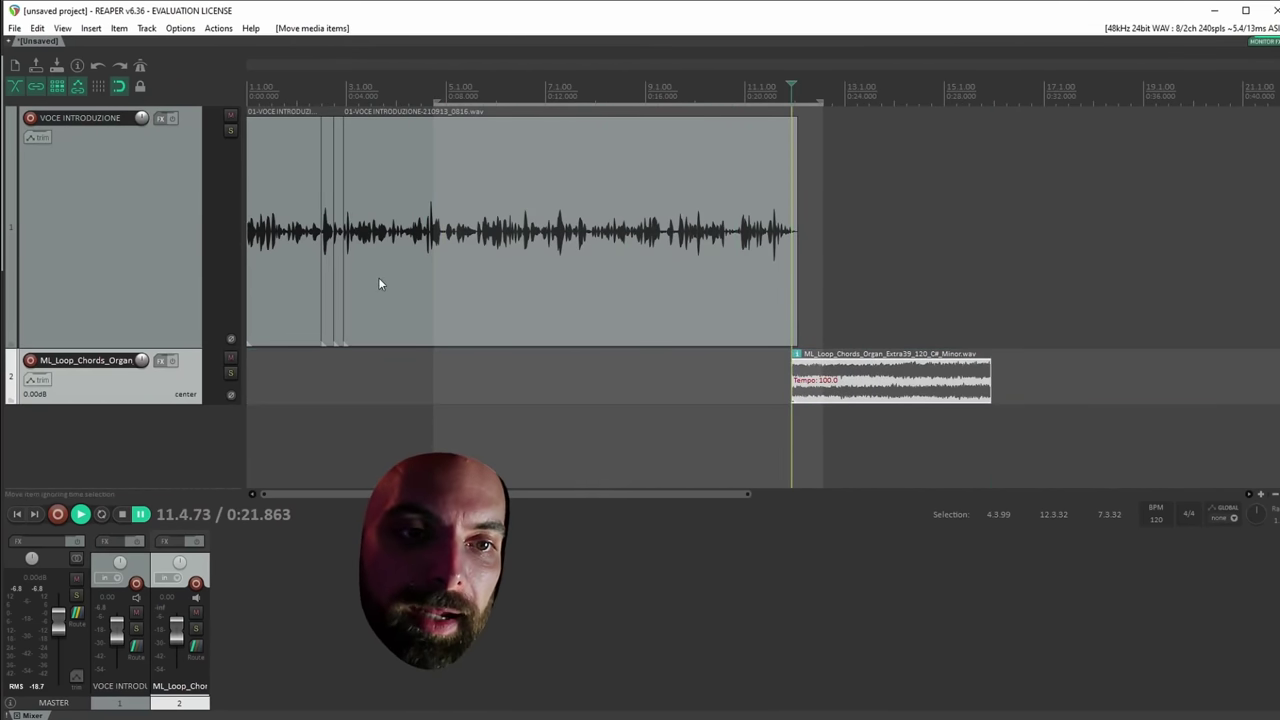
Split the voice item at 4.4.63 and at the end of the pause near 5.1.00, and select the quiet piece between the splits.
click(338, 262)
scroll(371, 252, up, 2)
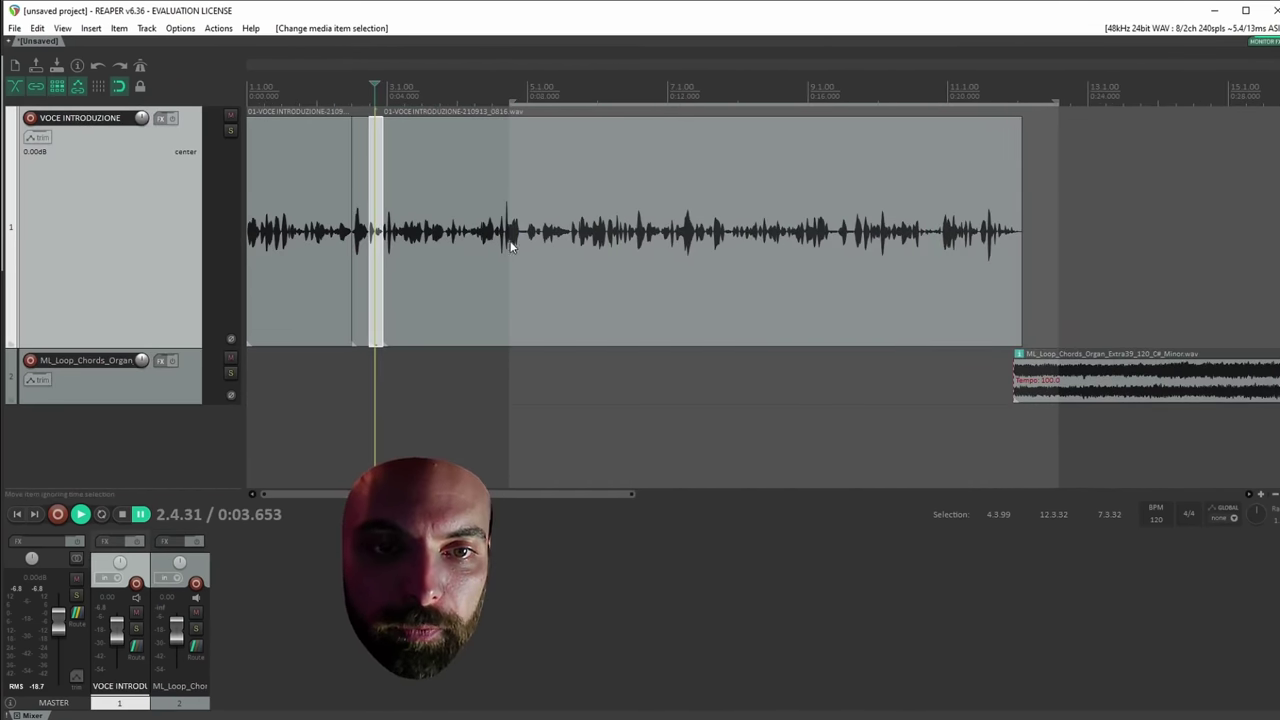
click(523, 246)
scroll(523, 246, up, 3)
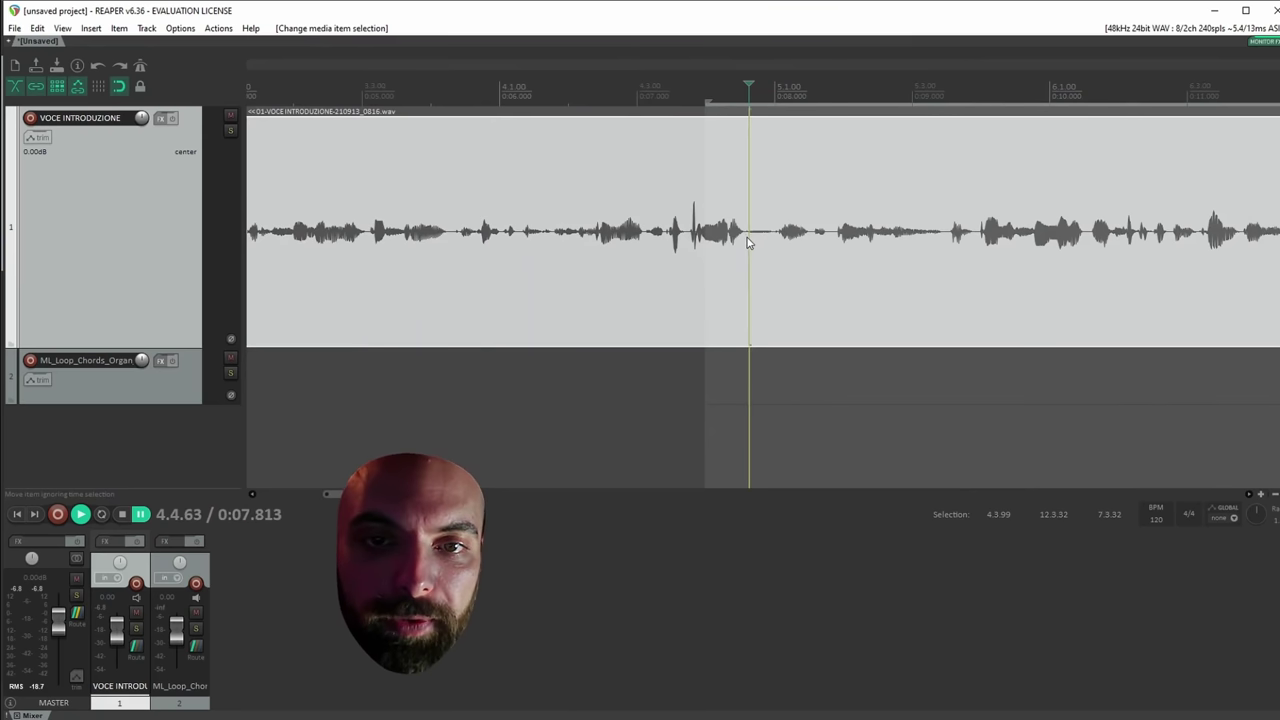
key(s)
click(780, 243)
key(s)
click(762, 245)
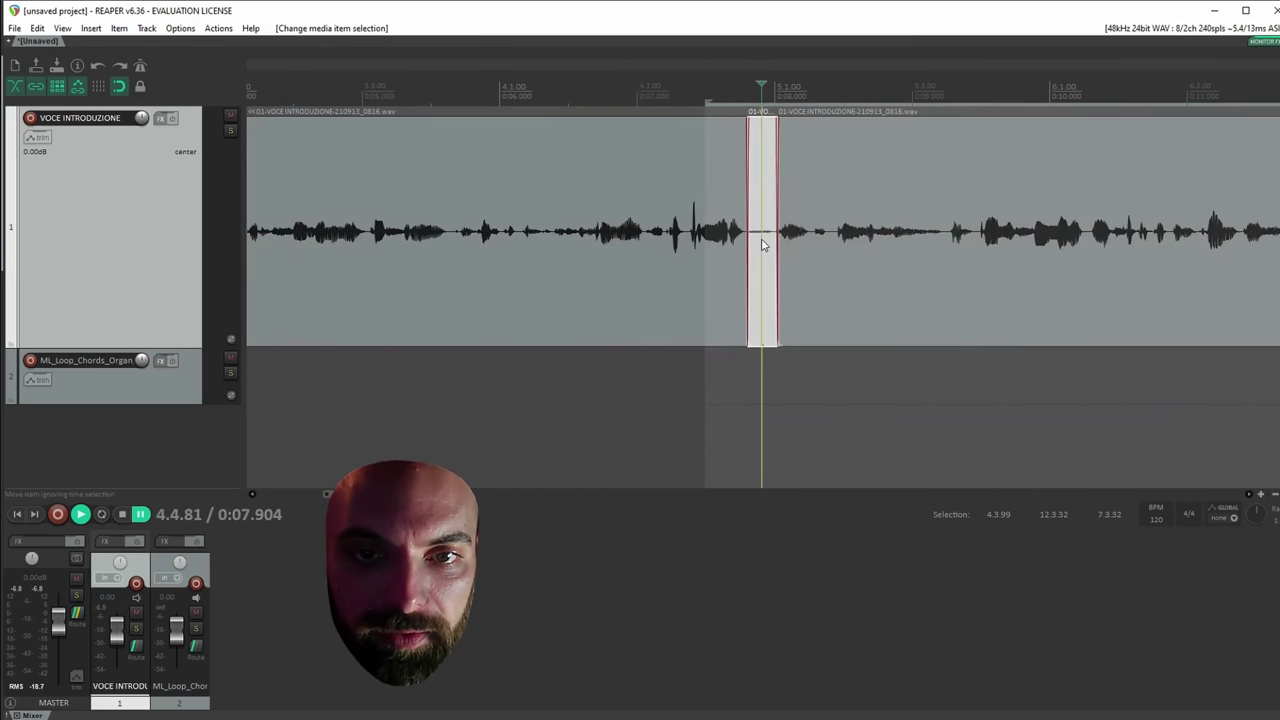
Ripple-delete the quiet piece first on the voice track only and, after undoing that, across all tracks, undoing this deletion as well.
scroll(790, 255, down, 4)
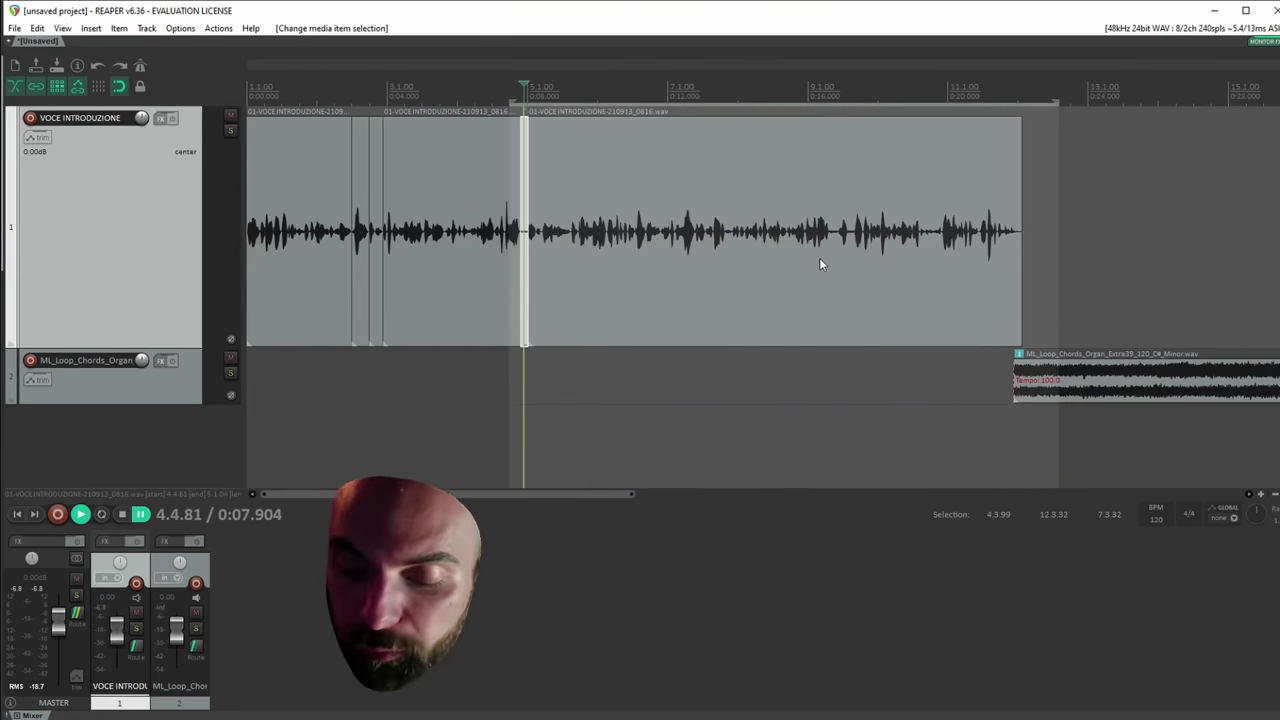
key(Delete)
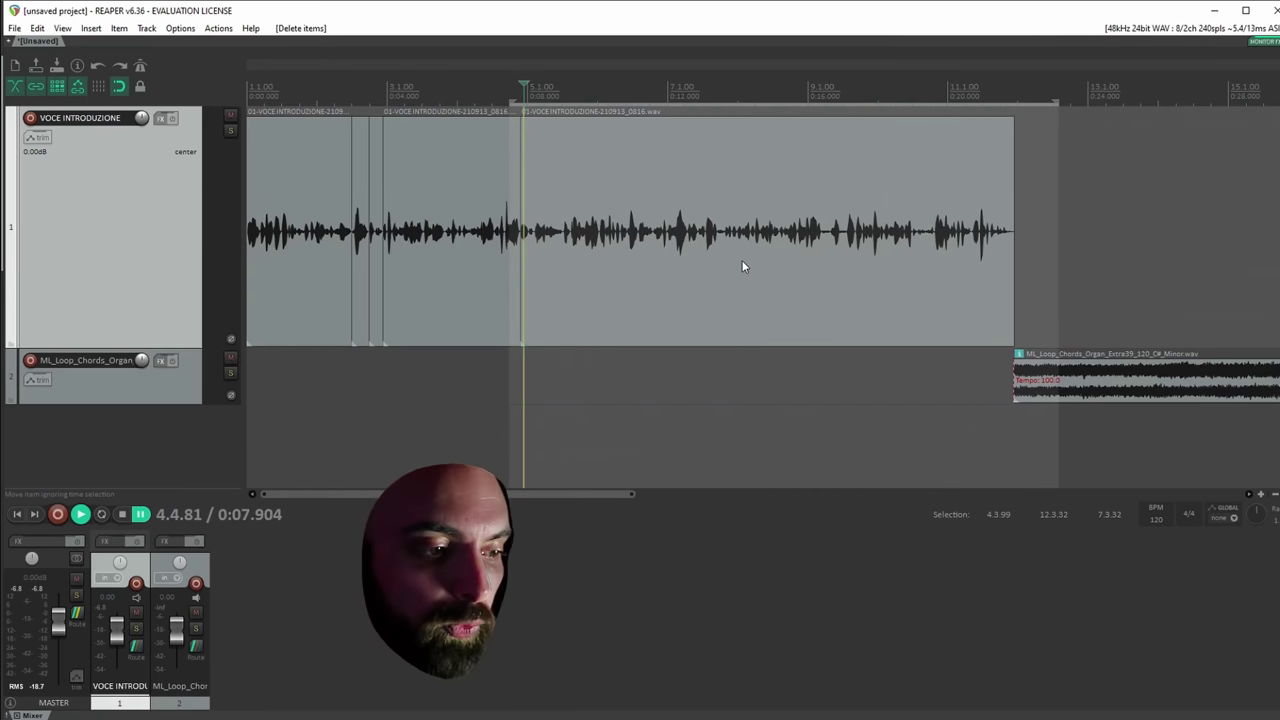
key(ctrl+z)
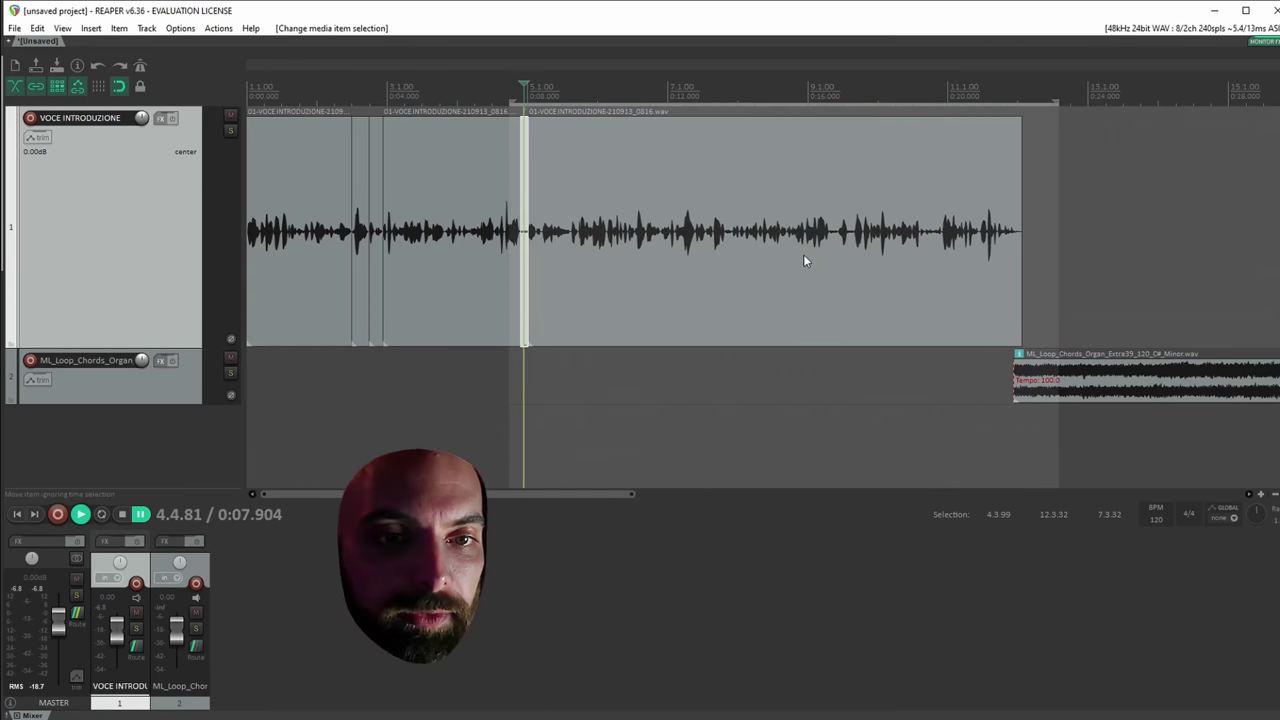
click(525, 314)
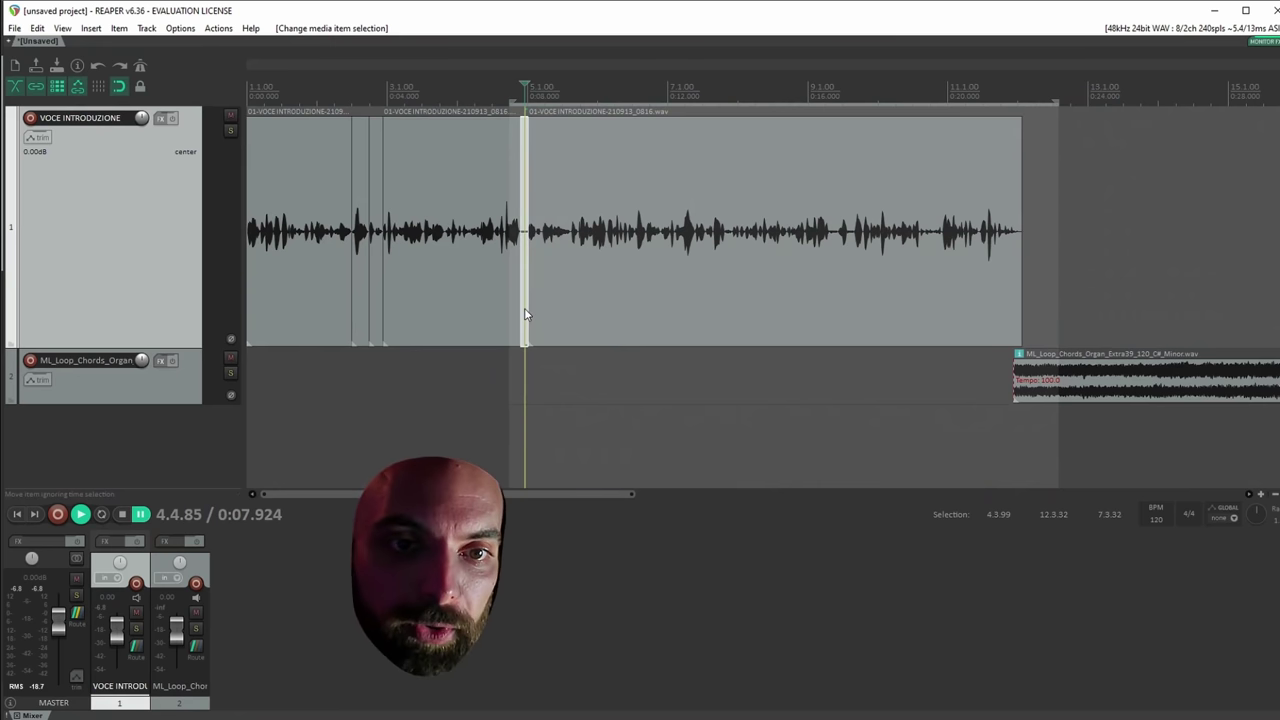
key(Delete)
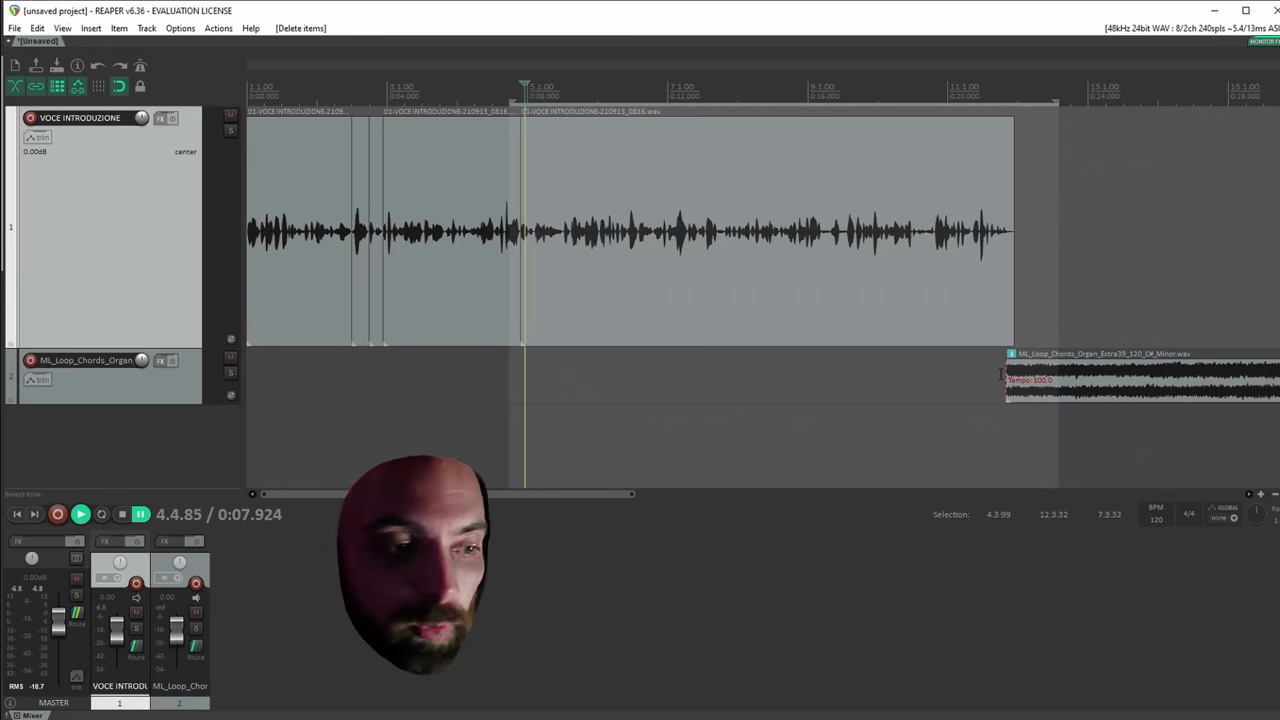
key(ctrl+z)
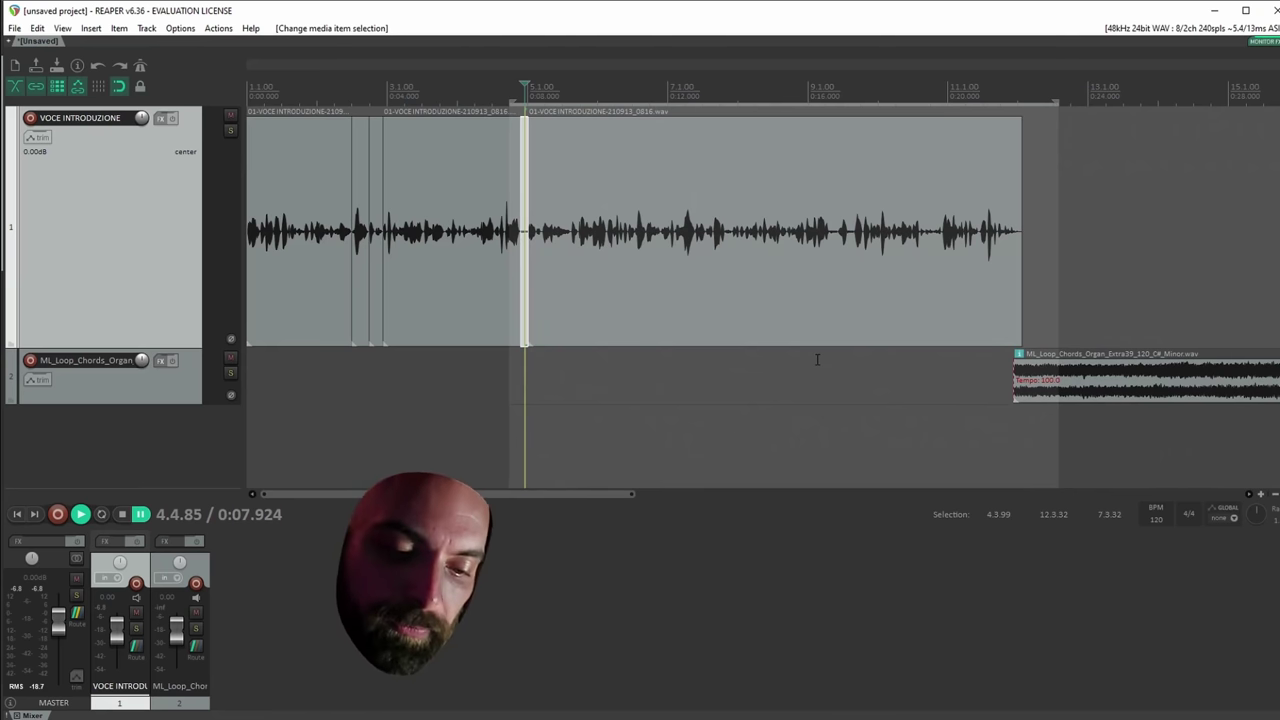
Split the last voice item at about 7.3, cut the section before the split with ripple on all tracks, and undo the cut.
click(716, 273)
key(s)
click(625, 237)
key(ctrl+x)
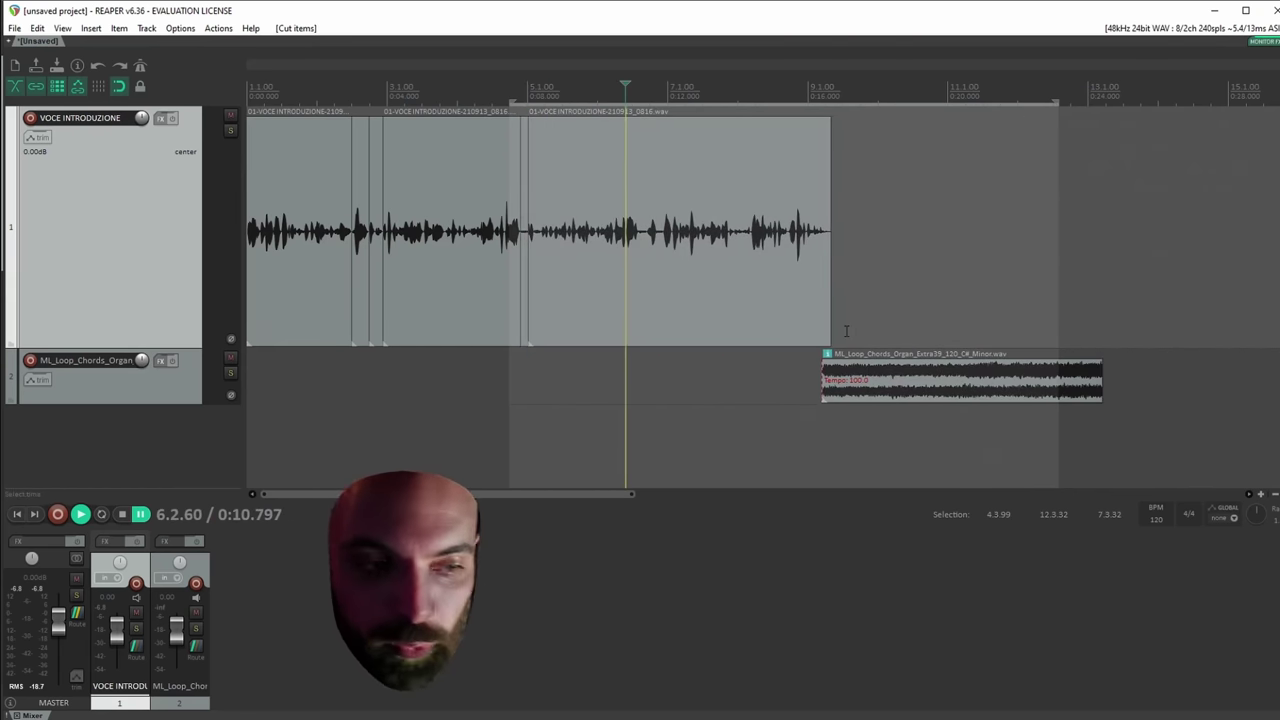
key(ctrl+z)
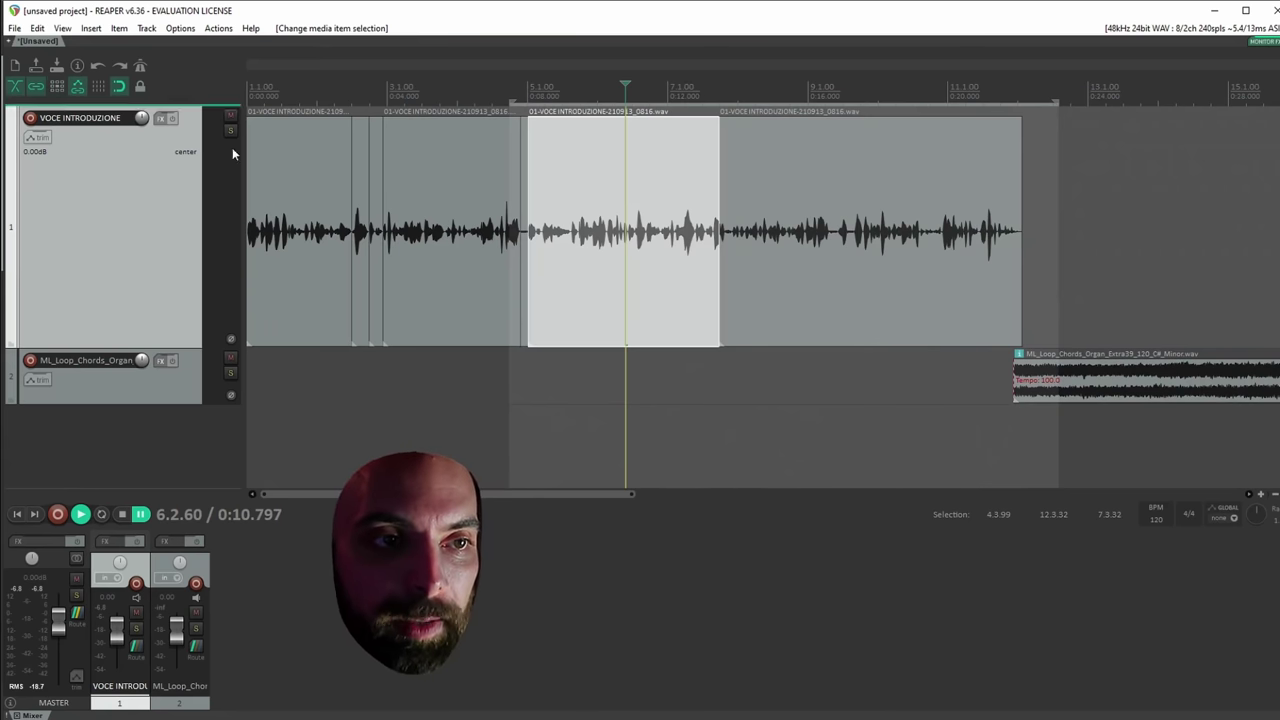
With ripple editing off, delete the section before the 7.3 split, shift the remaining voice and loop earlier by hand, and undo everything.
key(Delete)
drag(745, 262, 590, 270)
drag(1100, 385, 929, 376)
key(ctrl+z)
key(ctrl+z)
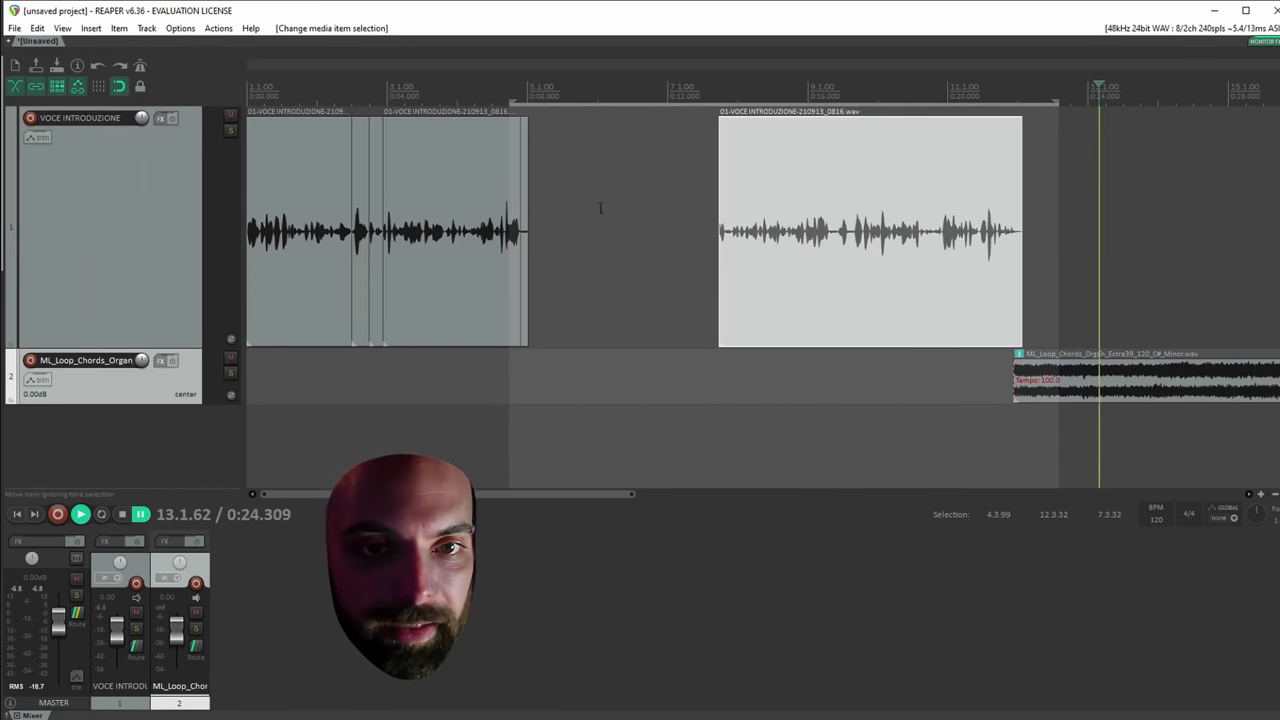
click(760, 238)
key(ctrl+z)
key(ctrl+z)
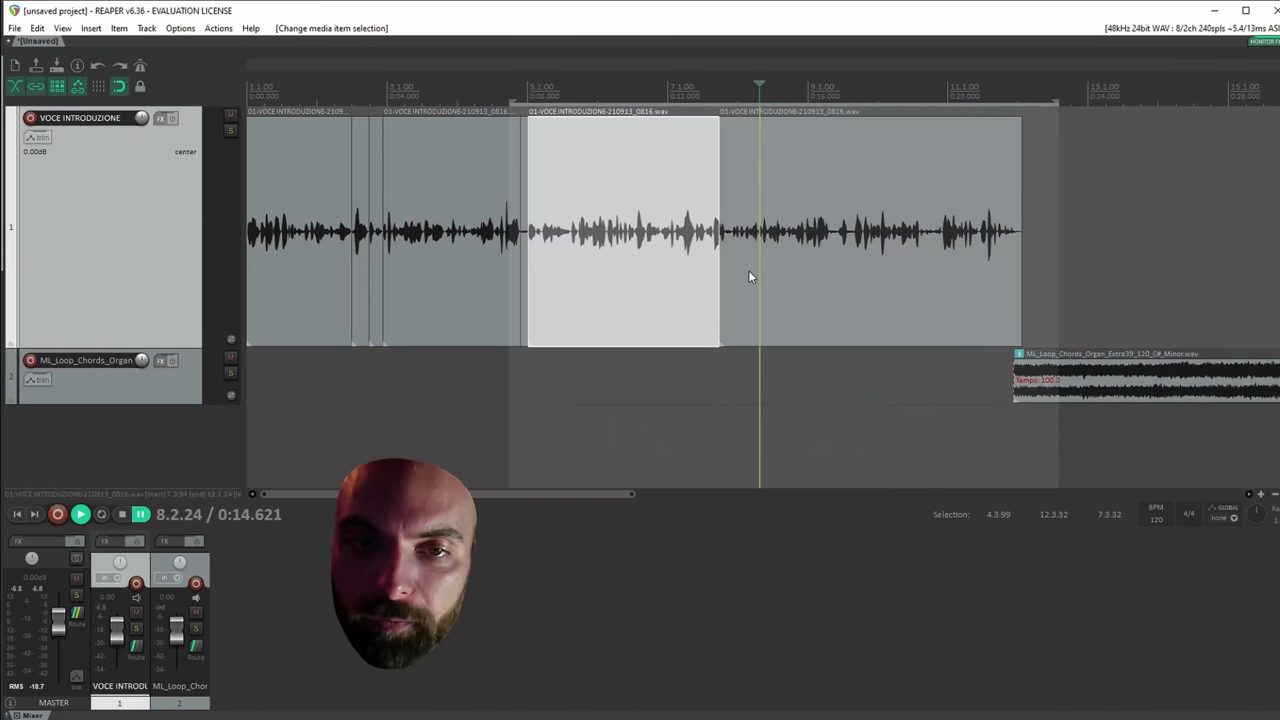
Step back and forth through the edit history until the split near 7.3 is undone but both splits around the quiet piece remain.
key(ctrl+z)
key(ctrl+z)
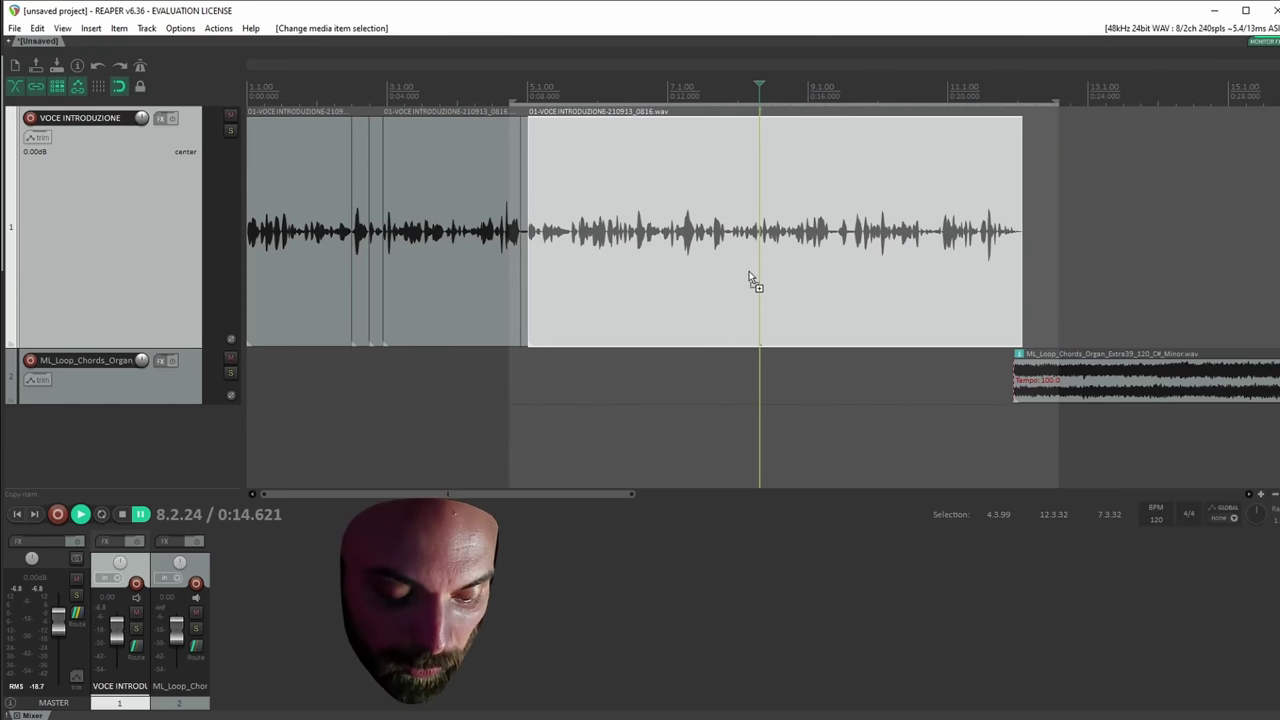
key(ctrl+shift+z)
key(ctrl+z)
key(ctrl+z)
key(ctrl+z)
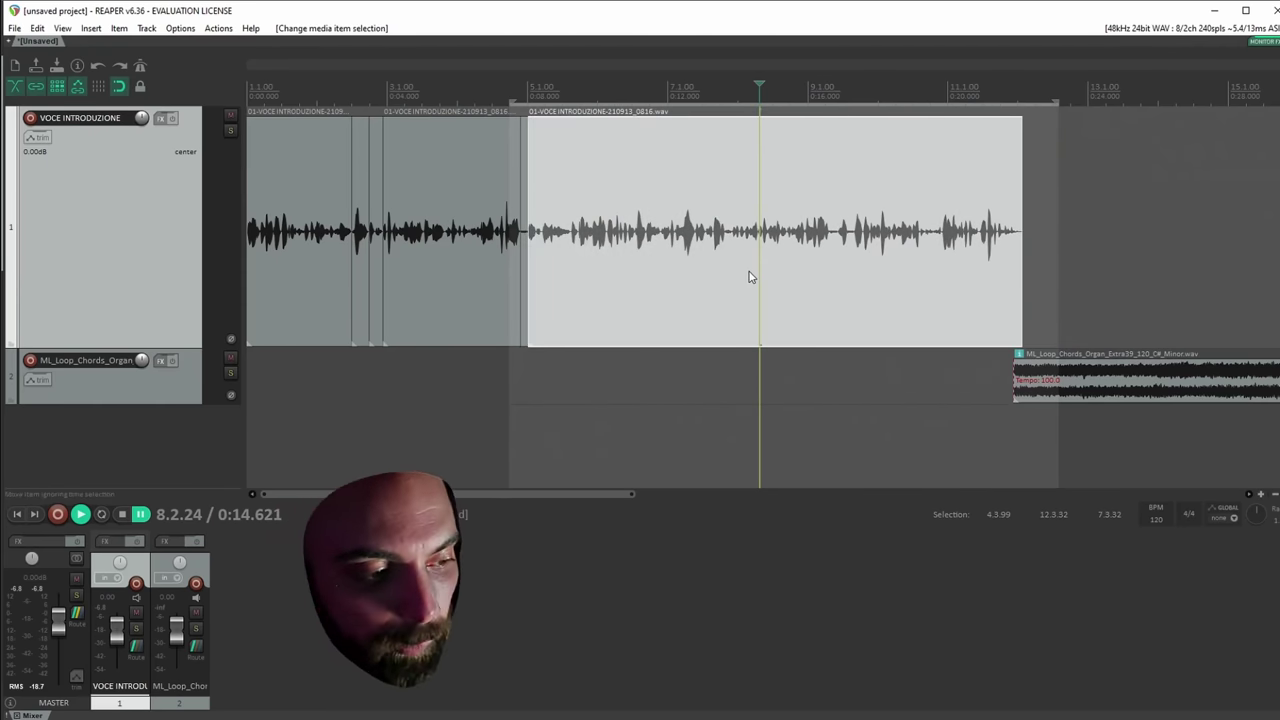
key(ctrl+z)
key(ctrl+shift+z)
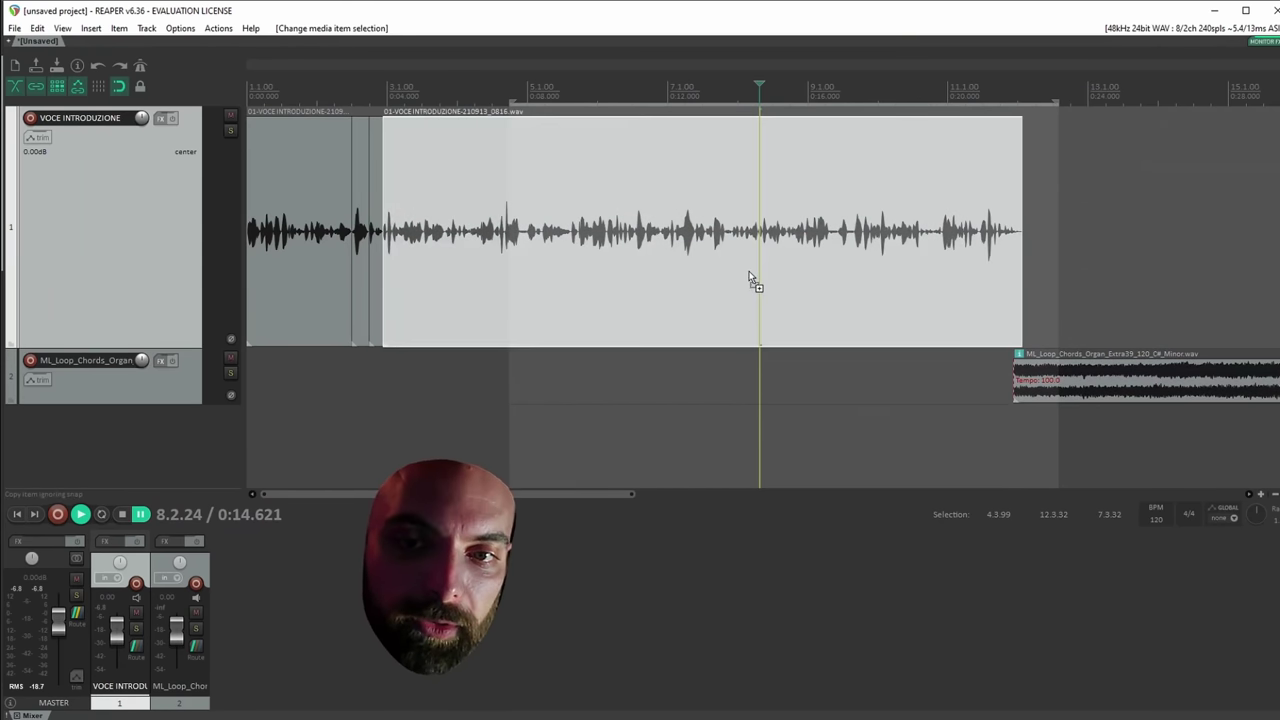
key(ctrl+shift+z)
key(ctrl+shift+z)
key(ctrl+shift+z)
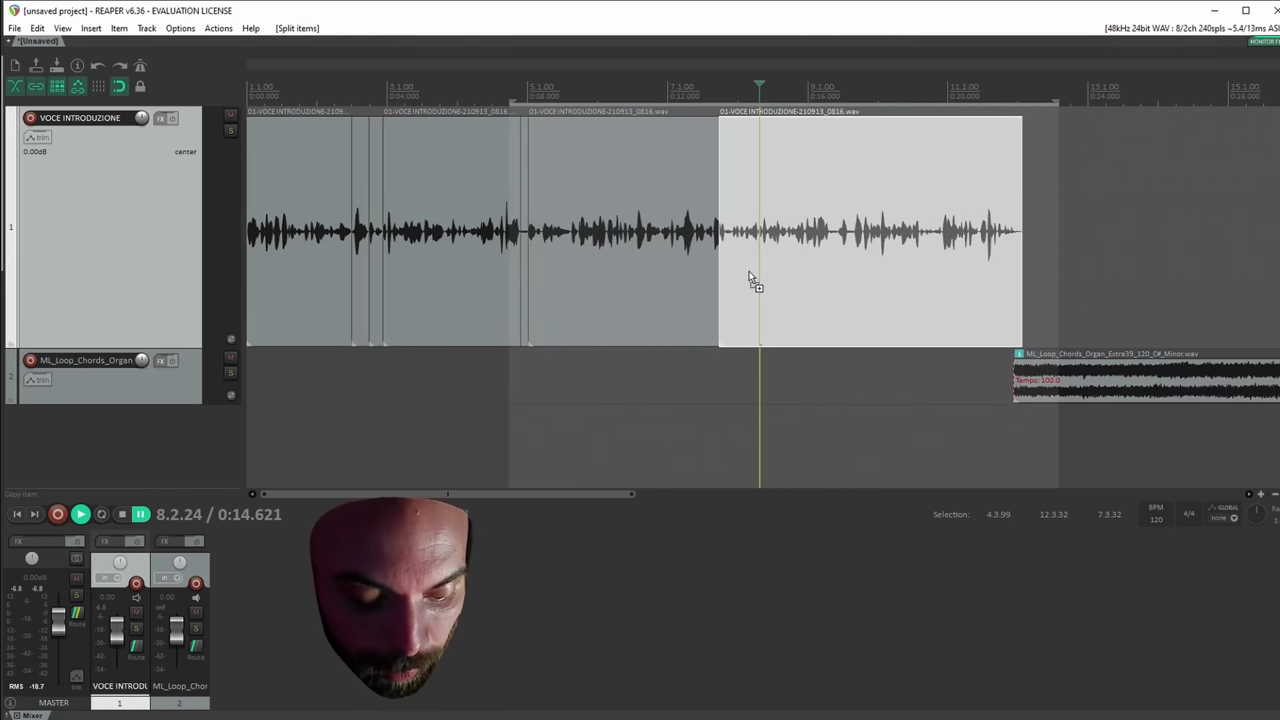
key(ctrl+z)
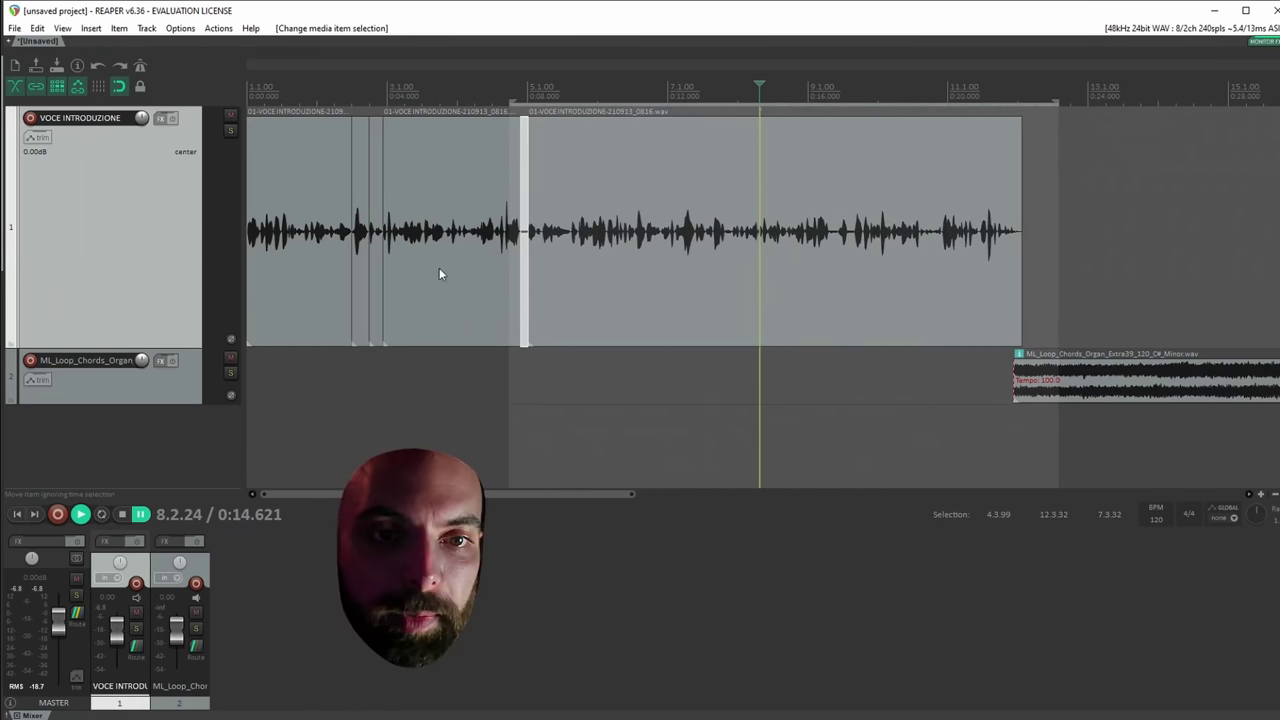
Ripple-delete the quiet piece around 4.4.69 across all tracks and play the voice over the new join.
click(521, 242)
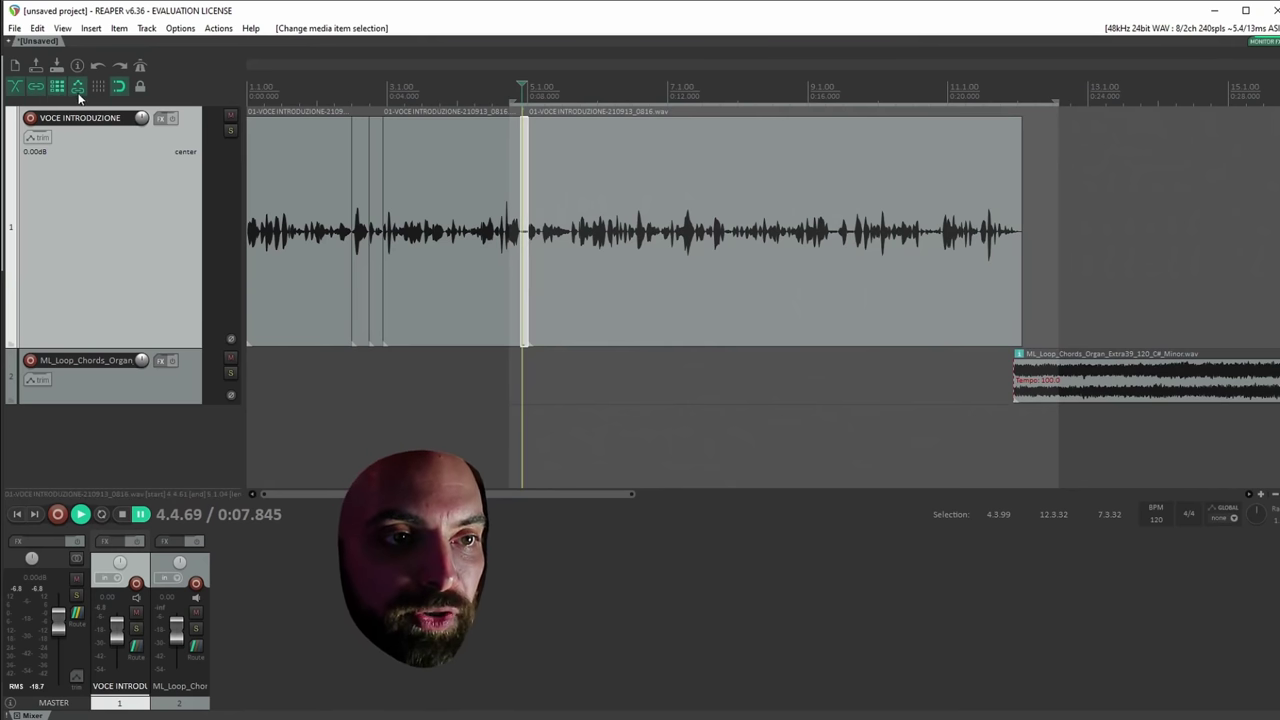
key(Delete)
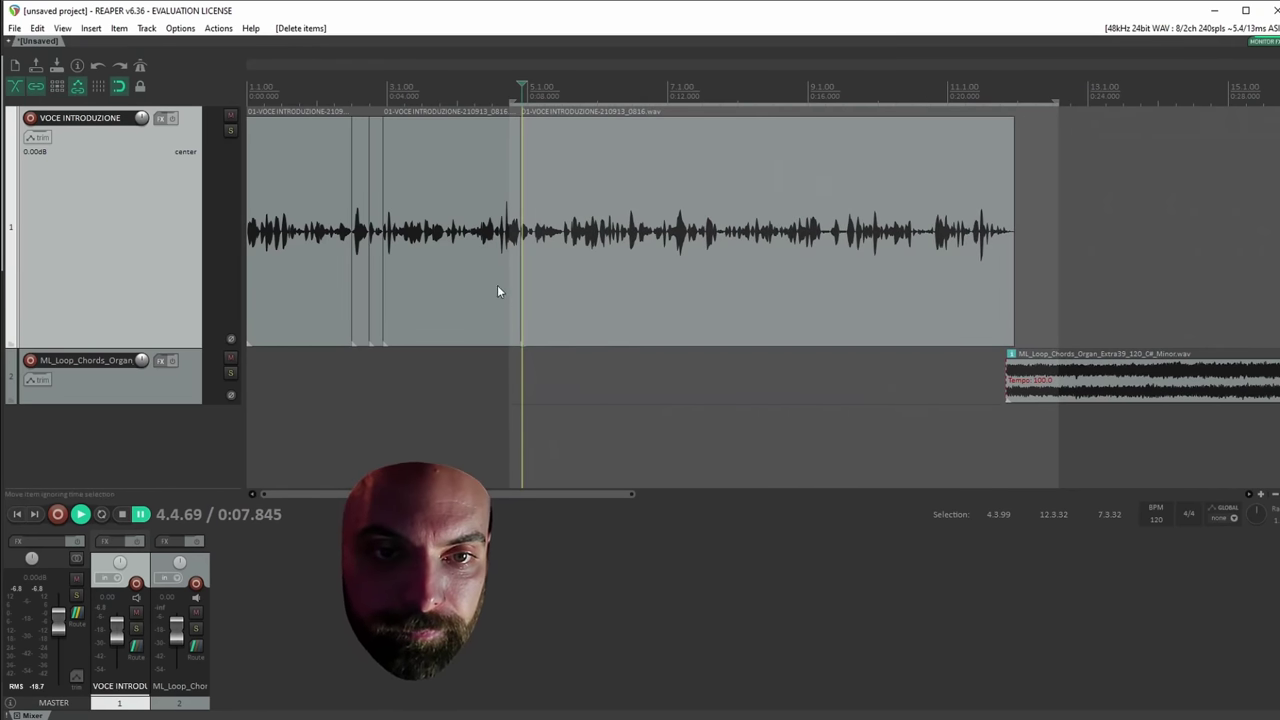
click(490, 287)
key(space)
key(space)
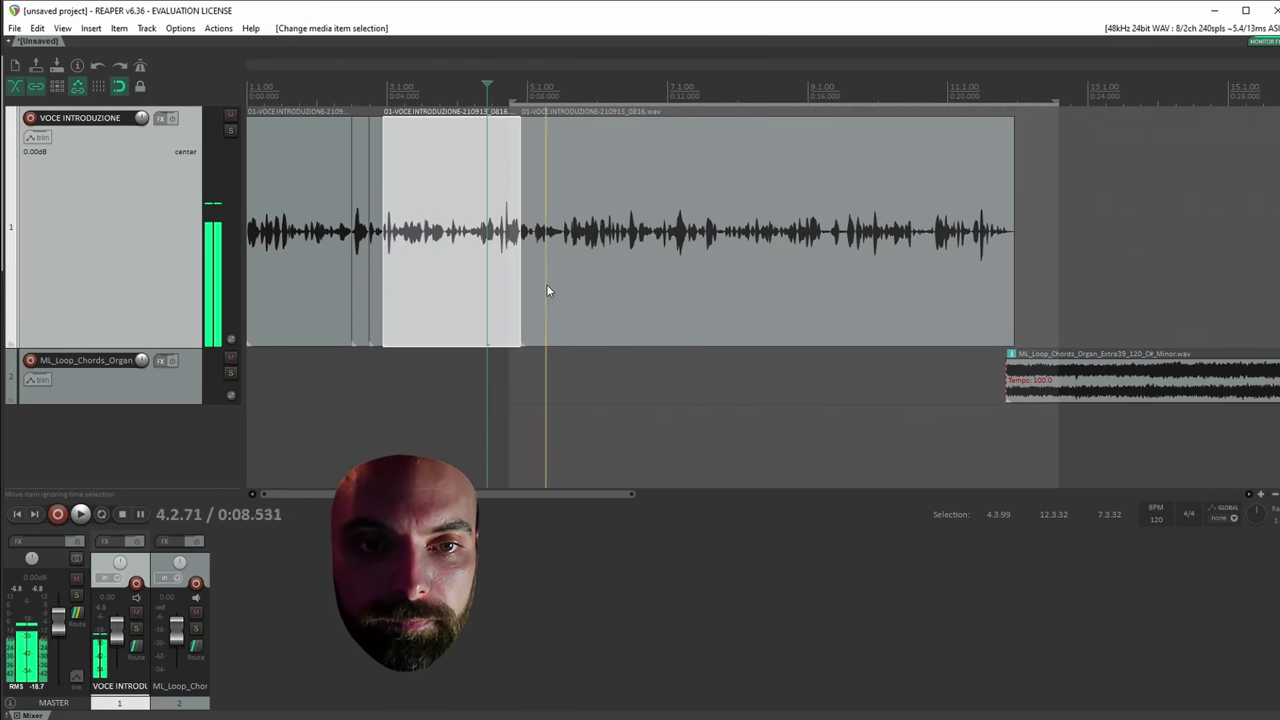
Split the voice item at 5.1.12, just after the short sound that follows the join at 4.4.62.
click(516, 250)
scroll(877, 323, up, 4)
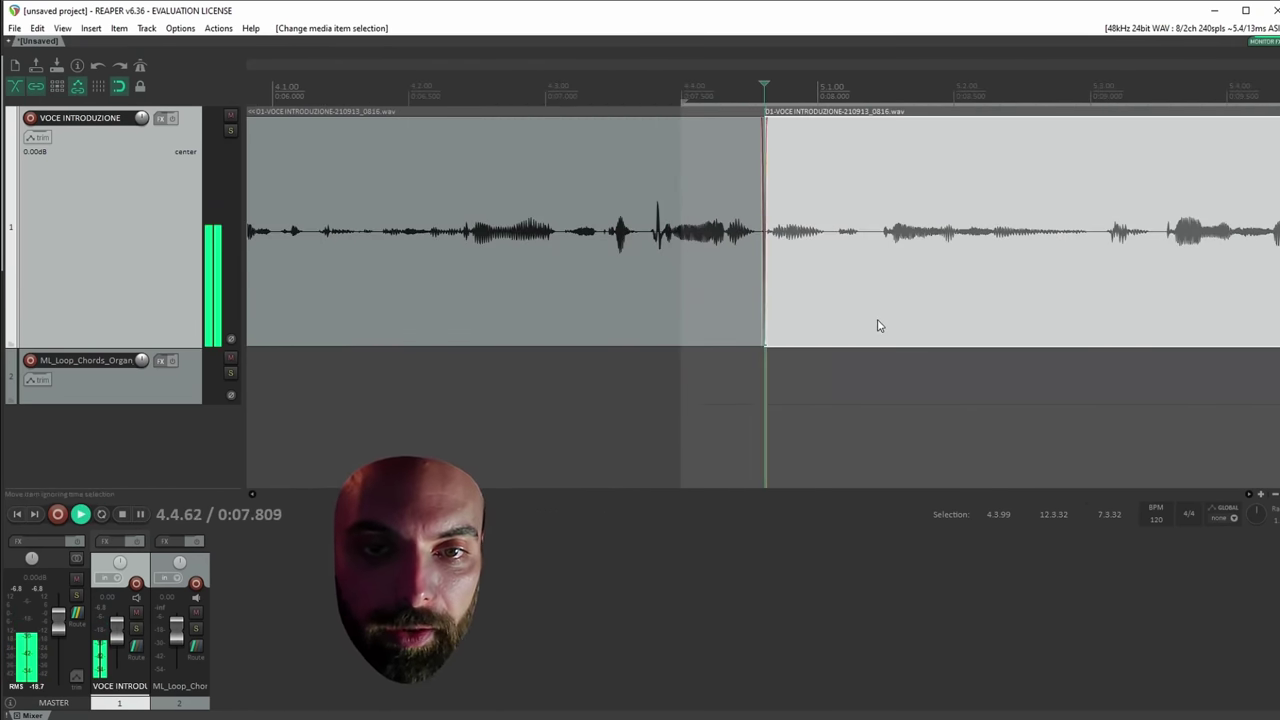
click(835, 232)
key(s)
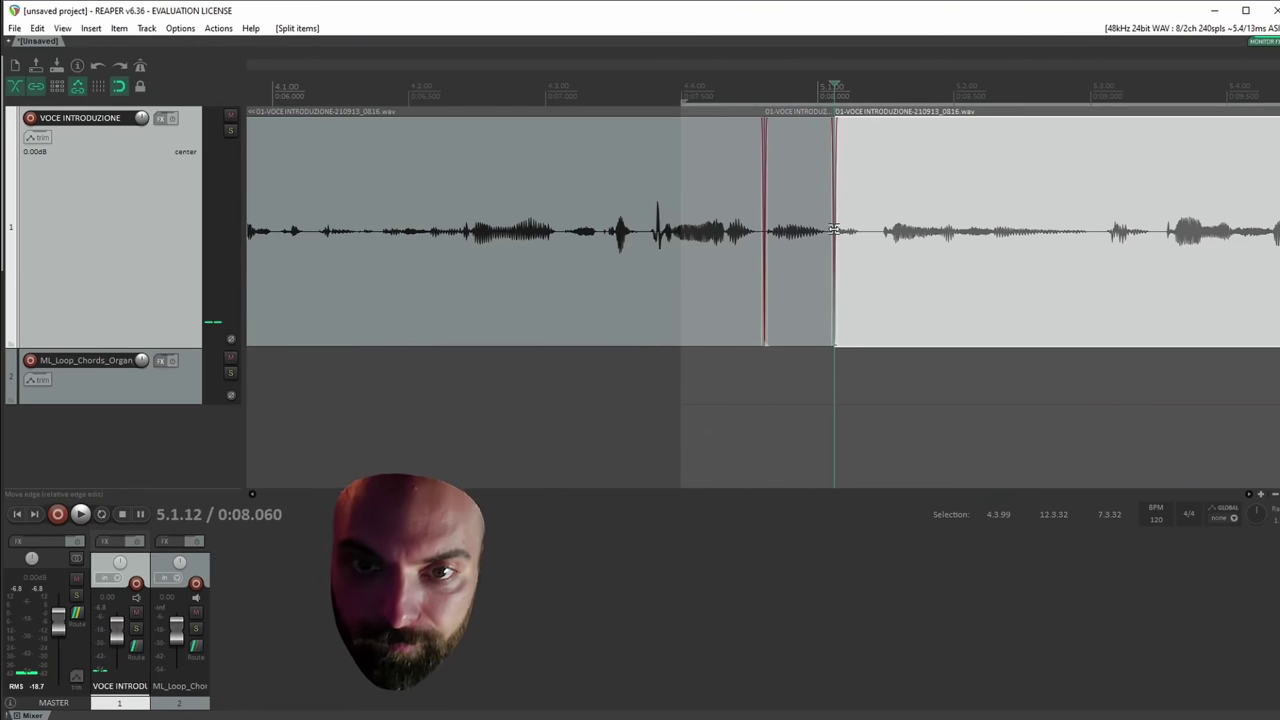
Delete the short piece before 5.1.12 with ripple editing off, play around the gap, and undo the deletion.
click(820, 225)
key(Delete)
key(space)
key(space)
key(space)
key(space)
key(space)
key(space)
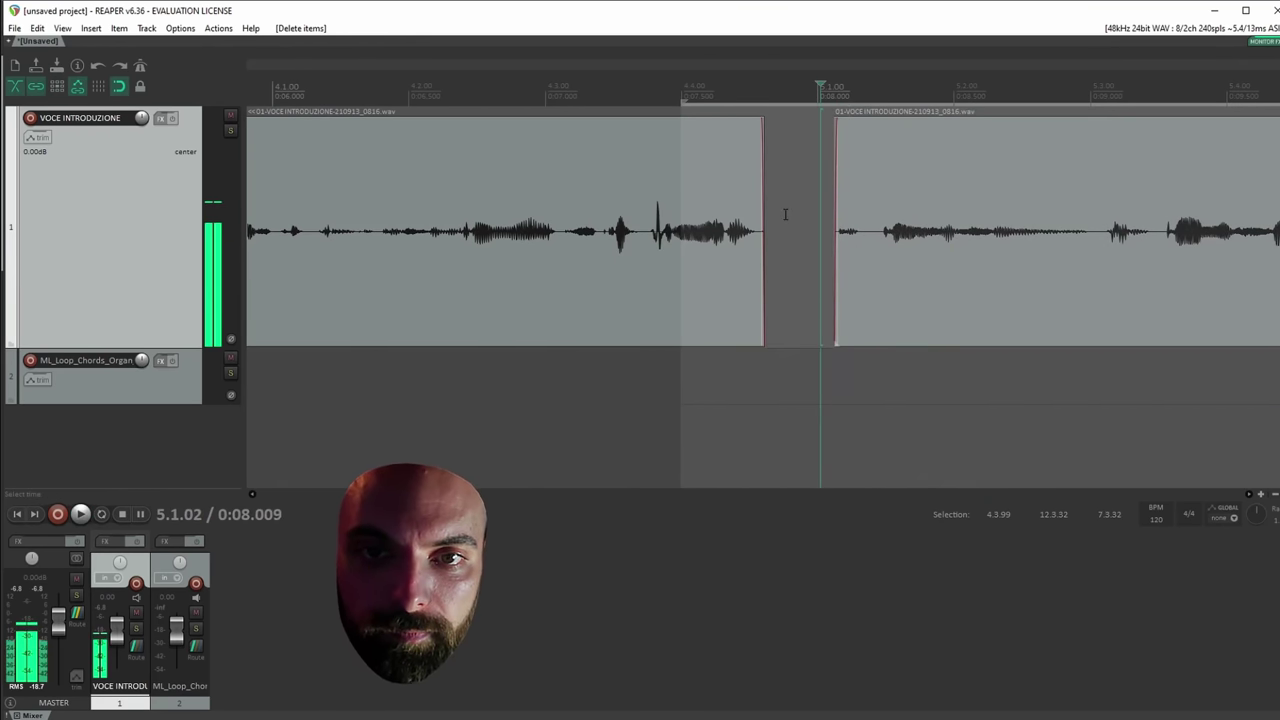
key(ctrl+z)
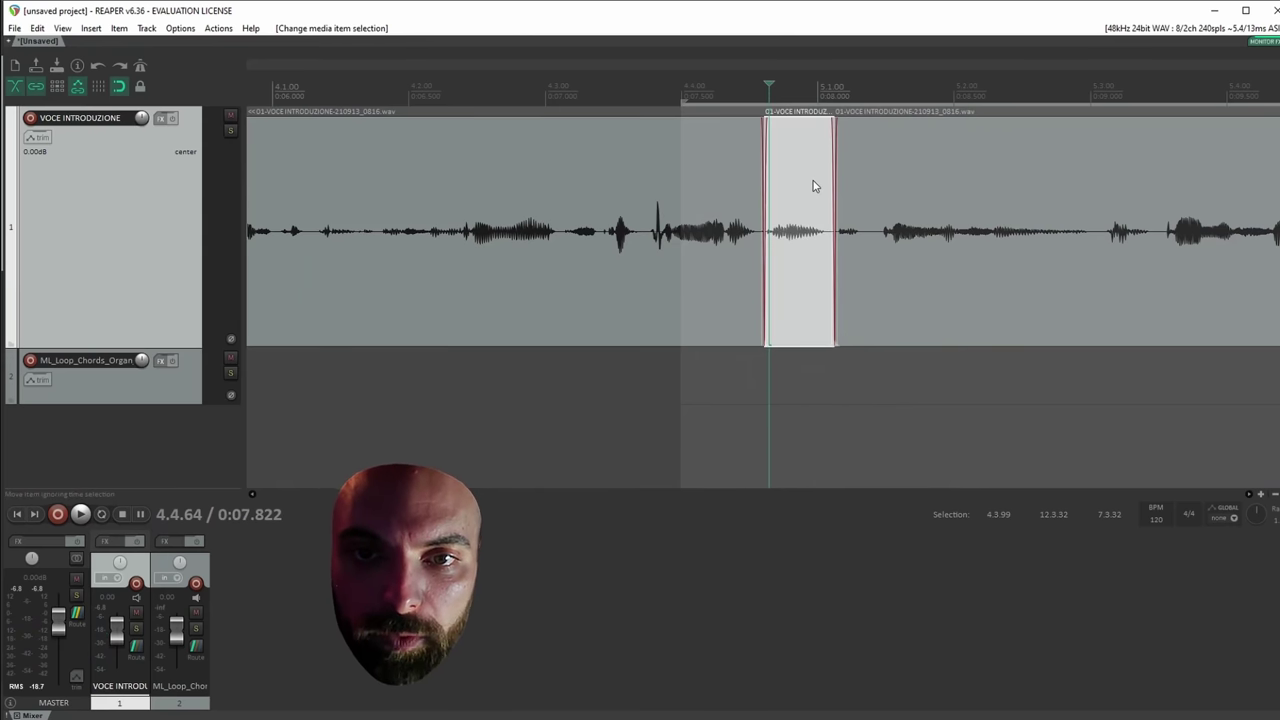
Delete the short voice piece before 5.1.12 with ripple editing limited to the voice track.
key(super)
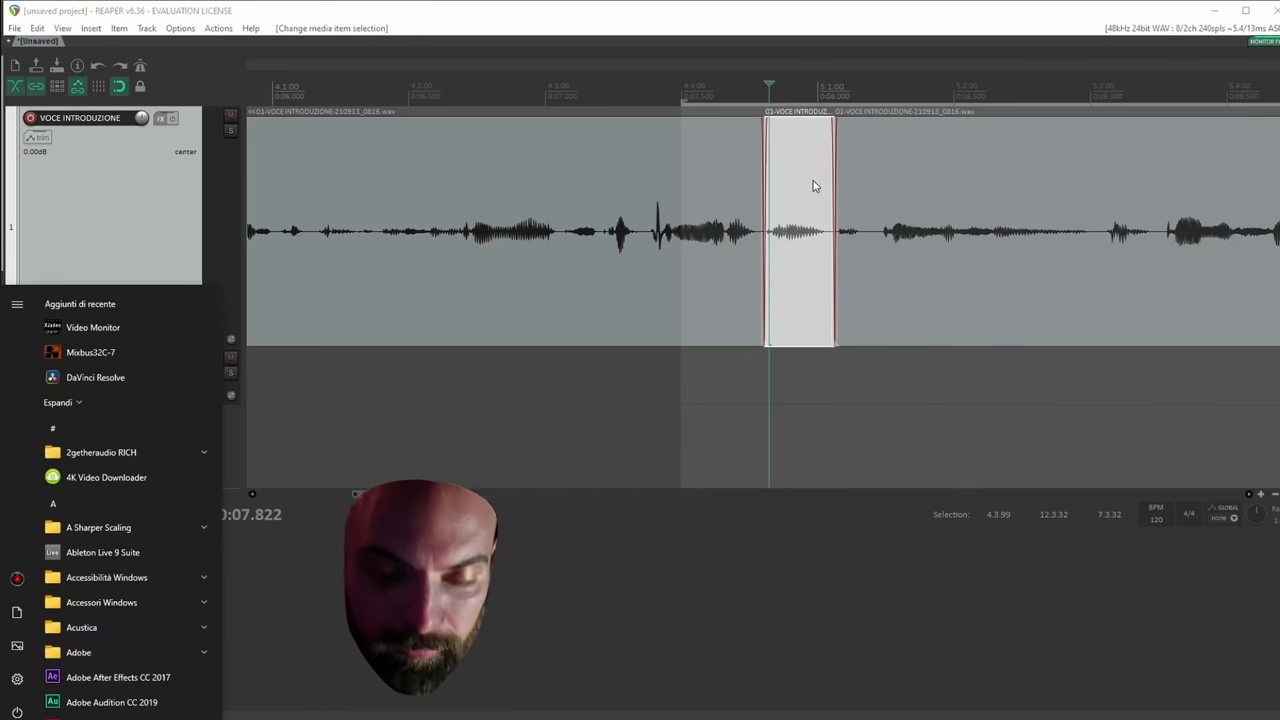
click(813, 186)
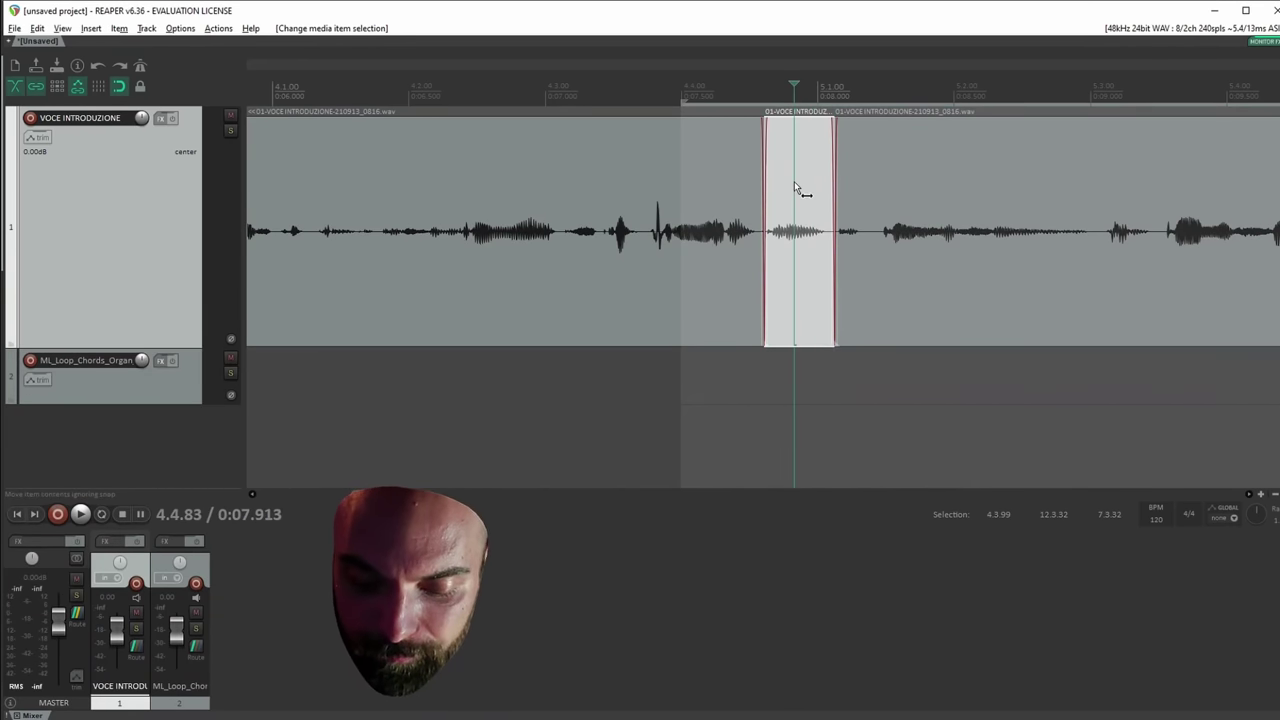
key(Delete)
Play the edited voice through into the organ loop, stop playback, and place the edit cursor at 11.3.55.
key(space)
scroll(832, 188, down, 5)
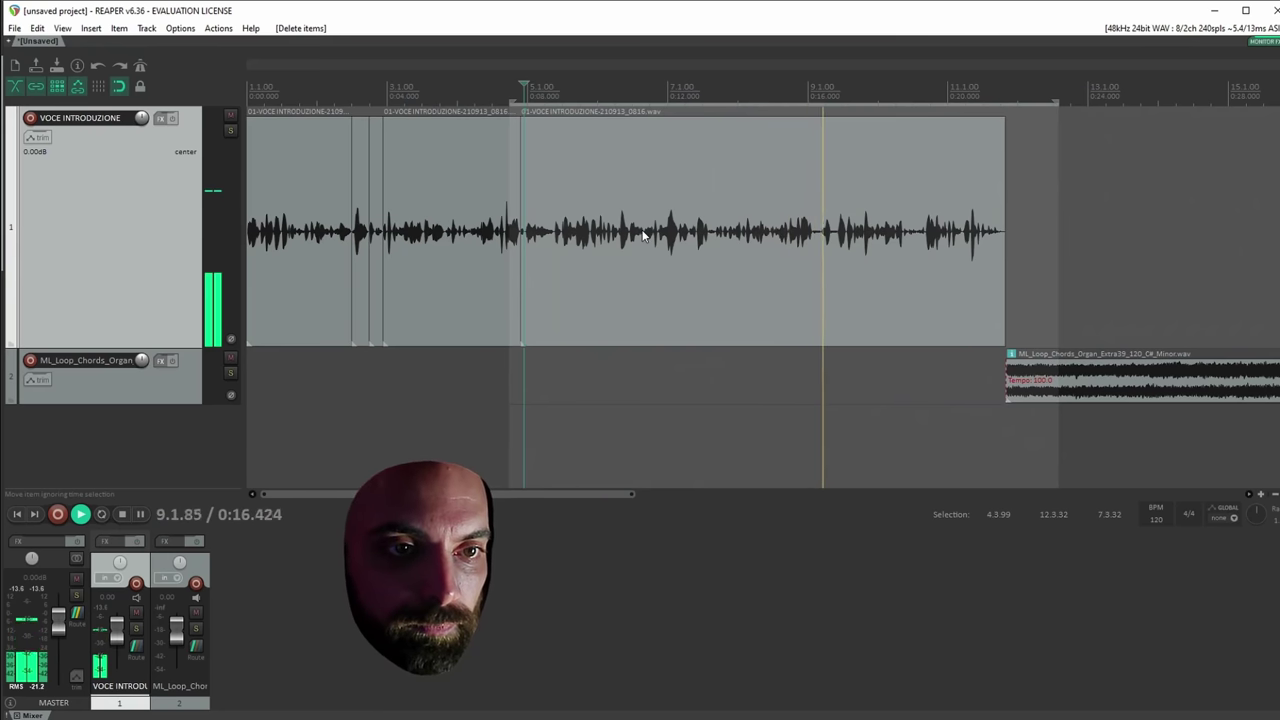
scroll(620, 270, down, 2)
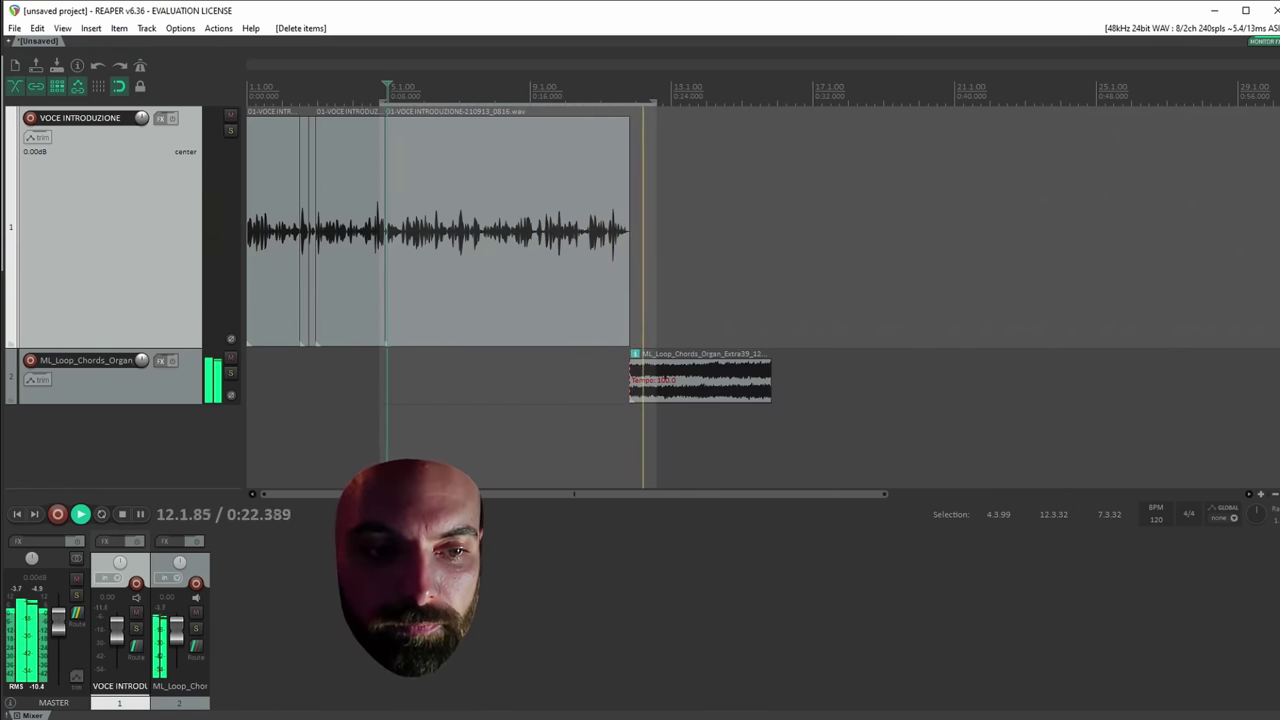
key(space)
click(624, 321)
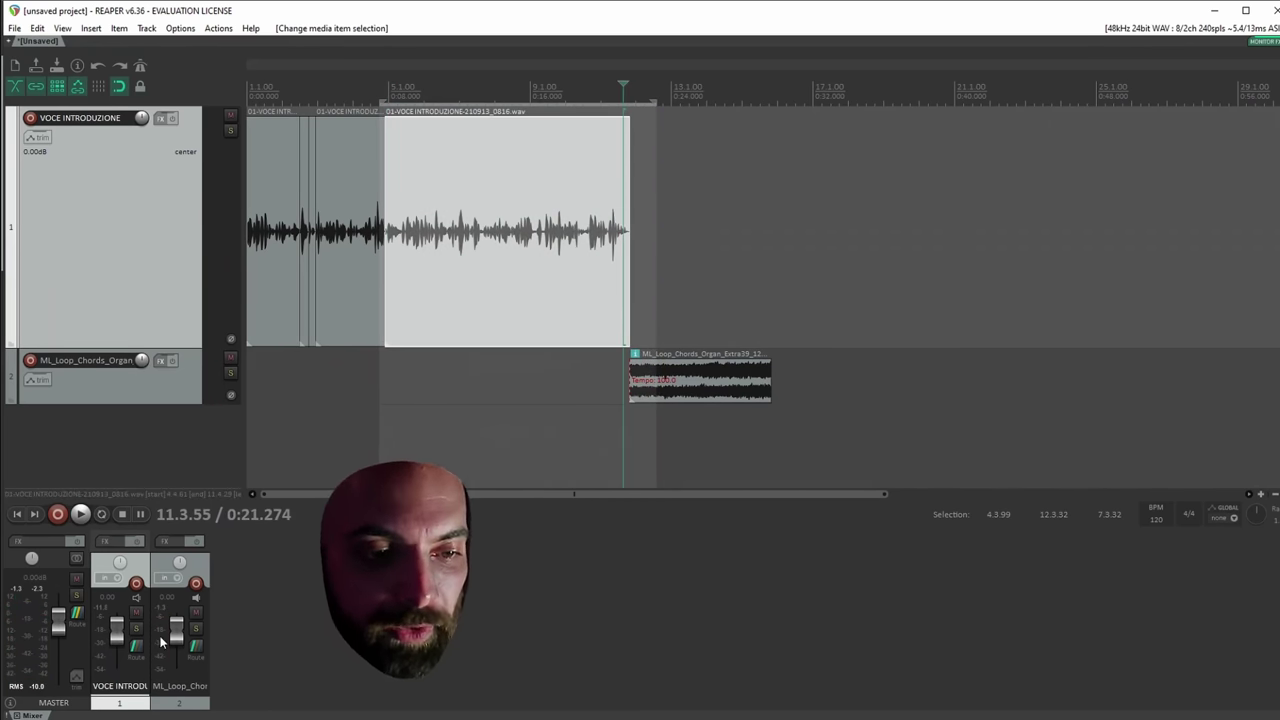
Make the loop track taller, try different volumes with its fader and volume knob, and reset its volume to 0.00 dB.
drag(177, 629, 177, 644)
drag(107, 403, 107, 440)
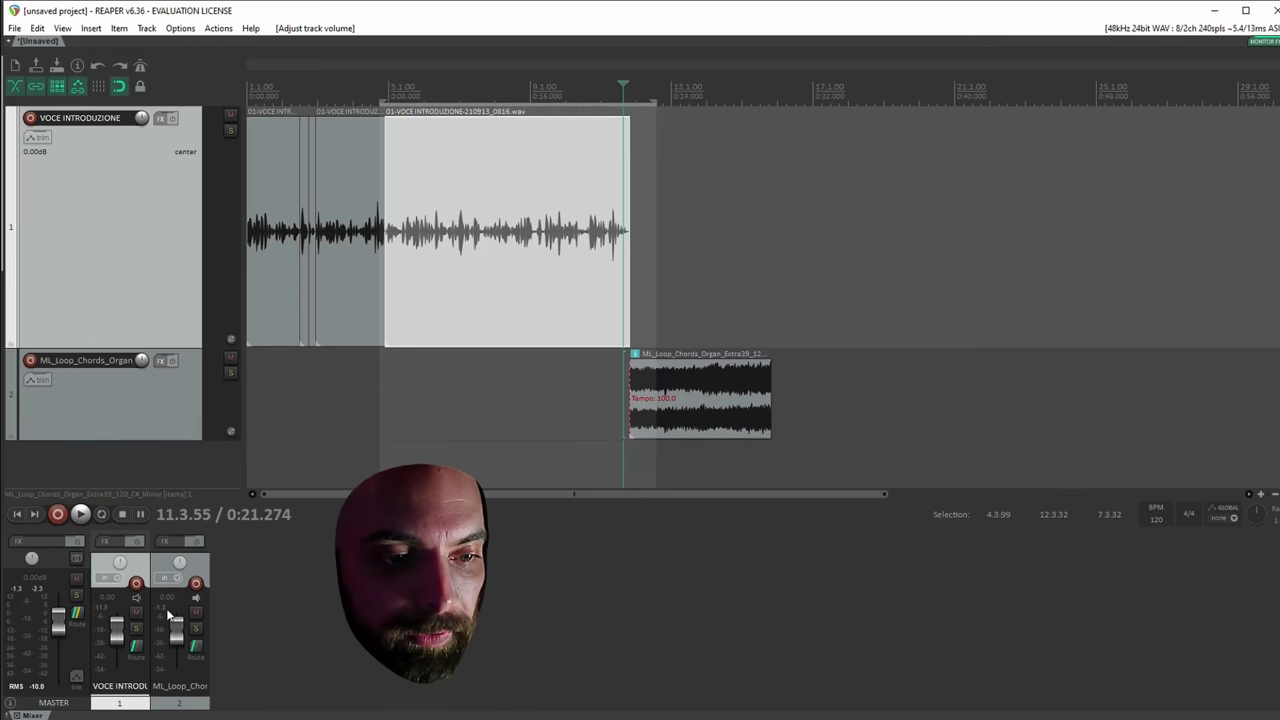
drag(175, 630, 176, 652)
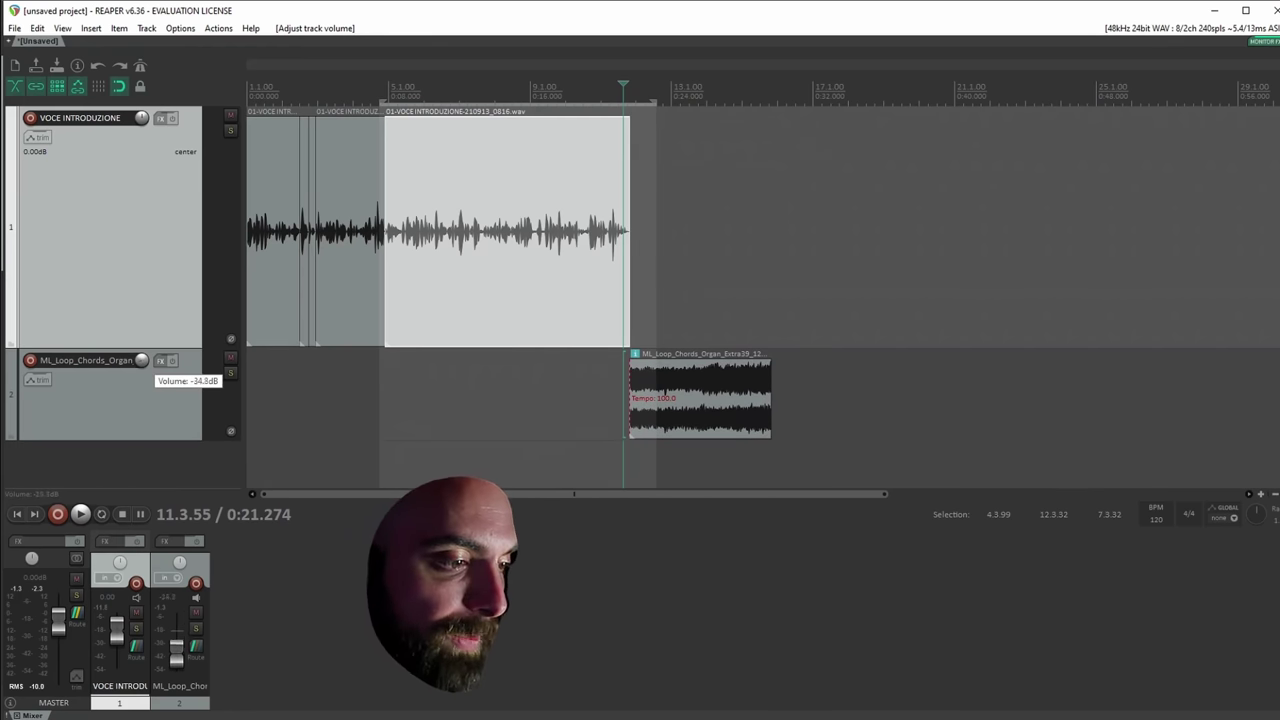
mouse_move(141, 360)
mouse_down()
mouse_move(141, 378)
mouse_move(141, 366)
mouse_up()
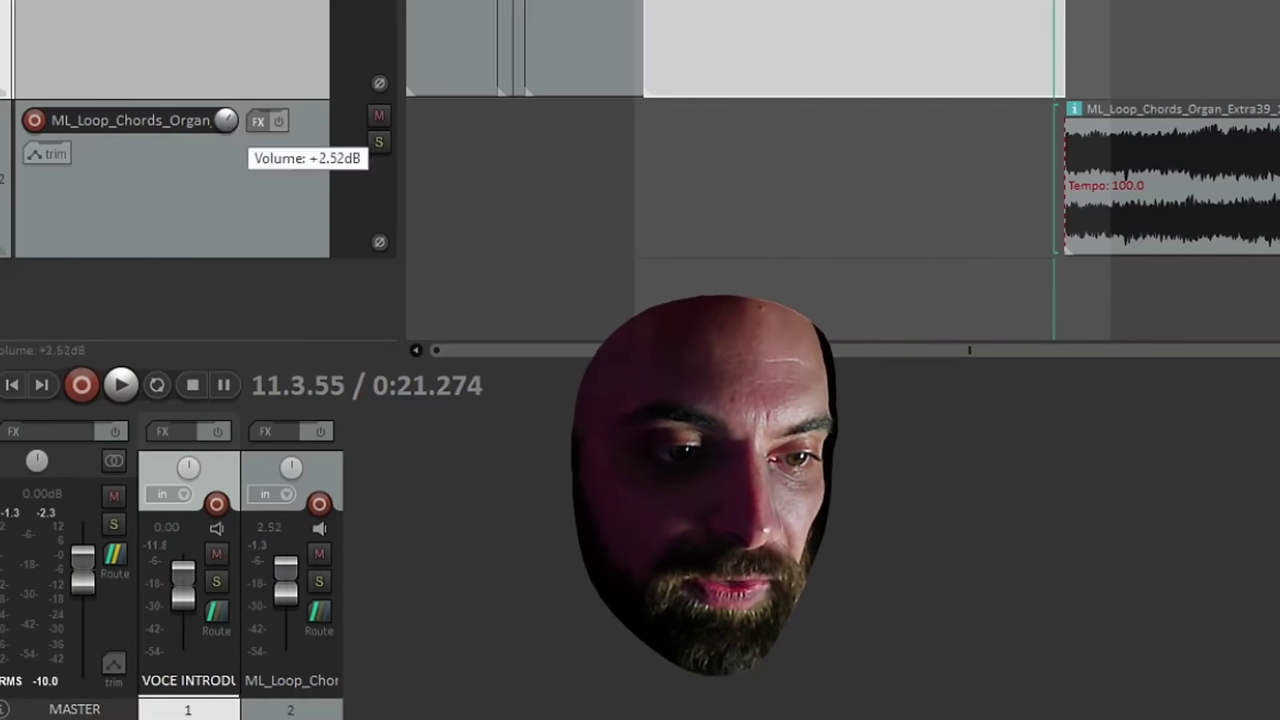
double_click(286, 587)
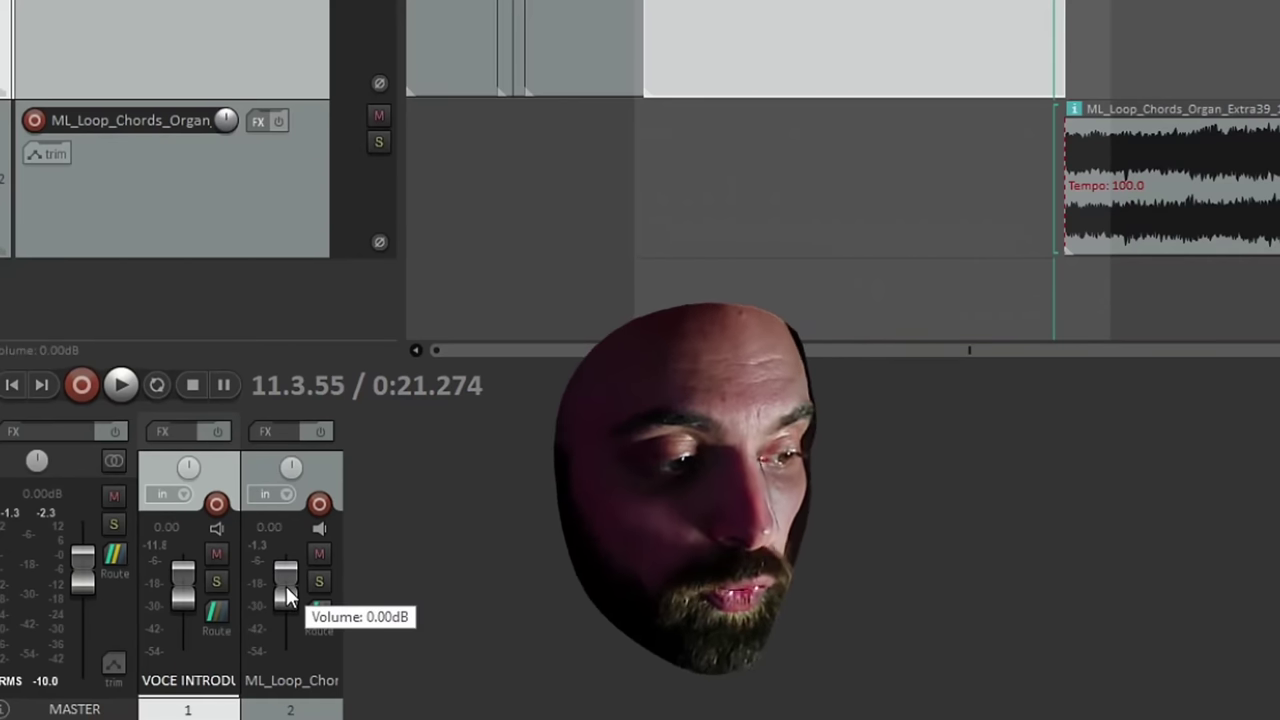
Lower the organ loop track's volume to about -16.9 dB and play the loop to check its level.
drag(286, 587, 280, 618)
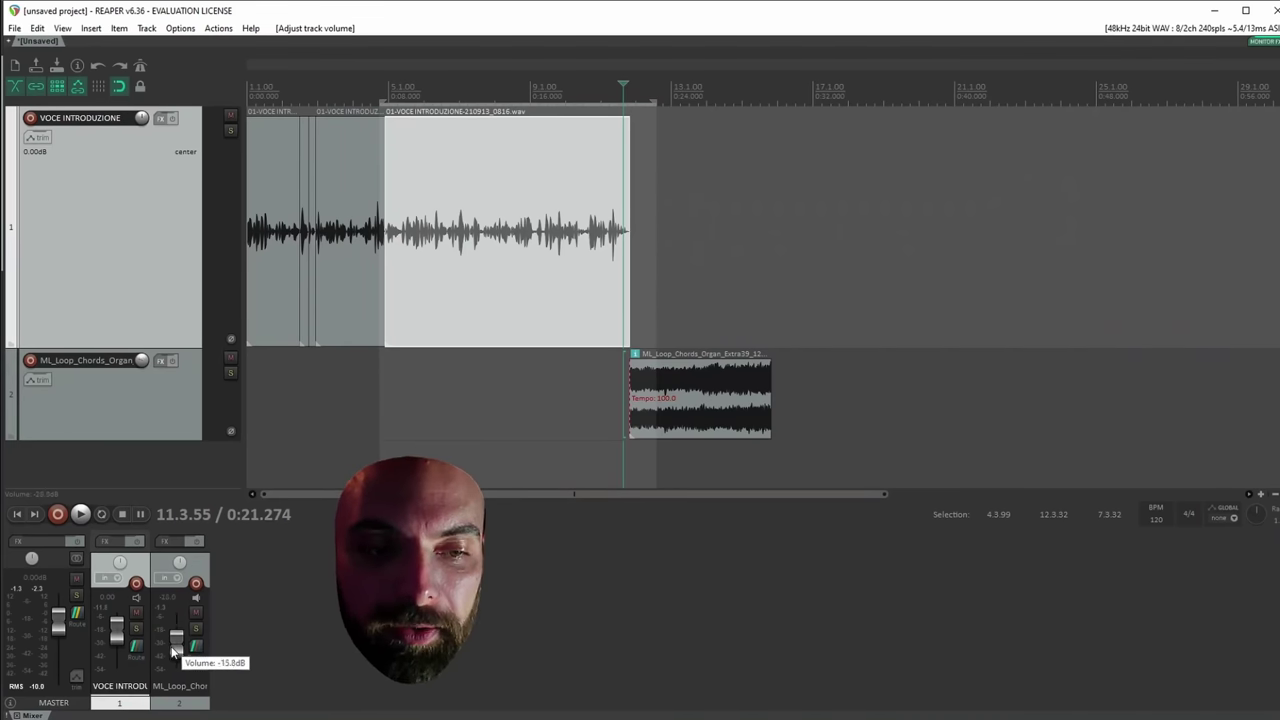
key(space)
drag(176, 652, 176, 649)
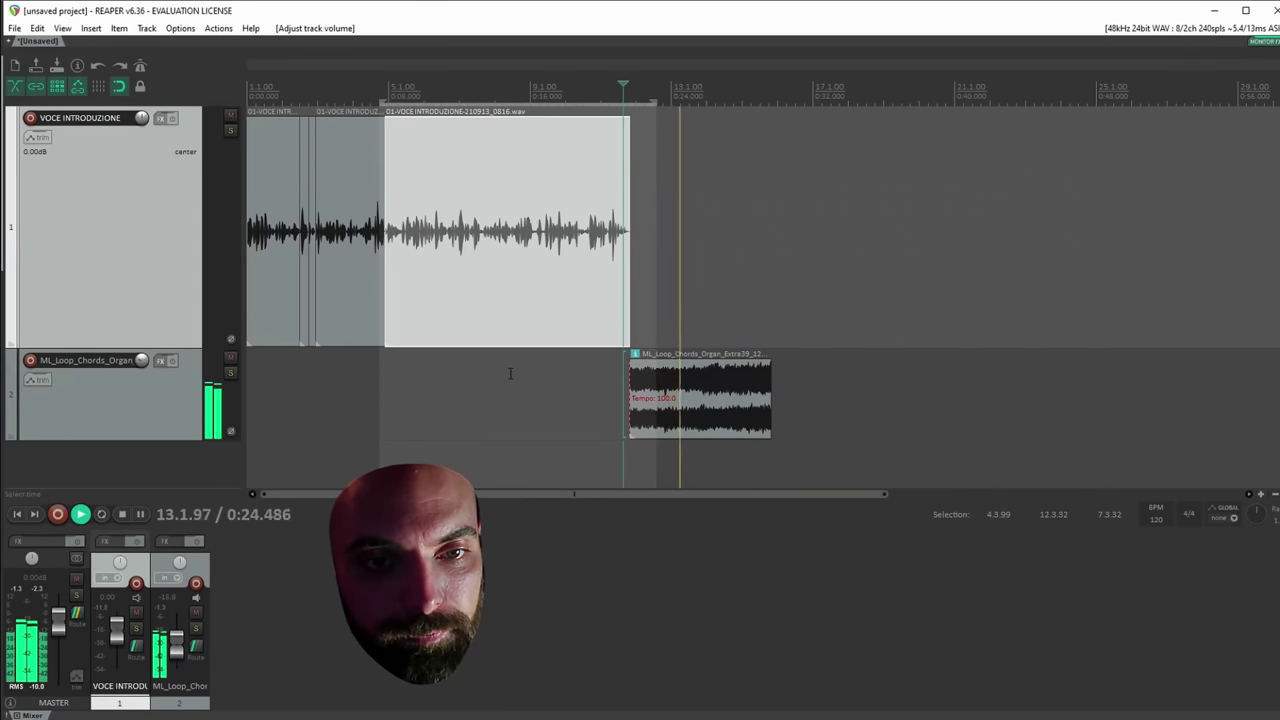
key(space)
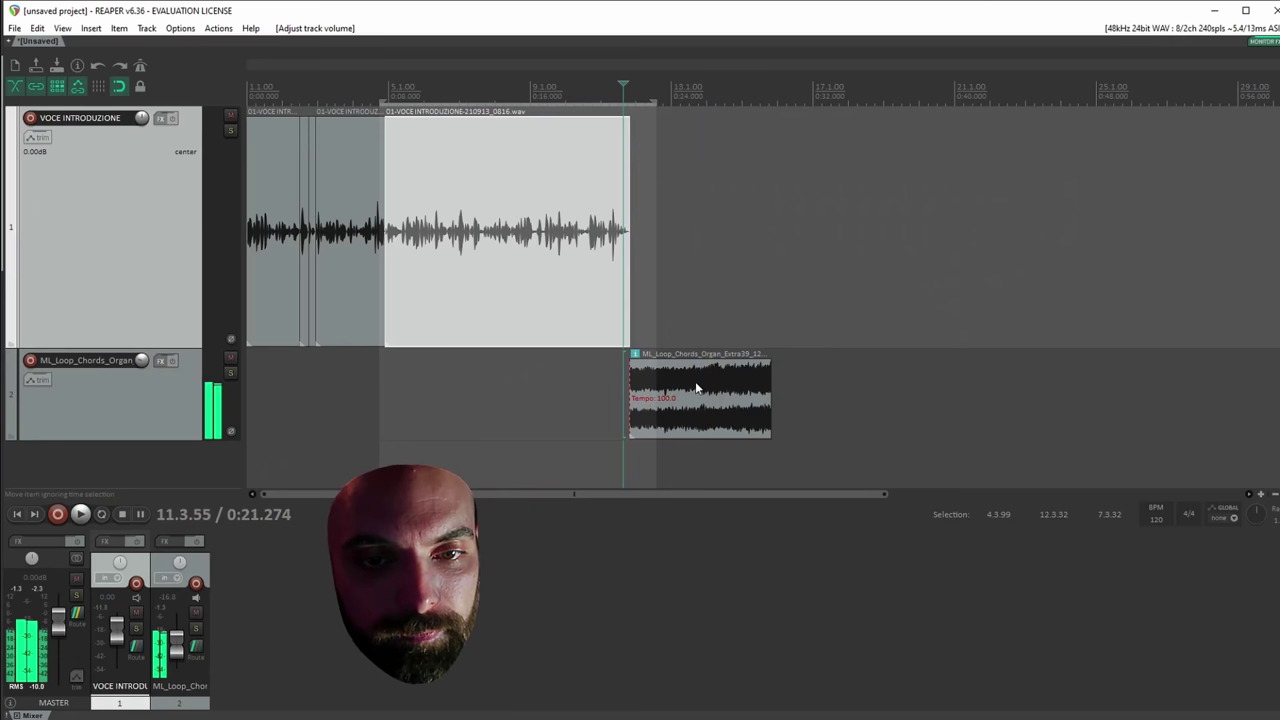
Select the organ loop item, try different item volumes on it while playing, and return its item volume to 0 dB.
click(686, 368)
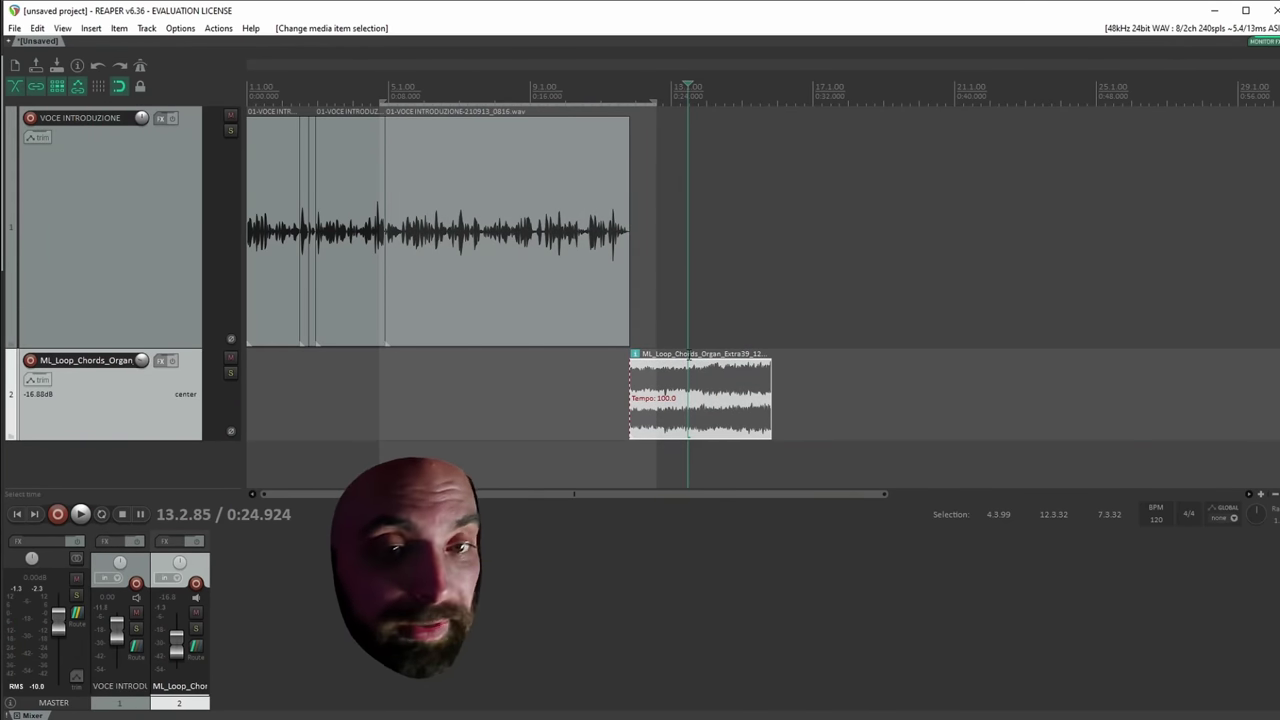
click(676, 368)
scroll(718, 381, up, 2)
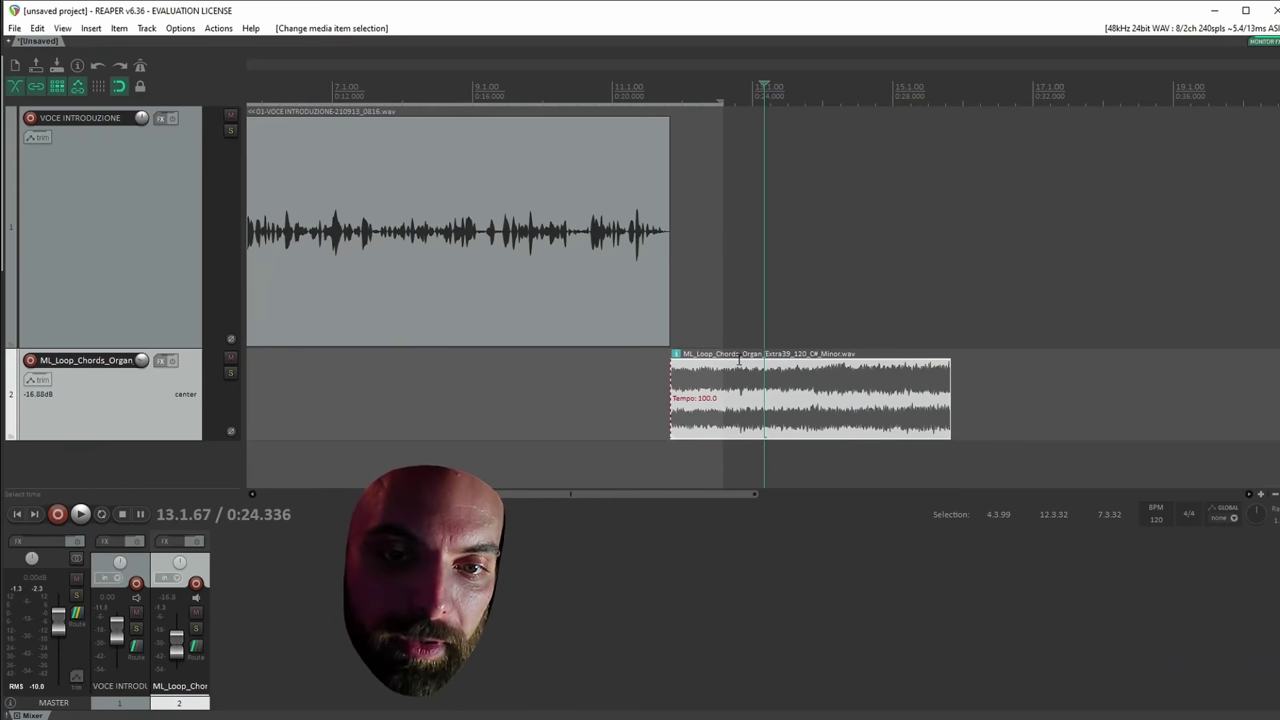
drag(738, 362, 716, 302)
key(space)
key(space)
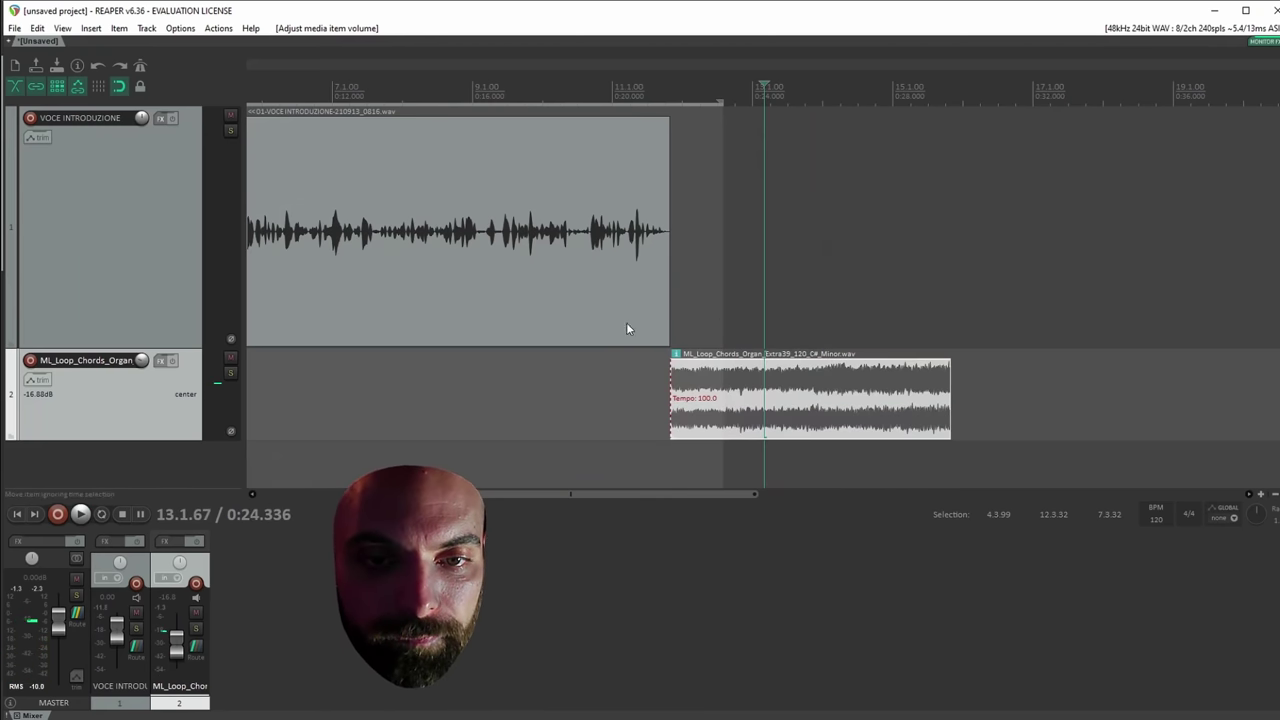
Select the long last voice piece, try changing its item volume, and return it to 0.00 dB.
click(634, 363)
scroll(628, 320, down, 2)
click(621, 262)
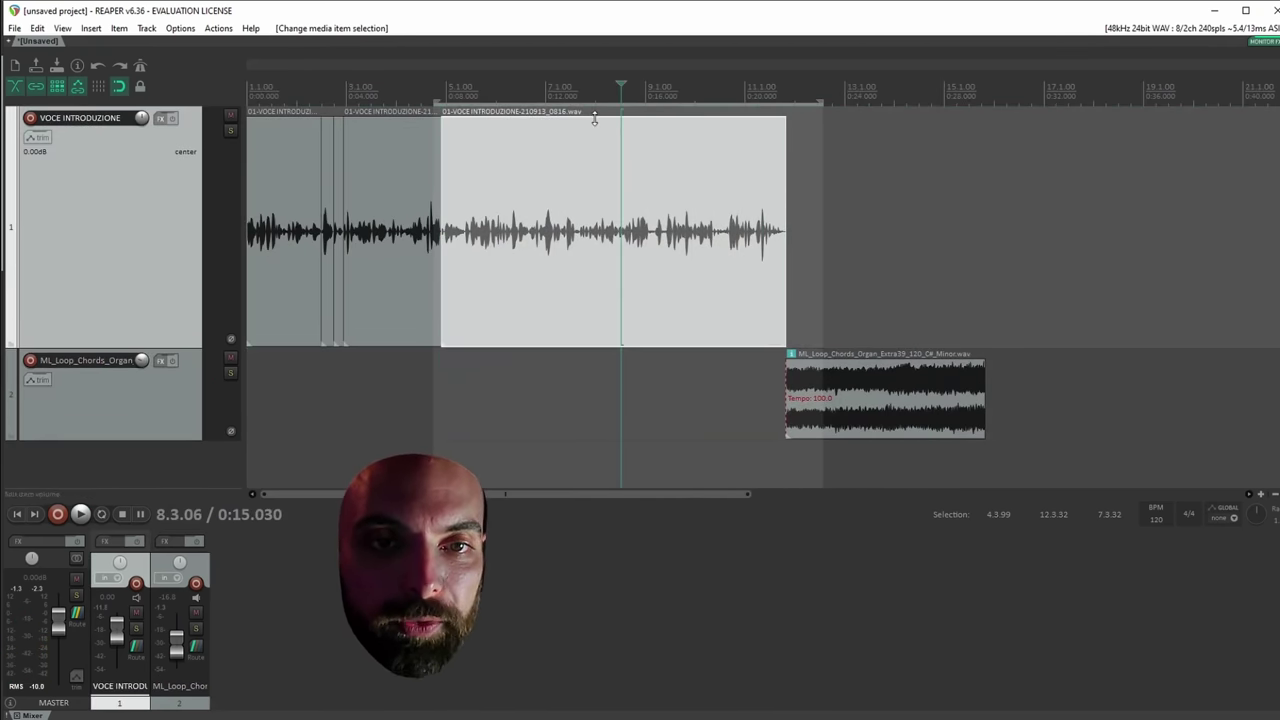
drag(595, 118, 597, 72)
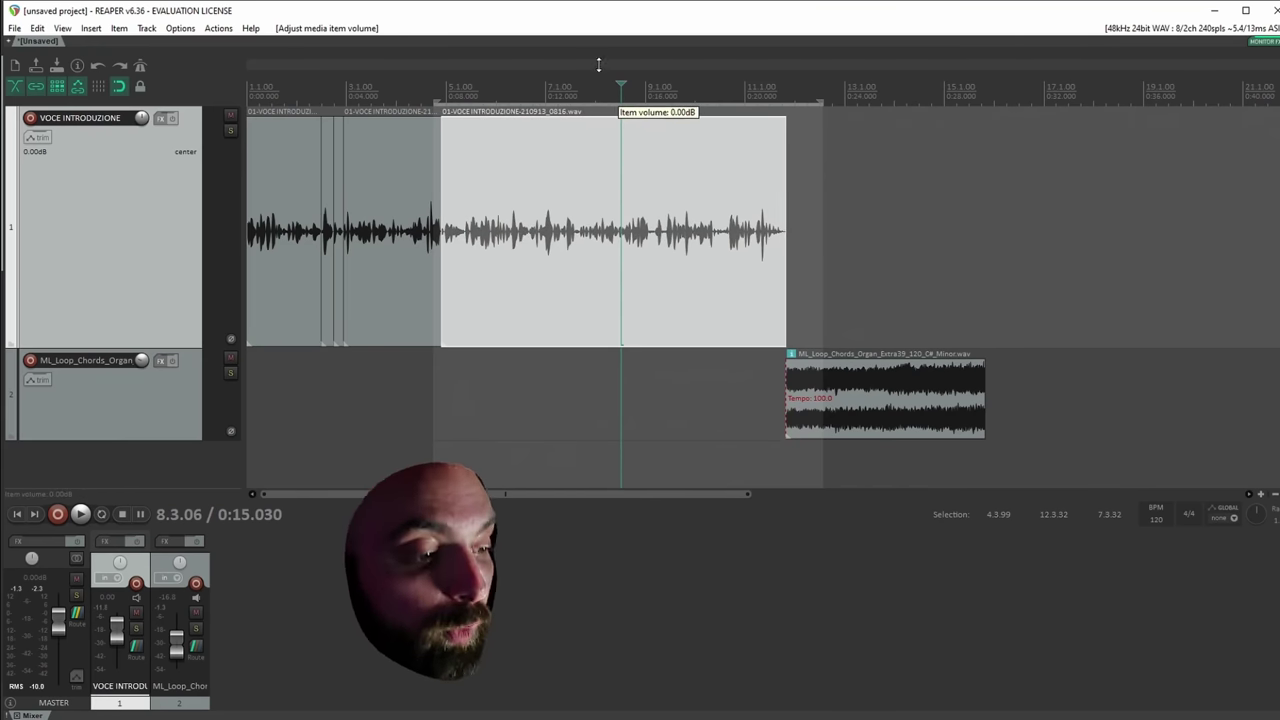
click(556, 202)
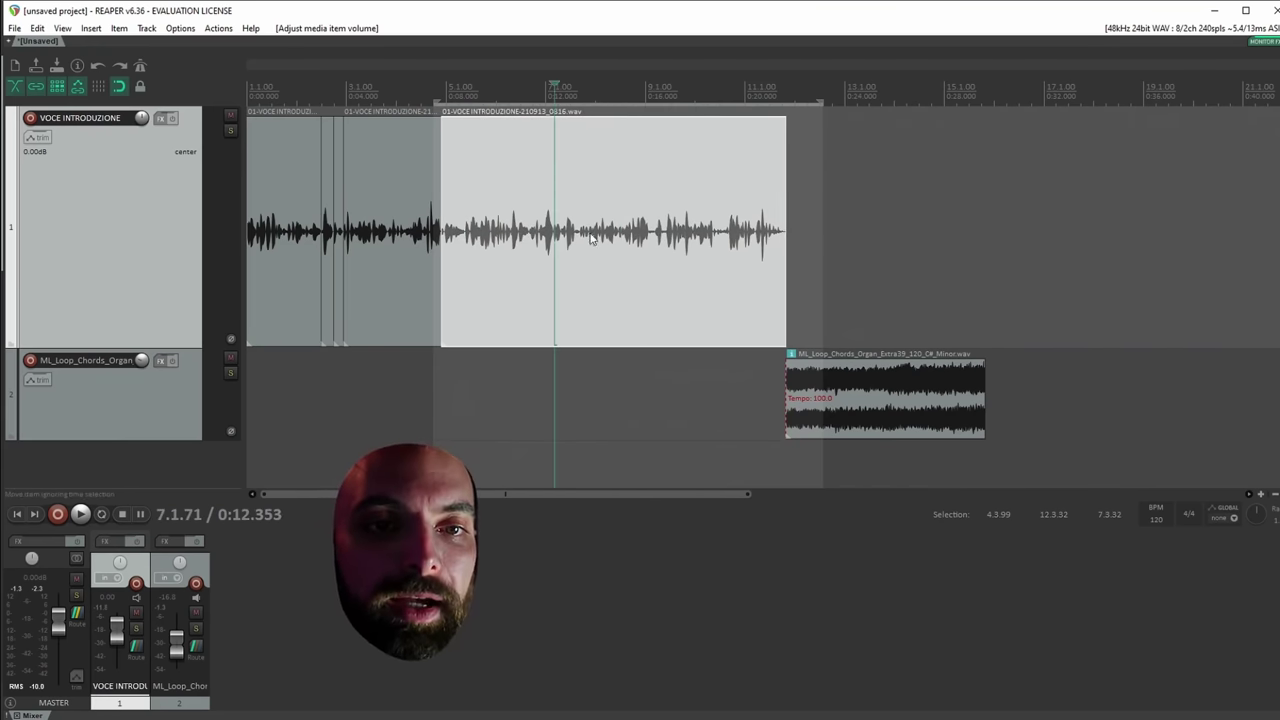
Split the long voice piece on both sides of the quiet passage just after 9.1.00 and select the short piece between the splits.
click(661, 245)
scroll(653, 238, up, 5)
key(s)
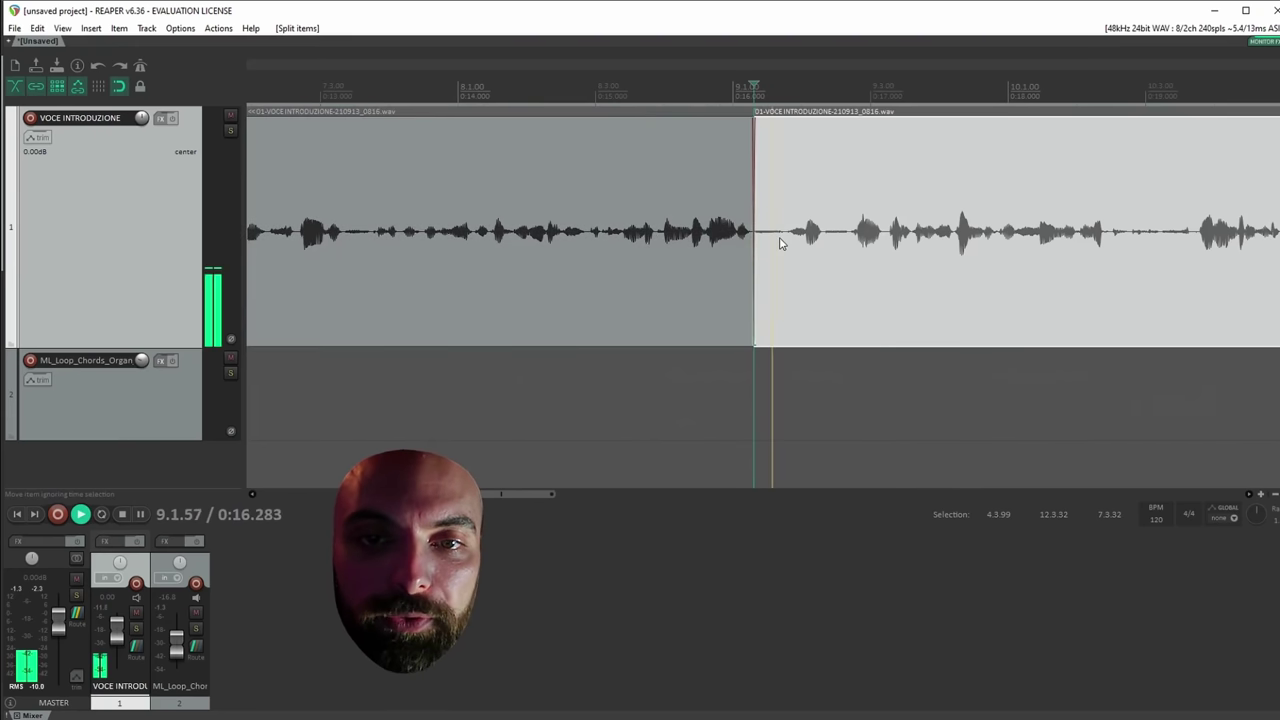
key(s)
click(771, 166)
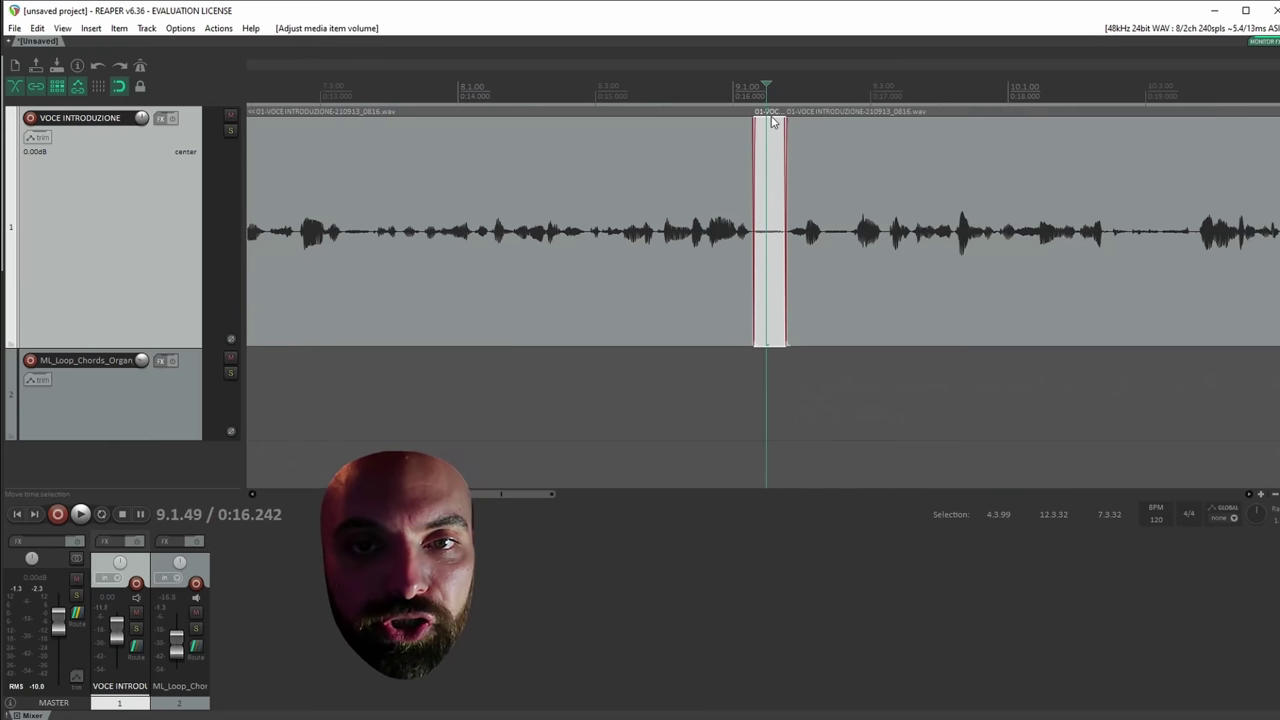
Raise the short voice piece's item volume to +9.06 dB and play the voice from 8.4.00.
drag(762, 38, 772, 32)
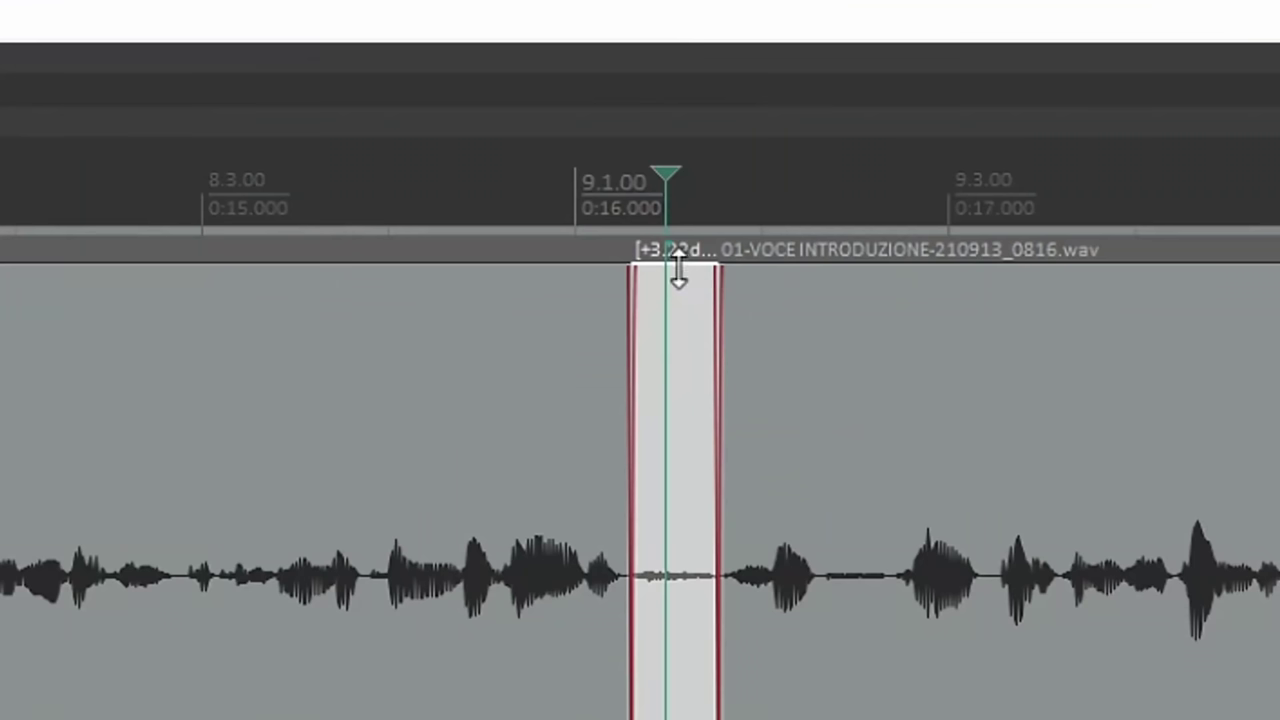
drag(772, 122, 777, 69)
drag(679, 254, 680, 188)
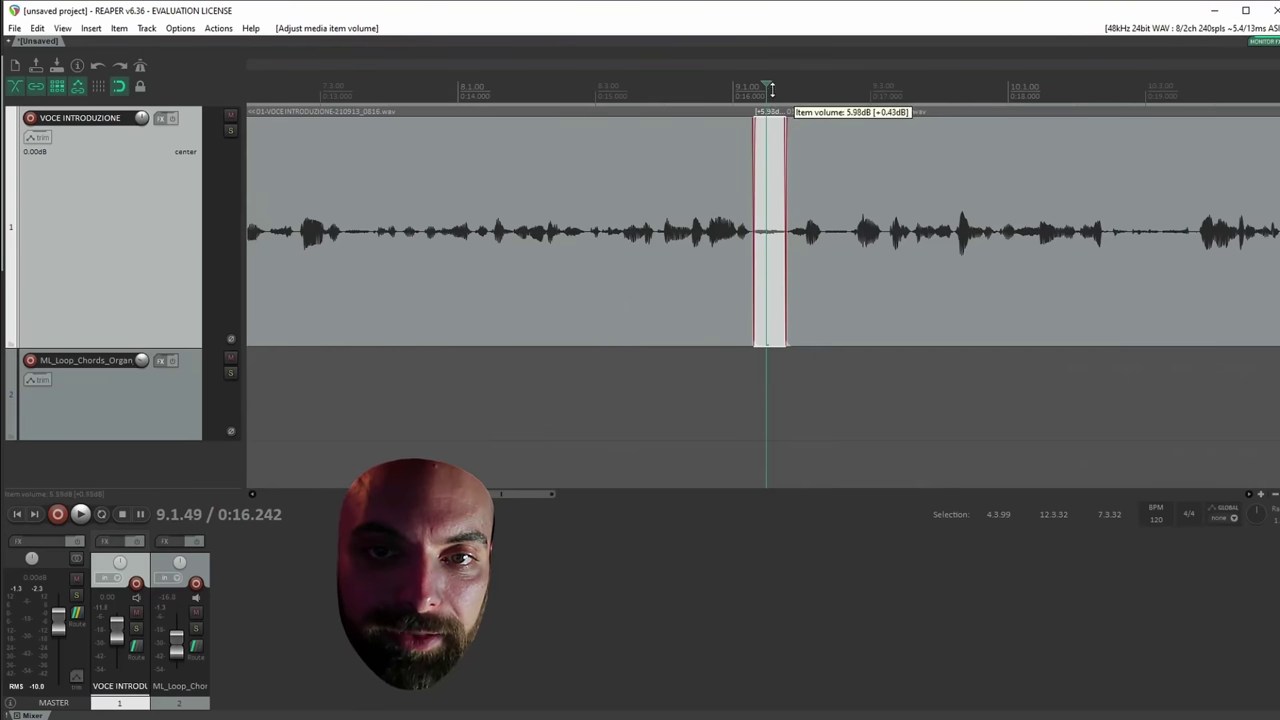
click(771, 120)
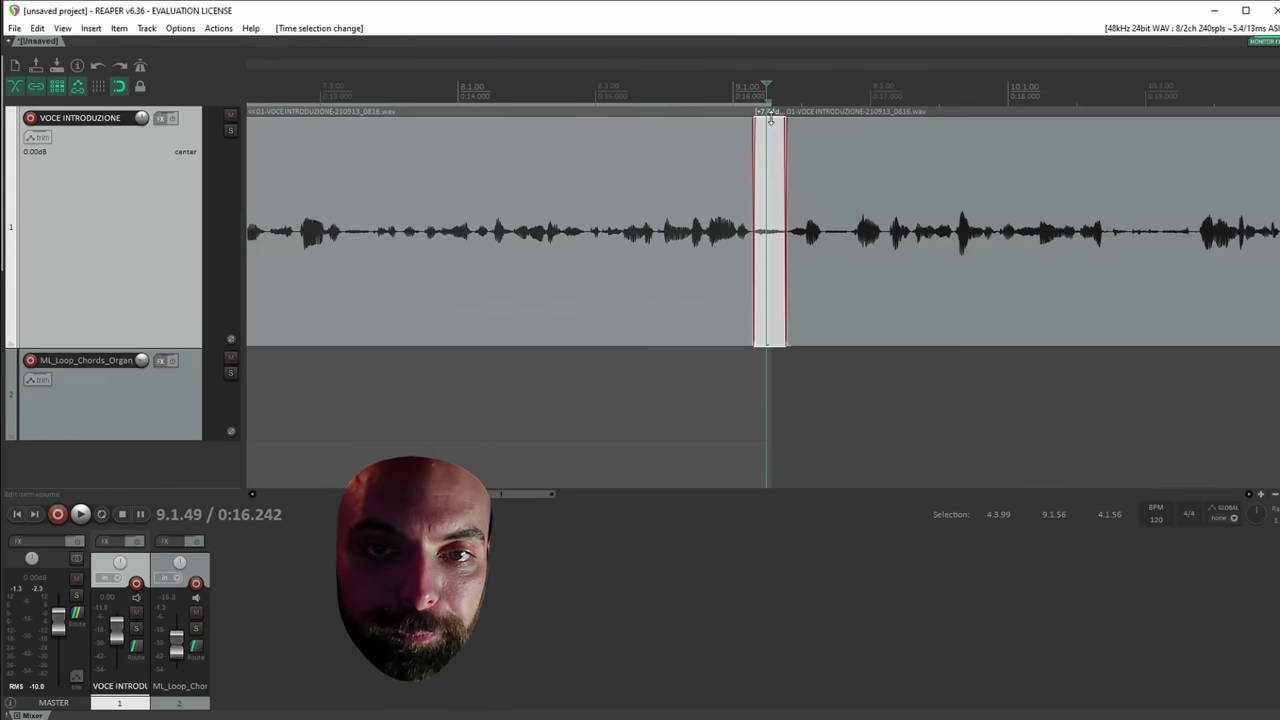
click(666, 163)
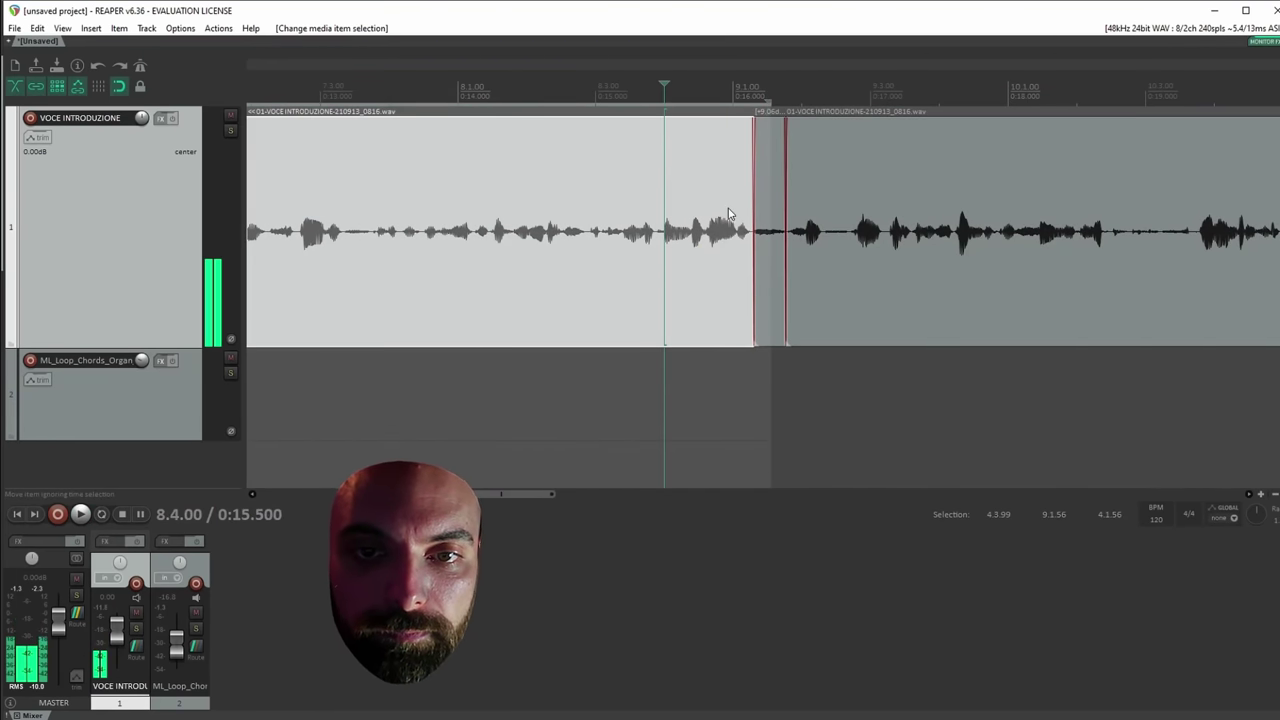
Reset the short voice piece's item volume to 0 dB and play the voice across it.
click(769, 224)
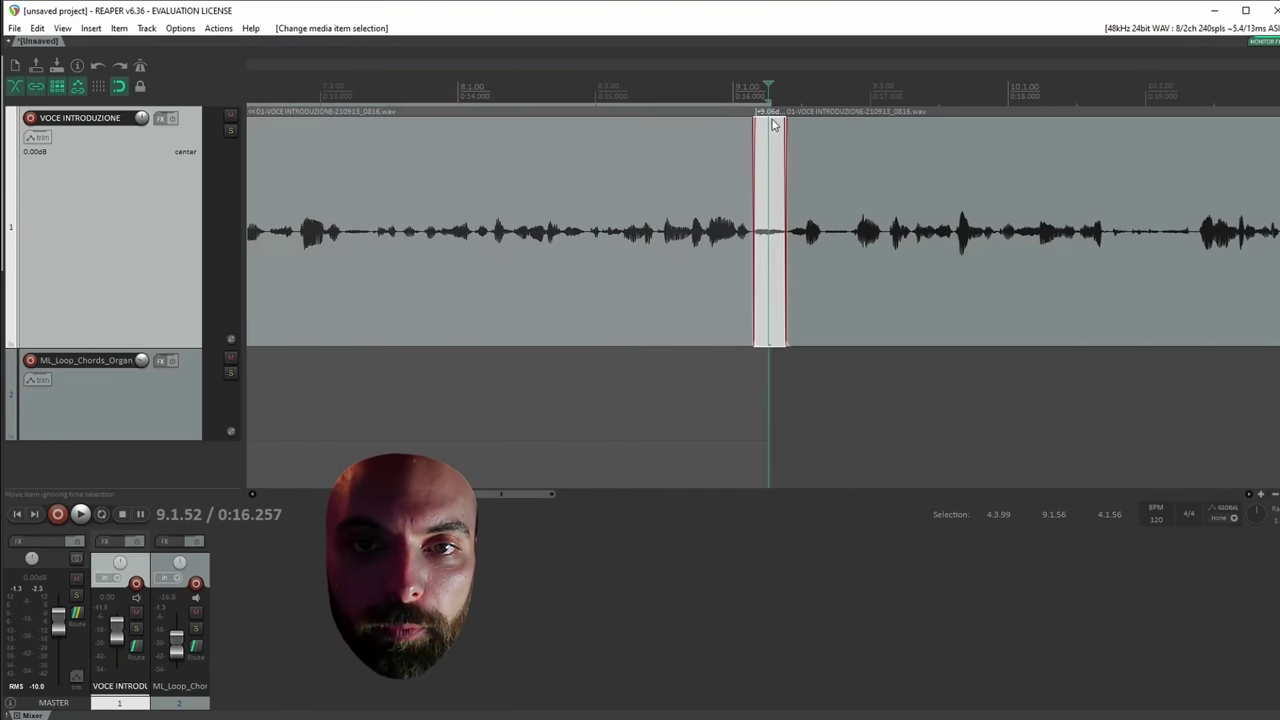
click(657, 229)
key(space)
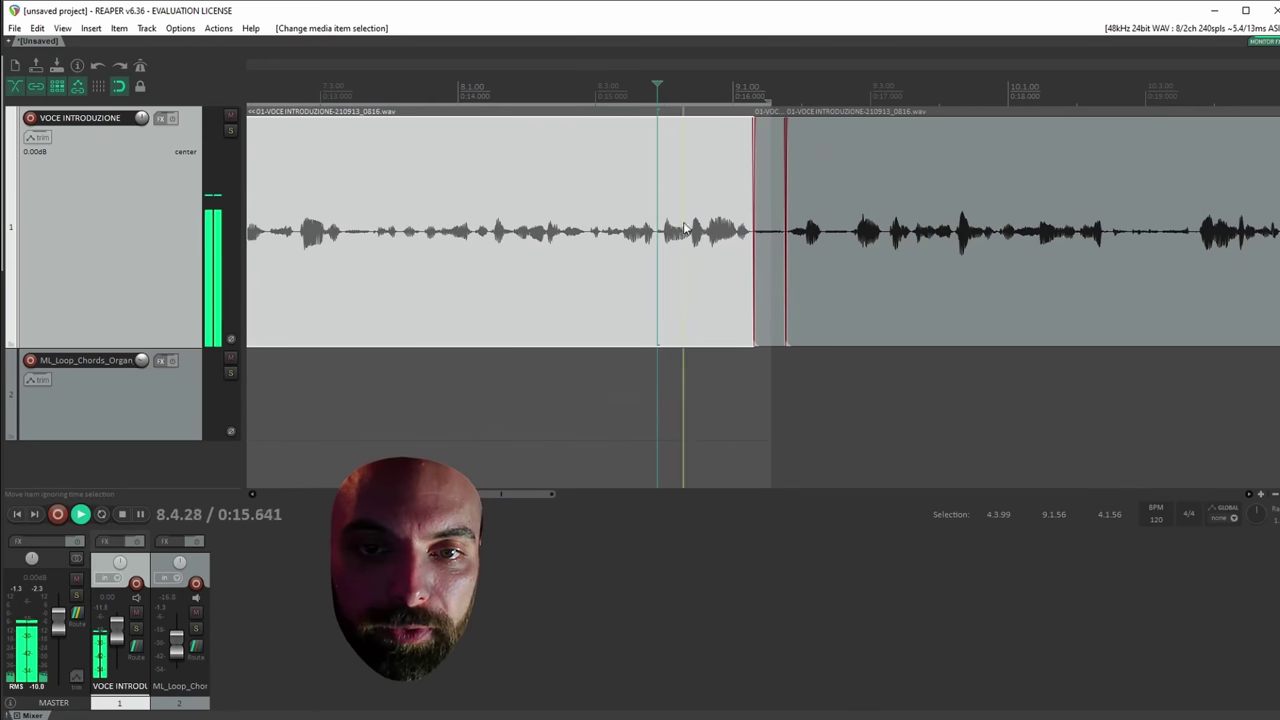
click(775, 238)
scroll(760, 235, down, 3)
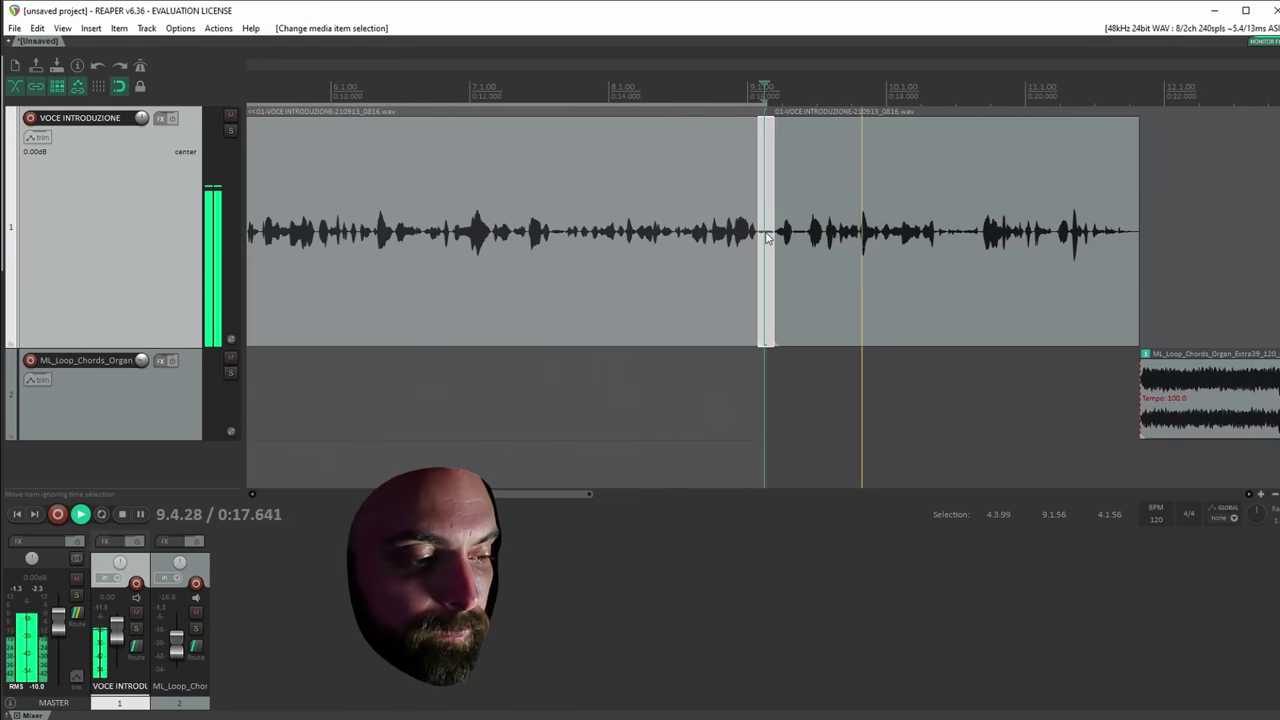
Select the organ loop item and enable its take volume envelope.
scroll(714, 231, down, 4)
click(432, 248)
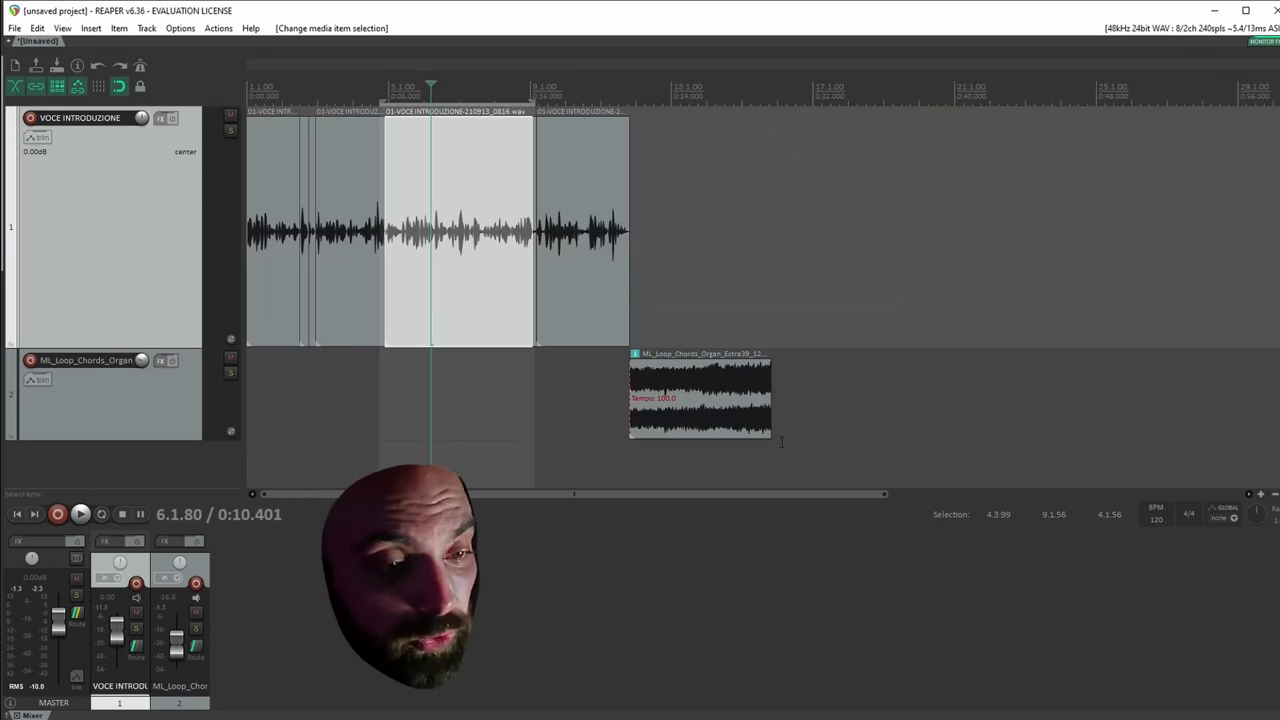
click(650, 415)
scroll(668, 393, up, 3)
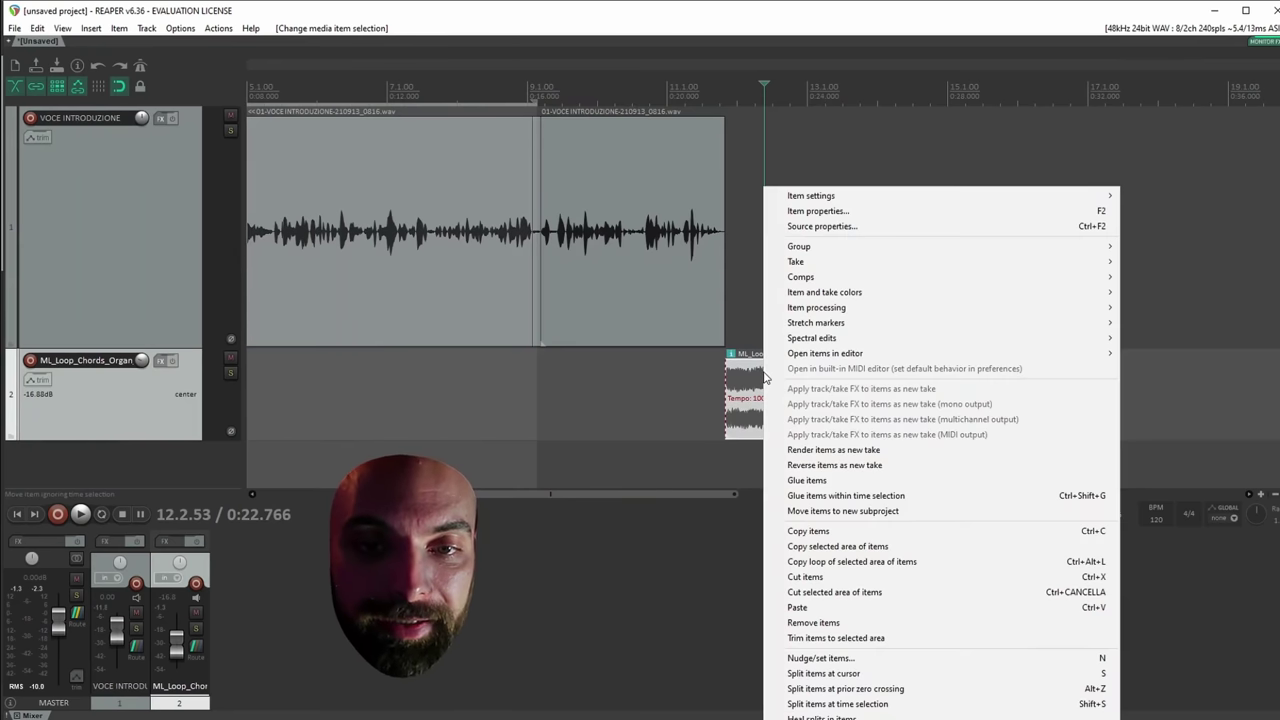
right_click(766, 378)
mouse_move(799, 269)
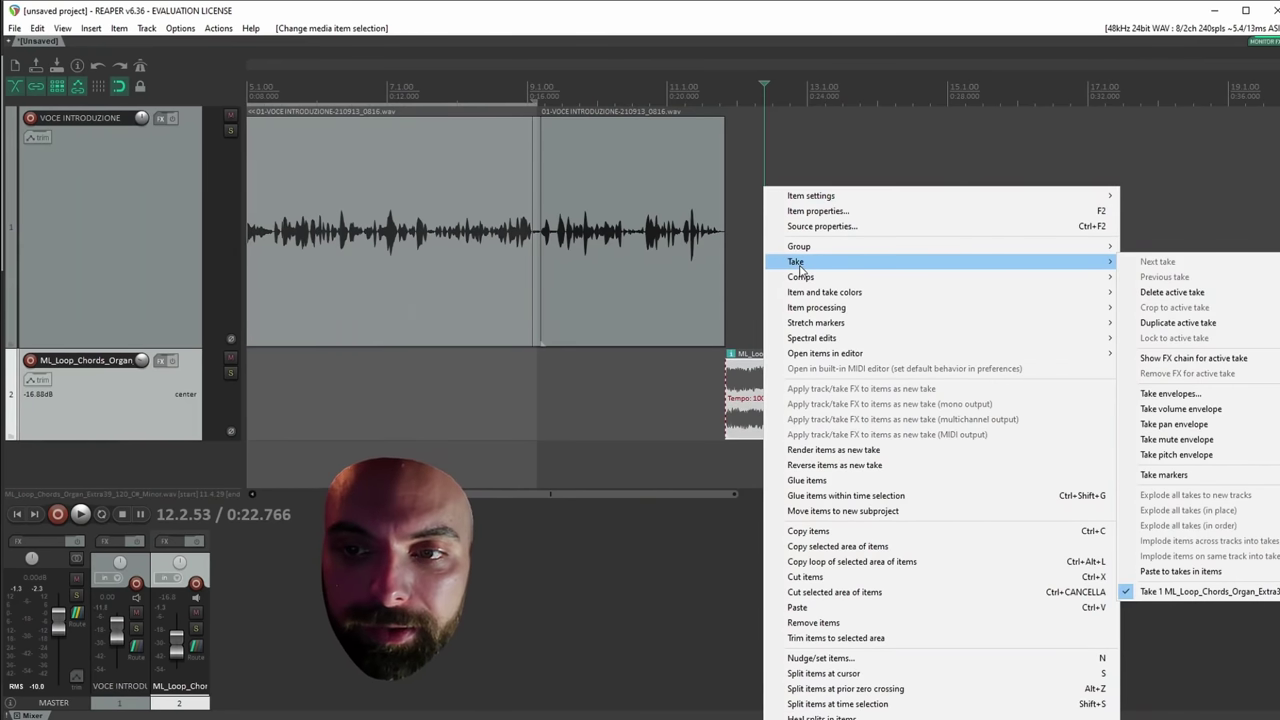
click(1185, 410)
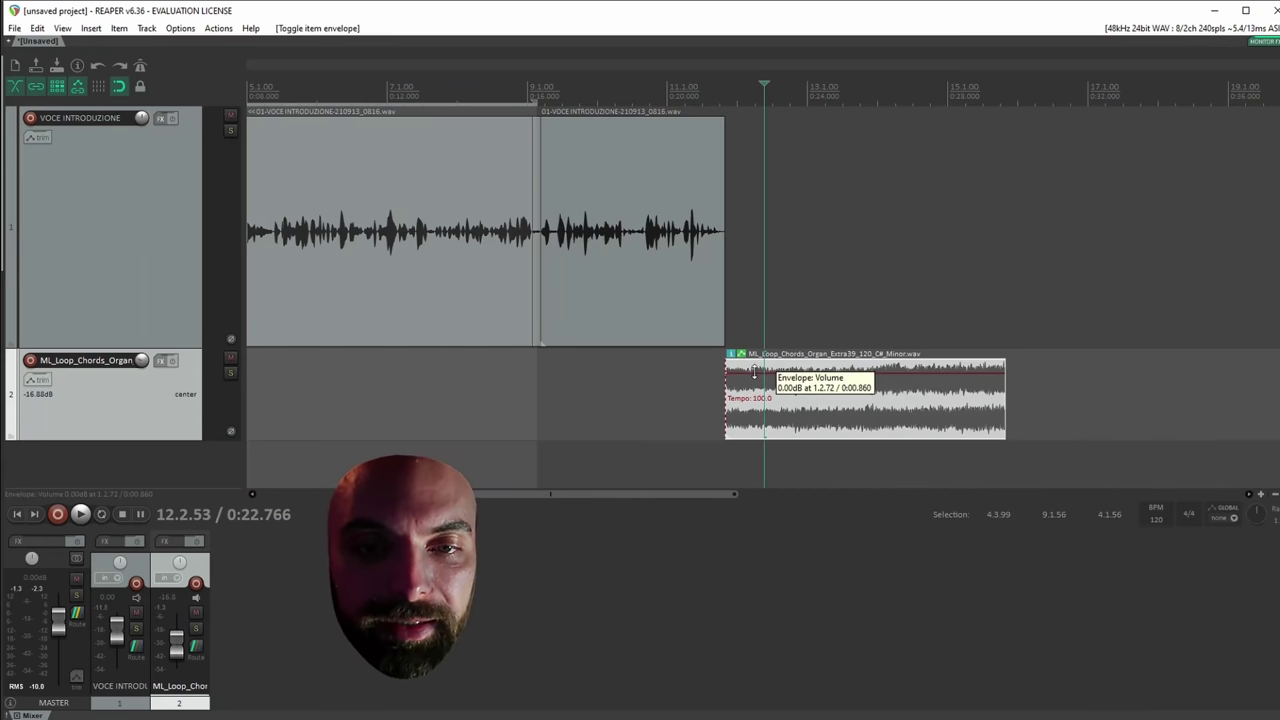
Move the loop's whole volume envelope to different levels, leave it at +0.60 dB, and play the loop.
drag(802, 370, 802, 378)
click(798, 402)
scroll(798, 405, up, 3)
scroll(798, 405, down, 2)
click(662, 376)
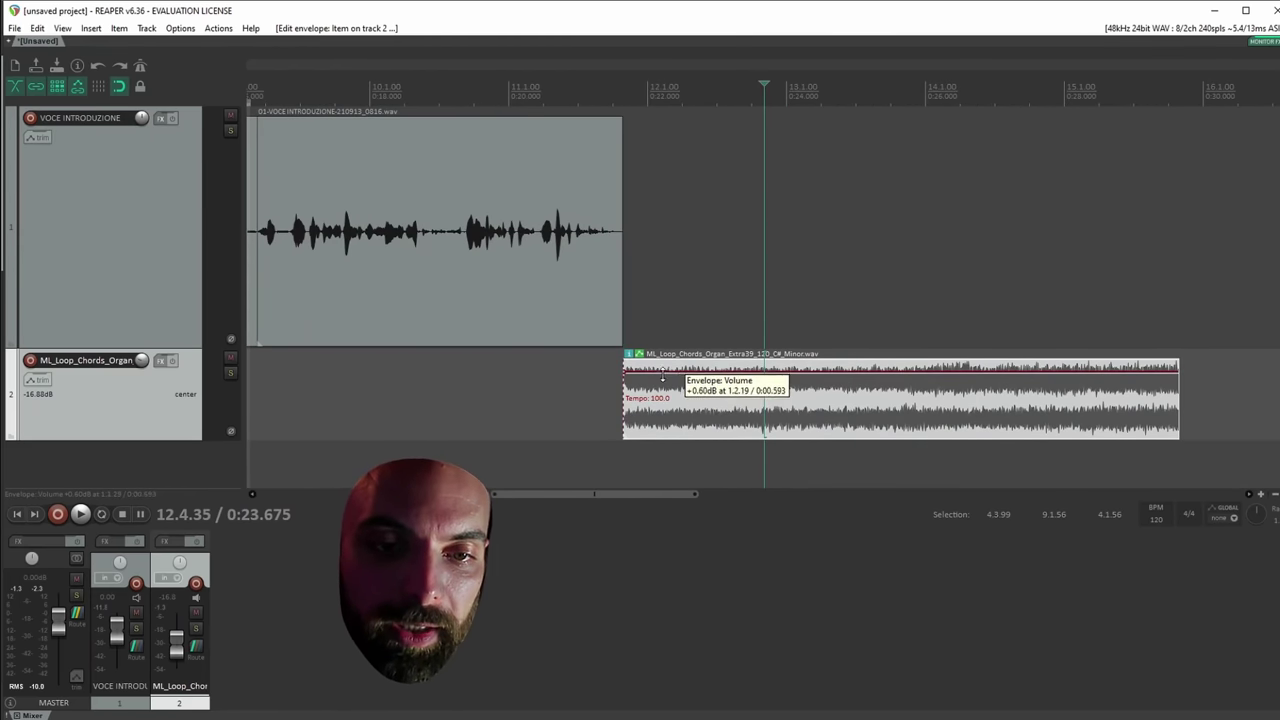
click(662, 376)
key(space)
key(space)
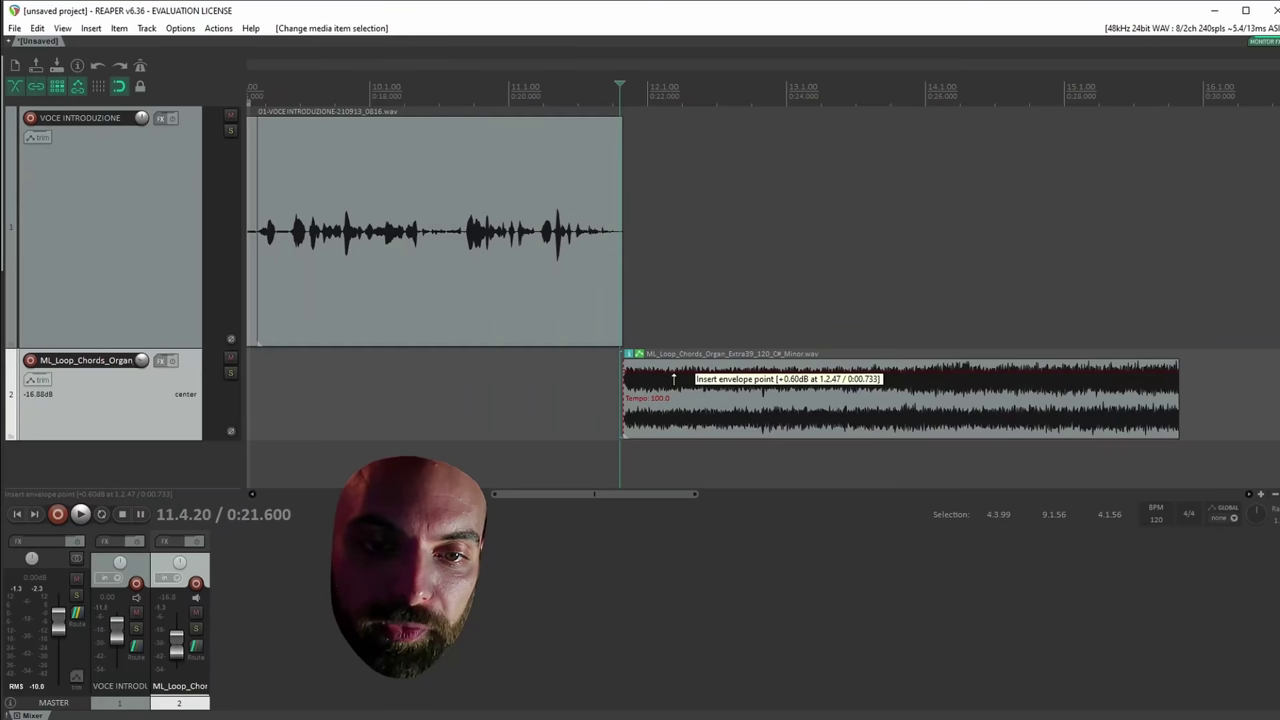
Add envelope points near the loop's beginning, drop the volume after them to about -13.4 dB, and play from the loop's start.
click(590, 272)
drag(673, 373, 746, 428)
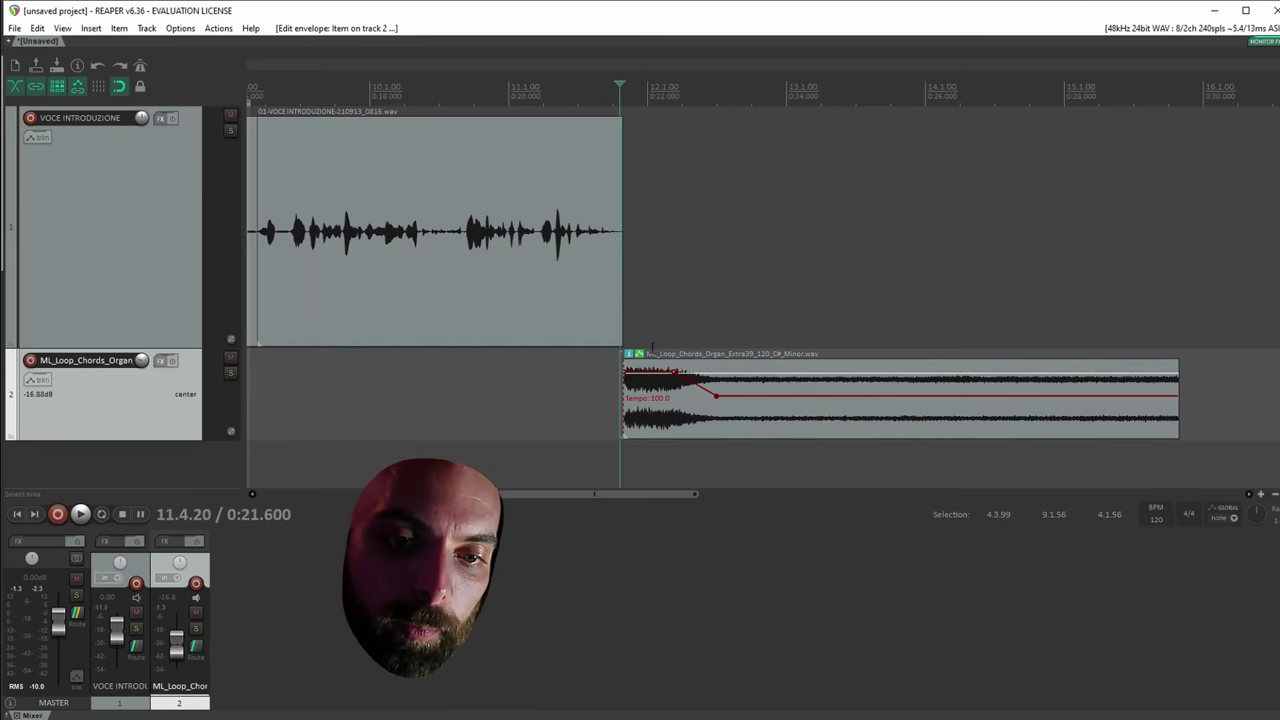
click(633, 323)
key(space)
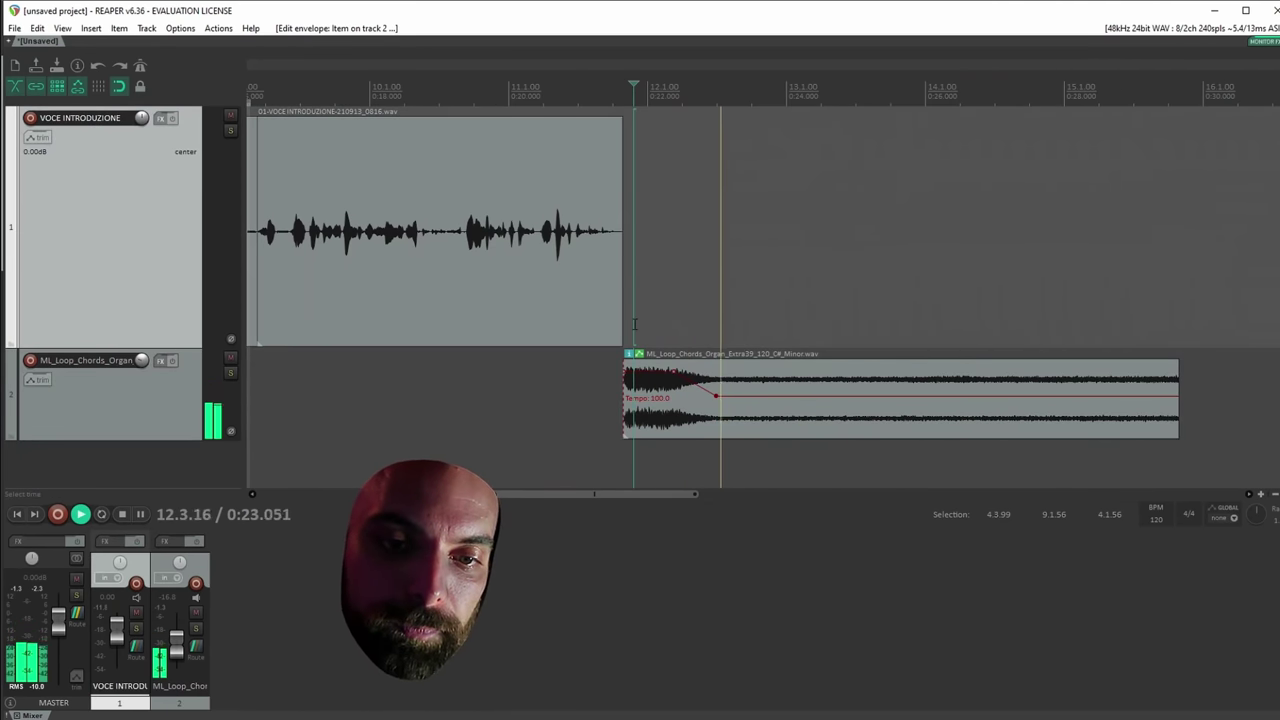
key(space)
click(618, 330)
key(space)
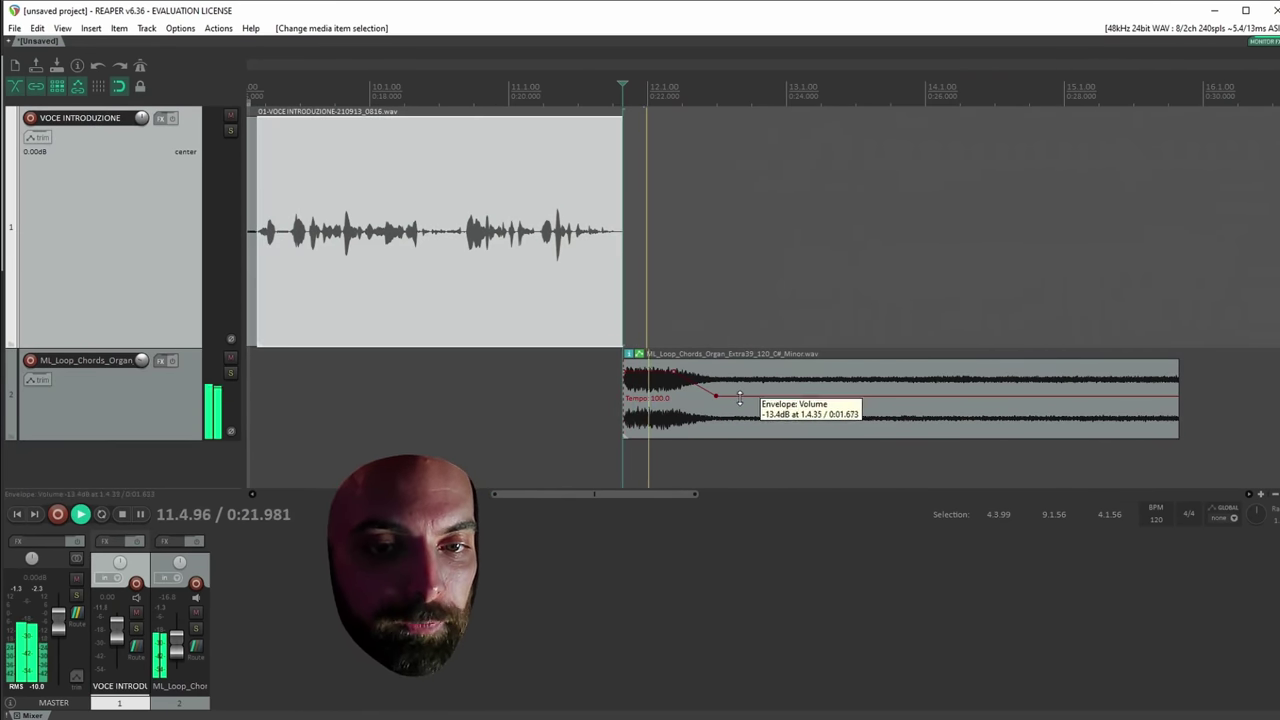
key(space)
Raise the envelope section after the second point to about +6 dB, play it, and lower that section to about -6.4 dB.
drag(738, 395, 751, 321)
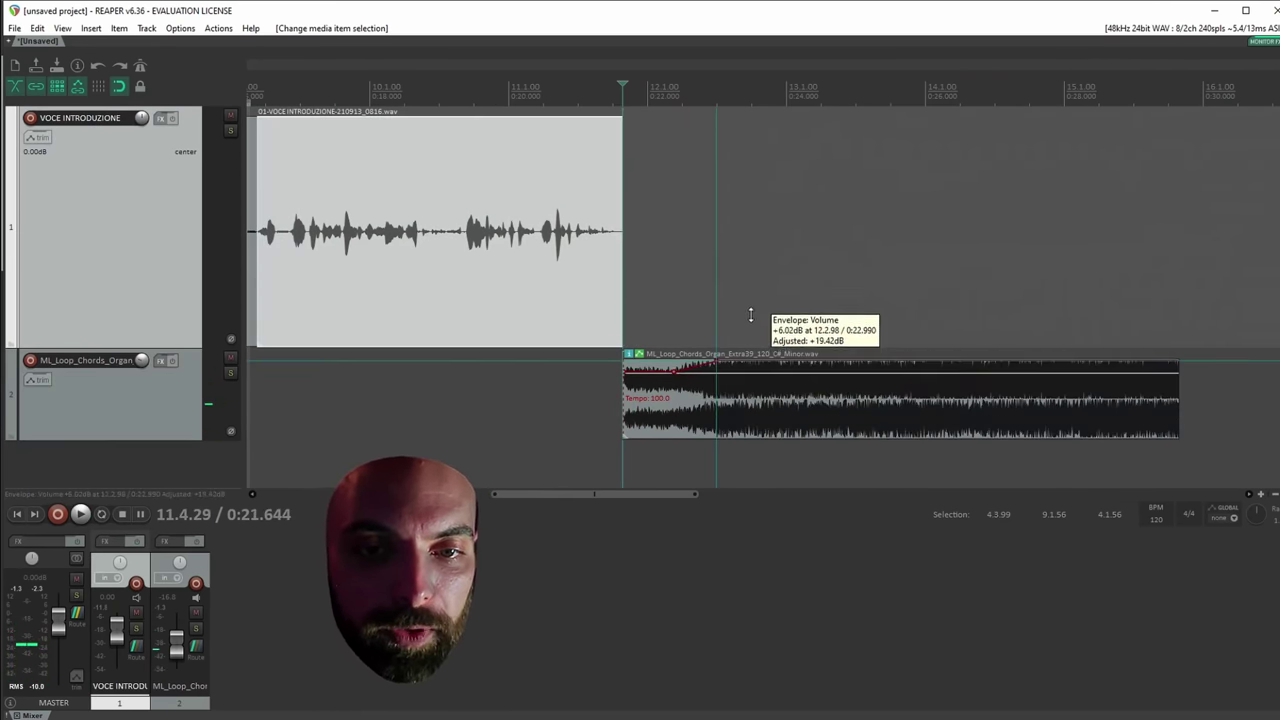
key(space)
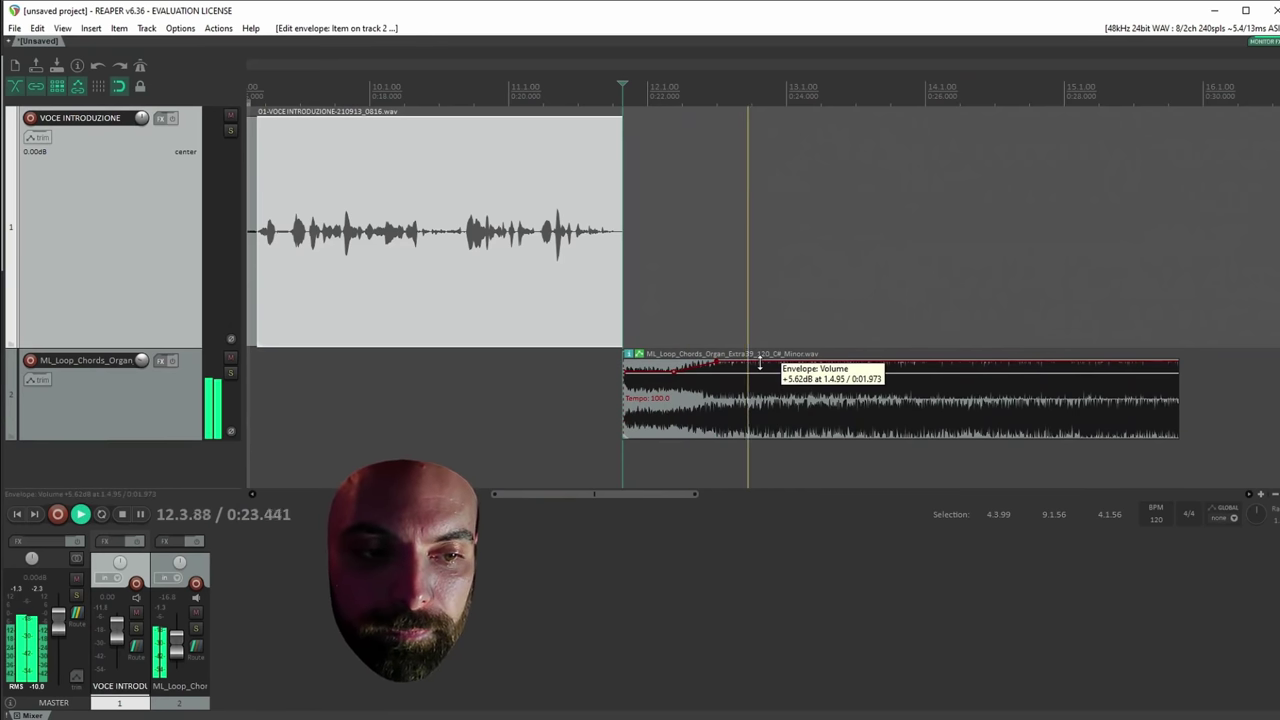
drag(760, 365, 760, 418)
key(space)
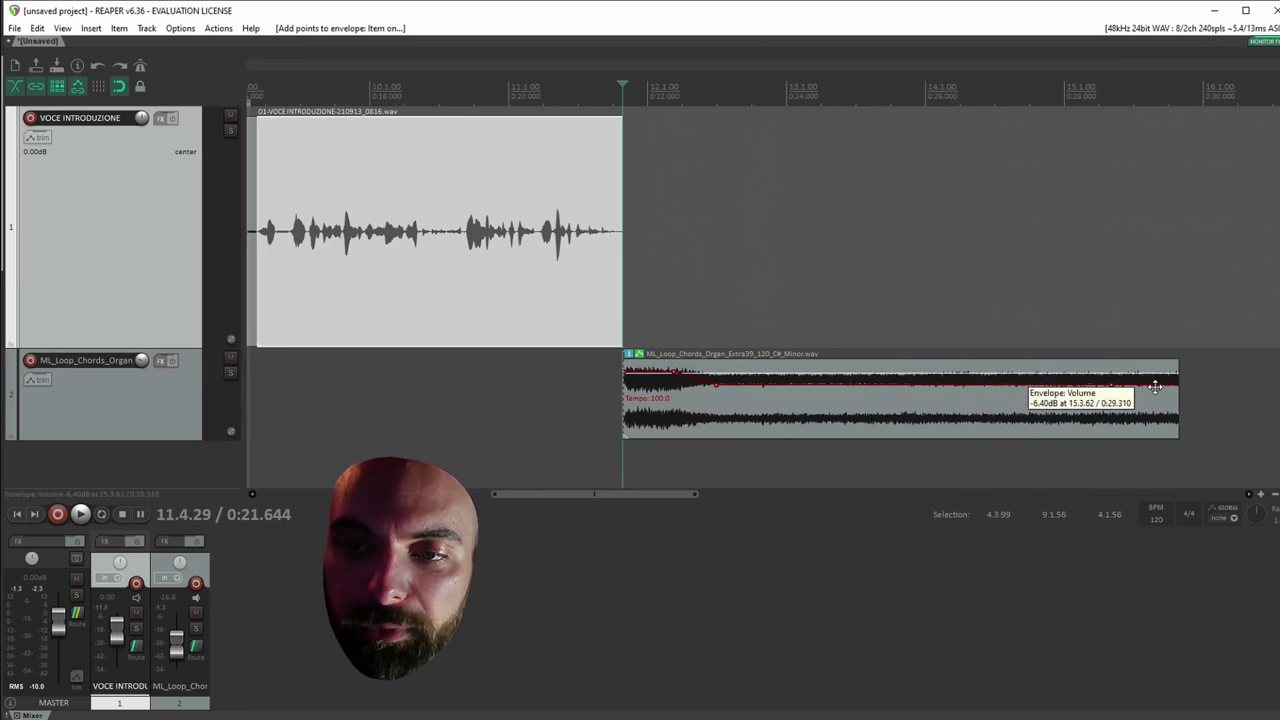
Try an ending fade by pulling the loop envelope's last point down to silence, and move the point back up.
drag(1155, 385, 1140, 500)
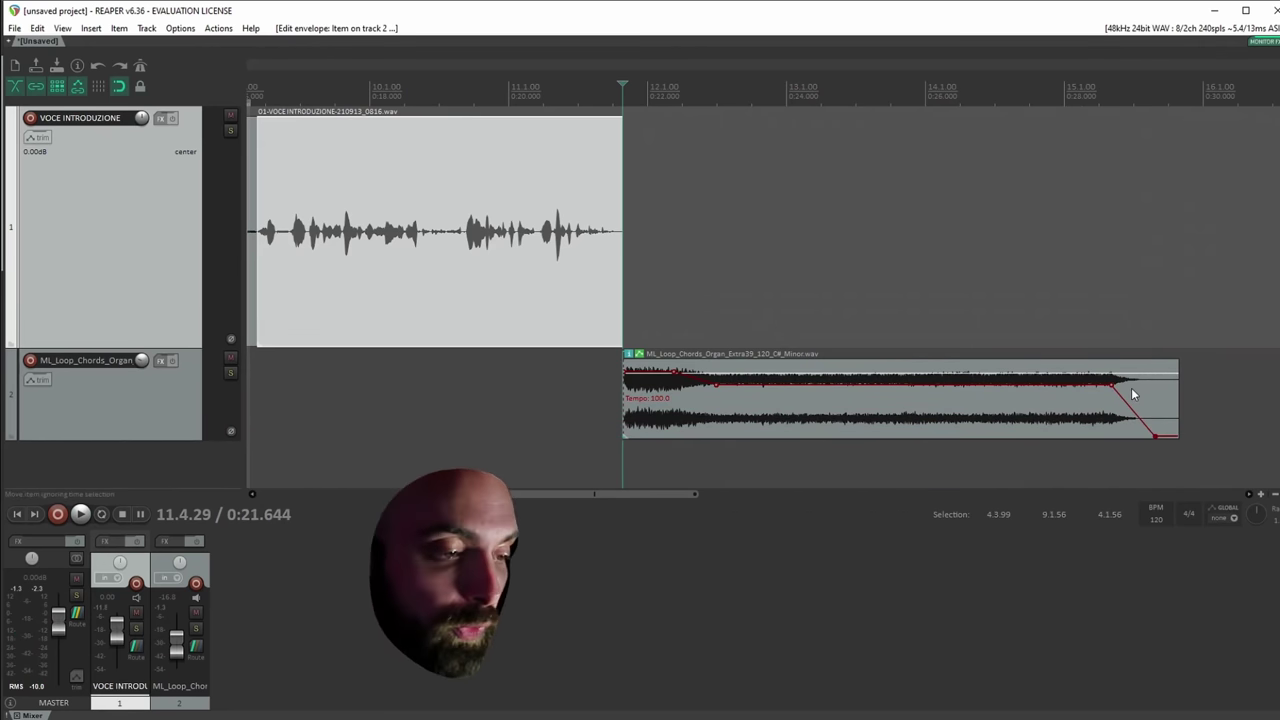
drag(1158, 436, 1187, 207)
click(1209, 309)
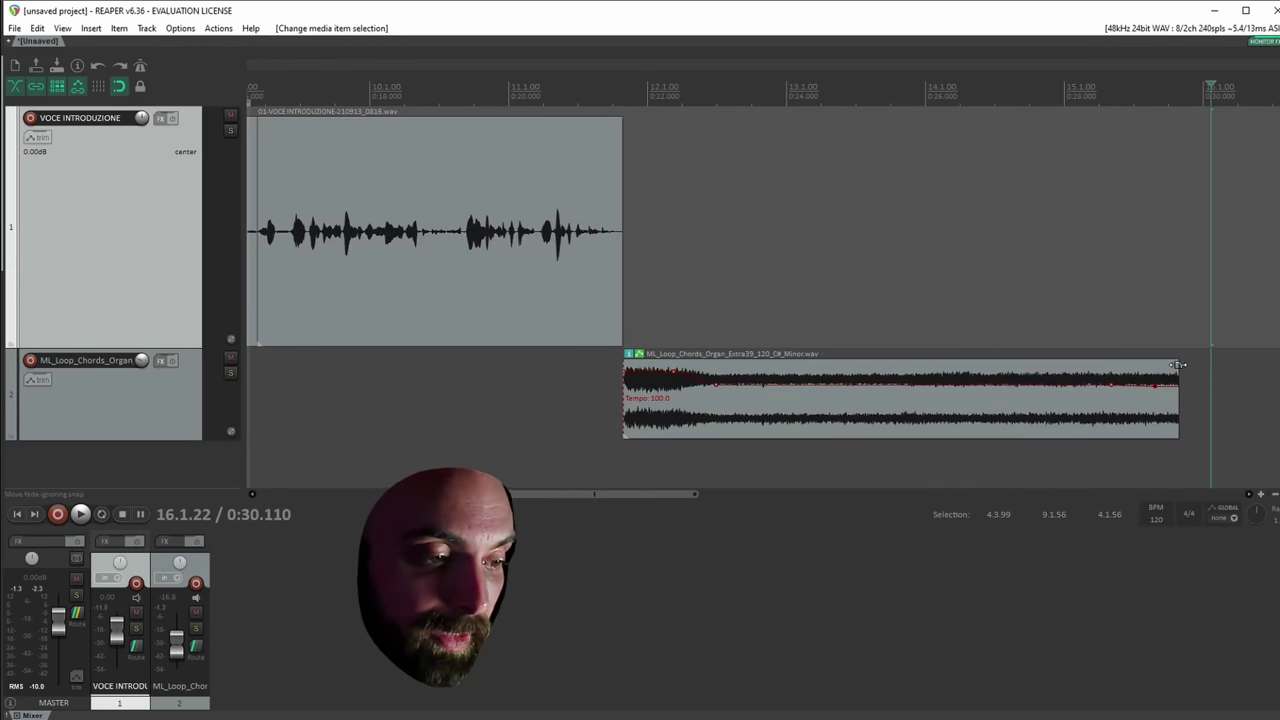
Add an item fade-out across roughly the last third of the organ loop and play its ending.
drag(1178, 364, 1012, 366)
click(1035, 322)
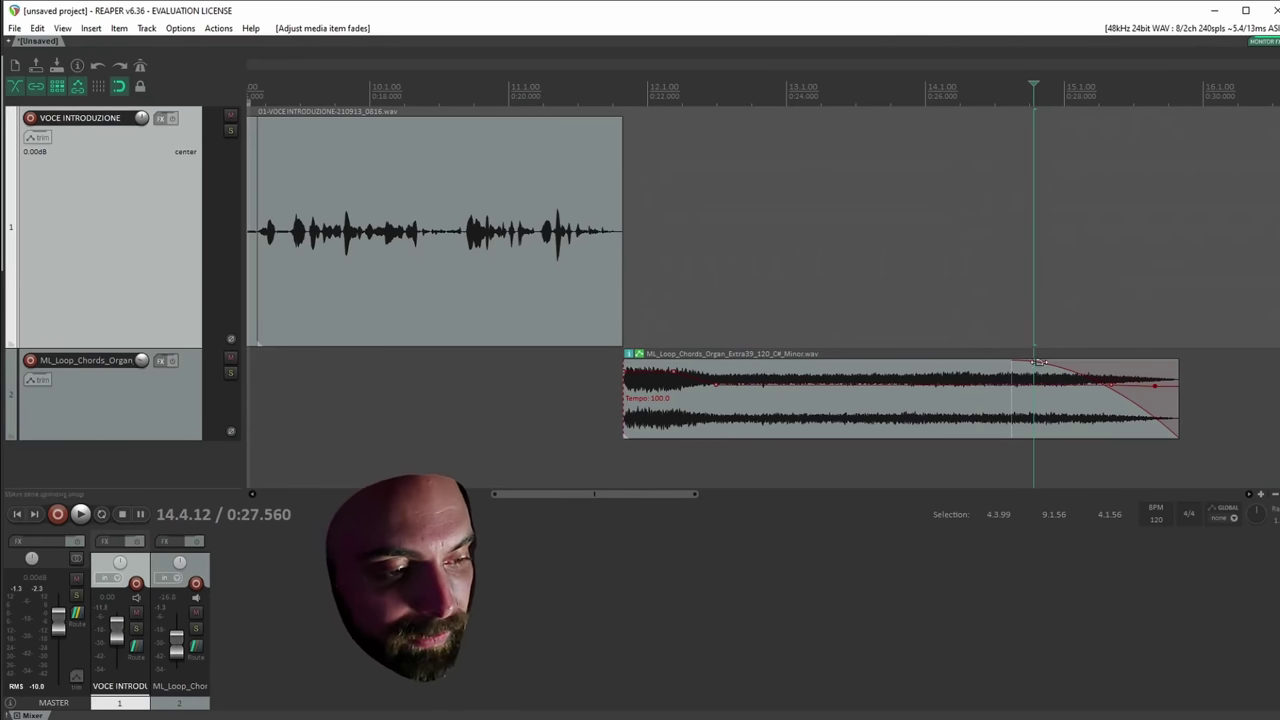
click(993, 299)
key(space)
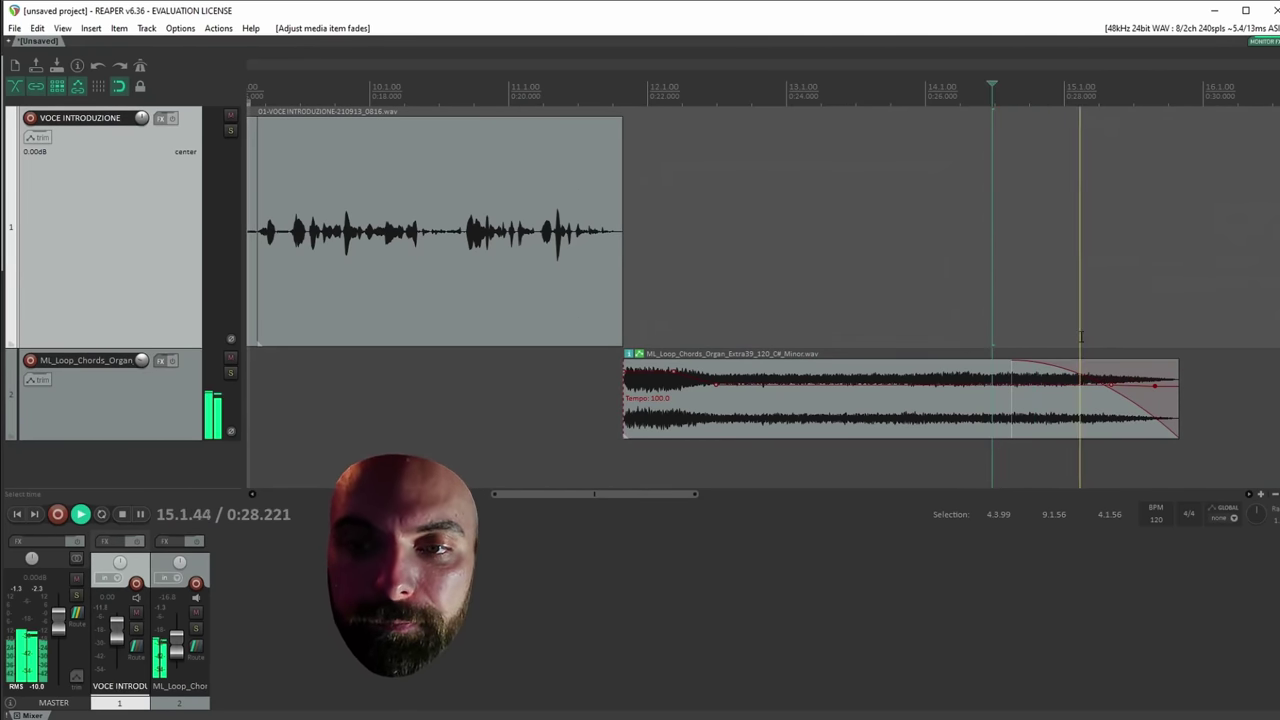
click(1052, 321)
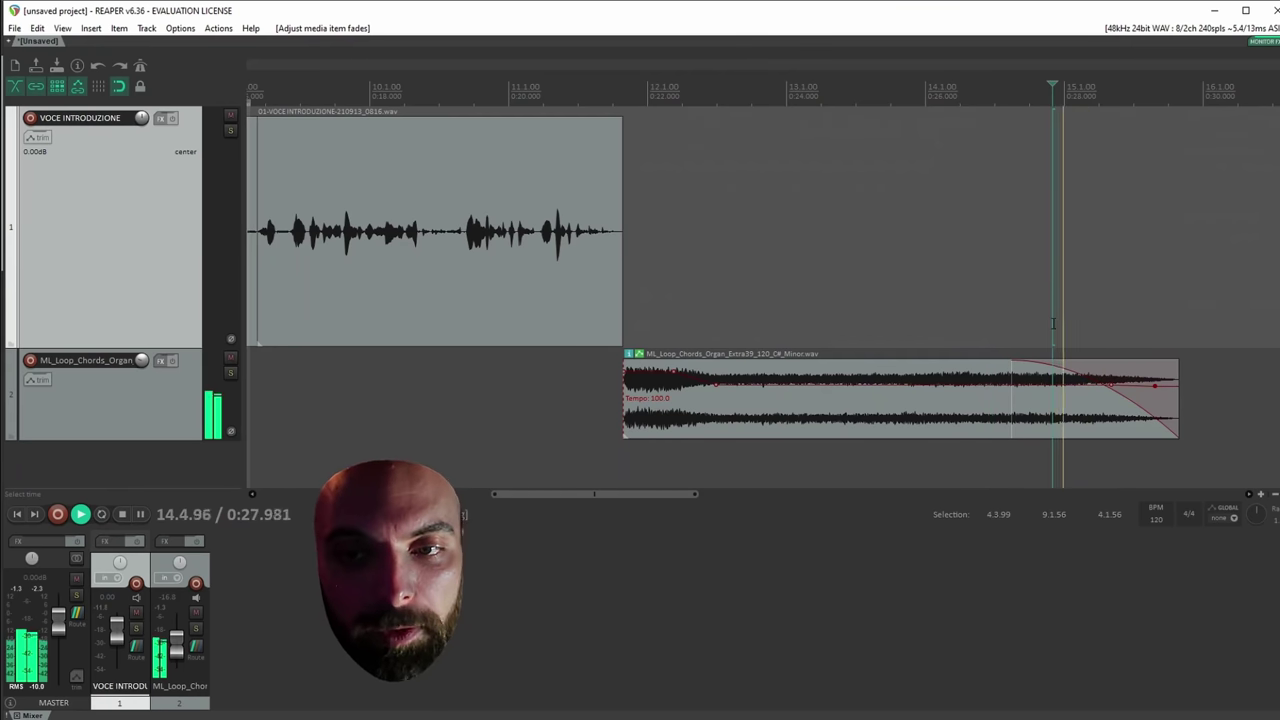
Change the organ loop's fade-out to a concave curve that drops quickly at first, and play its ending.
key(space)
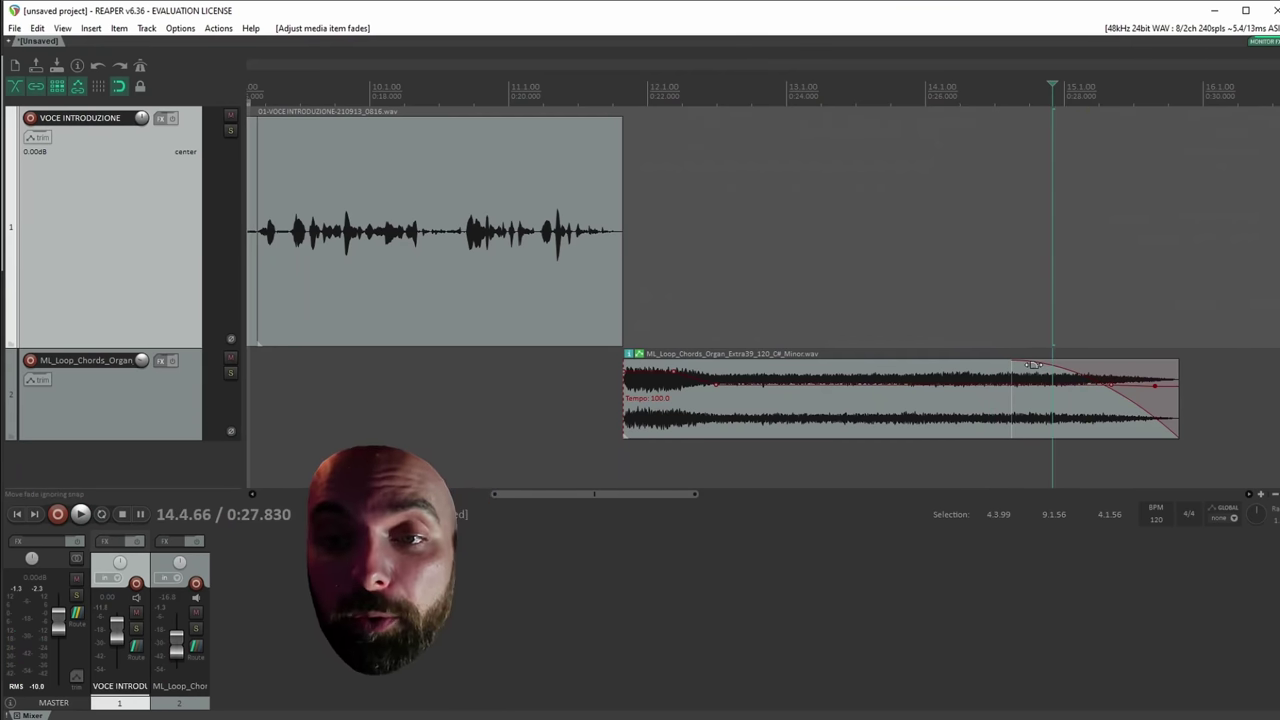
right_click(1031, 363)
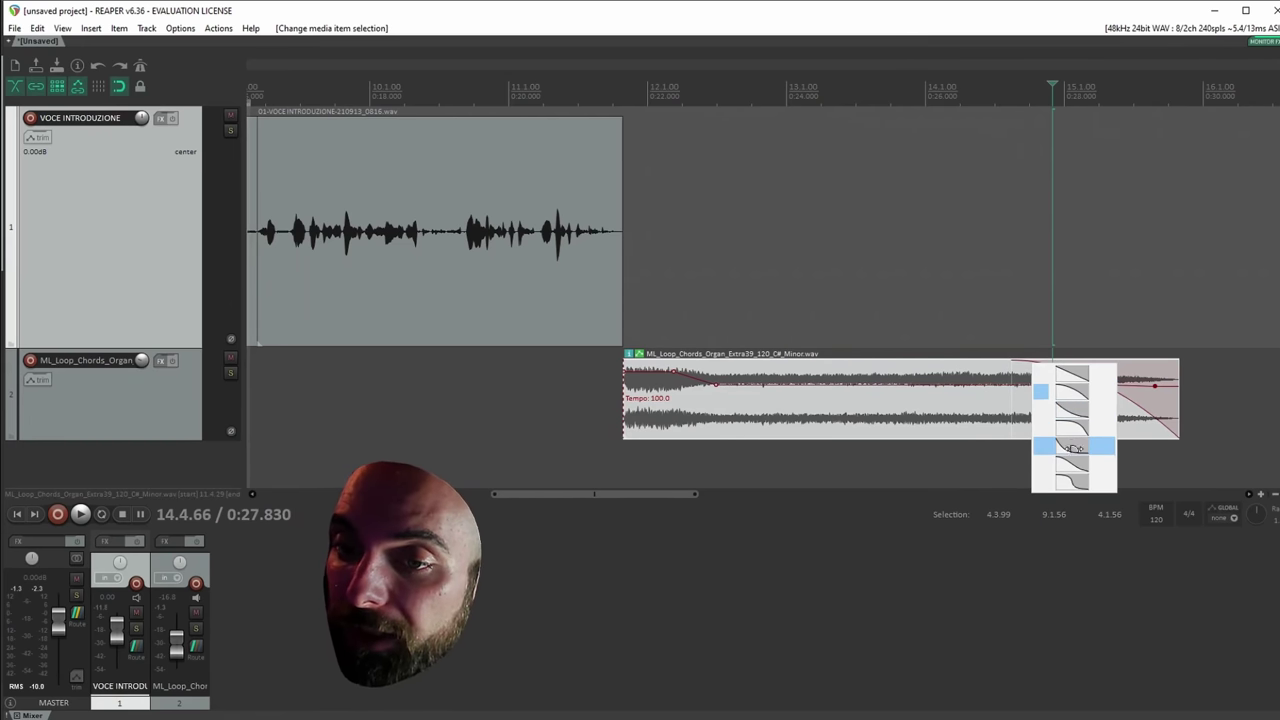
click(1070, 412)
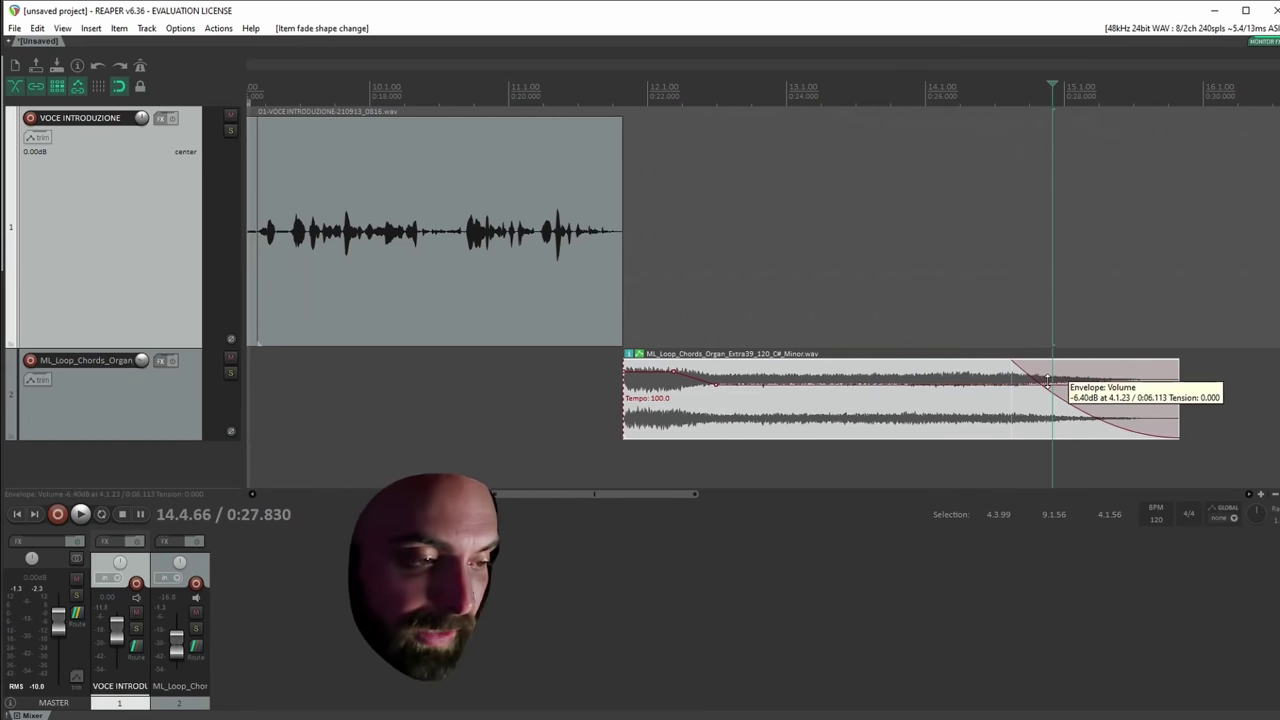
click(977, 314)
key(space)
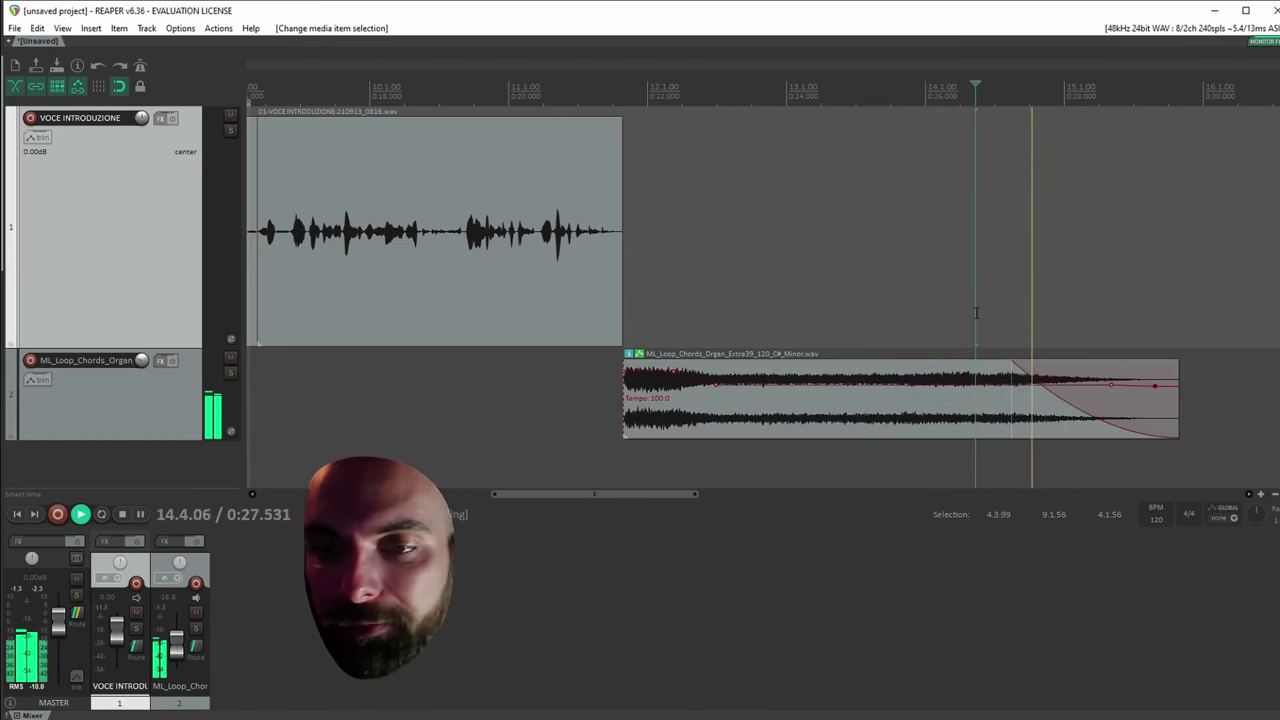
key(space)
Find the quiet phrase in the last voice clip, just after 10.2, and play it to judge its level.
scroll(918, 289, down, 2)
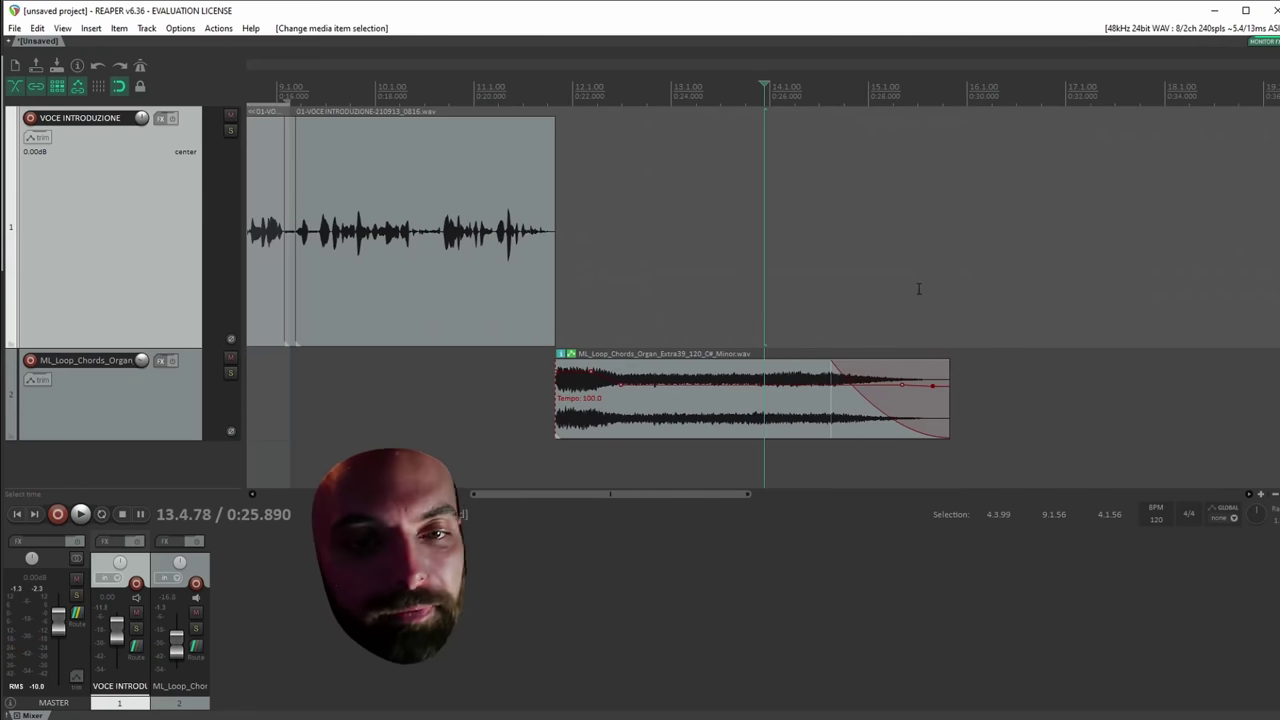
click(586, 319)
click(565, 318)
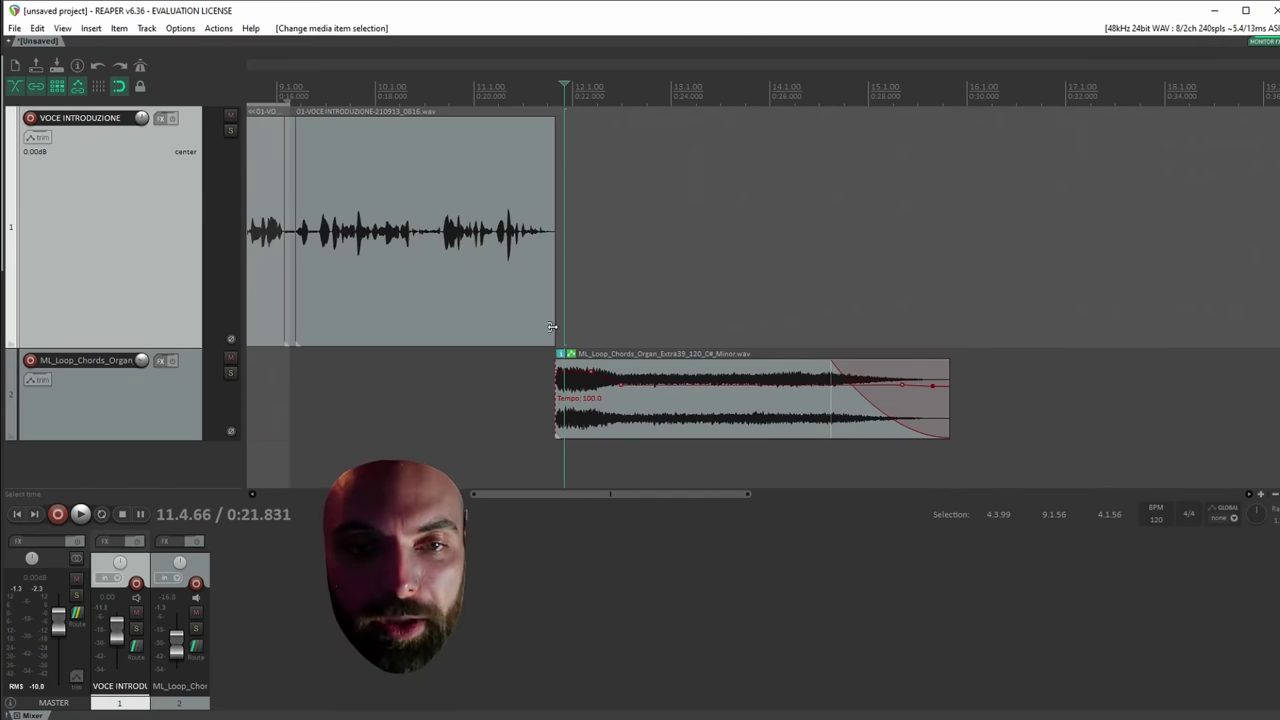
click(490, 280)
click(380, 277)
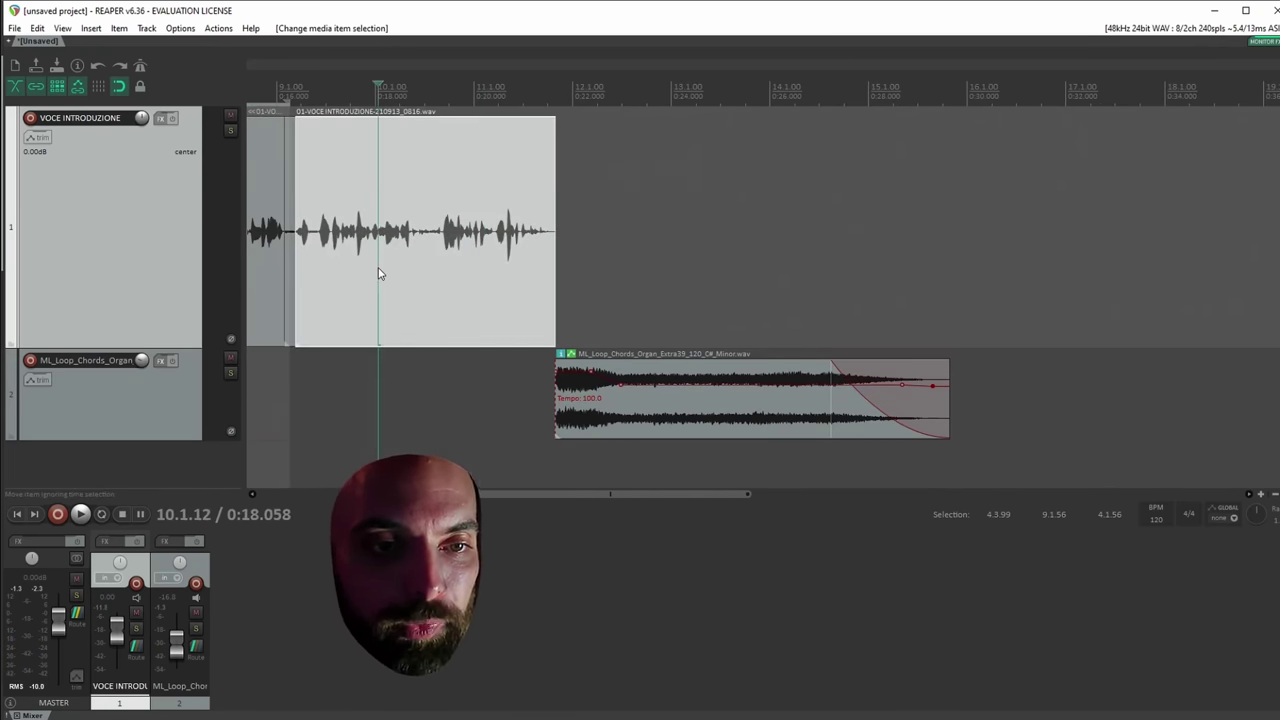
scroll(503, 260, up, 3)
click(632, 254)
click(638, 249)
scroll(636, 250, up, 1)
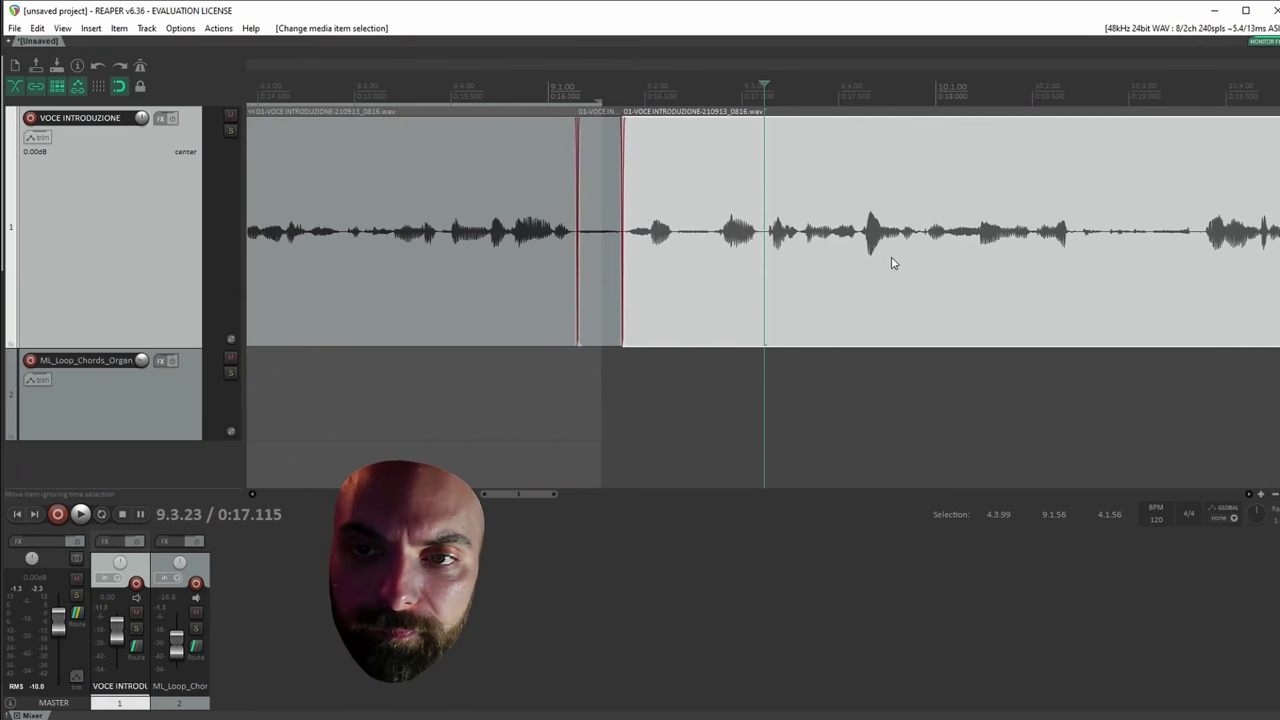
click(1071, 240)
key(space)
click(1074, 241)
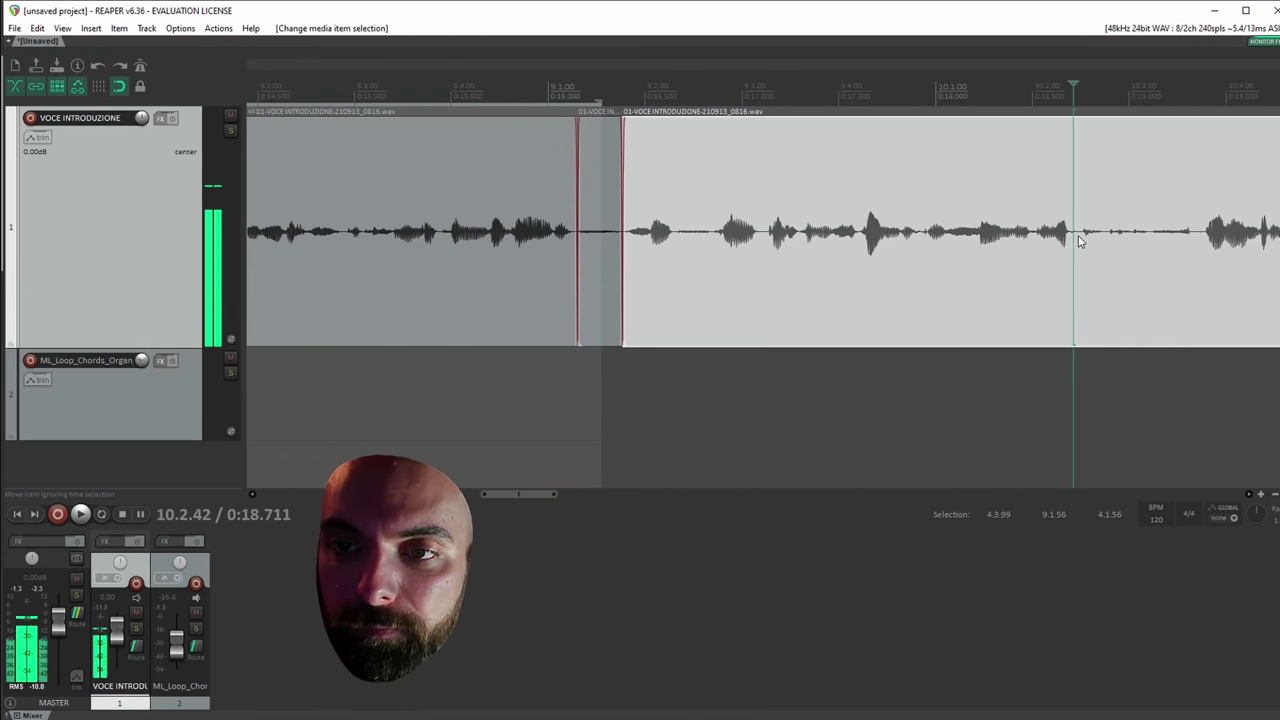
key(space)
Play the voice clip from about 10.1.38 to hear the louder speech lead into the quiet phrase.
click(975, 245)
scroll(971, 246, down, 2)
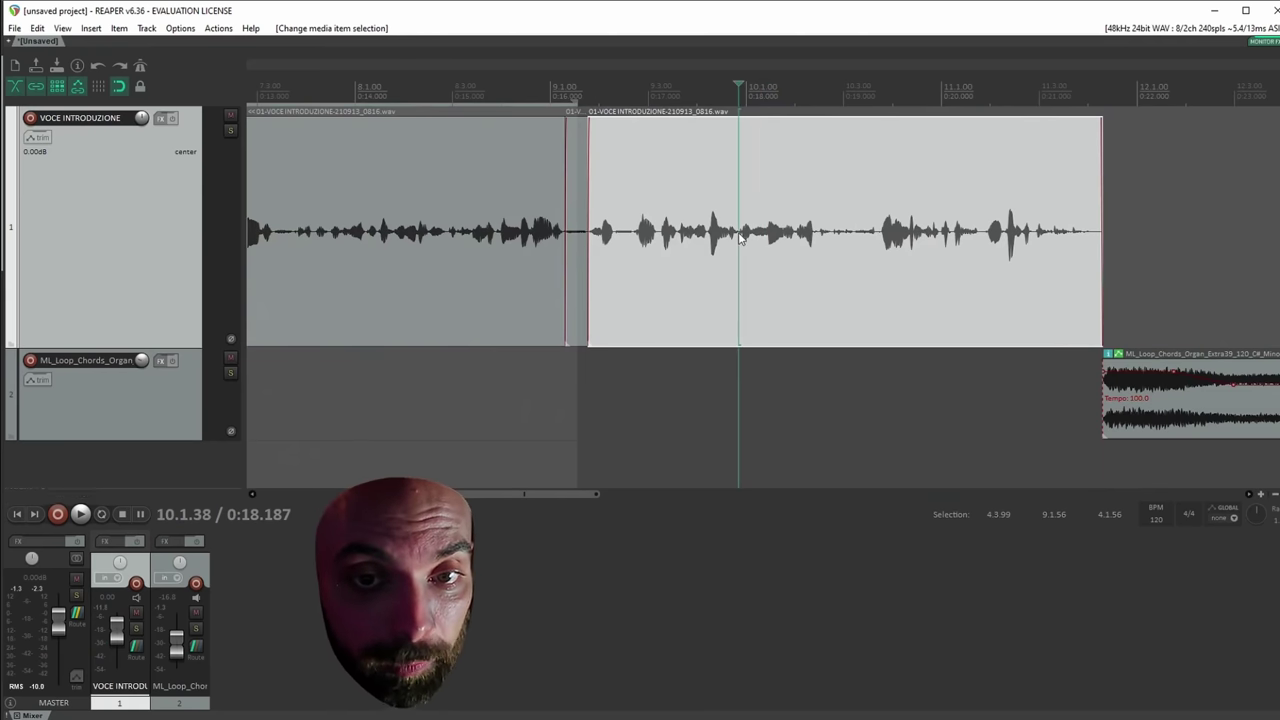
click(741, 240)
key(space)
scroll(897, 260, up, 2)
key(space)
Place the edit cursor at the start of the quiet phrase and show the take volume envelope on that voice clip.
click(860, 238)
click(853, 241)
right_click(858, 241)
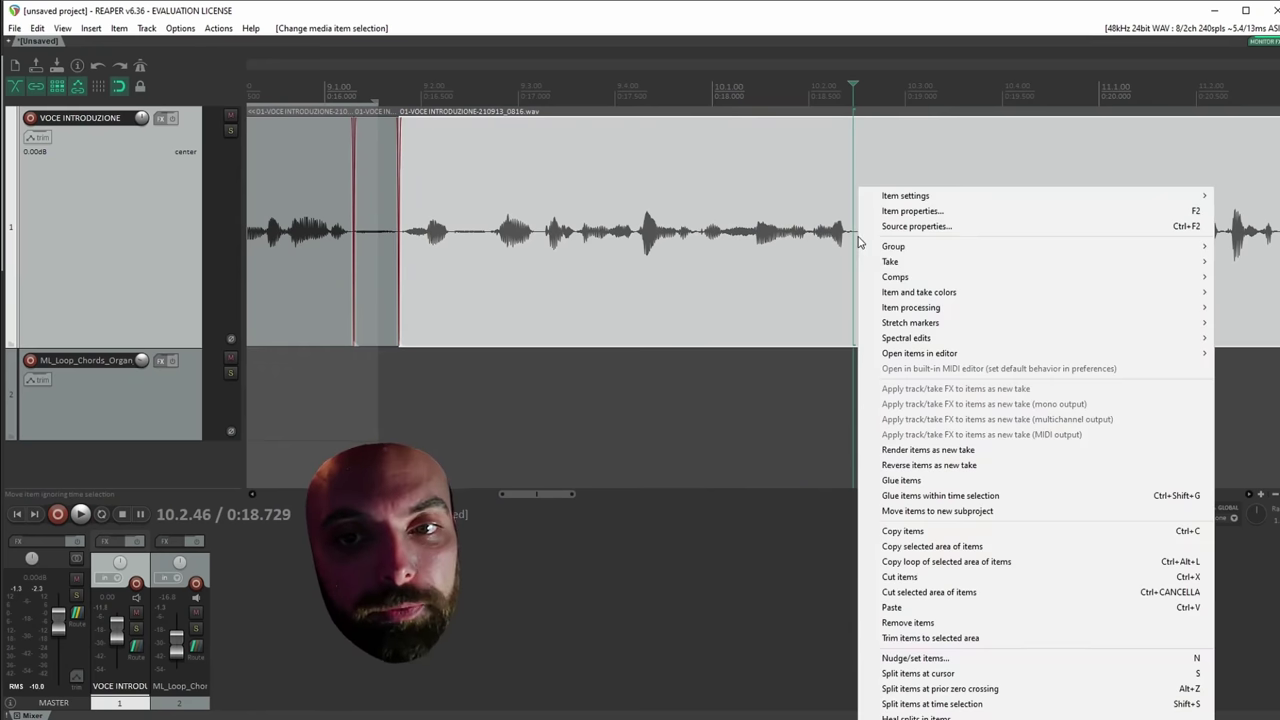
mouse_move(1195, 261)
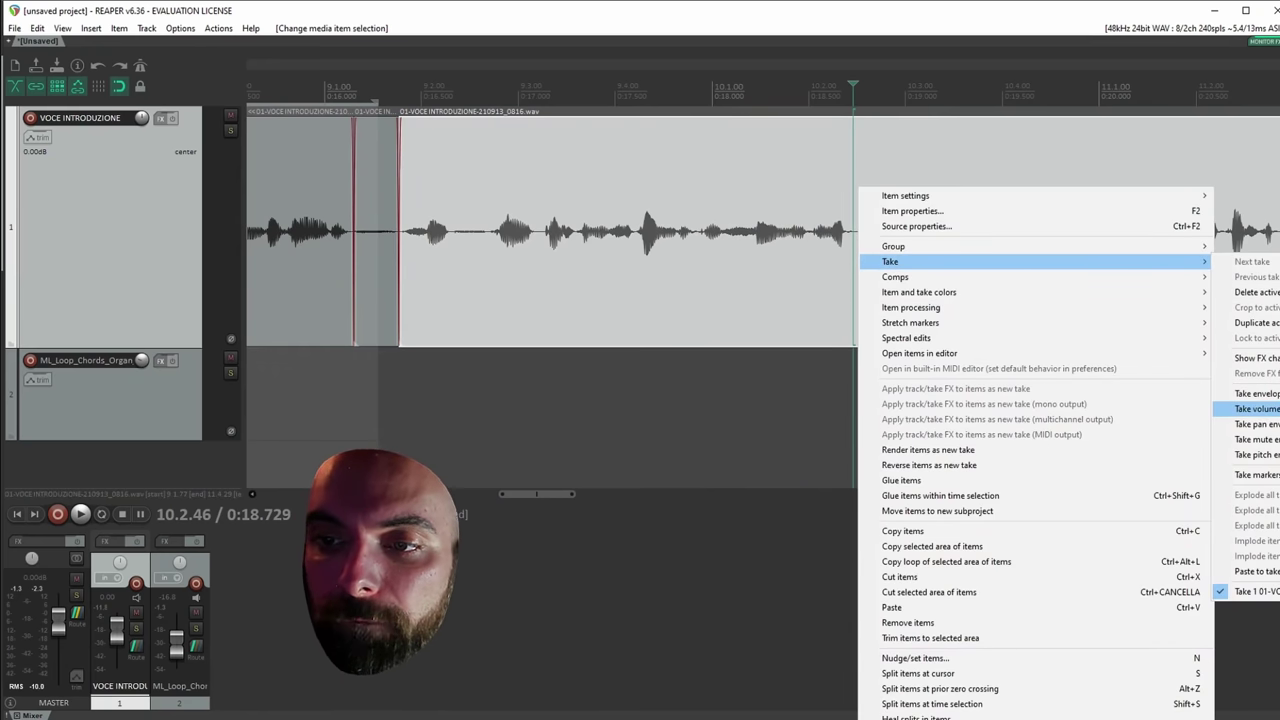
click(1270, 409)
Try boosting the quiet phrase by raising the envelope section between points around it, and undo those envelope edits.
click(853, 154)
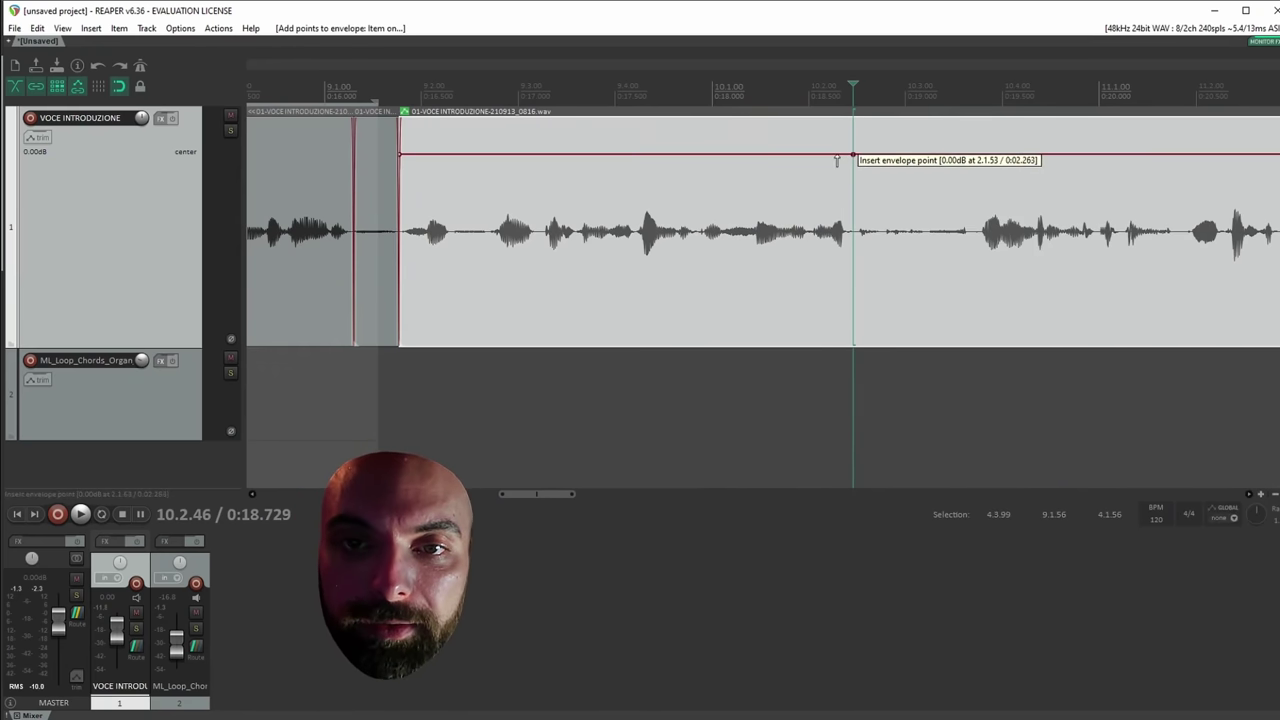
click(968, 155)
drag(929, 155, 919, 121)
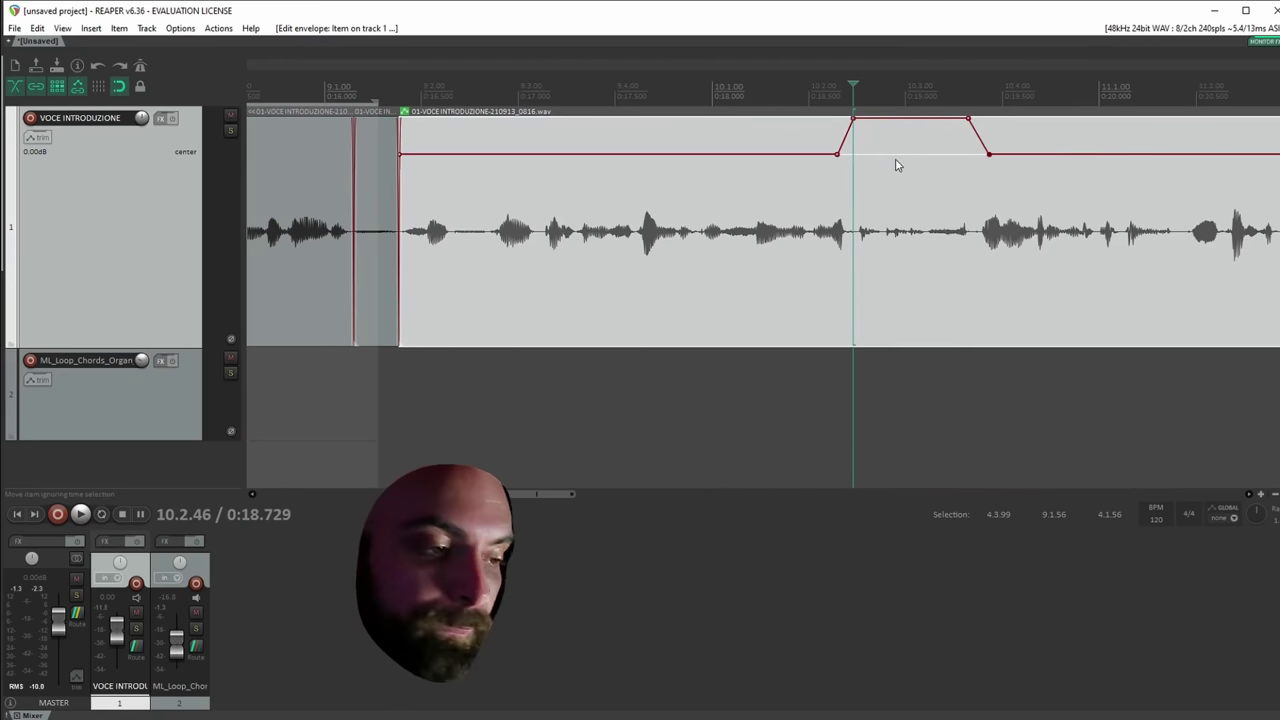
key(ctrl+z)
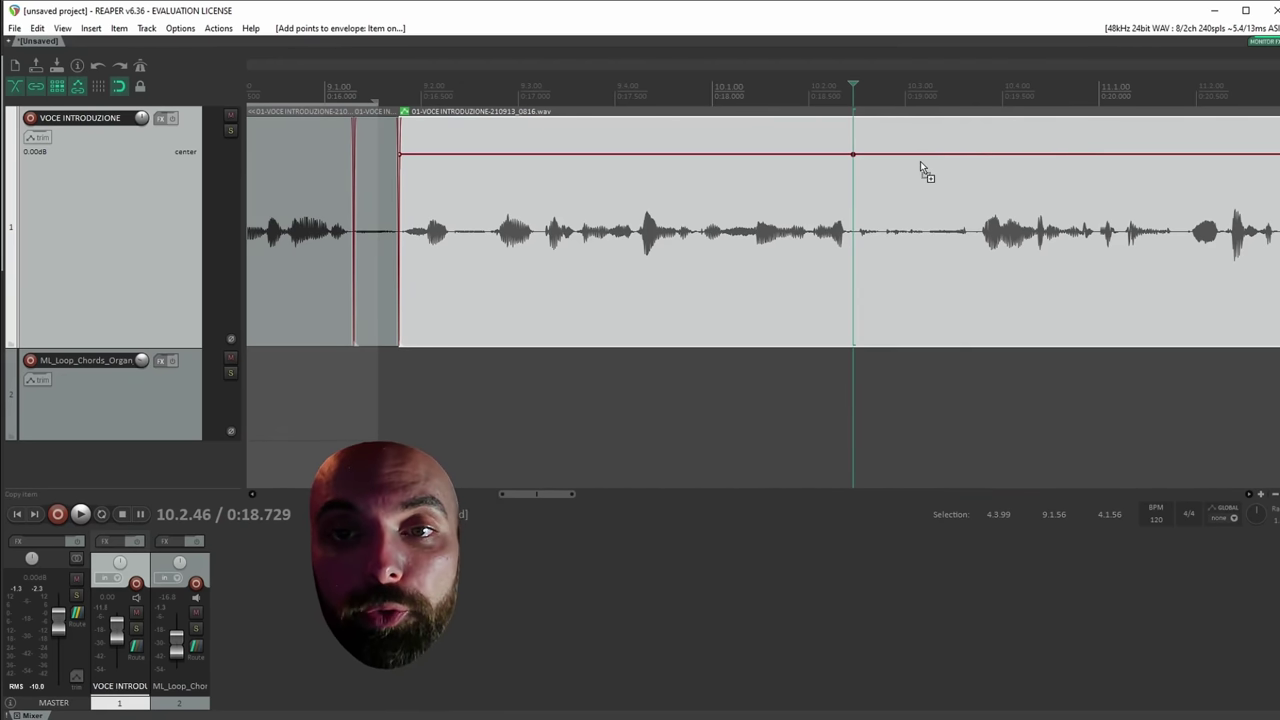
key(ctrl+z)
Split the voice clip at the start and end of the quiet phrase.
key(s)
click(971, 243)
key(s)
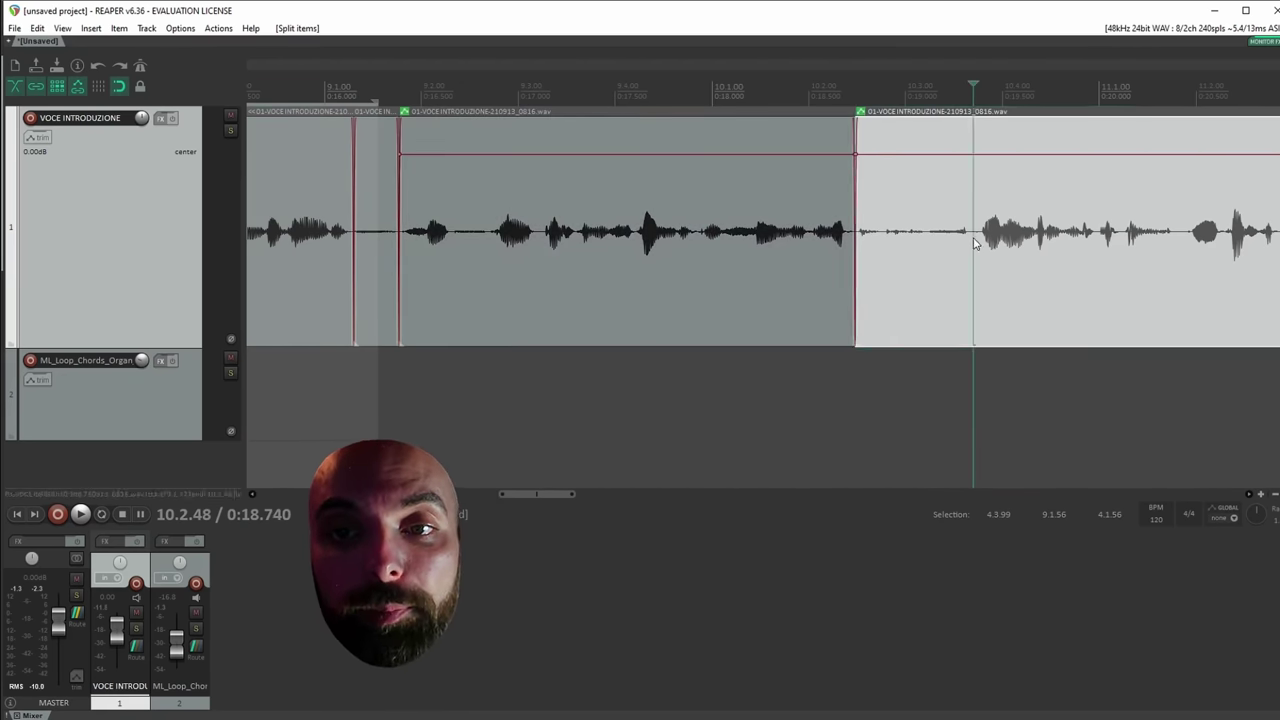
Raise the isolated quiet piece's item volume to about +8.09 dB and play the passage leading into it.
click(897, 248)
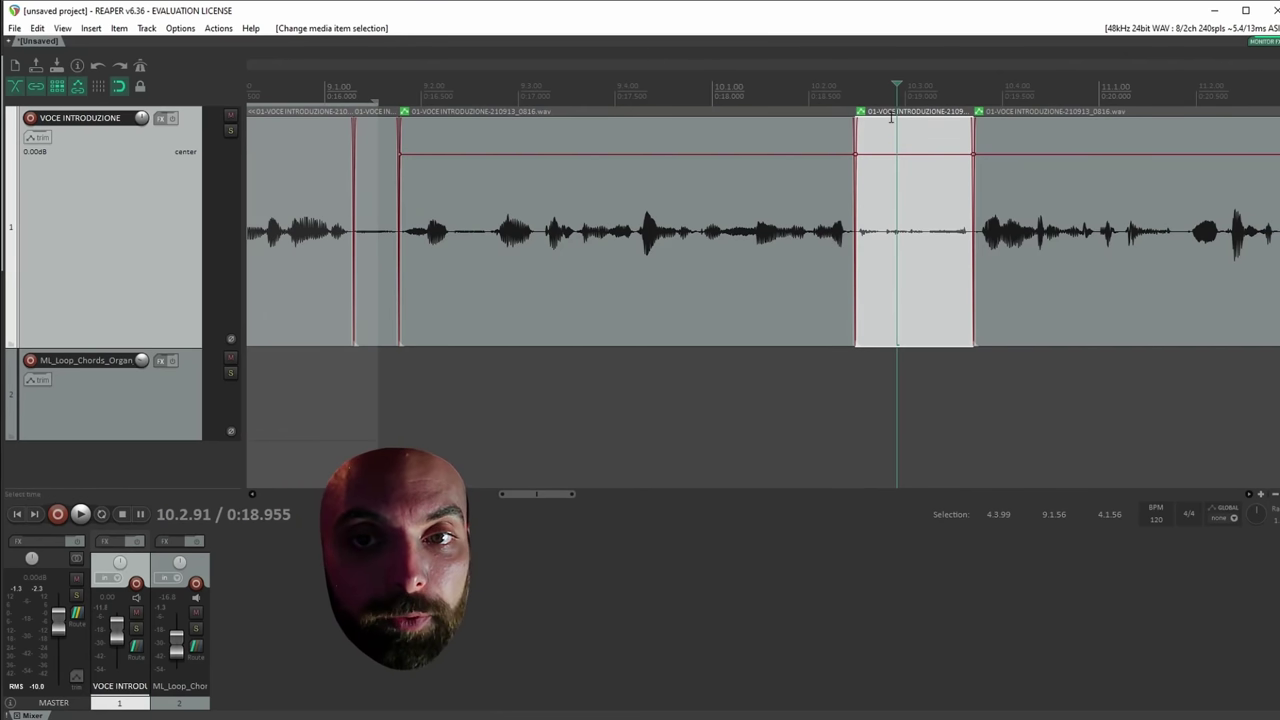
drag(893, 122, 900, 5)
drag(878, 130, 896, 7)
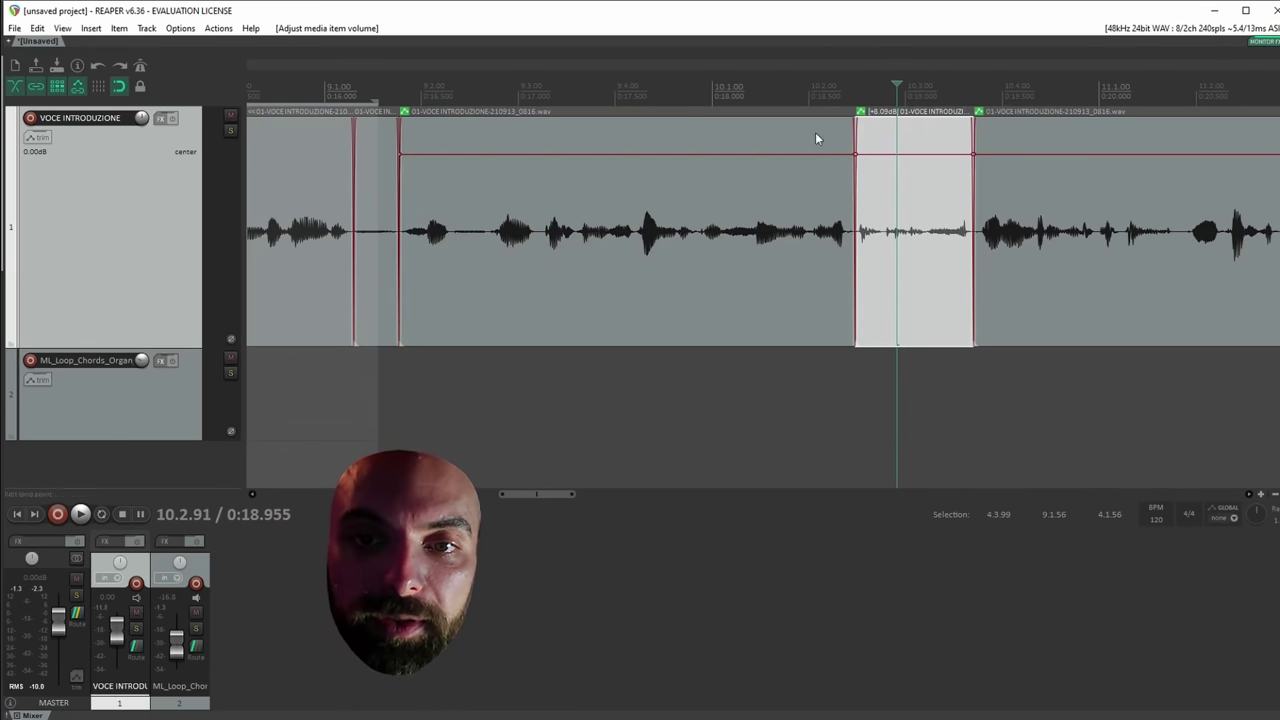
click(760, 255)
key(space)
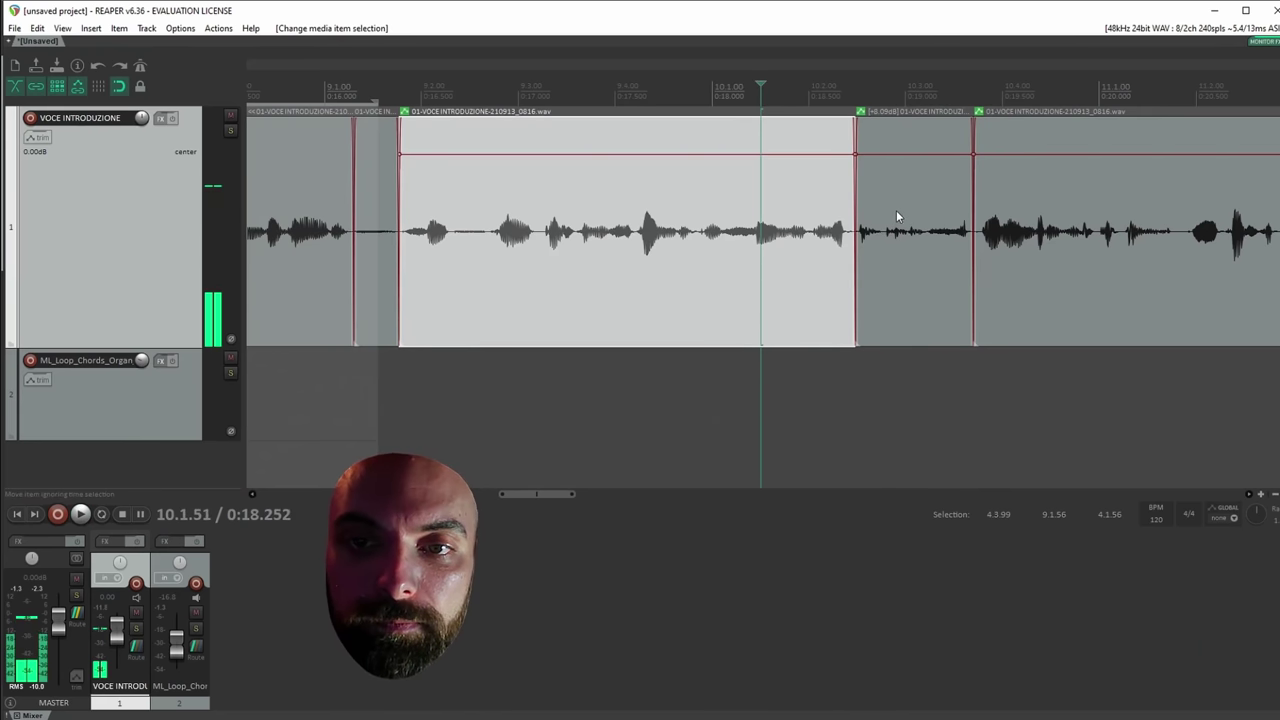
key(space)
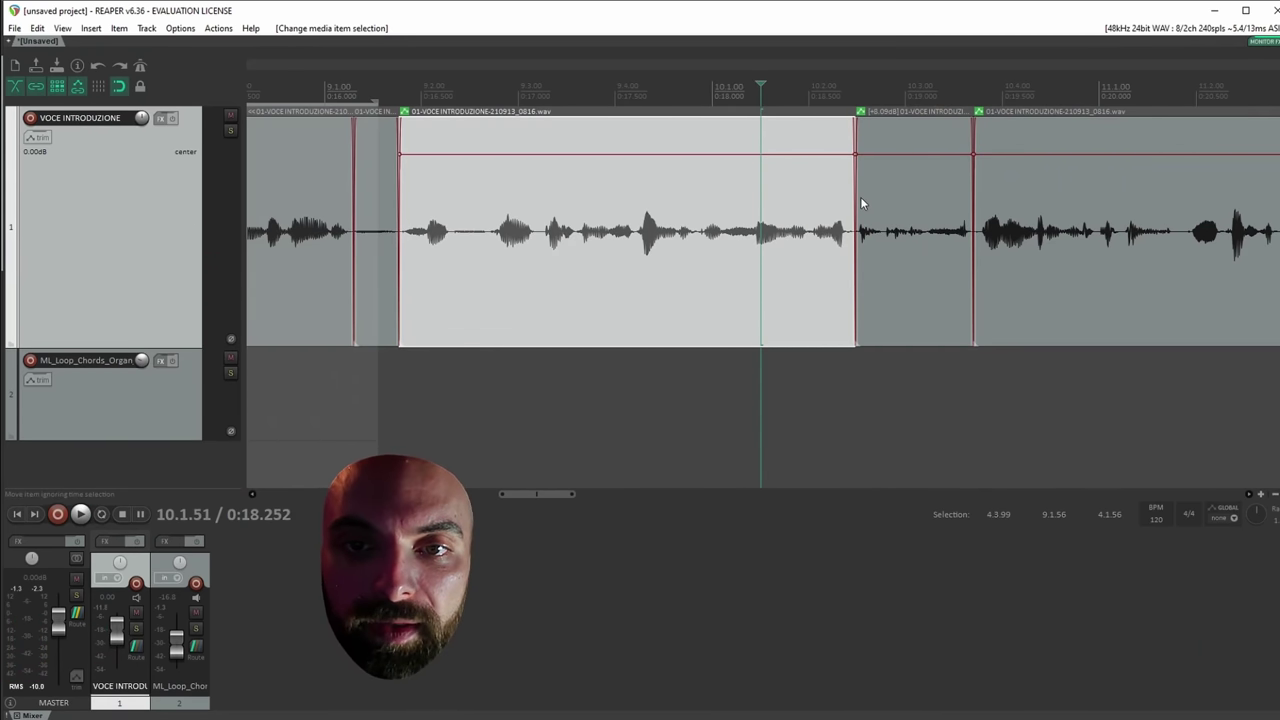
Increase the quiet piece's item volume further to about +9.65 dB.
click(860, 196)
click(910, 218)
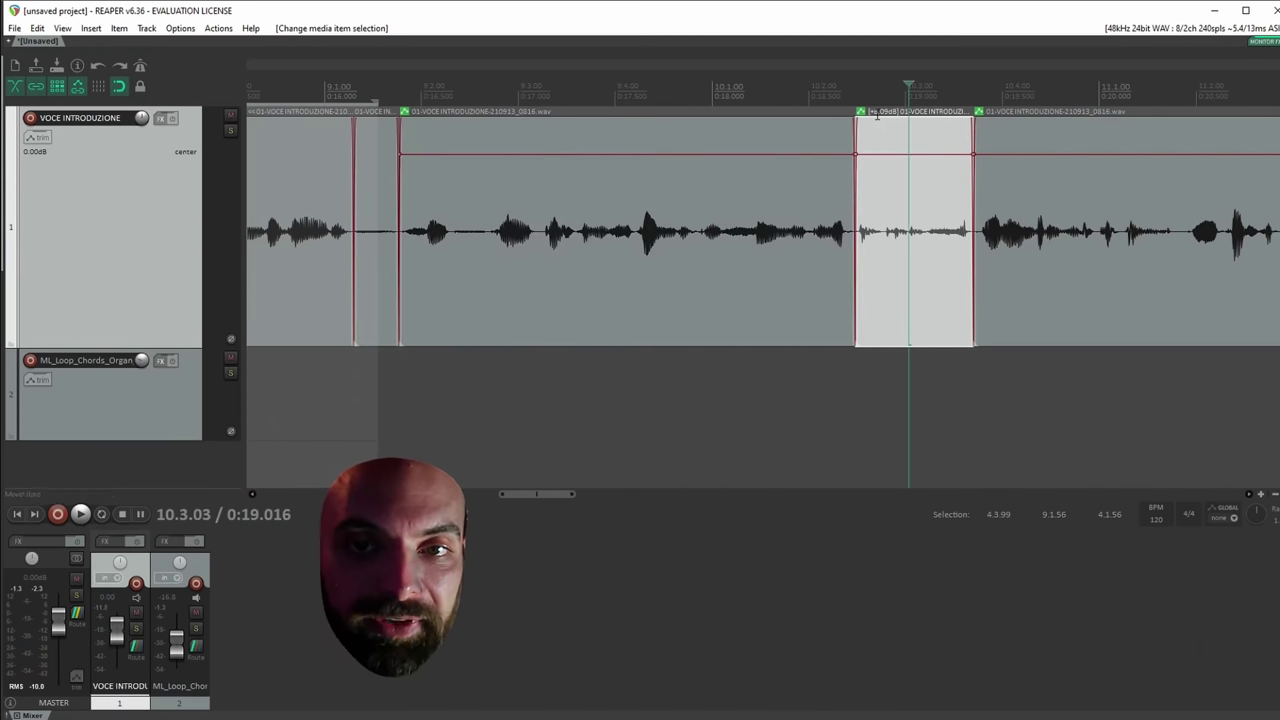
click(797, 232)
click(881, 250)
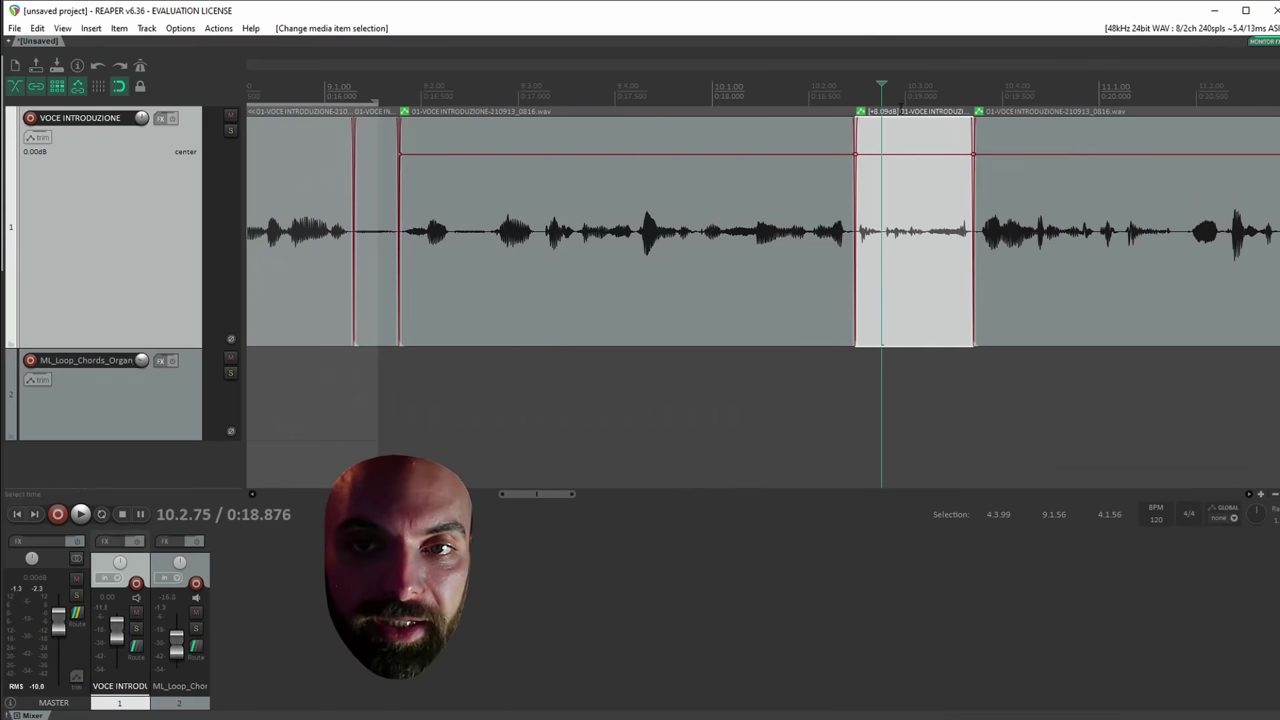
Examine the split before the quiet piece up close and lengthen that piece's fade-in to just before its speech starts.
scroll(871, 233, up, 5)
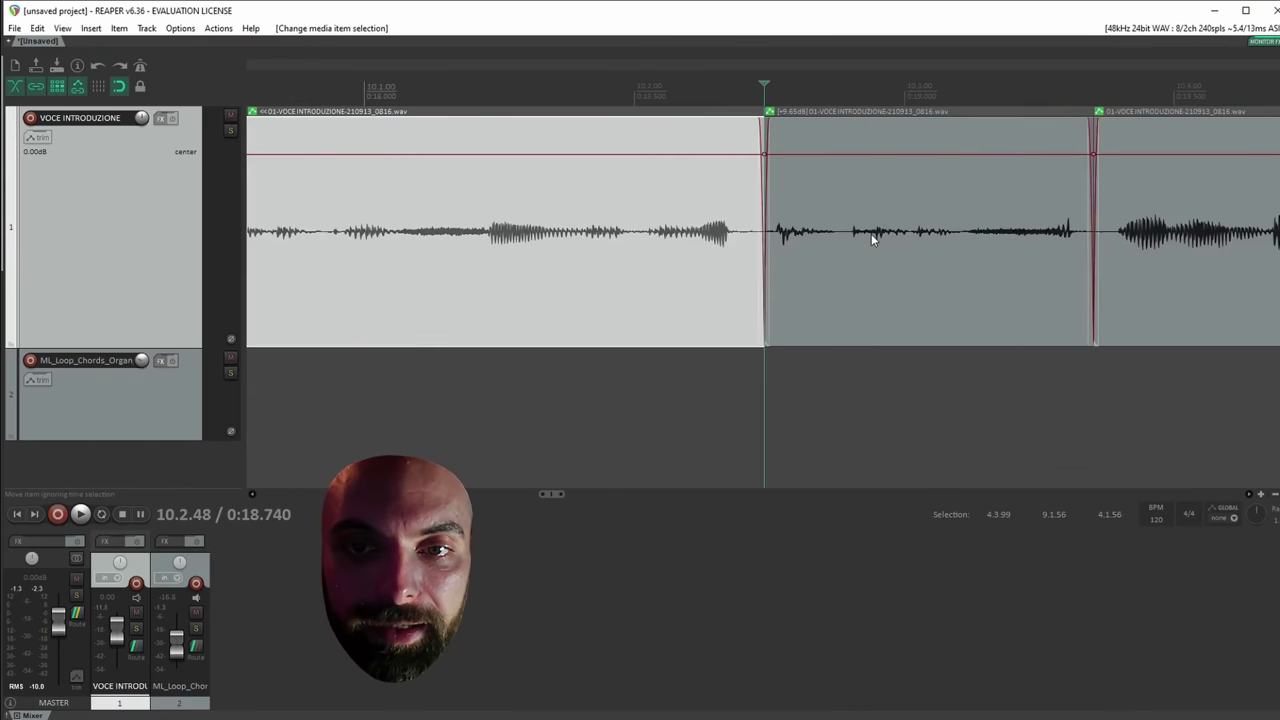
scroll(768, 215, up, 1)
click(766, 220)
scroll(785, 247, up, 3)
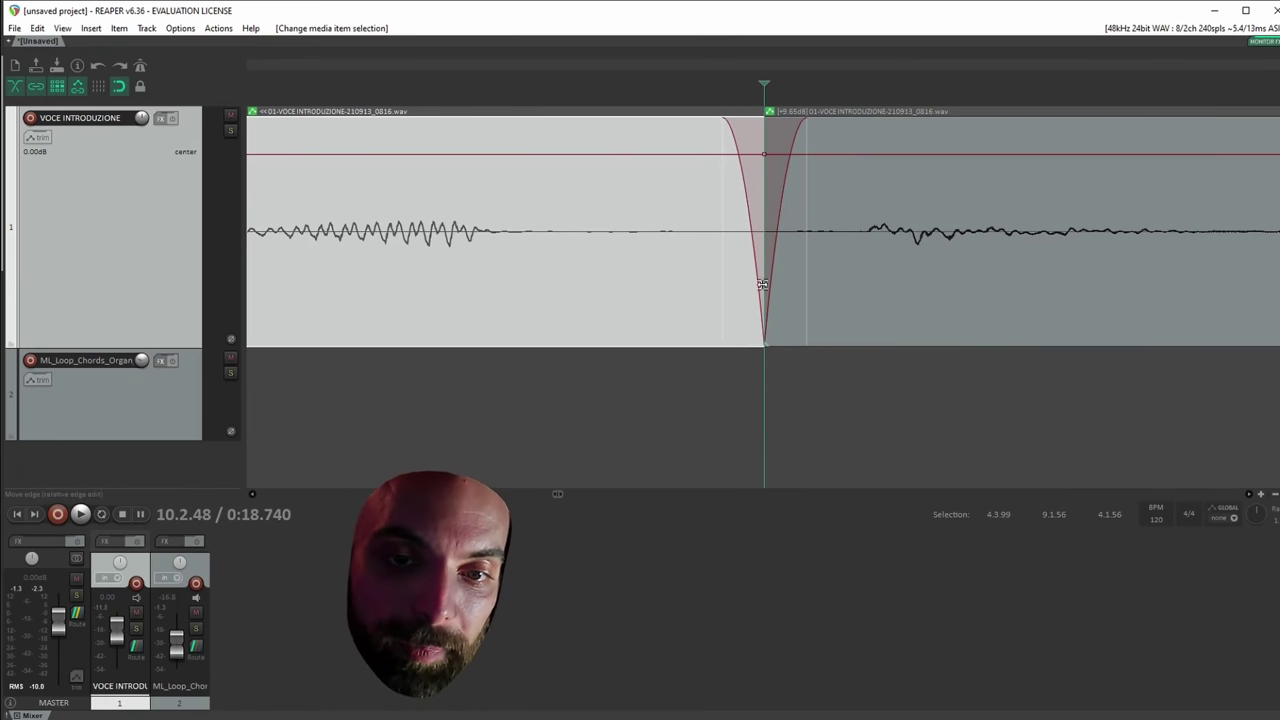
scroll(770, 118, down, 4)
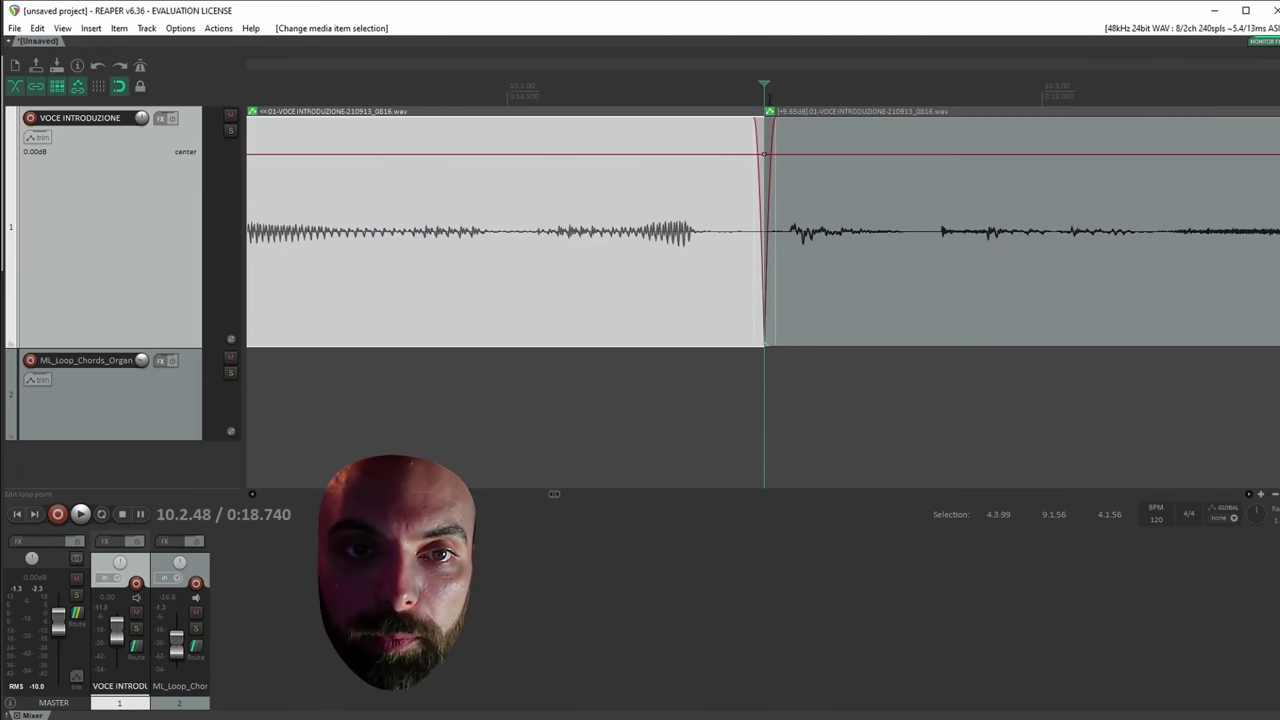
scroll(784, 158, up, 2)
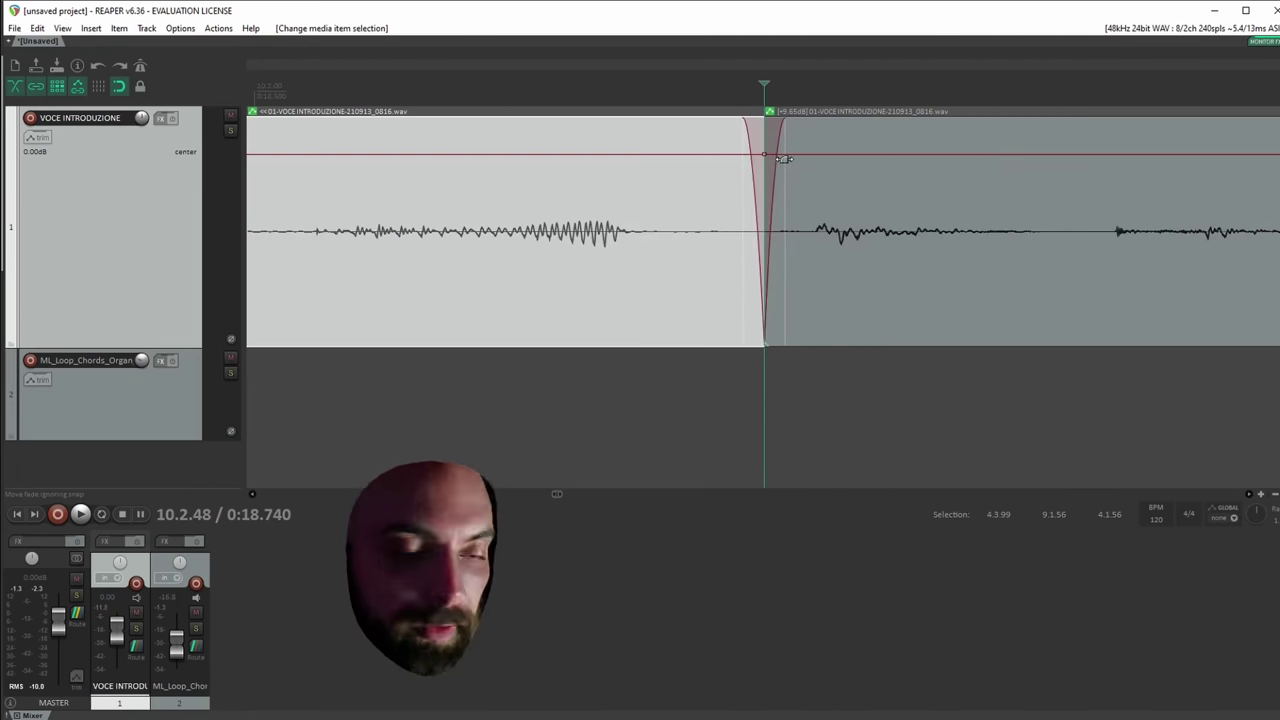
drag(786, 120, 818, 122)
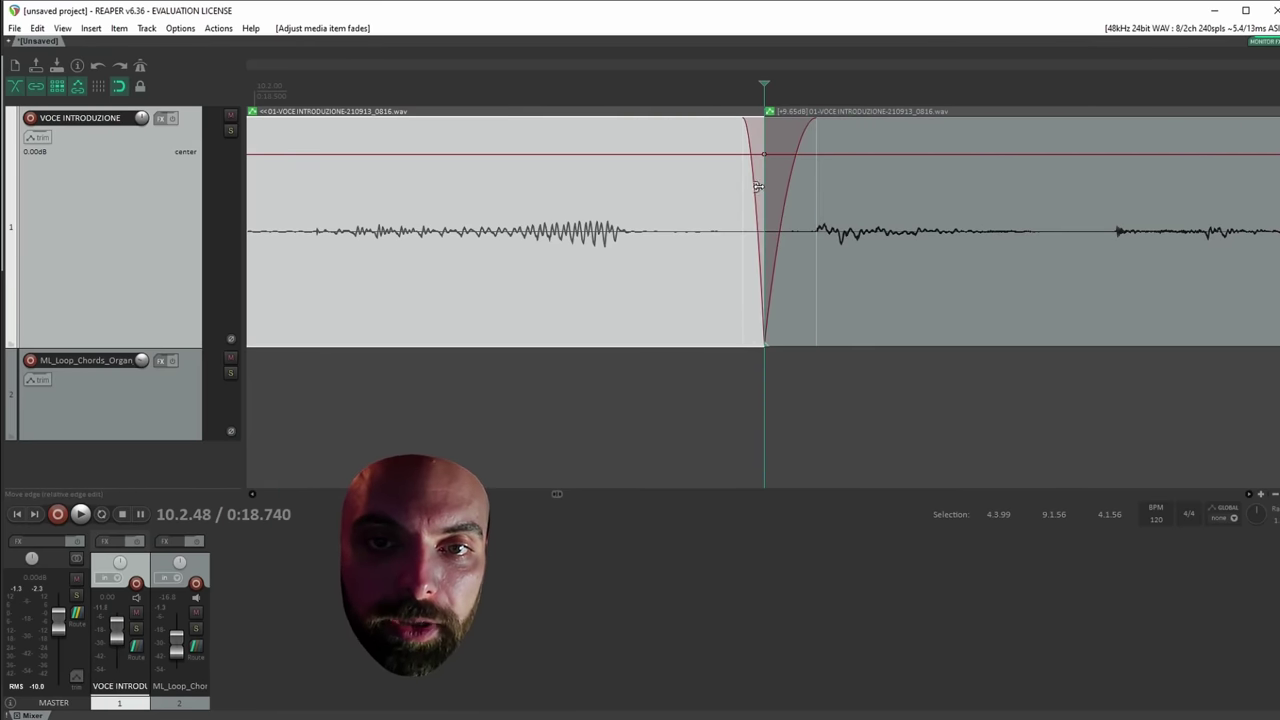
Try a wide crossfade by extending the quiet piece's start over the previous clip, and pull the edge back.
drag(768, 190, 663, 163)
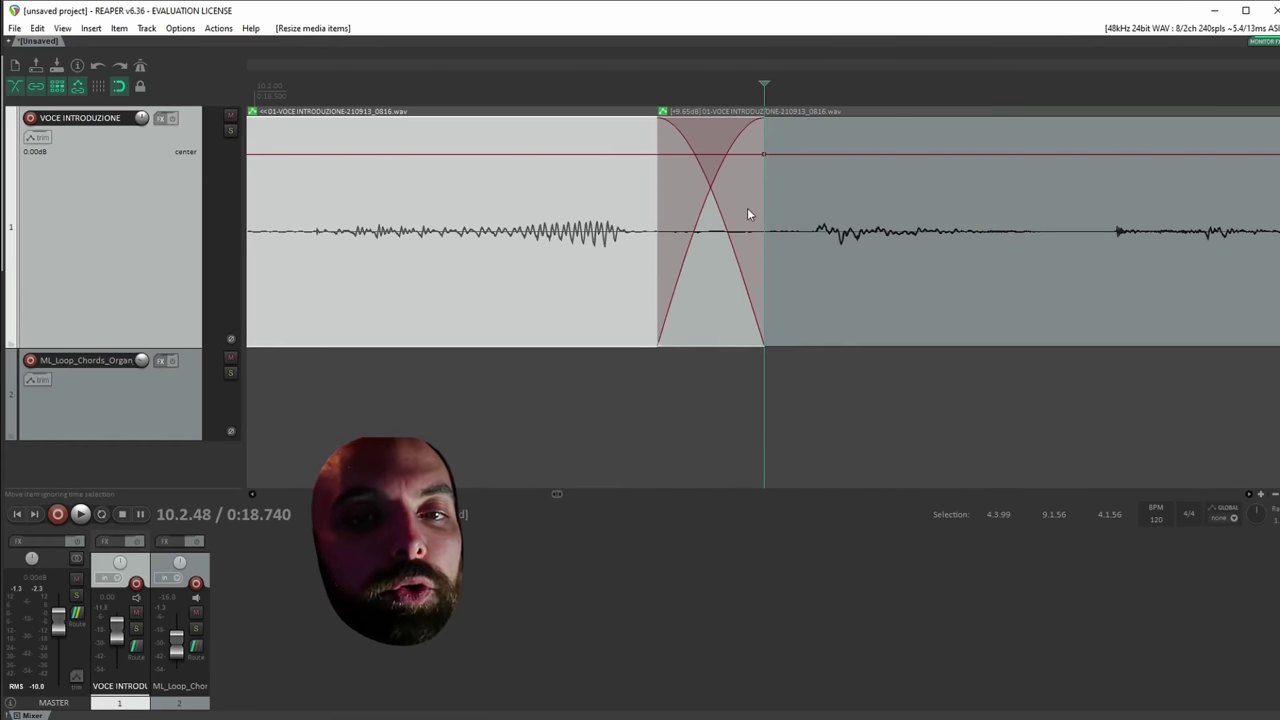
drag(659, 133, 771, 161)
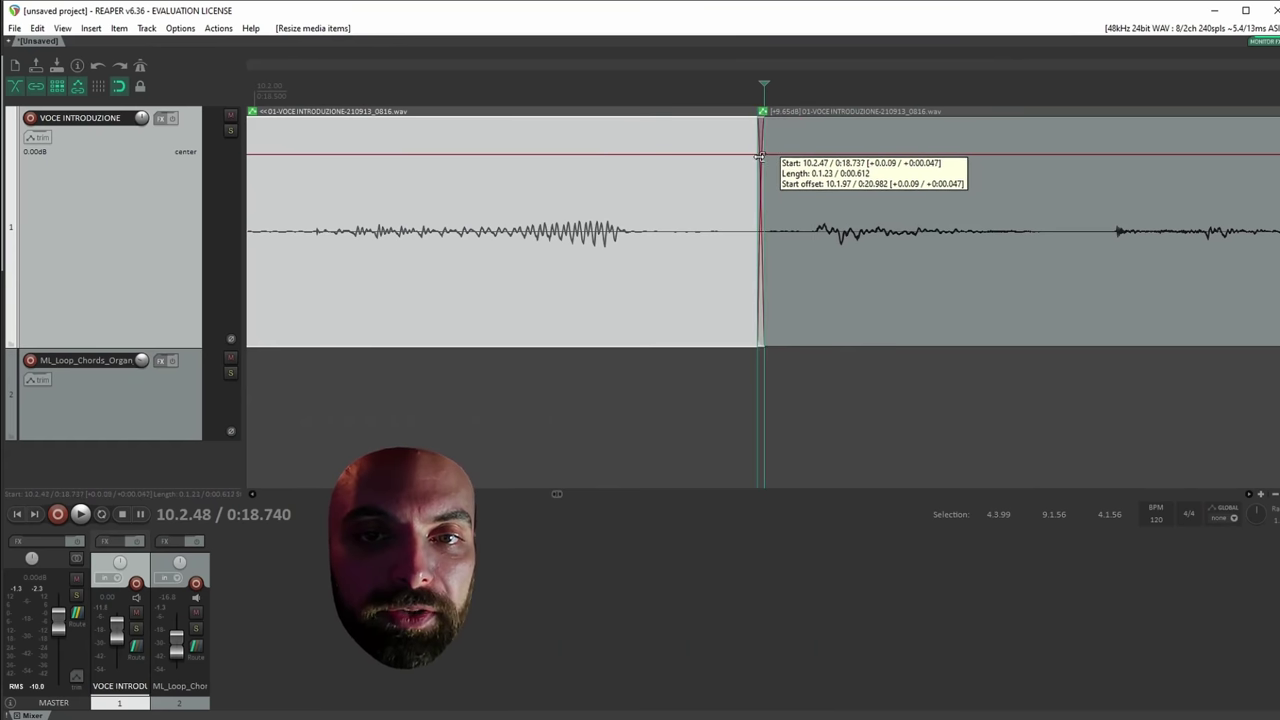
Shift the quiet piece and the voice clip after it slightly earlier so each overlaps its preceding clip in a short crossfade.
click(926, 250)
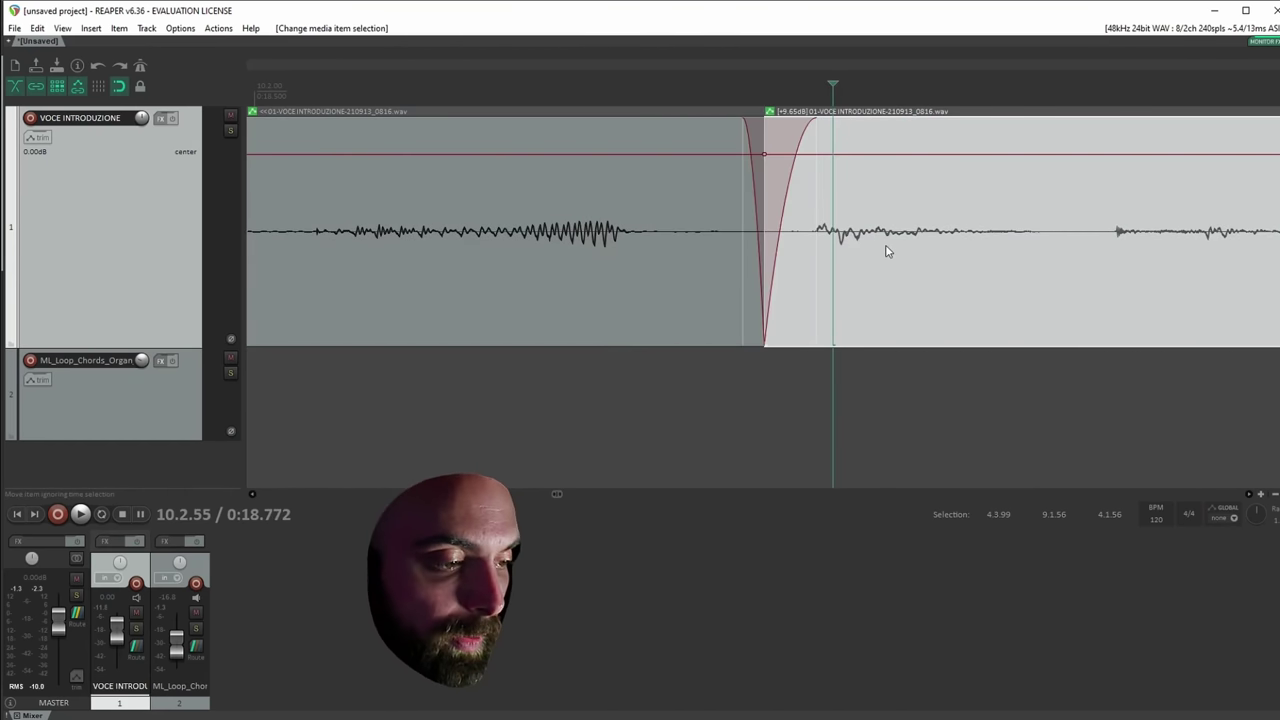
scroll(885, 251, down, 3)
mouse_move(838, 250)
mouse_down()
mouse_move(713, 251)
mouse_move(843, 249)
mouse_up()
scroll(812, 256, down, 2)
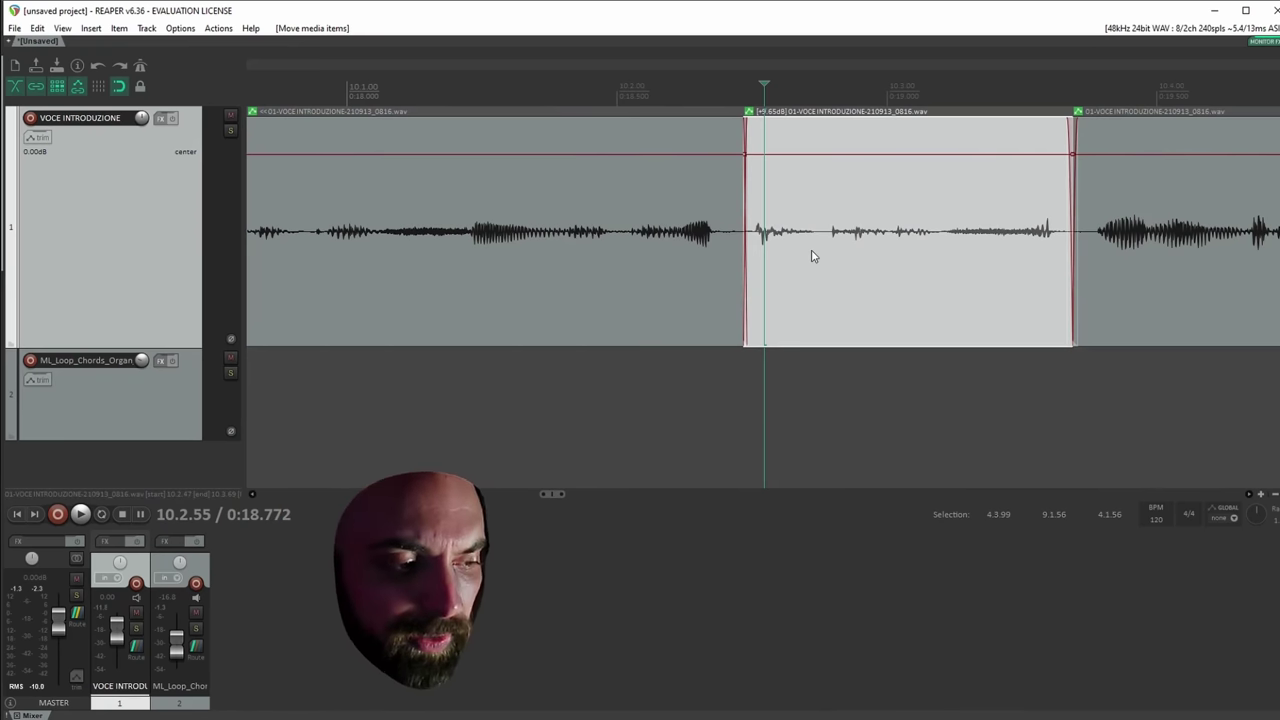
click(1147, 266)
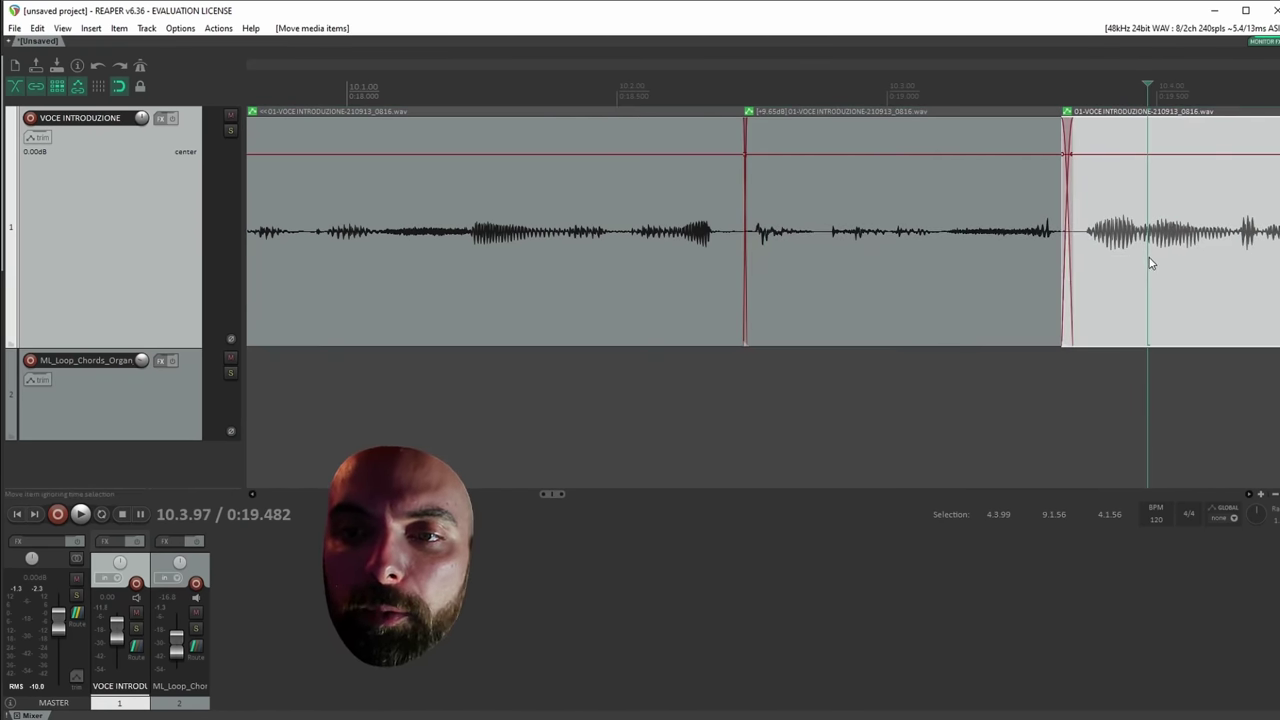
Near 9.1, shift the long voice clip and the short silent piece before it slightly earlier to create short crossfades.
click(932, 259)
scroll(417, 263, down, 2)
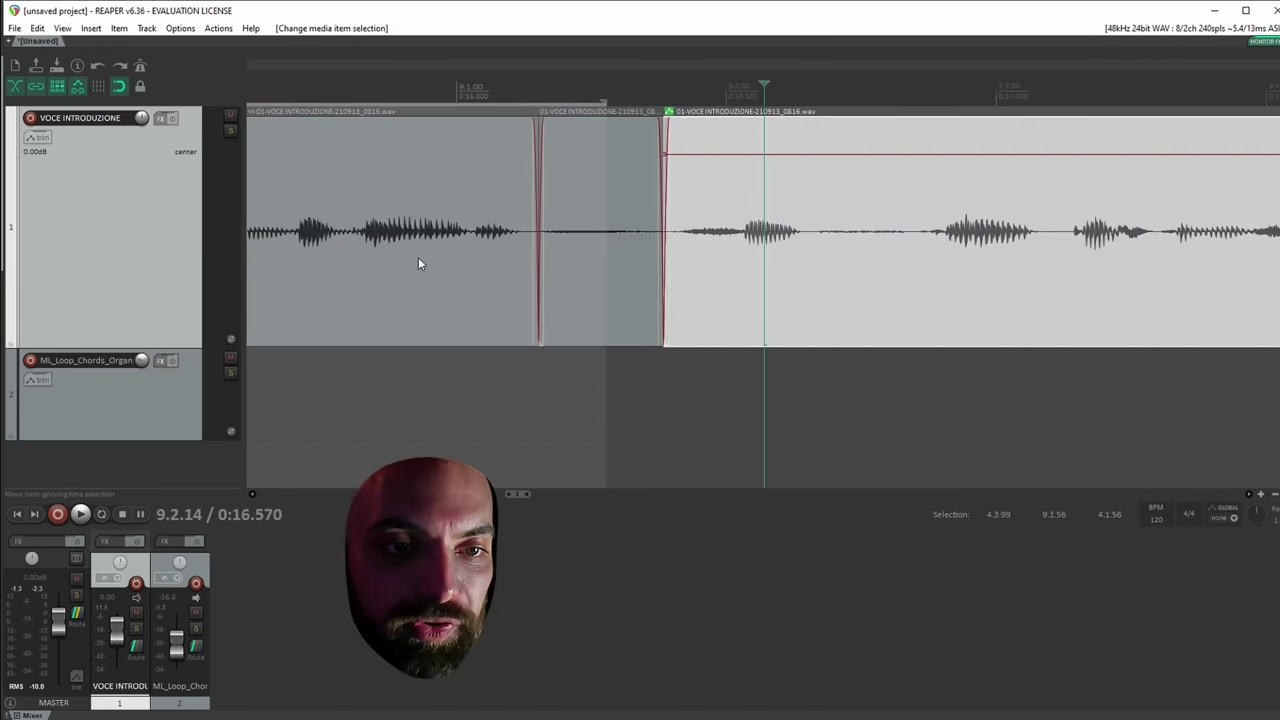
drag(862, 268, 846, 277)
drag(588, 258, 570, 248)
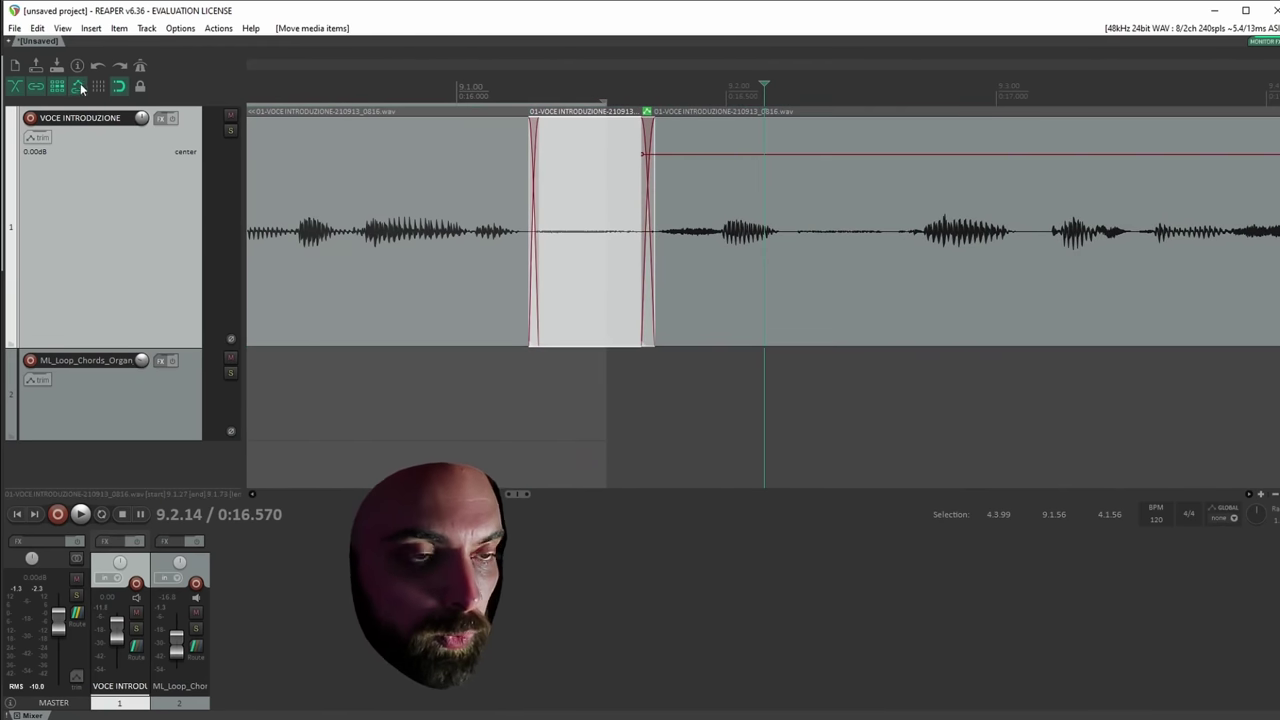
click(57, 88)
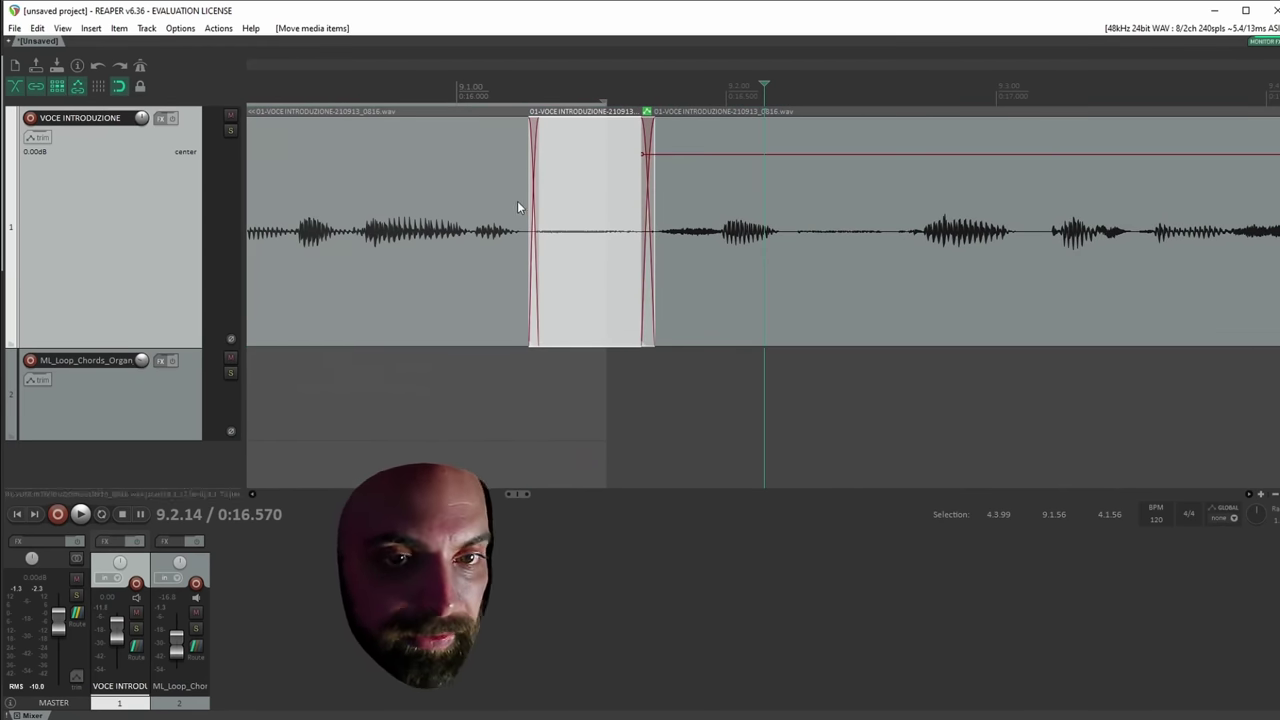
Try a wide crossfade by sliding the long voice clip over the short silent piece, and move it back to a short overlap.
click(715, 245)
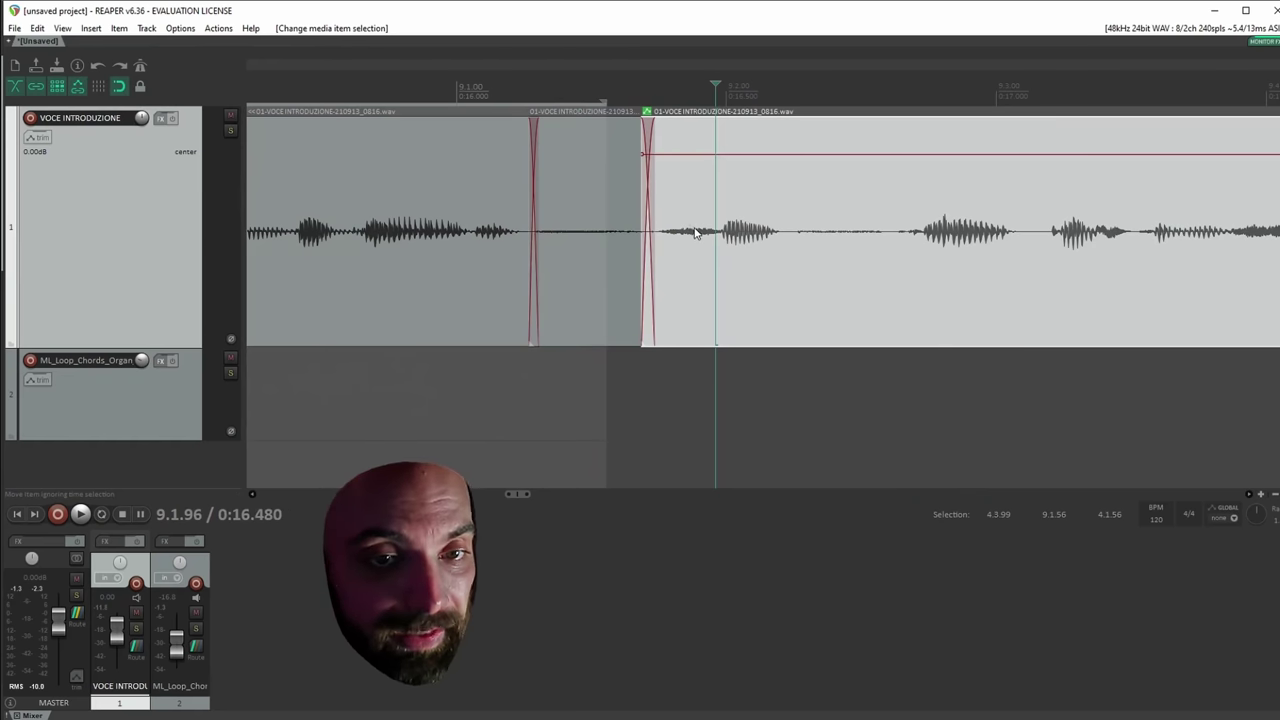
drag(745, 248, 683, 248)
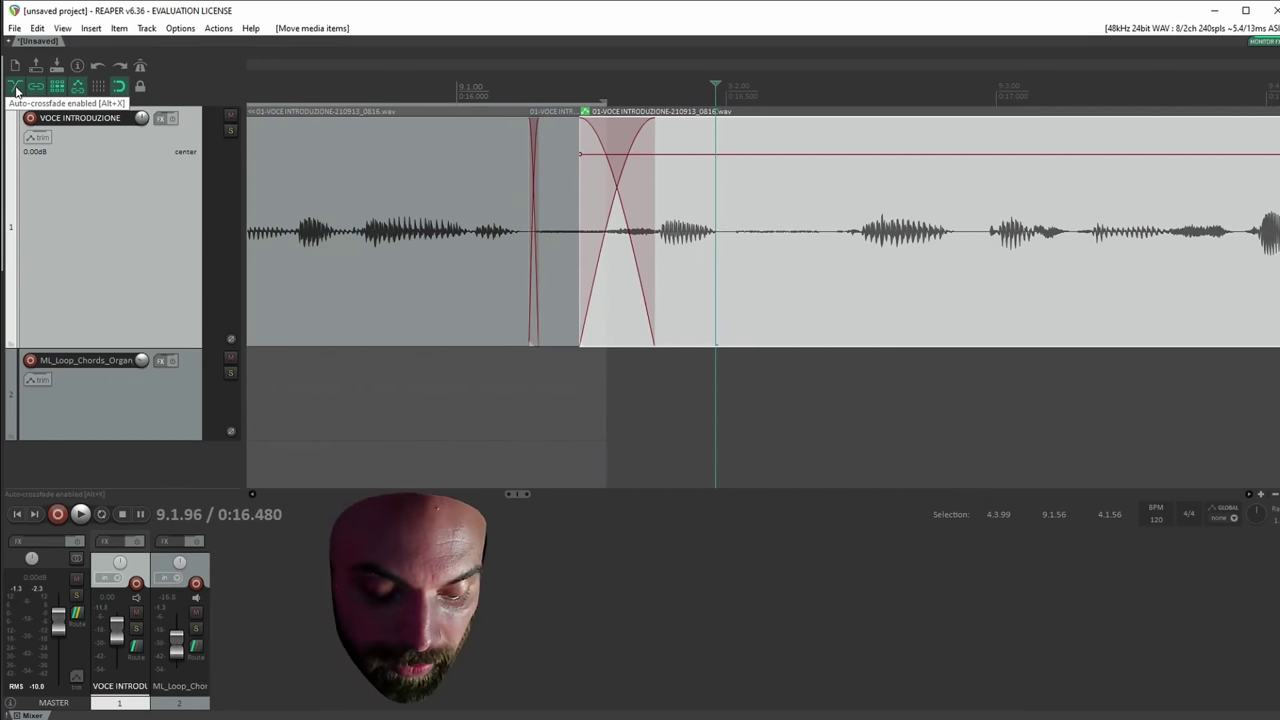
drag(711, 257, 785, 258)
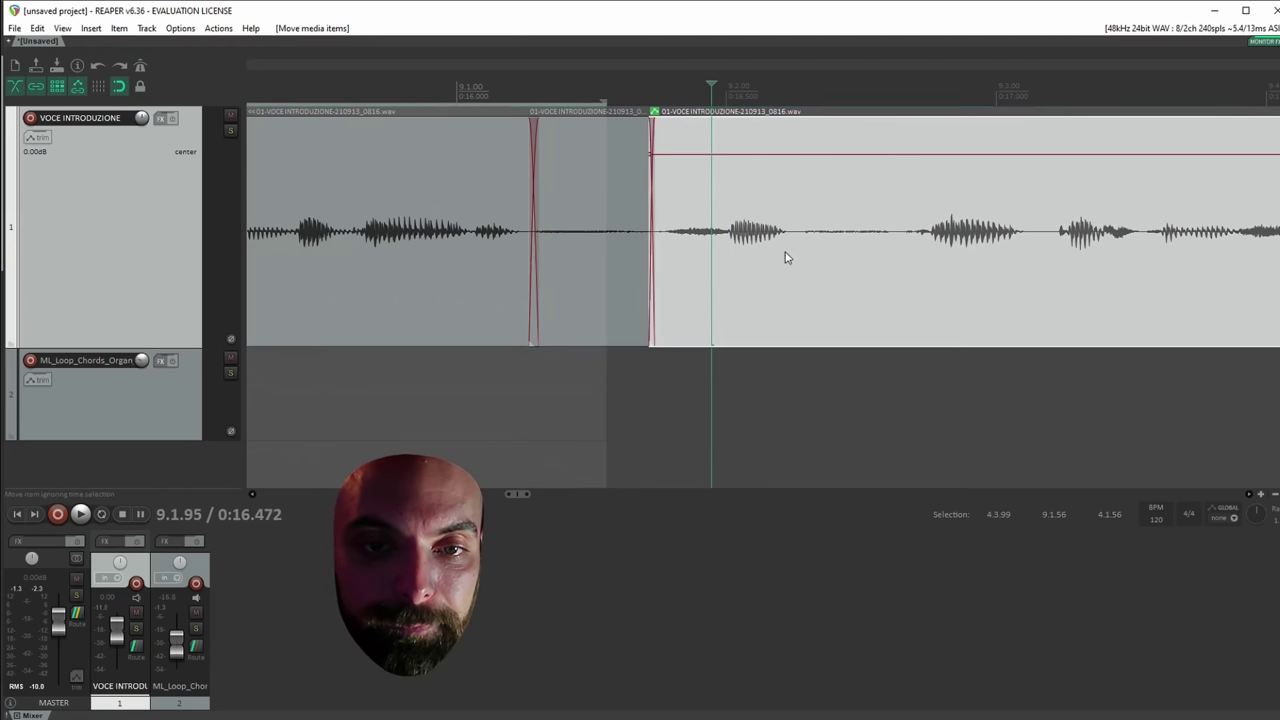
Select the first voice clip and return the edit cursor to the start of the project.
scroll(785, 258, down, 10)
click(253, 235)
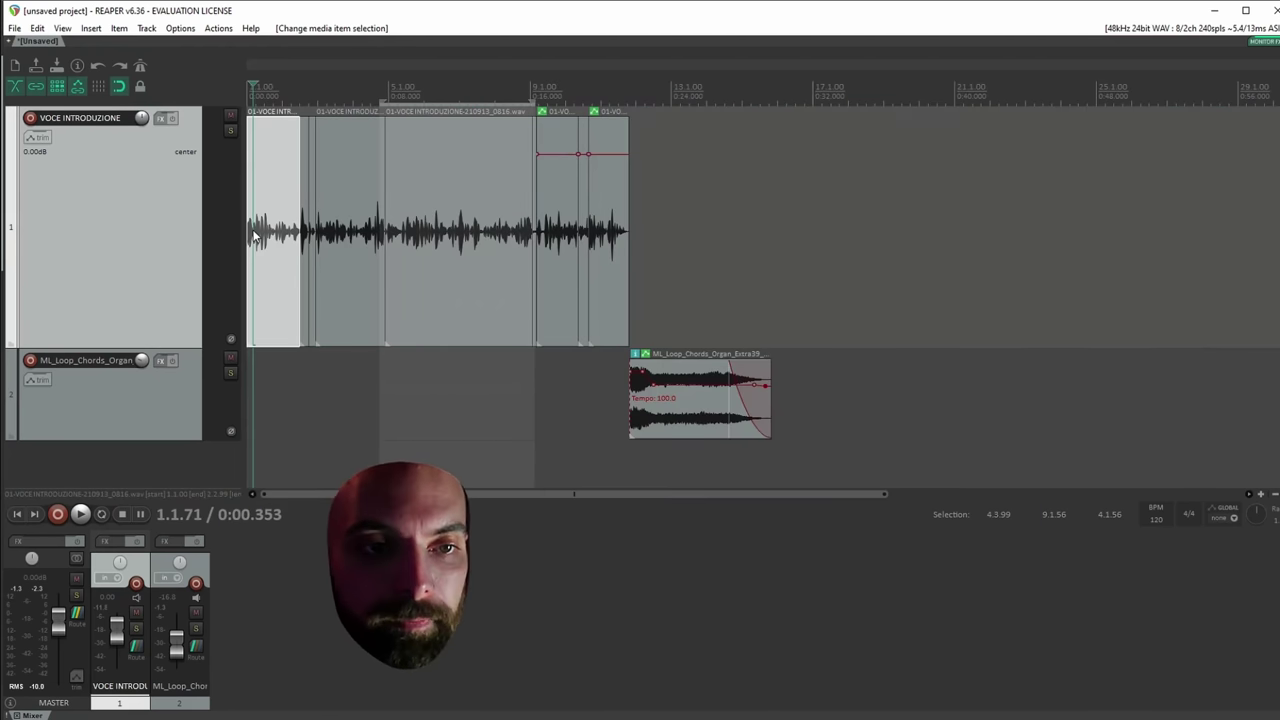
click(670, 418)
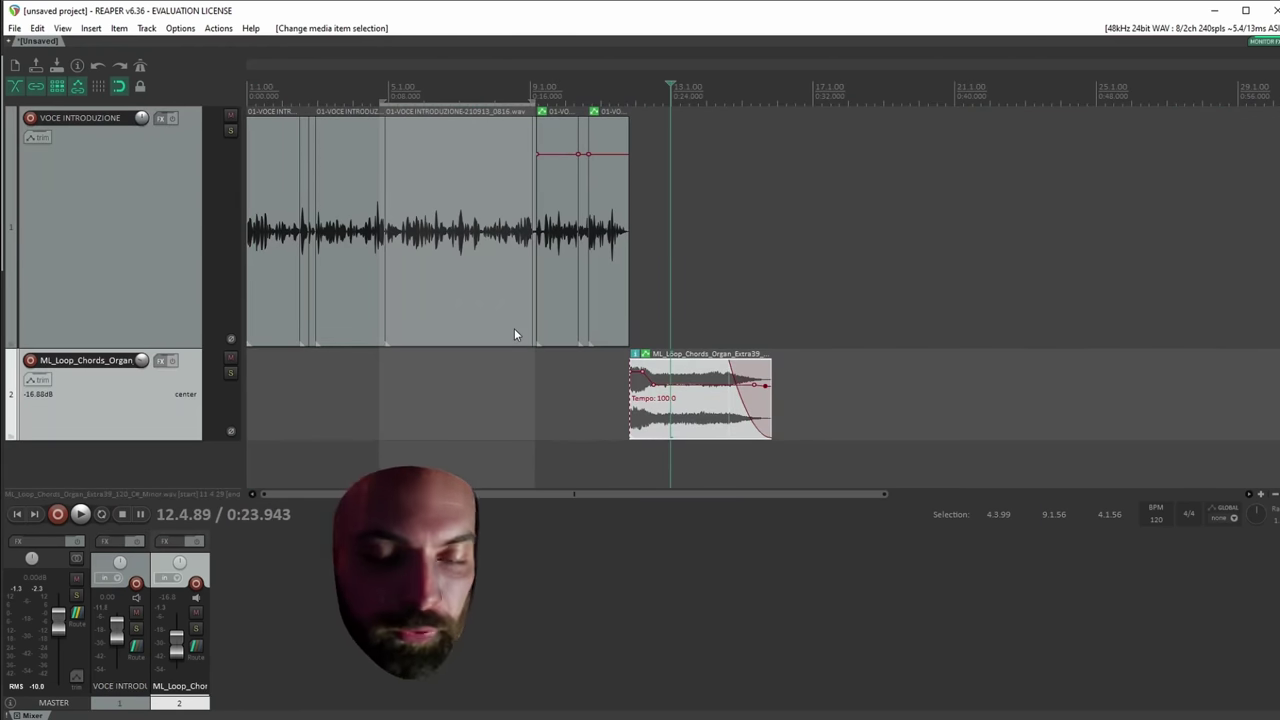
click(250, 256)
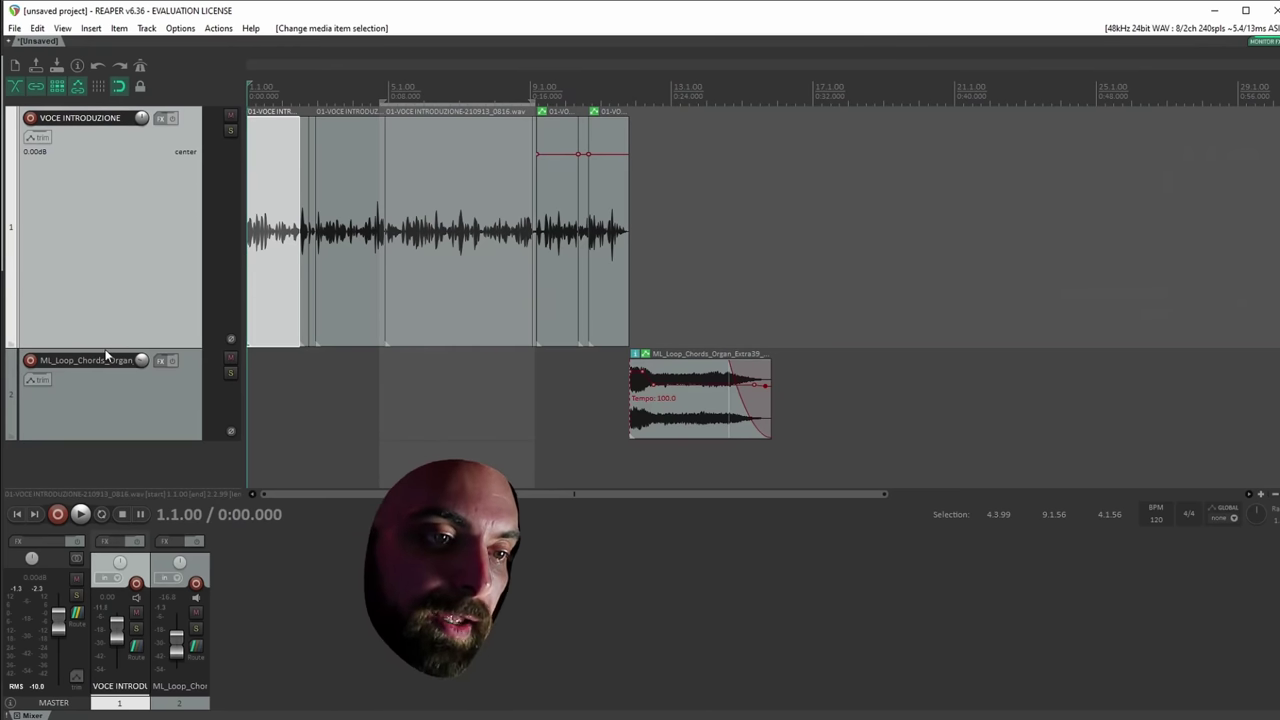
Shrink the voice track's height, enlarge the organ loop track, and narrow the track control area.
drag(101, 343, 157, 167)
click(156, 257)
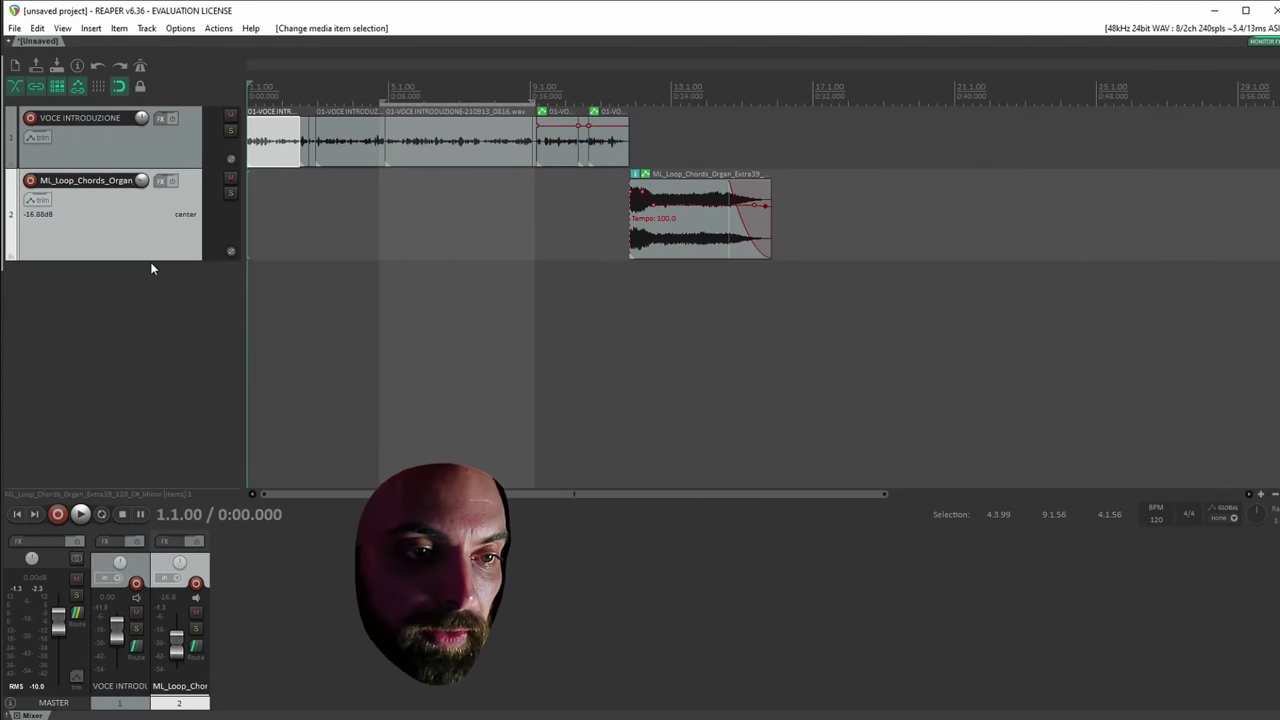
drag(149, 259, 154, 381)
drag(241, 269, 214, 218)
Enlarge the mixer and dock it as a tall column to the right of the arrangement.
drag(289, 524, 332, 454)
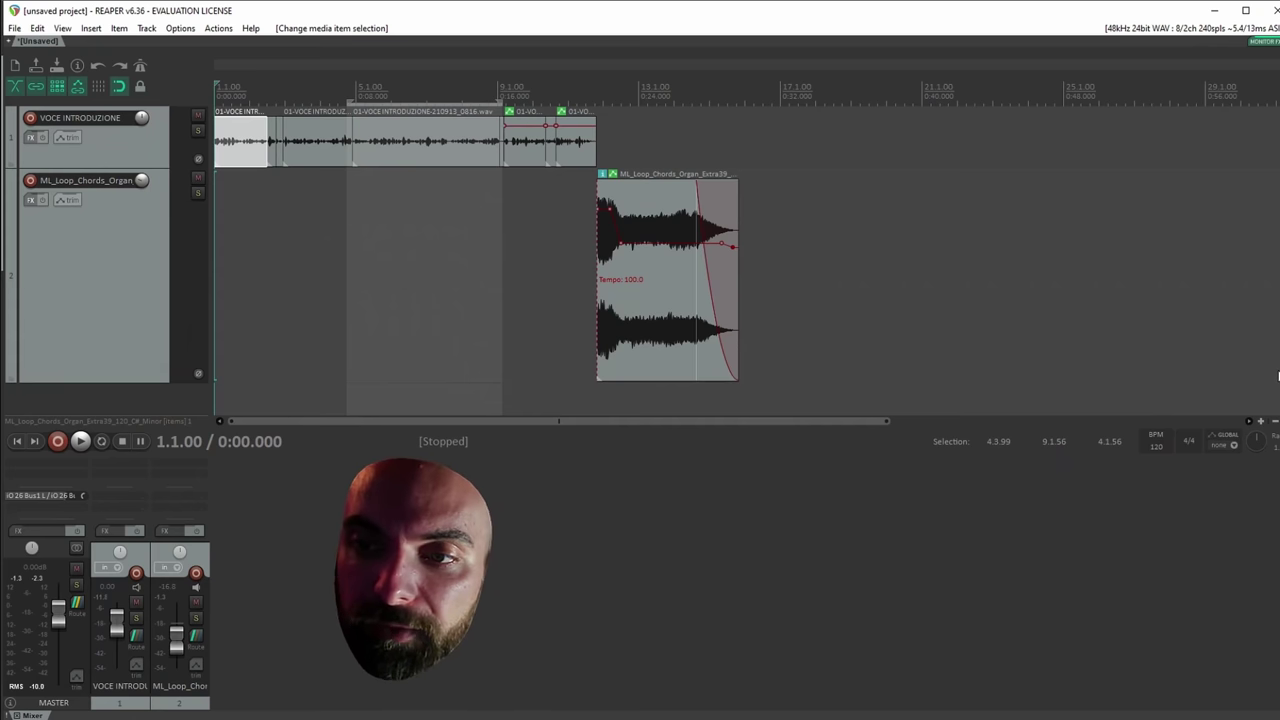
drag(1023, 466, 1072, 314)
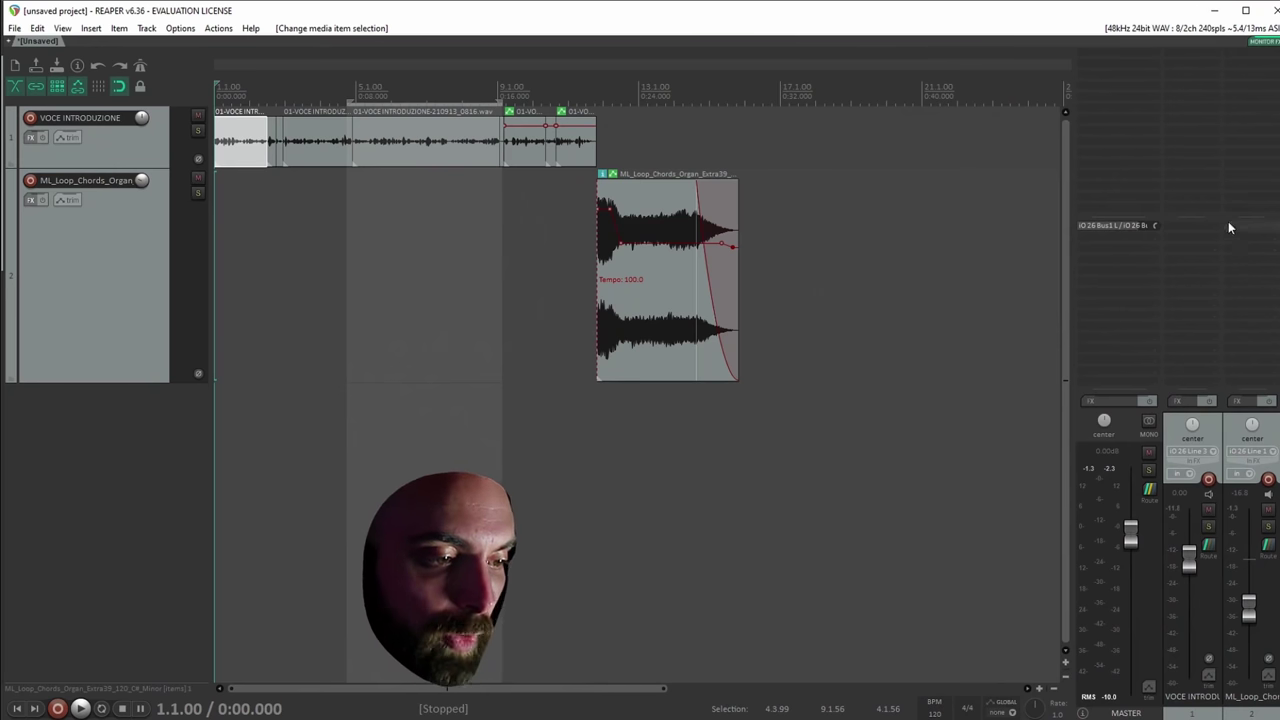
click(301, 181)
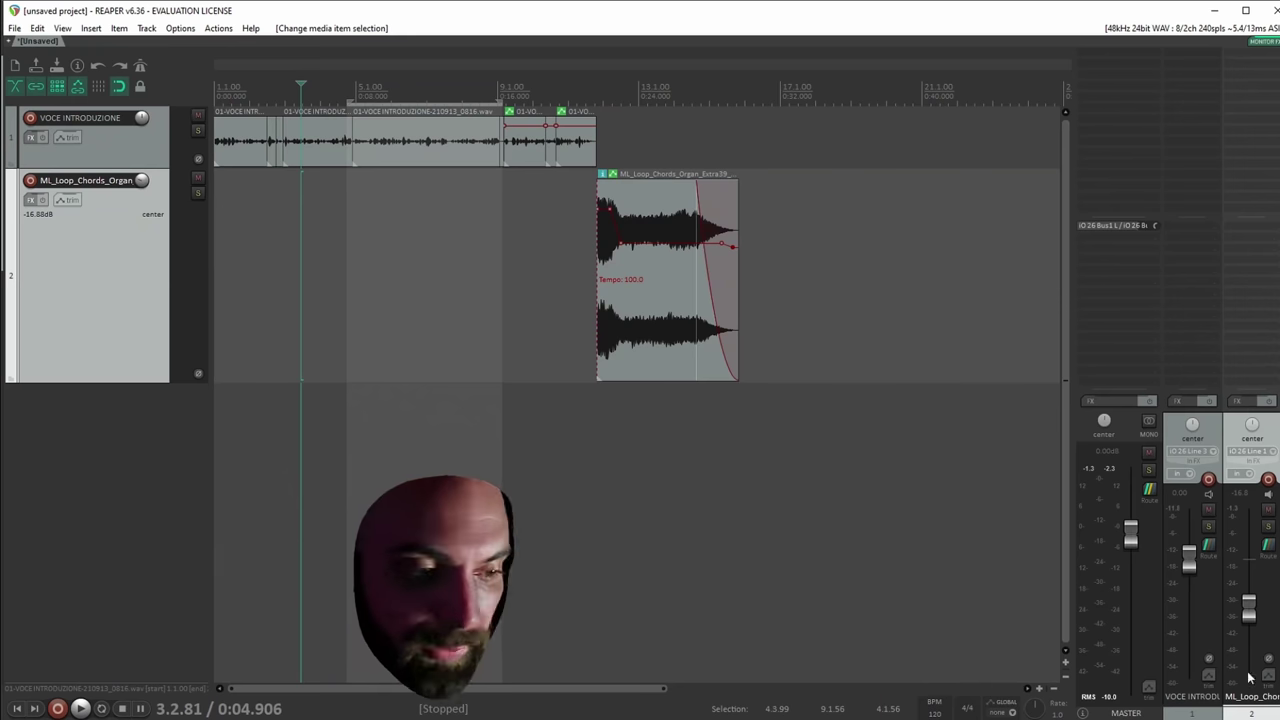
drag(160, 431, 141, 639)
drag(28, 716, 1257, 391)
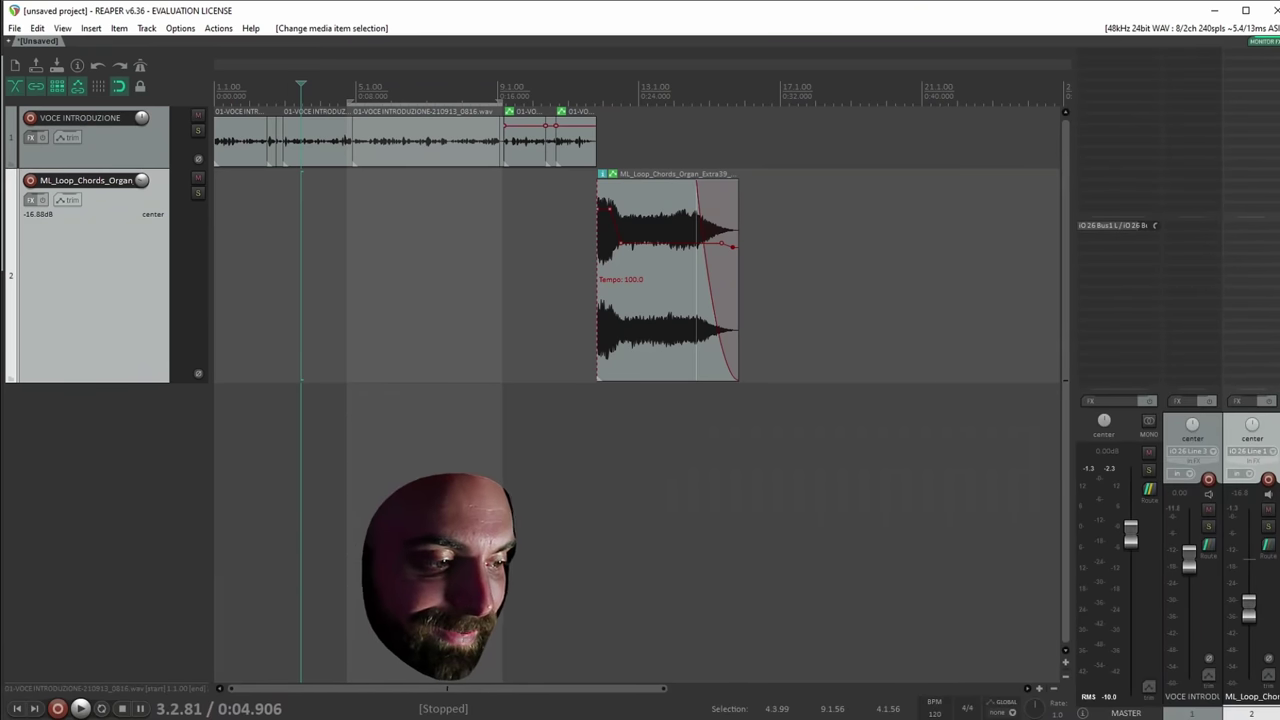
Switch to Splice and bring the FF_HN_foley_applause_small_group.wav sample into REAPER on its own track, placed at the project start.
key(alt+Tab)
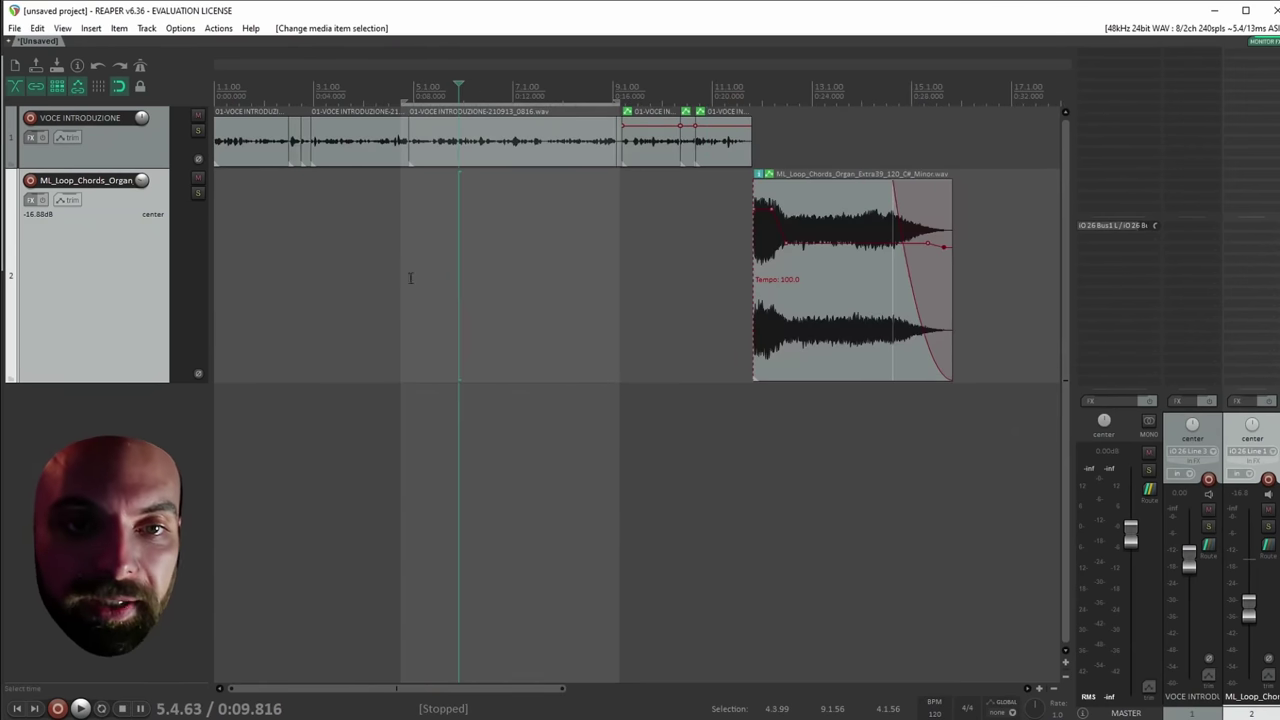
scroll(410, 278, down, 3)
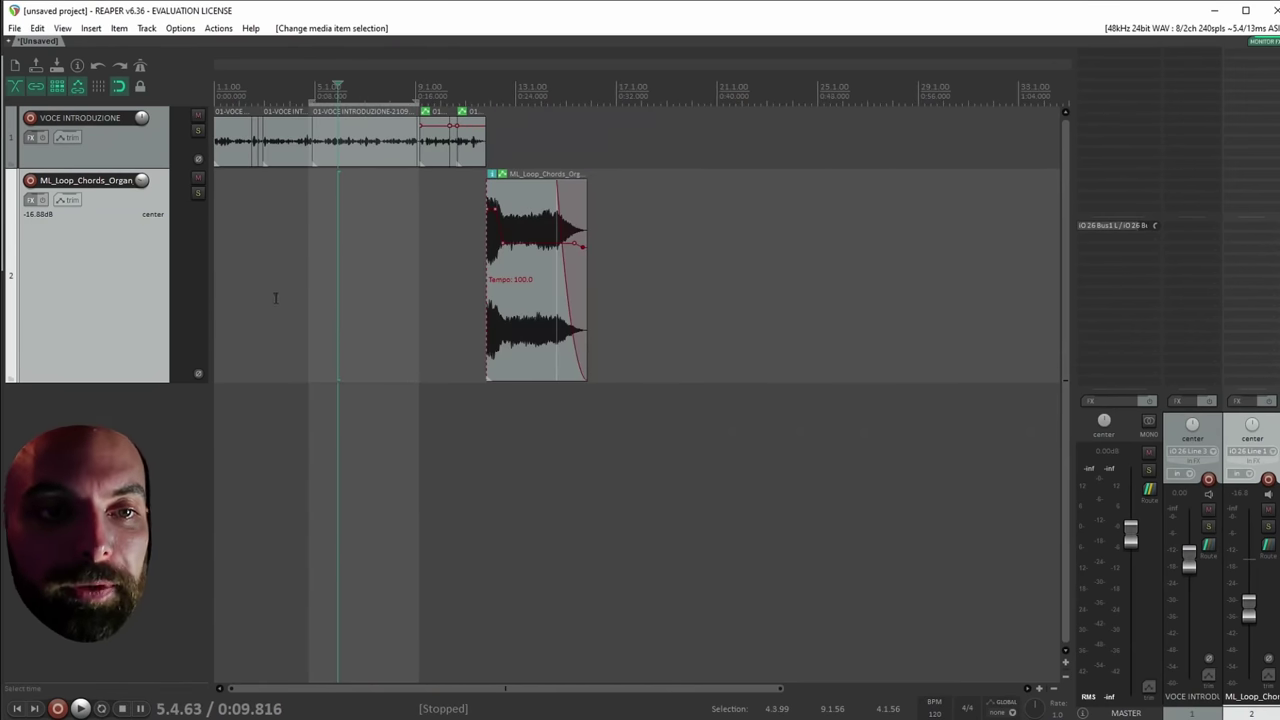
key(alt+Tab)
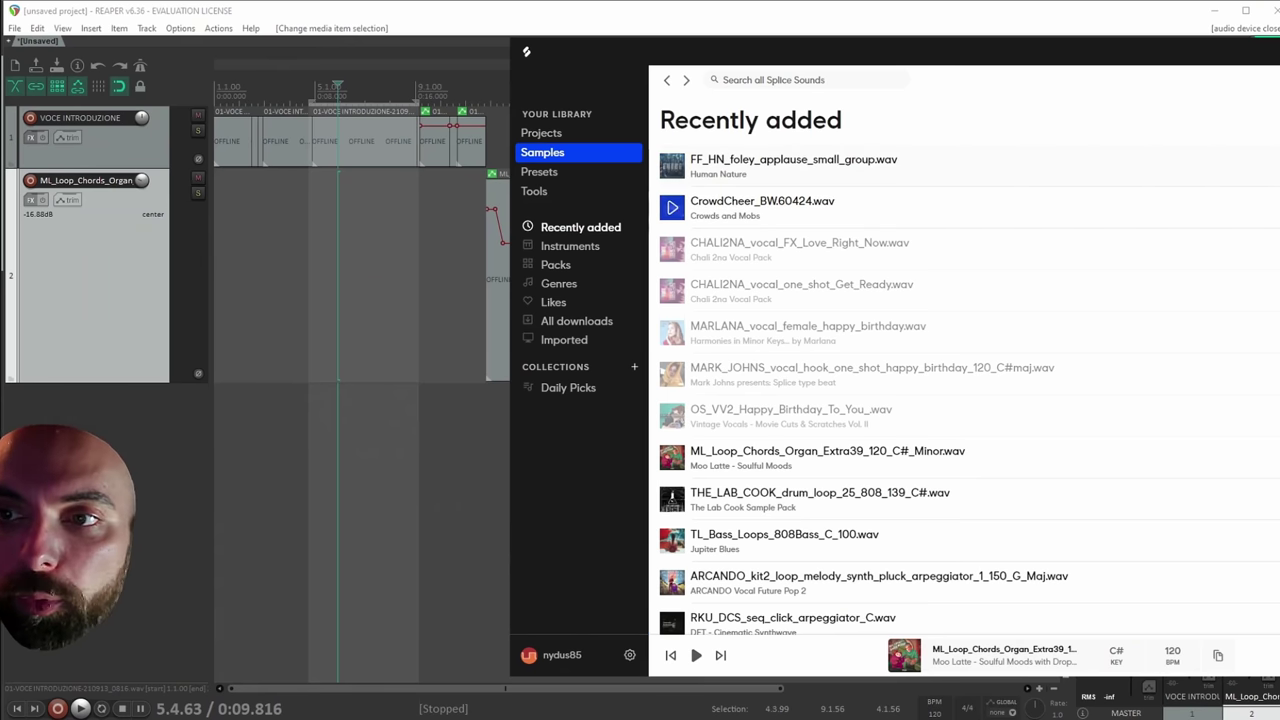
drag(1250, 168, 1256, 190)
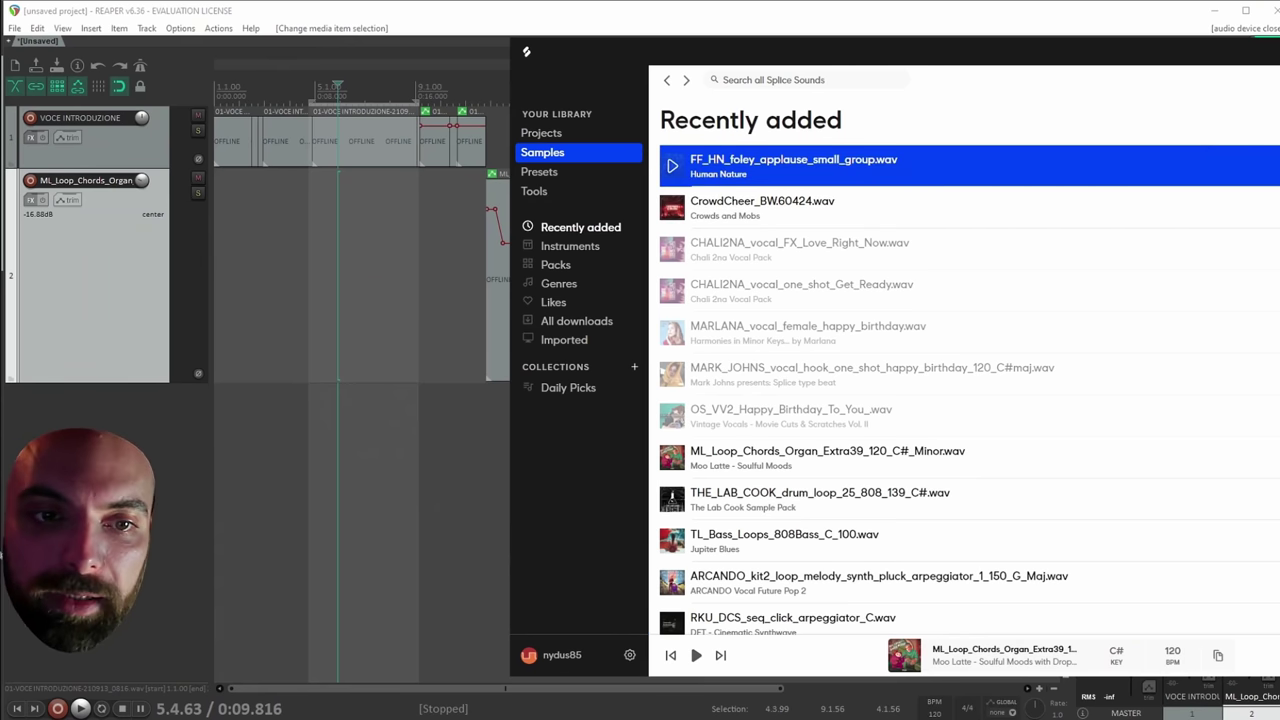
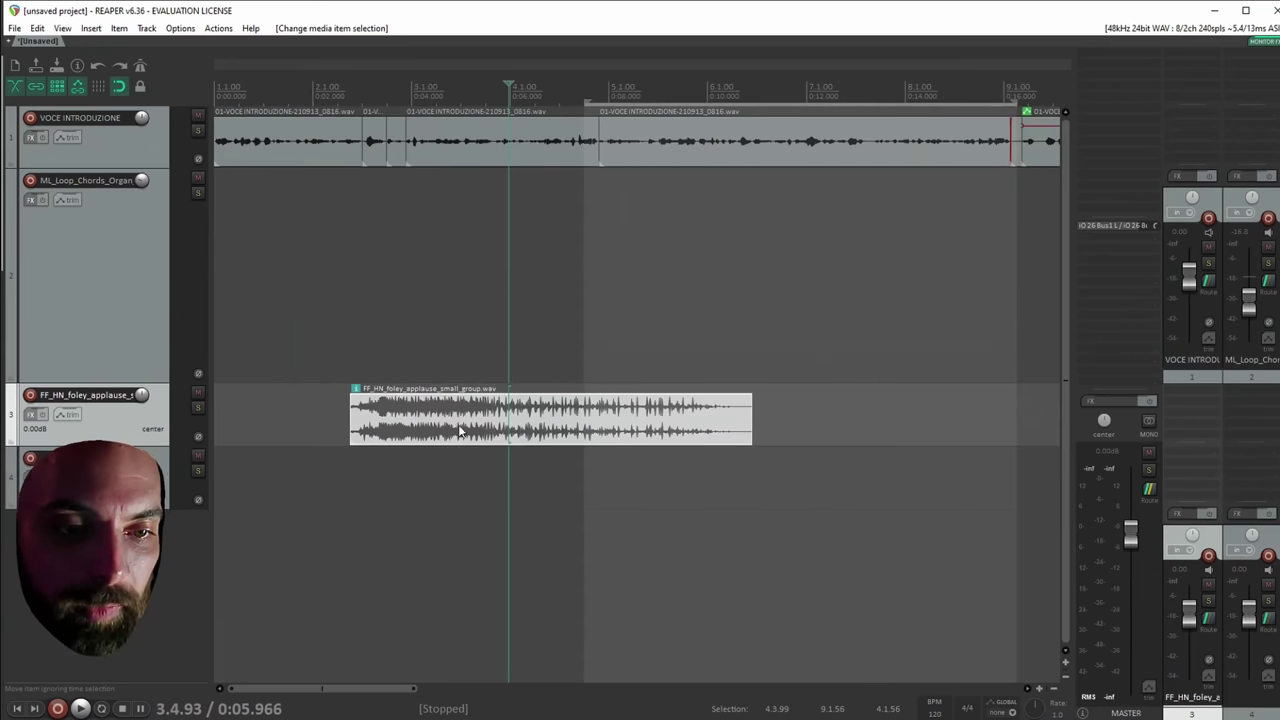
key(Home)
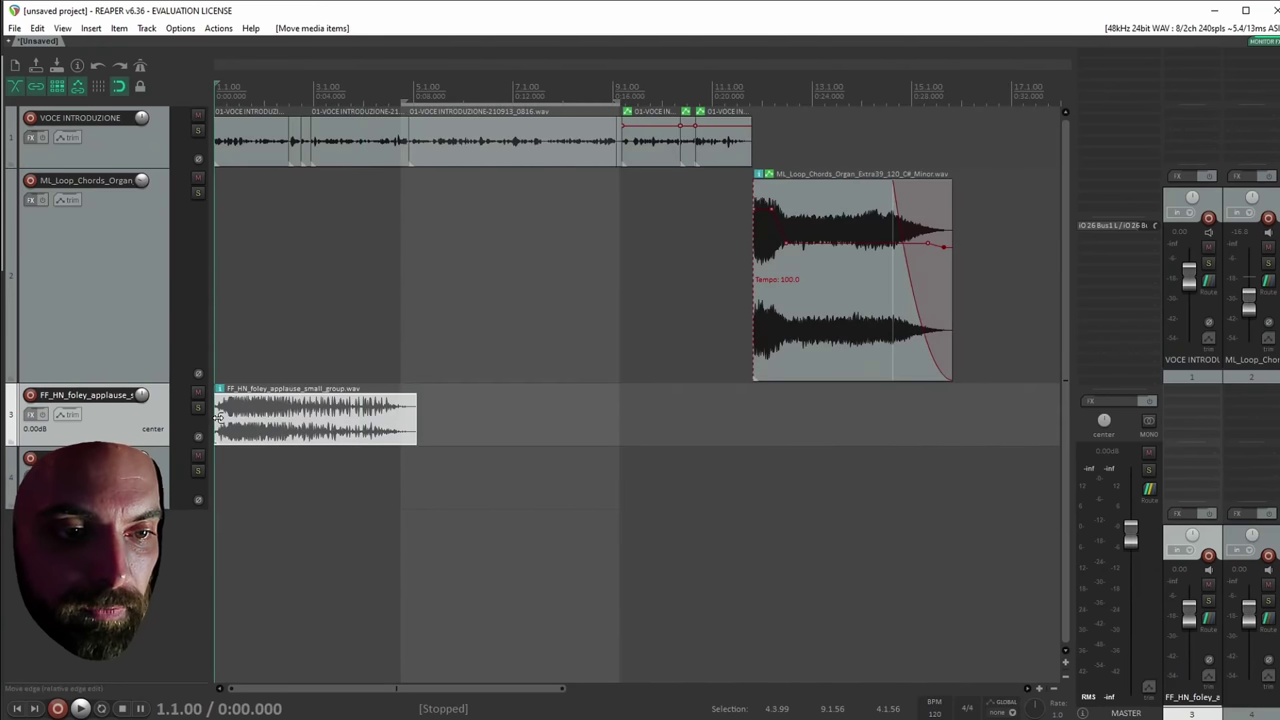
Play the voice together with the applause, and lower the applause track's volume to -35.37 dB.
key(space)
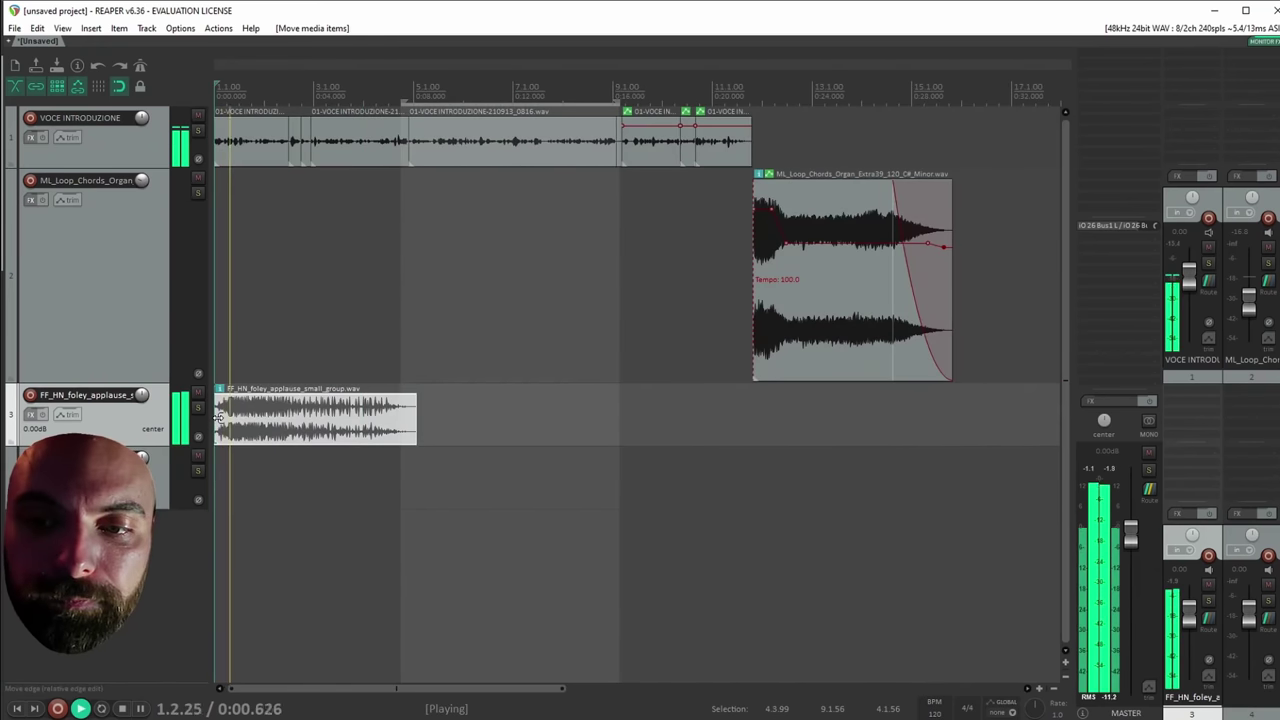
key(space)
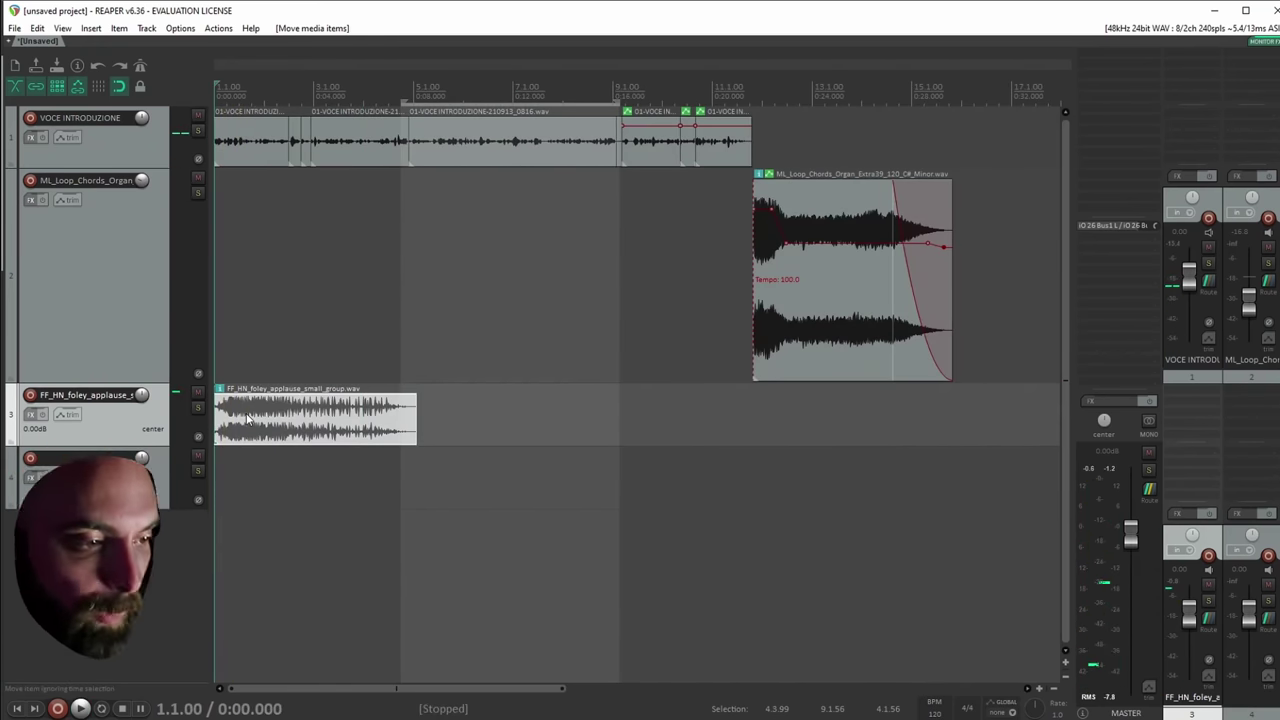
mouse_move(141, 395)
mouse_down()
mouse_move(141, 412)
mouse_move(149, 399)
mouse_up()
key(space)
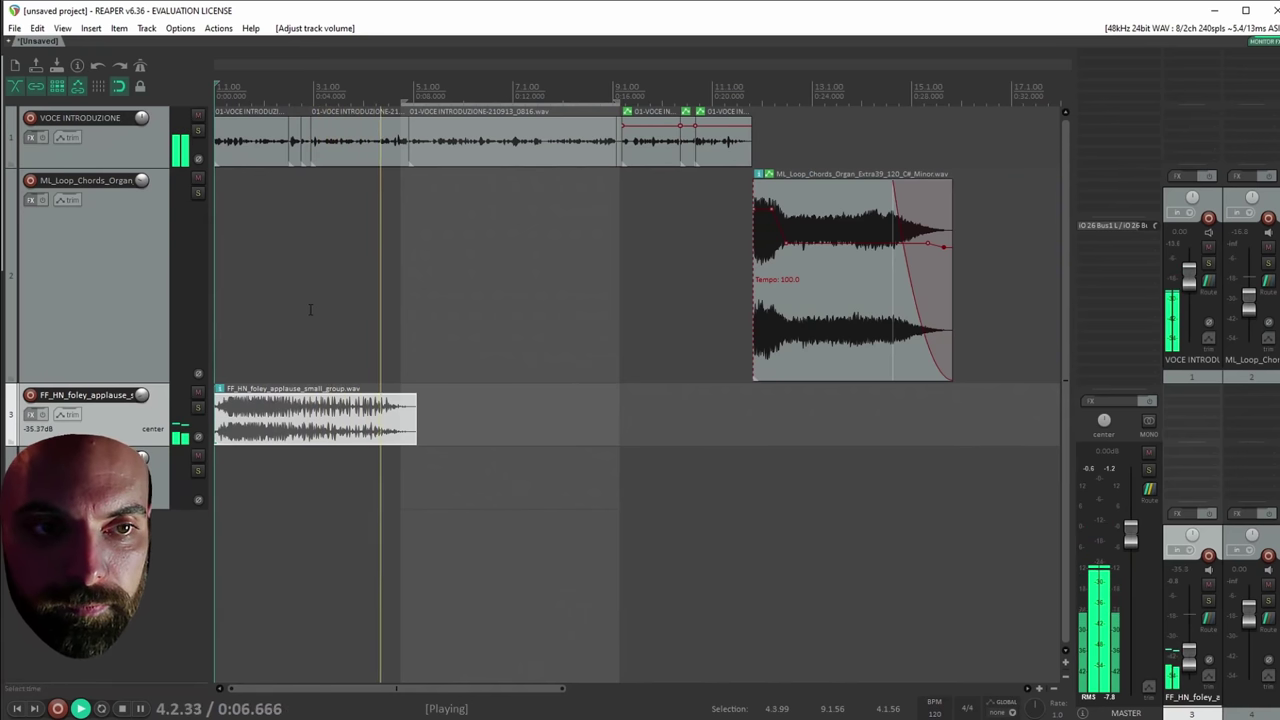
Move the applause clip later so it starts at about 7 seconds, and play from just before it.
drag(266, 430, 440, 428)
click(359, 420)
key(space)
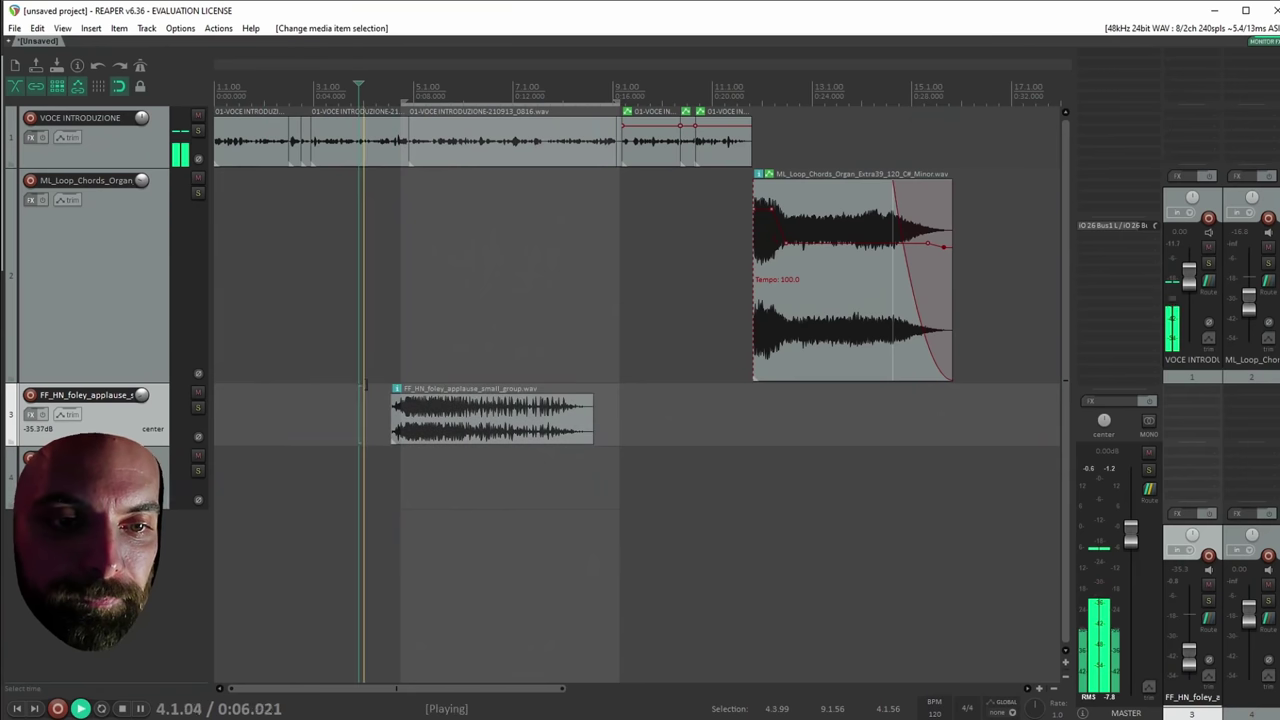
key(space)
Check the resampling information shown on the applause clip and on the organ loop clip.
click(433, 429)
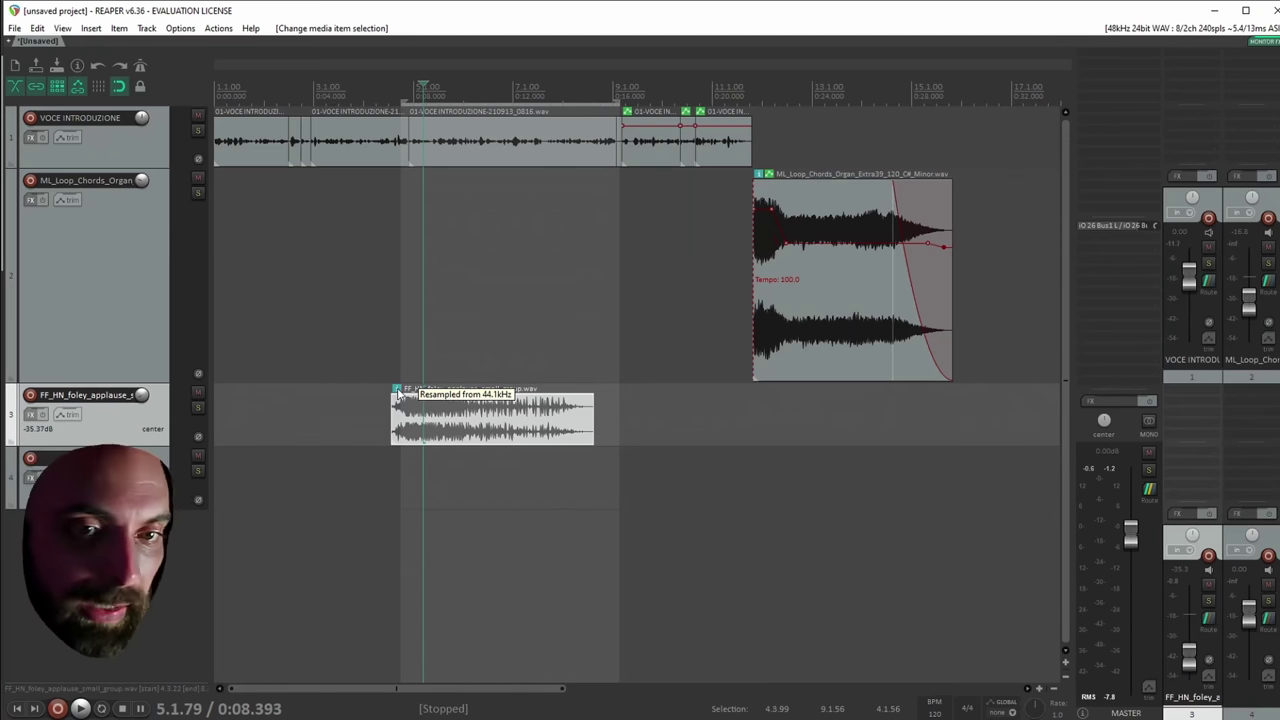
click(758, 176)
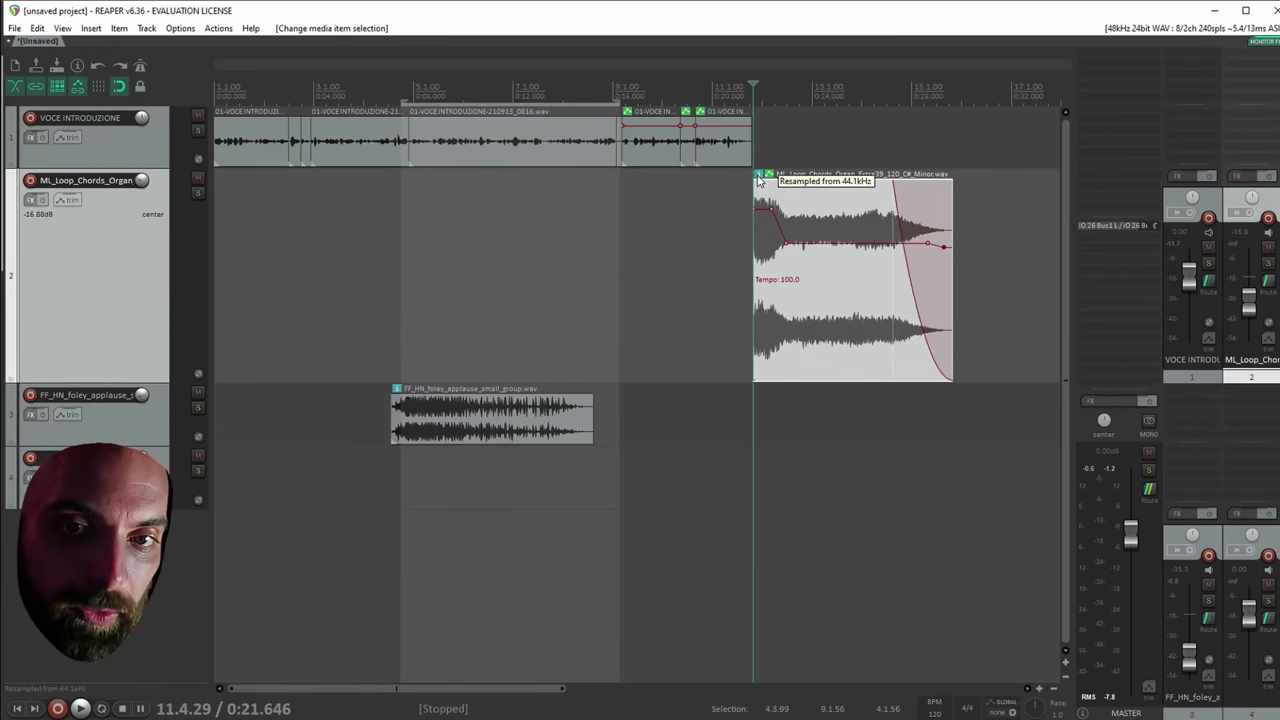
click(444, 420)
Open the project settings and look through the media and advanced options.
click(14, 28)
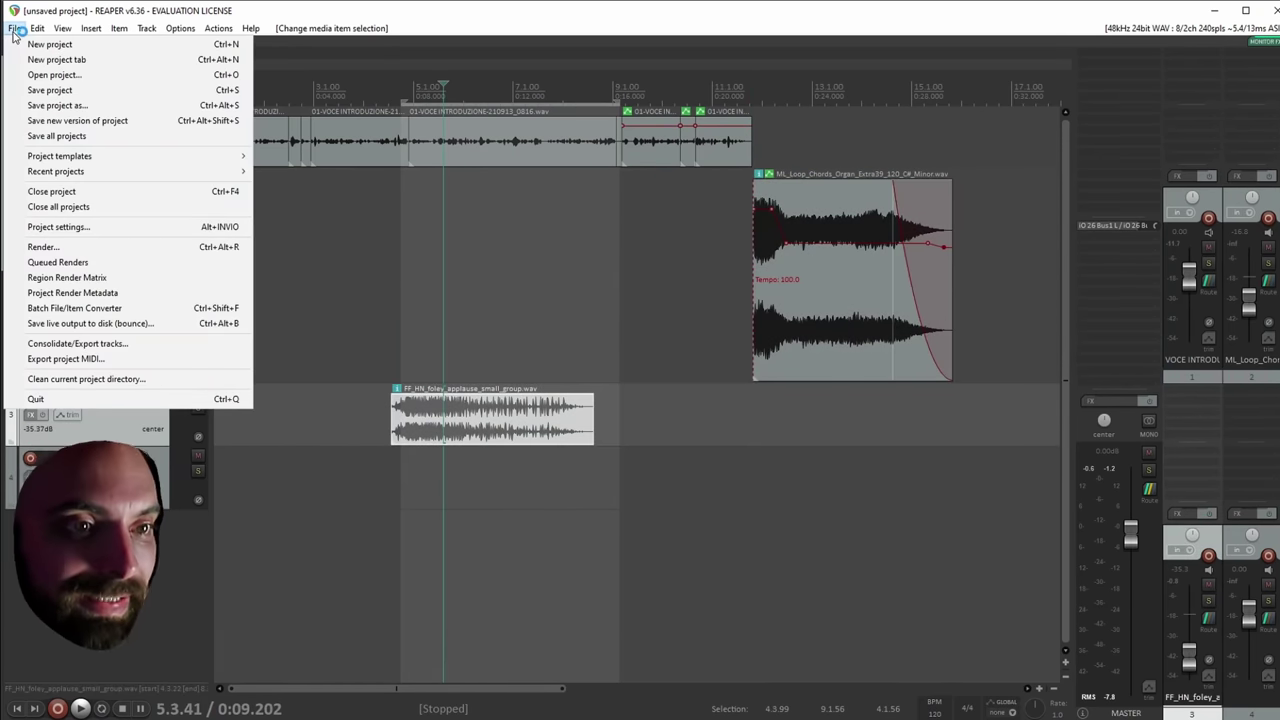
click(58, 228)
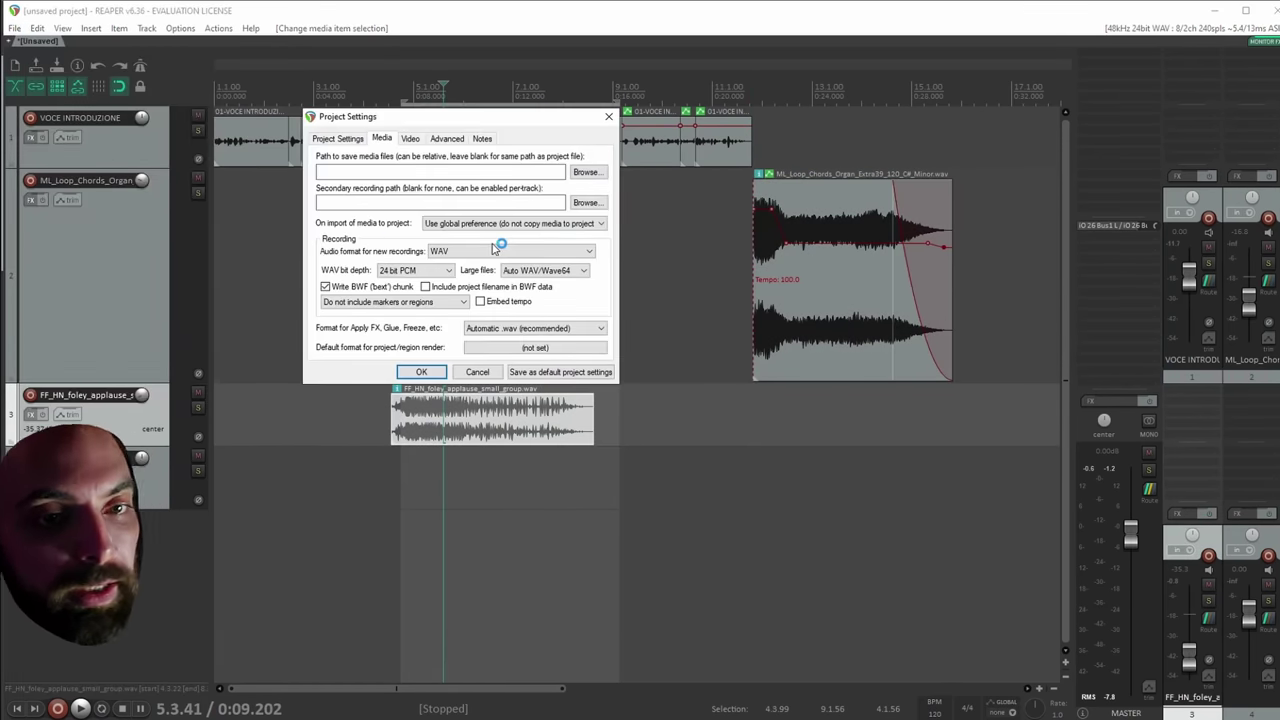
click(446, 139)
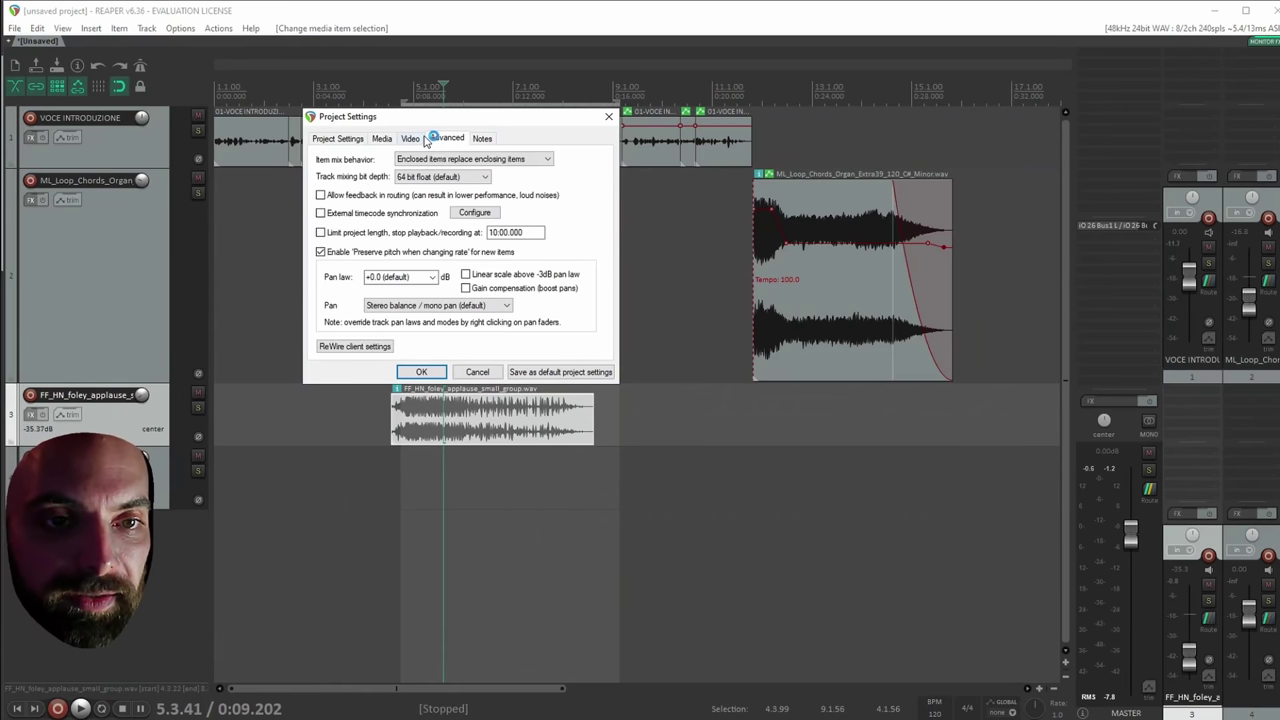
Set the project's render resample mode to Extreme HQ (768pt HQ Sinc) and apply the project settings.
click(336, 138)
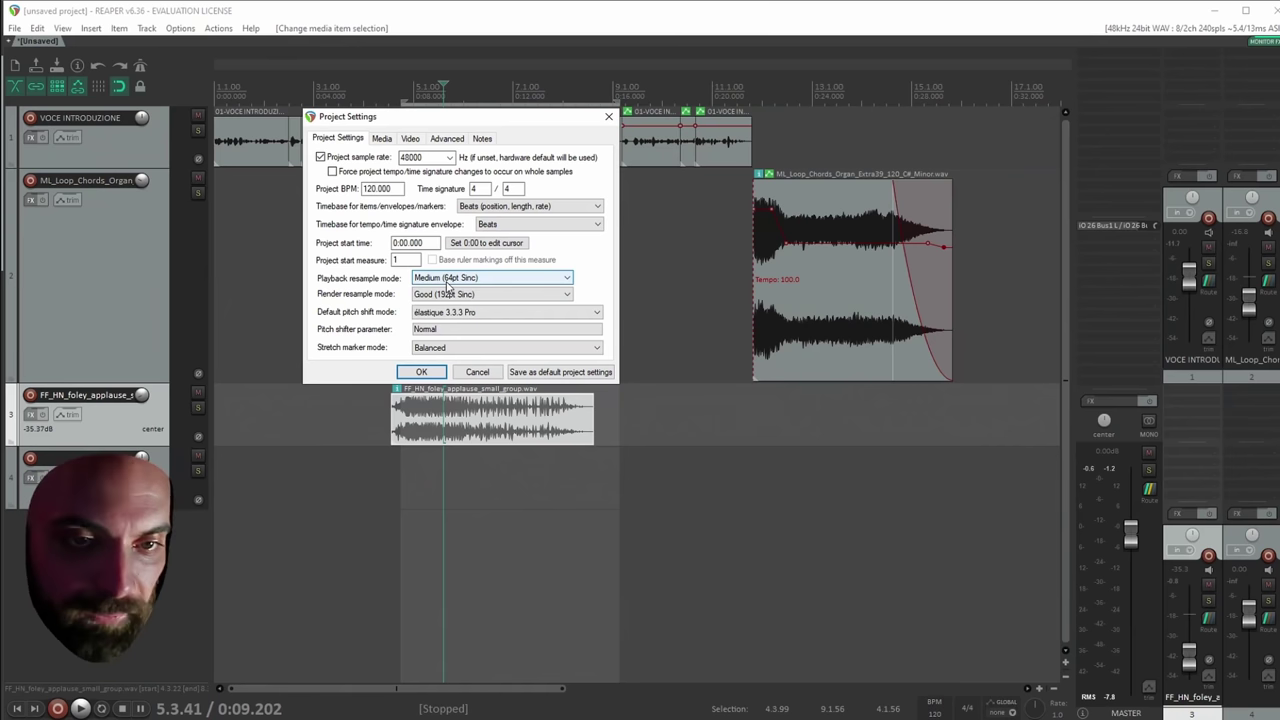
click(447, 279)
click(447, 279)
click(447, 294)
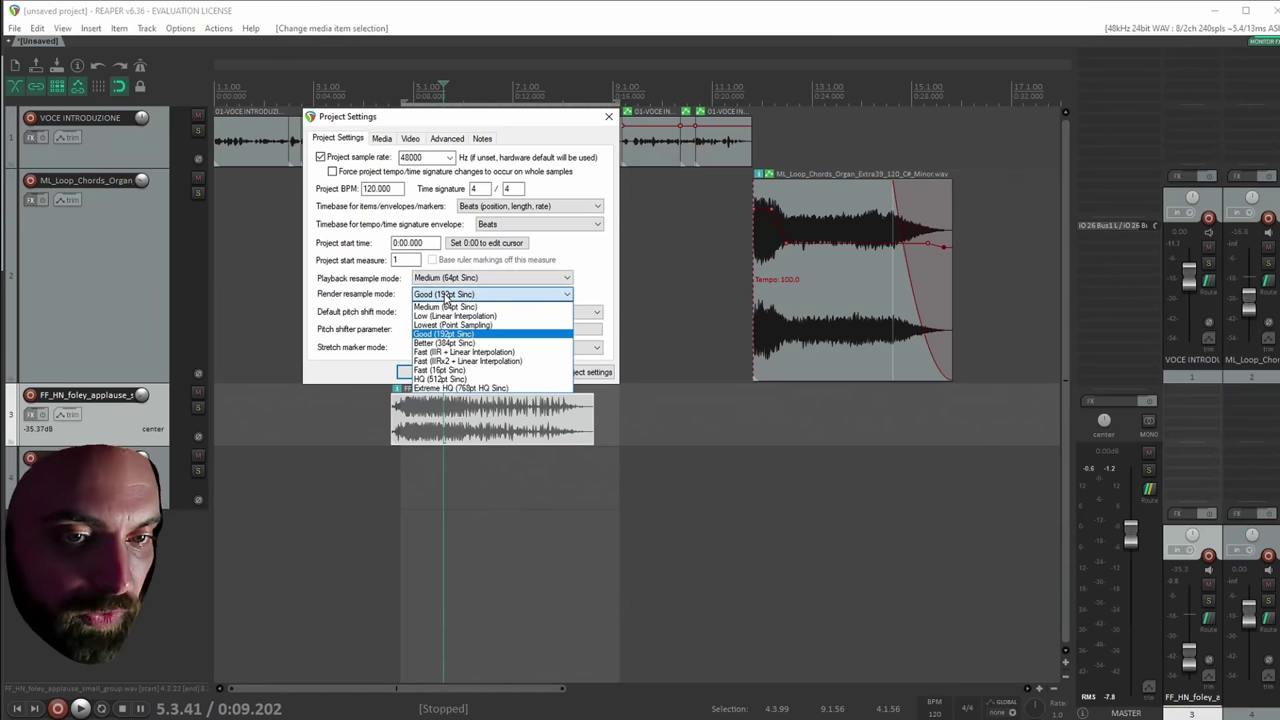
click(470, 343)
click(480, 299)
click(467, 390)
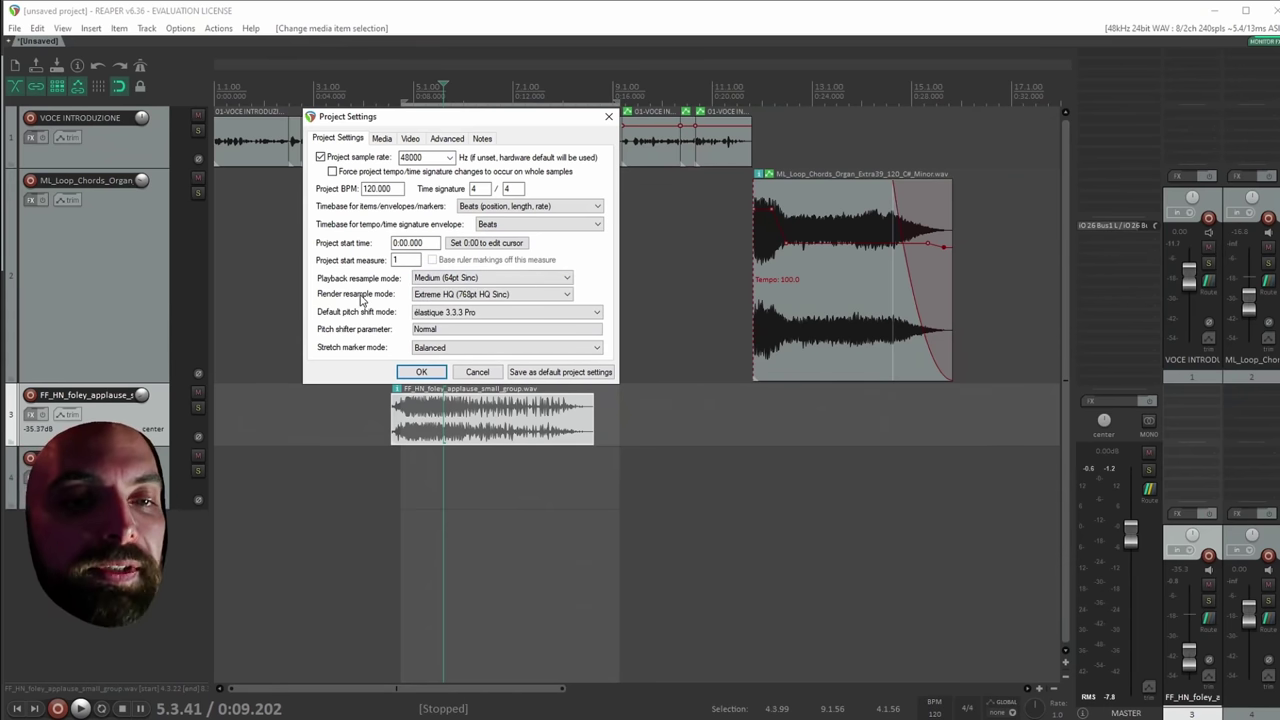
click(420, 372)
Play the arrangement from just before the applause clip to hear it with the voice, and stop playback.
click(390, 280)
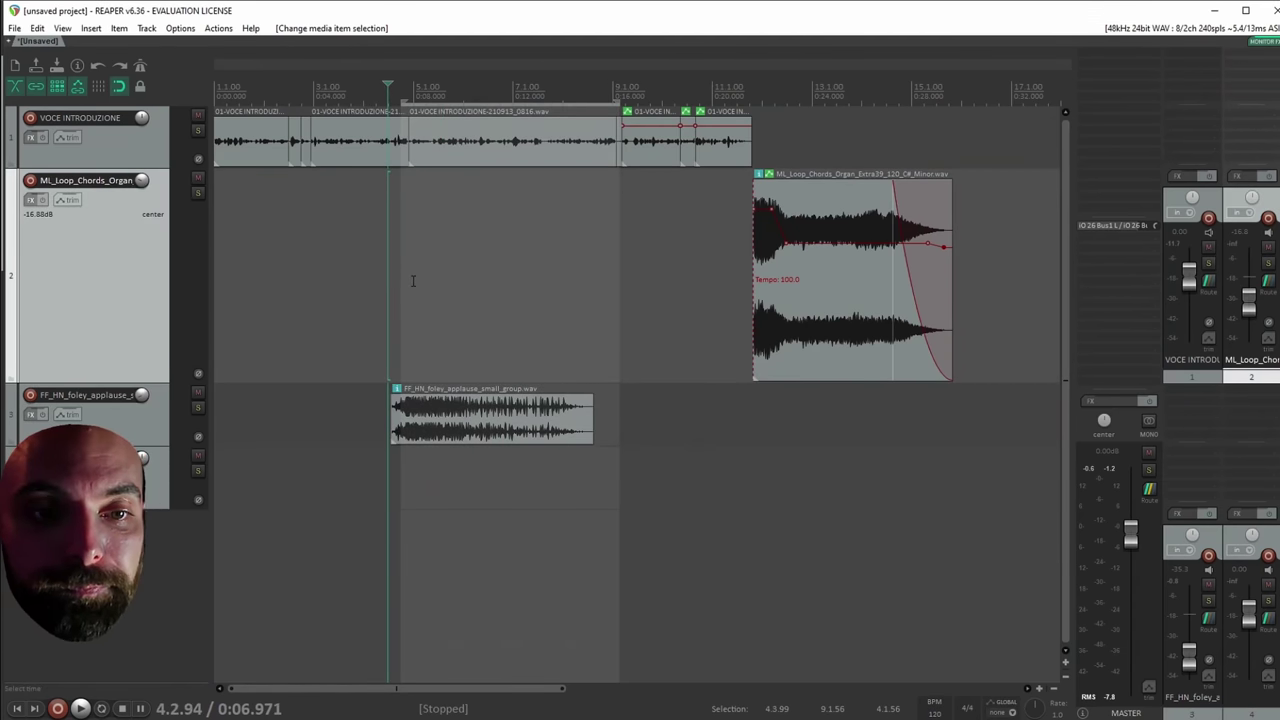
key(space)
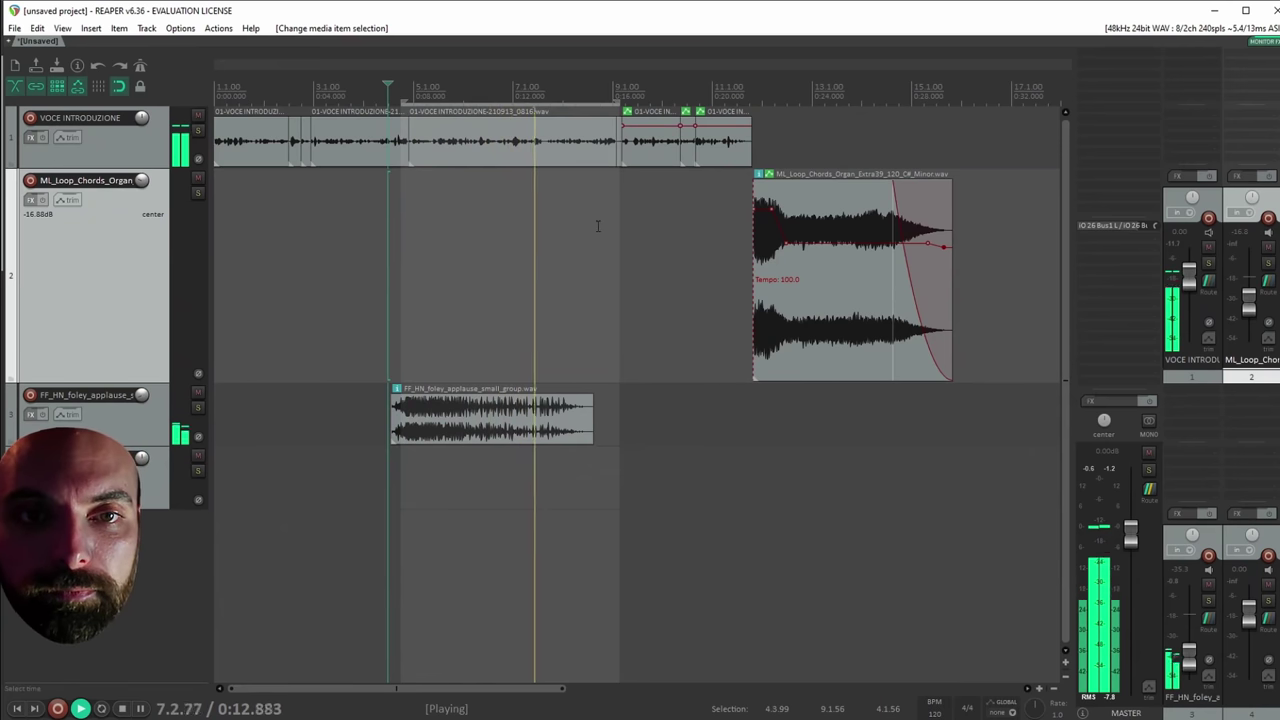
key(space)
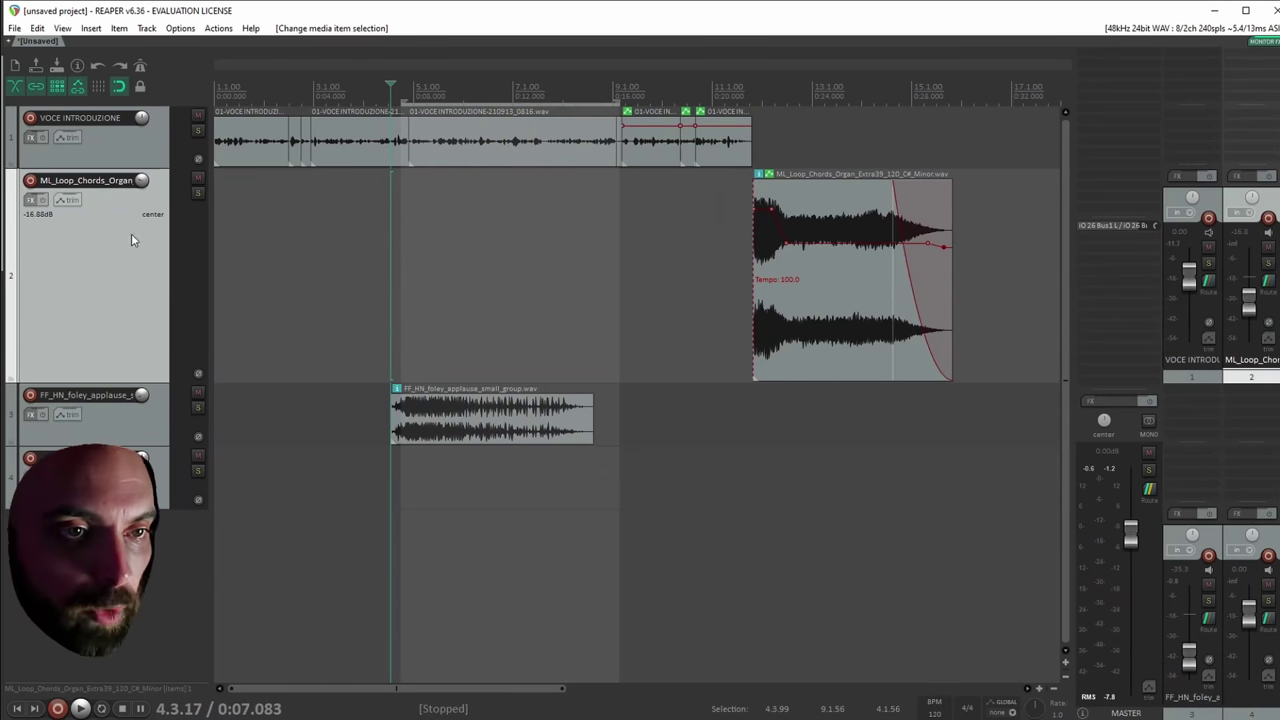
Rename the second track, which holds the organ loop, to STACCHETTO MUSICALE.
double_click(93, 180)
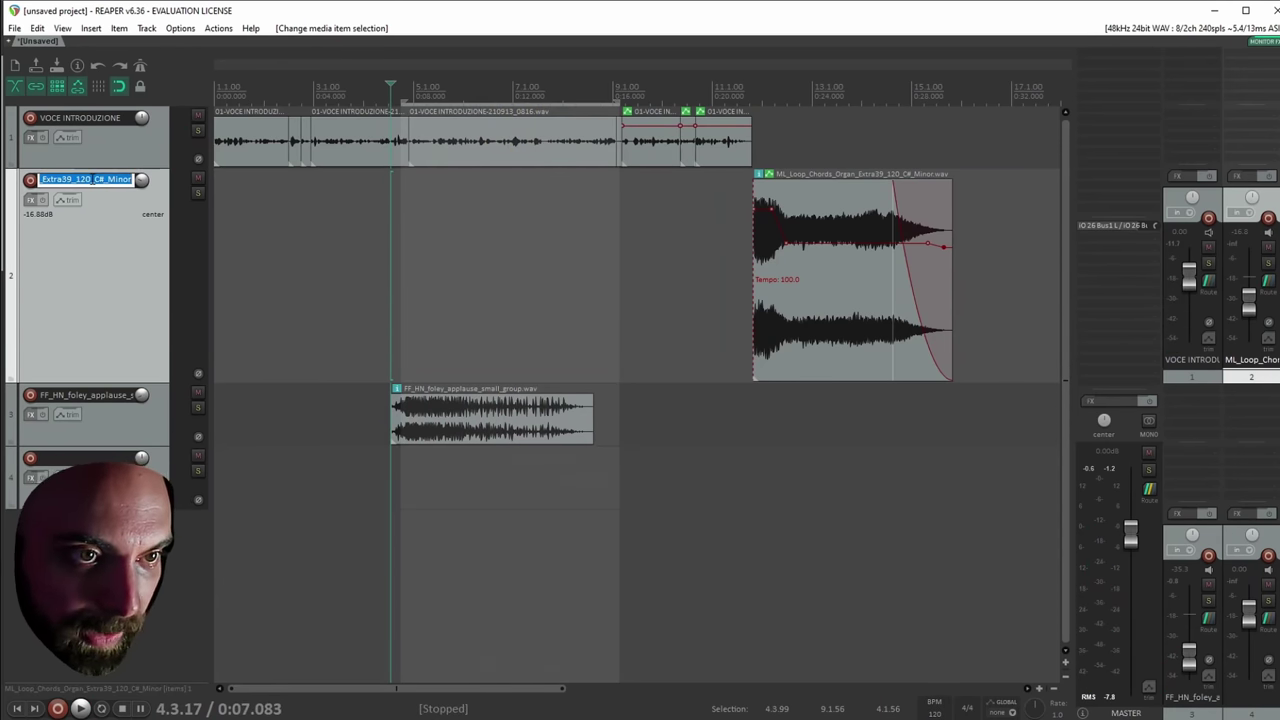
text(STACCHETTO MUSICALE)
key(Return)
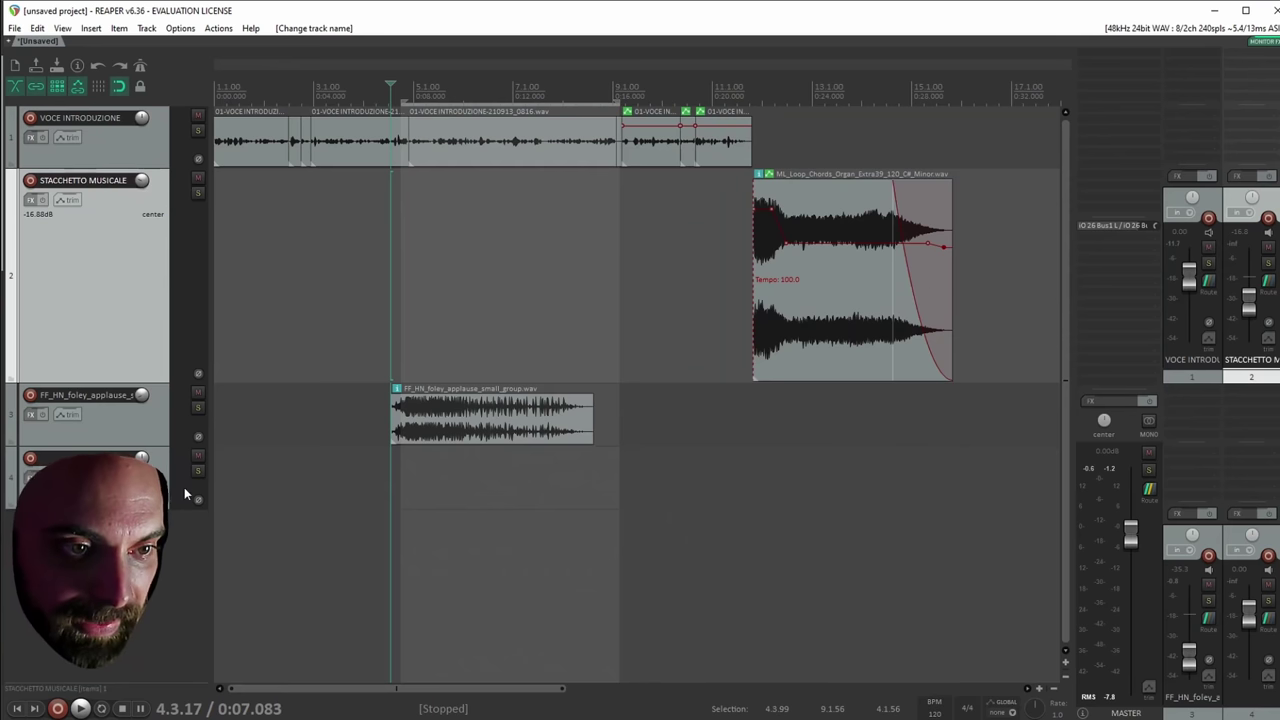
Rename the applause track to APPLAUSI and remove the empty fourth track.
double_click(85, 394)
text(APPLAUSI)
key(Return)
click(100, 480)
key(Delete)
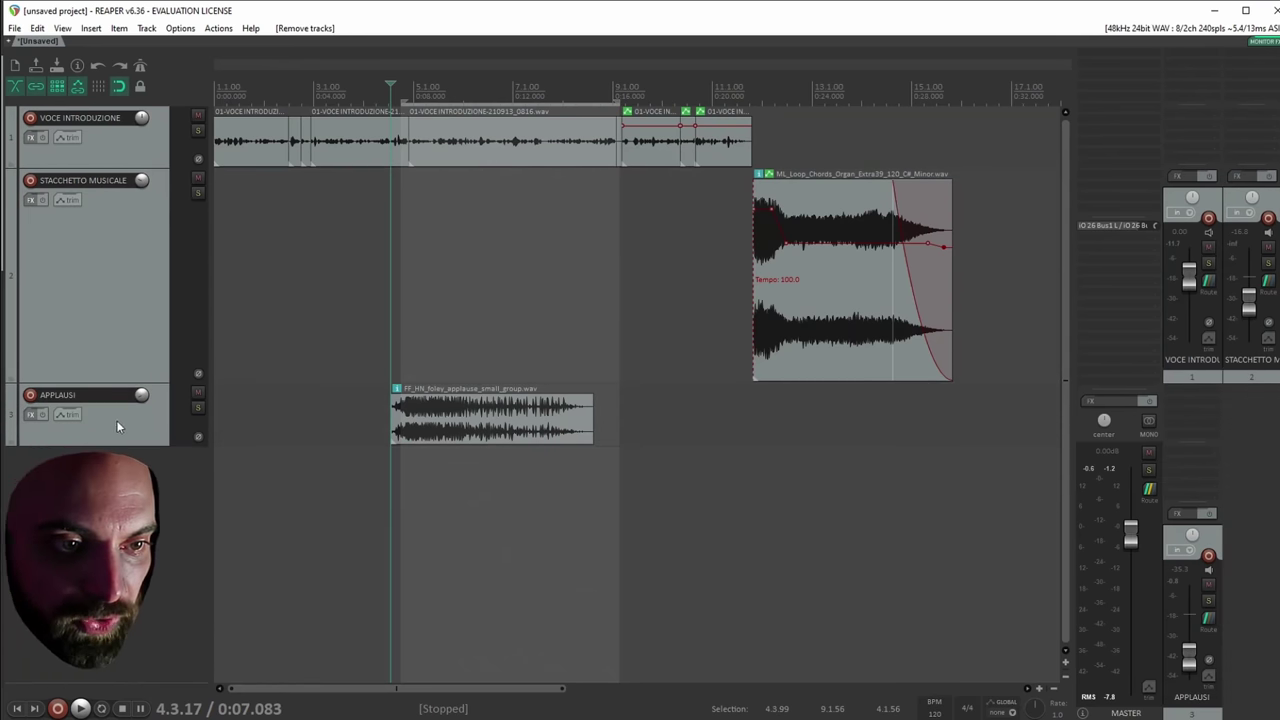
Color the STACCHETTO MUSICALE track with one random color.
click(108, 329)
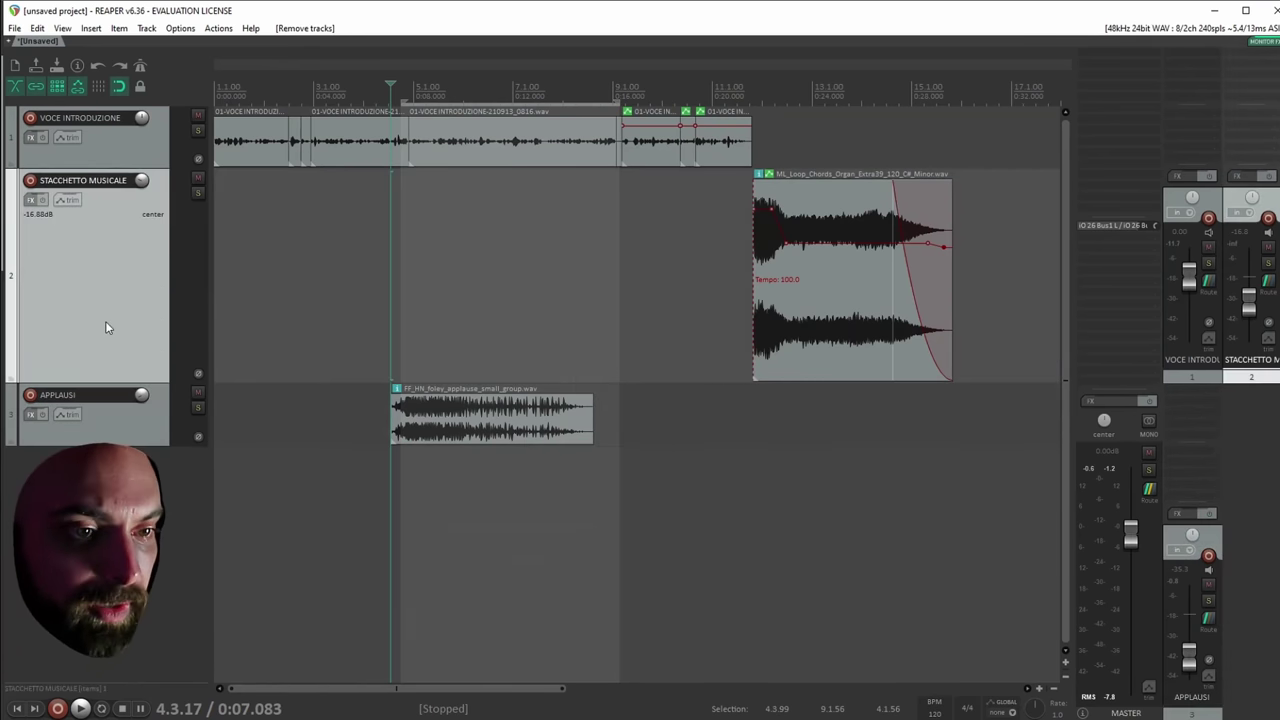
right_click(89, 268)
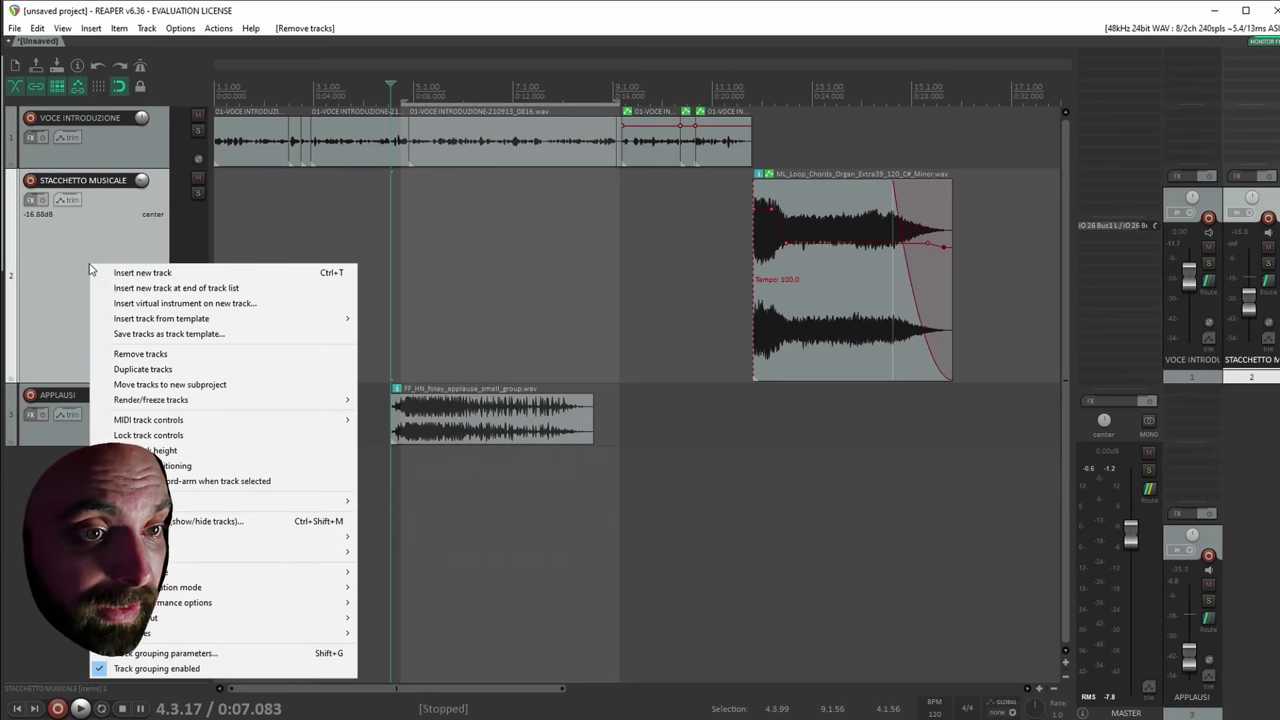
mouse_move(300, 536)
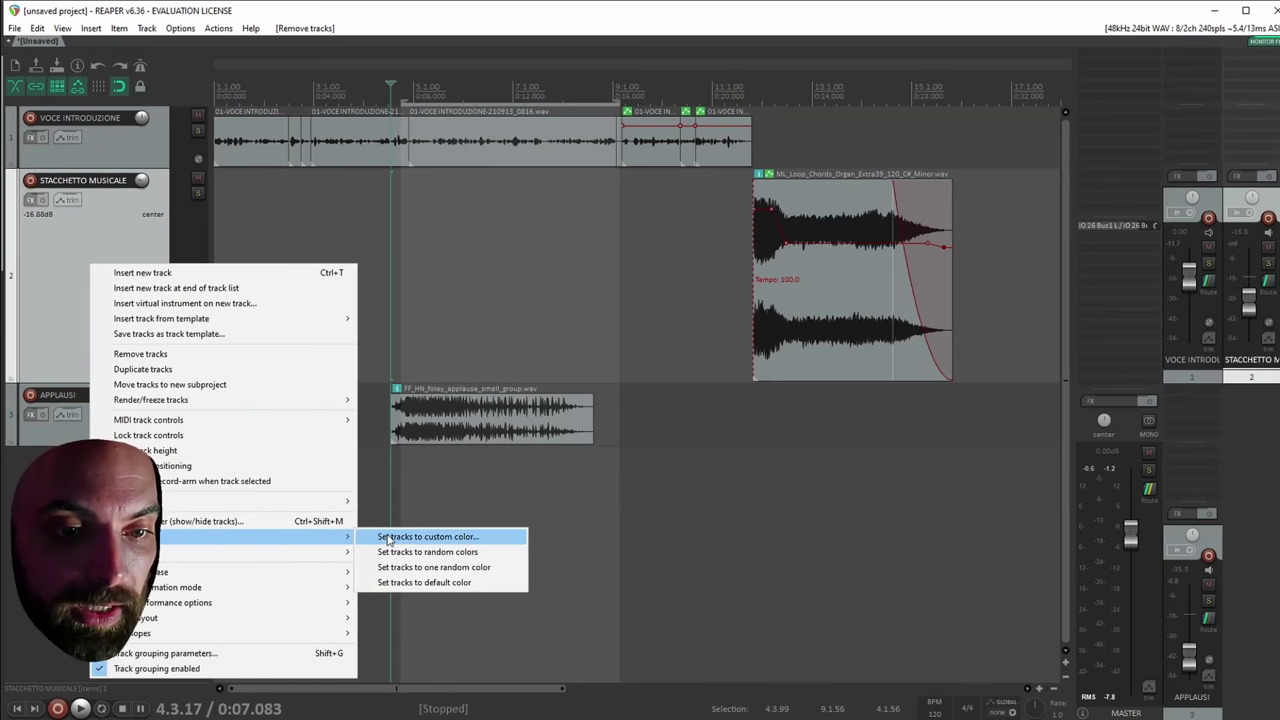
click(474, 567)
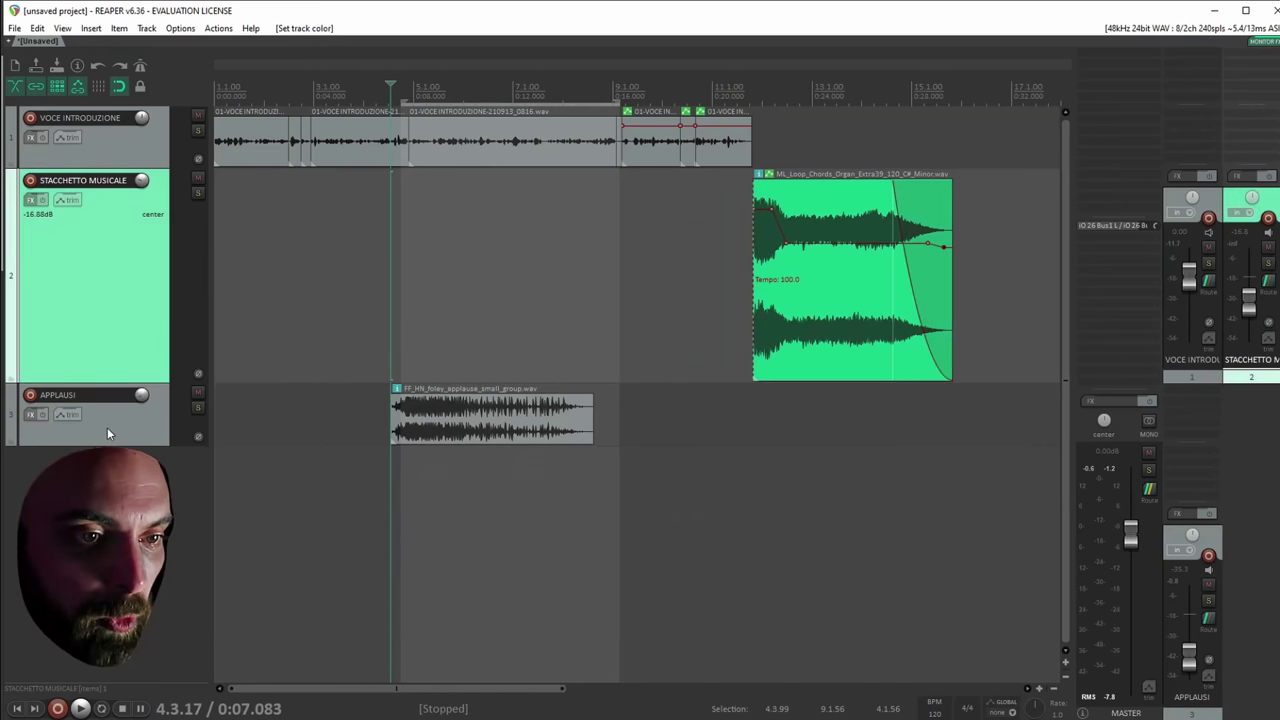
Give the APPLAUSI track a custom purple color.
right_click(108, 432)
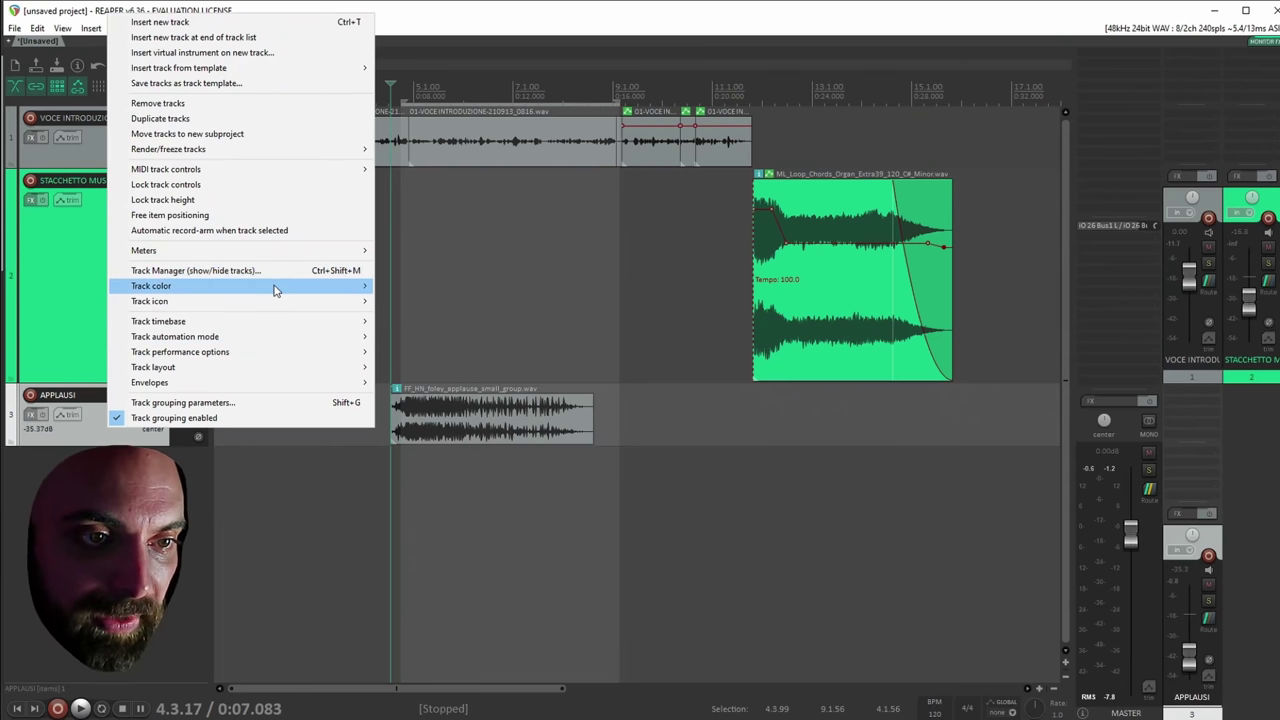
mouse_move(290, 288)
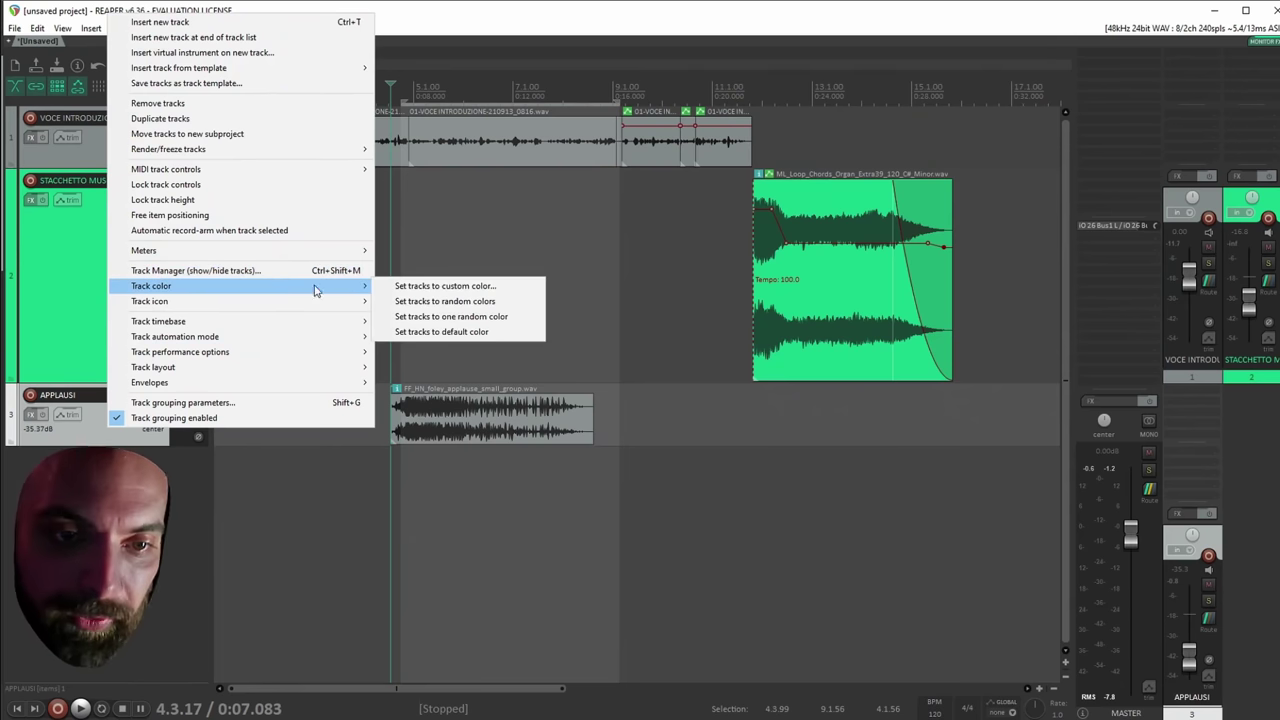
click(452, 288)
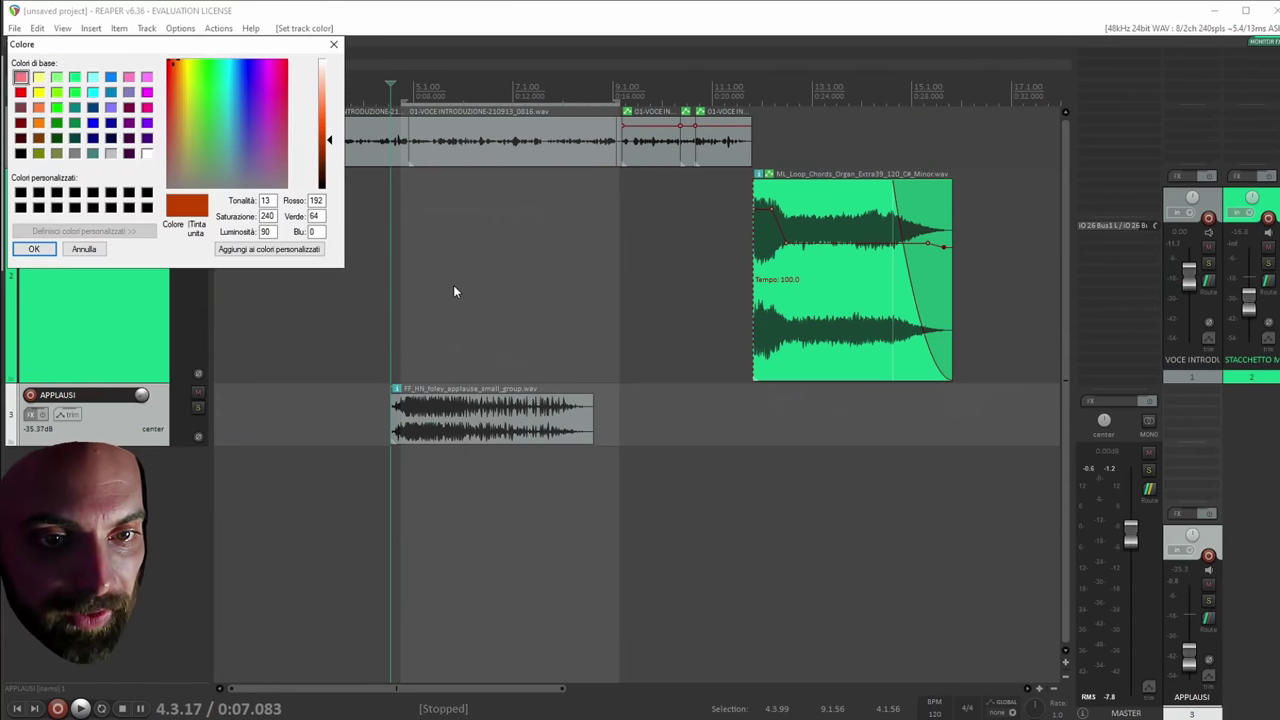
drag(178, 96, 259, 108)
click(42, 251)
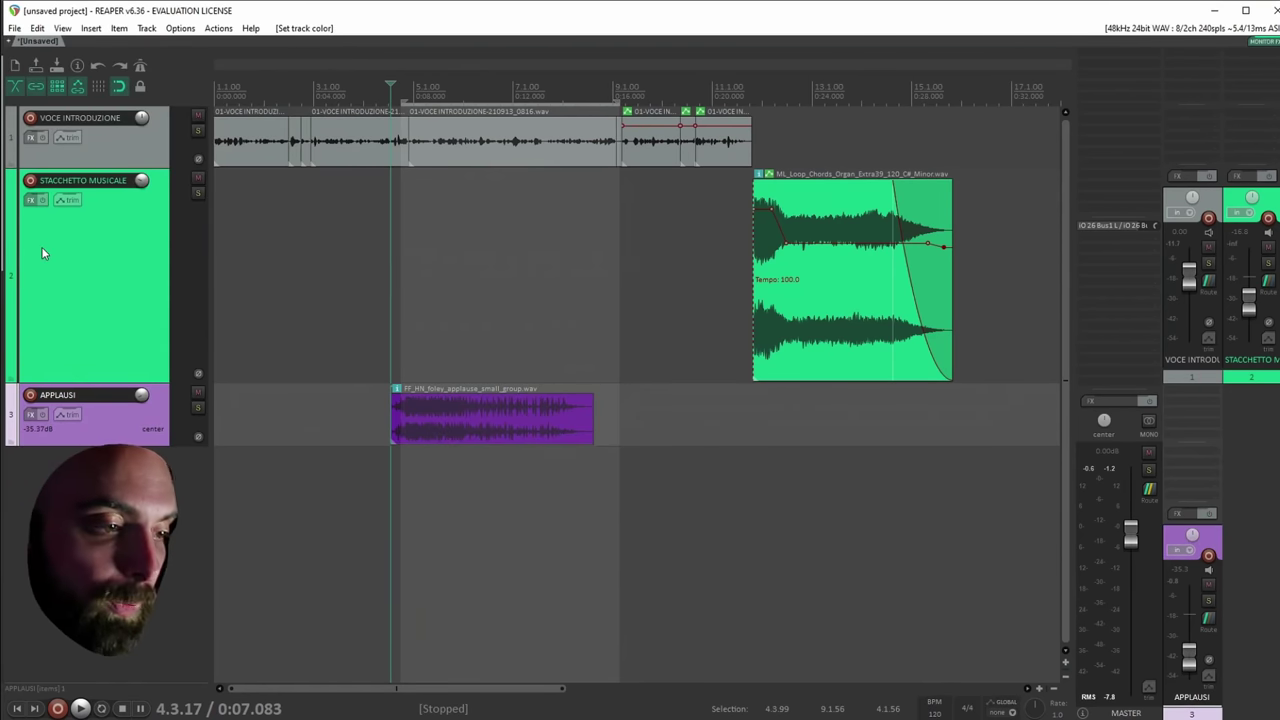
click(487, 427)
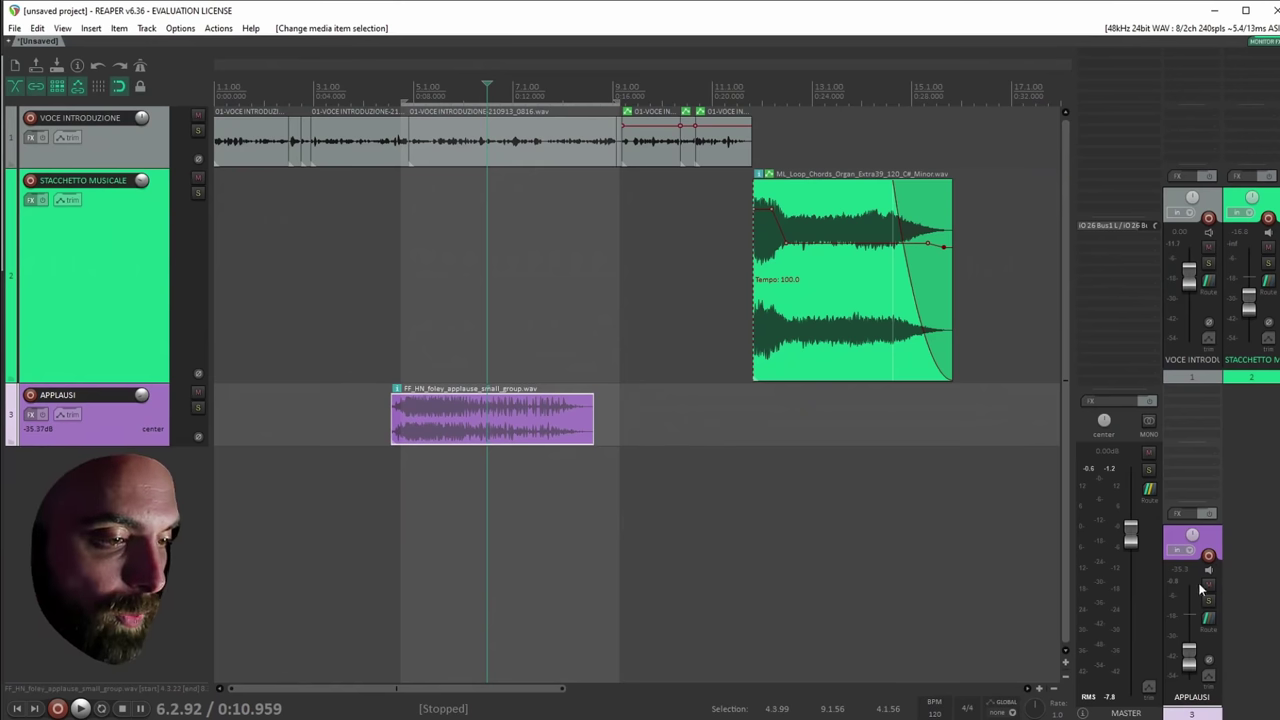
click(1195, 660)
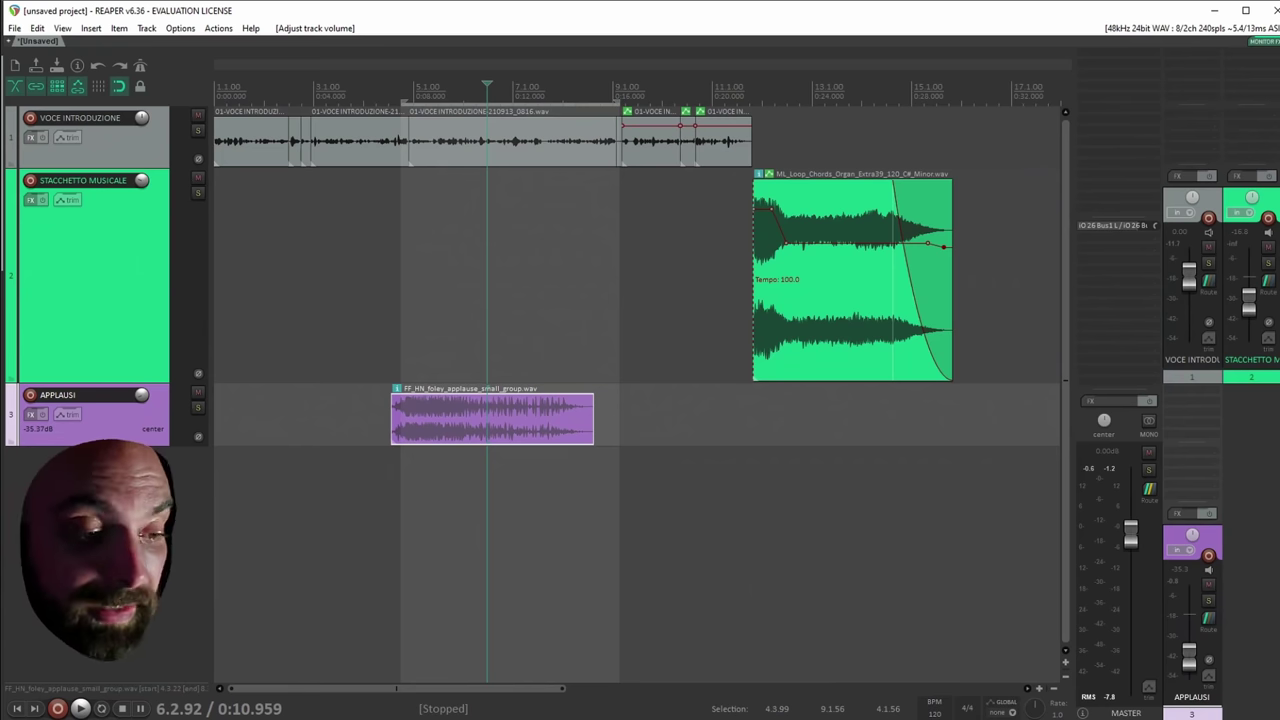
Turn off multiple rows of tracks in the mixer and widen it so all three track strips fit in one row.
drag(1278, 657, 966, 657)
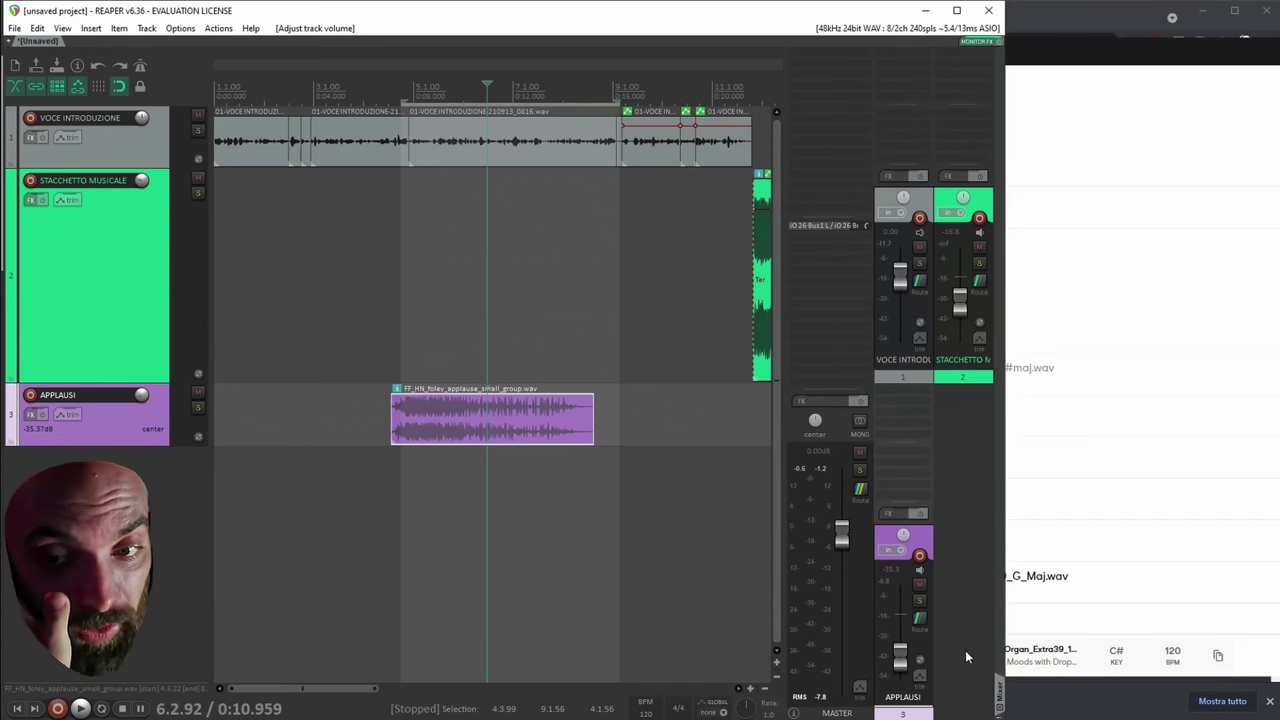
right_click(1004, 703)
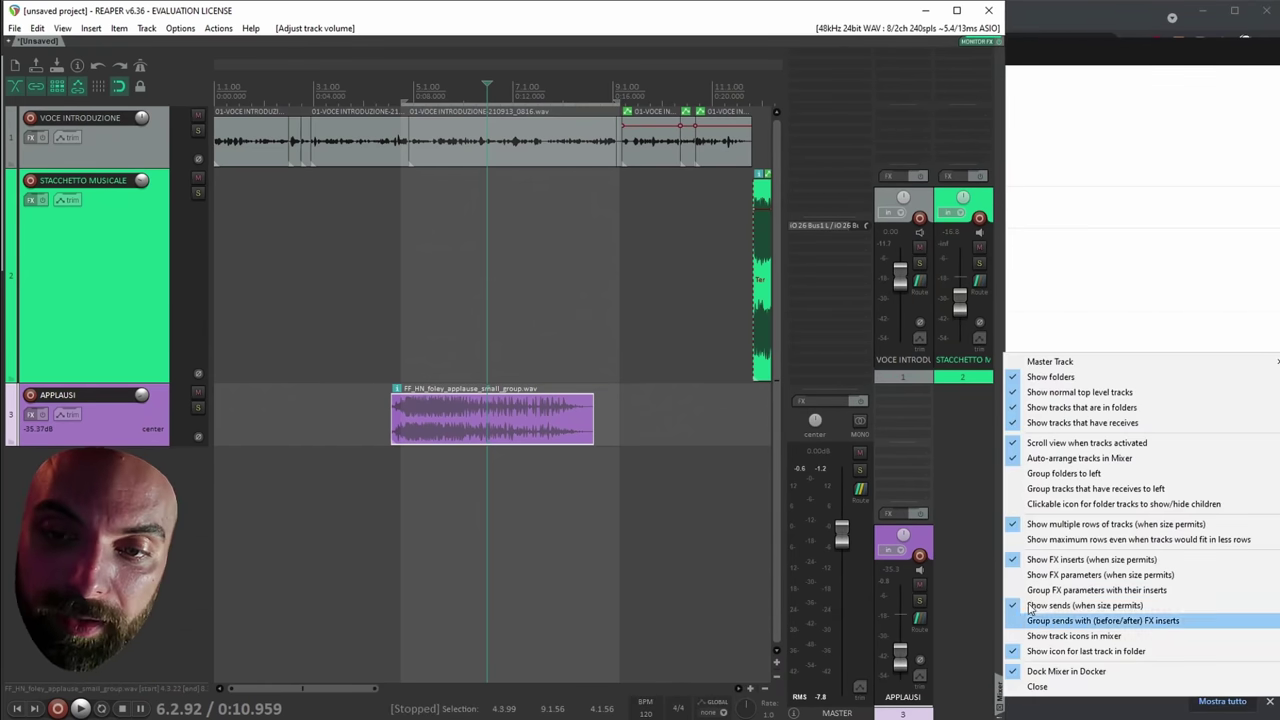
click(1107, 525)
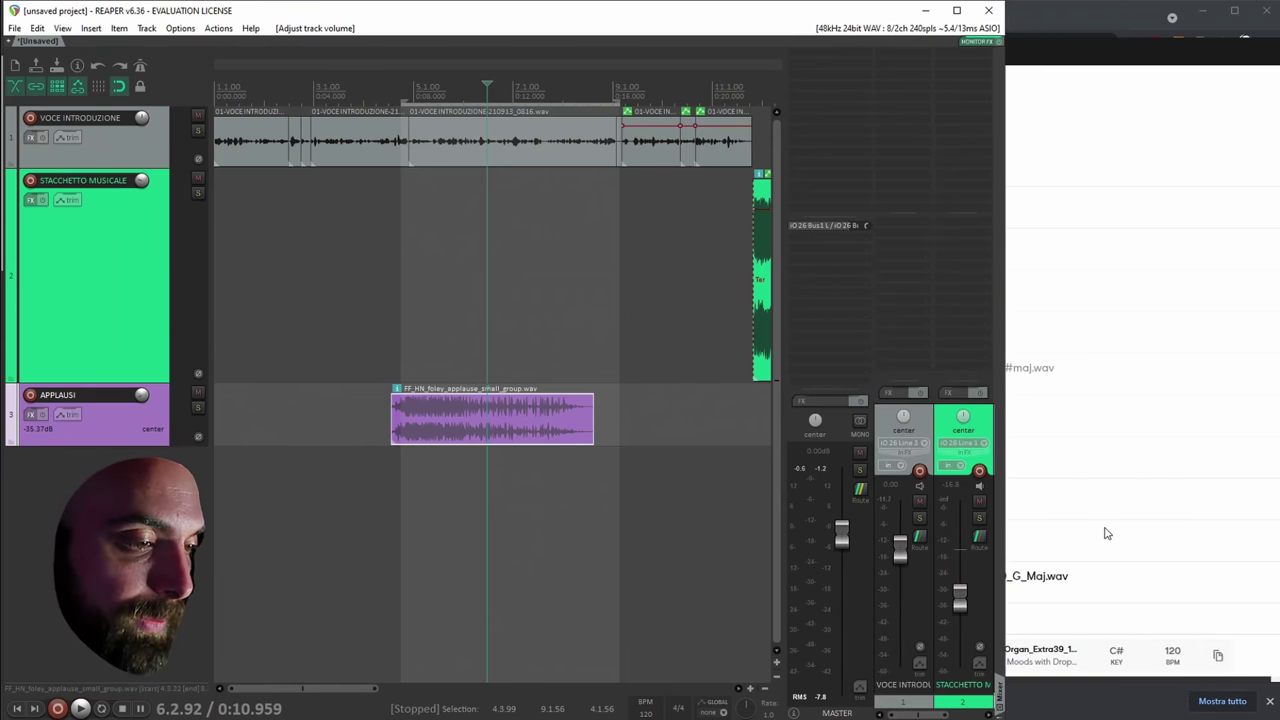
drag(1010, 455, 1277, 465)
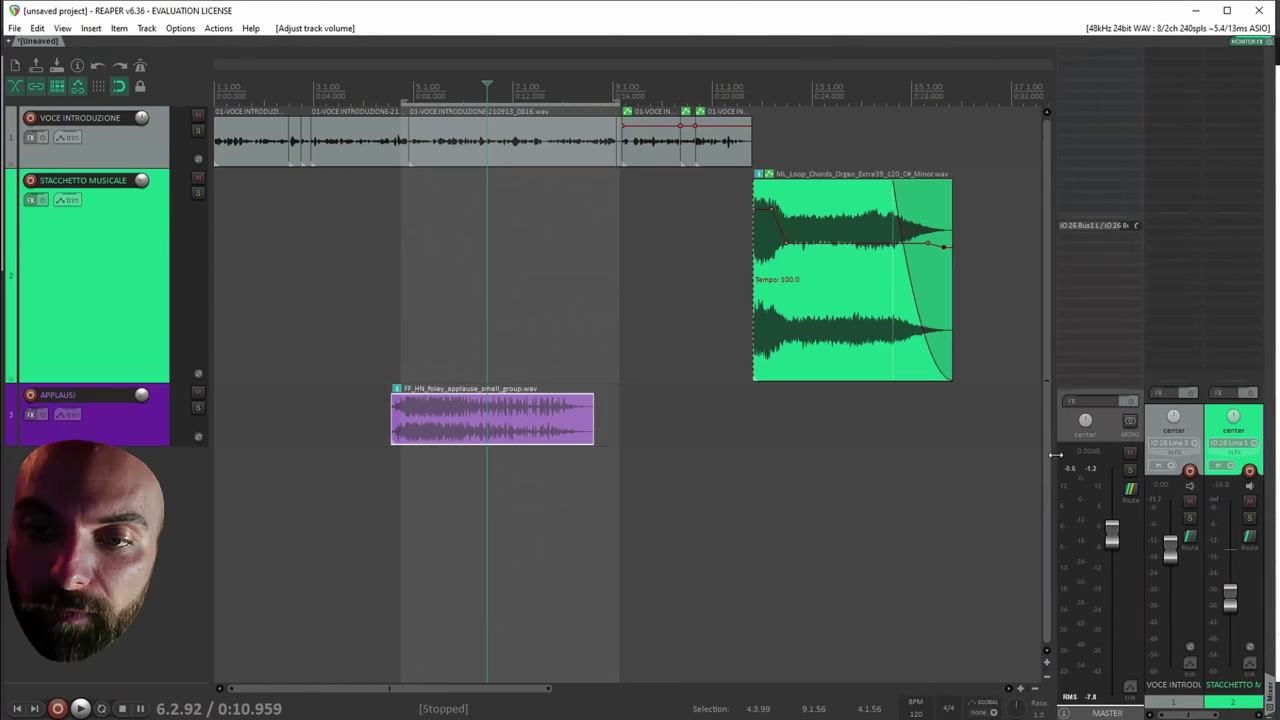
drag(1050, 450, 983, 447)
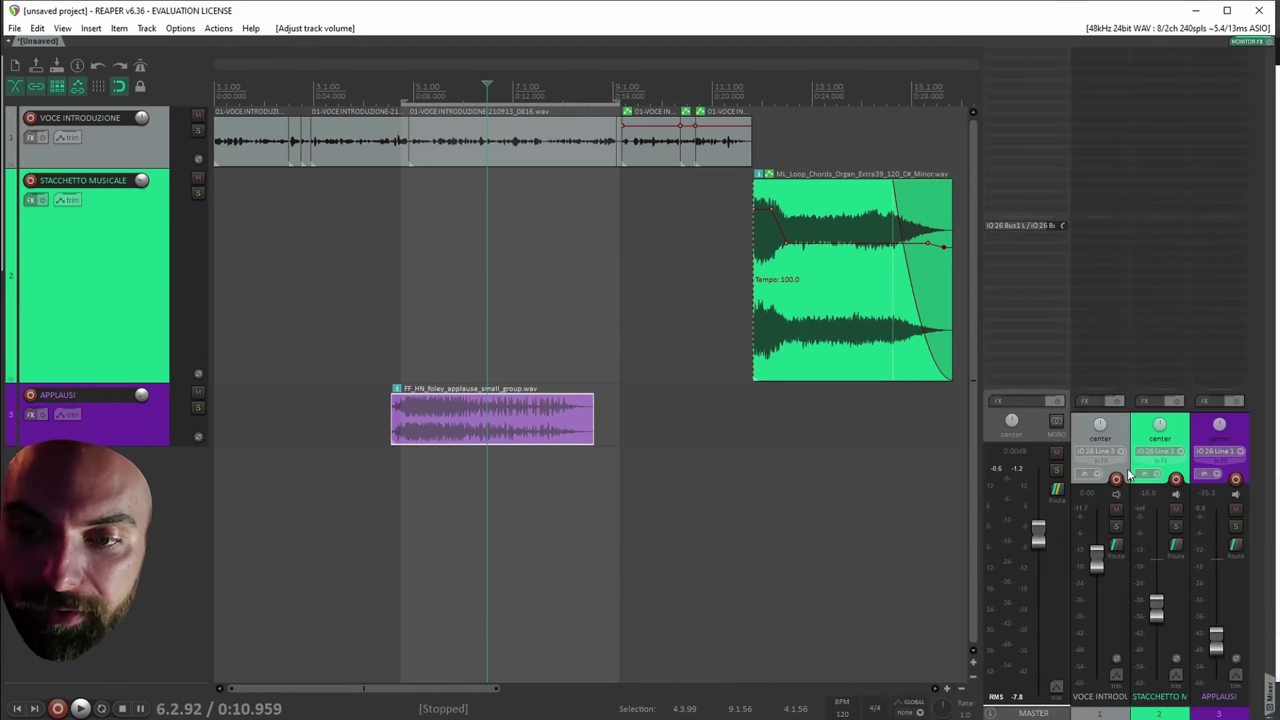
Try docking the mixer below the arrangement and return it to its place beside the tracks.
drag(1268, 693, 790, 714)
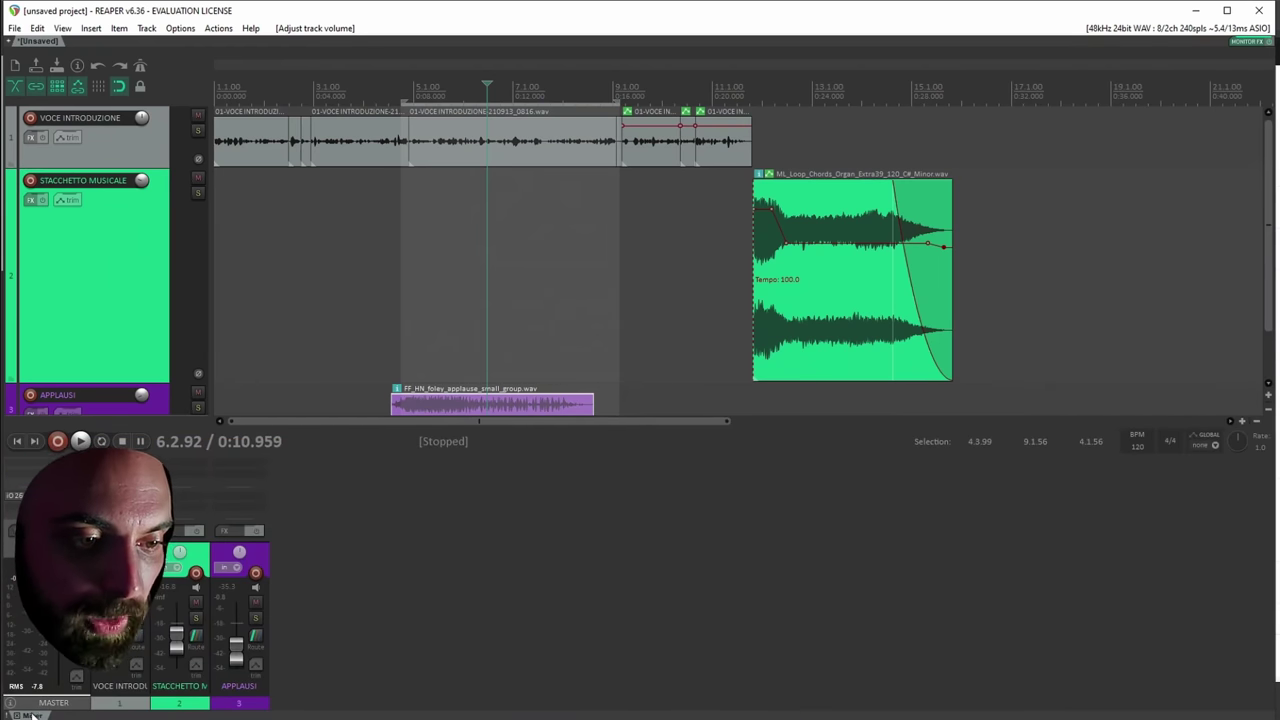
drag(695, 466, 1239, 412)
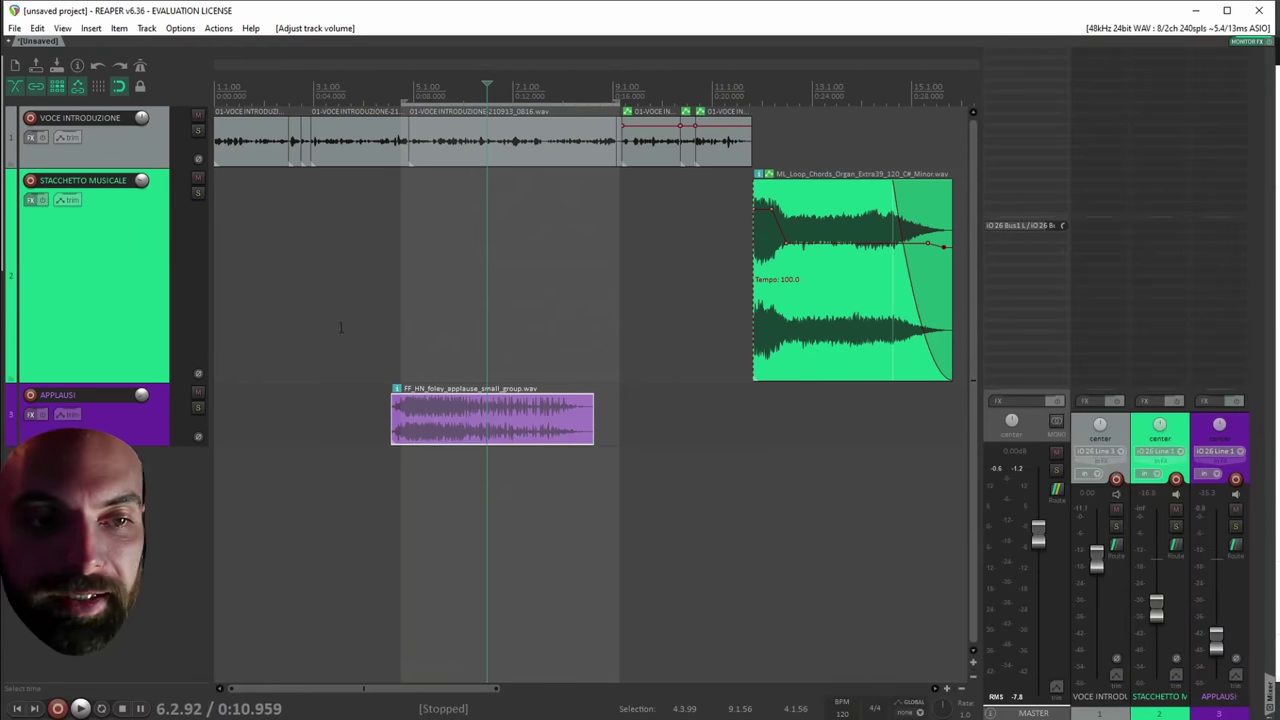
Play the project briefly from its beginning, stop, and place the edit cursor early in the voice introduction.
click(459, 325)
scroll(459, 325, down, 2)
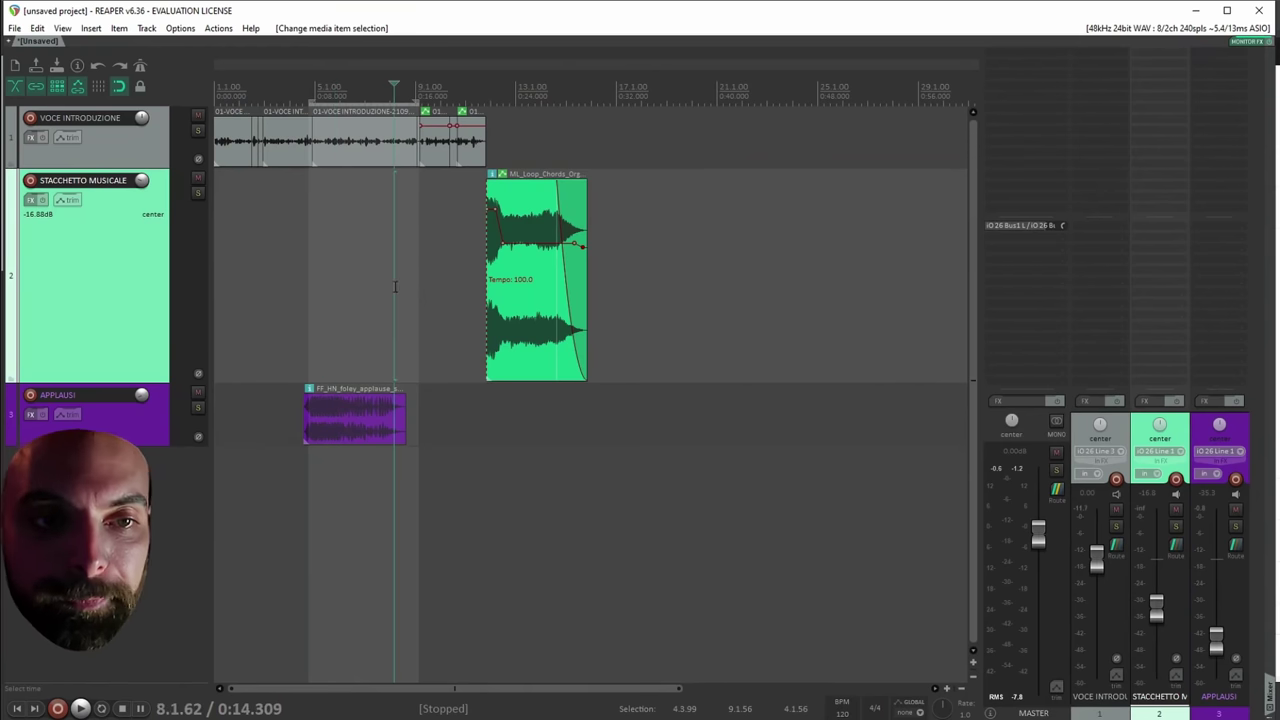
key(Home)
key(space)
key(space)
click(249, 189)
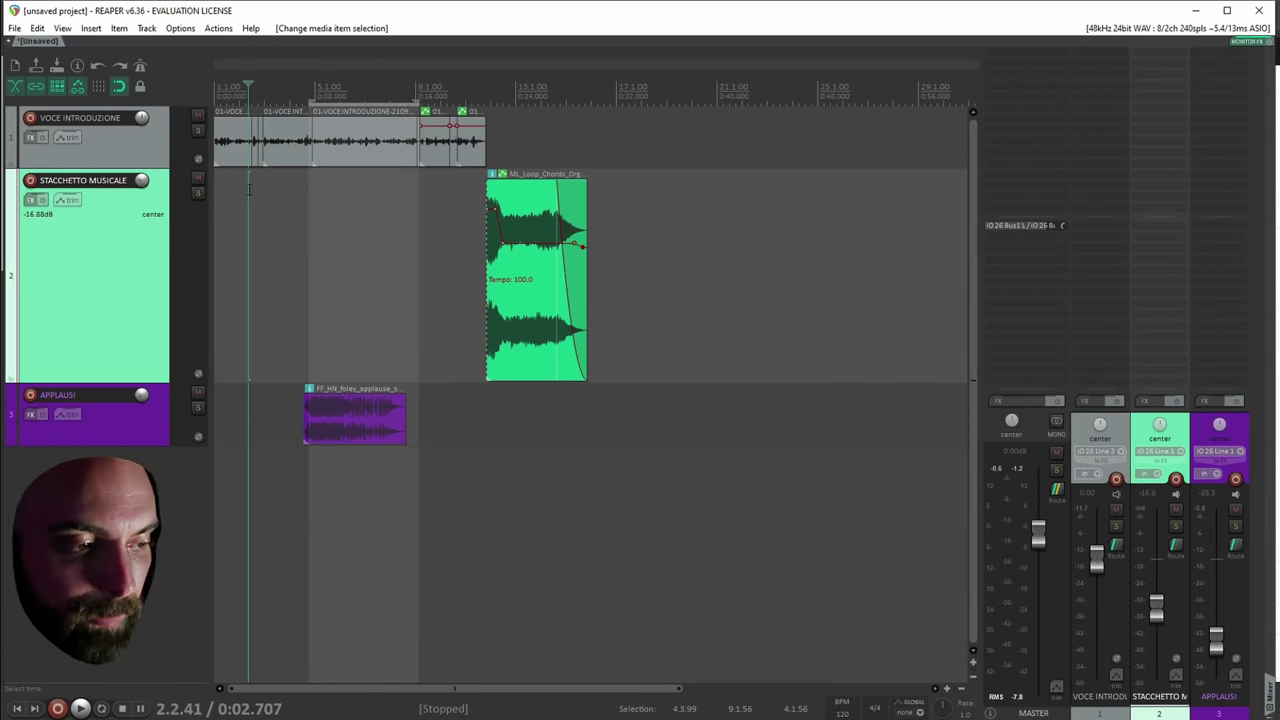
Increase the height of the VOCE INTRODUZIONE track and select its individual clips one after another.
drag(150, 165, 205, 205)
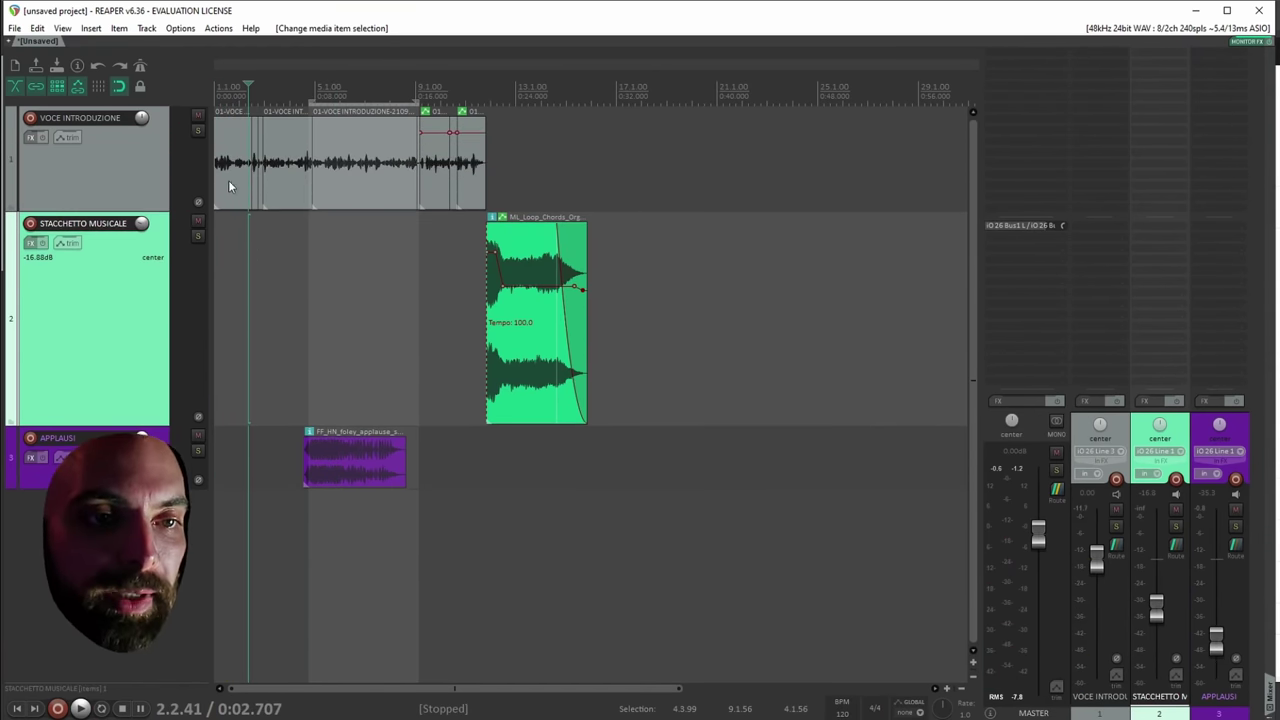
click(238, 183)
scroll(352, 170, up, 2)
click(359, 176)
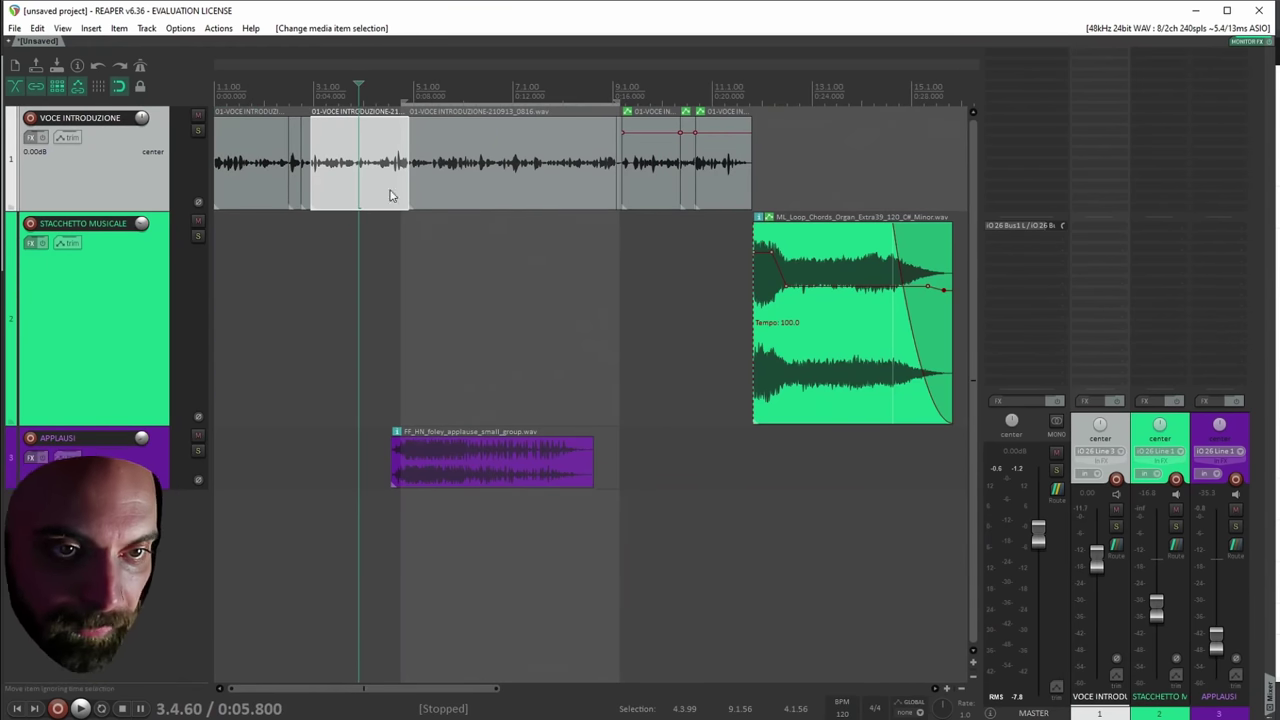
mouse_move(440, 184)
mouse_down()
mouse_move(510, 183)
mouse_move(440, 184)
mouse_up()
drag(280, 160, 420, 160)
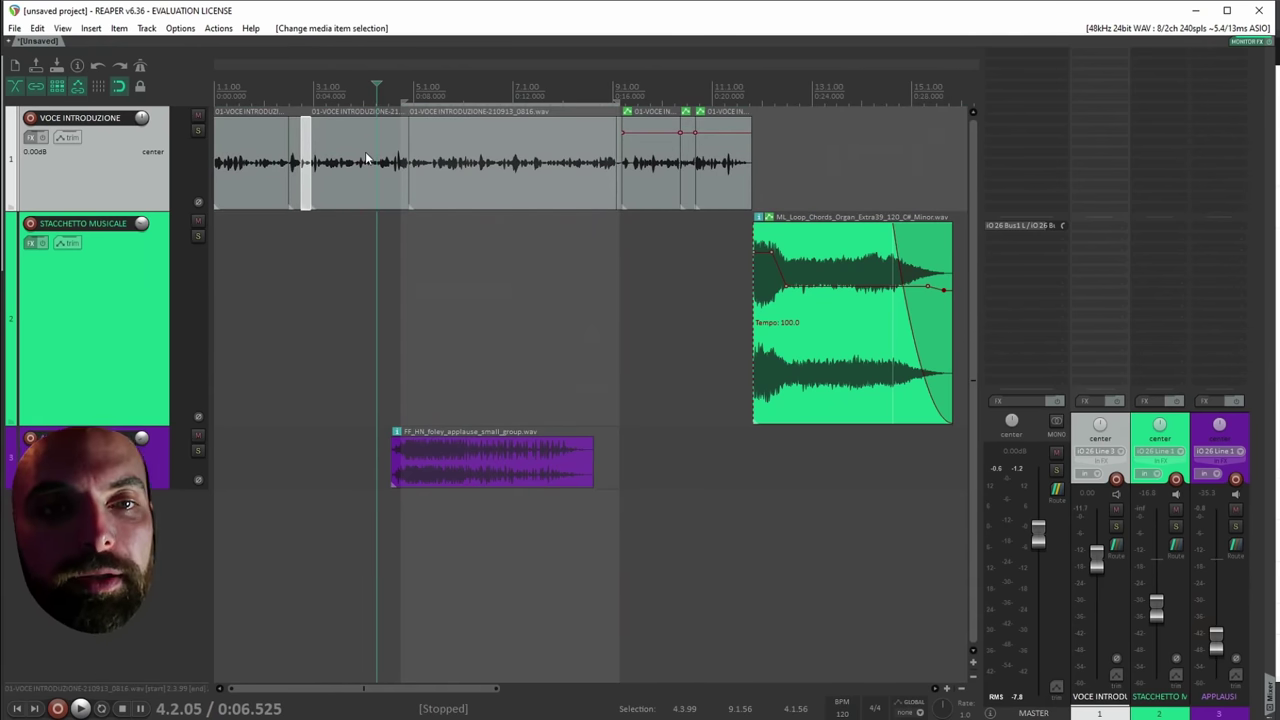
click(510, 184)
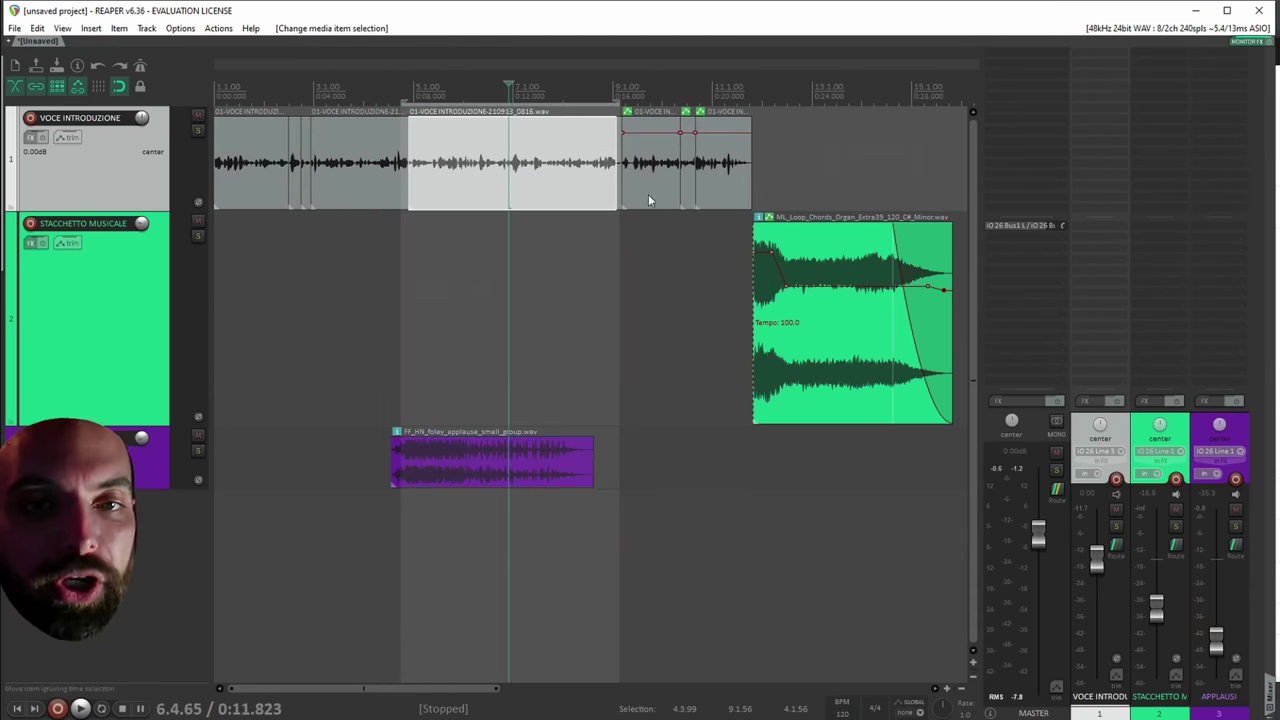
Marquee-select all the clips on the VOCE INTRODUZIONE track, and reduce the selection to its last clip.
click(582, 250)
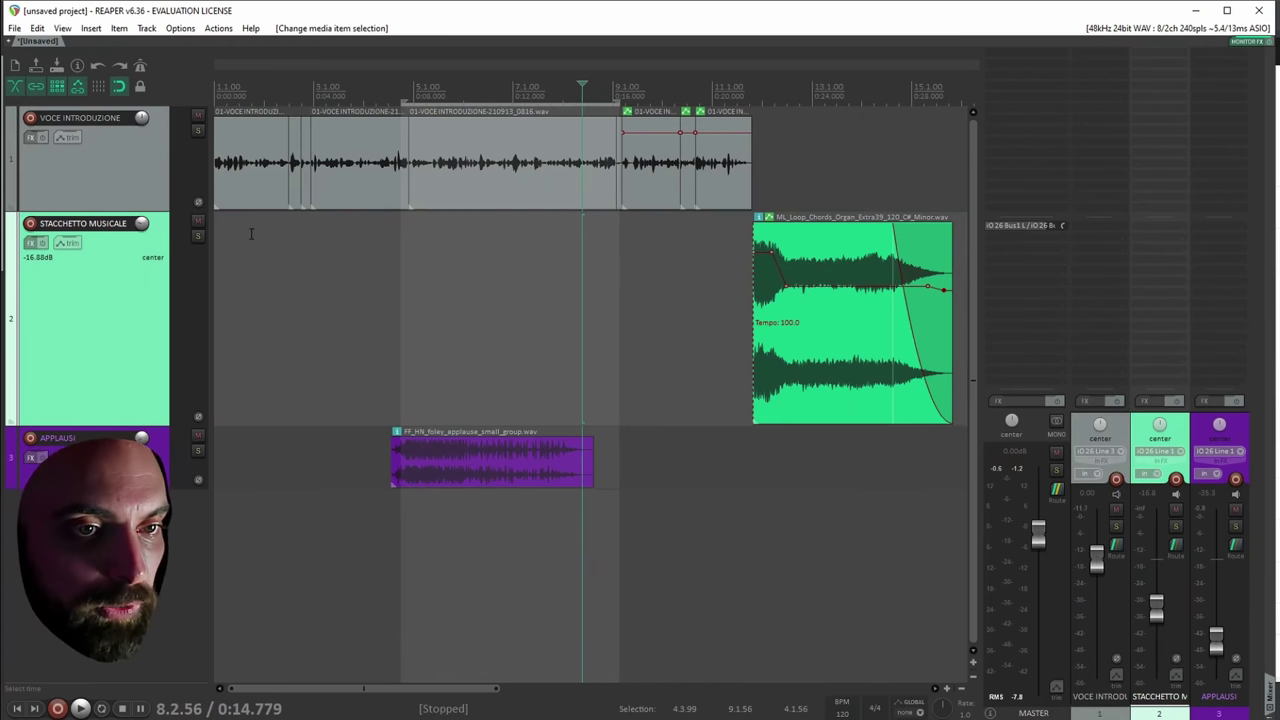
drag(238, 288, 725, 160)
drag(417, 345, 740, 140)
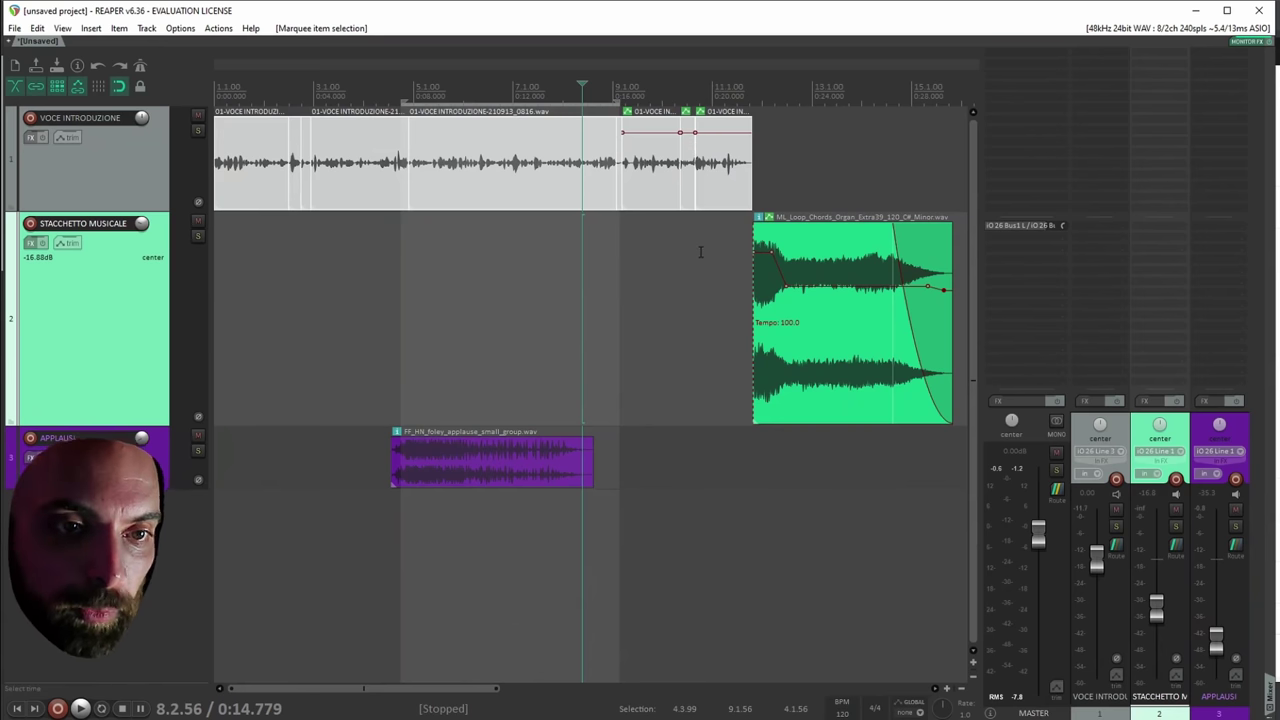
click(710, 182)
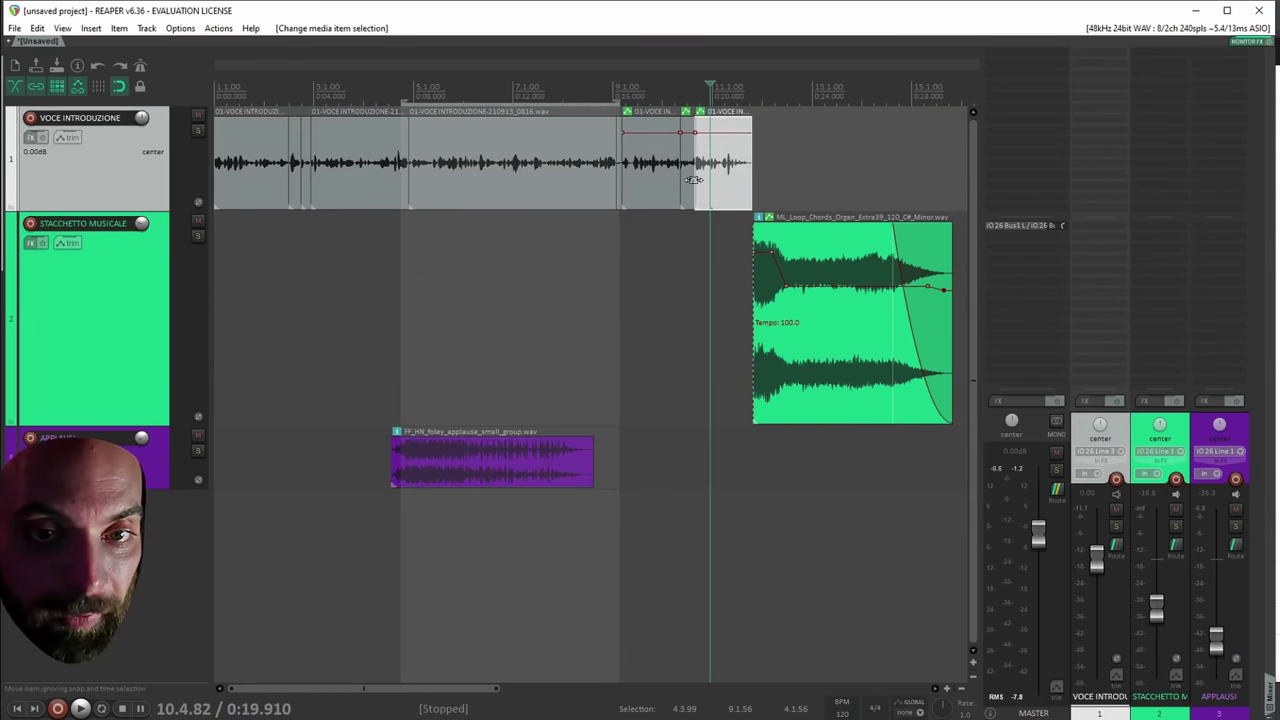
Select the whole run of clips on the VOCE INTRODUZIONE track, from first to last, and group them.
shift+click(242, 170)
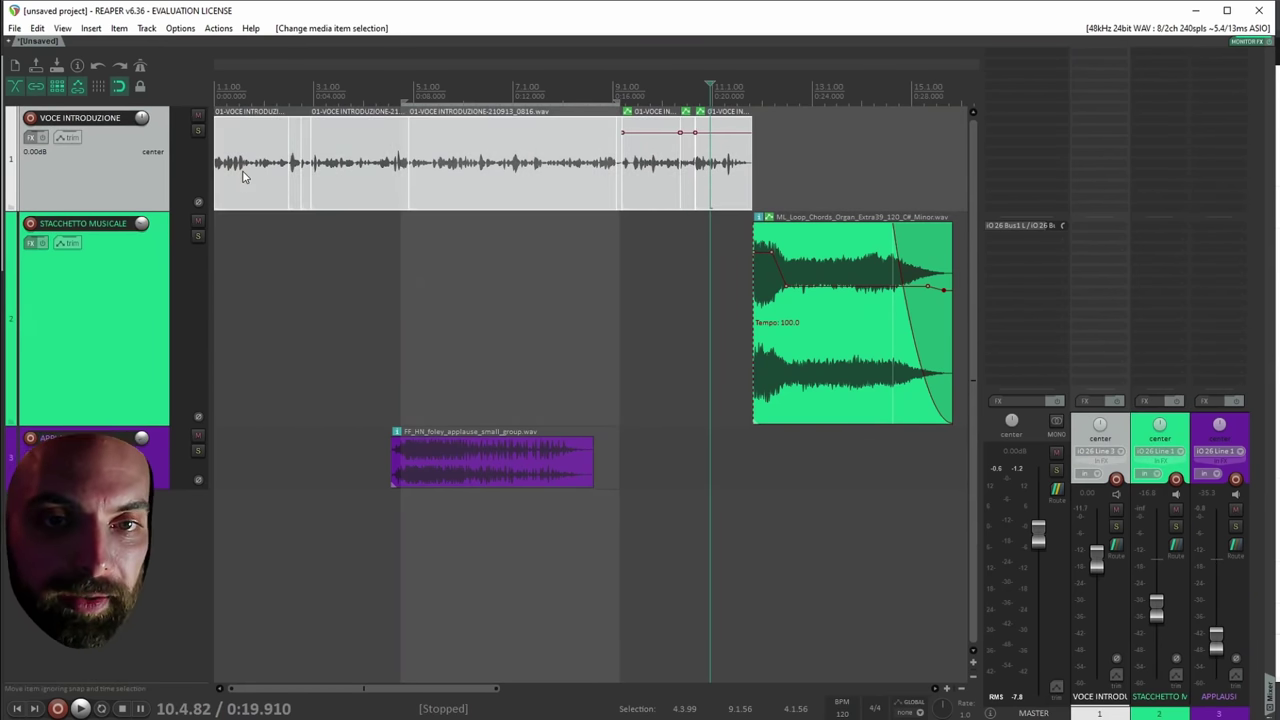
click(244, 182)
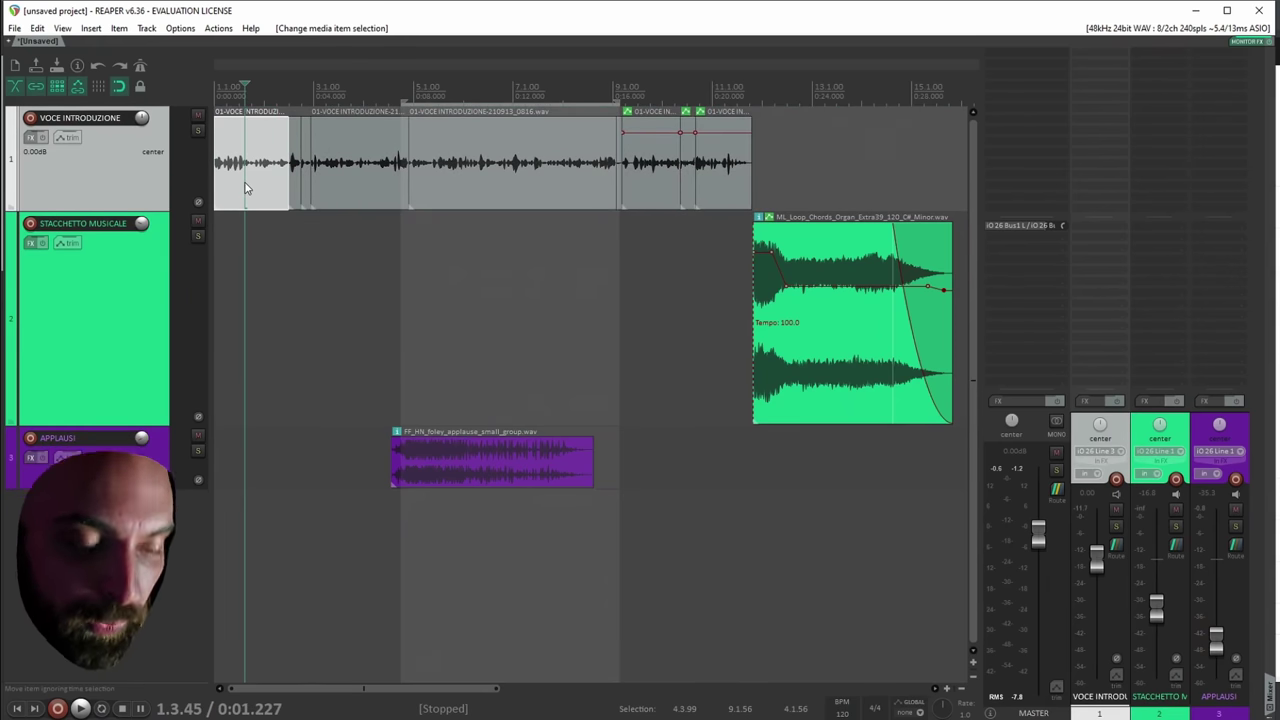
shift+click(466, 179)
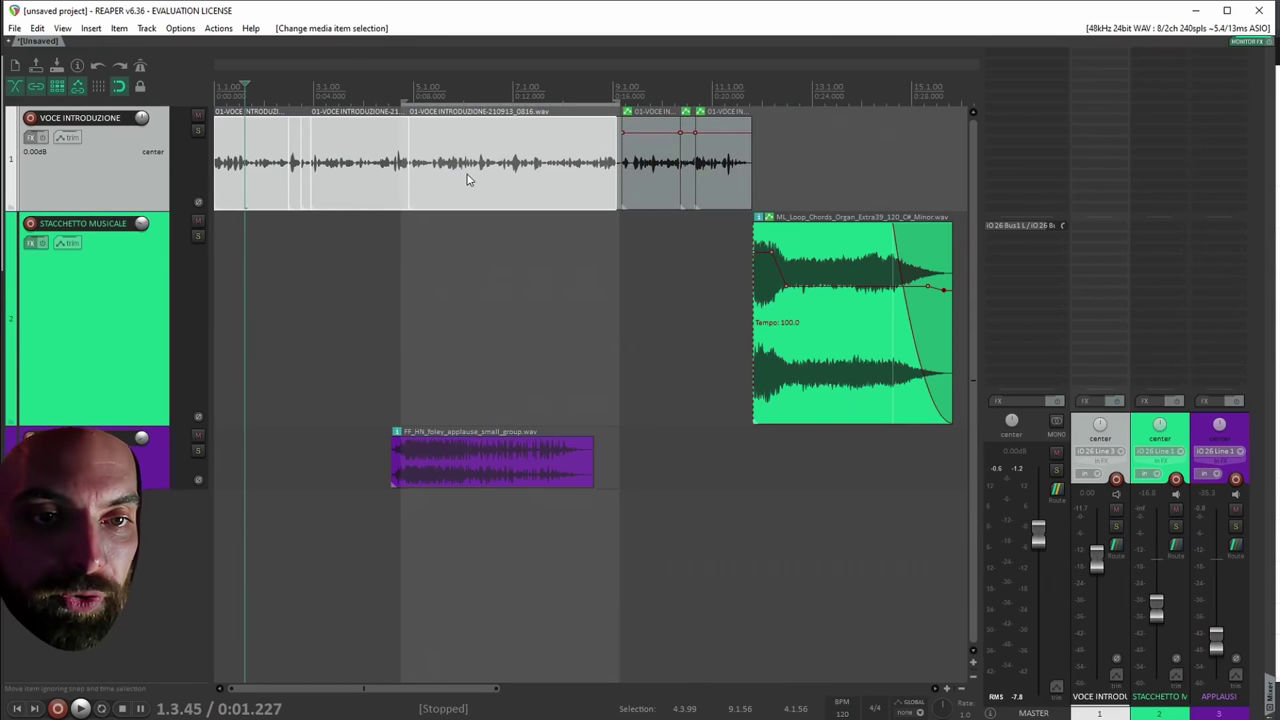
shift+click(729, 194)
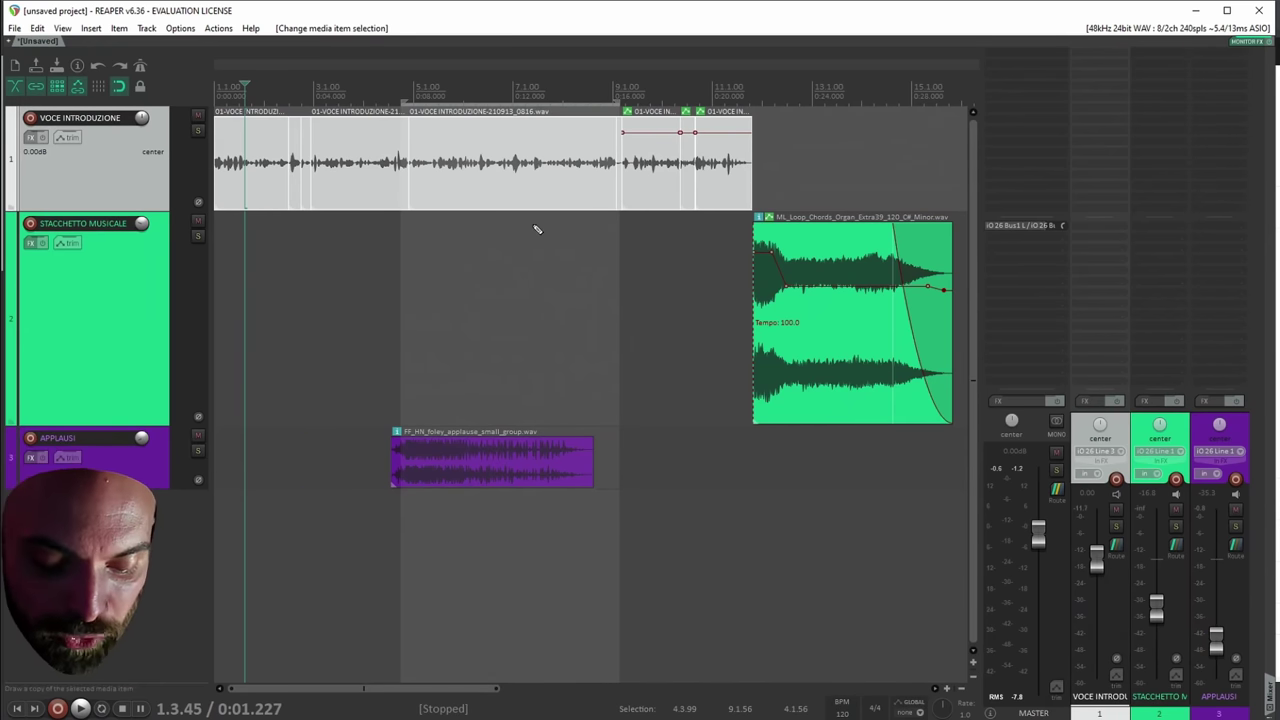
key(ctrl+g)
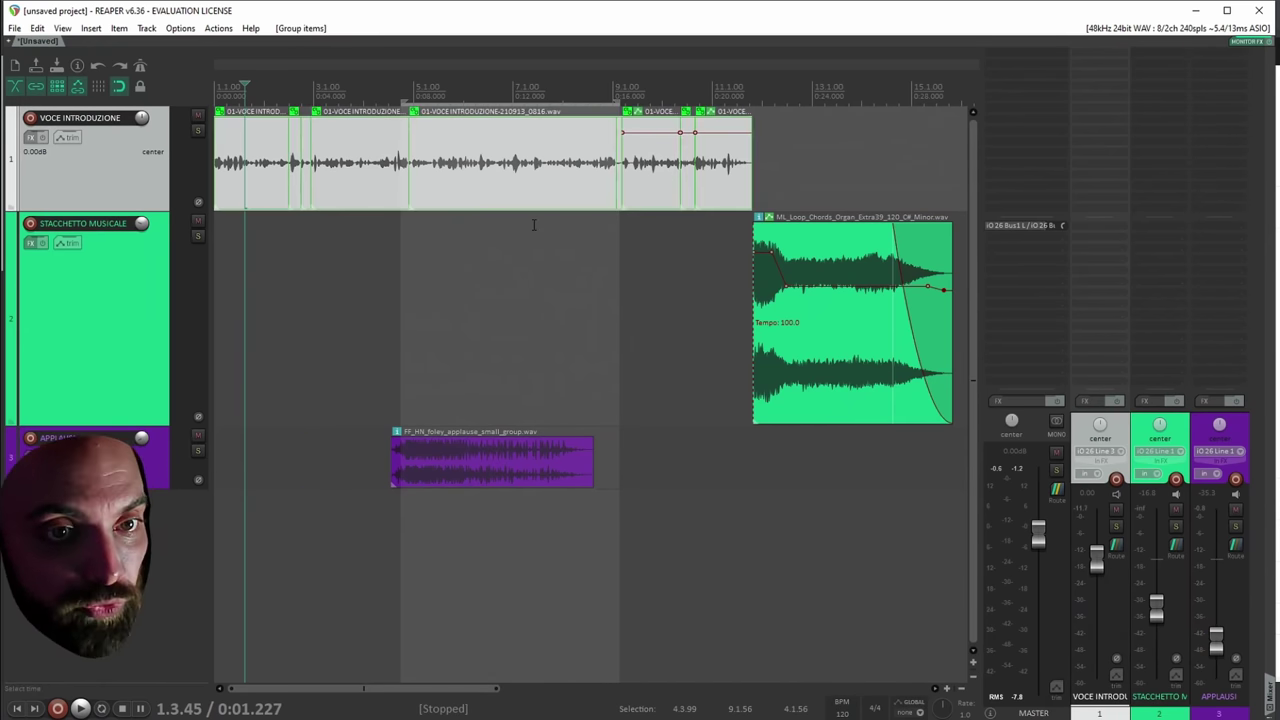
Test selecting and moving the grouped voice clips, and shift the organ loop on the STACCHETTO MUSICALE track very slightly earlier.
click(443, 189)
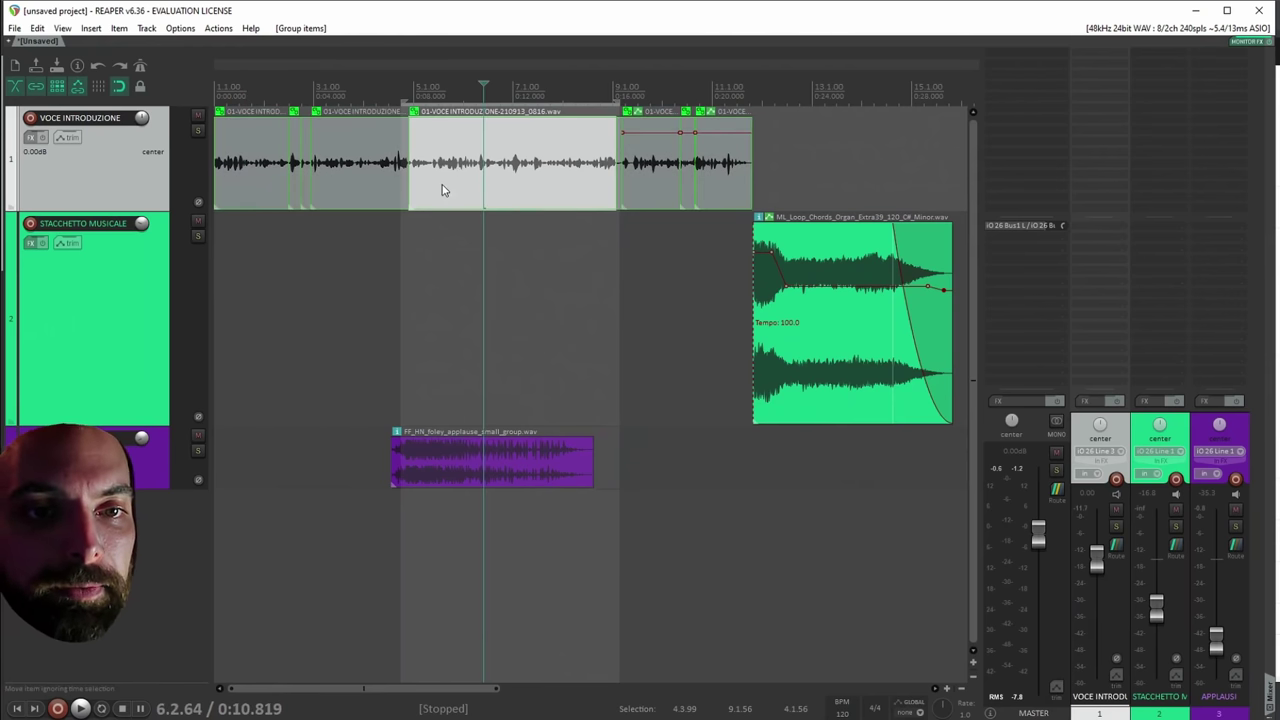
click(277, 249)
click(404, 200)
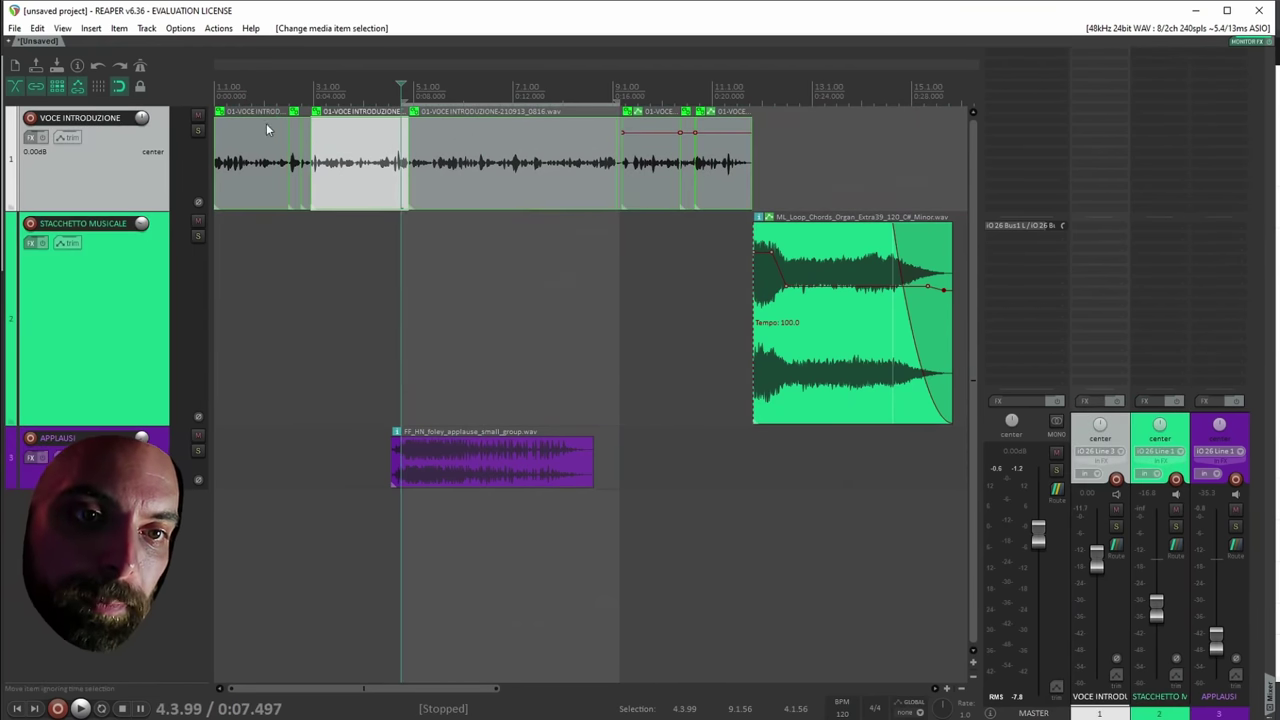
click(488, 168)
mouse_move(461, 179)
mouse_down()
mouse_move(615, 178)
mouse_move(420, 163)
mouse_move(468, 186)
mouse_move(315, 173)
mouse_move(629, 168)
mouse_move(447, 163)
mouse_up()
click(798, 313)
drag(785, 358, 783, 357)
Try moving the first voice clip, turn off item grouping, and select the clip just before the long middle one on its own.
click(70, 87)
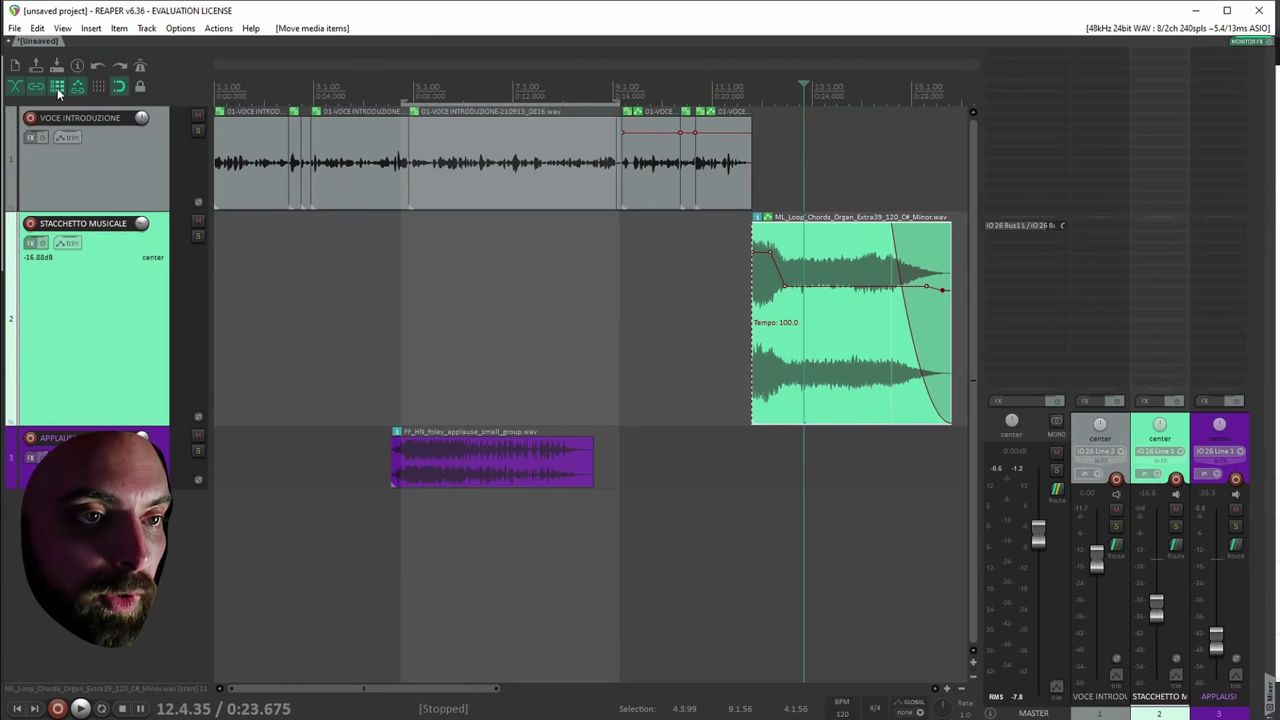
mouse_move(270, 170)
mouse_down()
mouse_move(245, 187)
mouse_move(430, 182)
mouse_move(256, 168)
mouse_up()
click(57, 88)
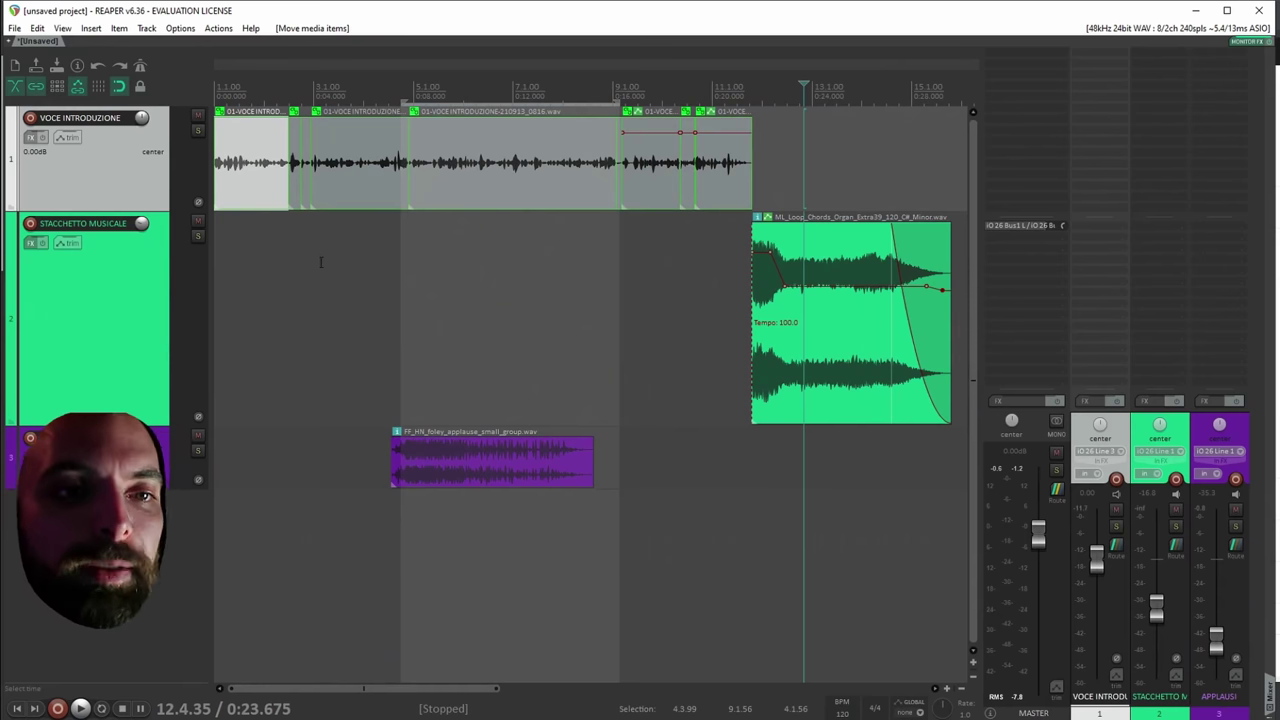
click(360, 202)
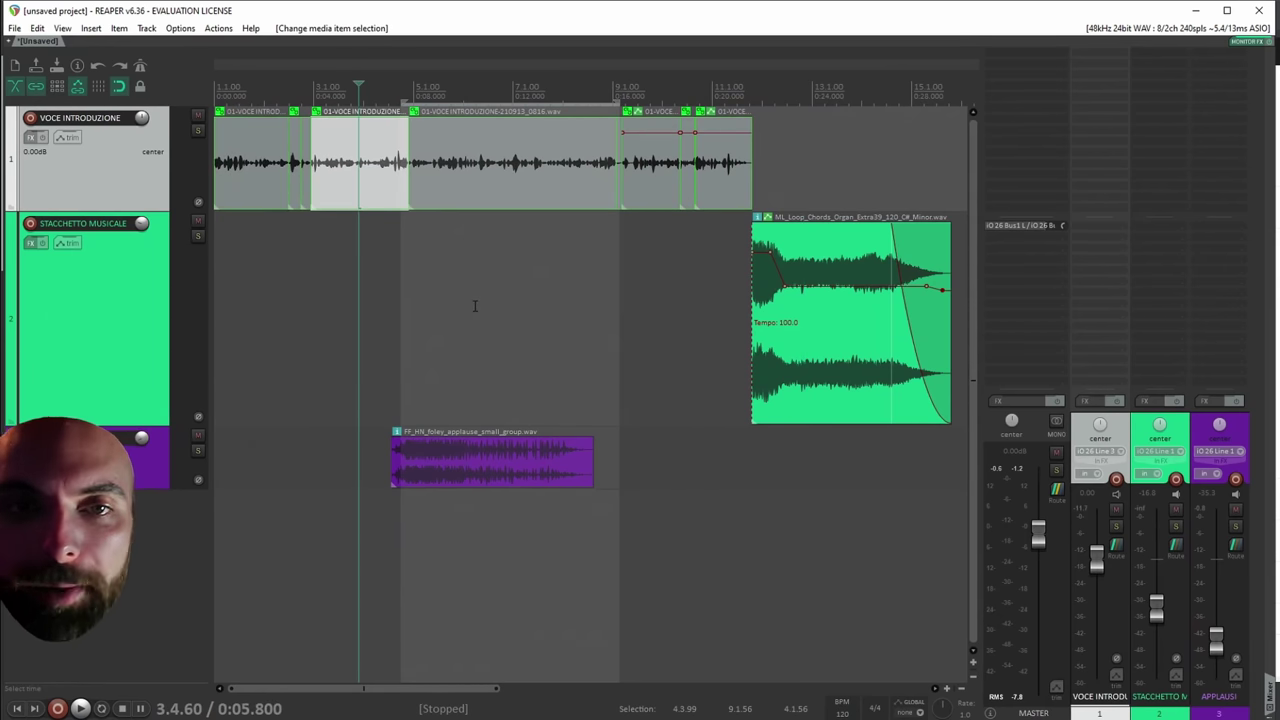
click(469, 279)
Select all the clips on the VOCE INTRODUZIONE track and glue them into one item.
click(272, 176)
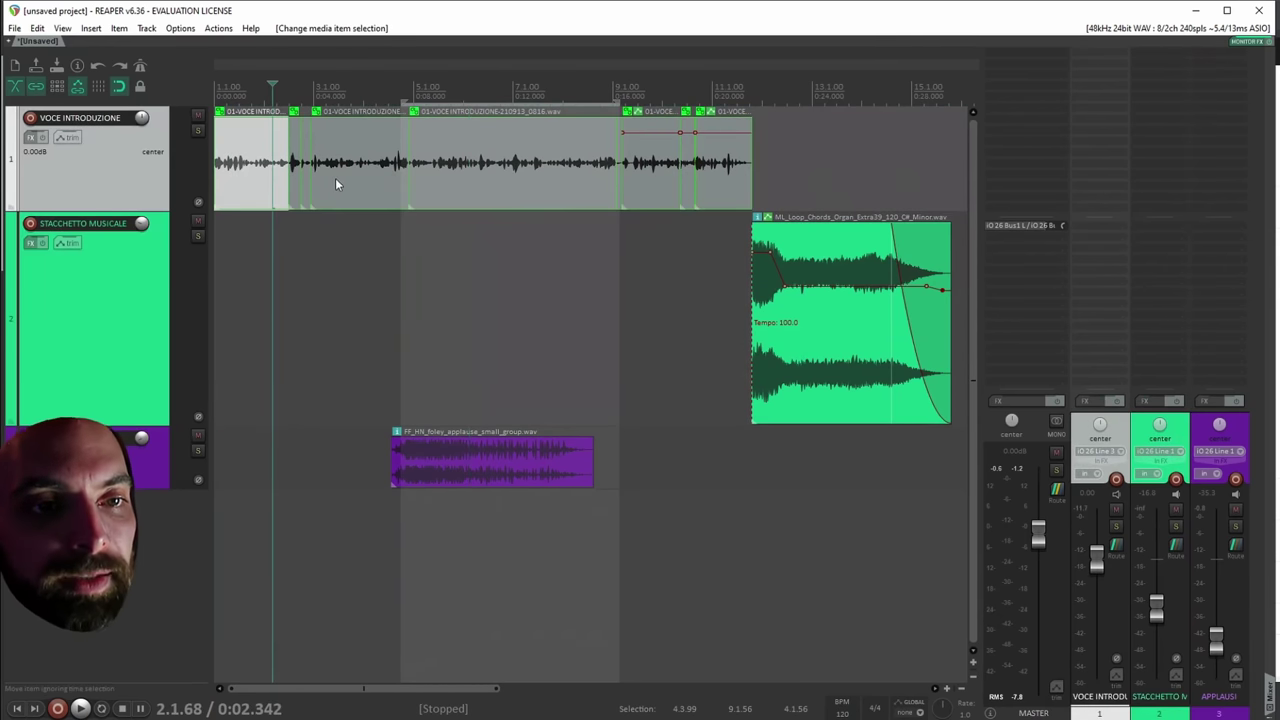
shift+click(704, 172)
right_click(457, 155)
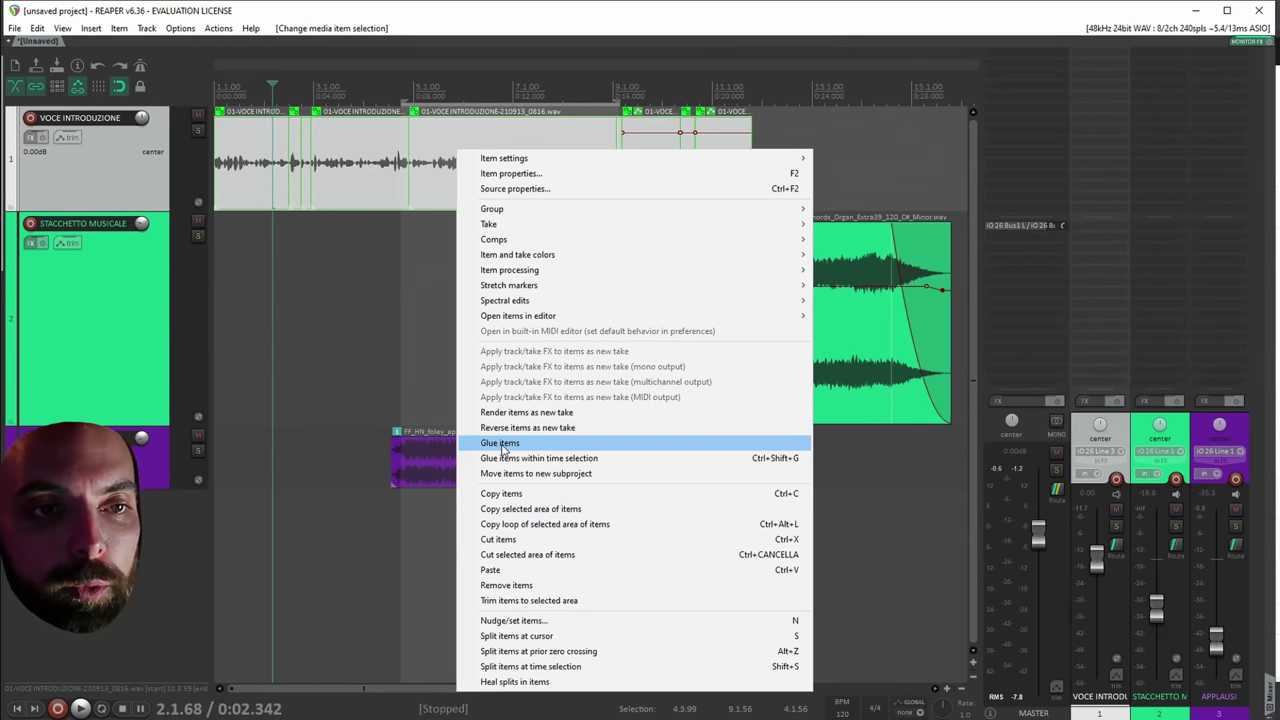
click(503, 446)
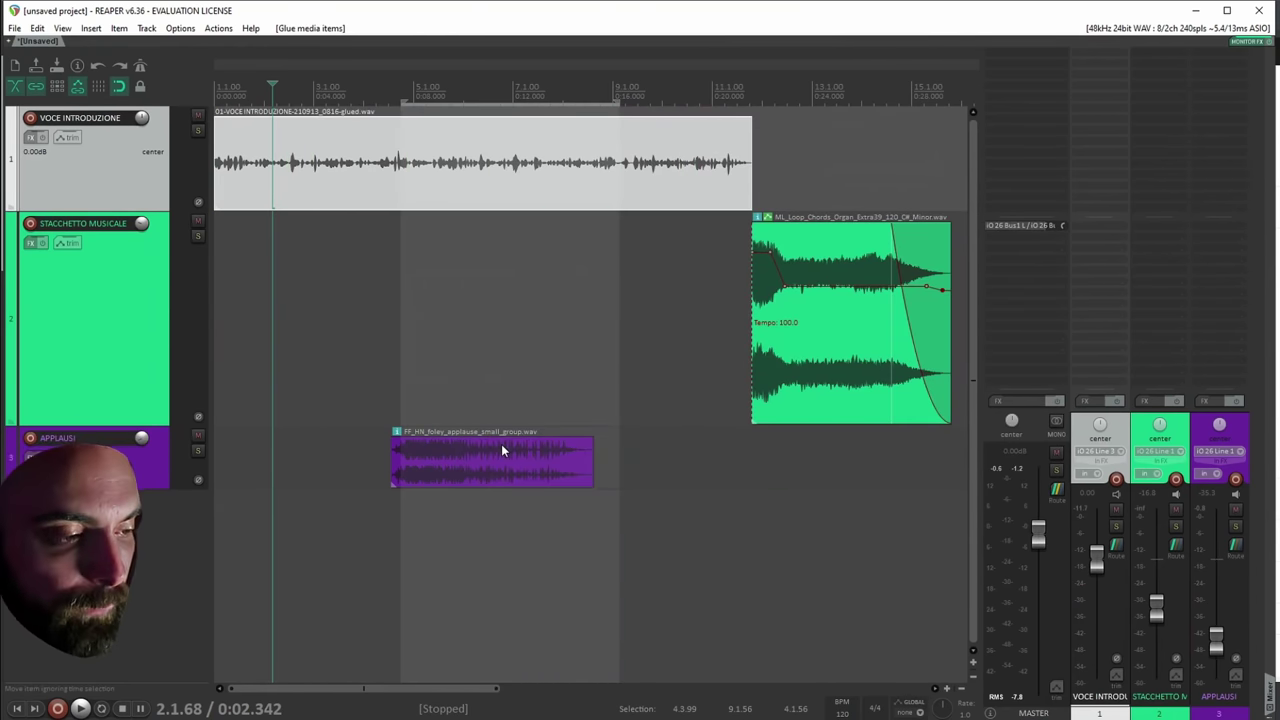
click(328, 168)
click(324, 168)
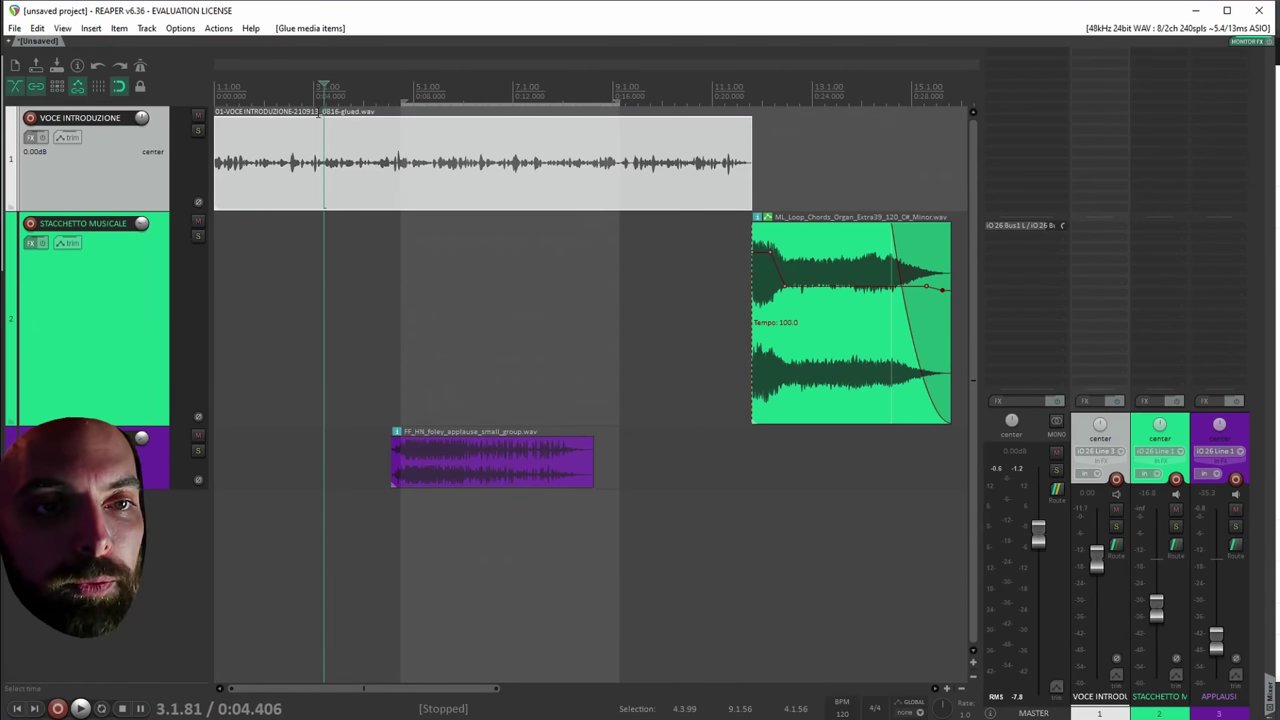
click(365, 157)
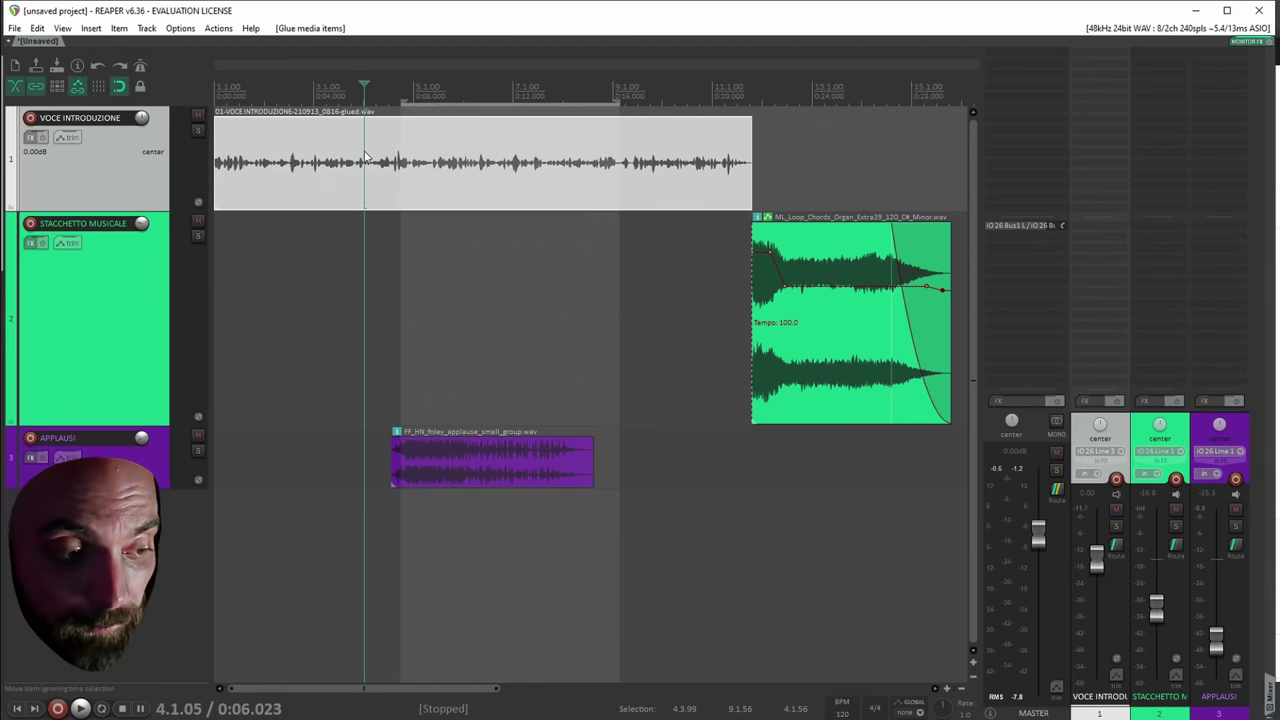
Undo the gluing of the voice clips and glue them into a single item again.
key(ctrl+z)
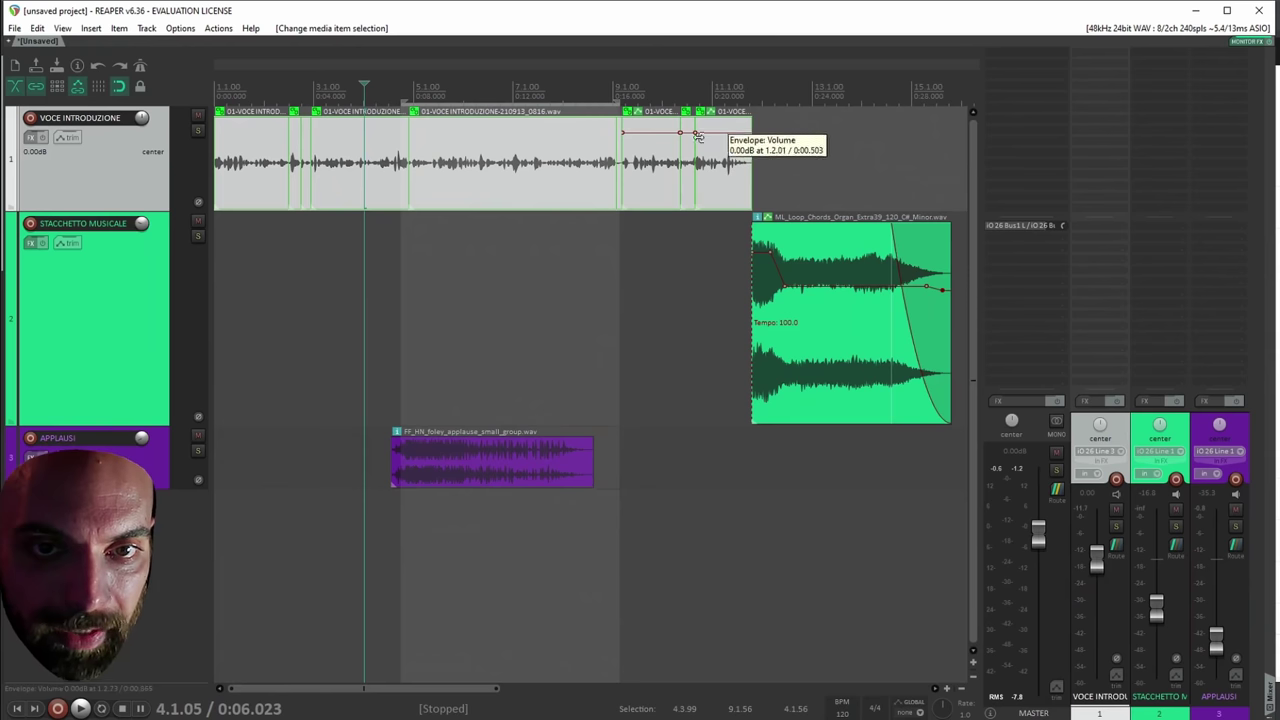
right_click(566, 160)
click(615, 451)
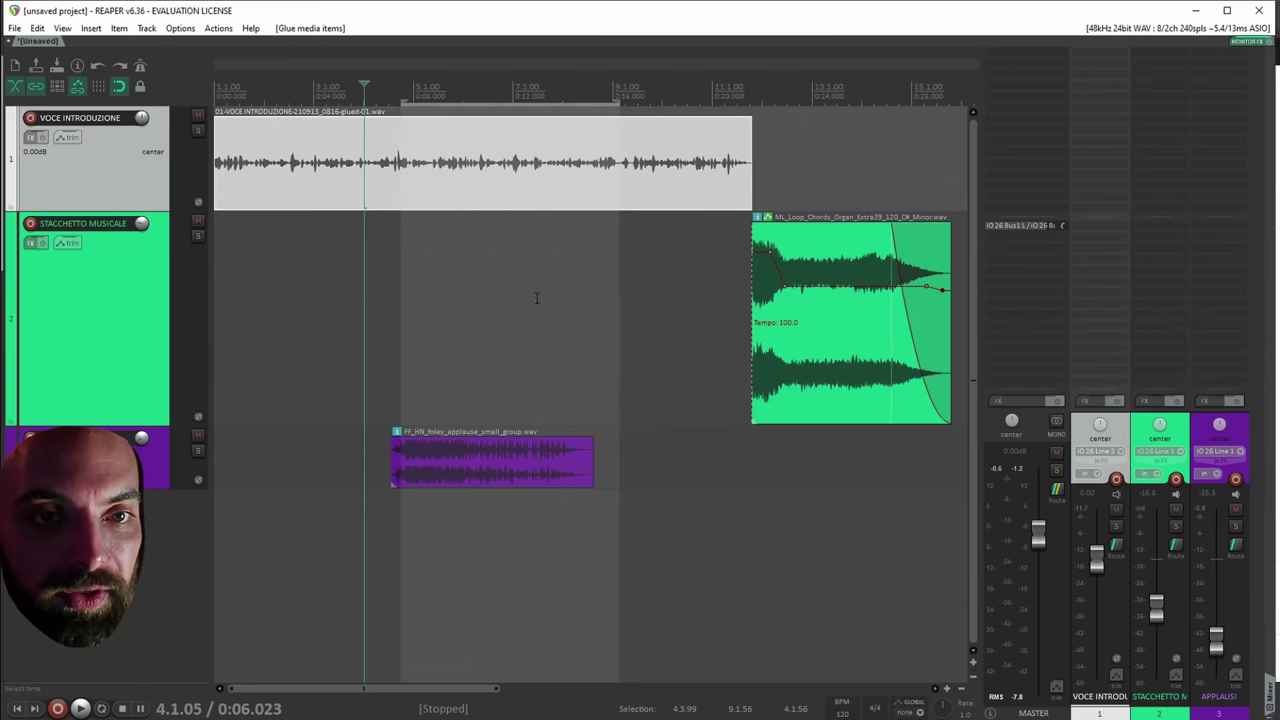
click(426, 170)
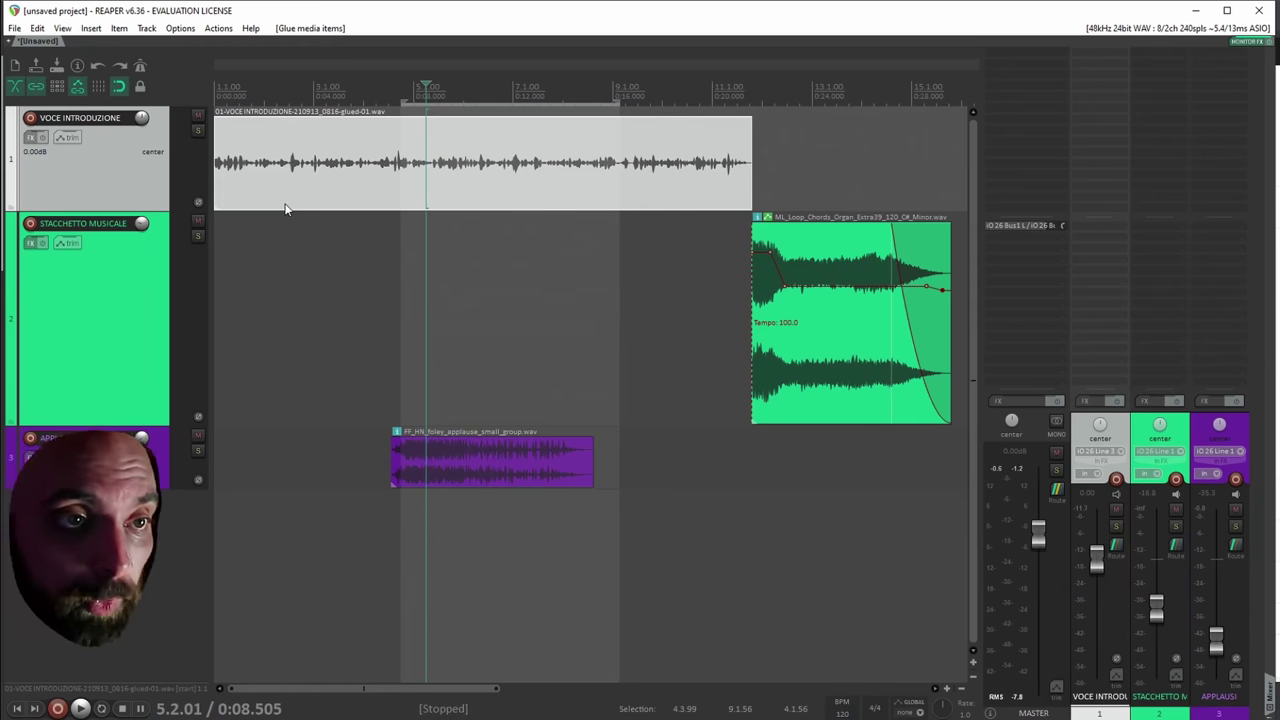
Save the project to the Desktop under a name ending in TUTORIAL, creating a project subdirectory and copying all media into it.
click(15, 28)
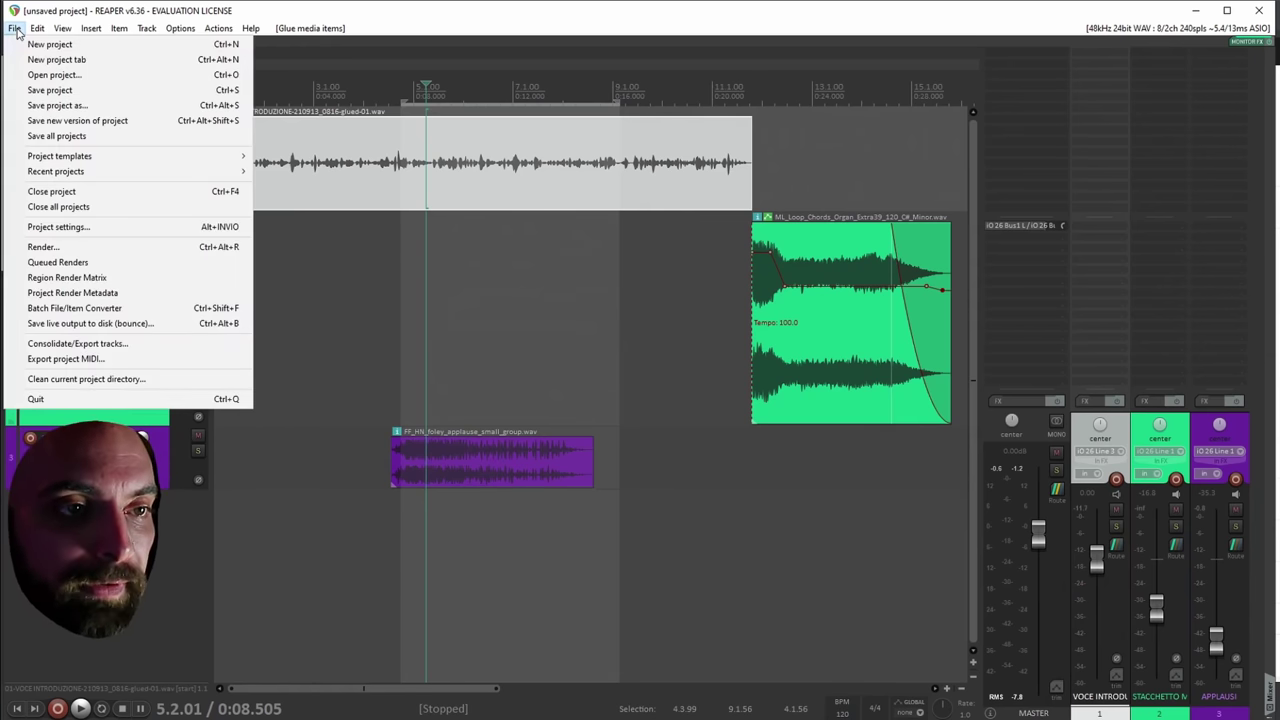
click(57, 105)
click(57, 108)
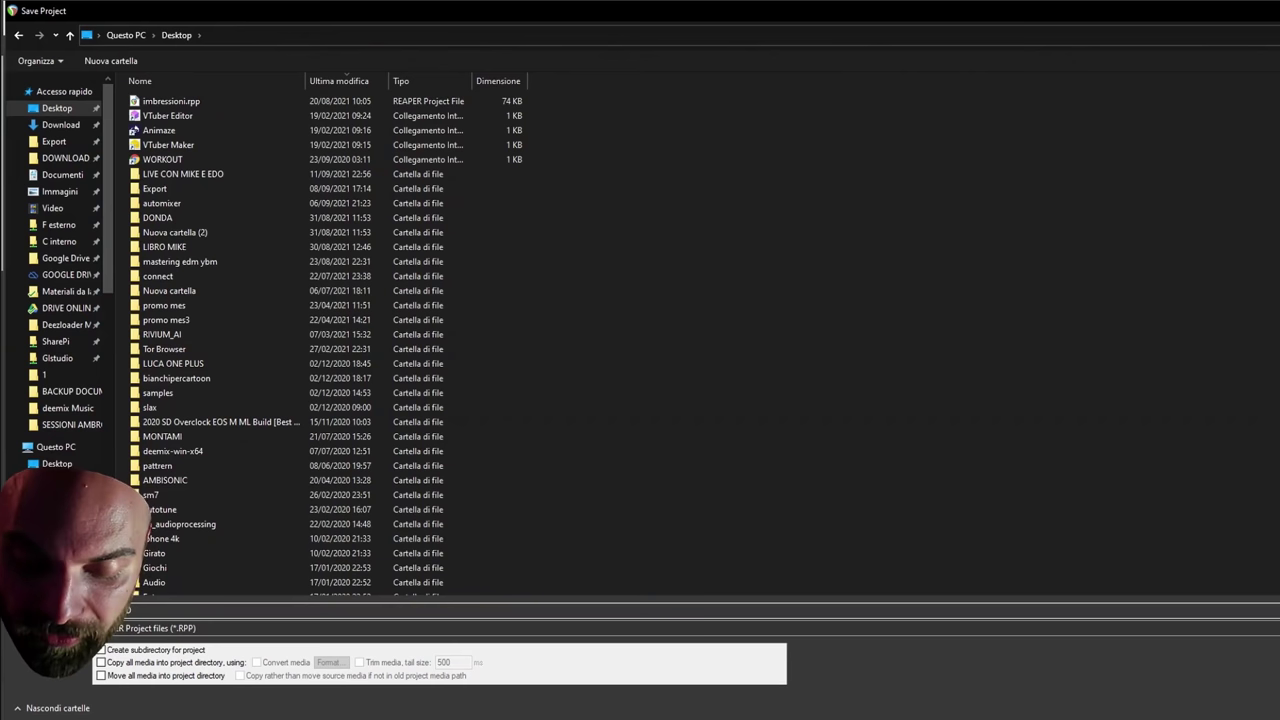
text(TUTORIAL)
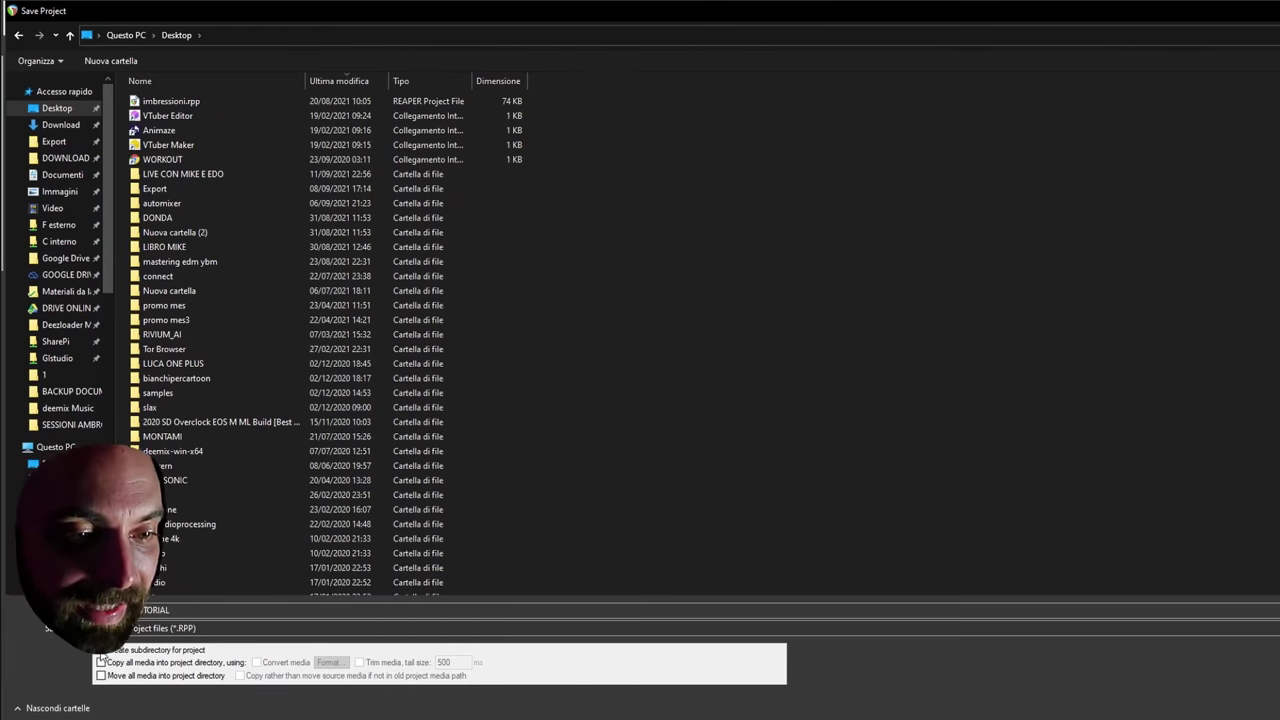
click(100, 650)
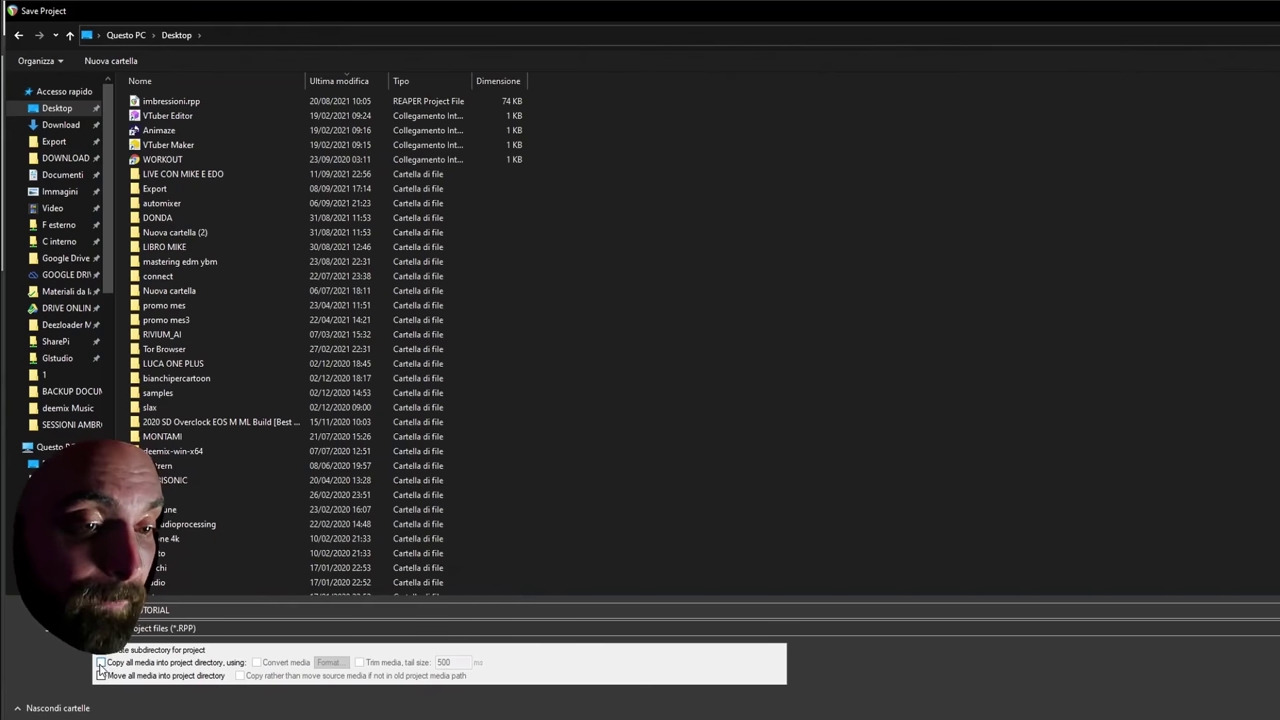
click(100, 663)
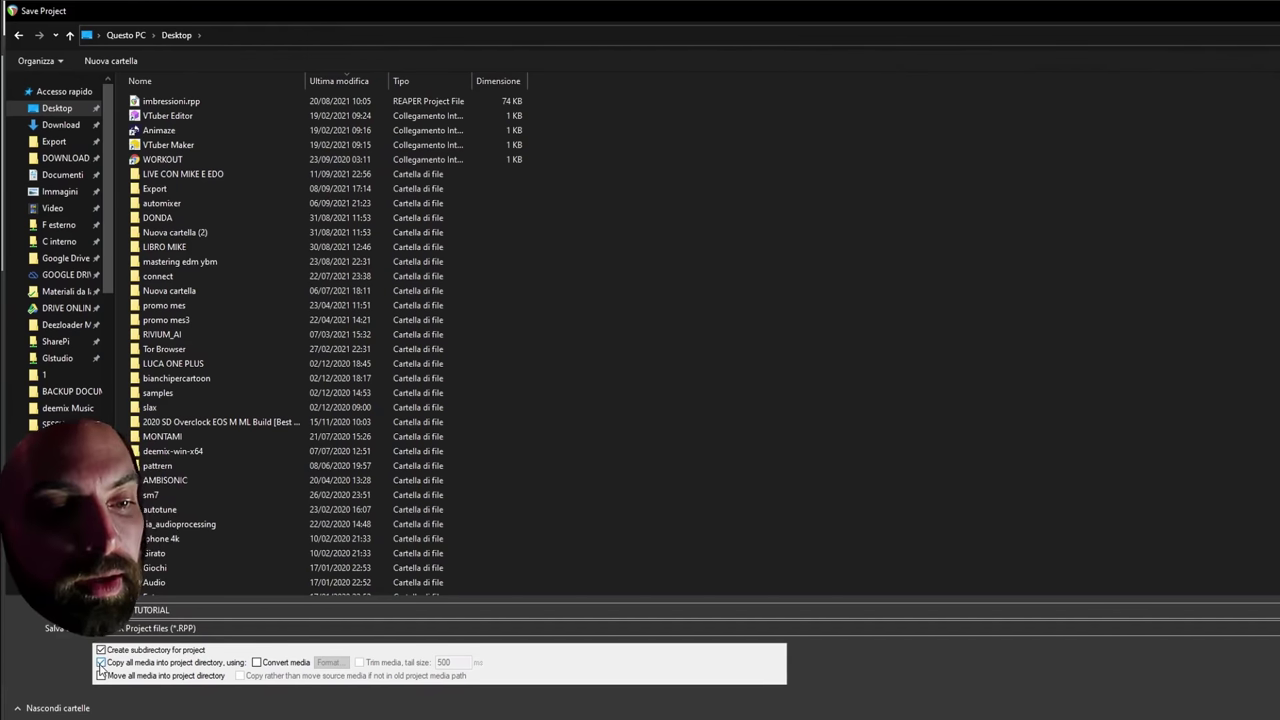
key(Return)
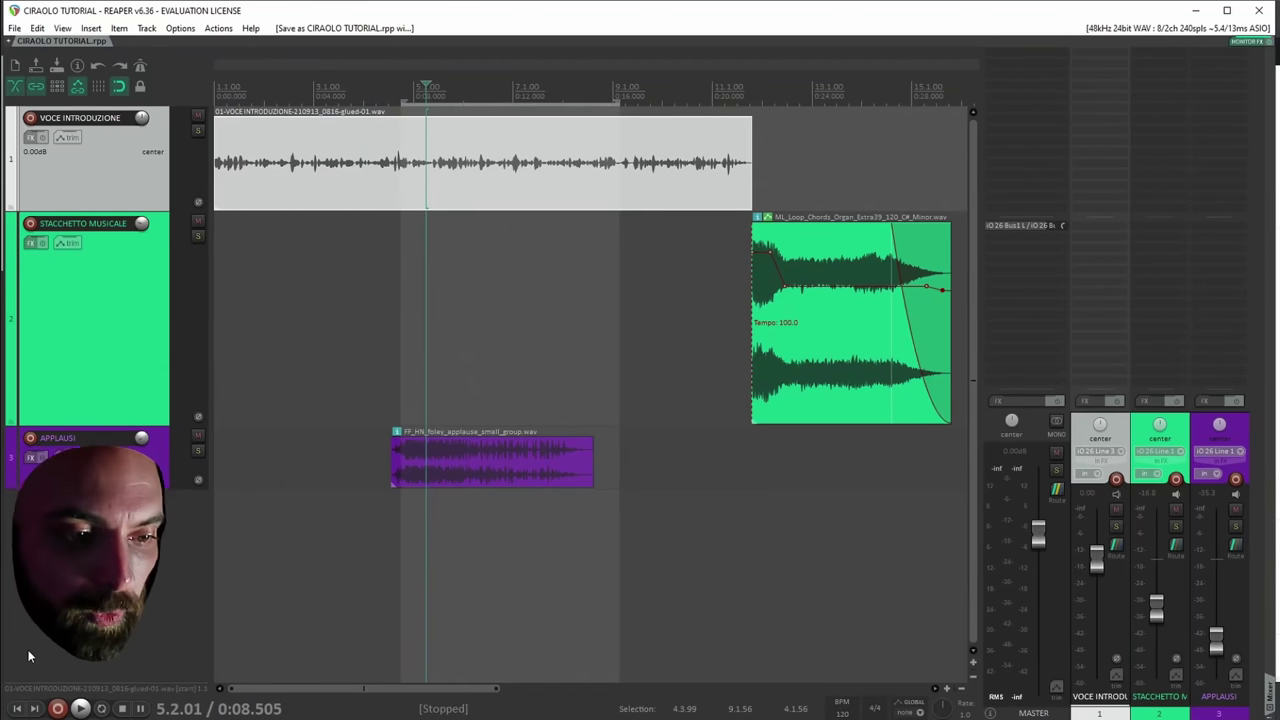
Switch to File Explorer, open the saved project folder on the Desktop, widen the name column and examine the copied organ loop and applause files.
click(352, 682)
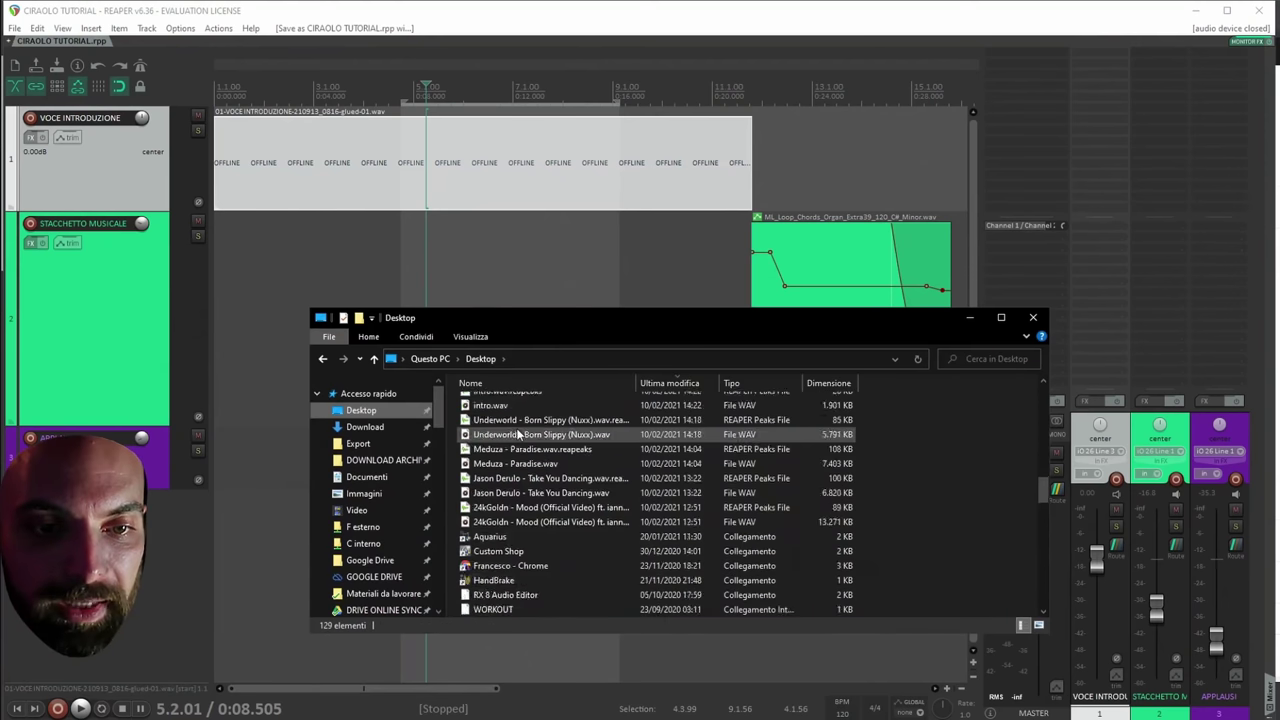
scroll(513, 490, down, 4)
double_click(510, 420)
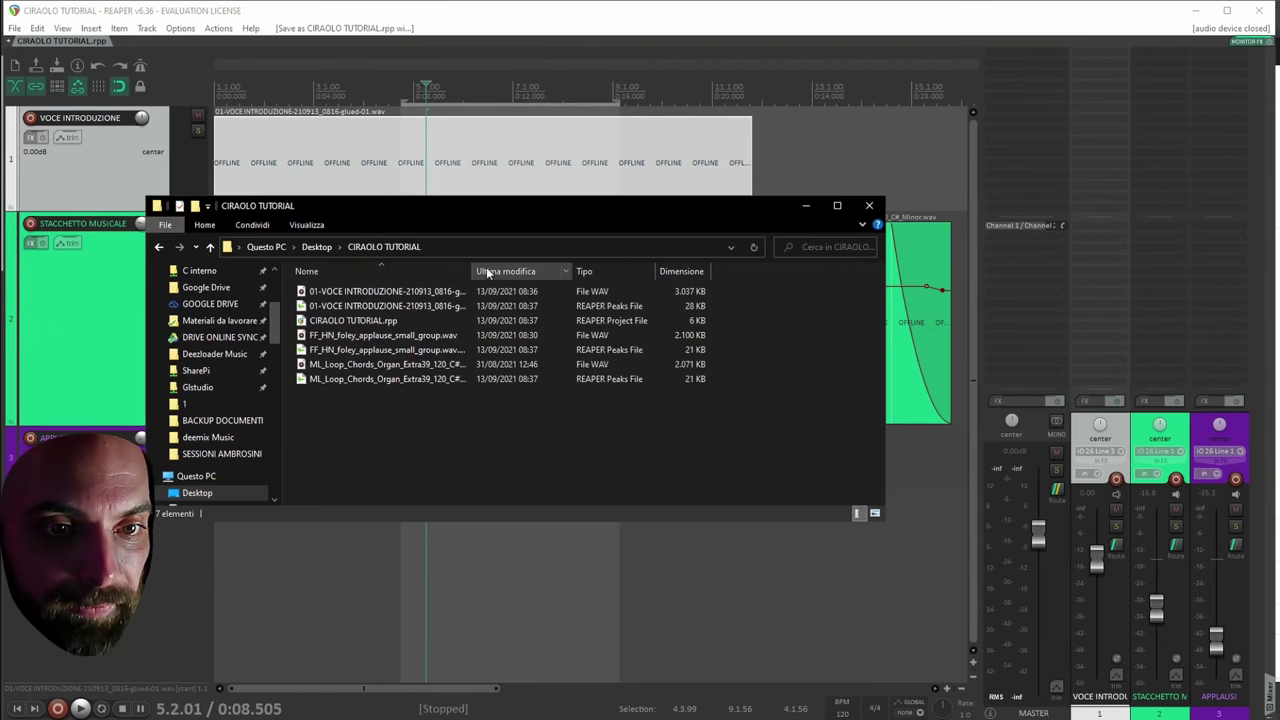
double_click(472, 268)
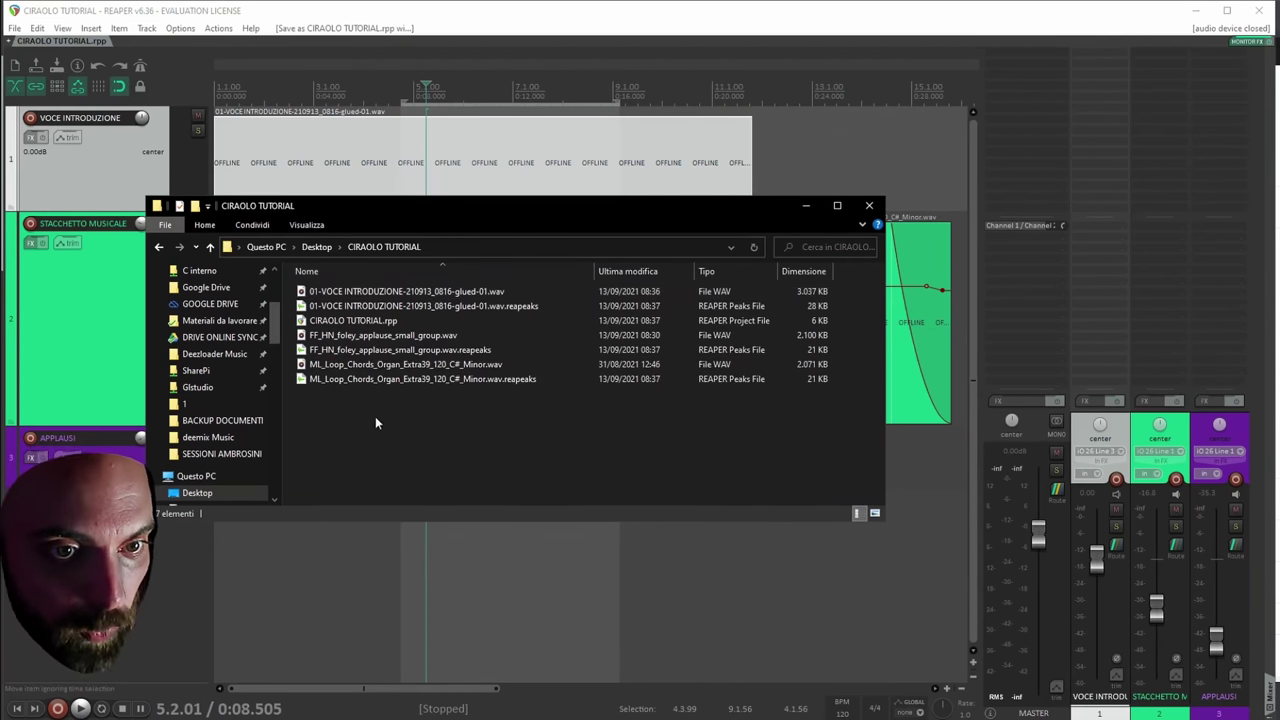
click(386, 365)
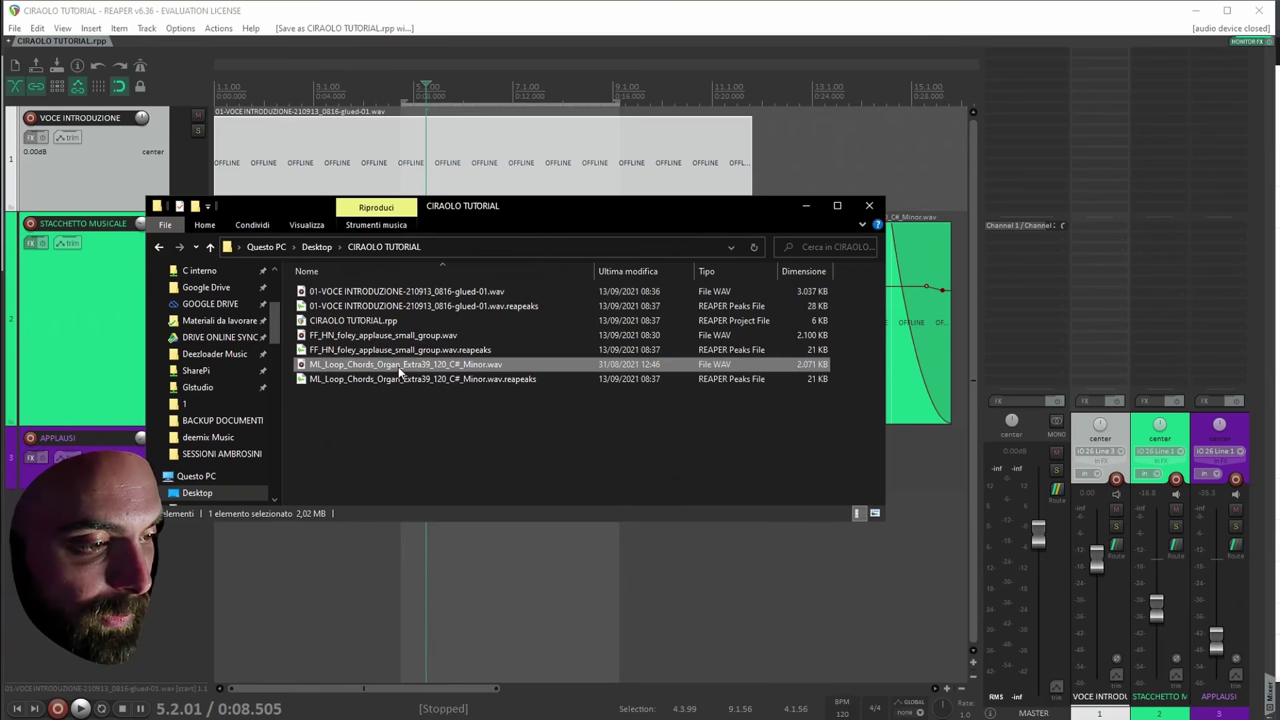
click(396, 338)
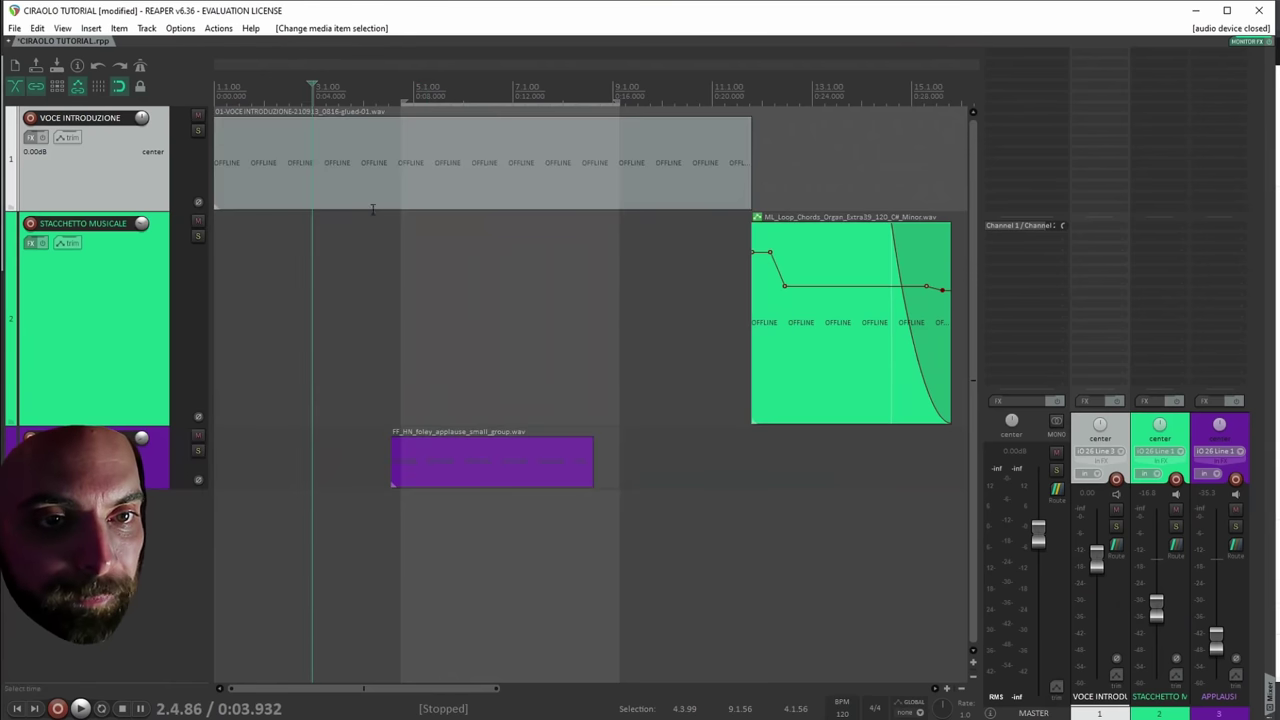
Back in REAPER, normalize the glued voice item through its Media Item Properties, apply the change, and place the edit cursor within the item.
click(372, 208)
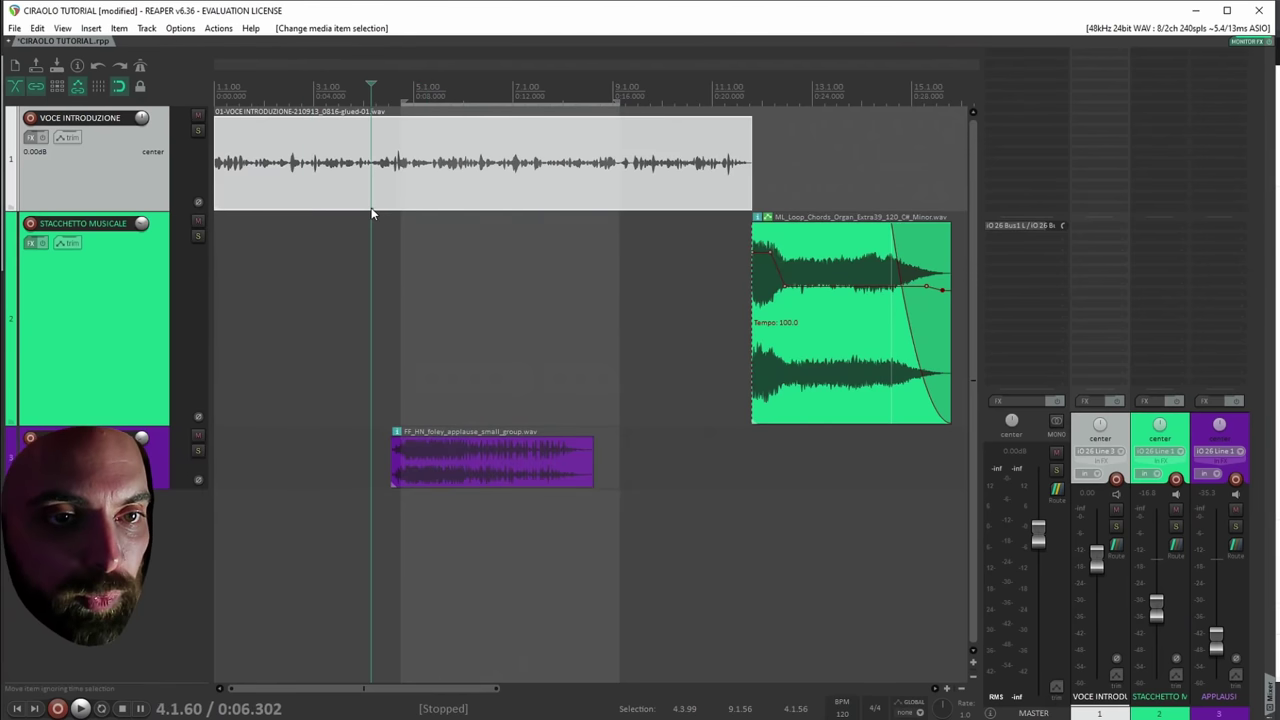
scroll(303, 170, down, 3)
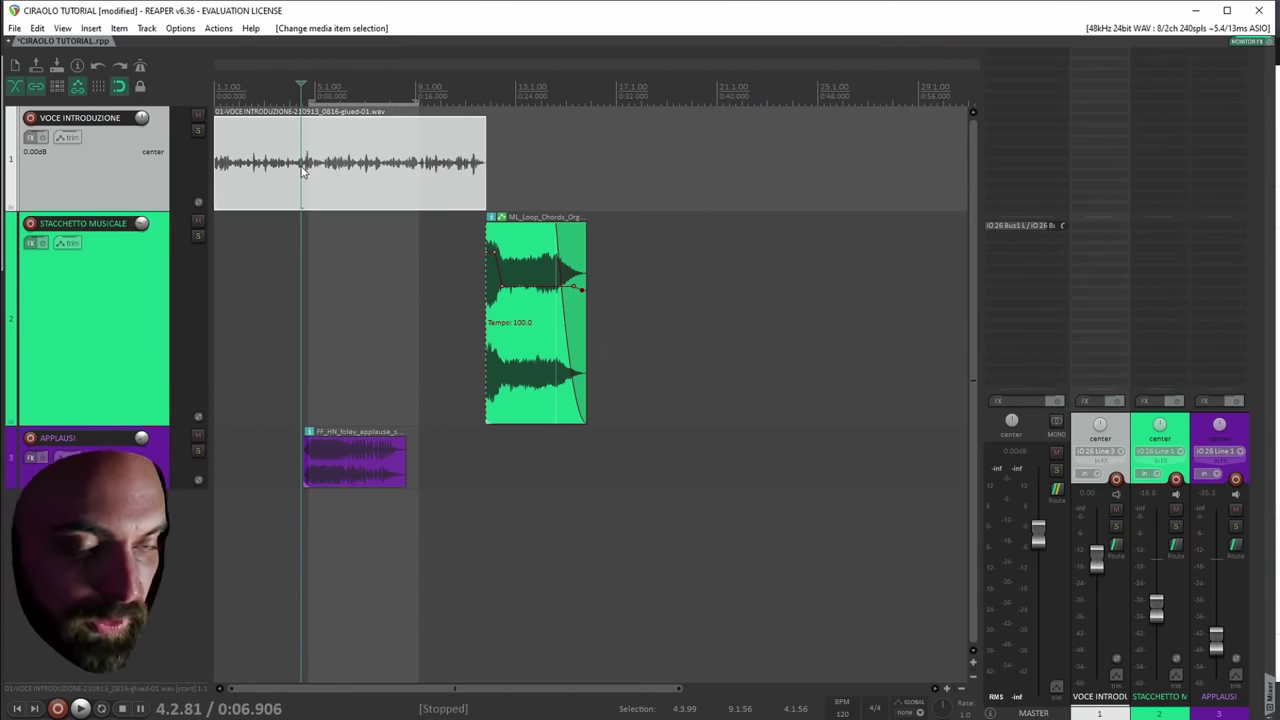
double_click(292, 170)
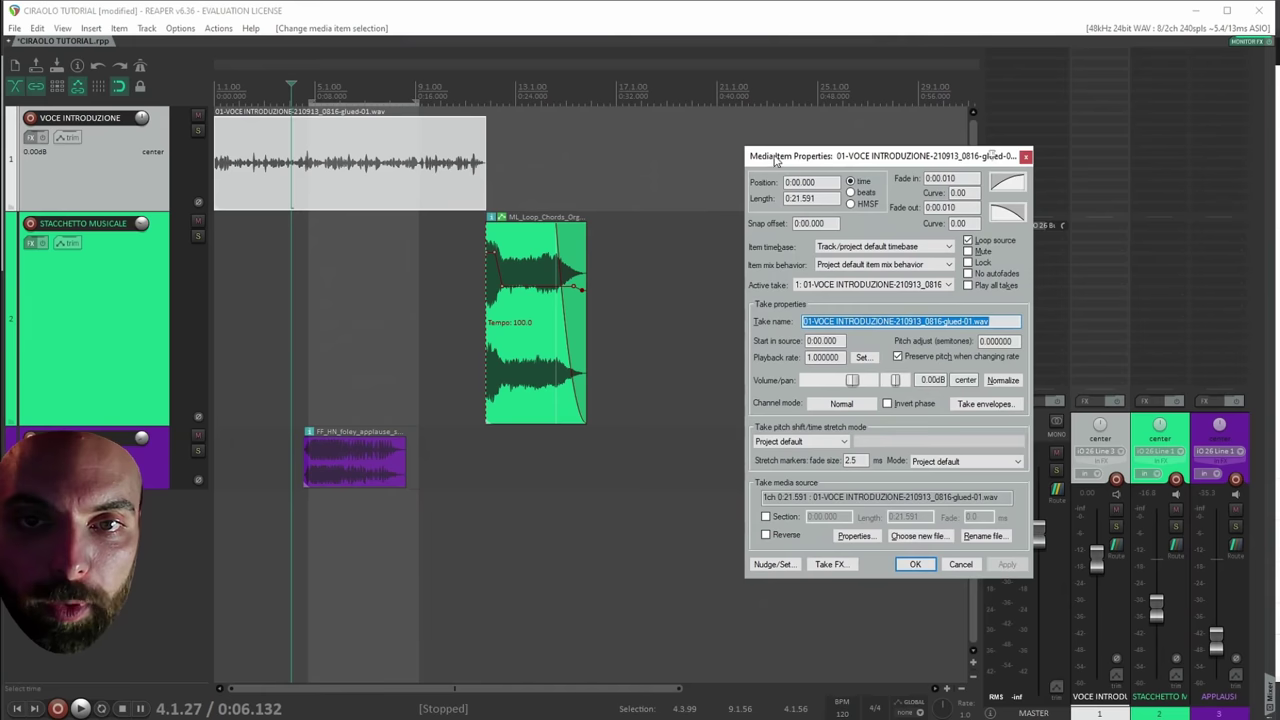
drag(776, 160, 176, 224)
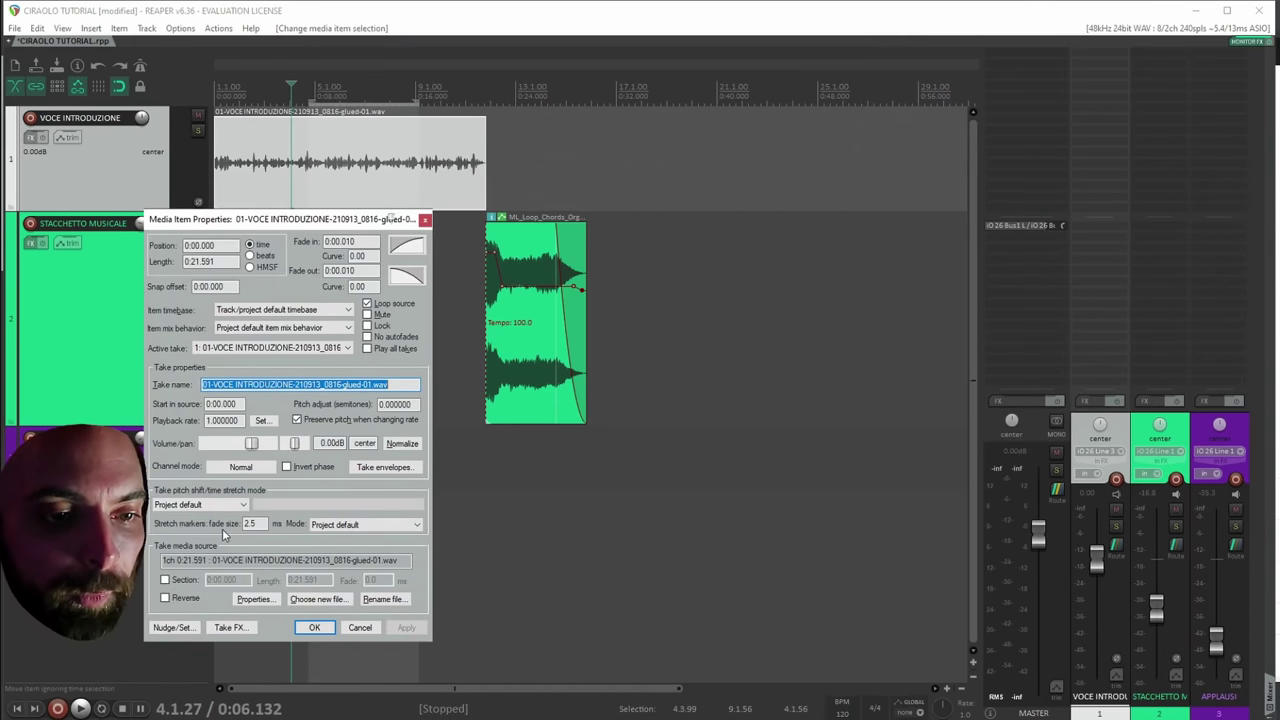
click(401, 443)
click(406, 627)
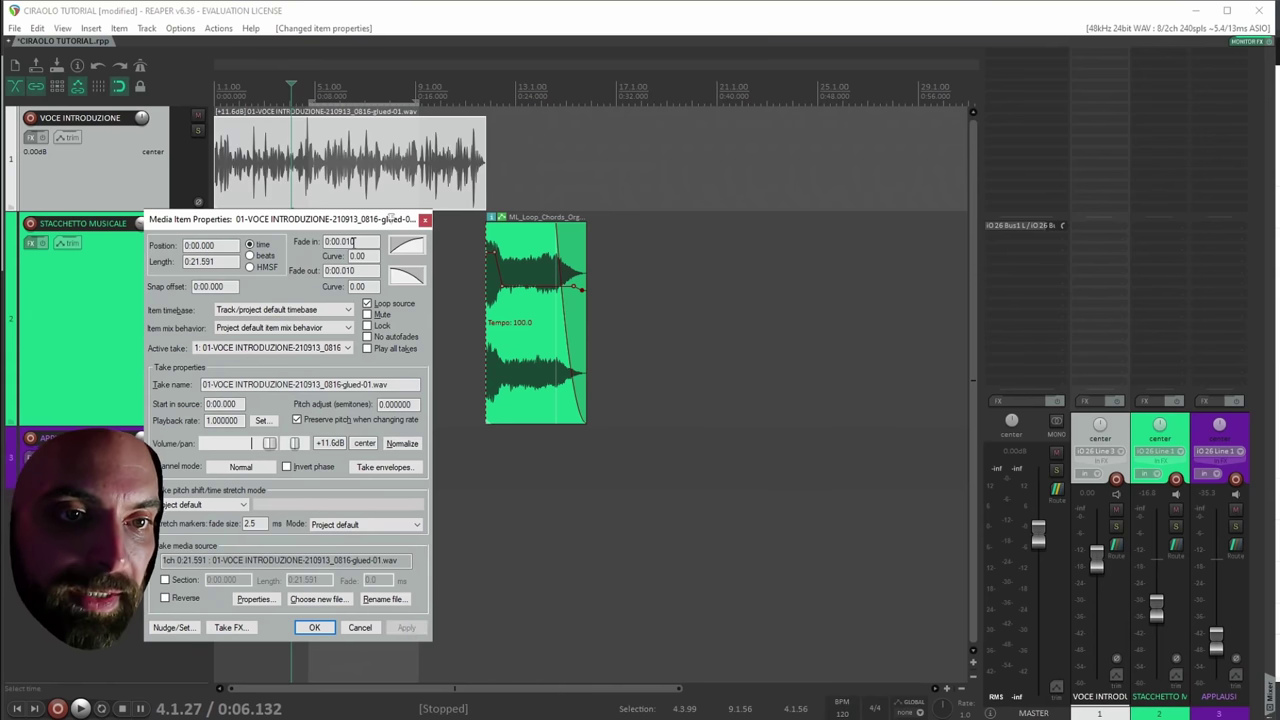
click(311, 190)
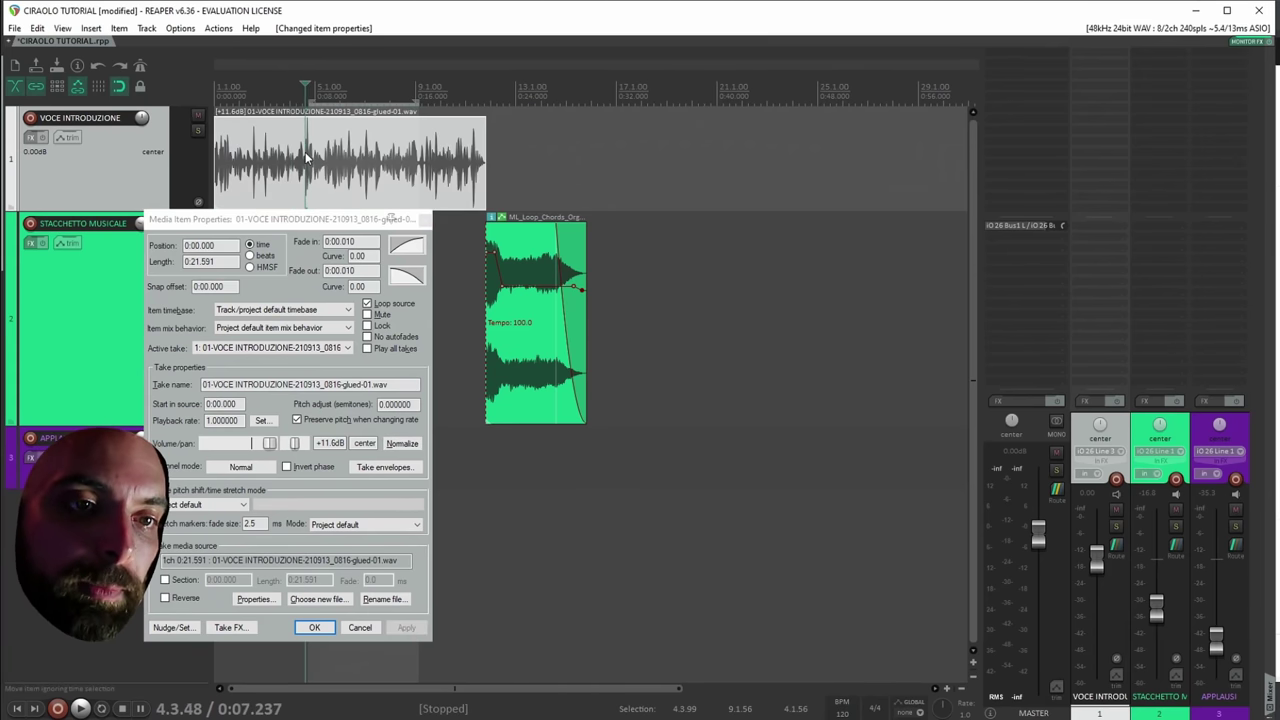
Inspect the voice waveform up close, then undo the voice item's normalization and place the edit cursor within the item.
scroll(311, 190, up, 5)
click(590, 160)
scroll(603, 135, up, 3)
click(590, 133)
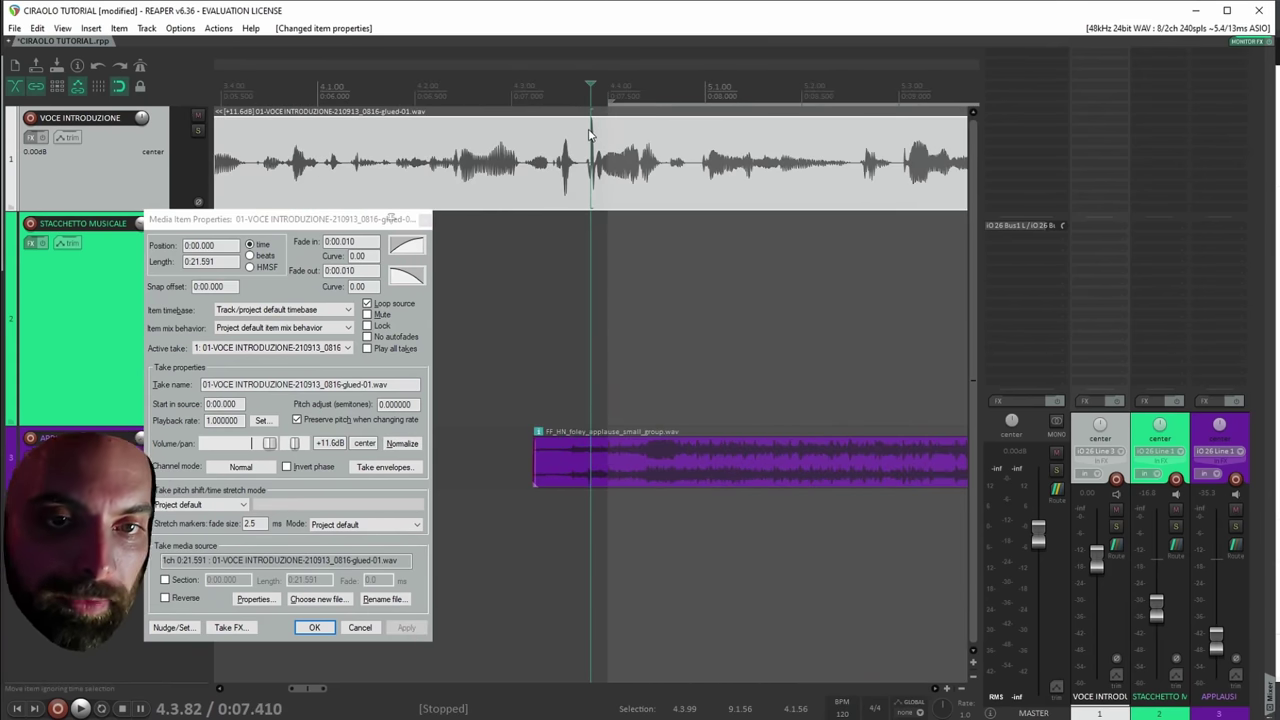
key(ctrl+z)
scroll(590, 133, down, 6)
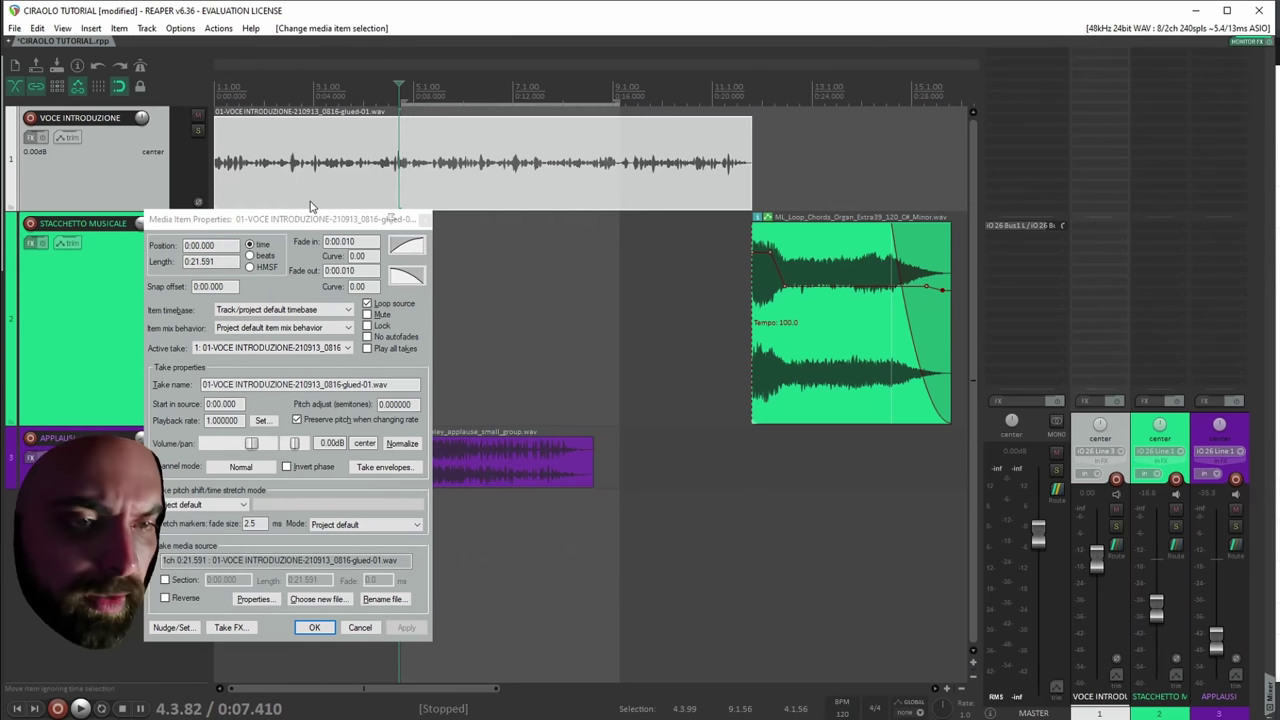
click(401, 173)
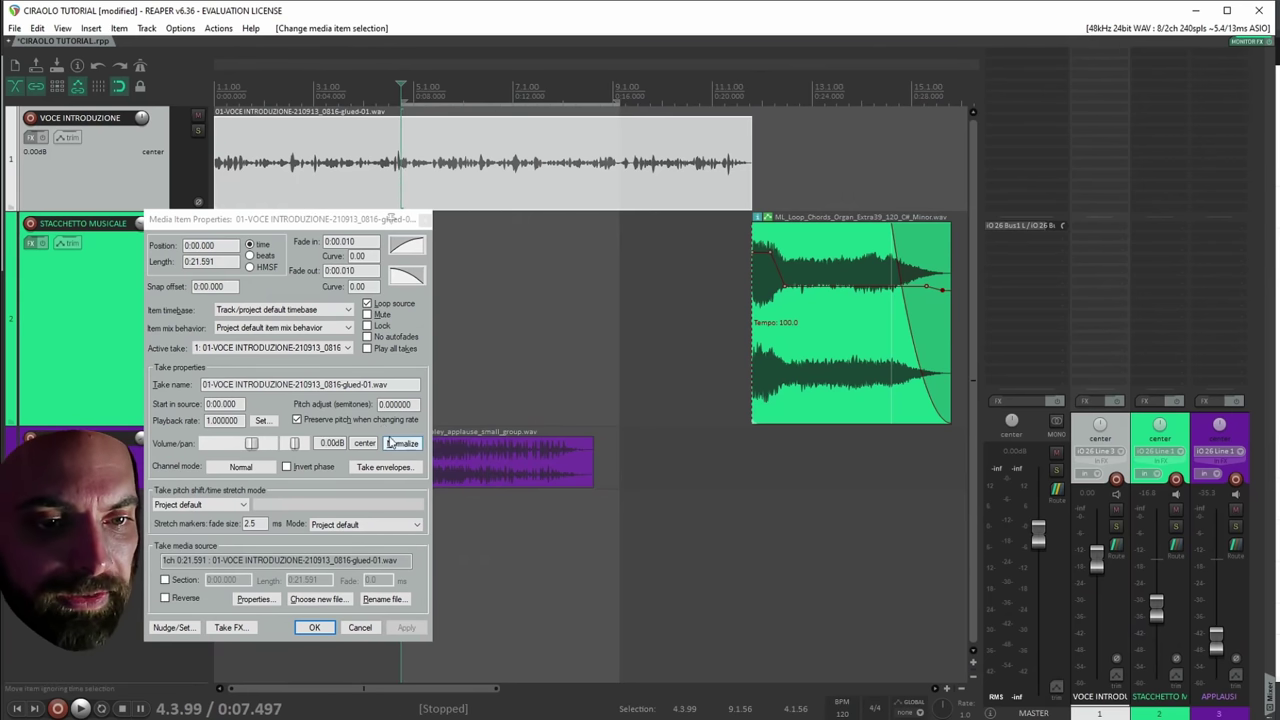
Set the voice item's playback rate to 2, apply it and play the item from near its start.
click(254, 441)
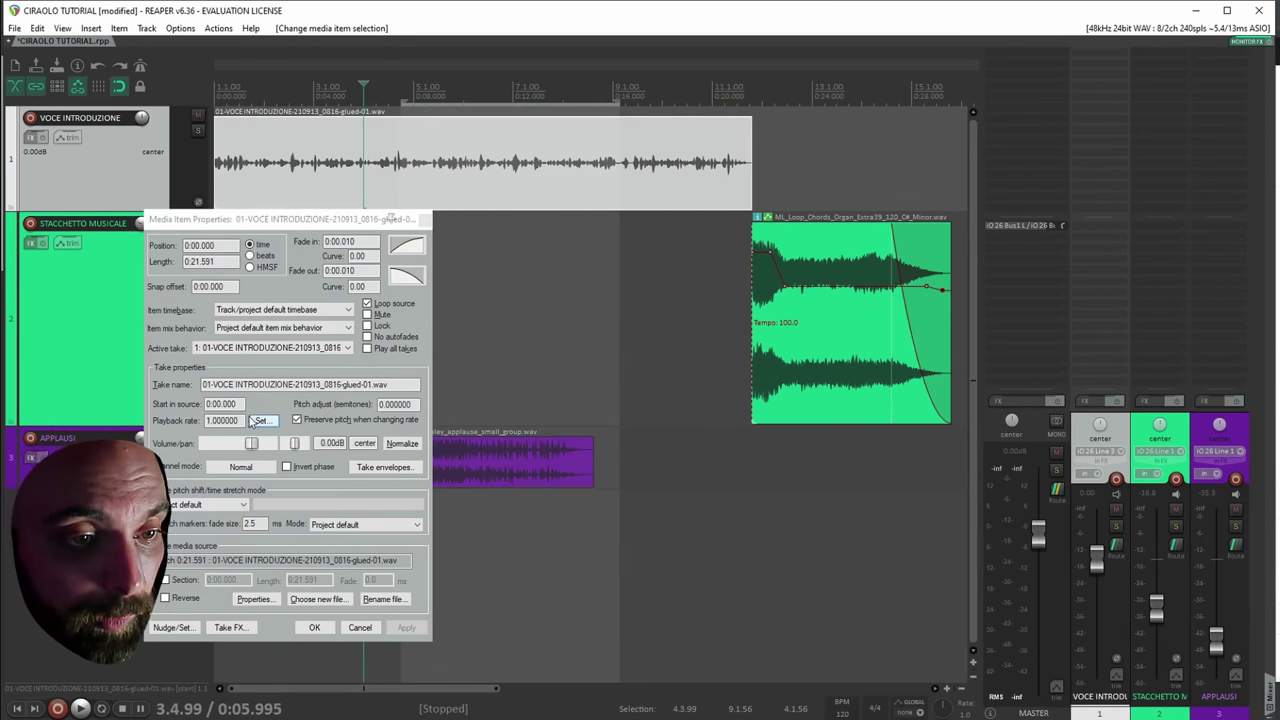
double_click(222, 420)
text(2)
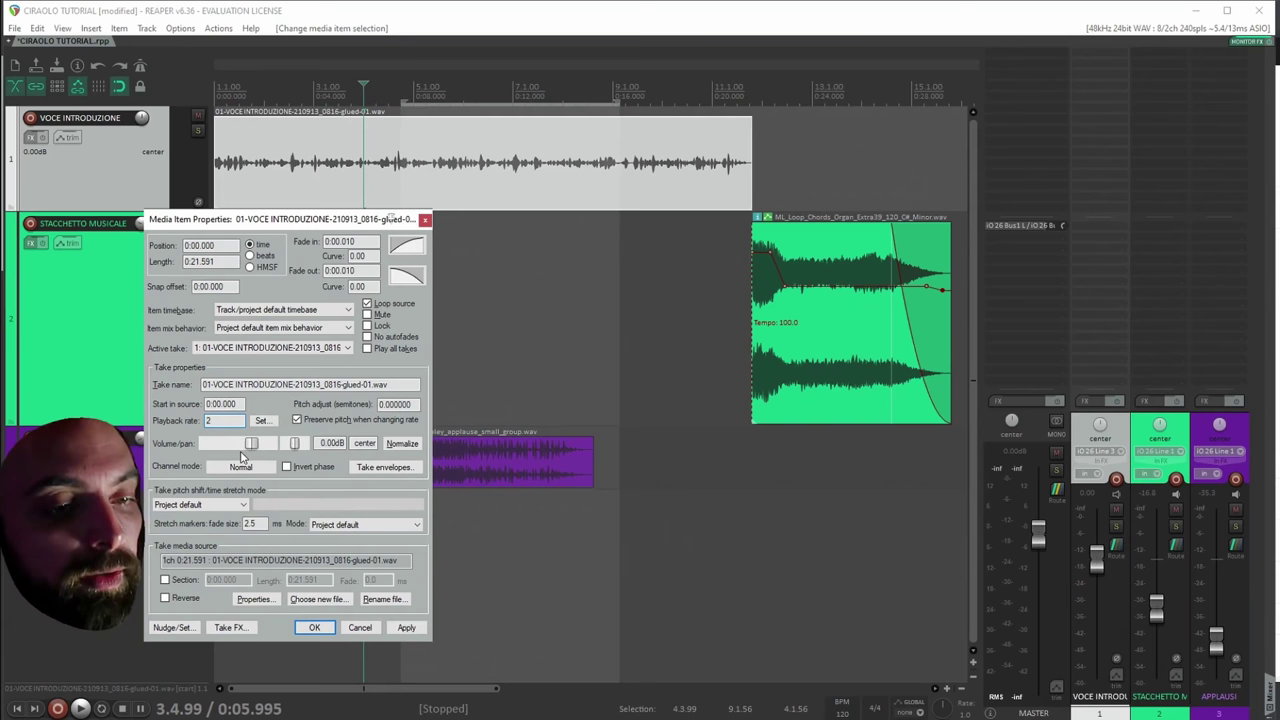
click(403, 629)
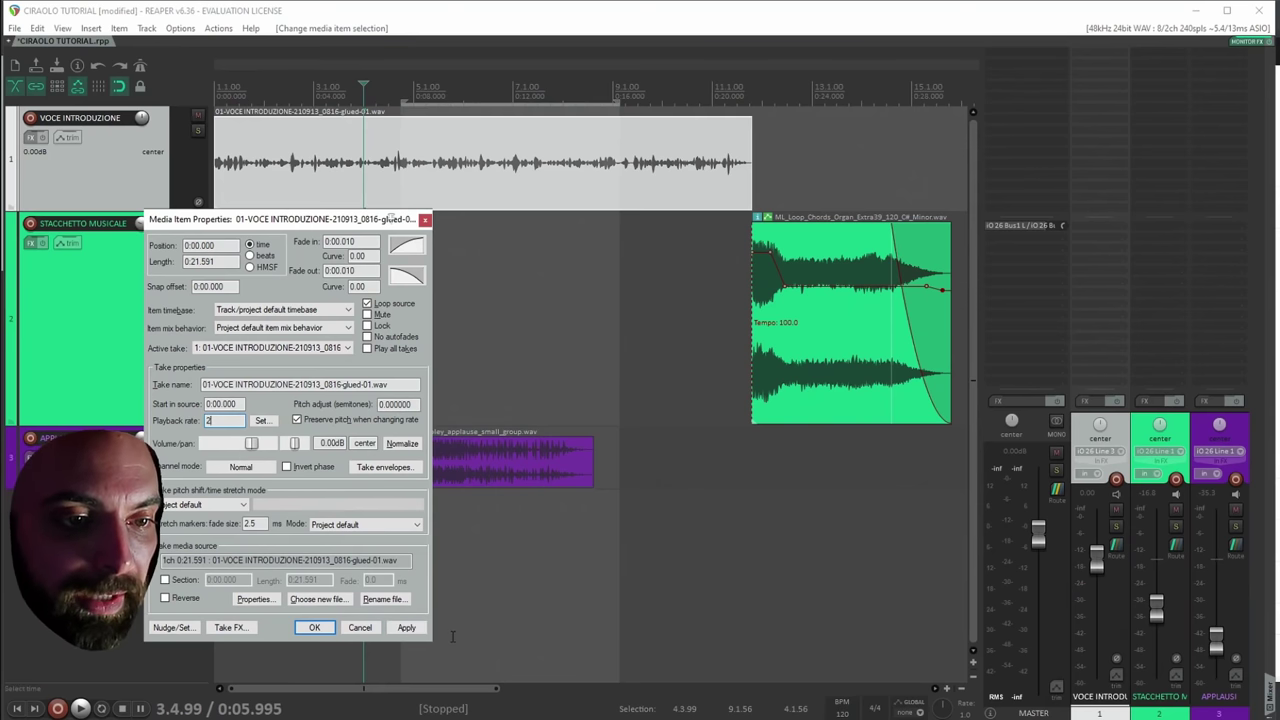
click(360, 178)
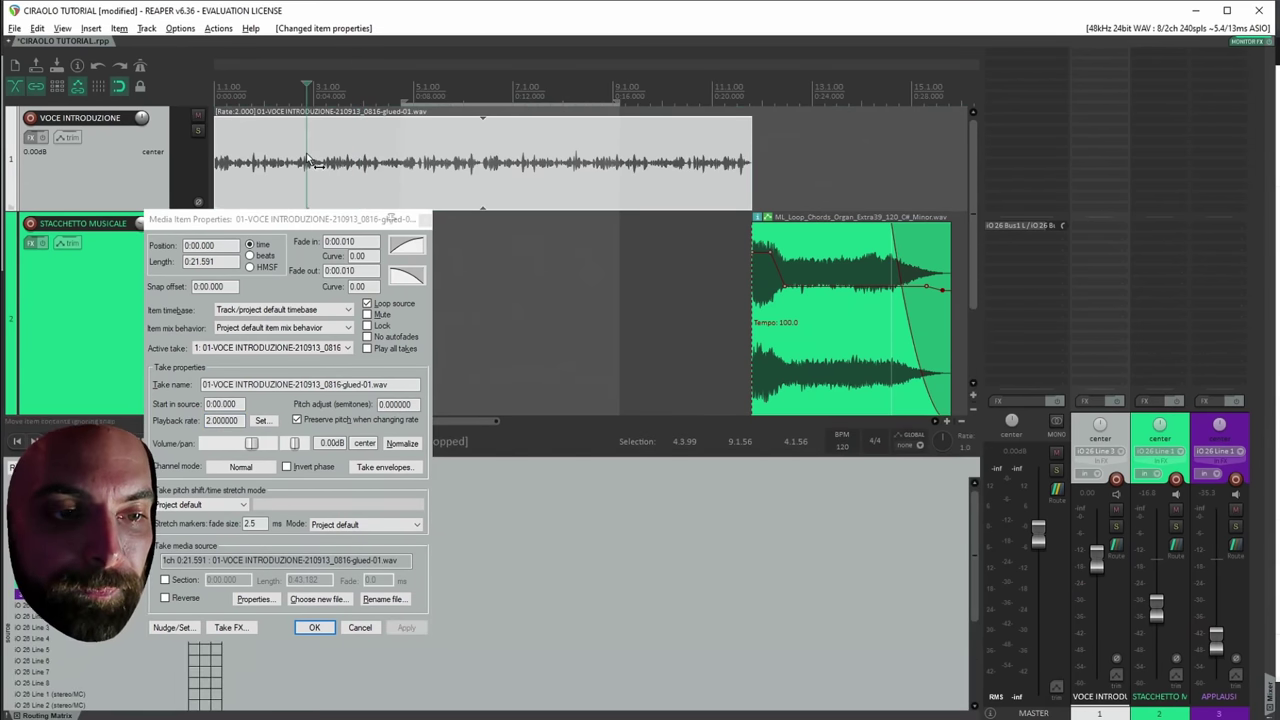
click(222, 158)
key(space)
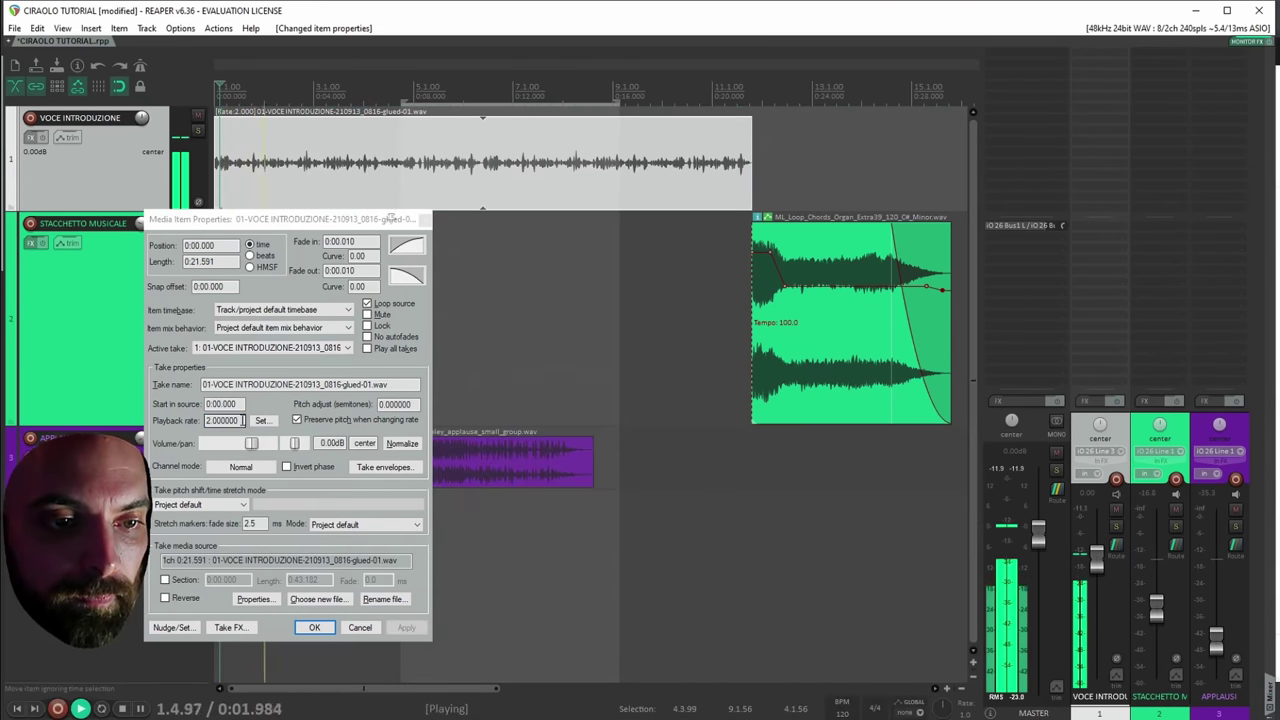
key(space)
Restore the voice item's playback rate to 1, close its properties and place the edit cursor within the item.
click(313, 488)
click(406, 628)
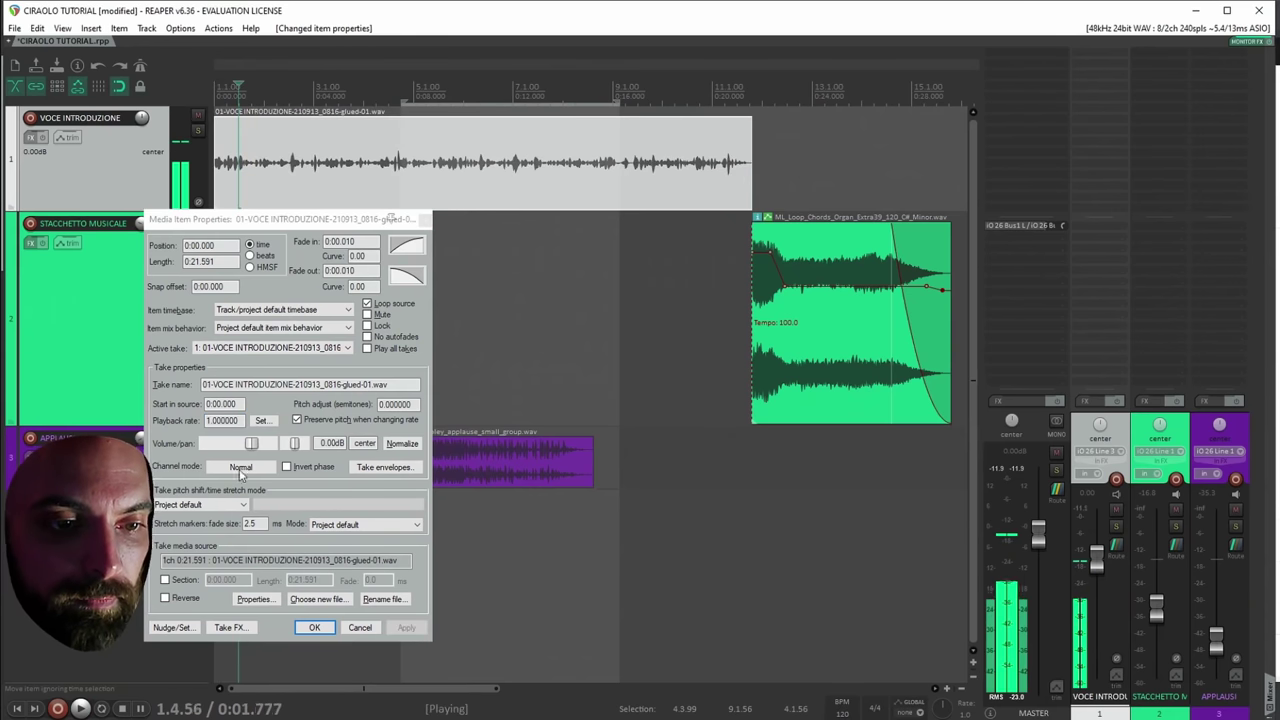
click(297, 627)
click(360, 177)
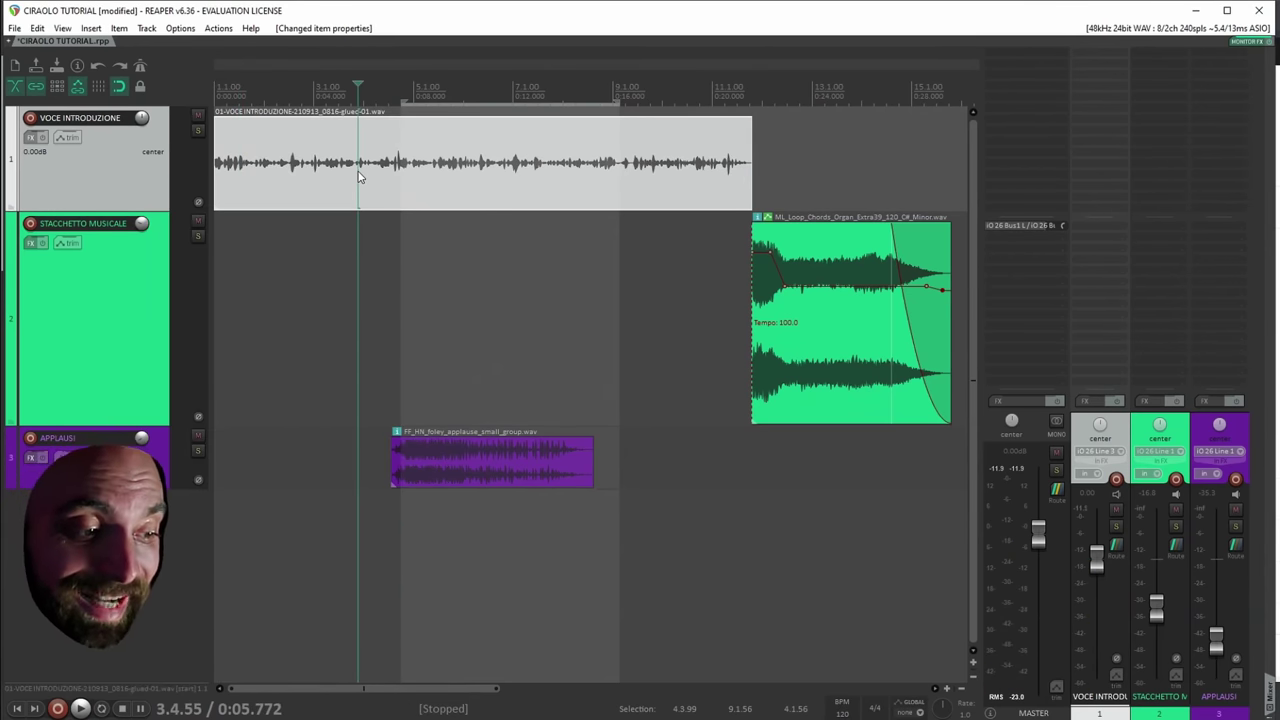
Time-stretch the voice item by its end to a length of about 0:36.5 and play it from the project start.
drag(745, 157, 748, 174)
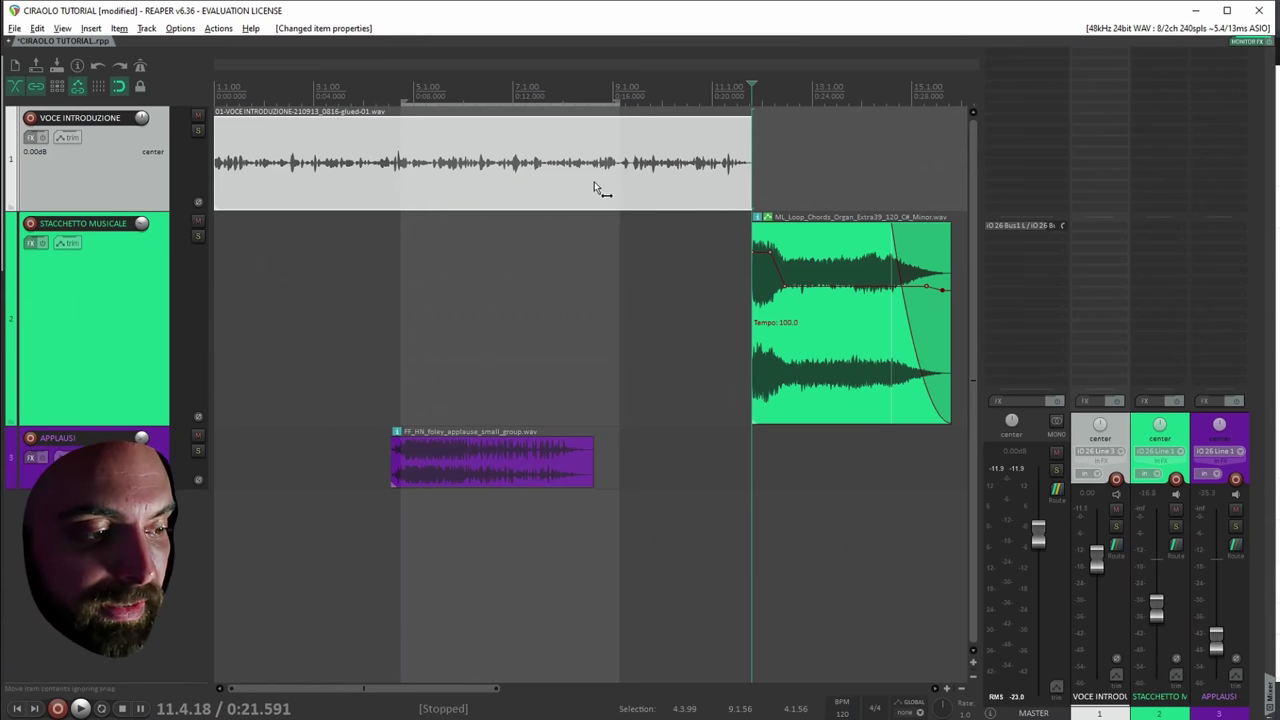
drag(752, 163, 960, 168)
key(Home)
key(space)
scroll(600, 165, down, 5)
scroll(233, 176, up, 5)
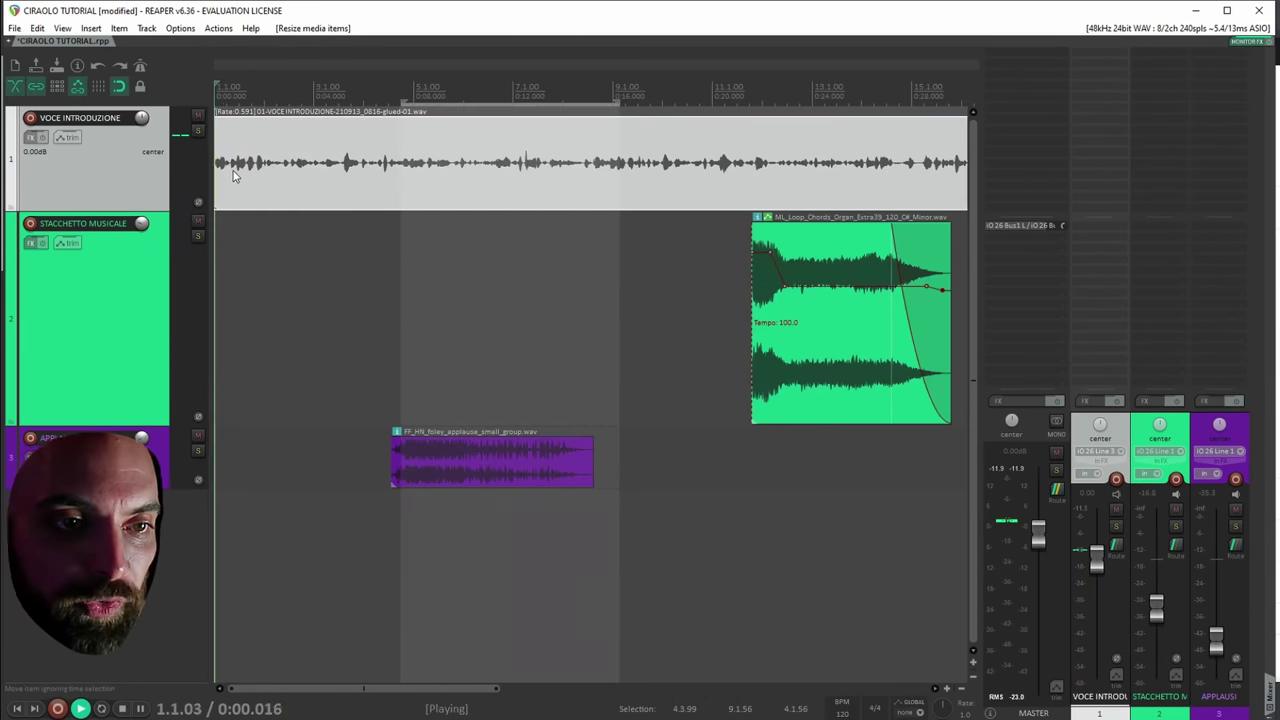
scroll(311, 176, down, 3)
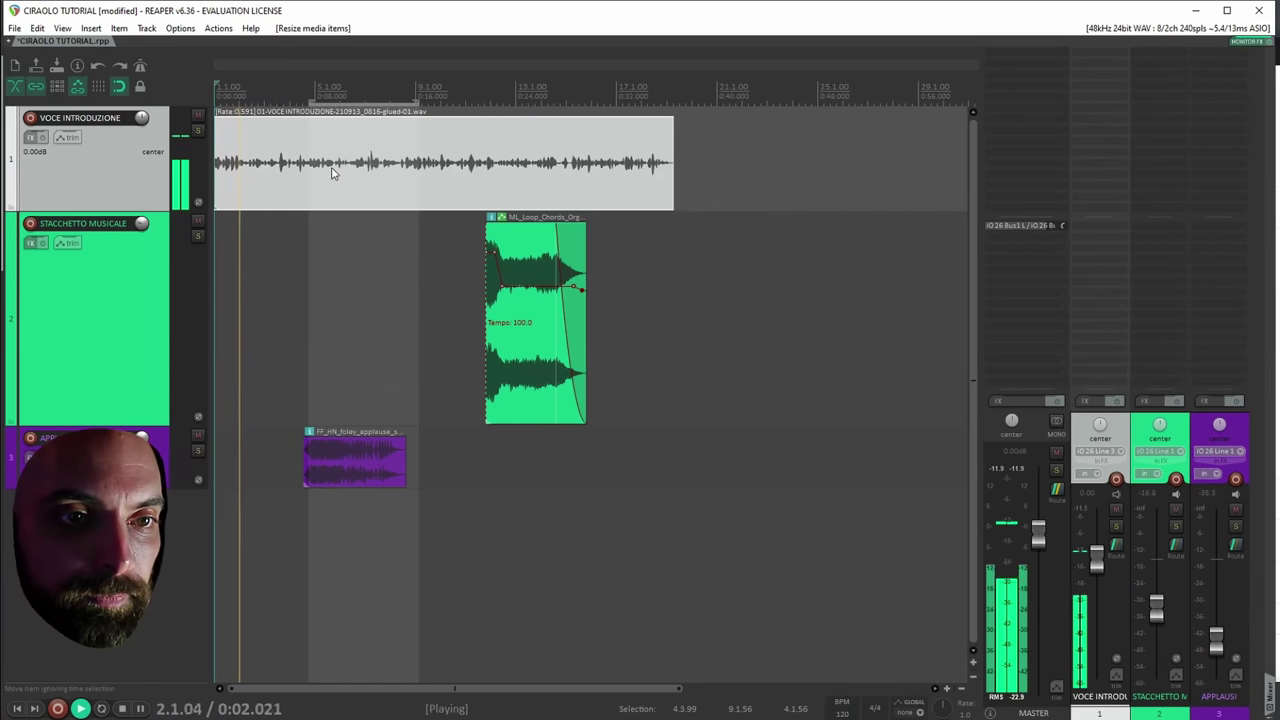
key(space)
click(281, 167)
click(269, 164)
click(258, 164)
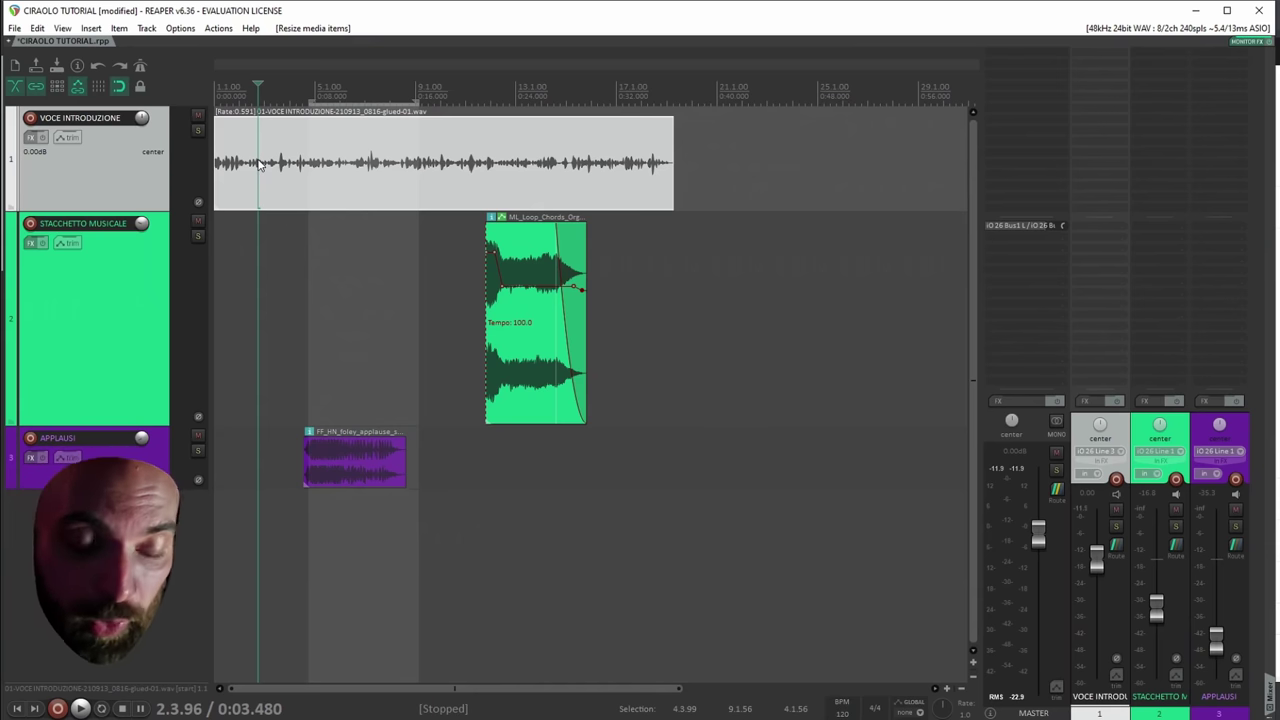
In the voice item's properties, set the pitch shift/time stretch mode to élastique 3.3.3 Soloist with the Speech option and confirm.
double_click(258, 164)
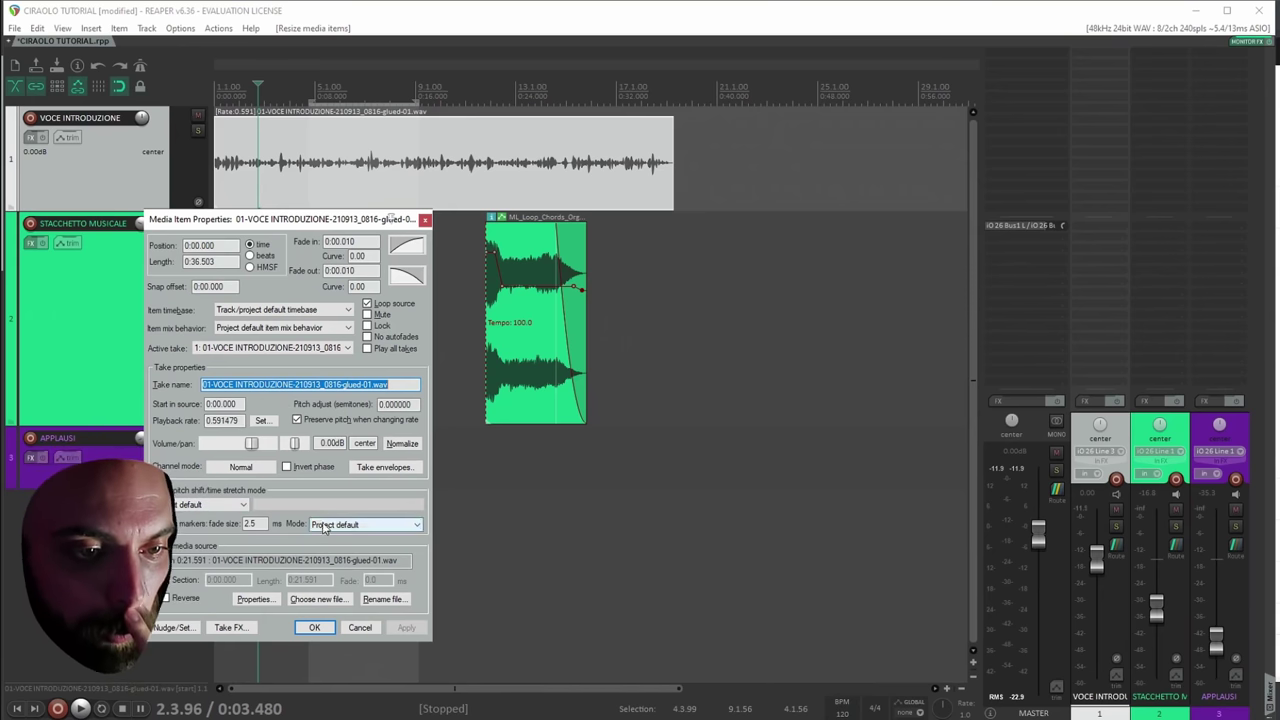
click(237, 507)
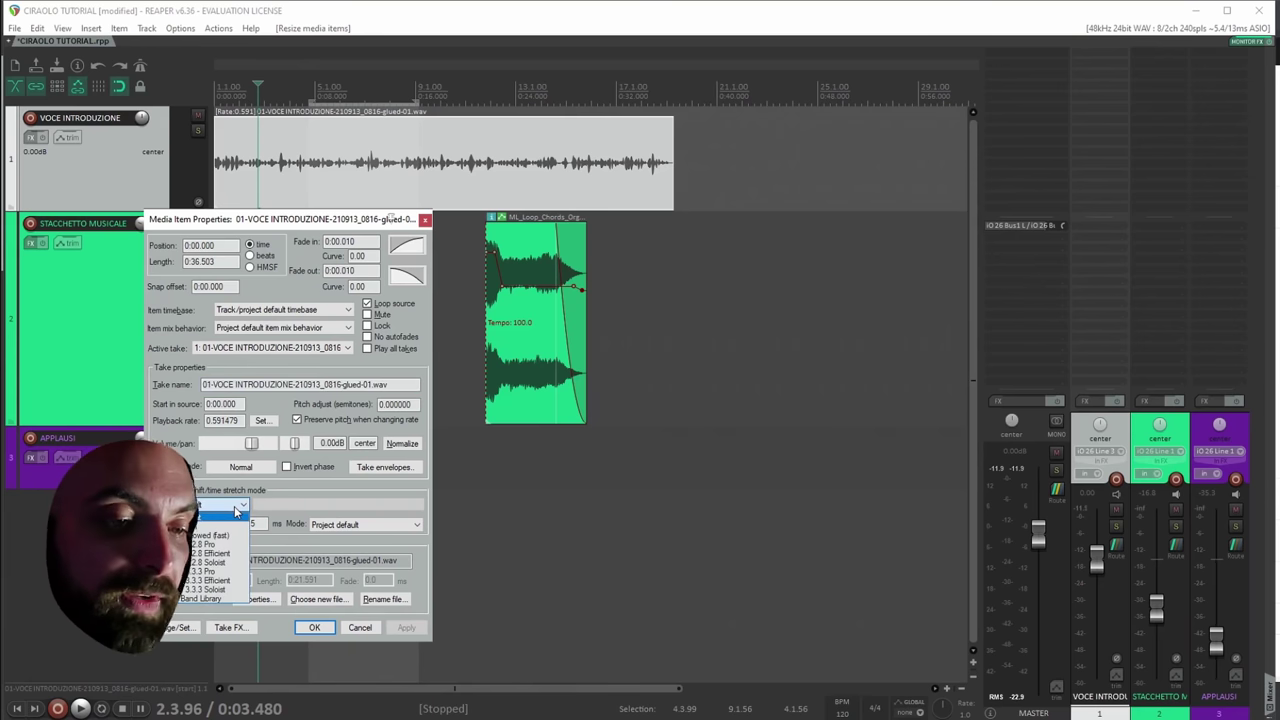
click(212, 571)
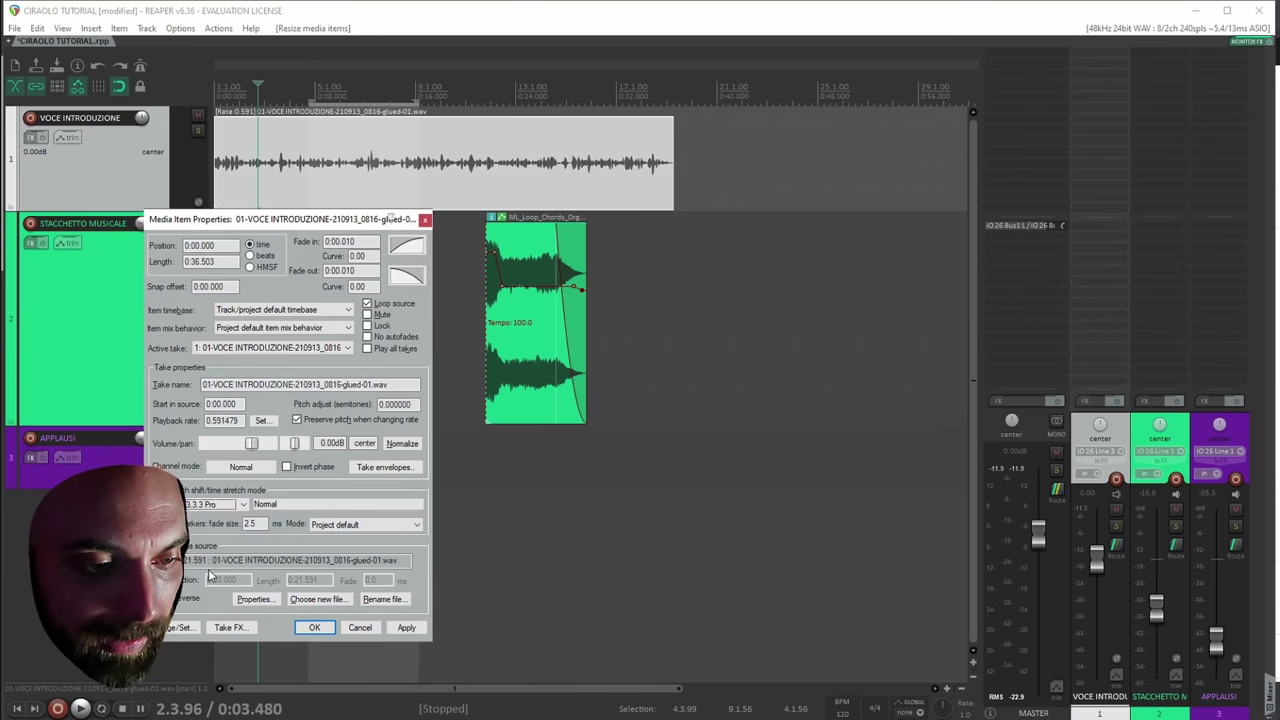
click(240, 505)
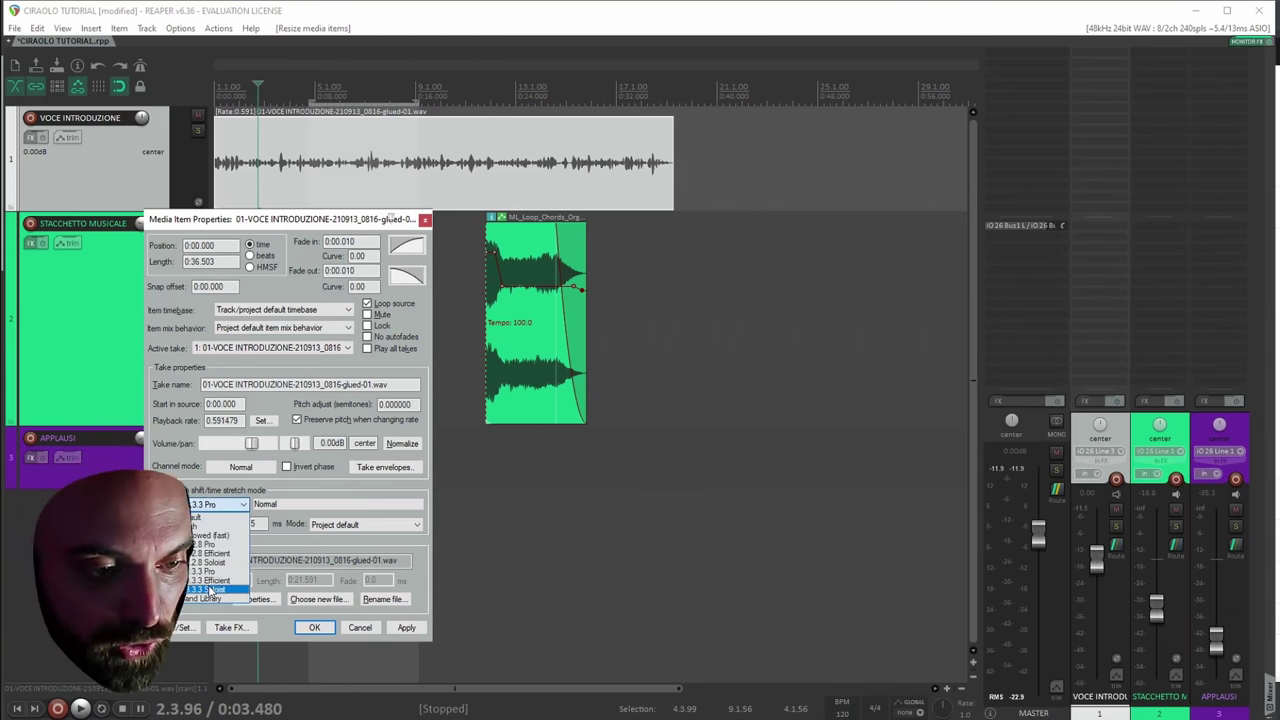
click(215, 590)
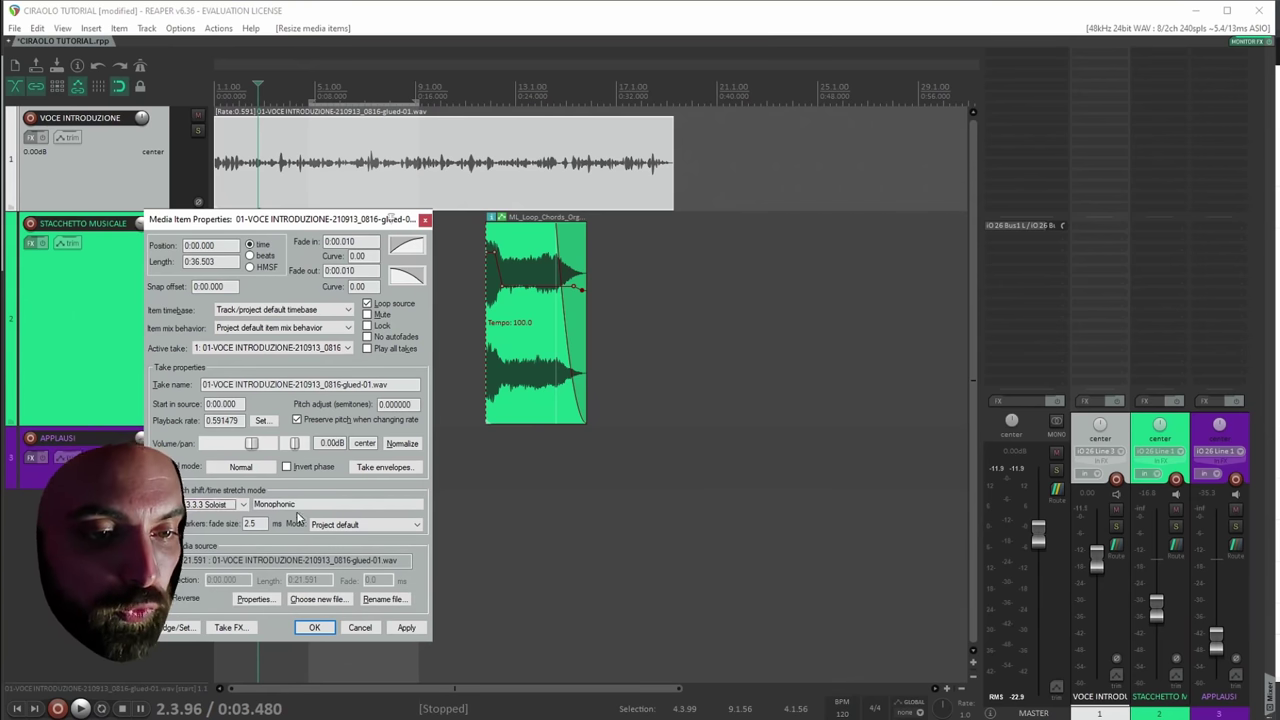
click(300, 505)
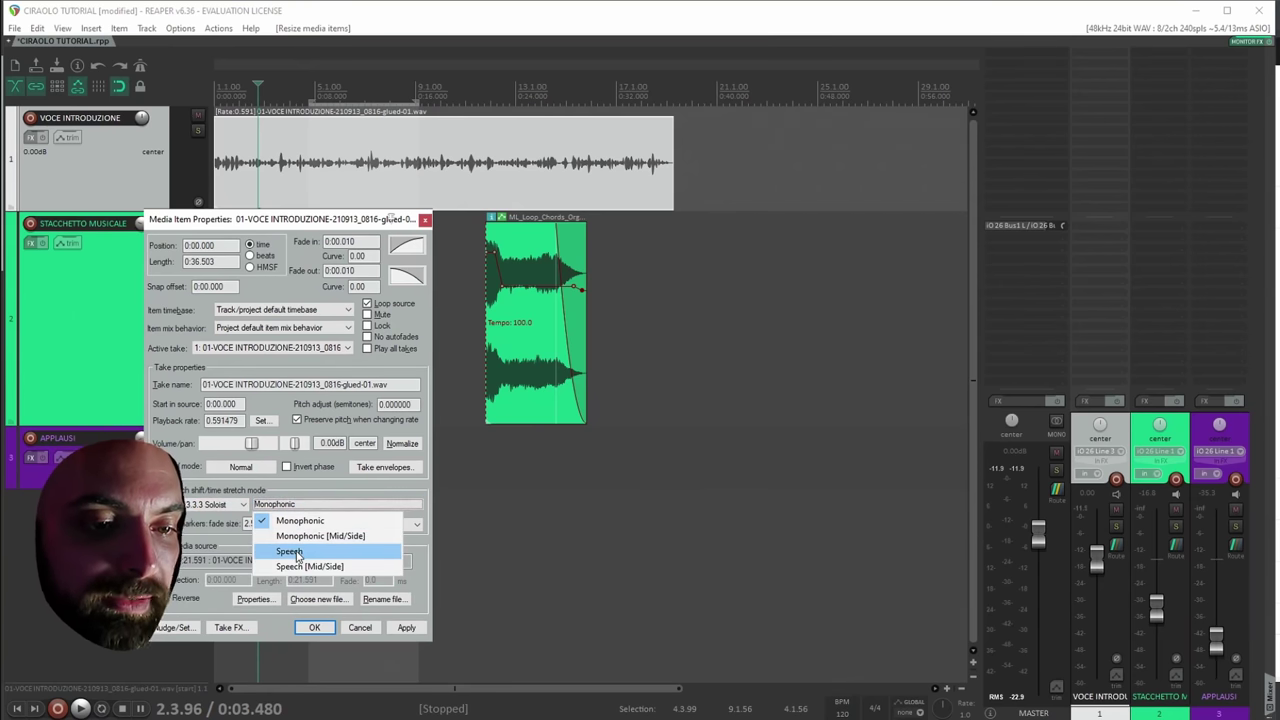
click(297, 552)
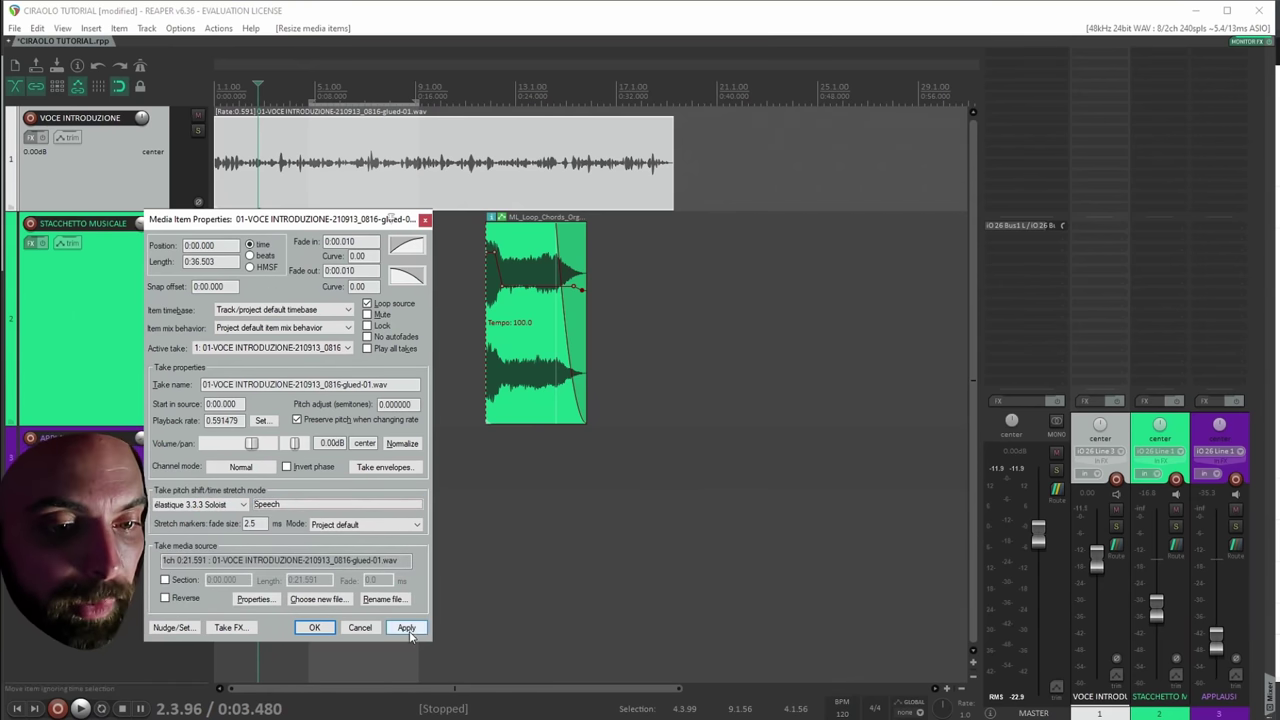
click(314, 627)
Play the stretched voice from the project start and again from about 0:09, then stop playback.
key(Home)
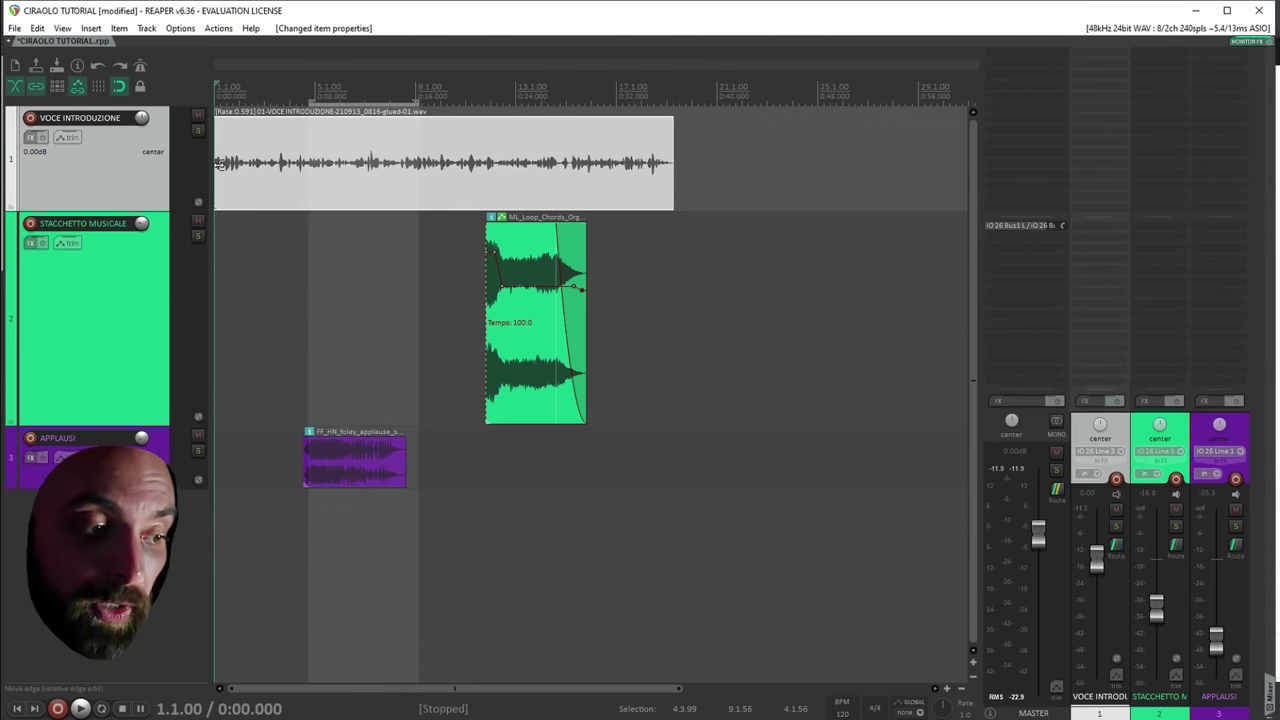
key(space)
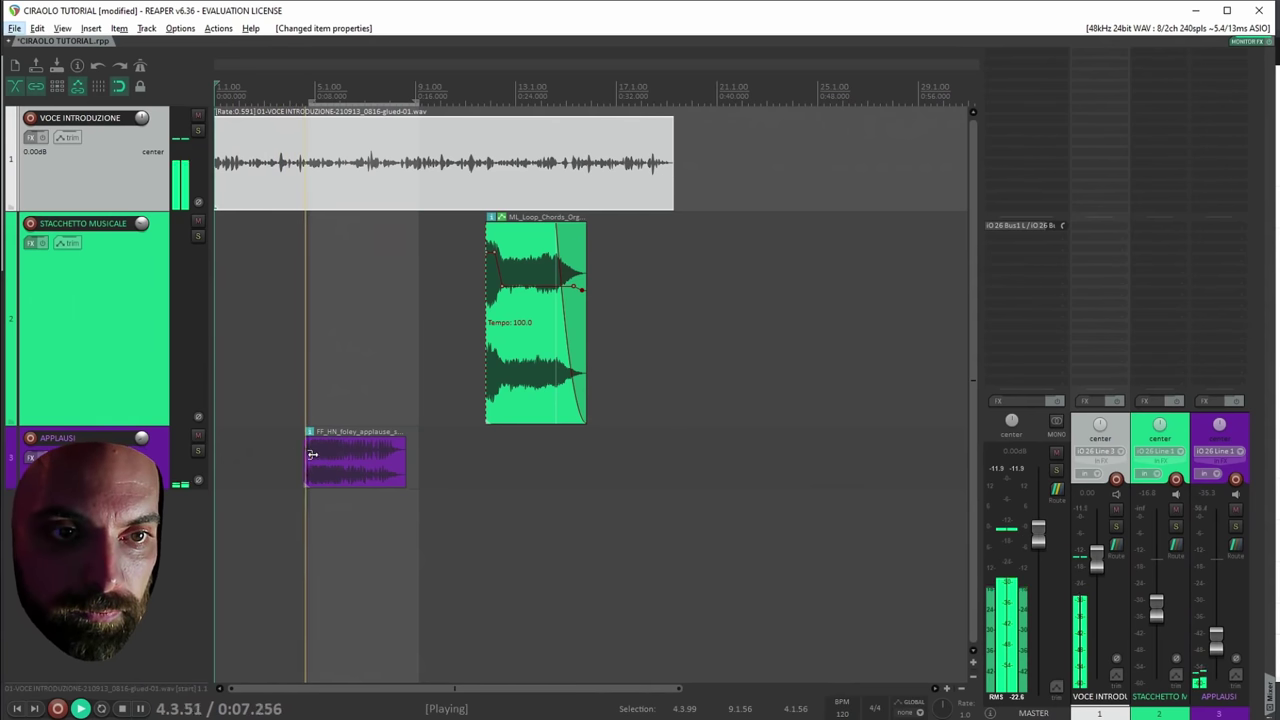
click(327, 163)
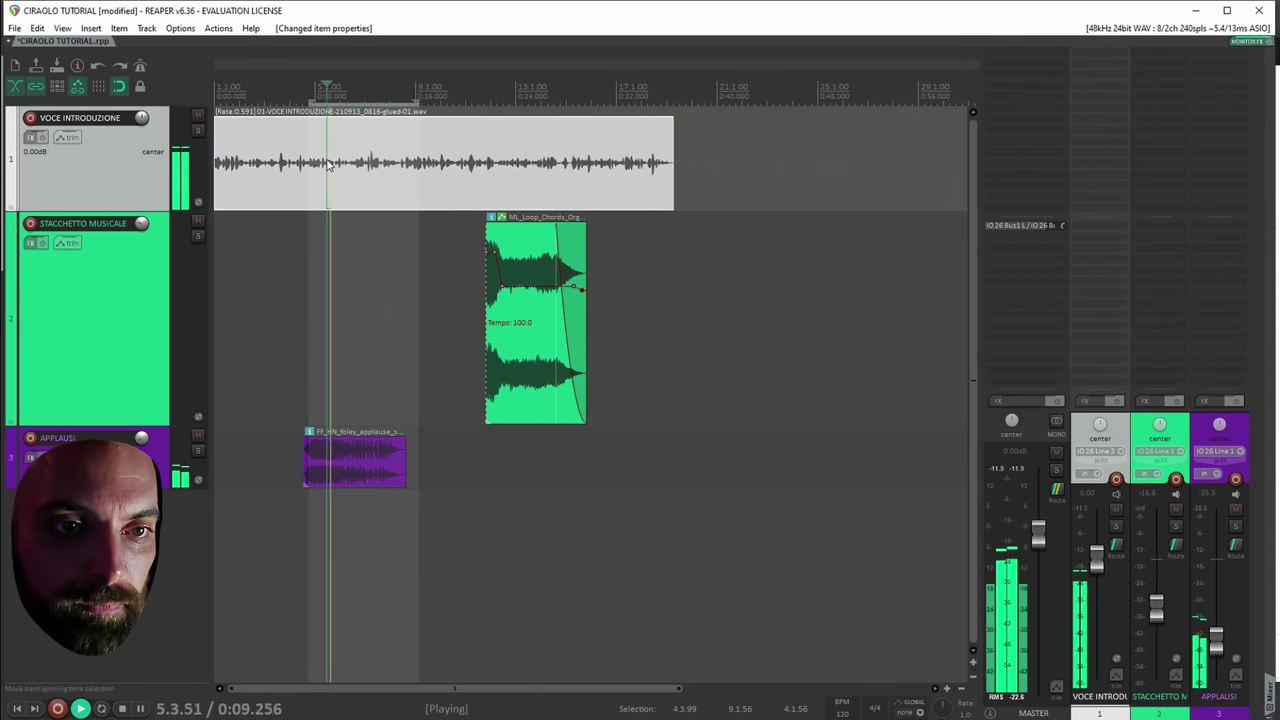
key(space)
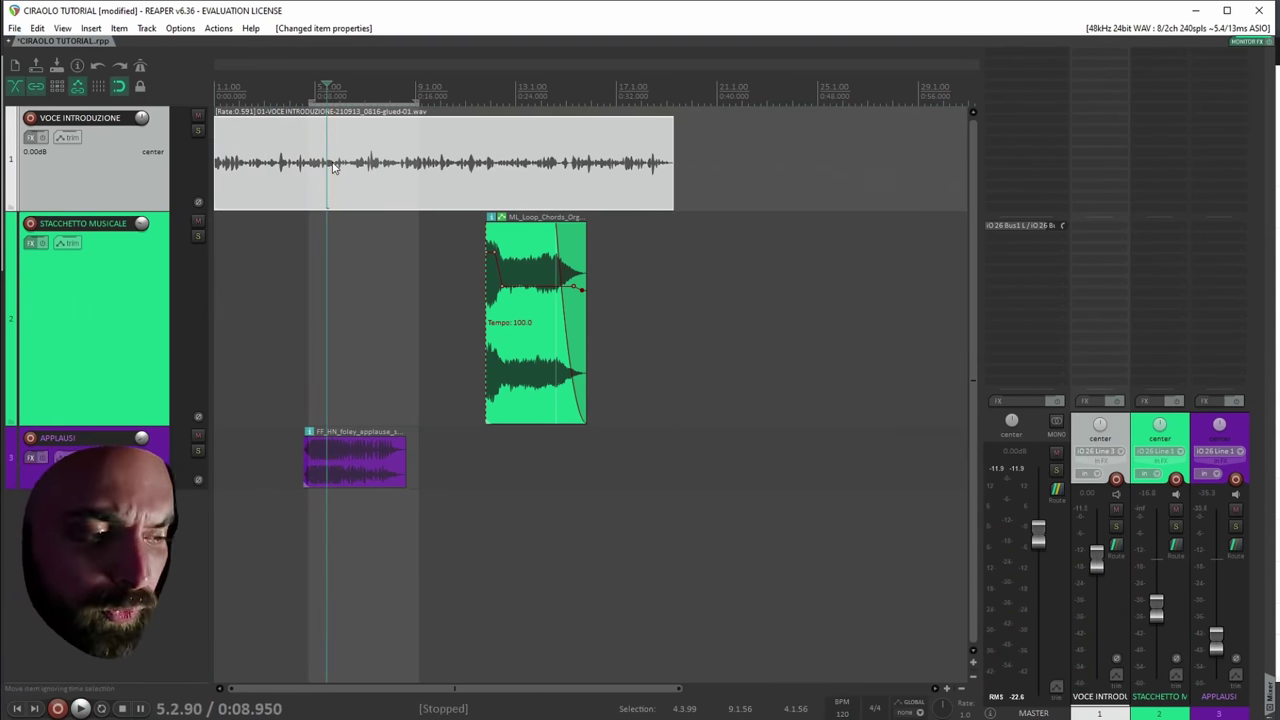
Move the organ loop to about 0:36 at the end of the voice item and play the transition between them.
click(387, 163)
click(457, 168)
drag(512, 368, 704, 357)
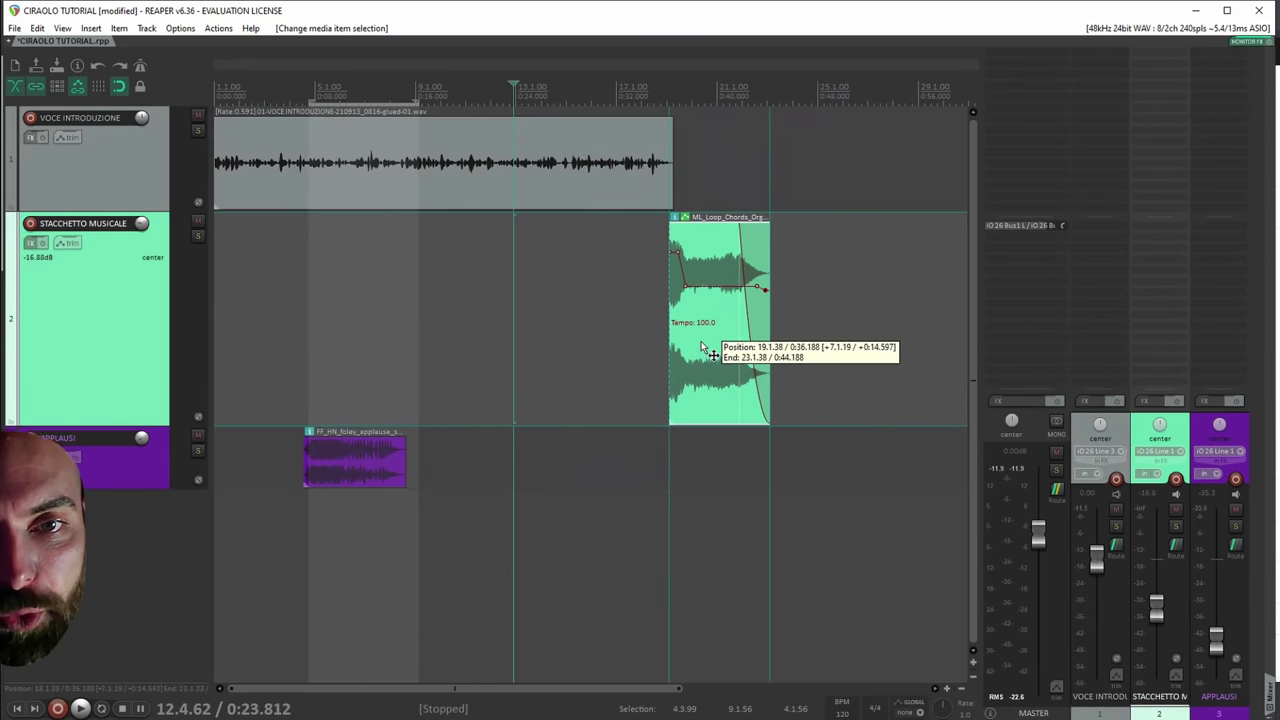
scroll(665, 334, up, 5)
click(562, 160)
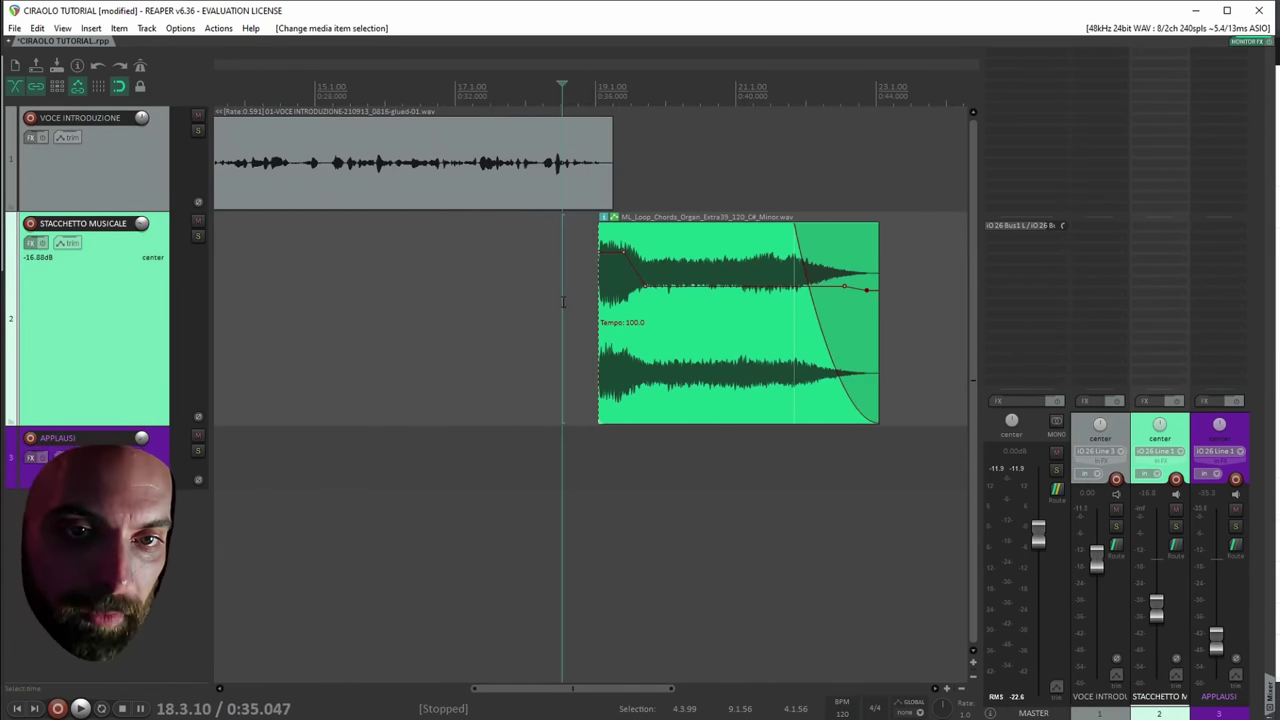
key(space)
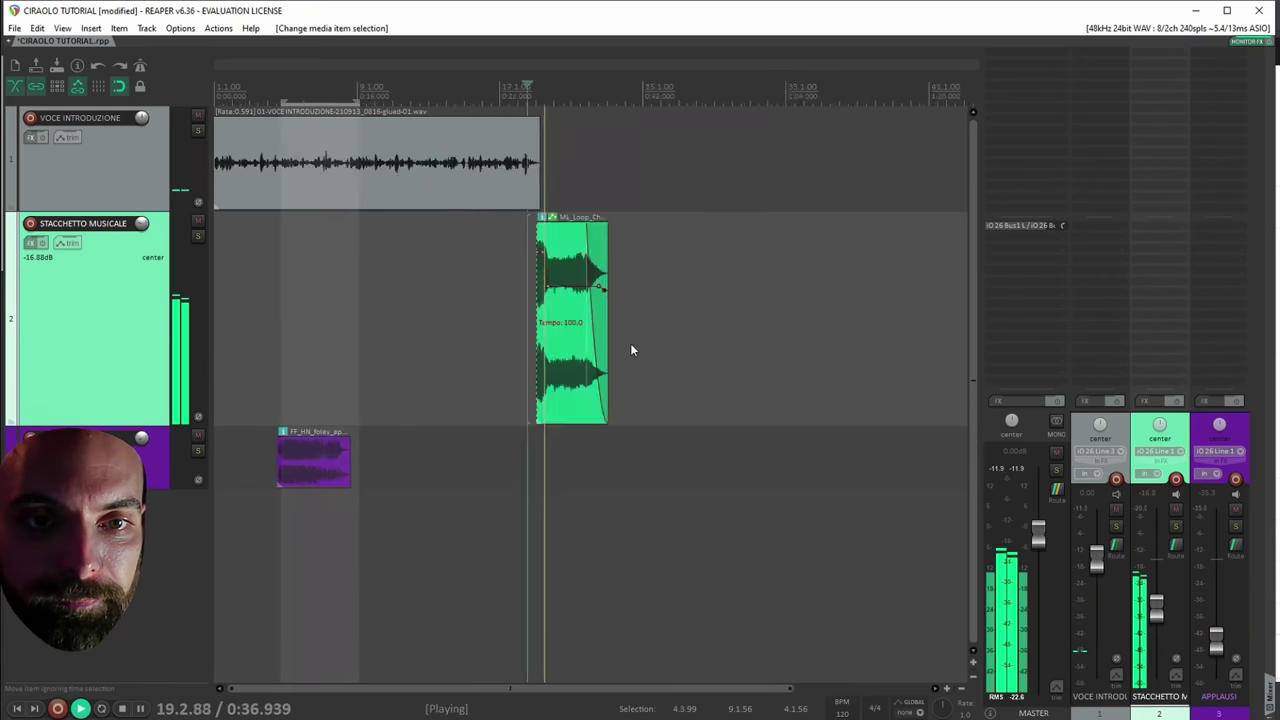
scroll(631, 345, down, 6)
click(446, 334)
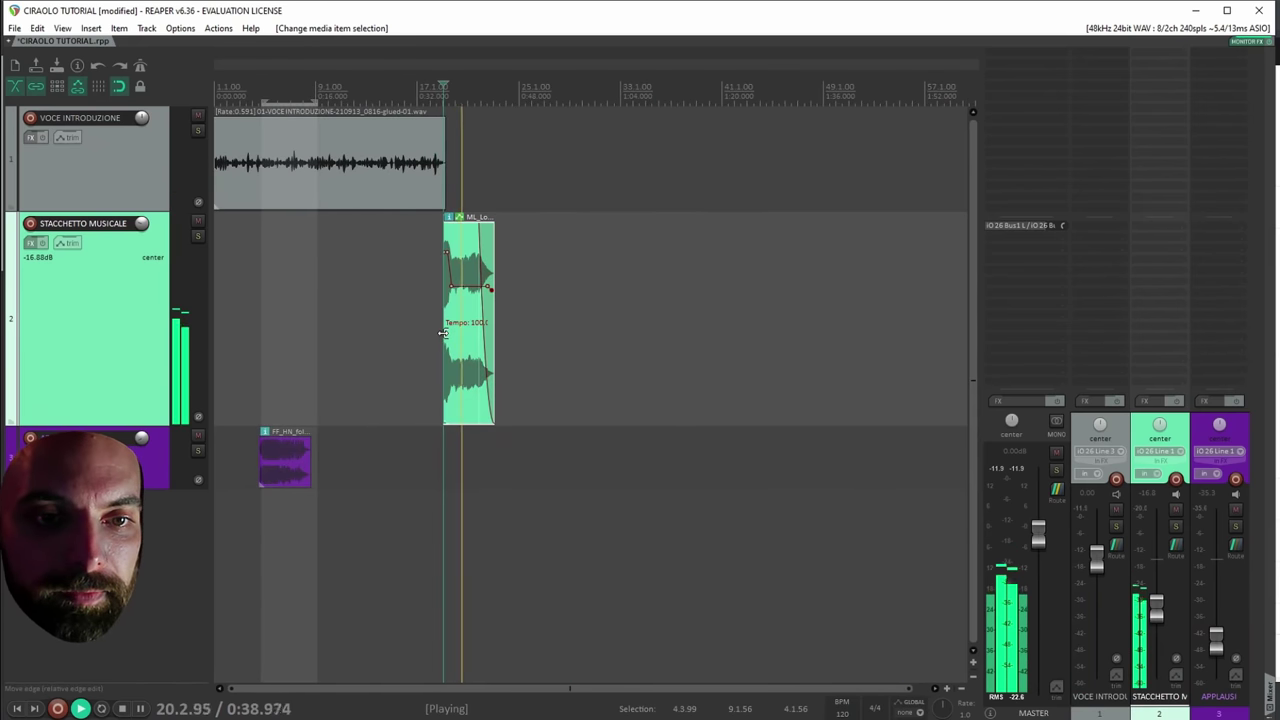
key(space)
Time-stretch the voice item's end back to a rate of 0.768 and move the organ loop to start at about 0:27.8.
drag(442, 180, 388, 168)
drag(466, 356, 390, 382)
scroll(390, 382, up, 5)
scroll(614, 394, up, 2)
drag(614, 394, 666, 403)
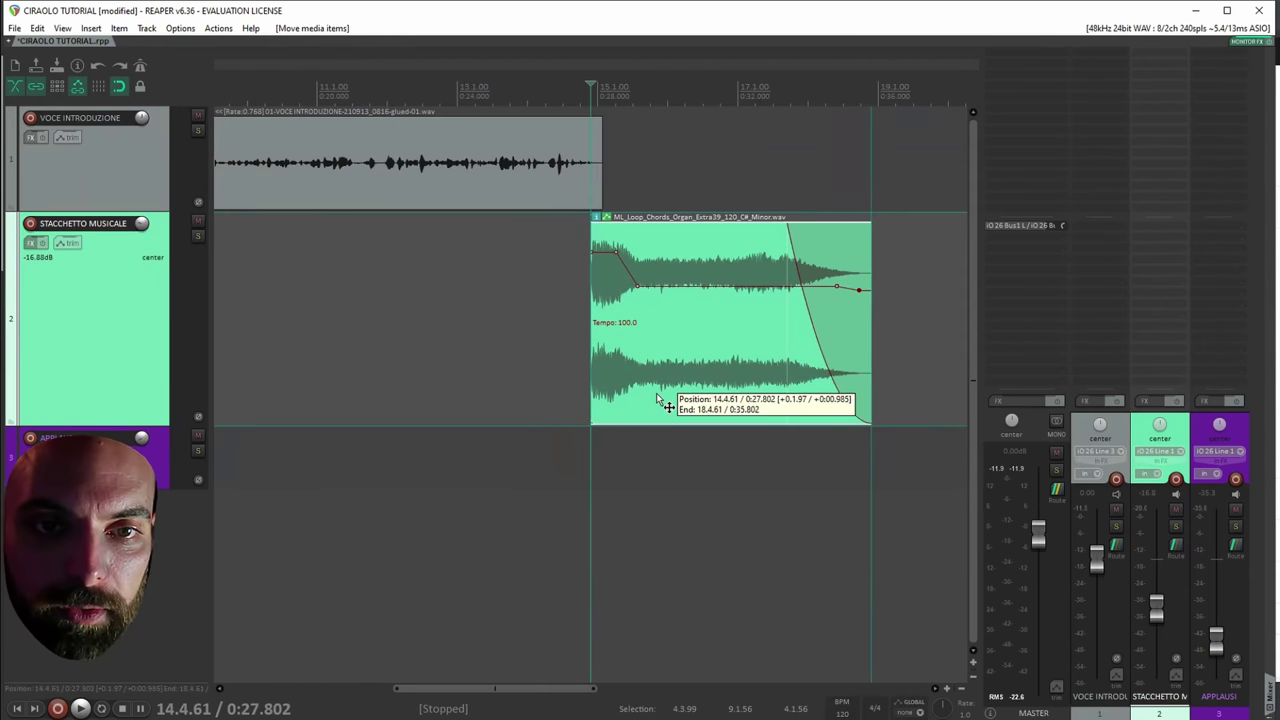
Play the voice leading into the applause and move the applause clip earlier to start at about 0:04.6.
scroll(543, 394, down, 3)
click(316, 390)
scroll(399, 466, up, 2)
key(space)
scroll(541, 479, up, 2)
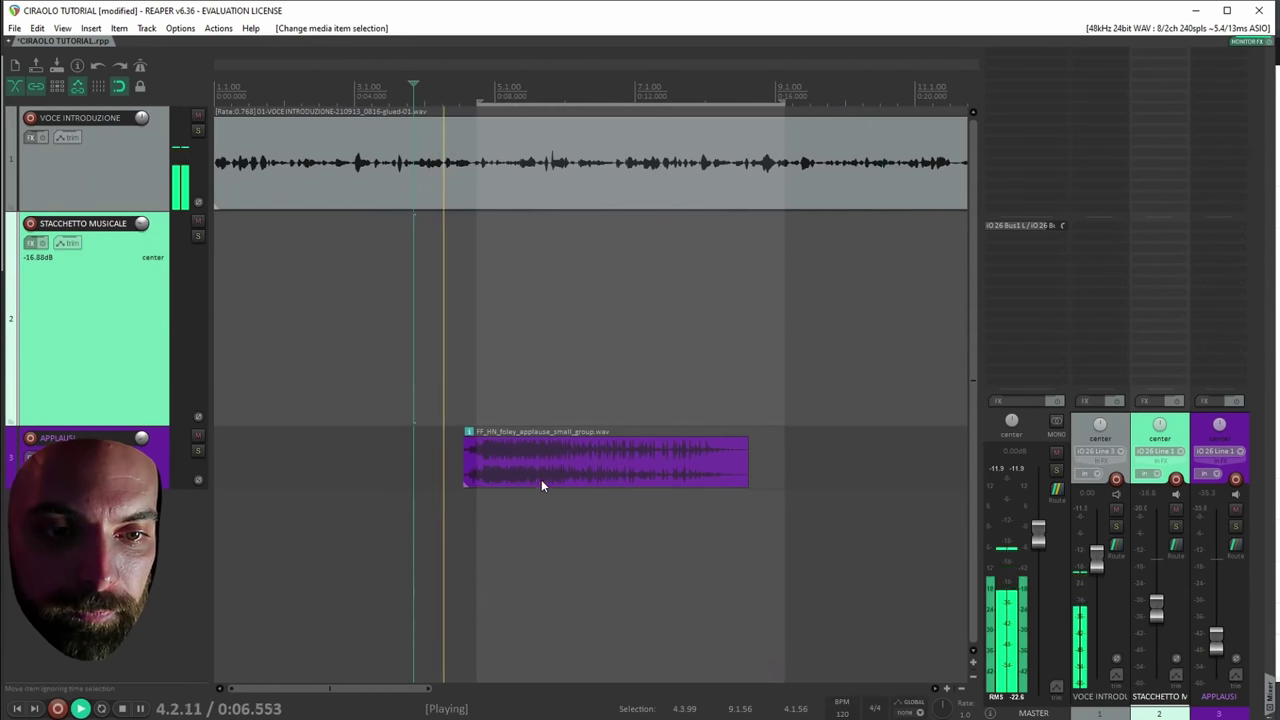
click(347, 460)
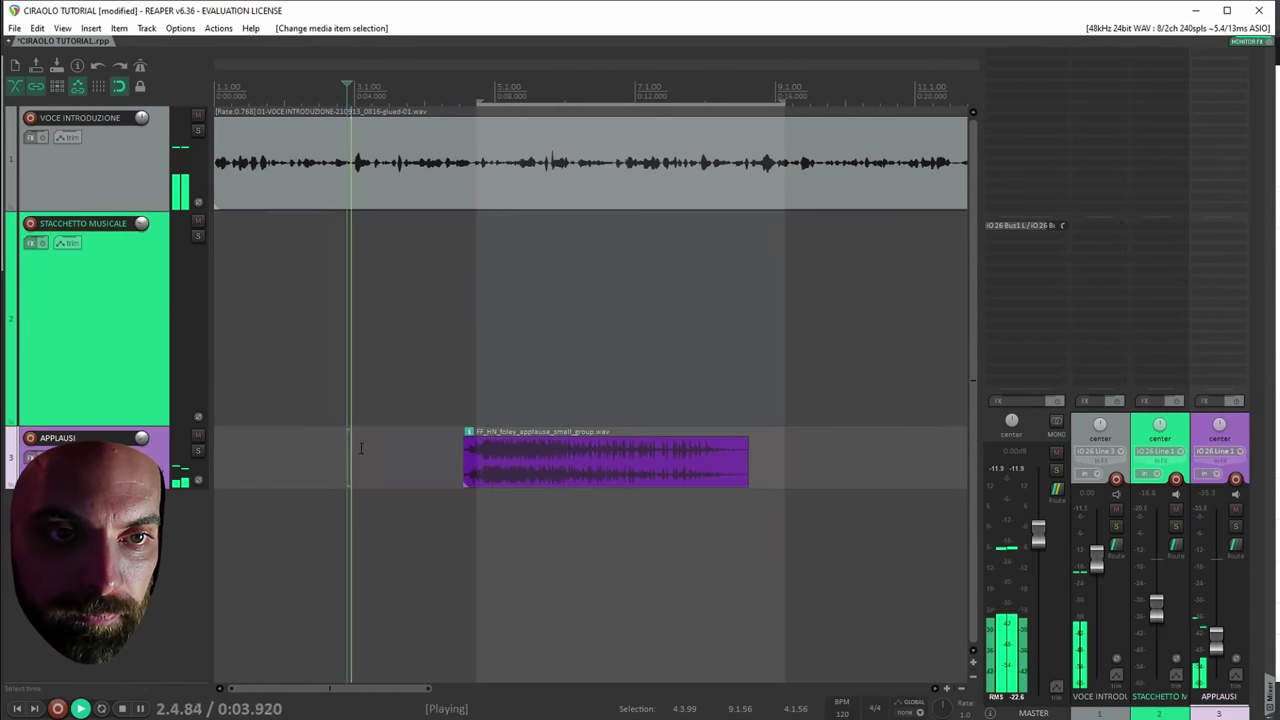
drag(521, 464, 432, 461)
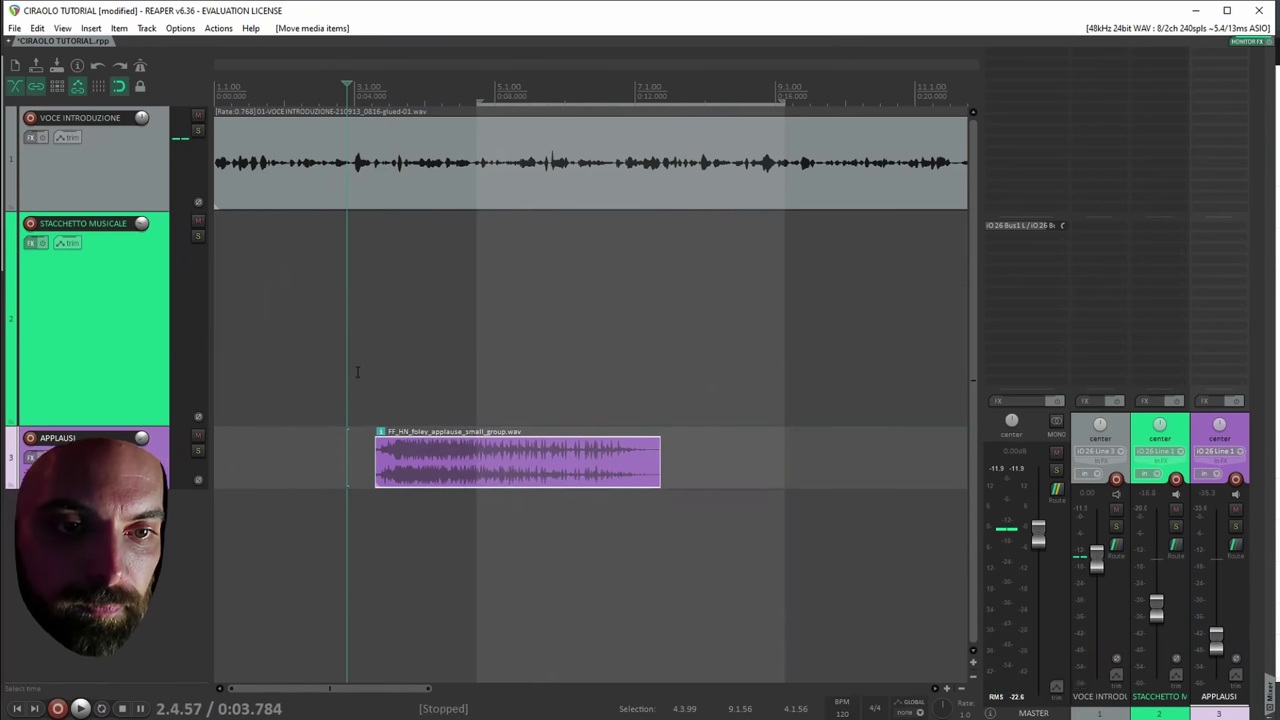
Play the voice with the applause from about 0:04, then stop and place the edit cursor within the voice item.
click(357, 371)
scroll(597, 380, down, 3)
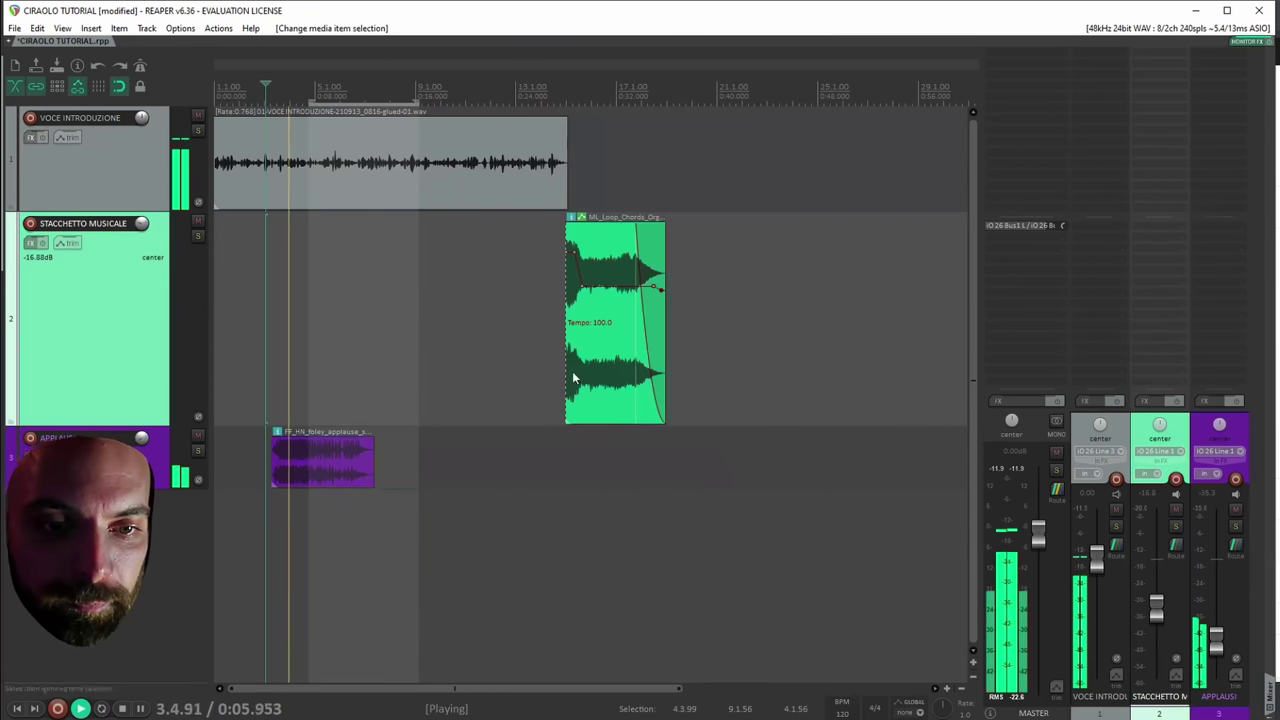
click(322, 192)
key(space)
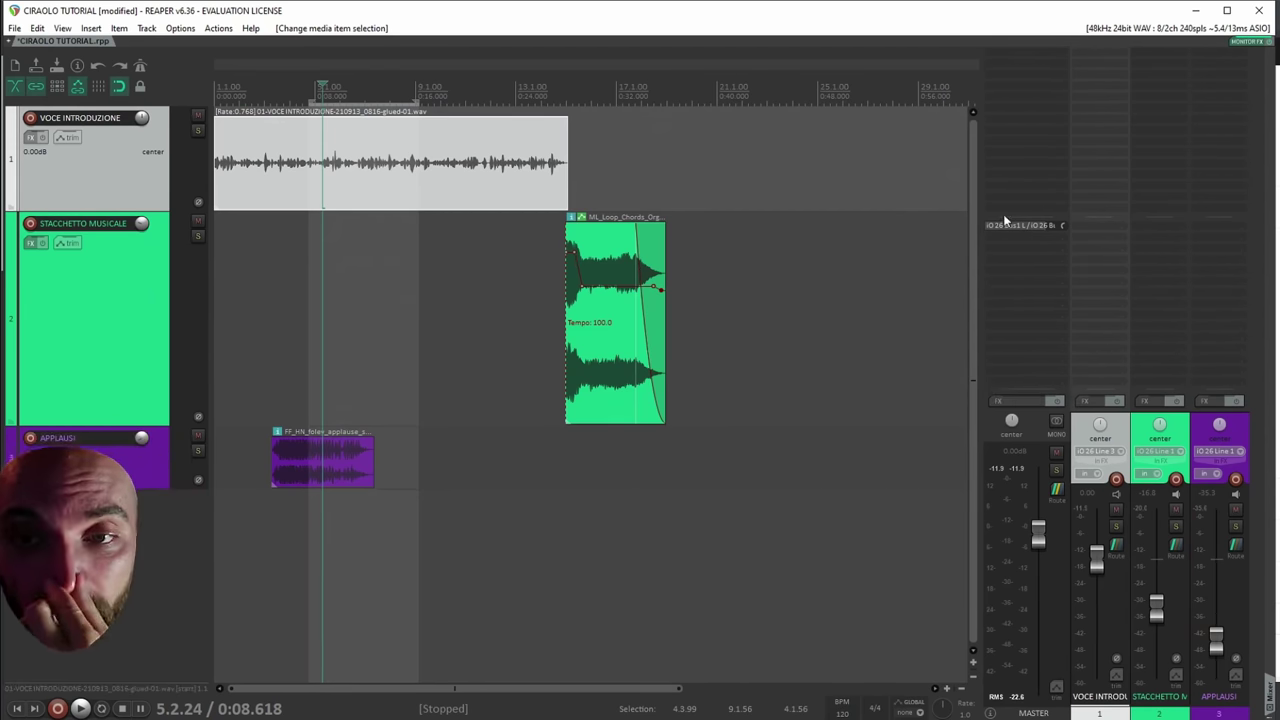
Add the JS Master Limiter to the master track and briefly play the voice item from its start.
click(1033, 62)
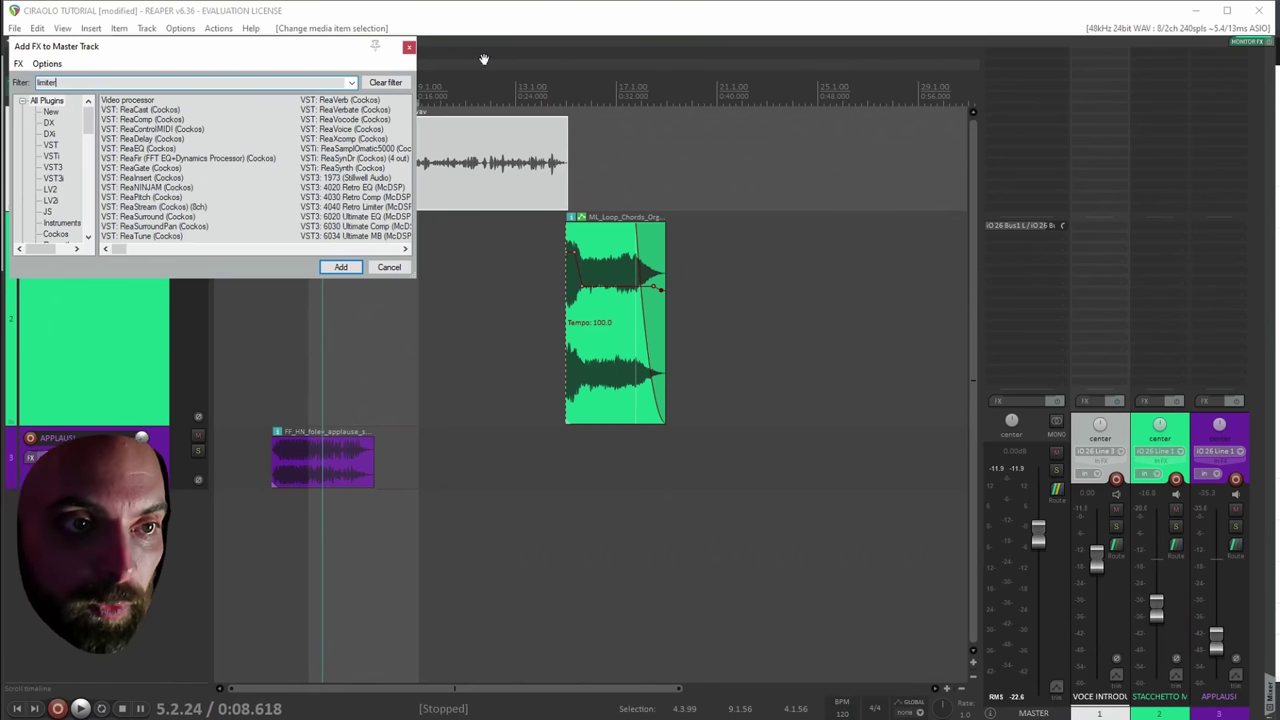
drag(240, 49, 344, 100)
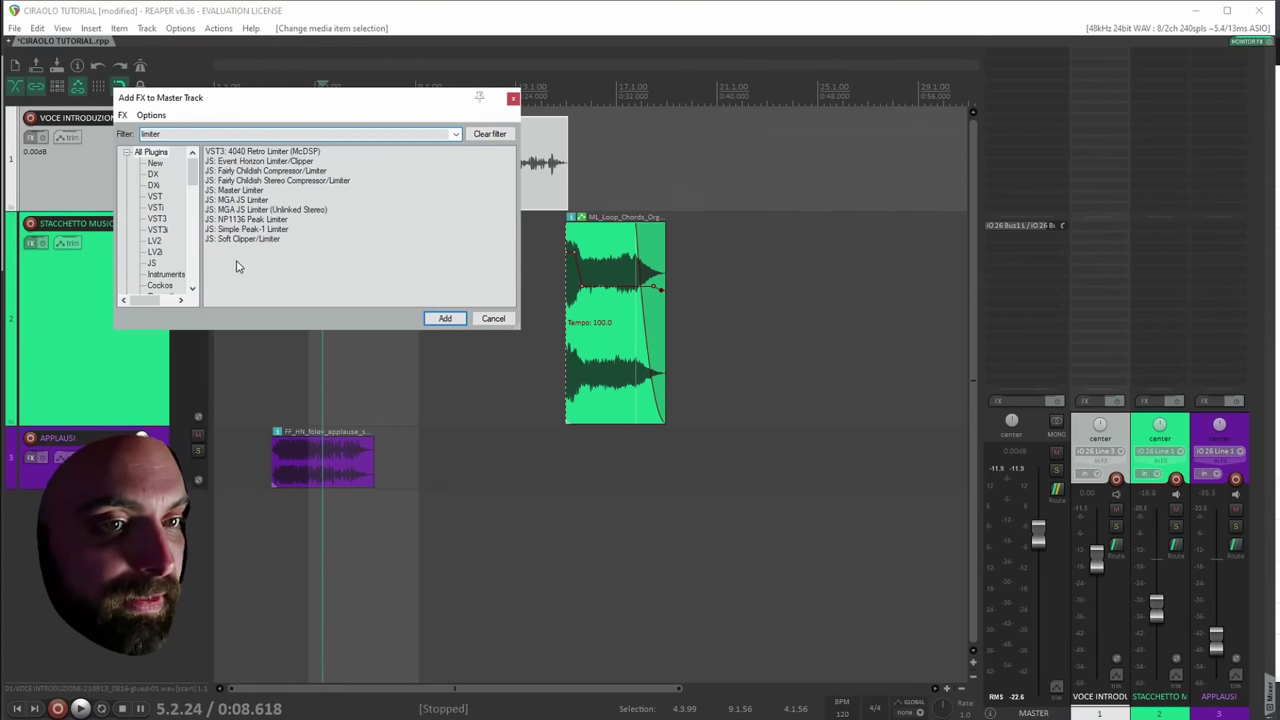
double_click(248, 198)
drag(215, 55, 255, 228)
click(222, 165)
key(space)
key(space)
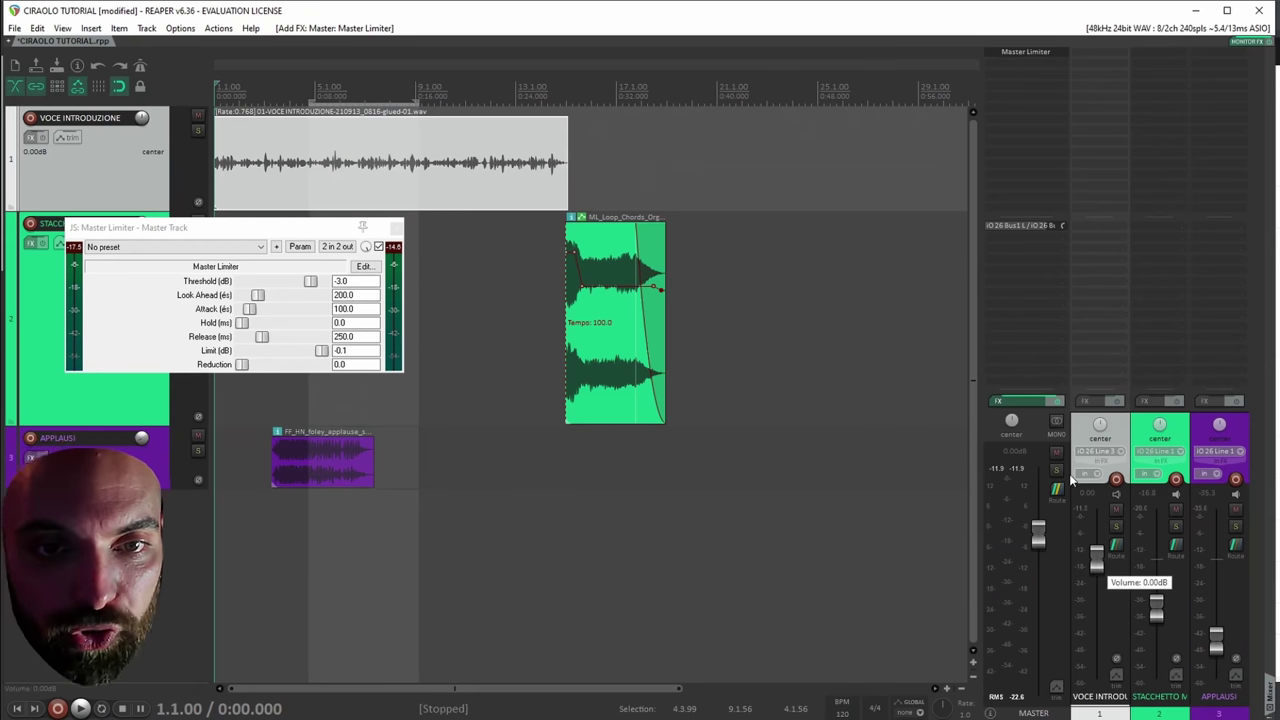
Raise the VOCE INTRODUZIONE track volume to 12 dB and play the voice through the limiter.
drag(1097, 556, 1098, 527)
key(space)
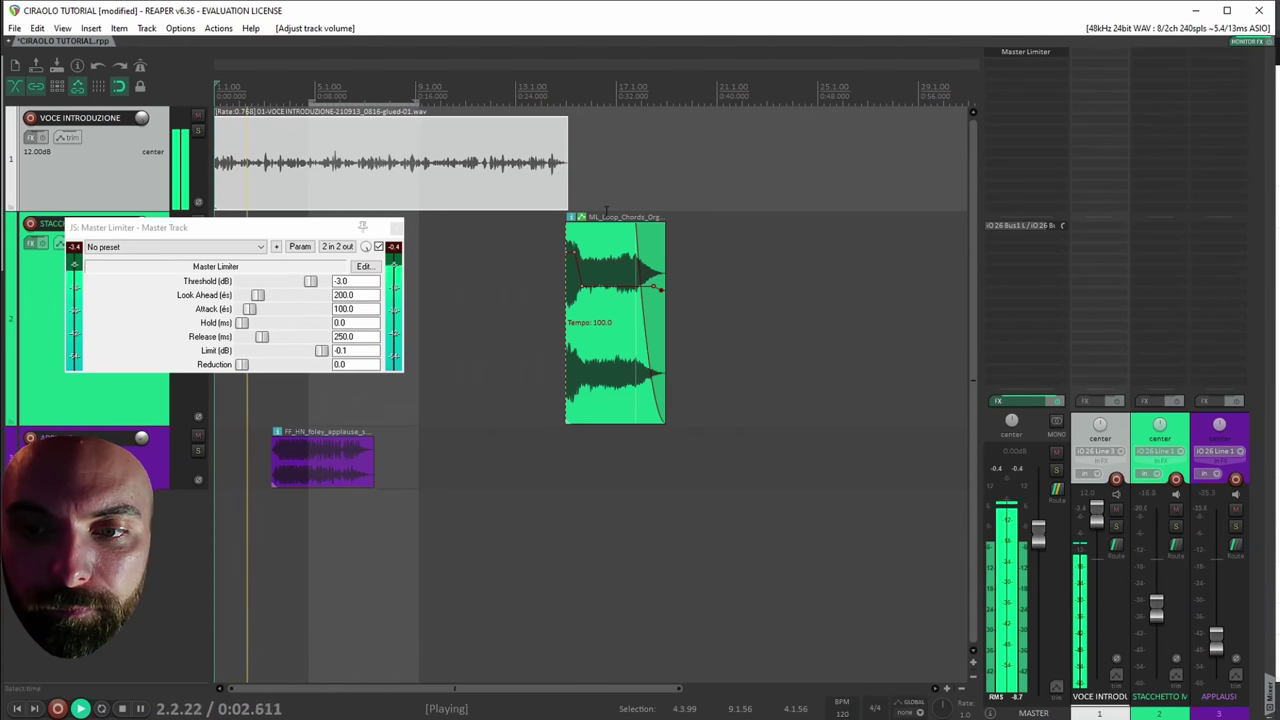
key(space)
Compare the voice playback with the Master Limiter bypassed and re-enabled, clearing the master peak reading in between.
click(378, 246)
key(space)
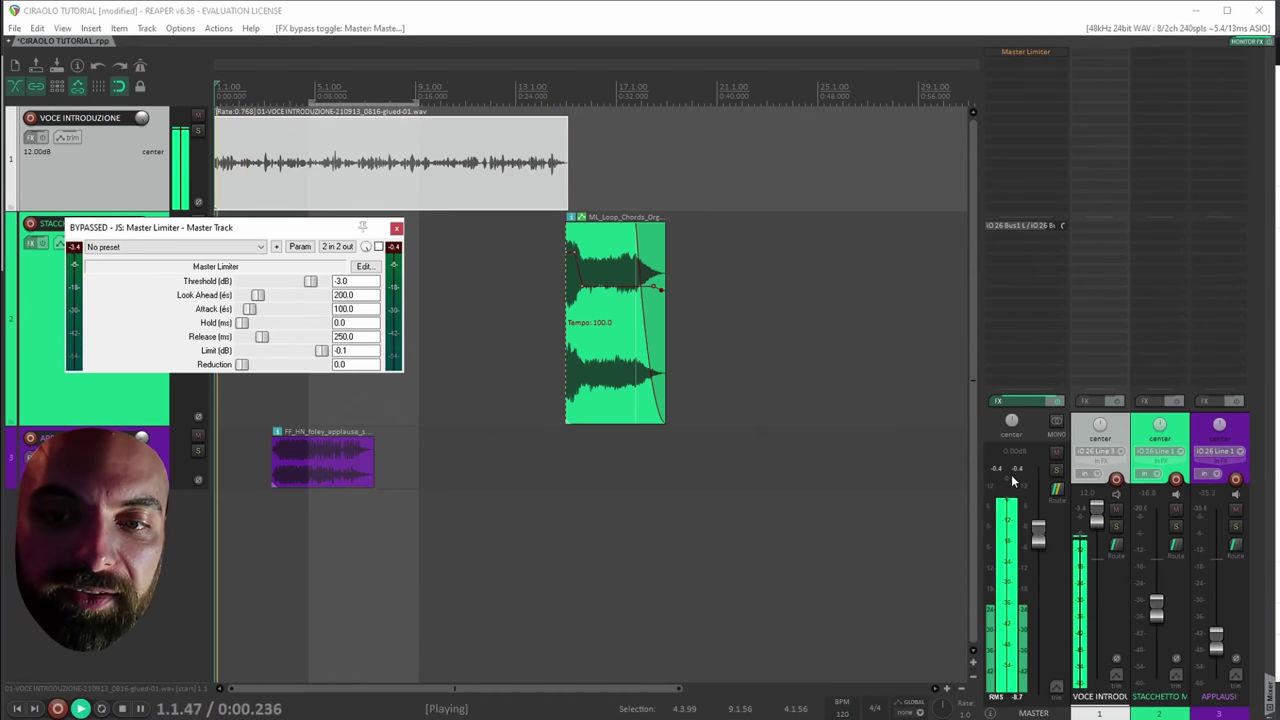
click(1017, 481)
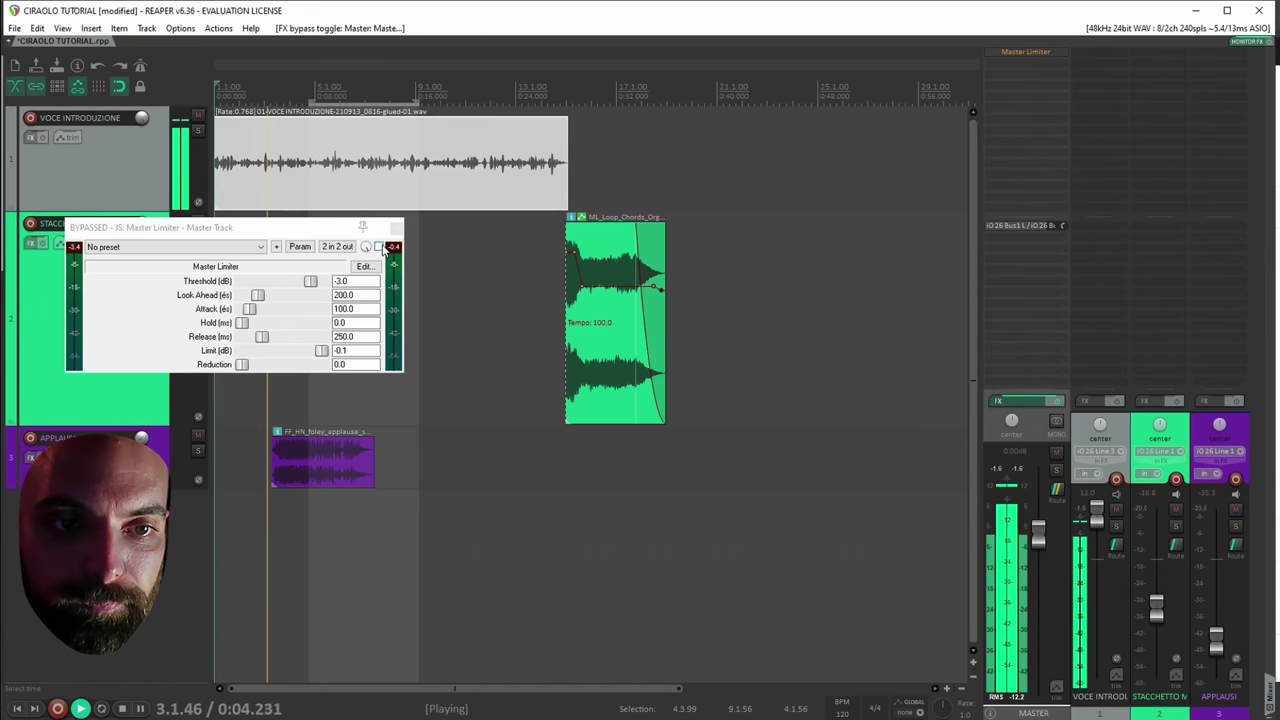
key(space)
click(378, 246)
key(space)
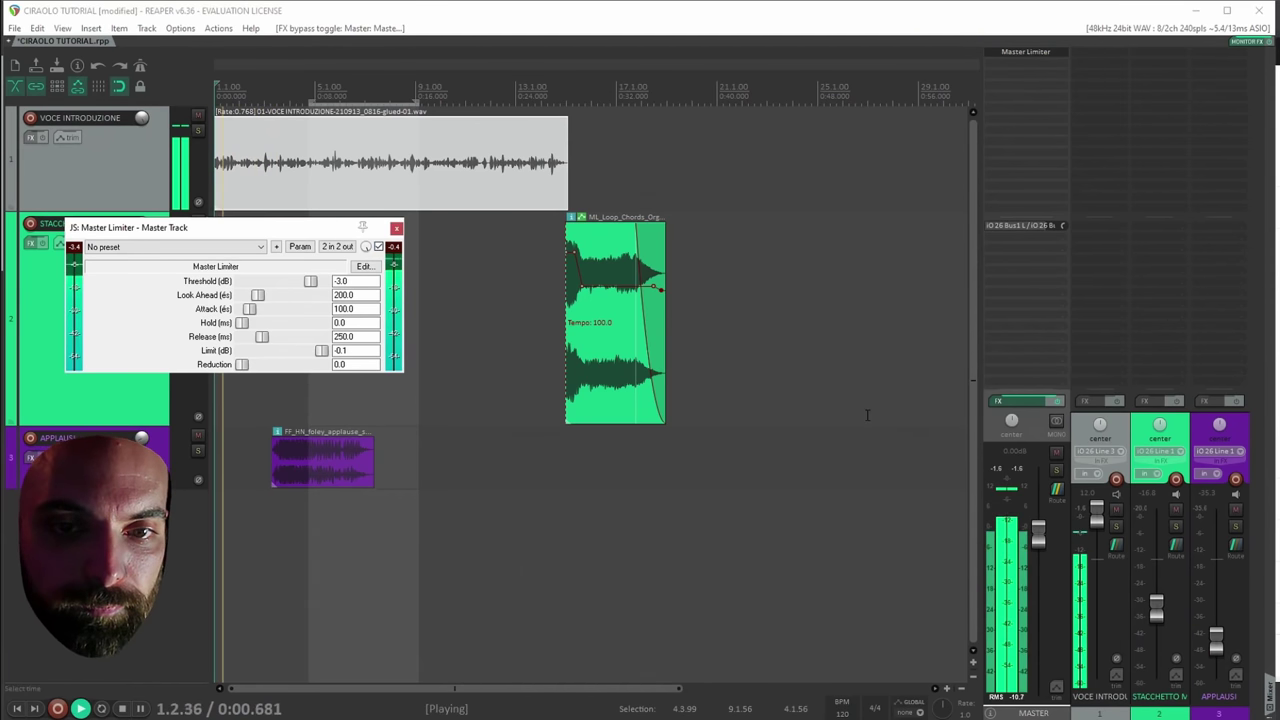
key(space)
Raise the voice item's volume to +7.99 dB, play it through the limiter and return the edit cursor to the start.
click(230, 160)
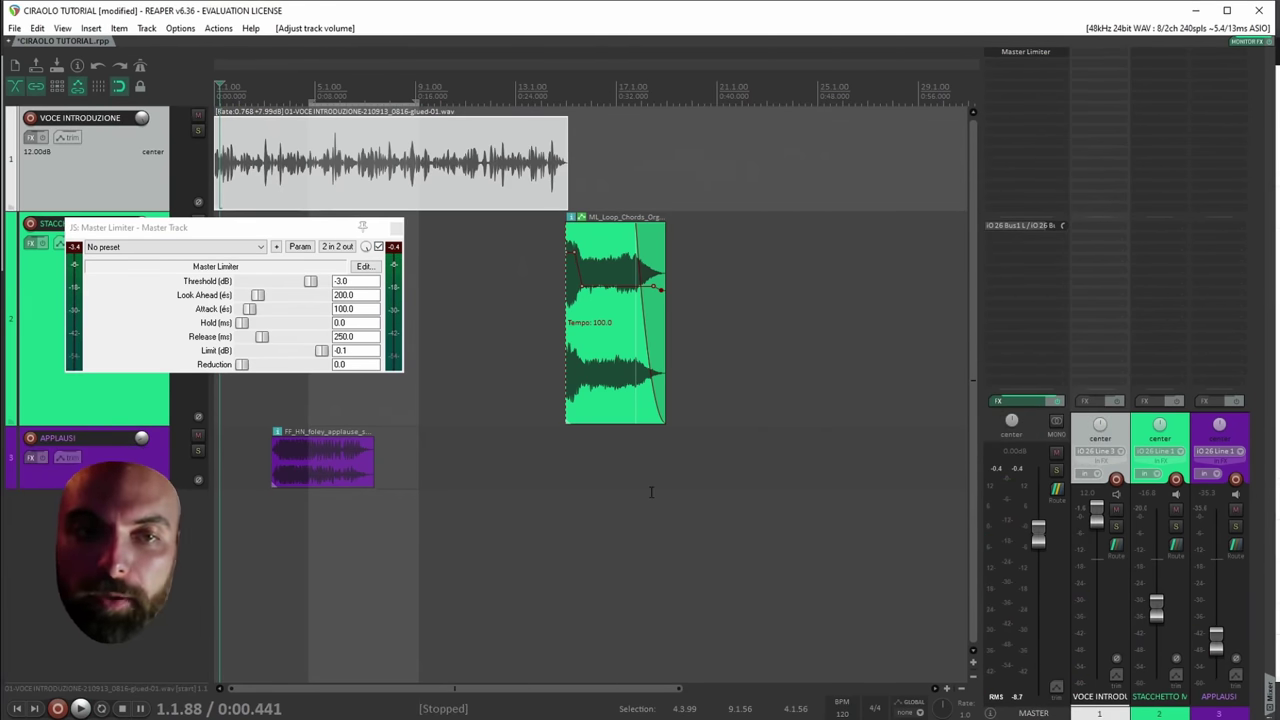
key(space)
key(space)
click(216, 160)
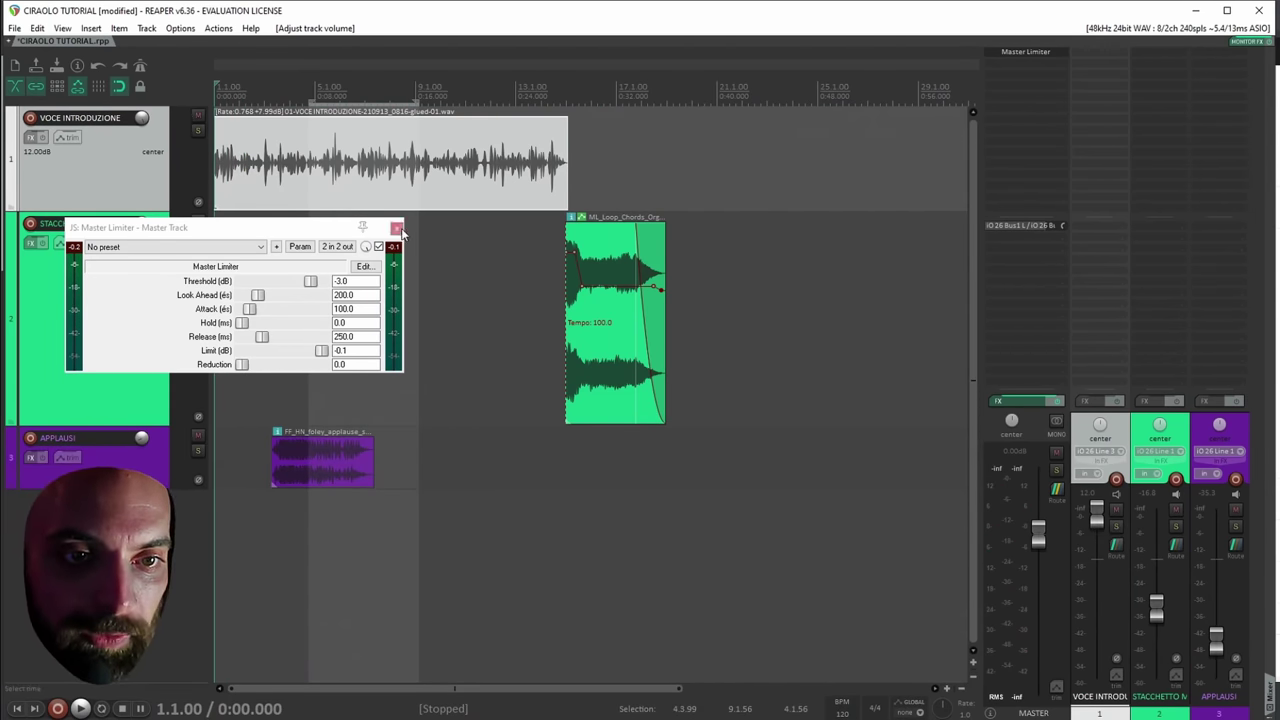
Remove the Master Limiter from the master track and play the boosted voice without it.
alt+click(1016, 52)
key(space)
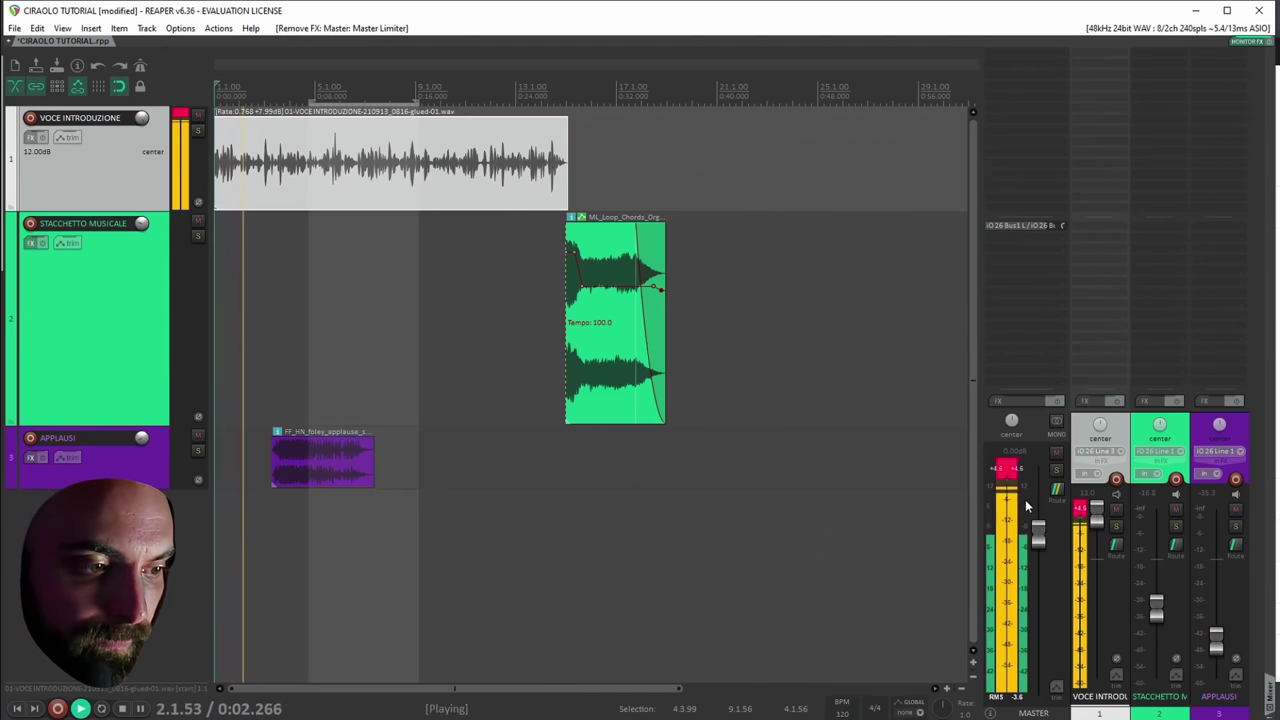
key(space)
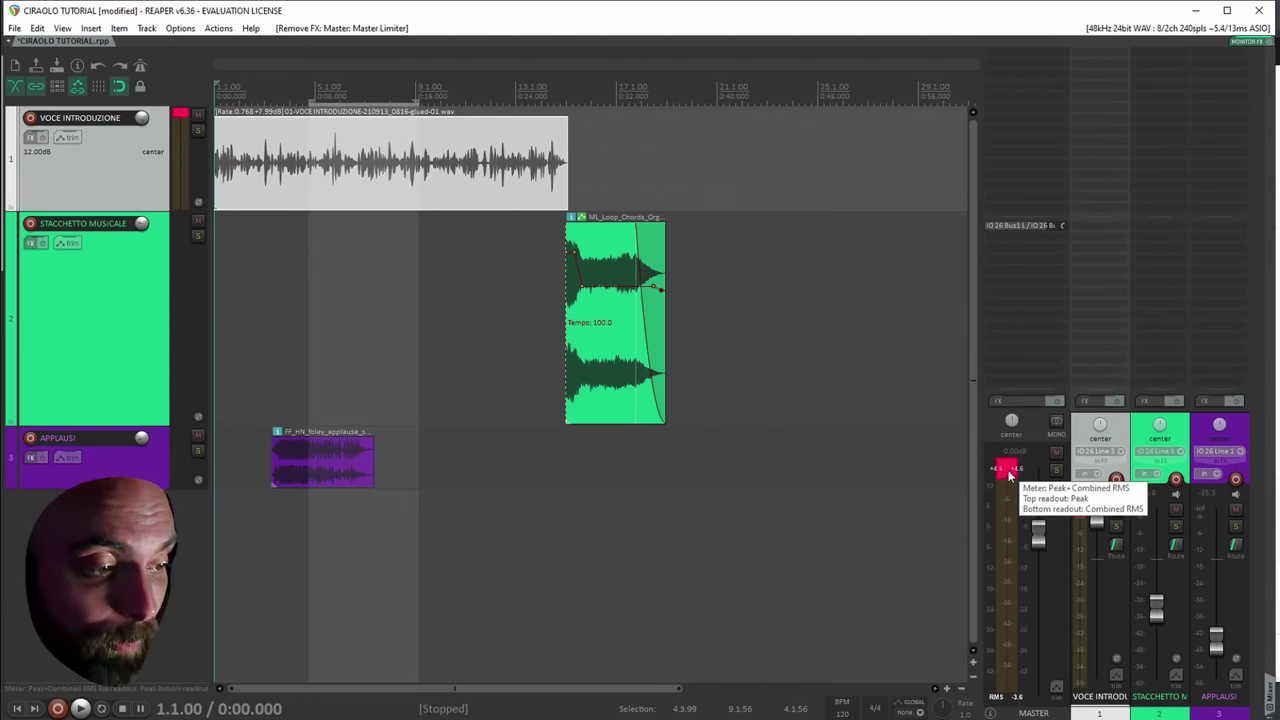
Add the JS Master Limiter back to the master track and play the boosted voice through it.
click(1000, 402)
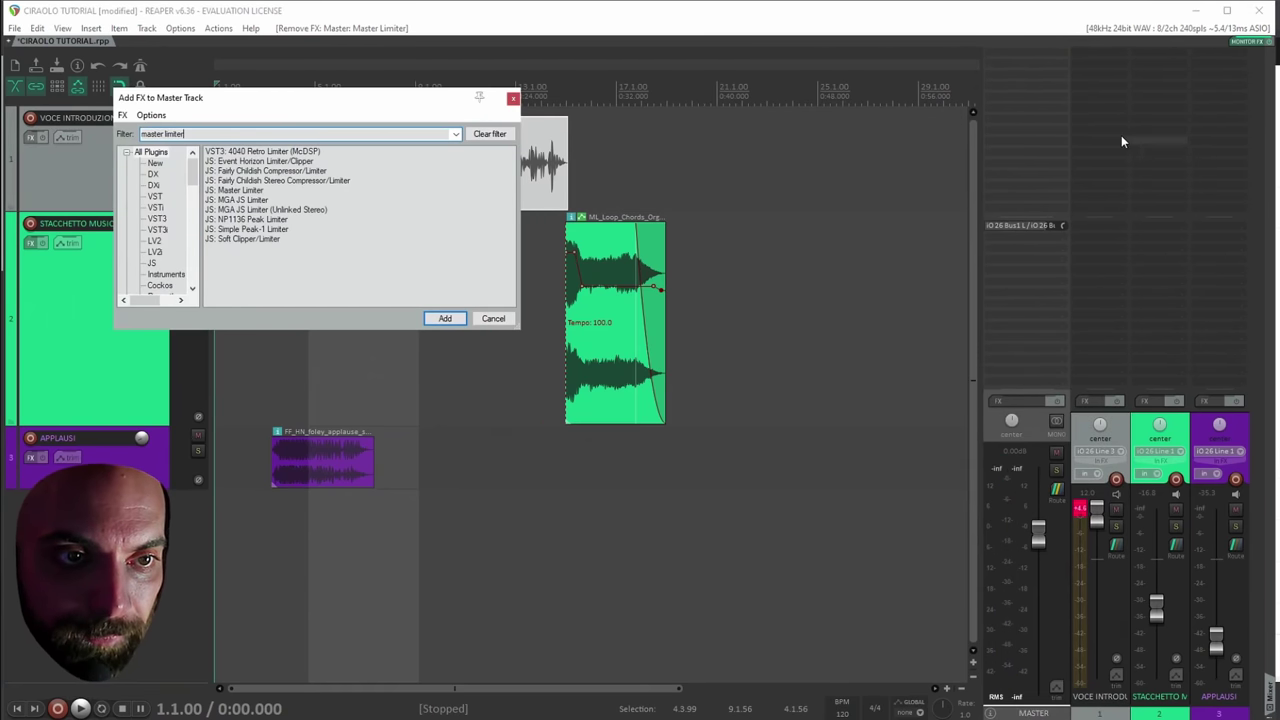
double_click(240, 155)
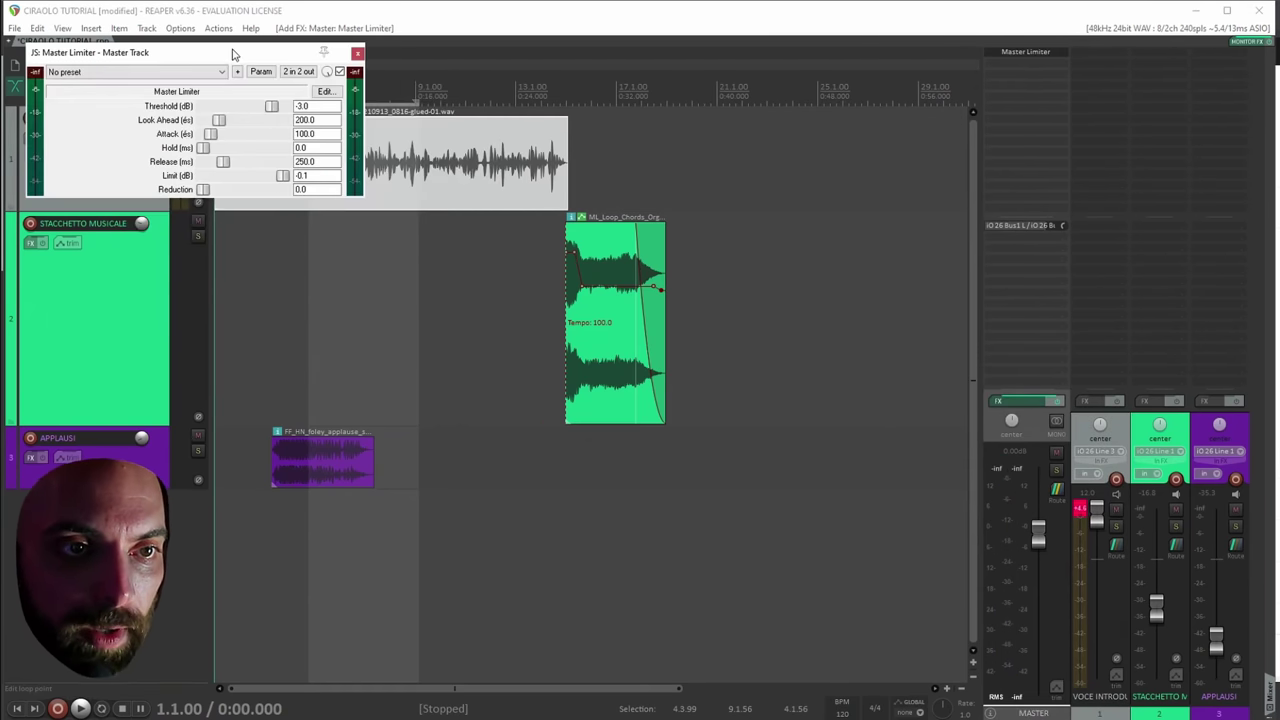
drag(232, 53, 282, 247)
key(space)
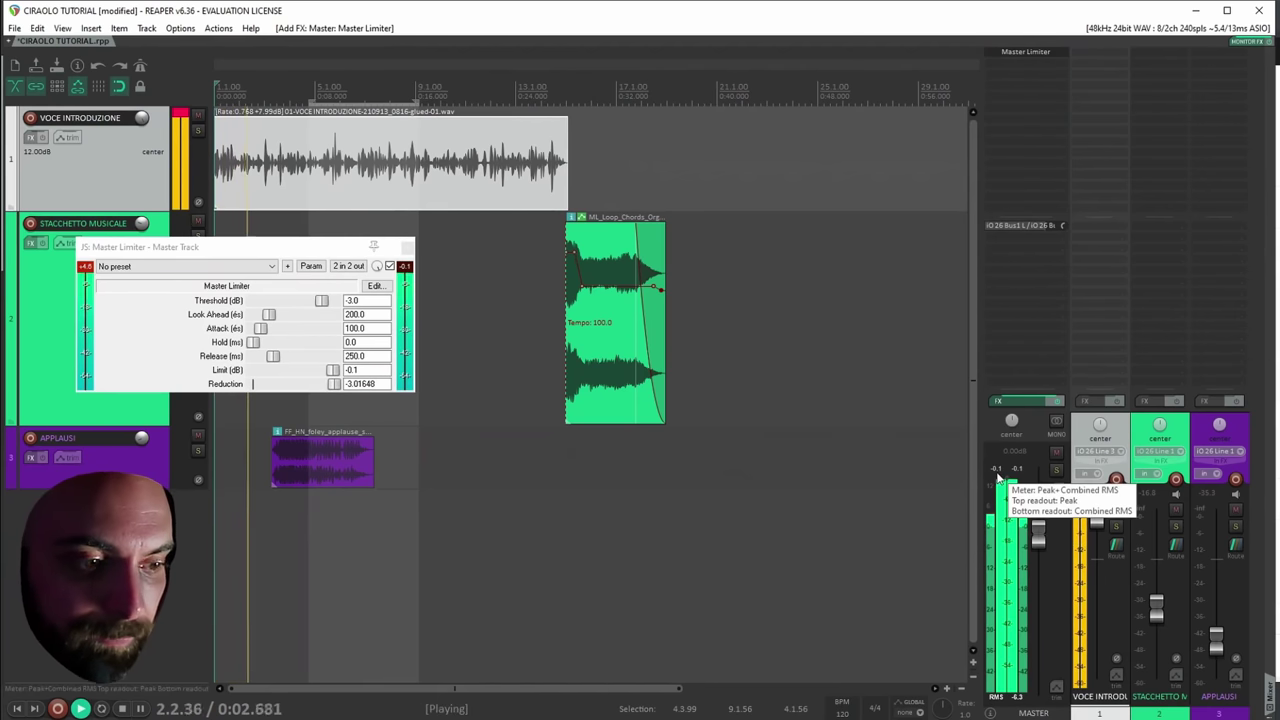
key(space)
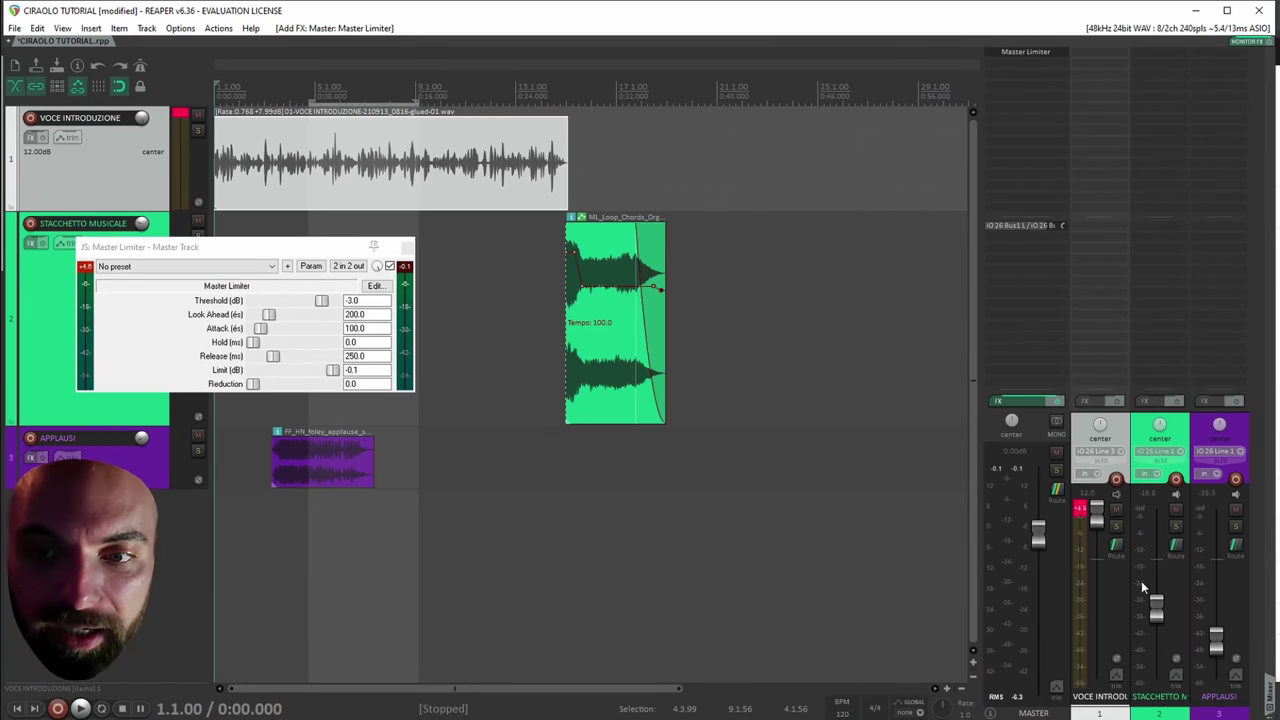
Return the voice track's volume to 0.00 dB, reset the voice item's gain boost and place the edit cursor at the start.
drag(1090, 510, 1091, 561)
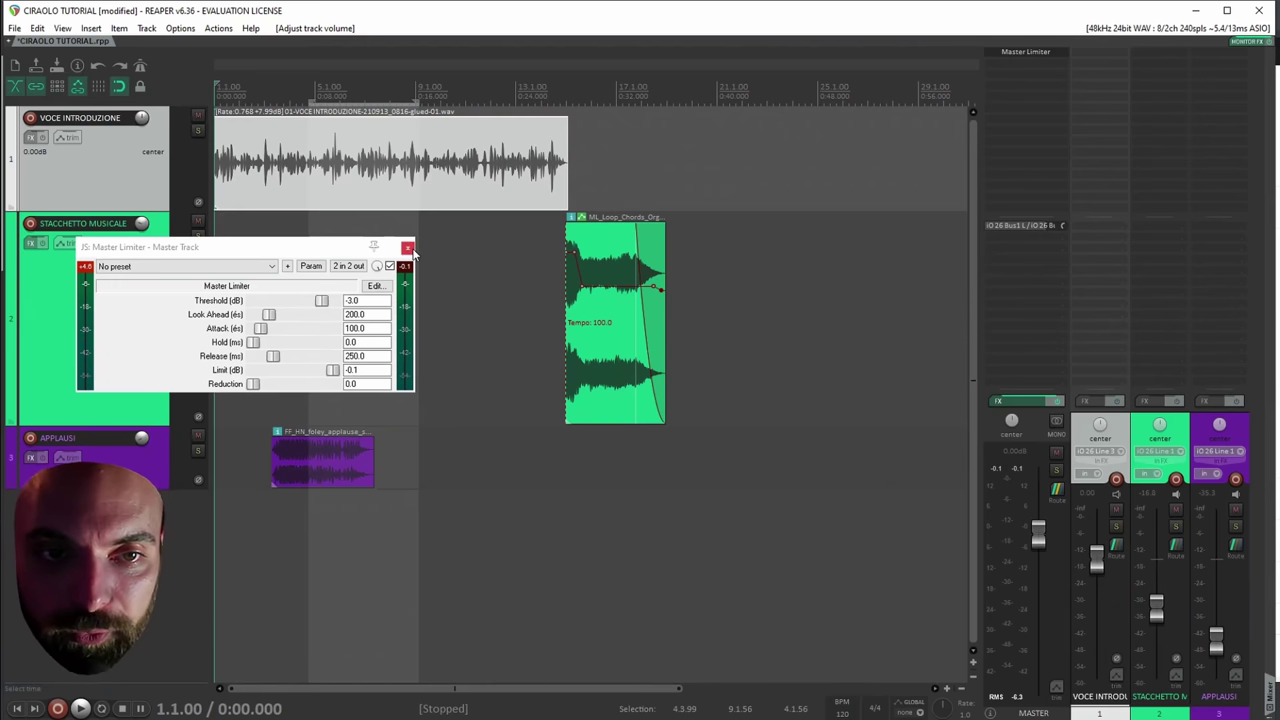
double_click(255, 160)
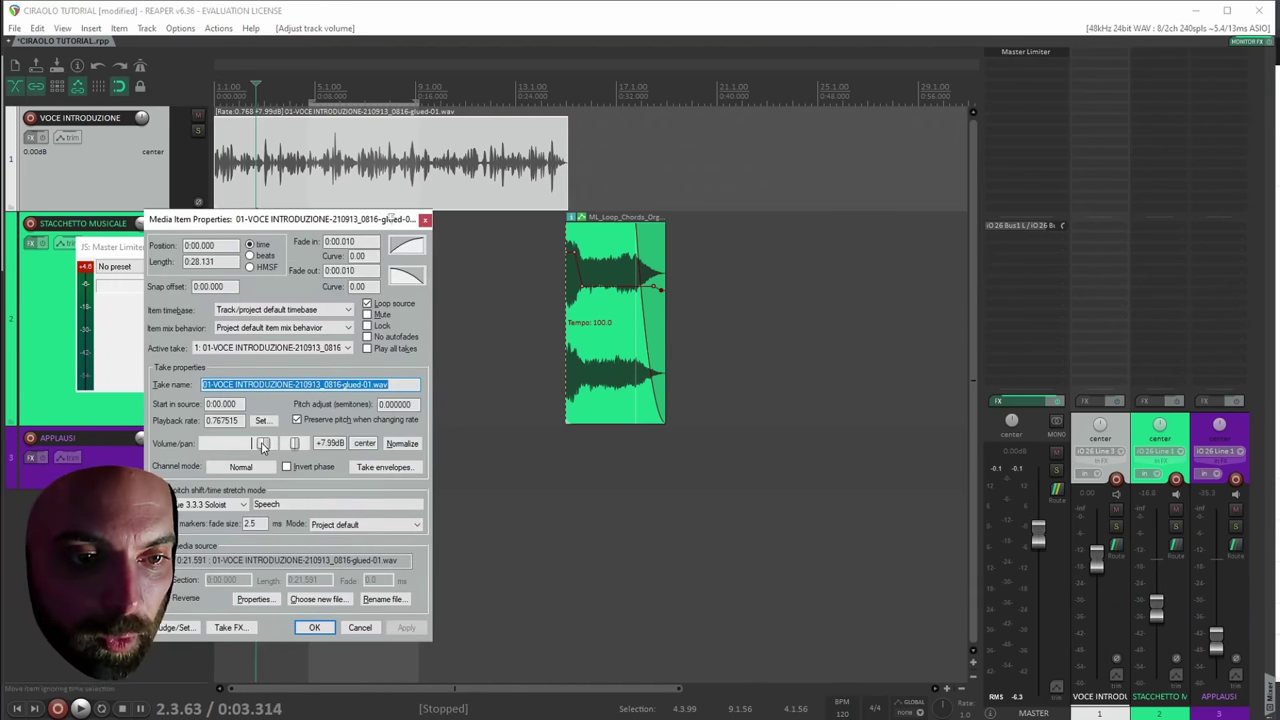
click(314, 627)
click(217, 160)
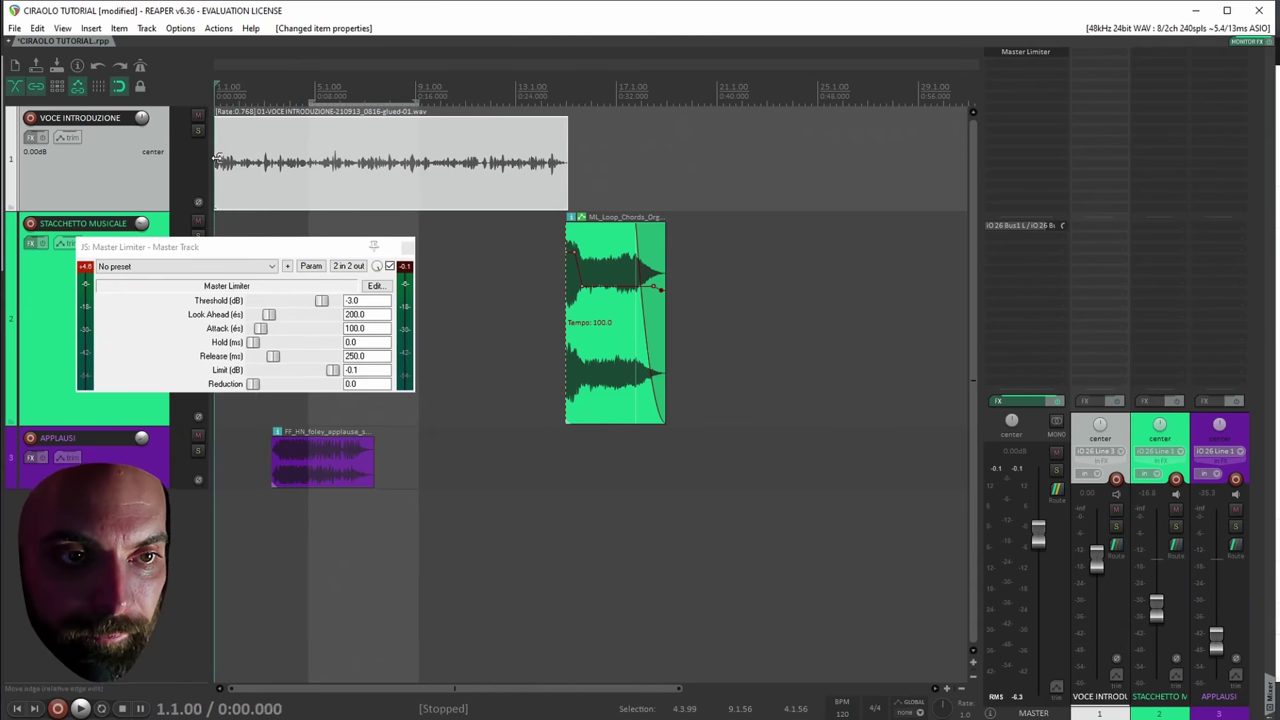
Close the limiter window and play the opening of the voice several times to check its level on the master meter.
key(space)
click(407, 246)
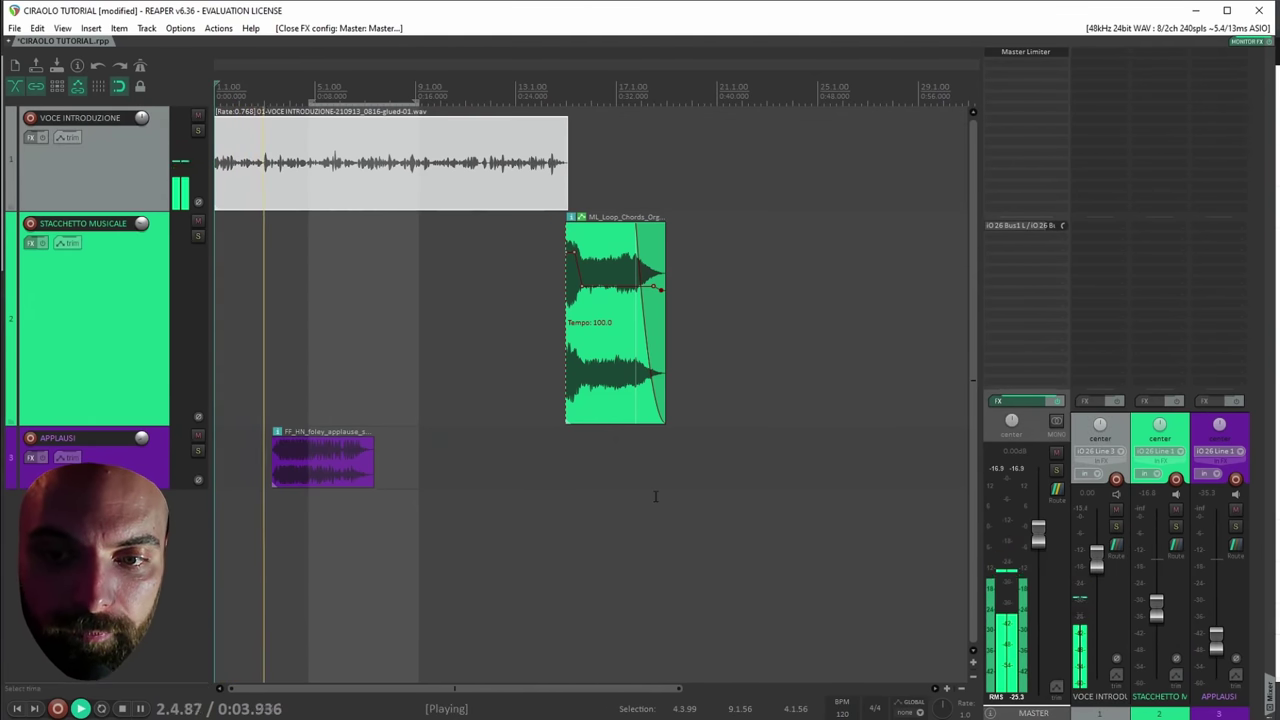
key(space)
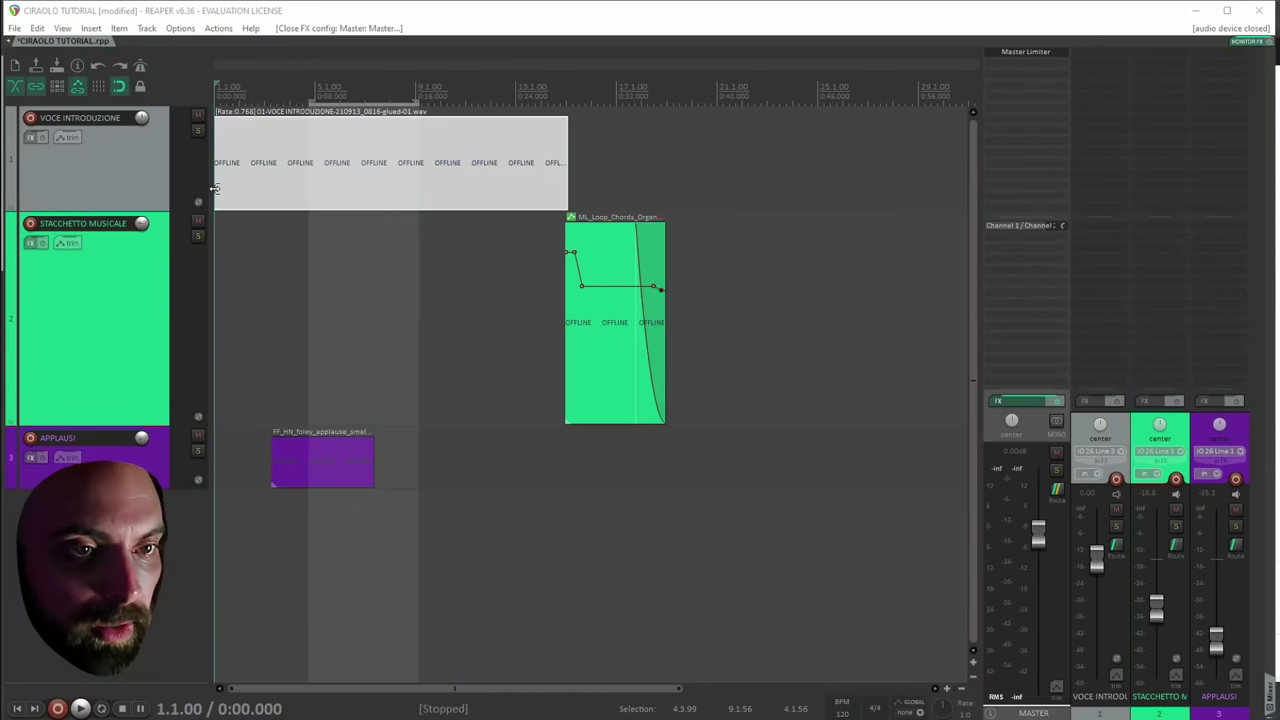
click(226, 188)
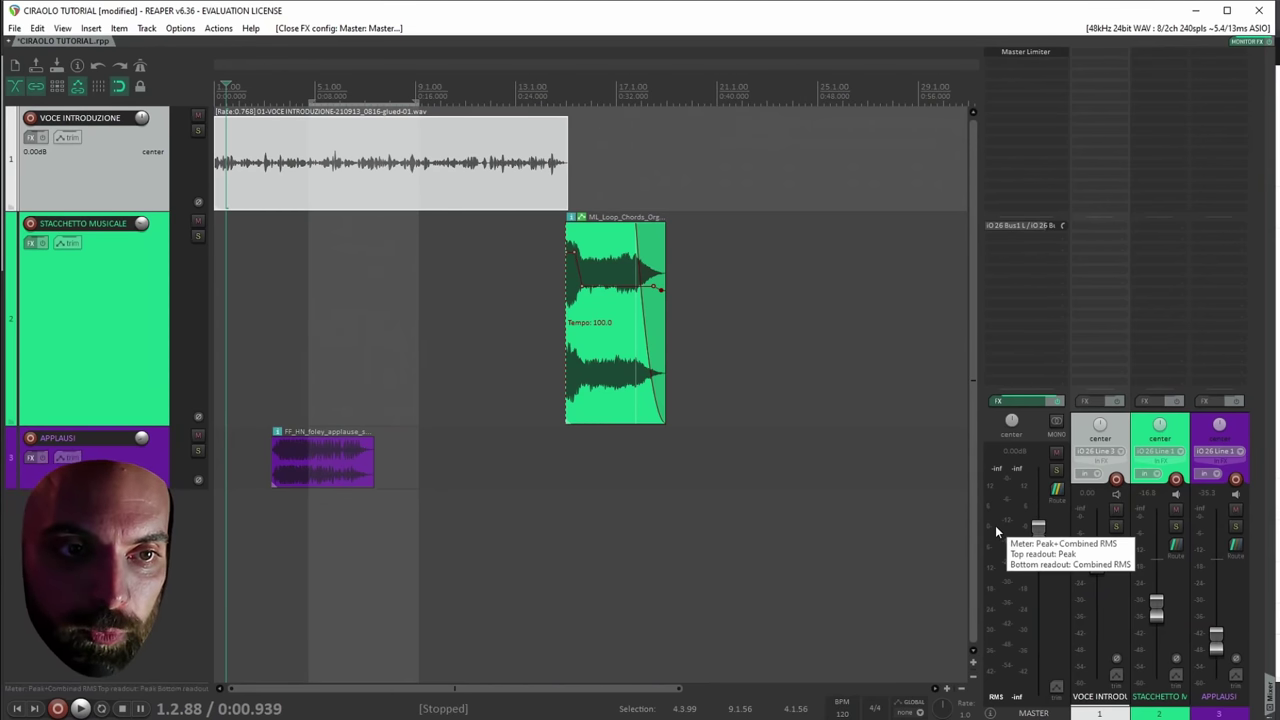
key(space)
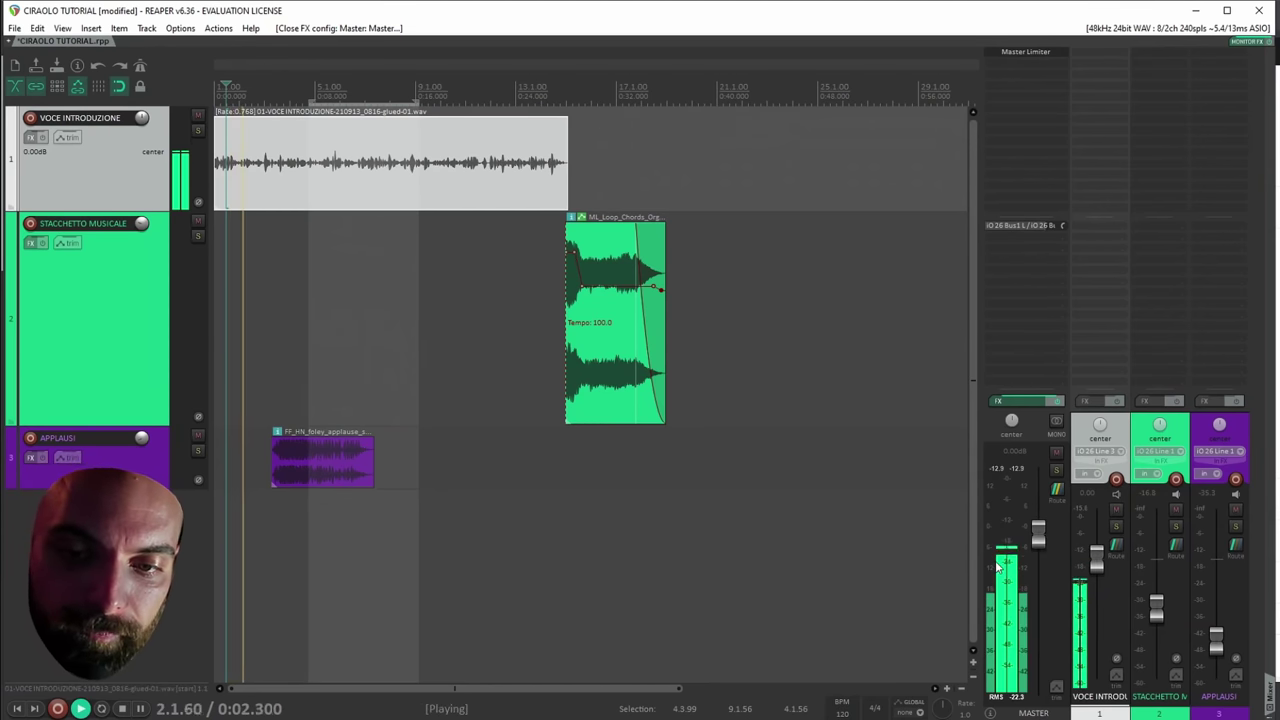
key(space)
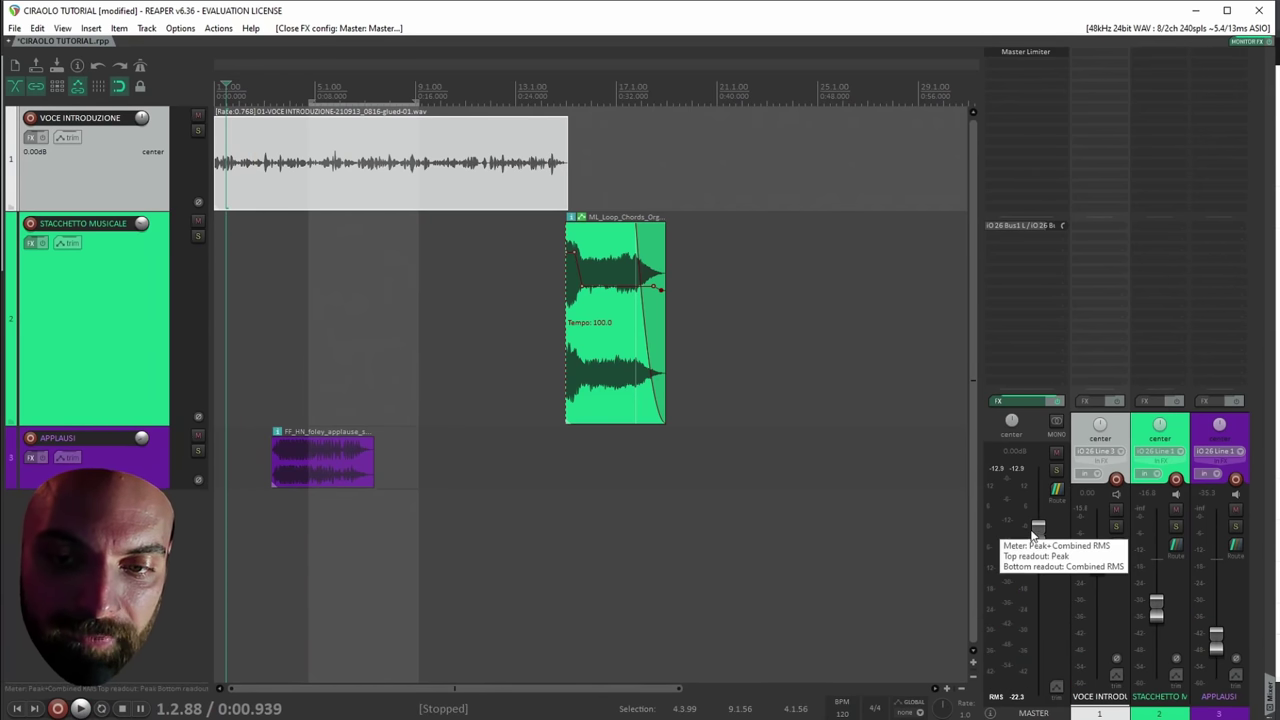
key(space)
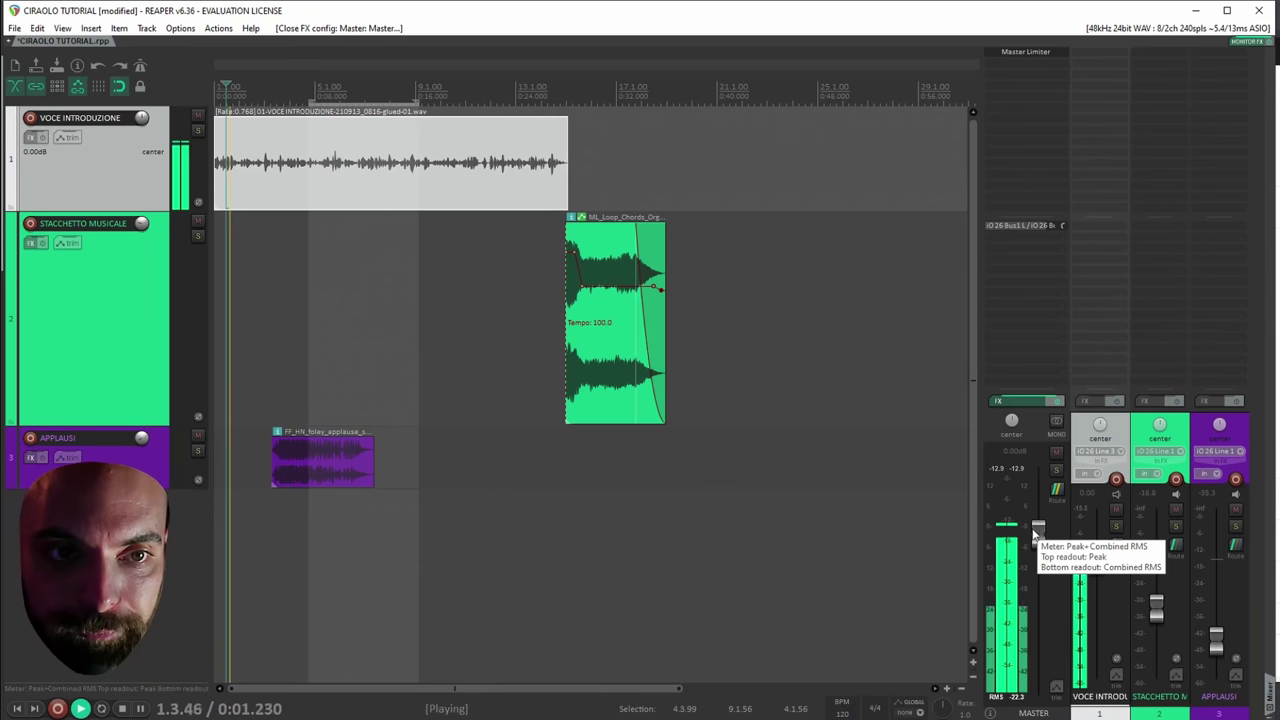
key(space)
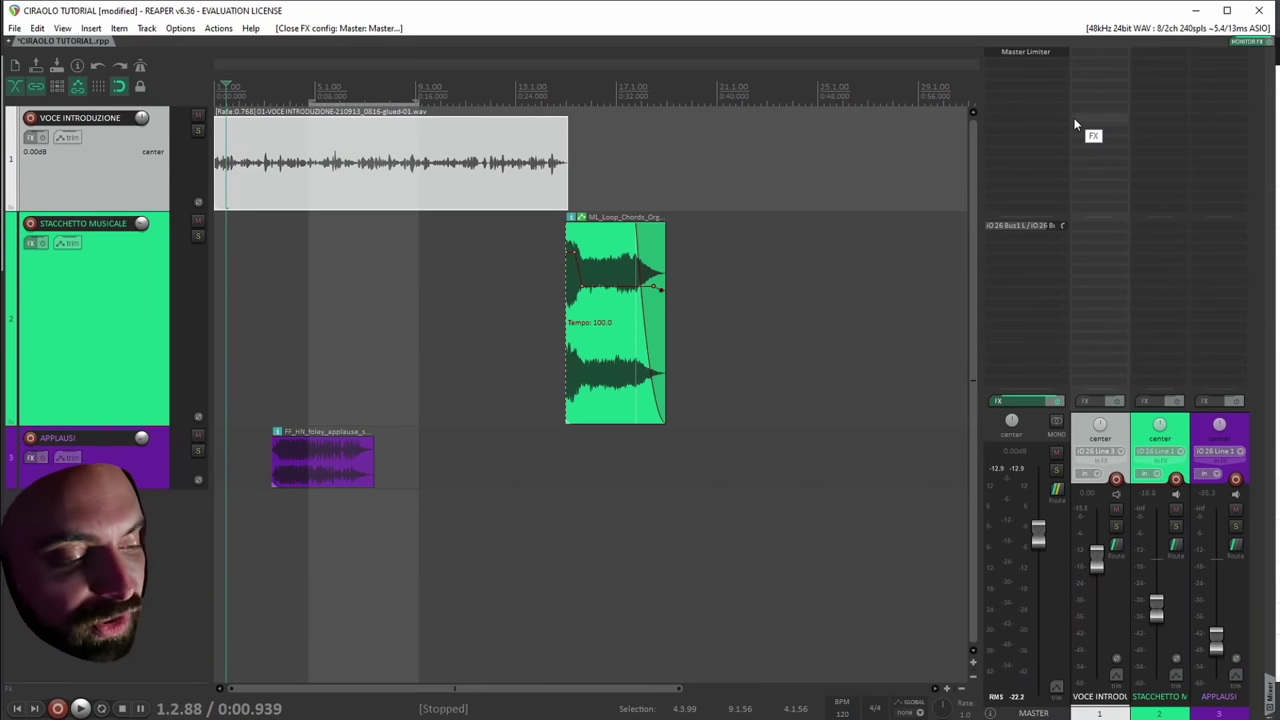
Add ReaEQ and ReaComp to the VOCE INTRODUZIONE track.
click(1091, 60)
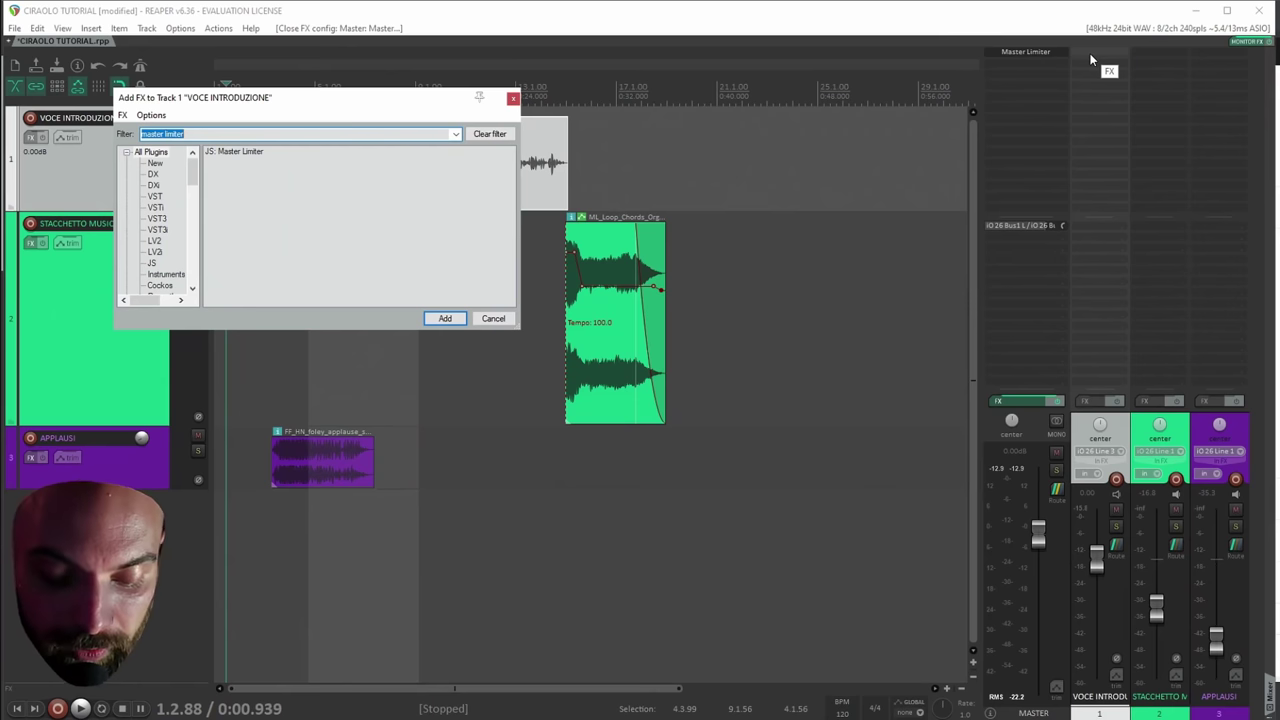
text(rea)
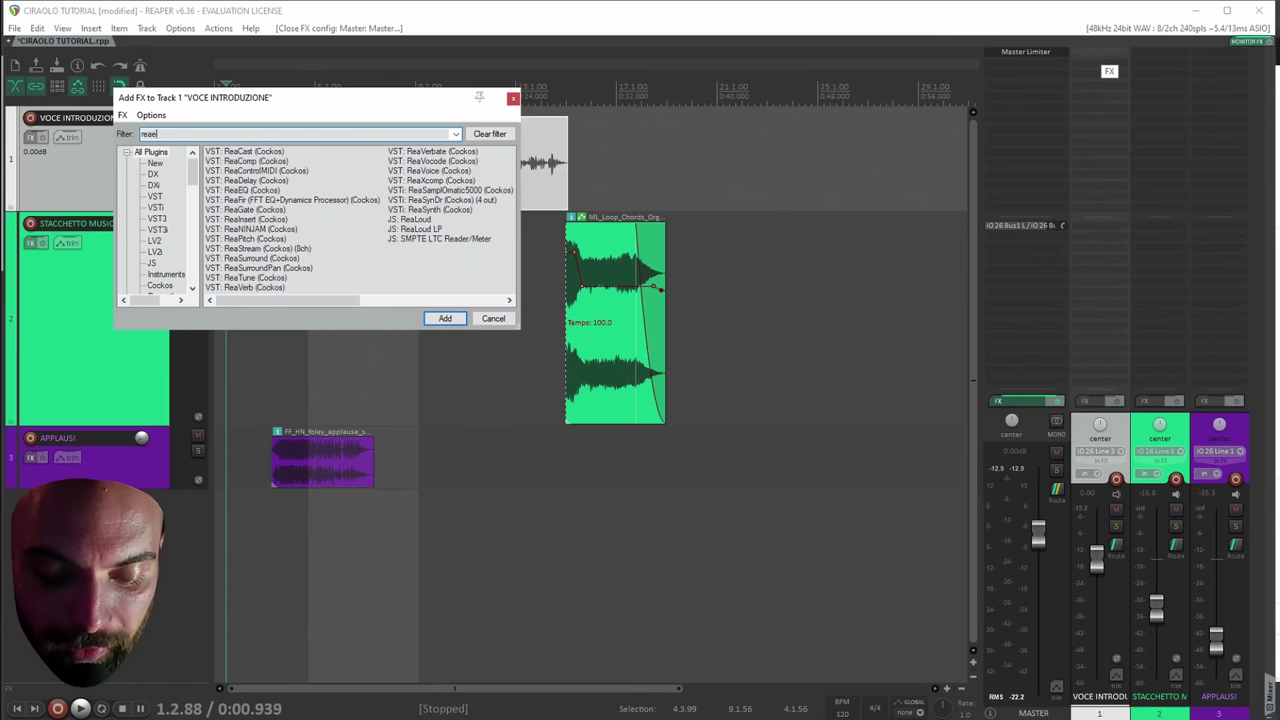
text(eq)
double_click(240, 153)
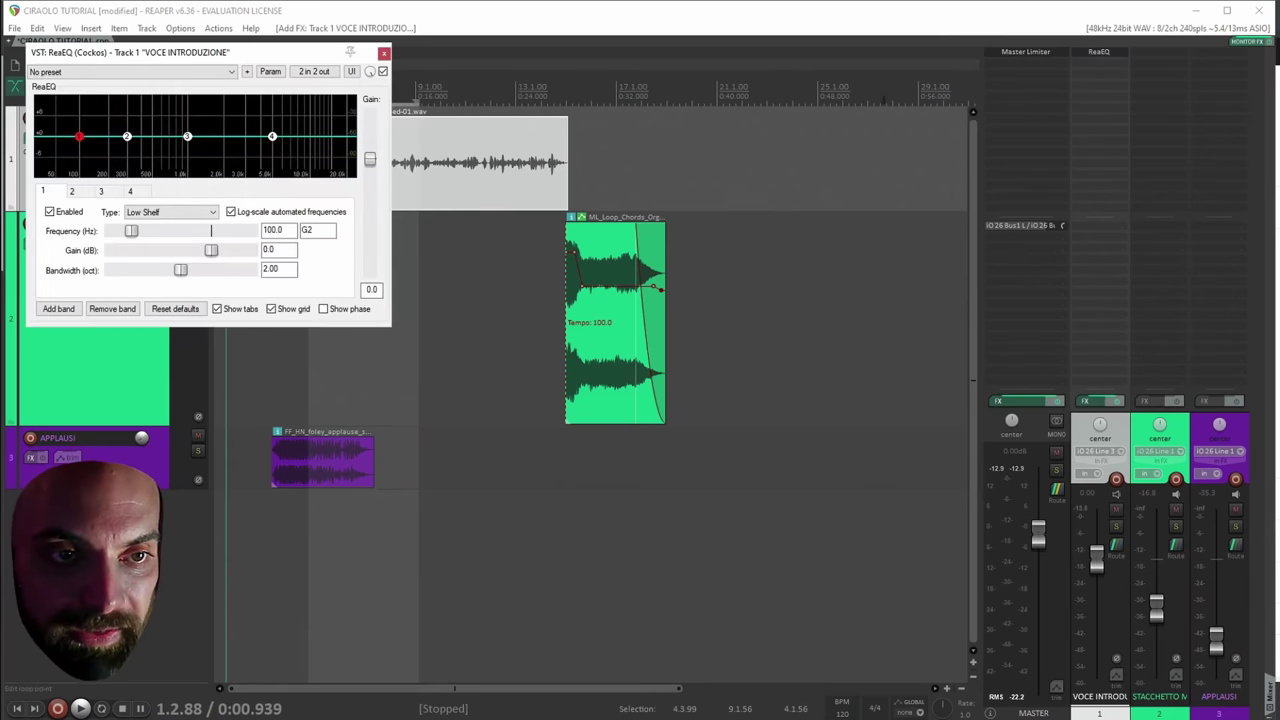
double_click(1101, 66)
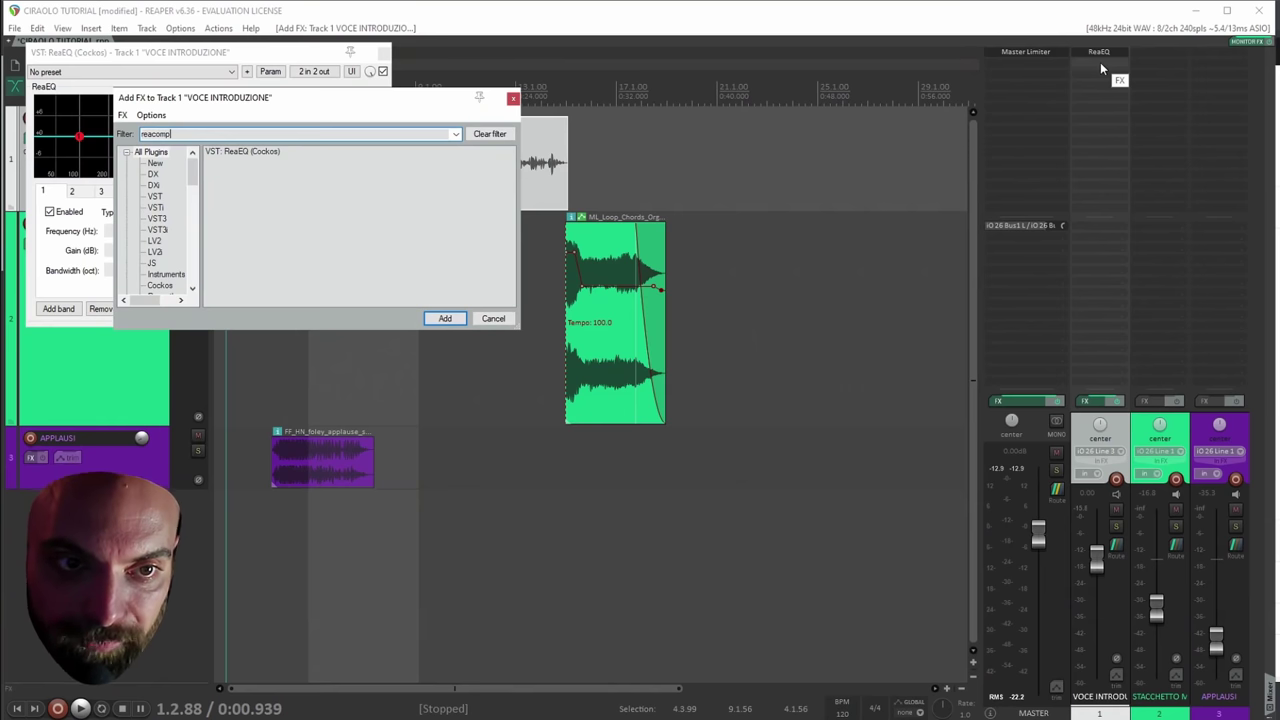
double_click(240, 153)
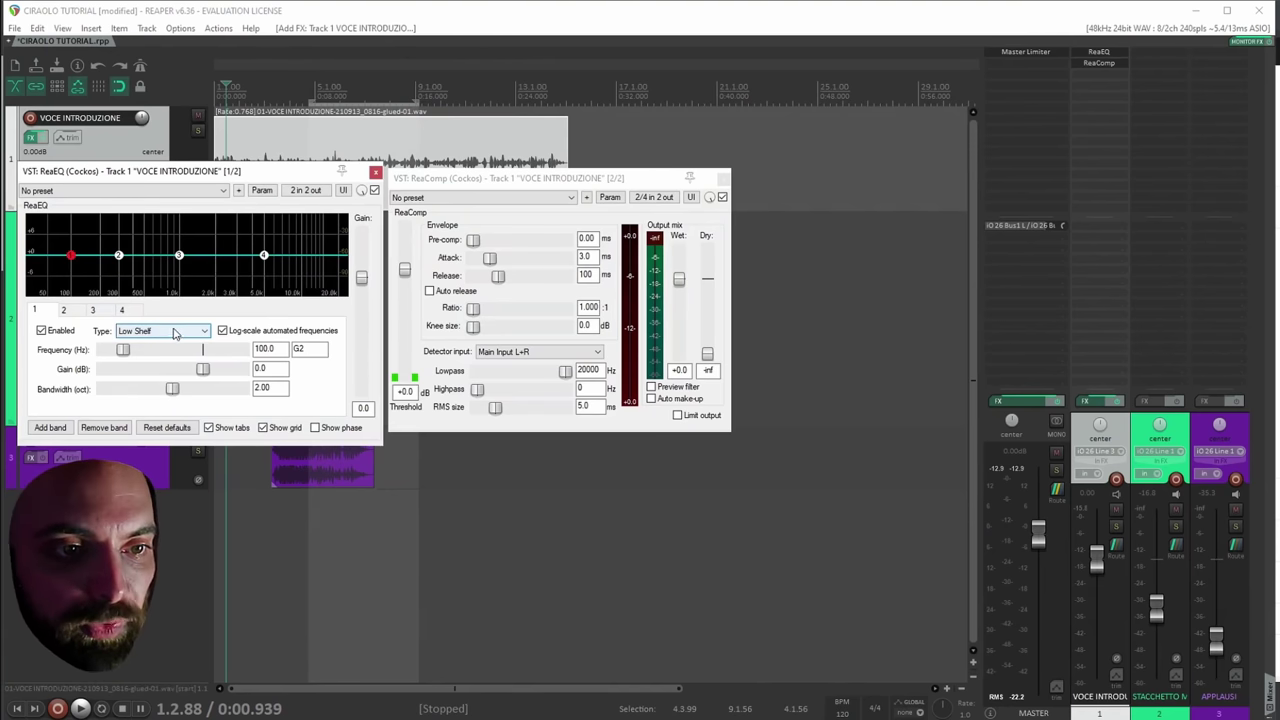
Boost ReaEQ's high shelf 0.8 dB at 5475.8 Hz and low shelf 0.6 dB at 111.9 Hz, and set ReaComp's threshold to -0.5 dB.
drag(178, 256, 270, 260)
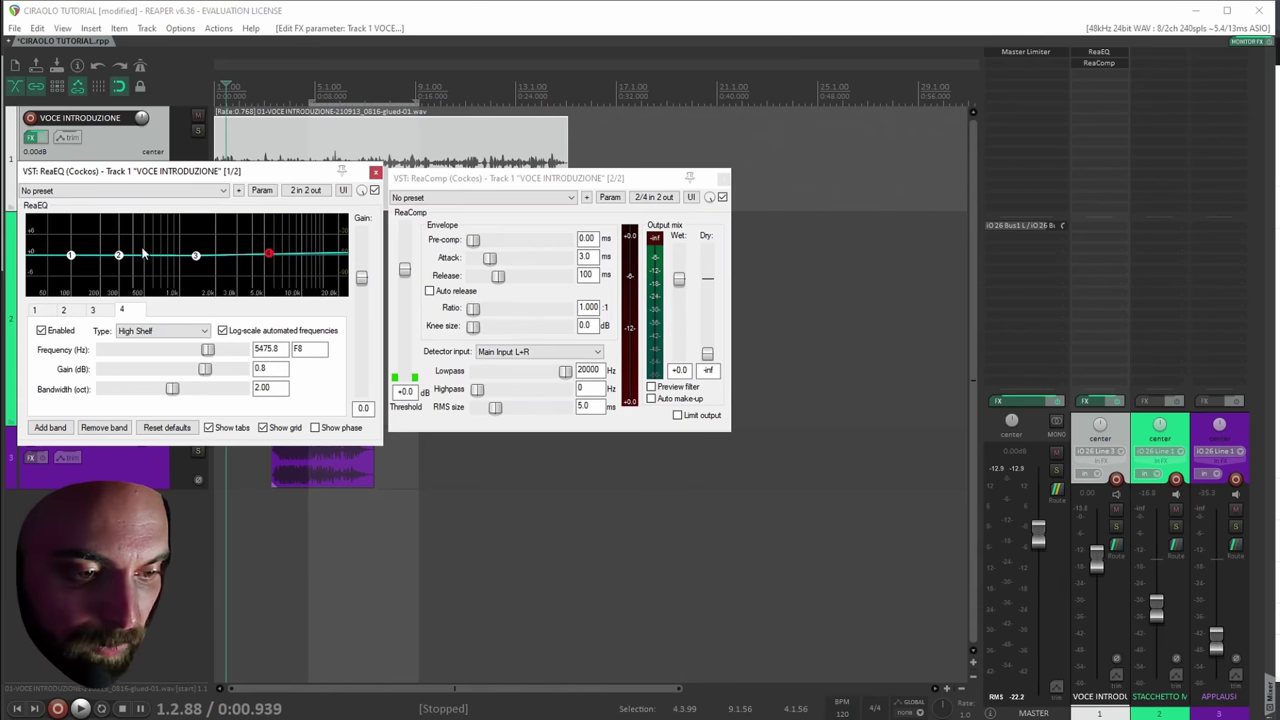
mouse_move(68, 258)
mouse_down()
mouse_move(190, 255)
mouse_move(76, 255)
mouse_up()
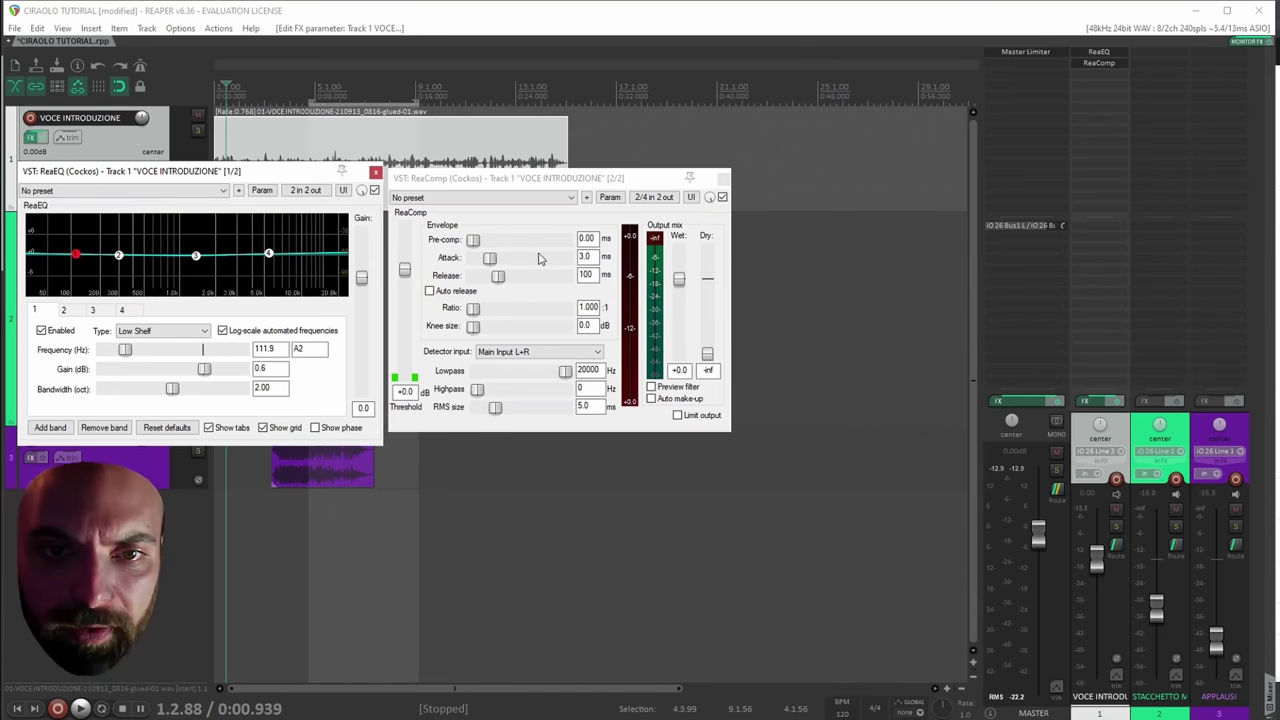
drag(535, 181, 535, 176)
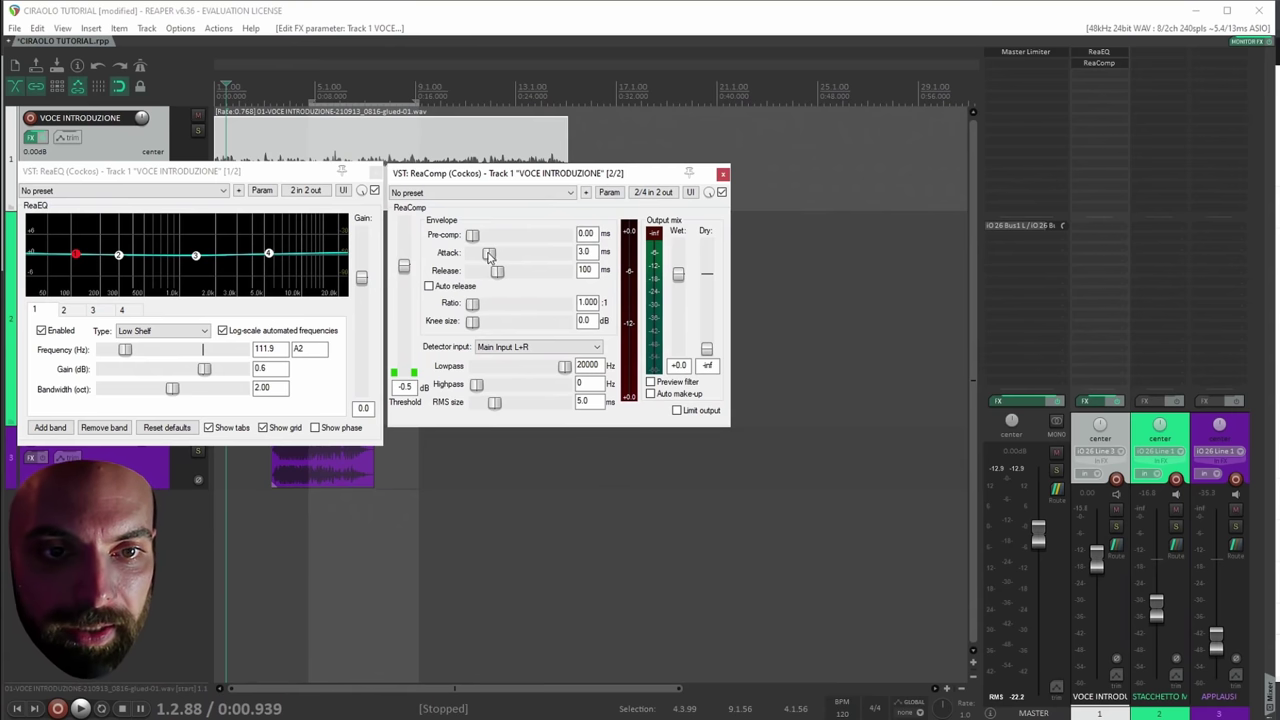
Change ReaEQ's band 1 to a High Pass at 69.9 Hz and play the voice from its start to check the result.
click(245, 133)
click(219, 125)
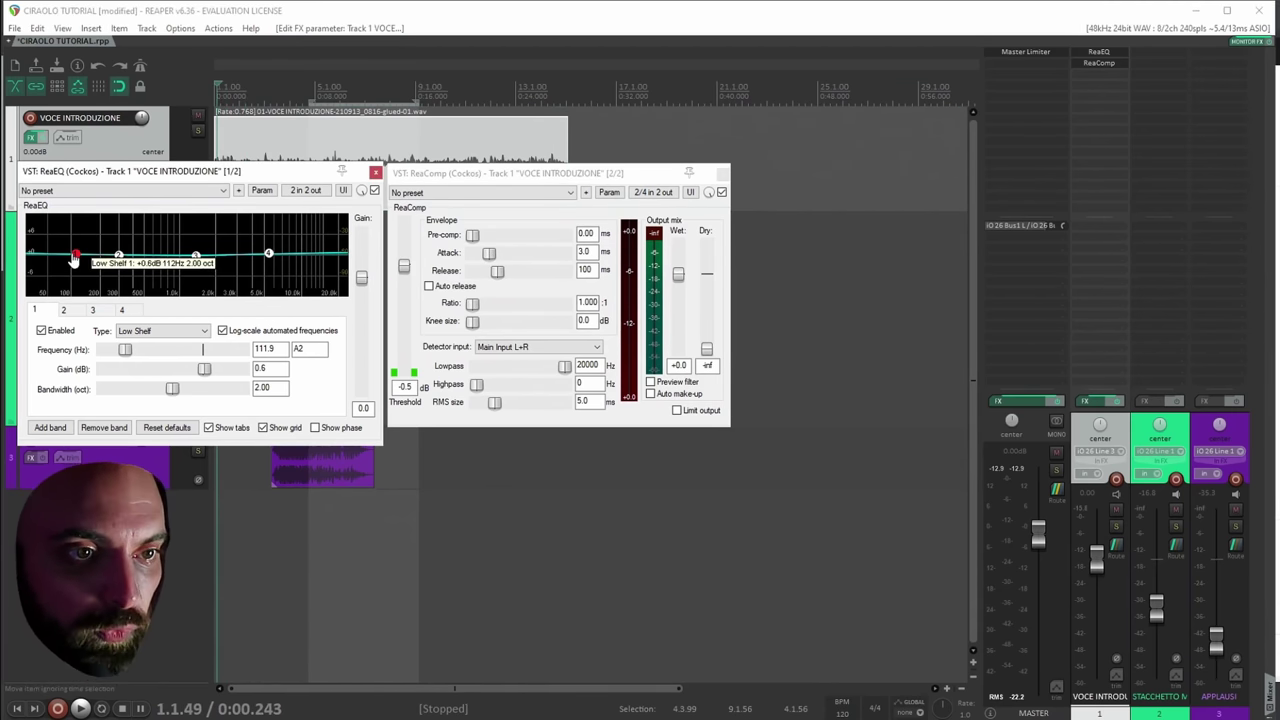
click(160, 330)
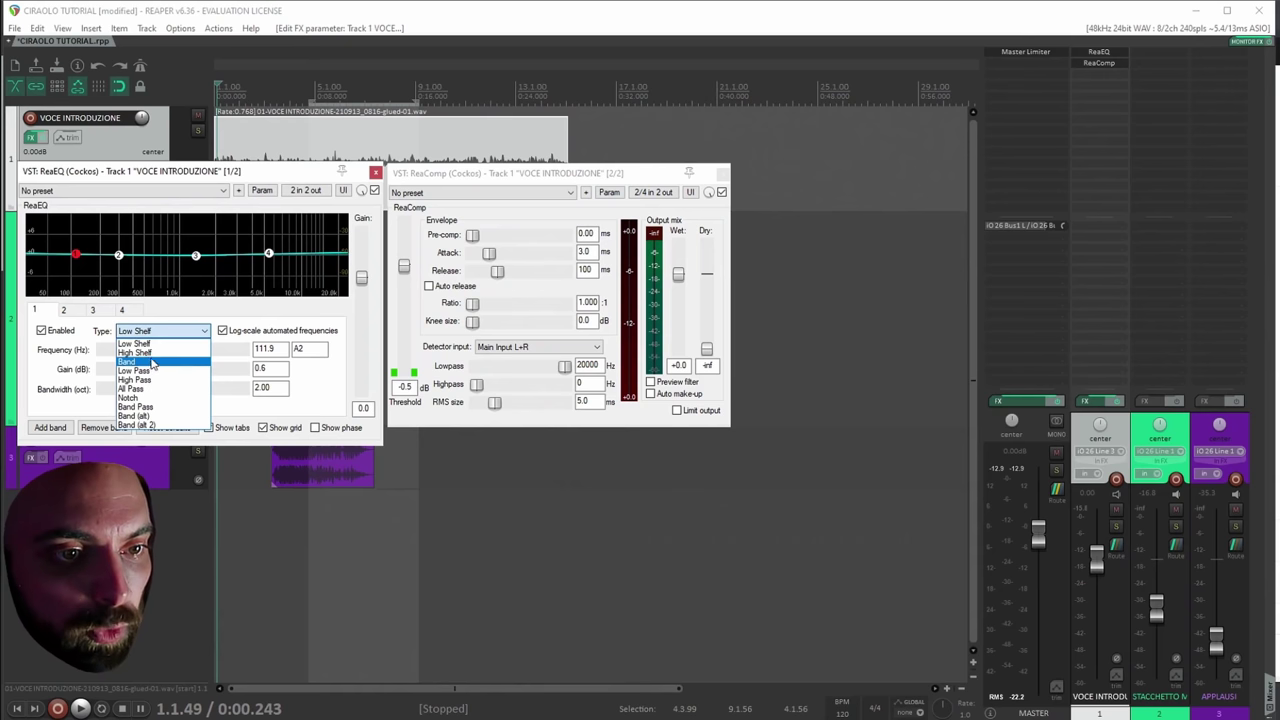
click(154, 380)
mouse_move(80, 279)
mouse_down()
mouse_move(65, 268)
mouse_move(62, 284)
mouse_up()
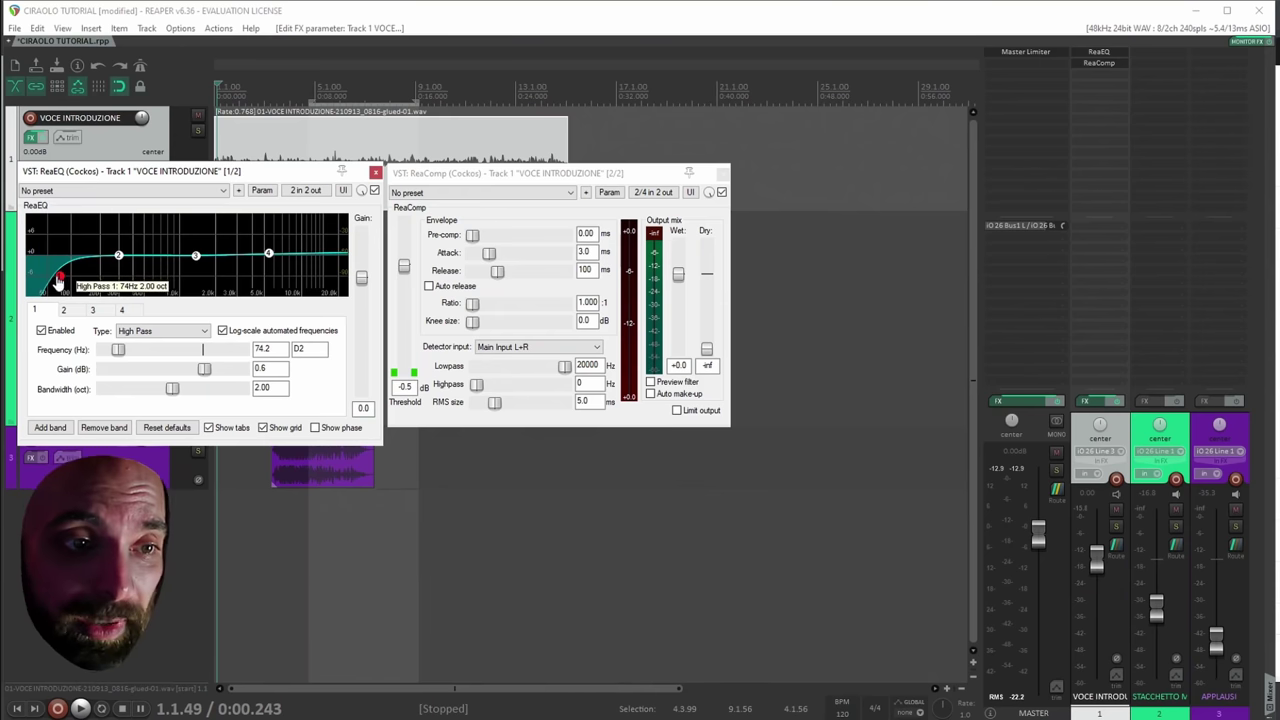
key(space)
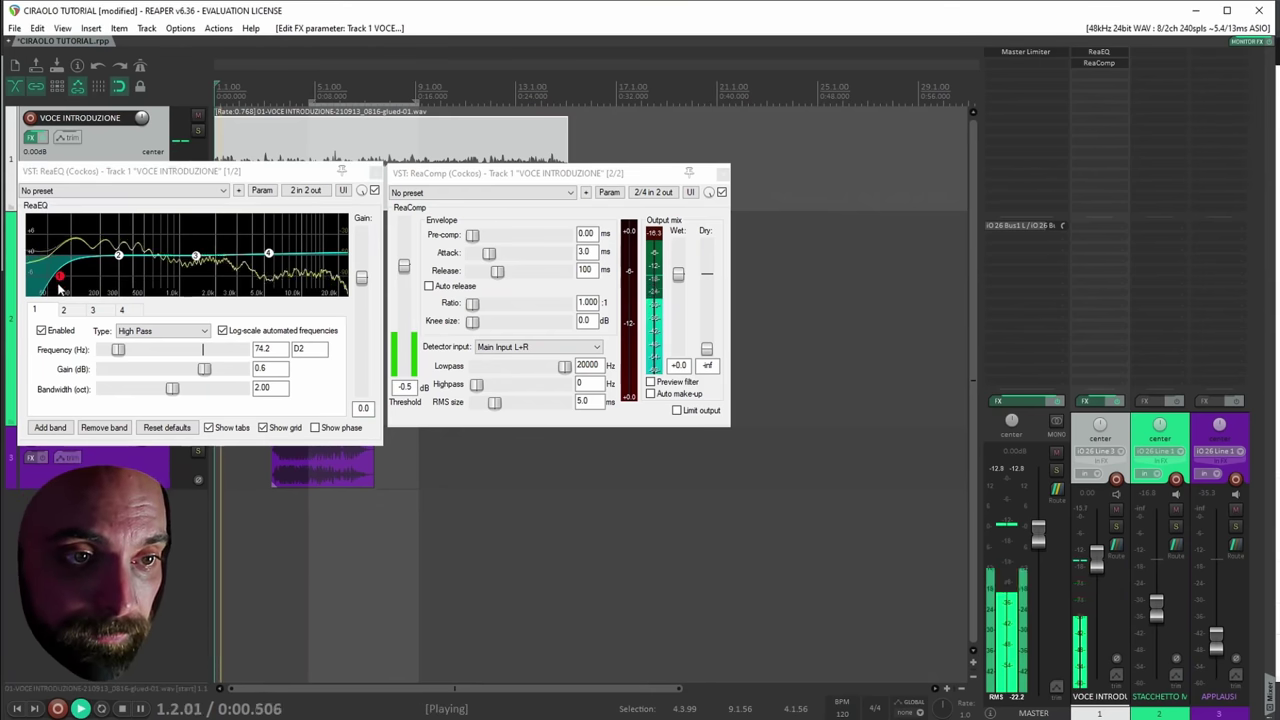
drag(58, 277, 59, 280)
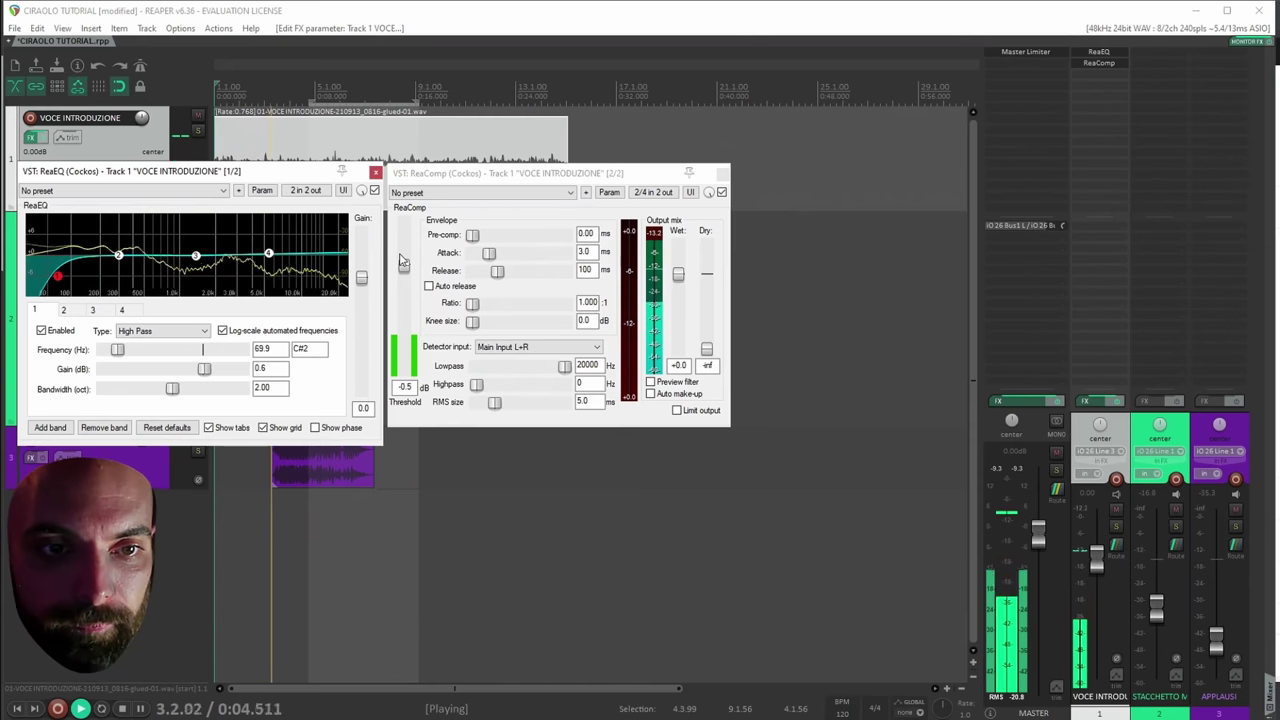
key(space)
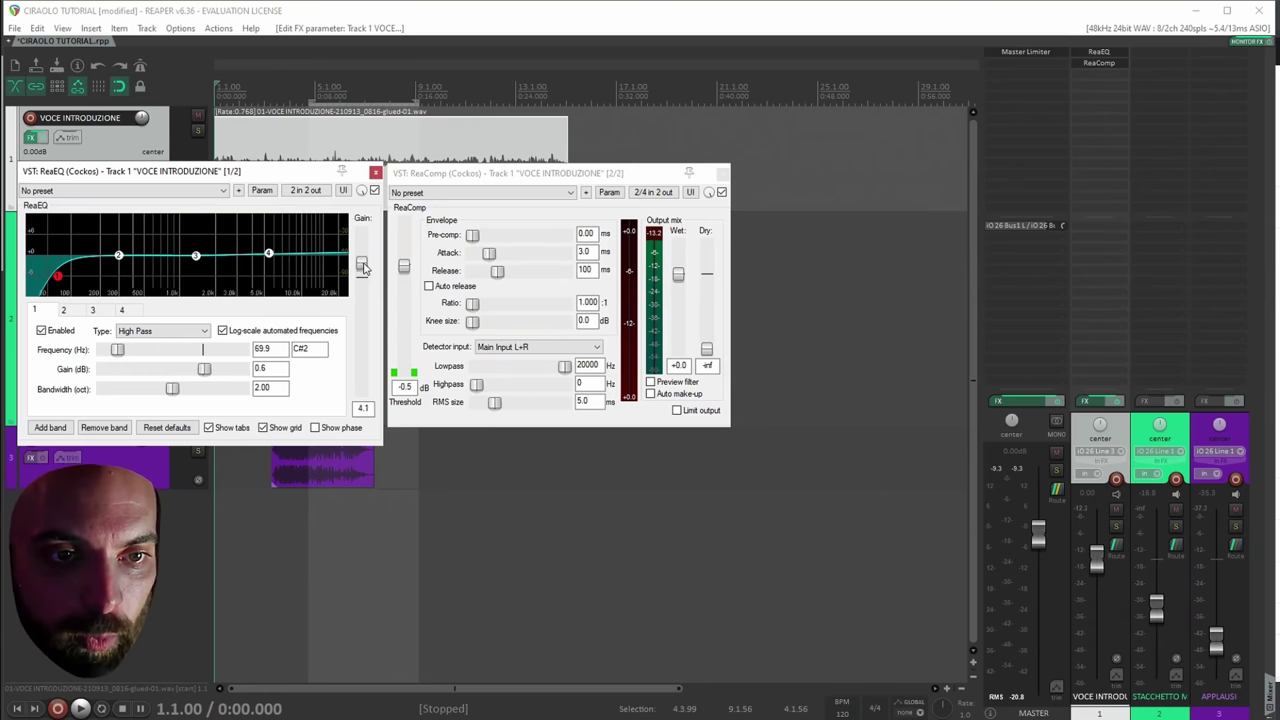
Raise ReaEQ's overall gain to 12.0 dB while the voice plays, stop playback and return the edit cursor to the start.
key(space)
drag(363, 259, 361, 237)
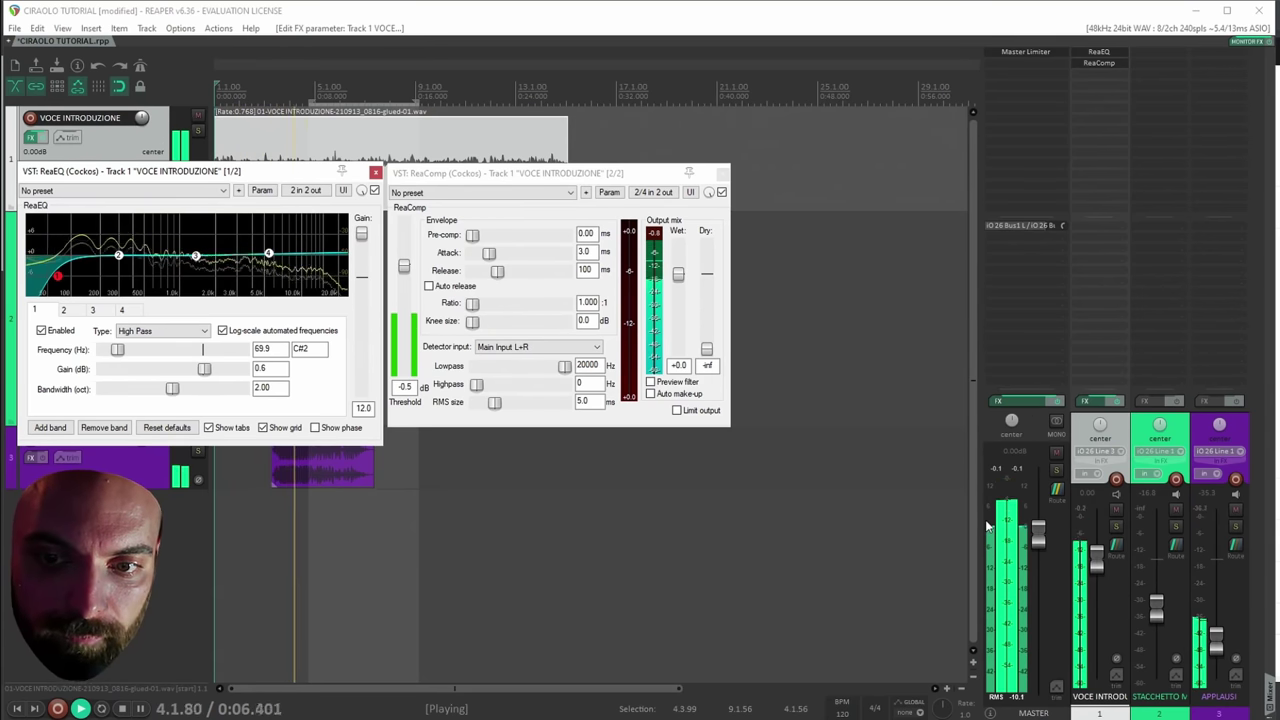
key(space)
click(214, 133)
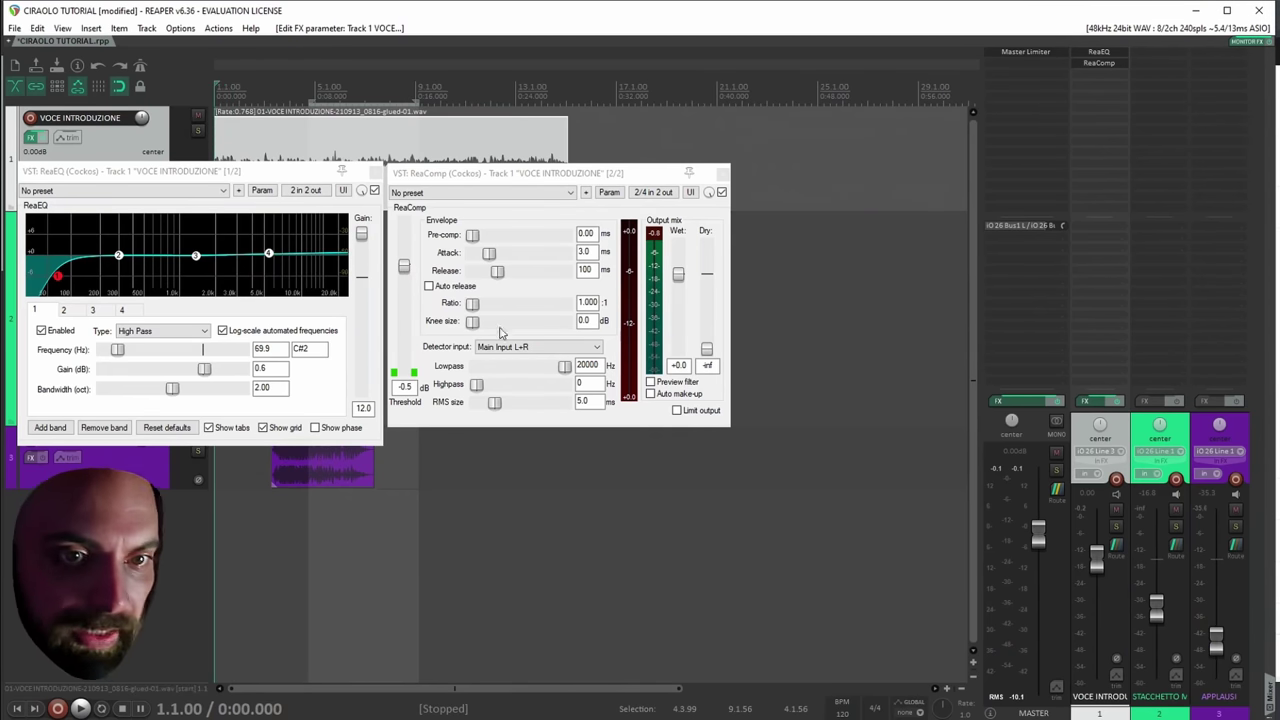
Set ReaComp's ratio to 4:1 and its detector input to Feedback (pre-fader).
click(586, 303)
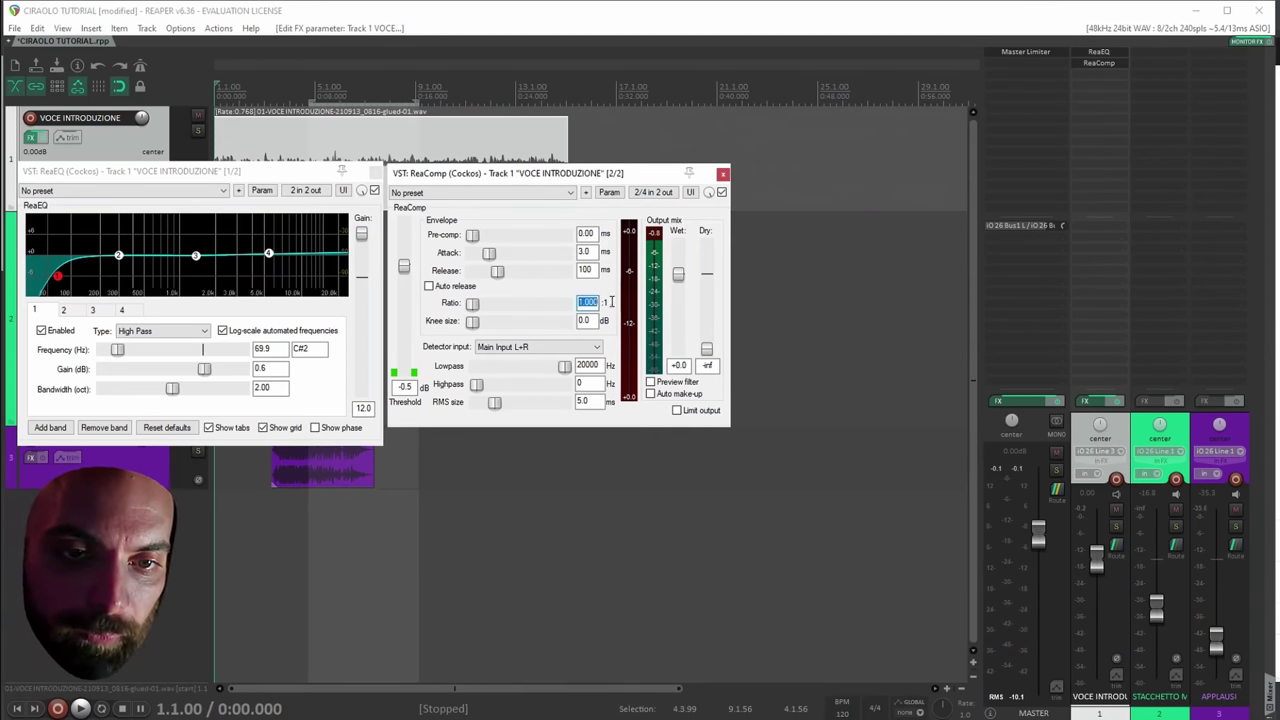
click(538, 346)
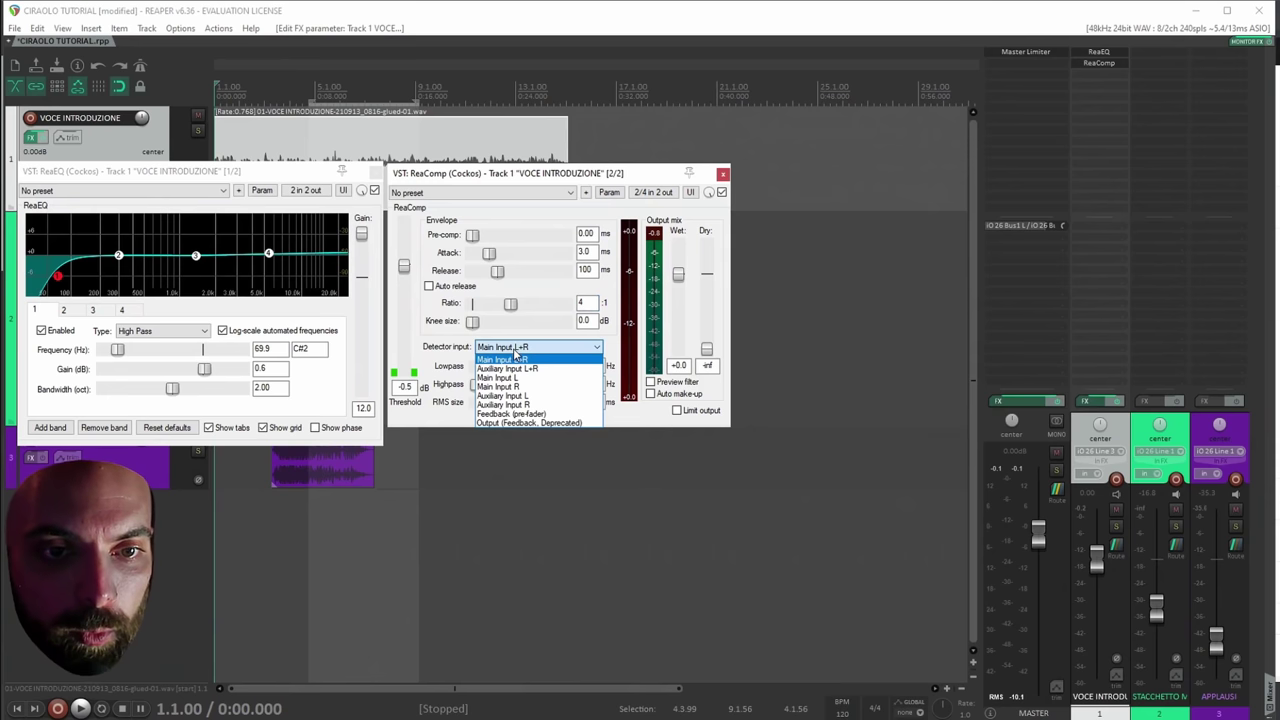
click(510, 413)
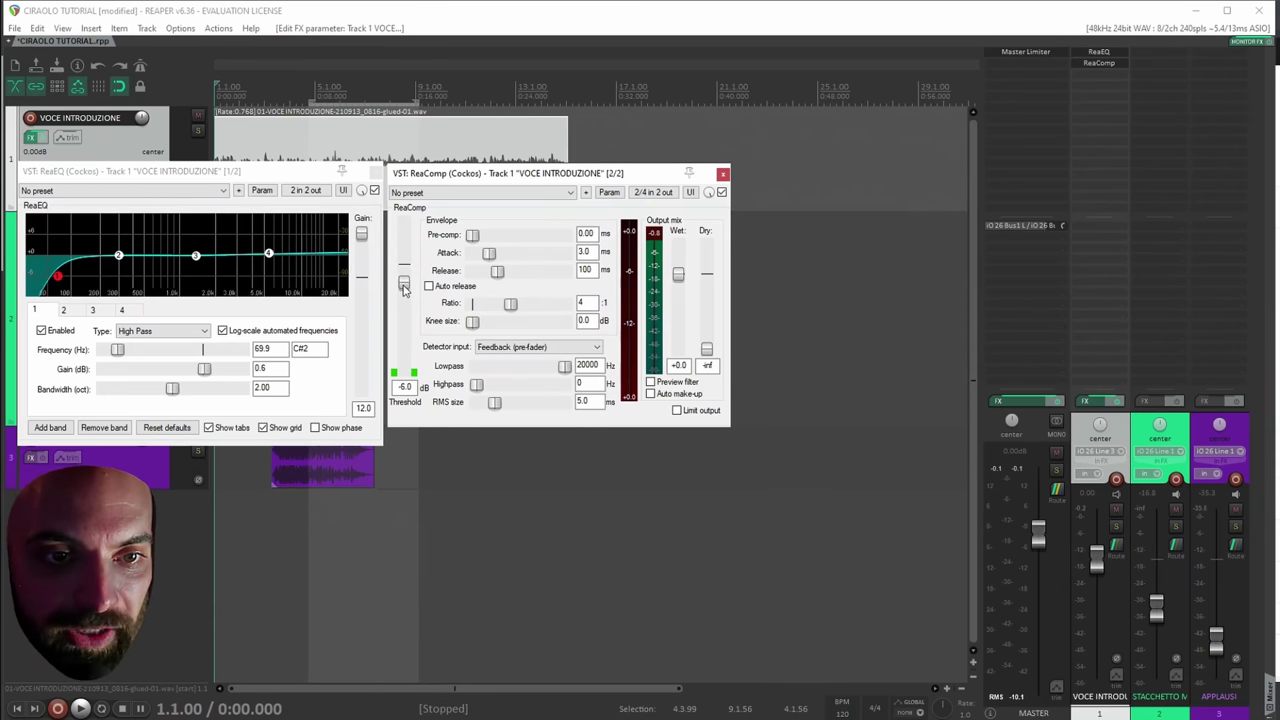
While the voice plays, set ReaComp's threshold to -32.4 dB, attack to 138 ms and release to 63 ms.
key(space)
drag(404, 285, 403, 339)
mouse_move(488, 253)
mouse_down()
mouse_move(533, 262)
mouse_move(493, 272)
mouse_up()
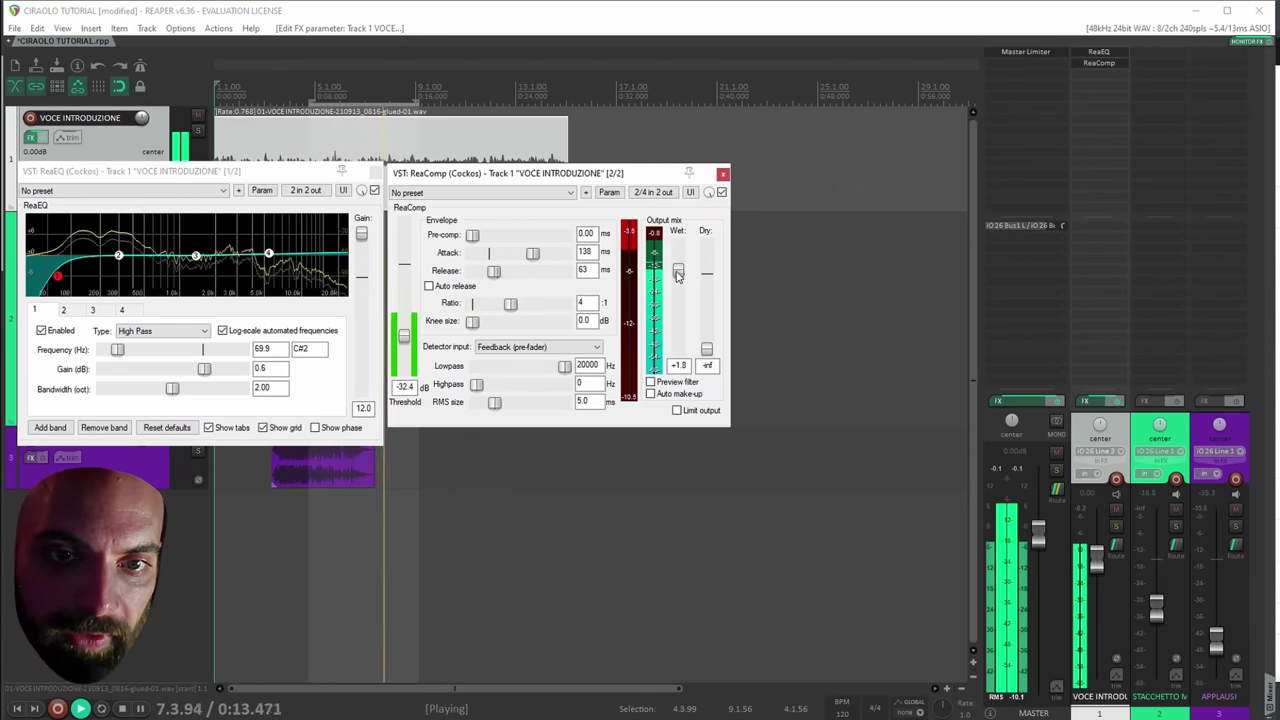
Raise ReaComp's wet output to +6.1 dB during playback and place the edit cursor within the first half of the voice item.
key(space)
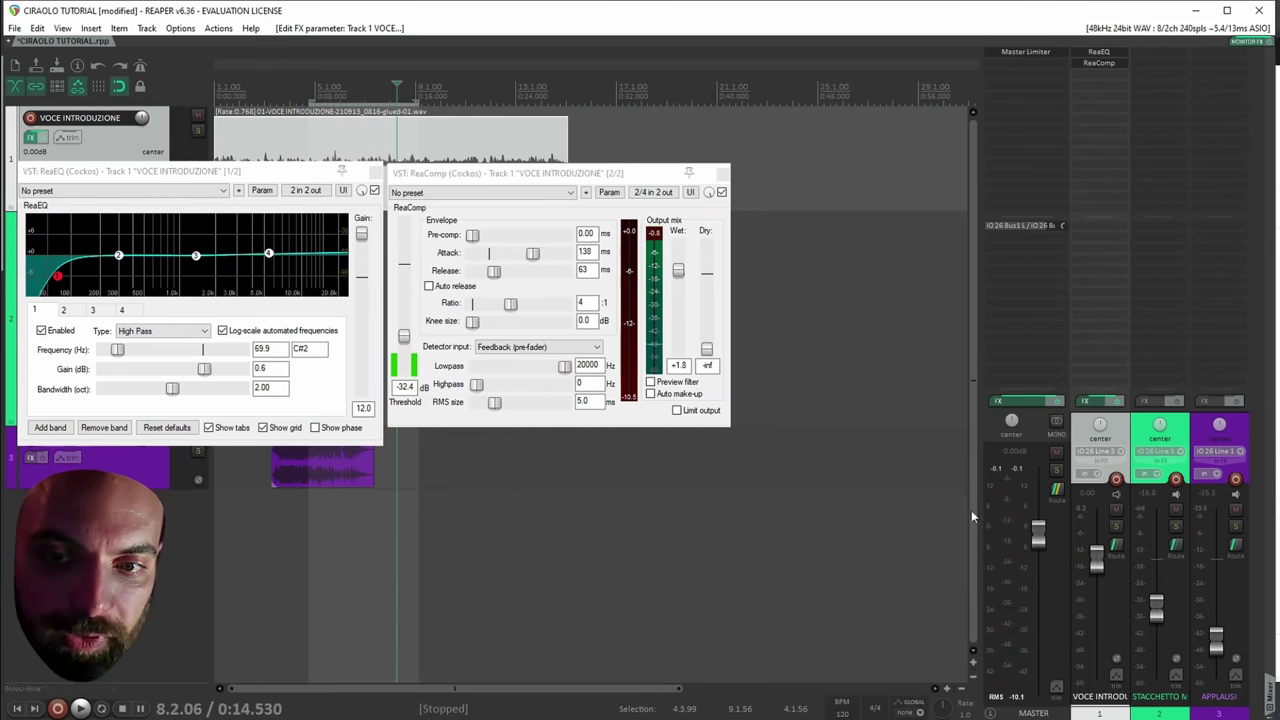
key(space)
drag(675, 276, 680, 265)
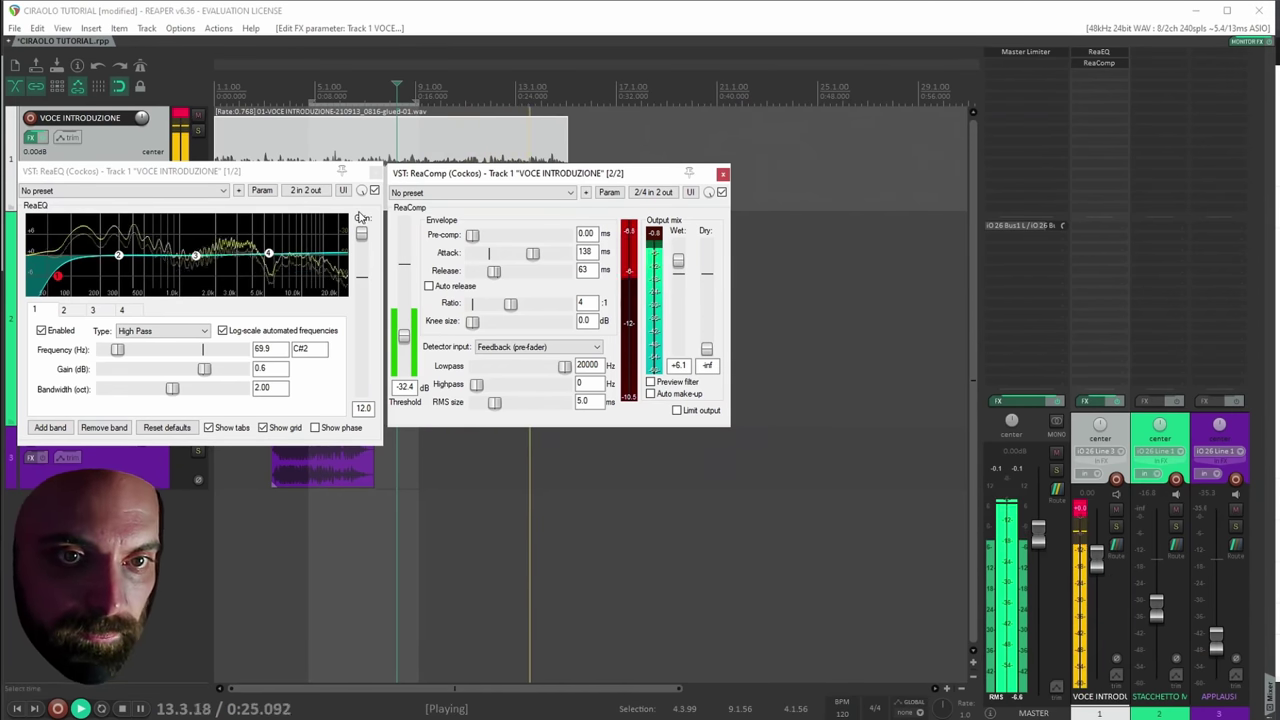
click(322, 144)
Move the ReaComp window off the music clip, raise the STACCHETTO MUSICALE volume to about -13.8 dB and return to the project start.
drag(520, 173, 530, 282)
scroll(1157, 604, up, 3)
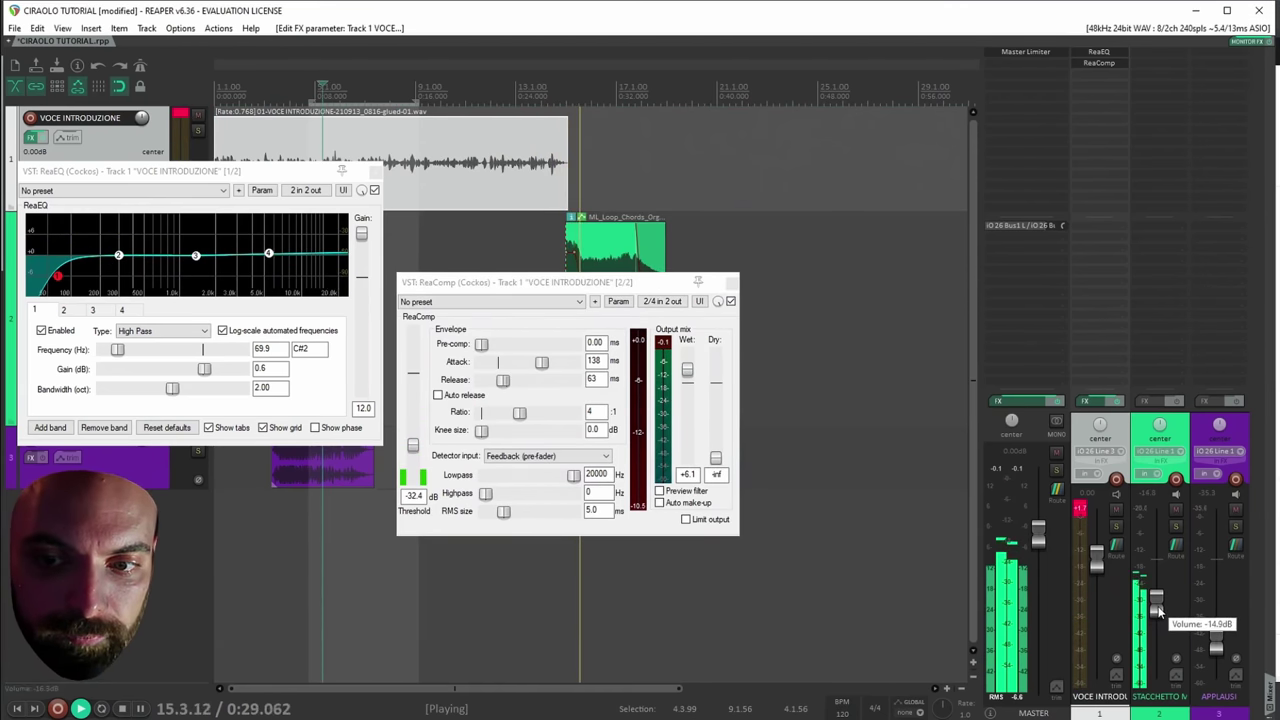
scroll(1157, 606, up, 2)
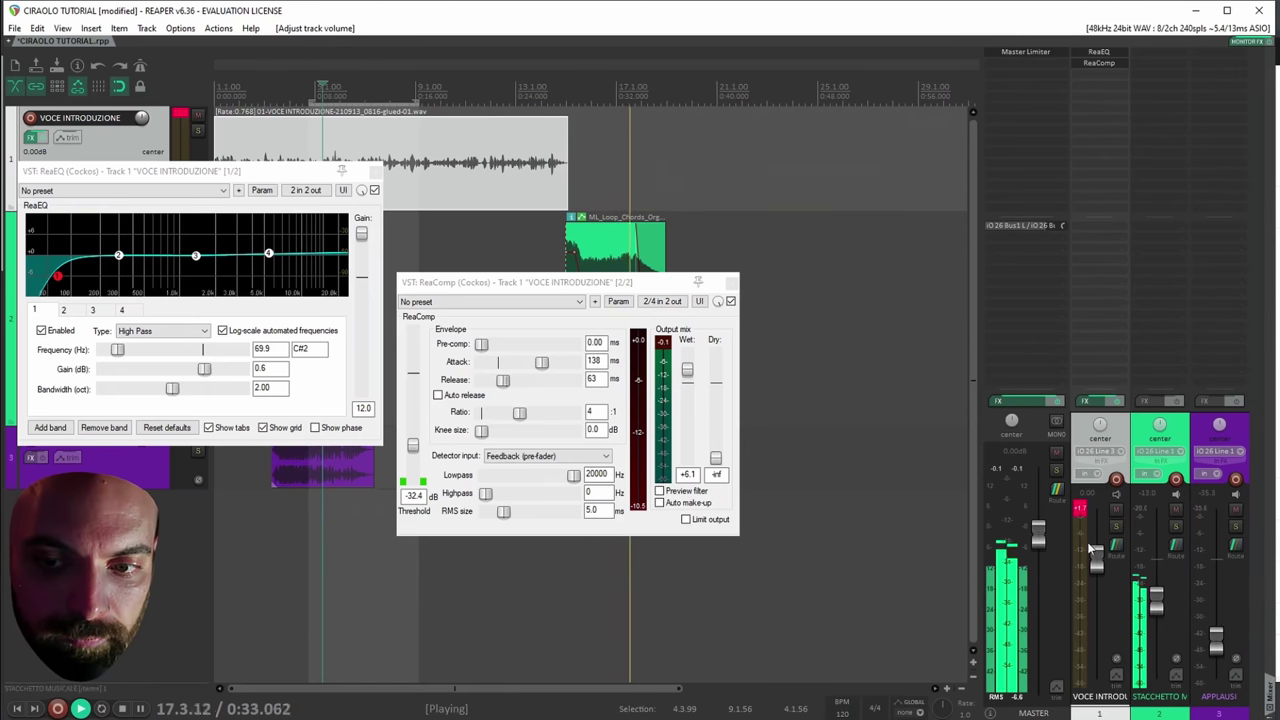
key(space)
drag(466, 276, 472, 213)
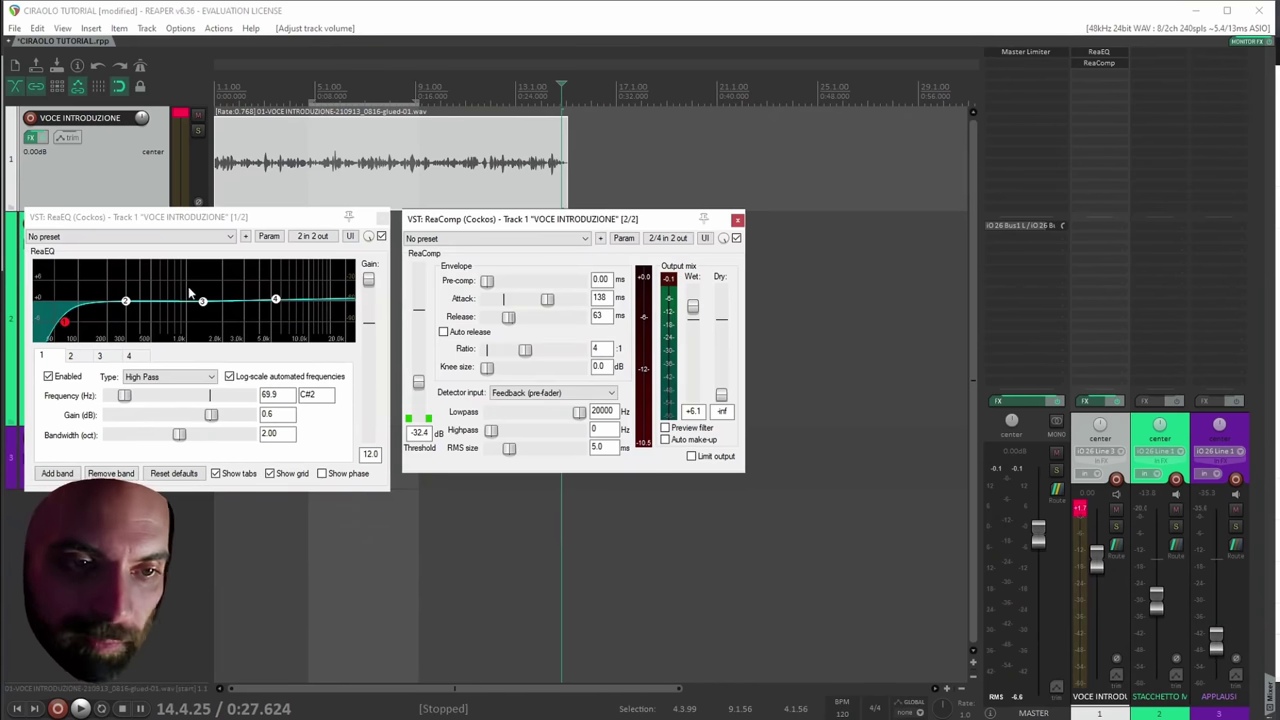
key(Home)
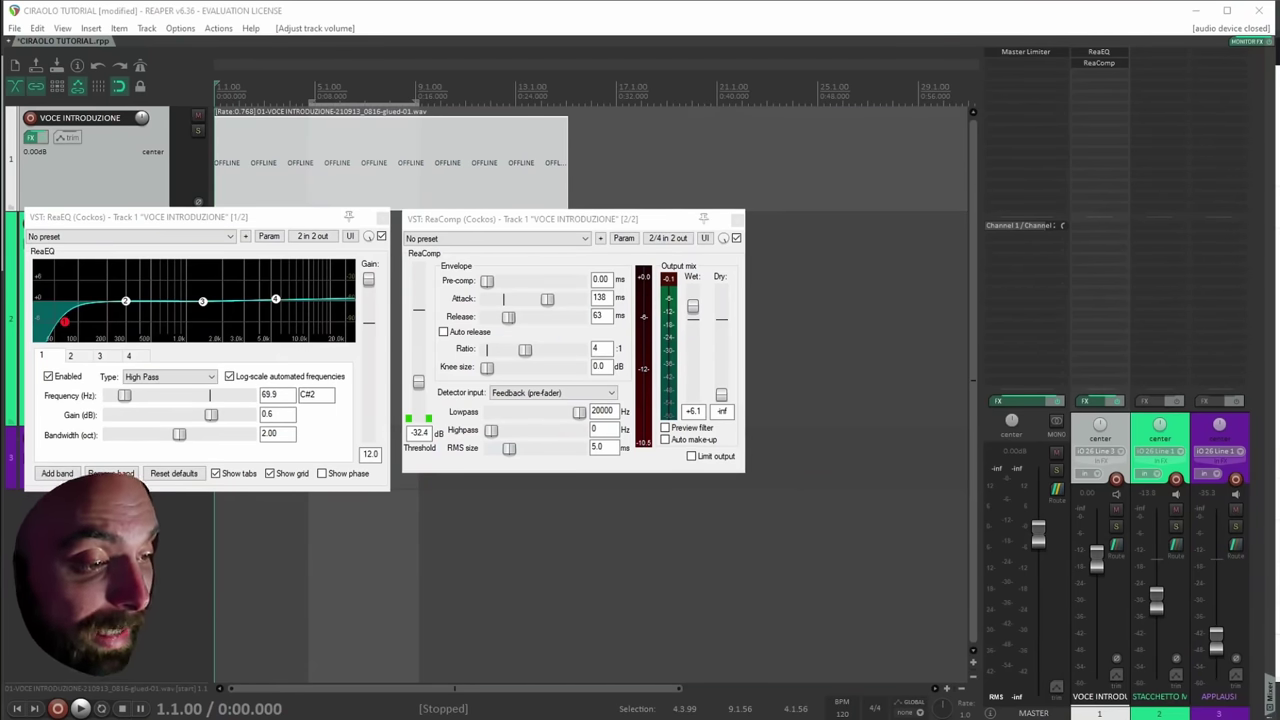
Try a 9.0 dB high-shelf boost at 7475 Hz and a band 3 cut against playback, bringing both back close to flat.
drag(275, 300, 296, 279)
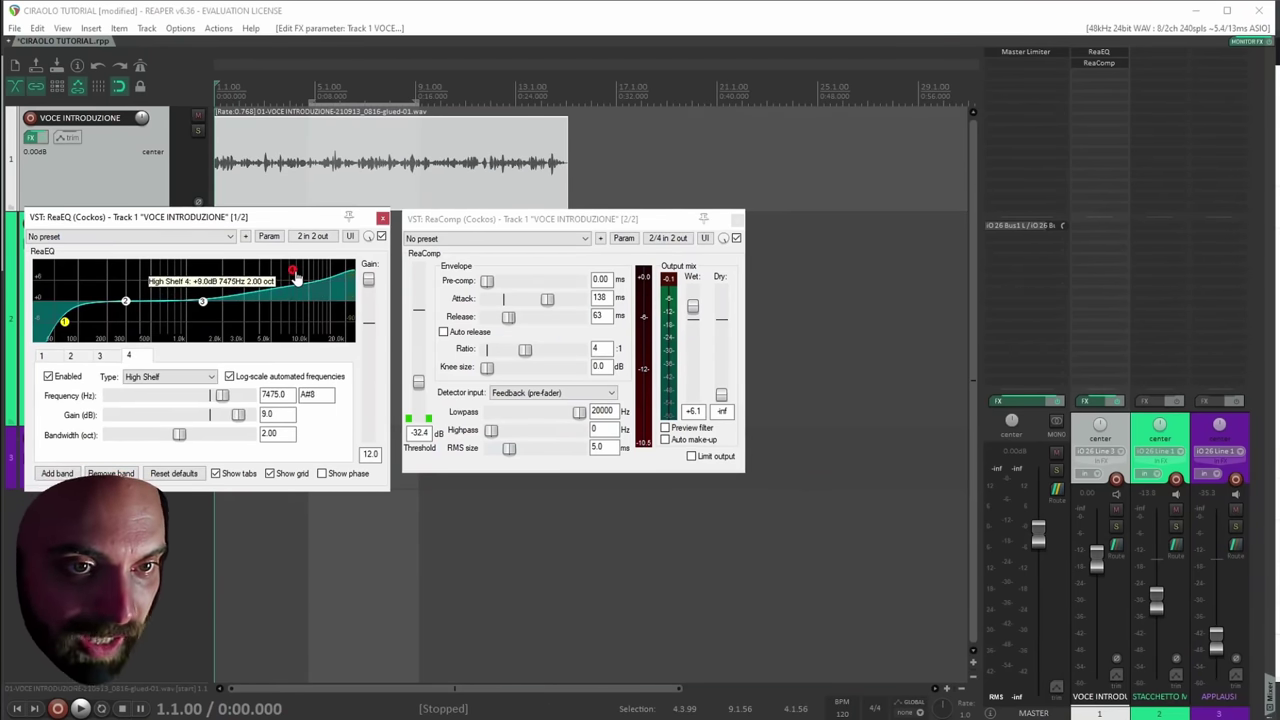
key(space)
drag(292, 274, 293, 302)
key(space)
mouse_move(204, 297)
mouse_down()
mouse_move(238, 274)
mouse_move(218, 270)
mouse_move(211, 318)
mouse_up()
key(space)
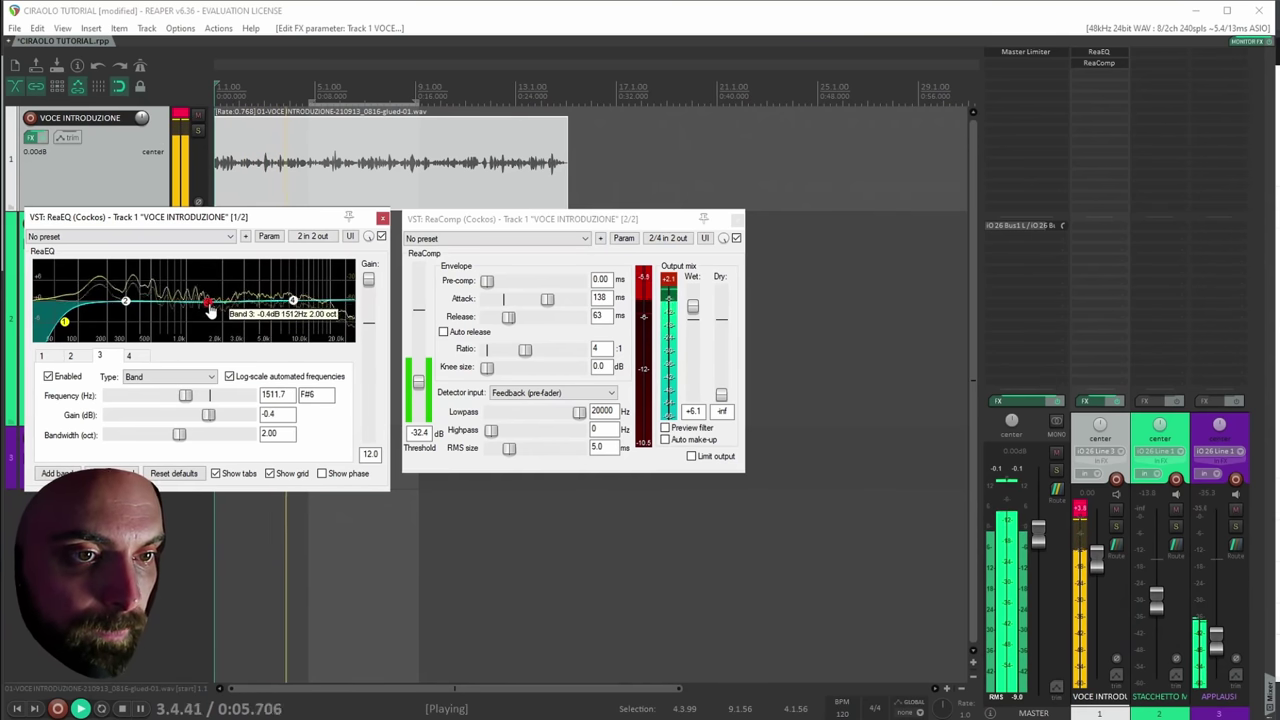
key(space)
Boost ReaEQ's band 2 near 100 Hz and cut band 3 by 4.0 dB at 1866.8 Hz with a bandwidth of 1.26 octaves.
drag(128, 302, 82, 290)
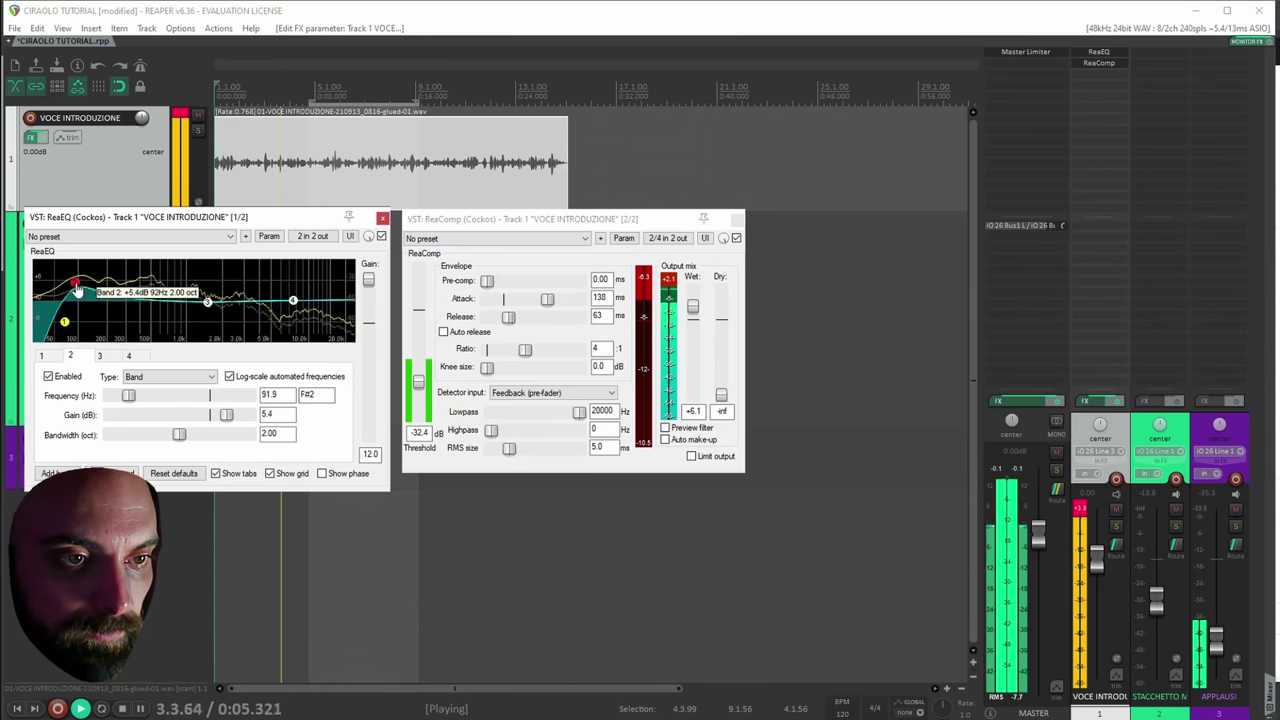
drag(207, 310, 204, 287)
drag(177, 437, 153, 437)
drag(205, 281, 221, 318)
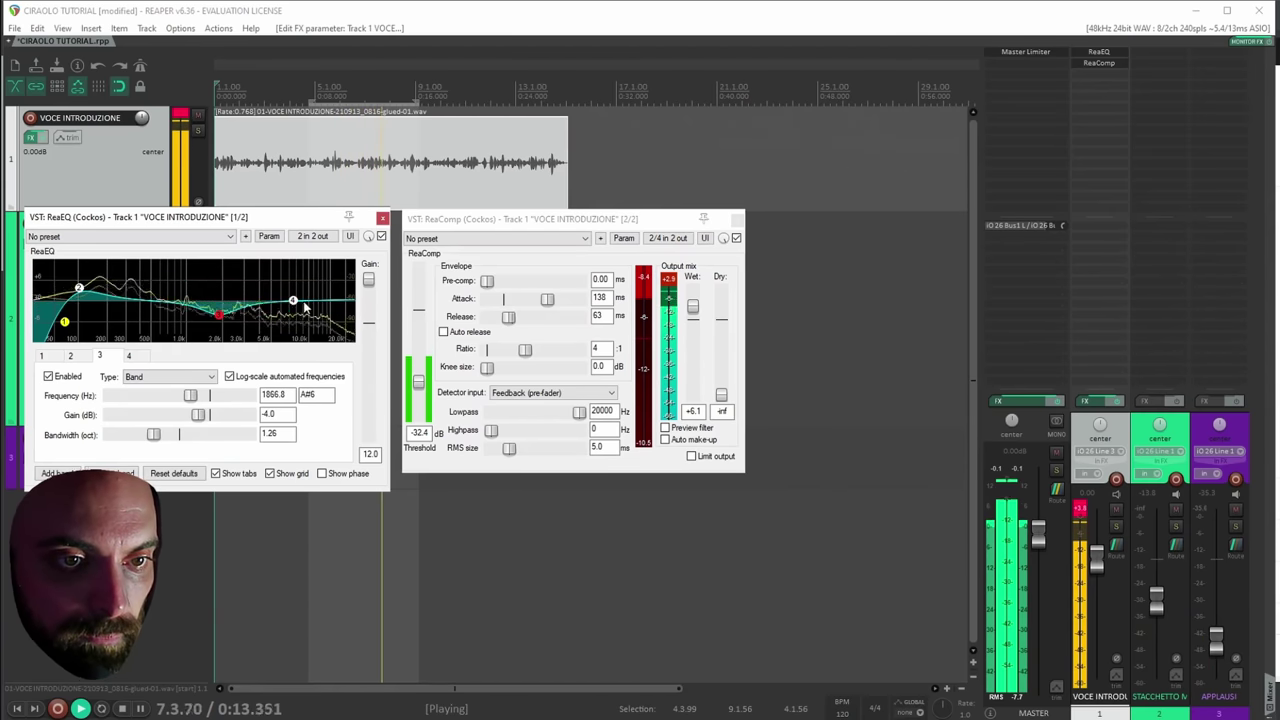
Boost ReaEQ's high shelf 4.2 dB at 8291.2 Hz while listening, and stop playback.
drag(295, 303, 302, 288)
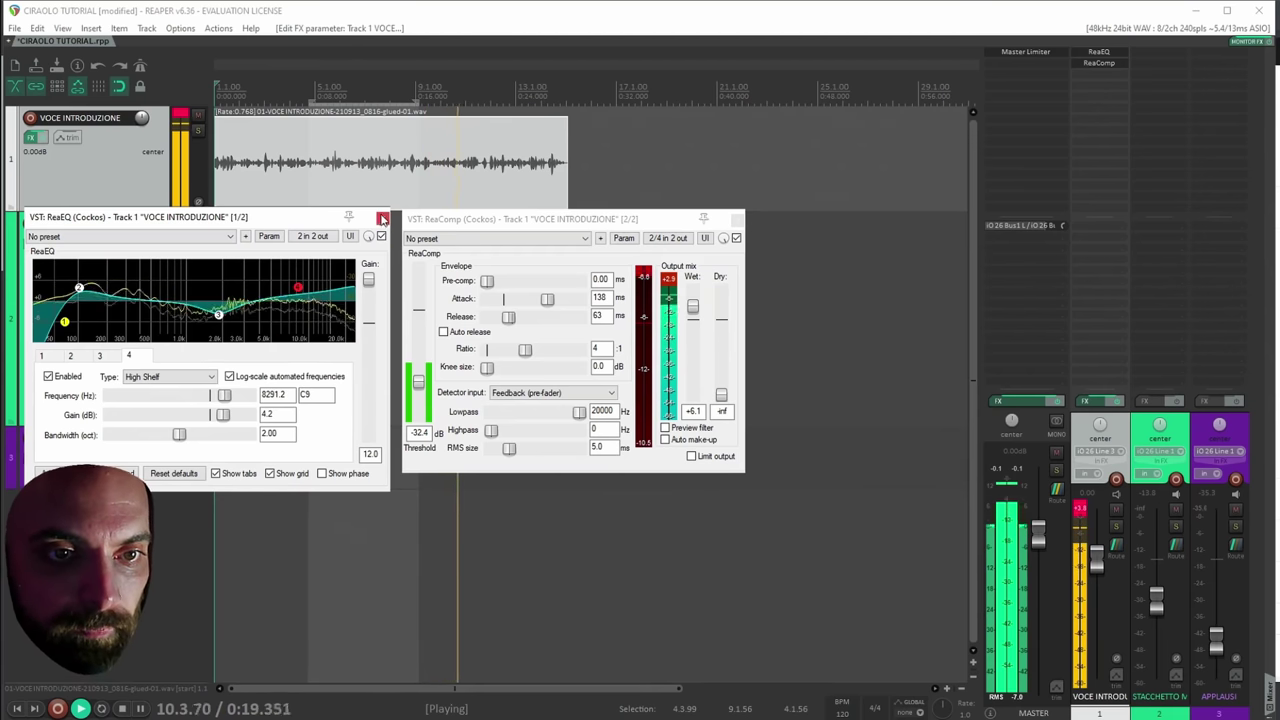
click(305, 162)
key(space)
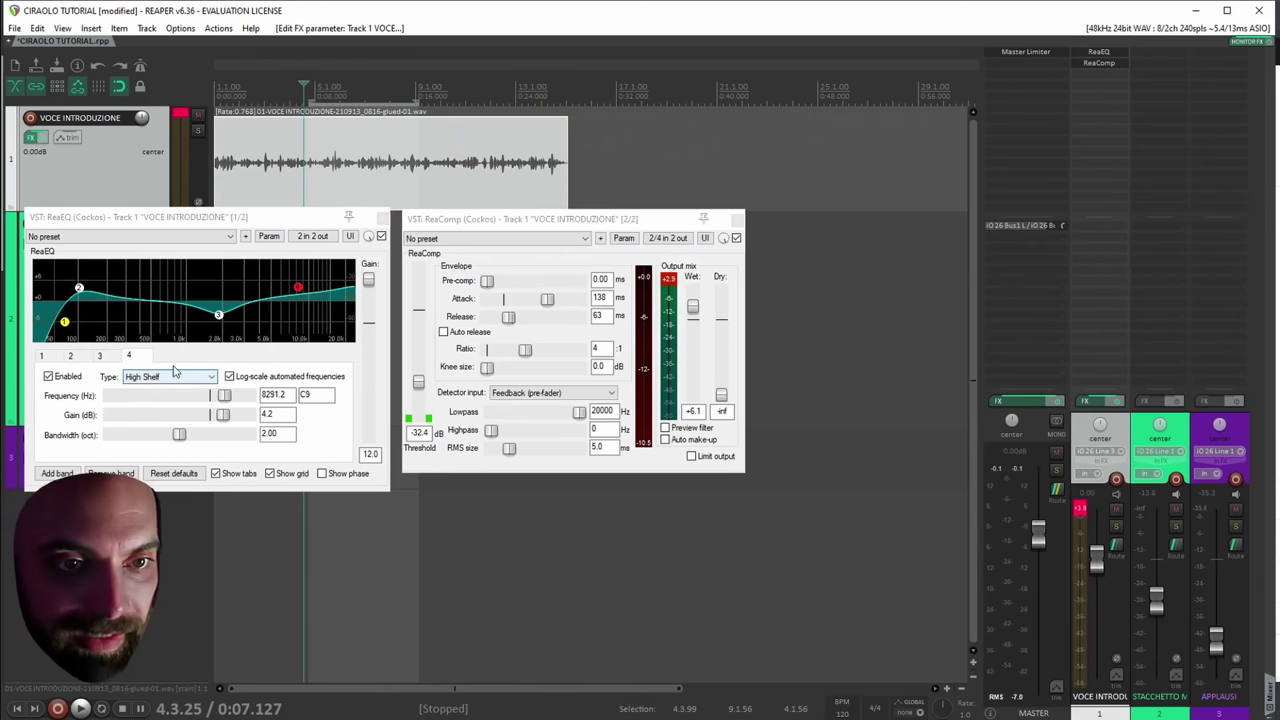
Close the ReaEQ and ReaComp windows and place the edit cursor near the middle of the voice item.
click(382, 218)
click(737, 219)
click(383, 172)
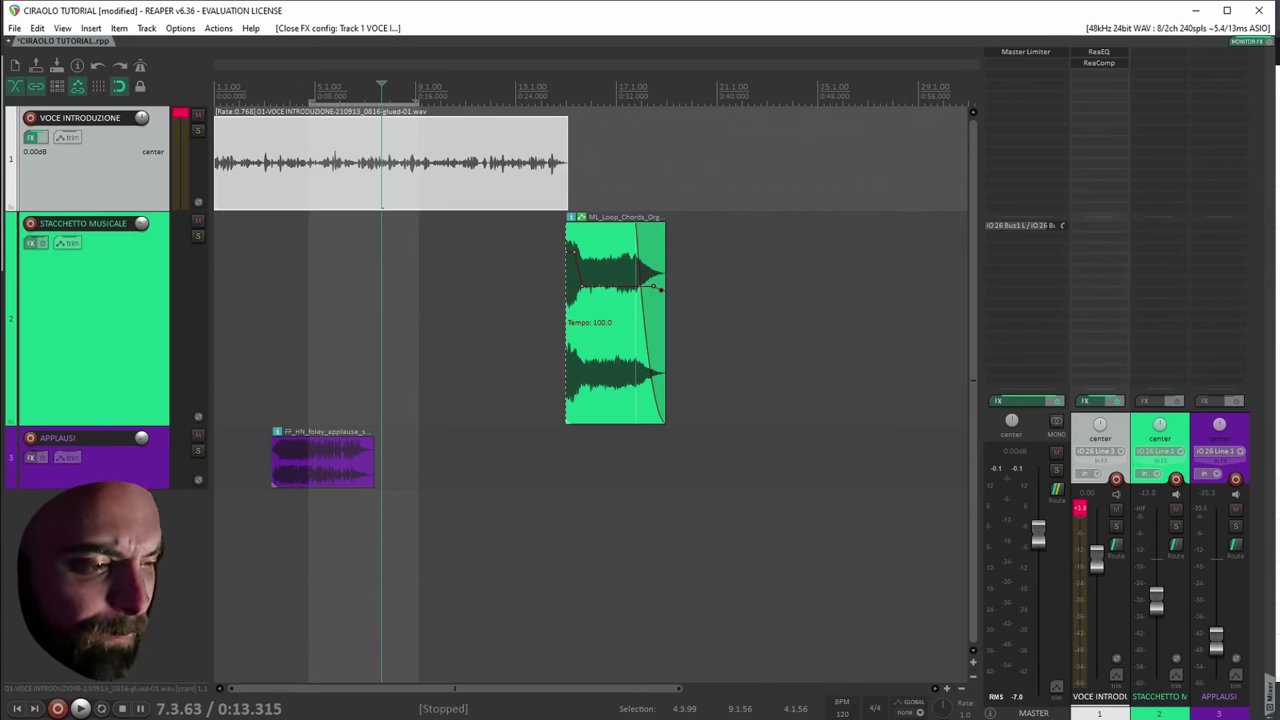
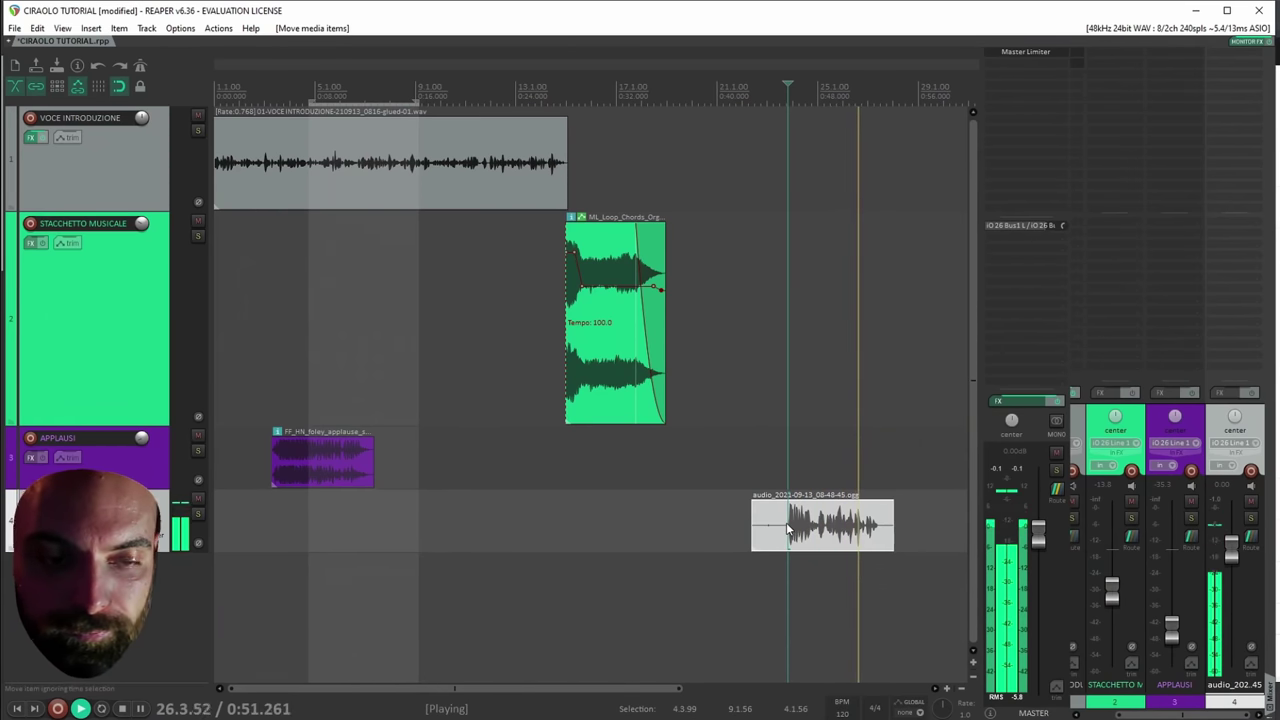
Cut the silent beginning and end off the imported interview audio and move the item to start at about 0:40.
click(779, 530)
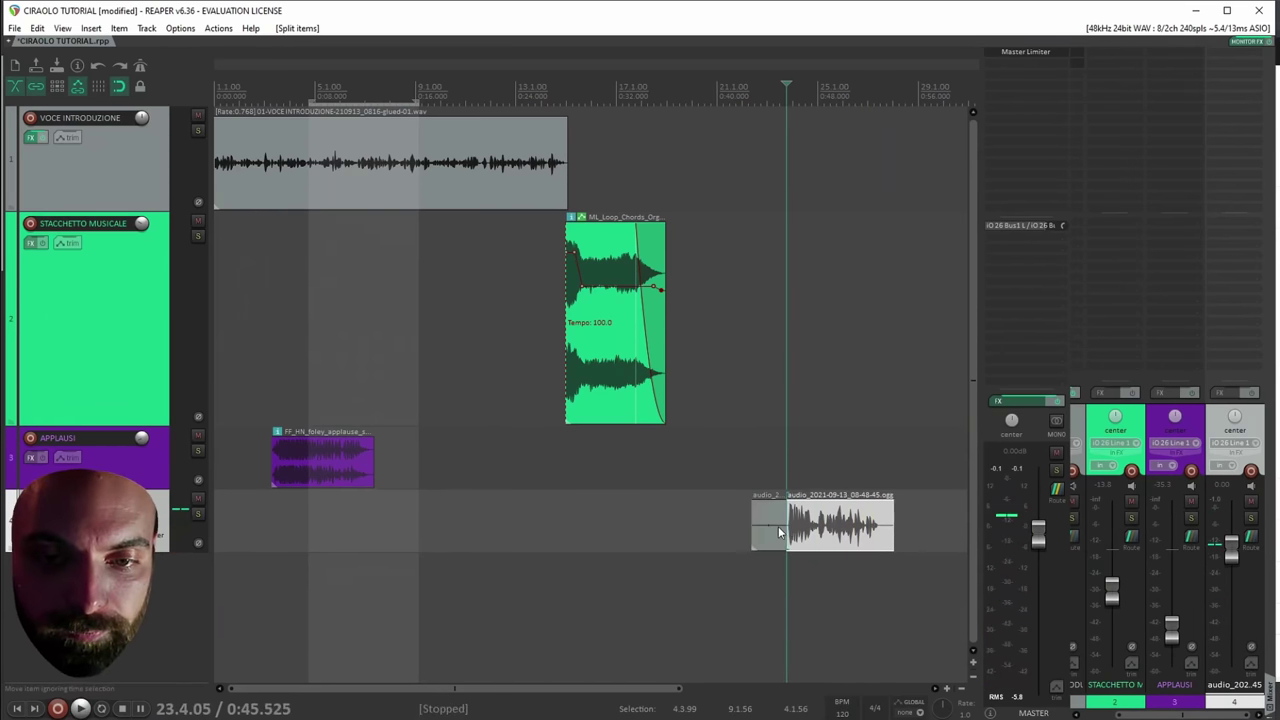
key(space)
click(880, 533)
key(s)
drag(872, 532, 808, 532)
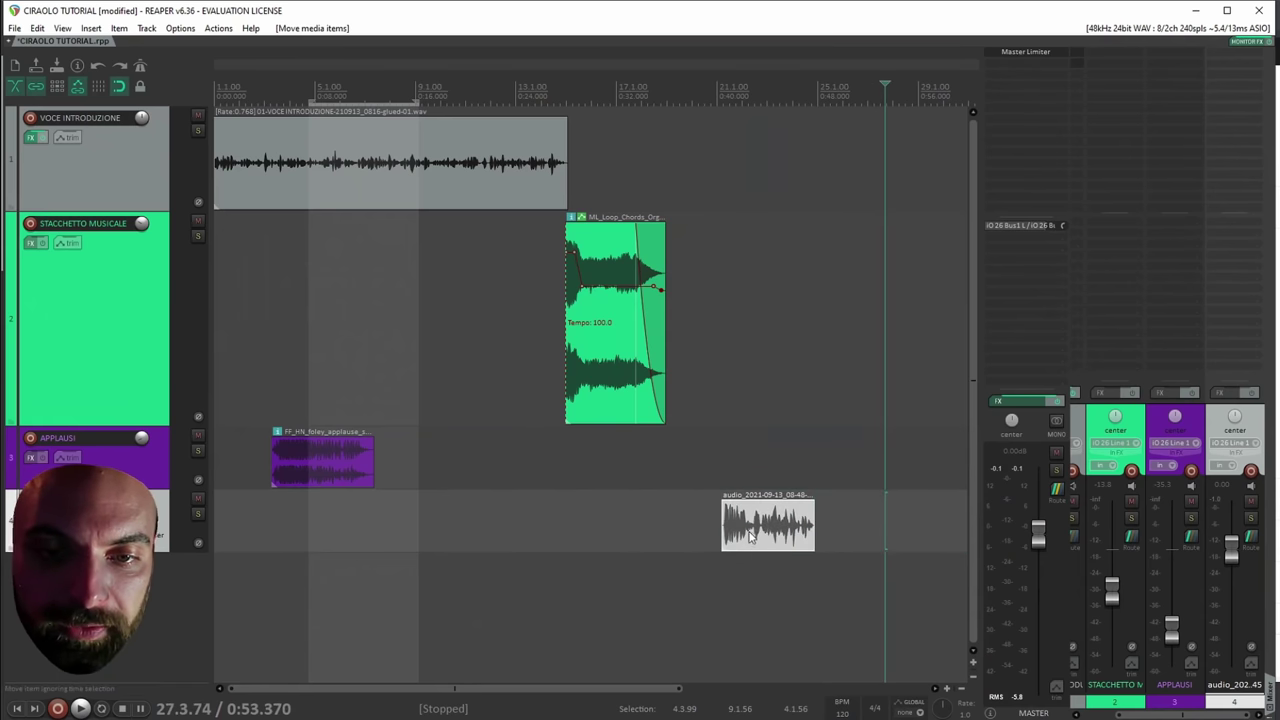
Extend the interview item's start back to about 0:39.07 to recover the background noise before the speech.
click(752, 532)
scroll(752, 537, up, 4)
drag(497, 537, 420, 535)
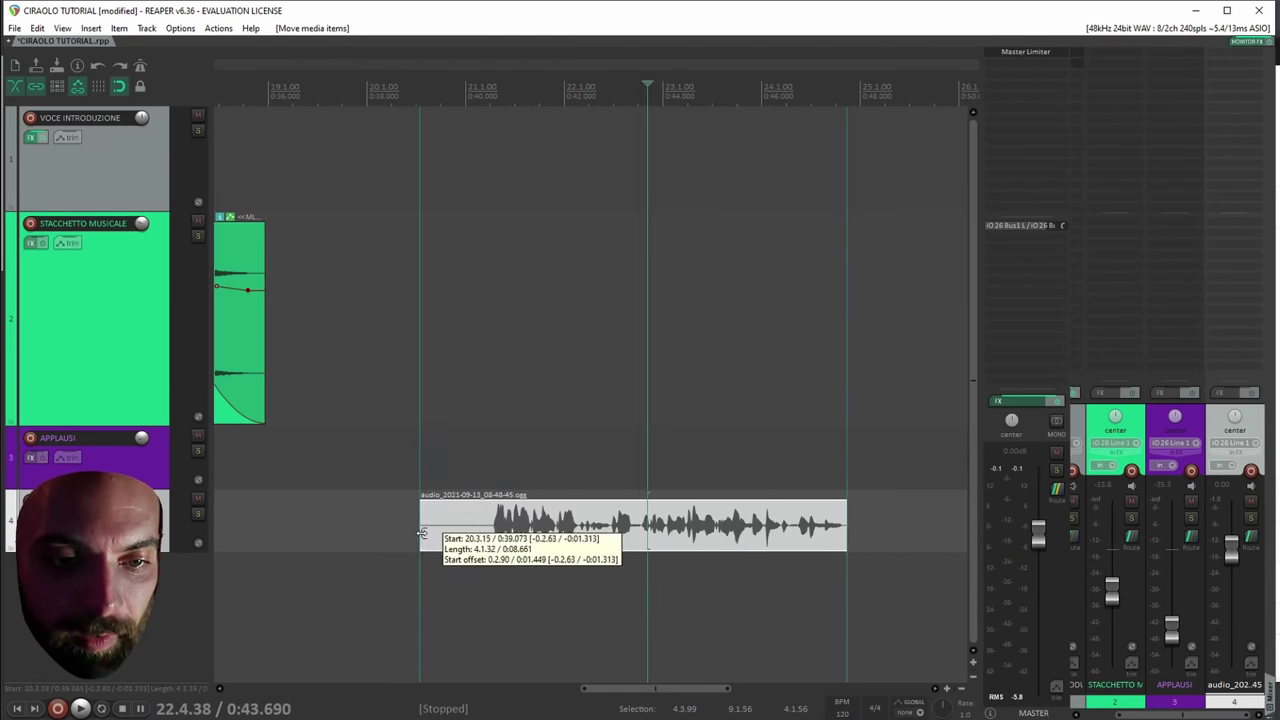
Play the noise-only section before the interview speech, checking its level, and place the edit cursor within it.
click(463, 533)
scroll(525, 539, up, 3)
key(space)
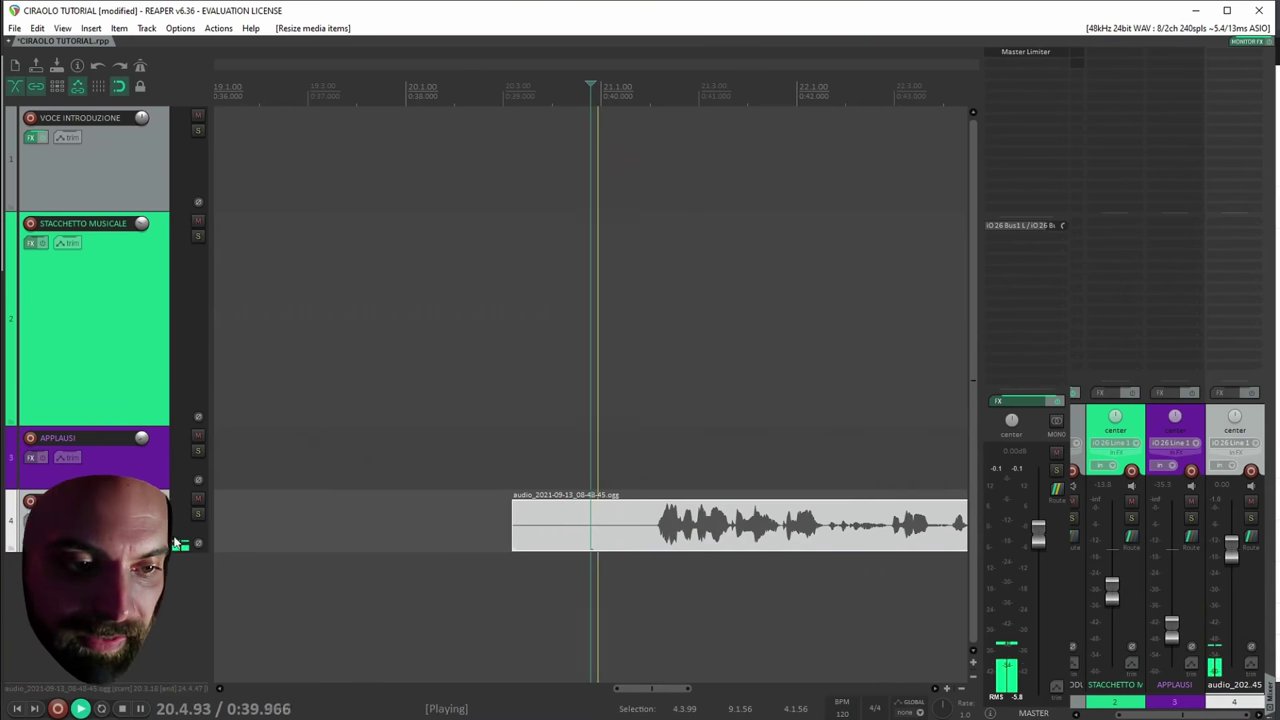
key(space)
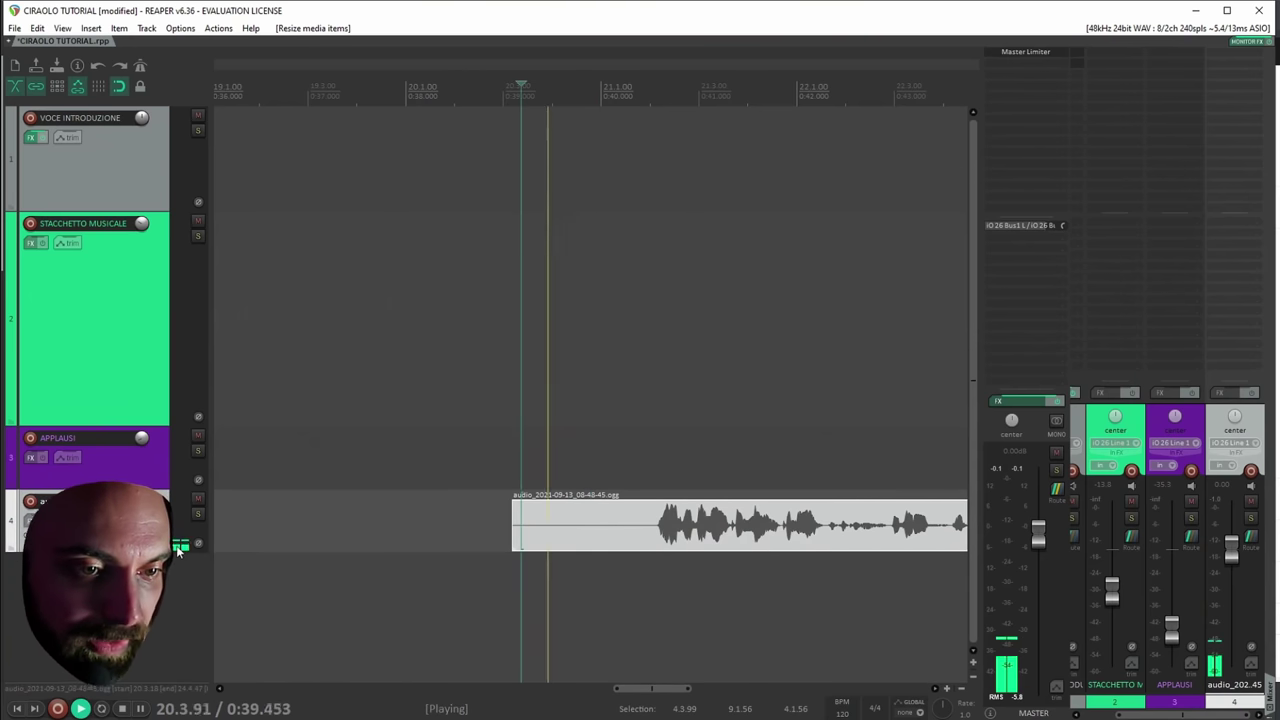
key(space)
click(548, 537)
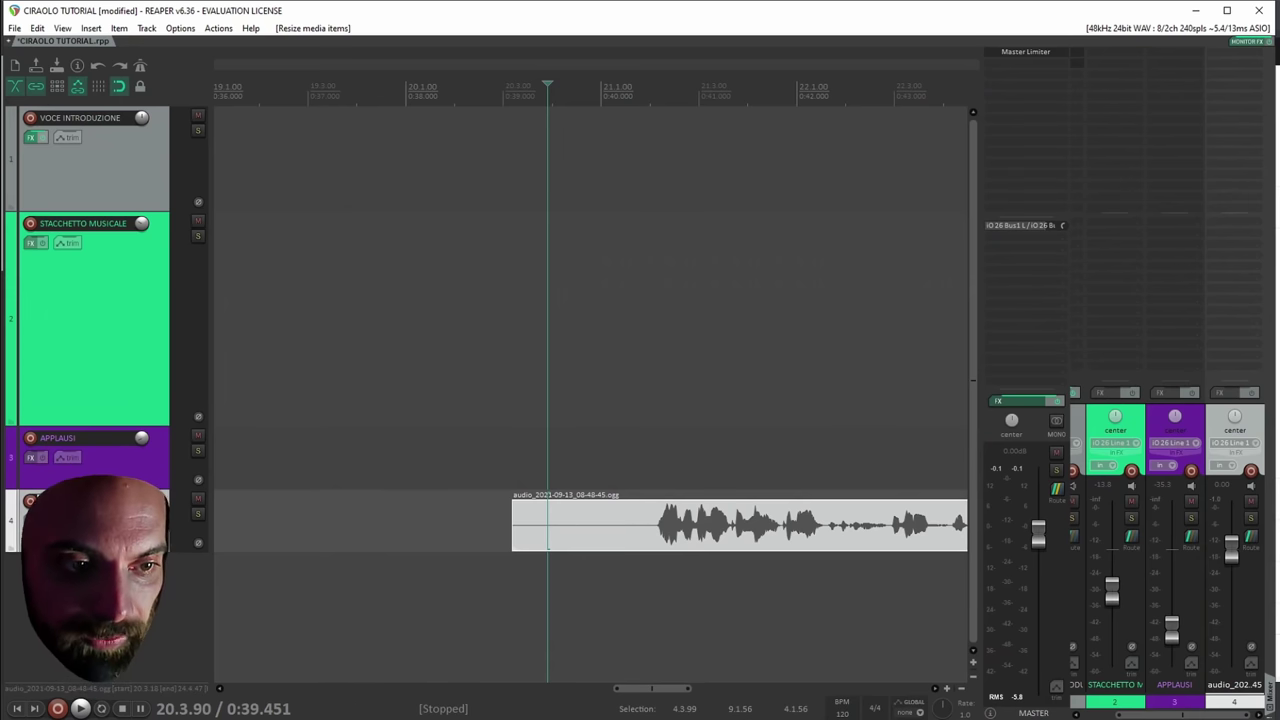
Name the interview audio's track INTERVISTATO and change its colour to light green.
right_click(110, 533)
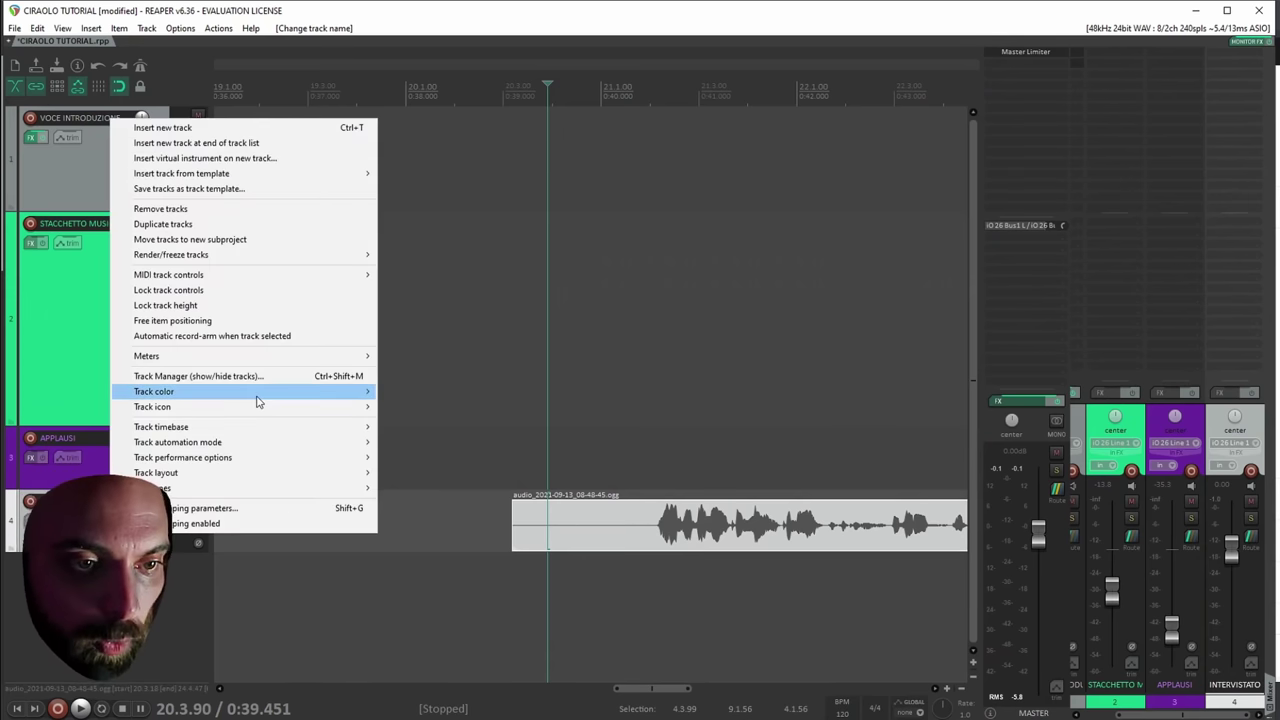
mouse_move(257, 394)
click(452, 424)
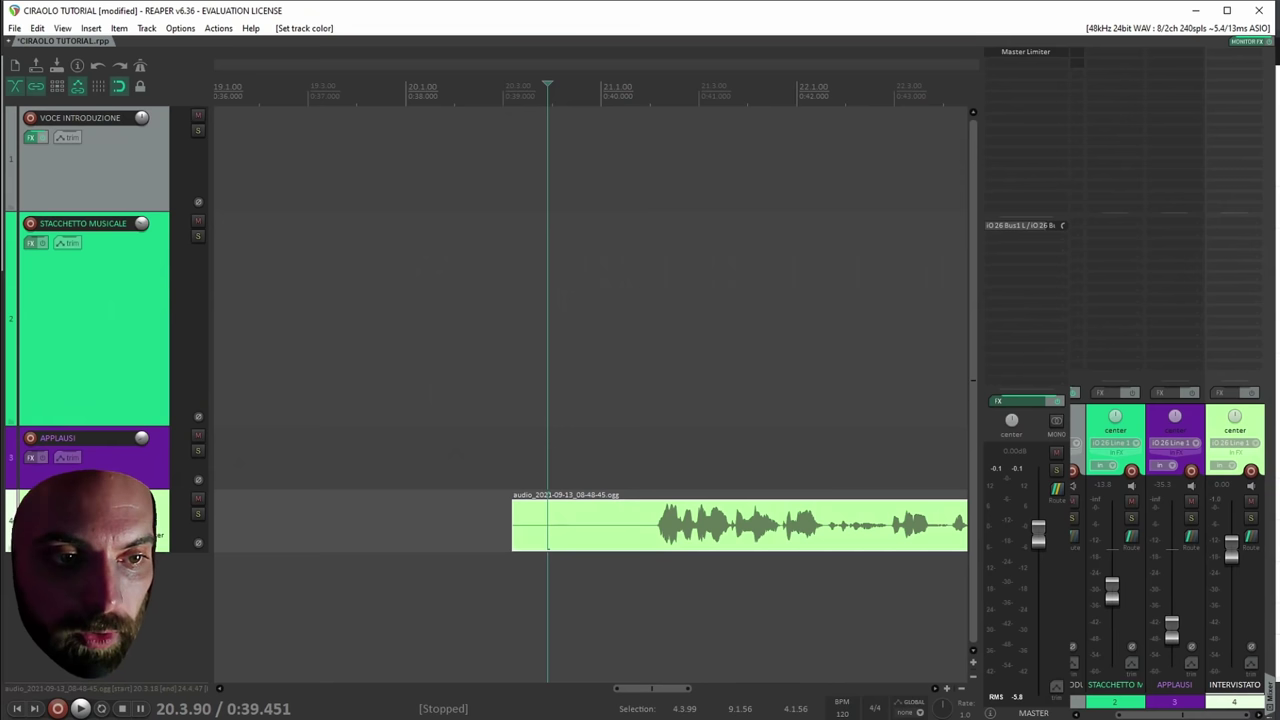
Add the ReaGate effect to the INTERVISTATO track and move its window closer to the interview item.
click(1226, 58)
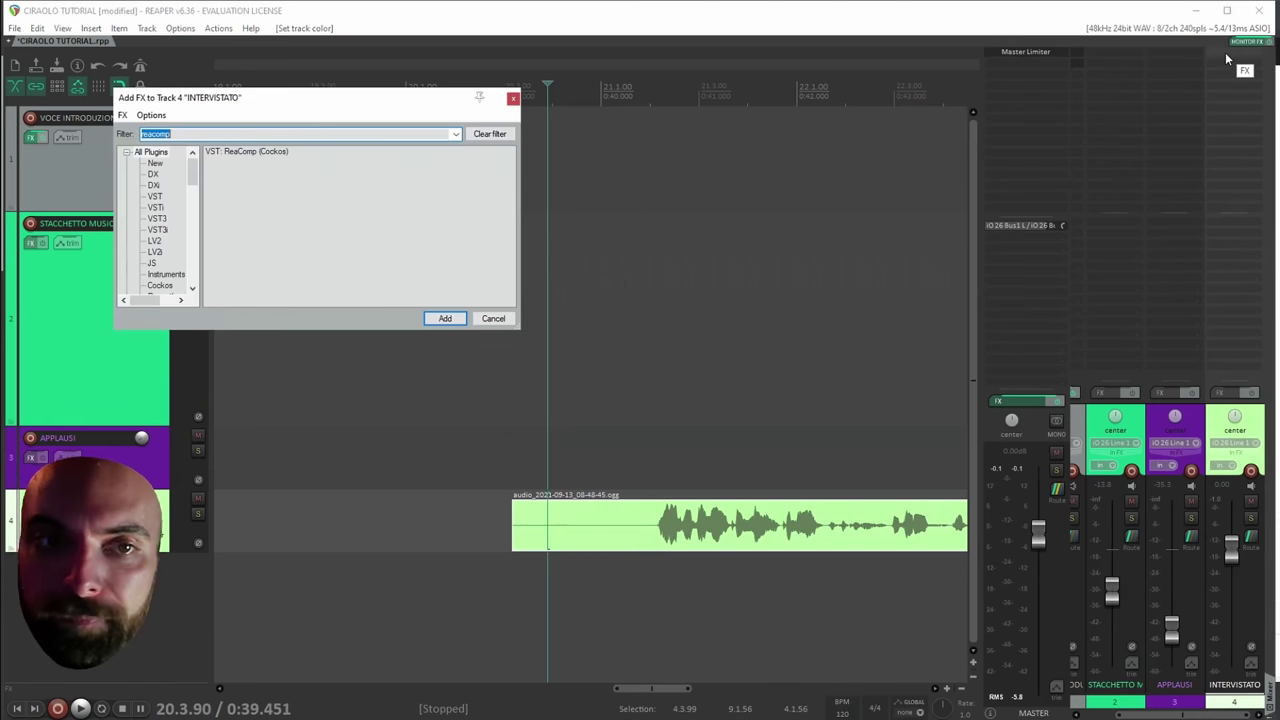
text(reaga)
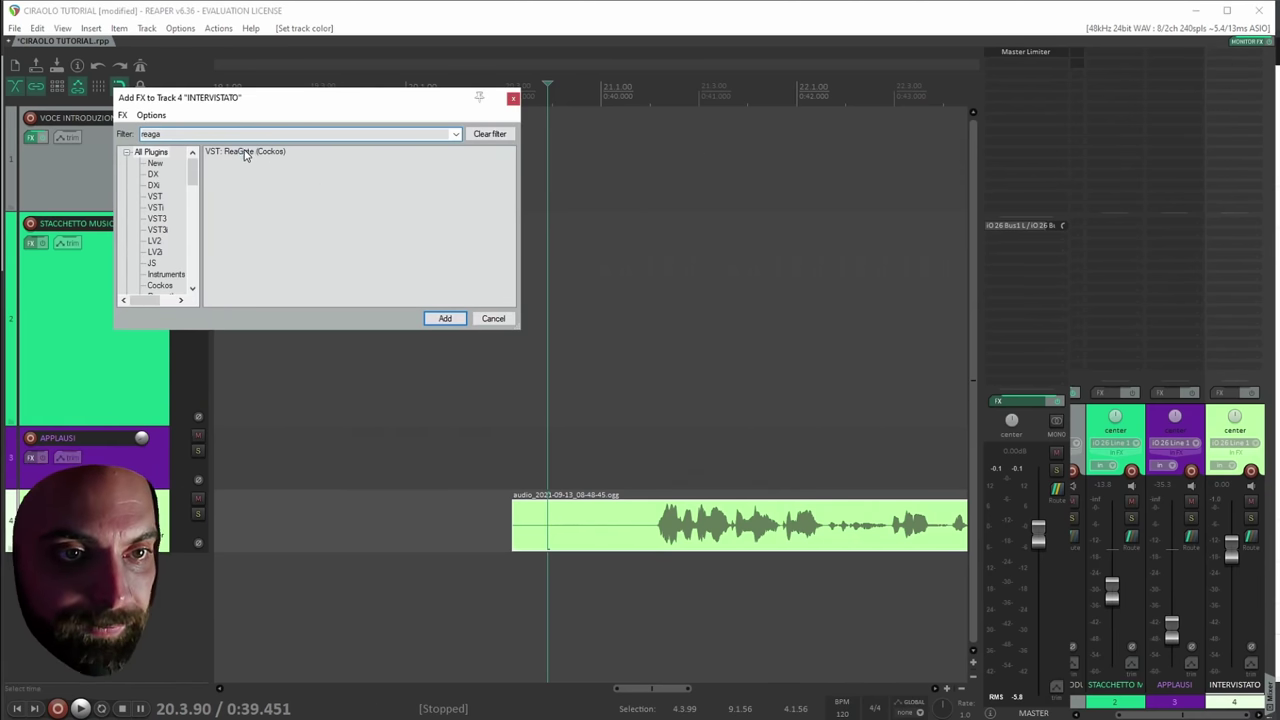
double_click(245, 152)
drag(231, 54, 403, 122)
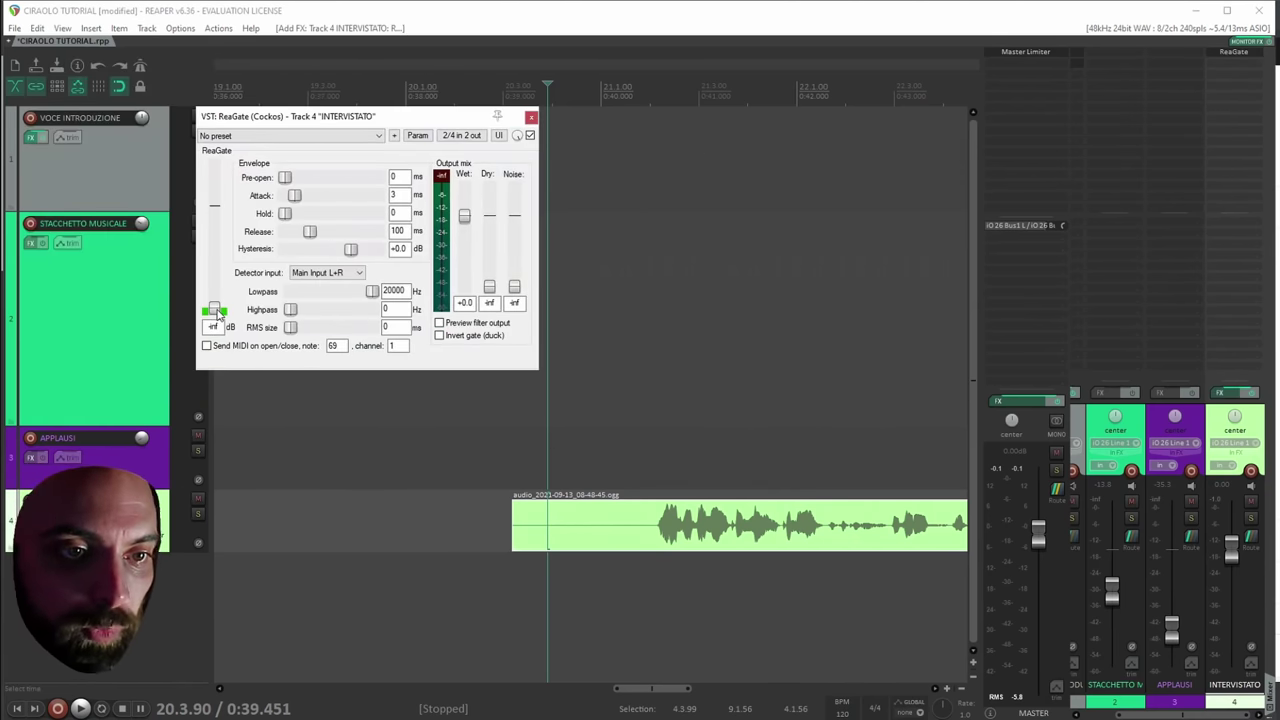
Raise ReaGate's threshold to about -41.1 dB while playing the noise-only section from the start of the interview item.
click(505, 523)
drag(218, 318, 213, 305)
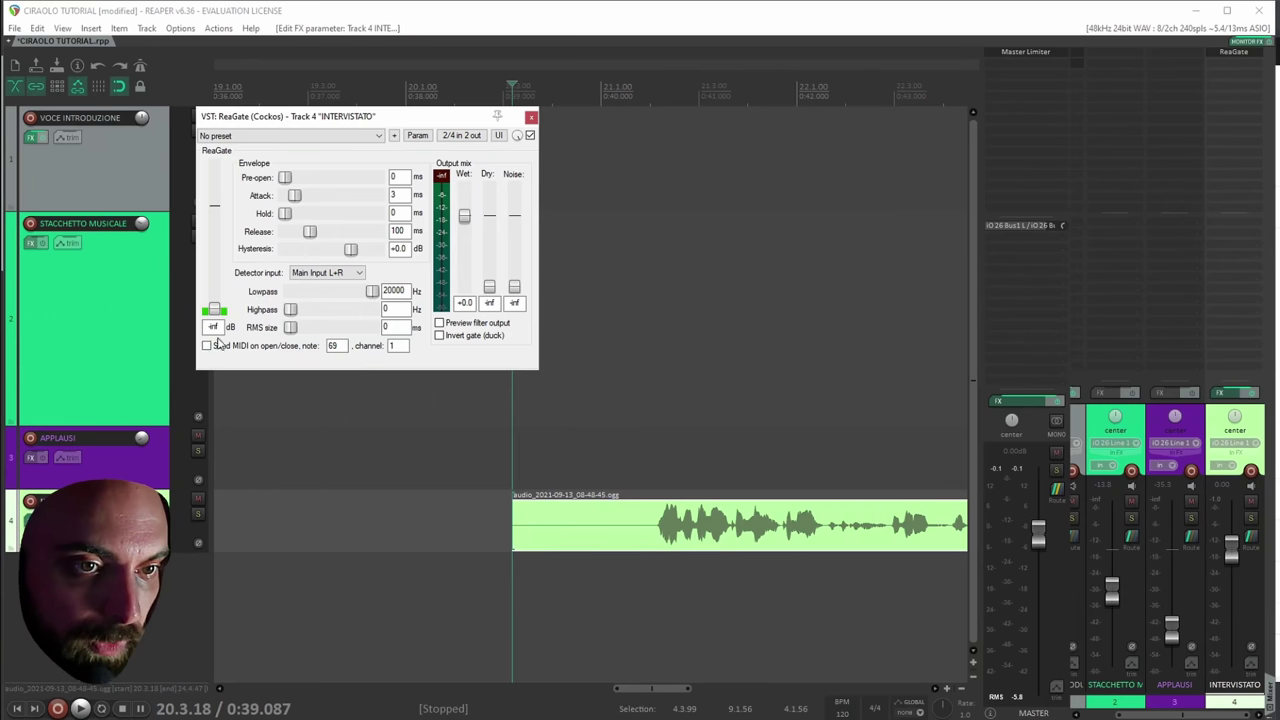
key(space)
key(space)
key(space)
key(space)
key(space)
key(space)
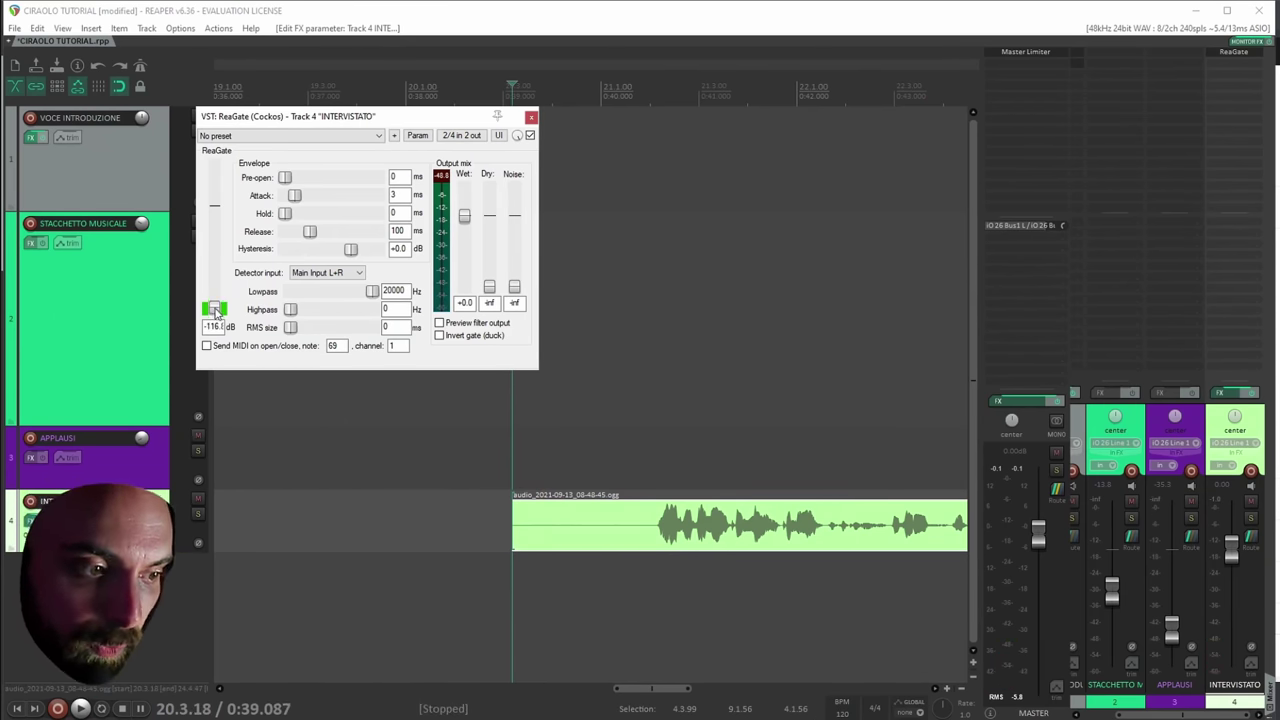
key(space)
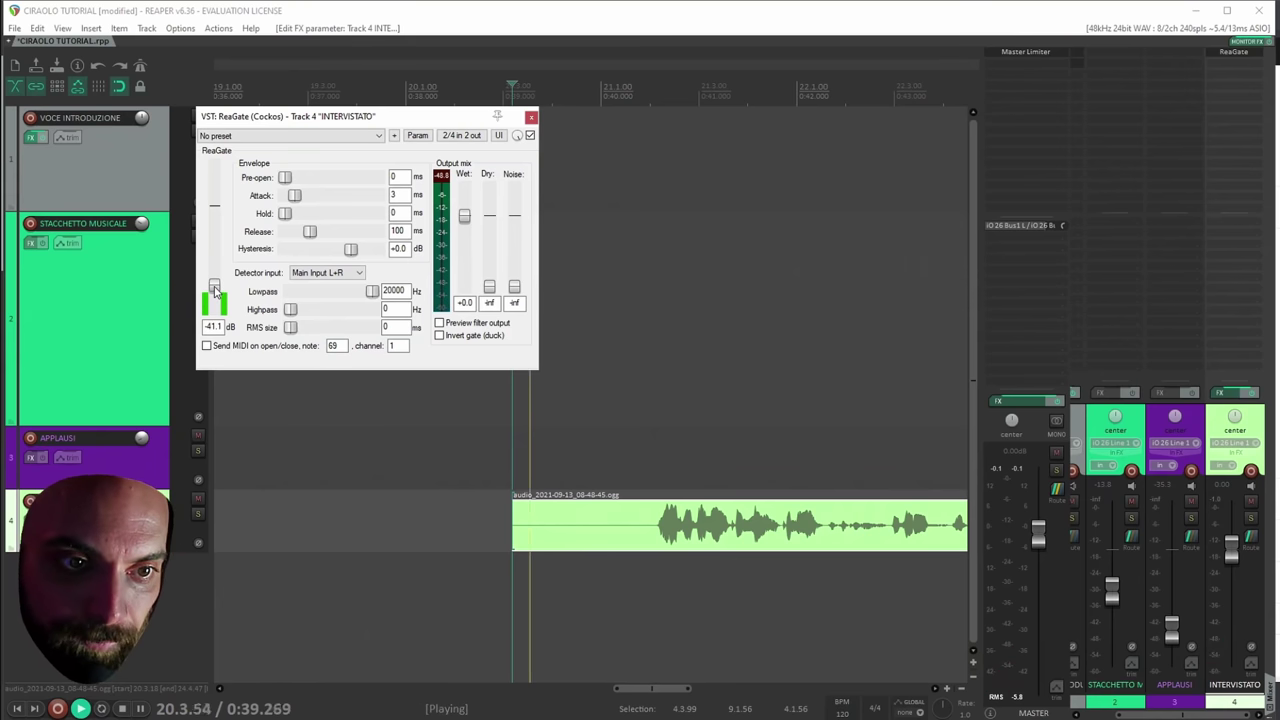
key(space)
Play the interview from the speech onset, and return to the item's start to check the gate on the background noise.
click(657, 531)
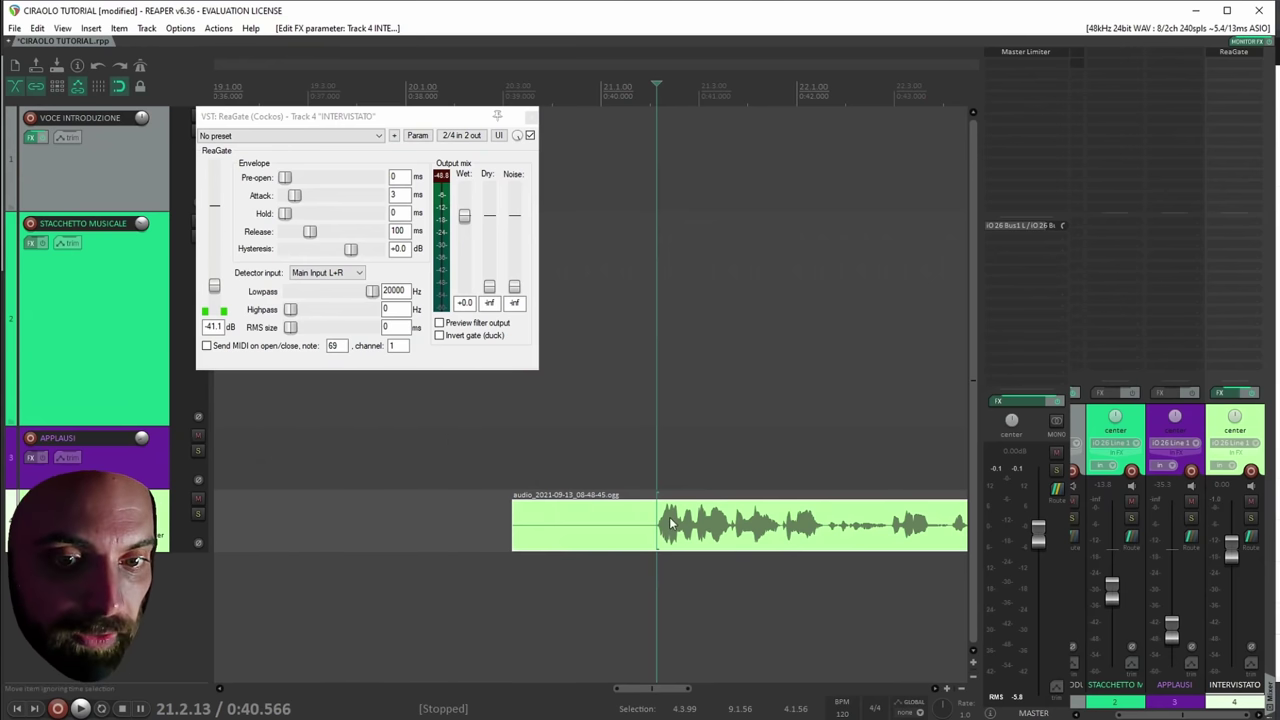
key(space)
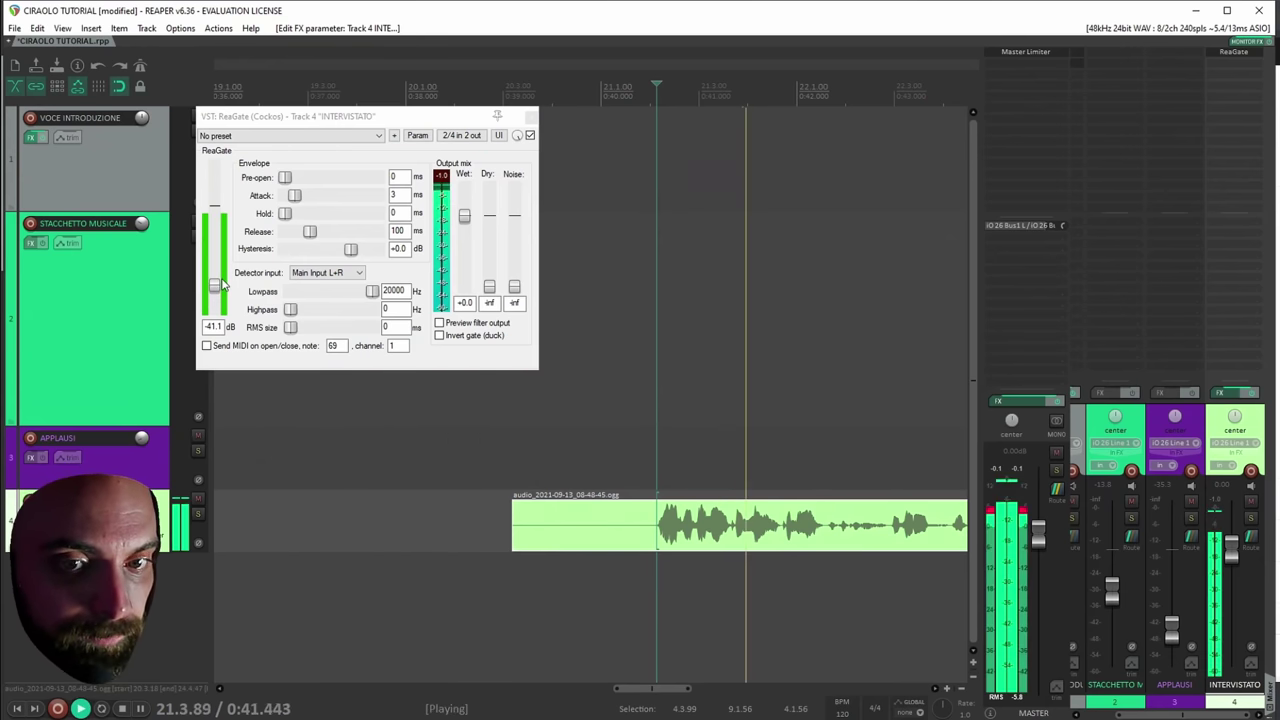
key(space)
key(space)
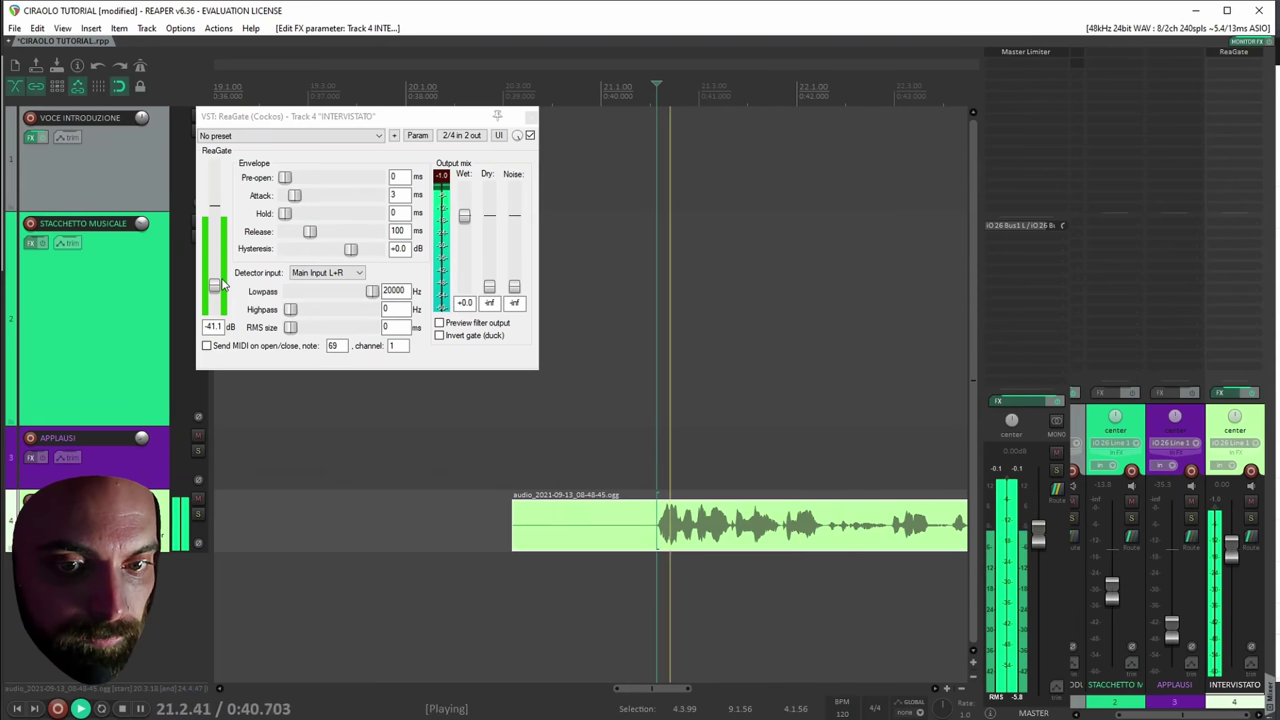
click(517, 513)
key(space)
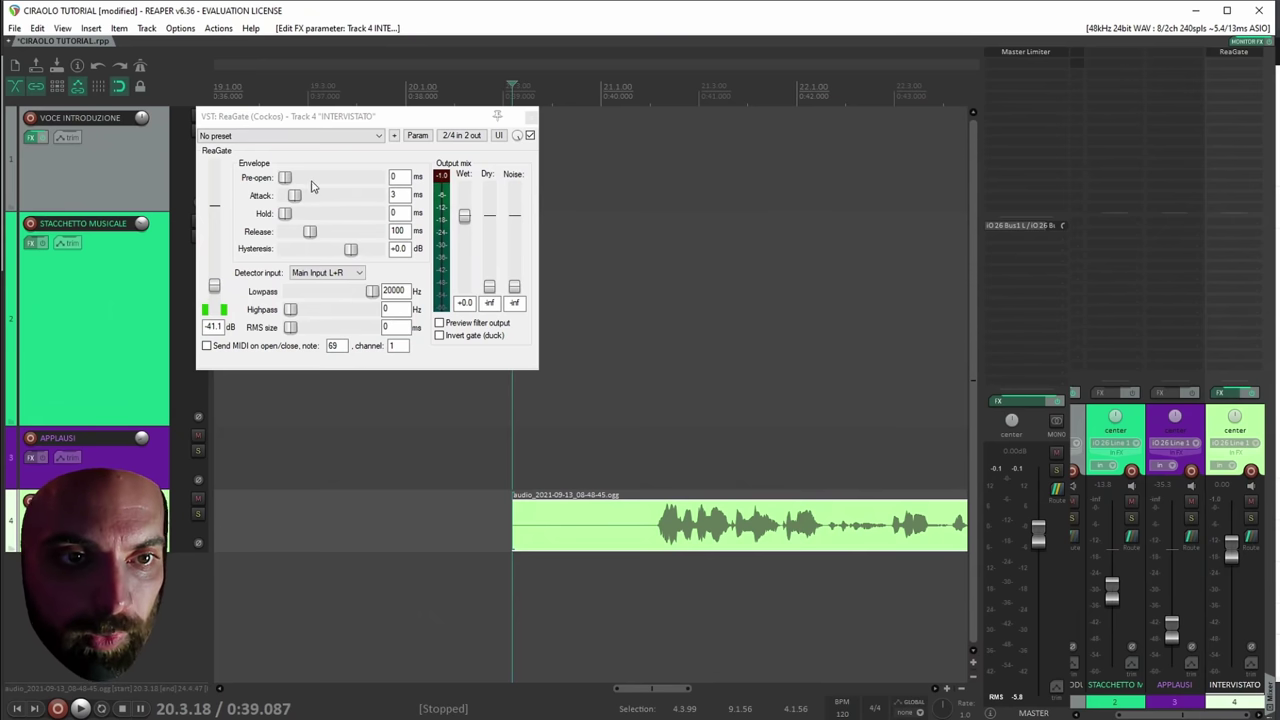
Set ReaGate's pre-open to 5 ms and release to 247 ms, and play the end of the interview.
click(393, 177)
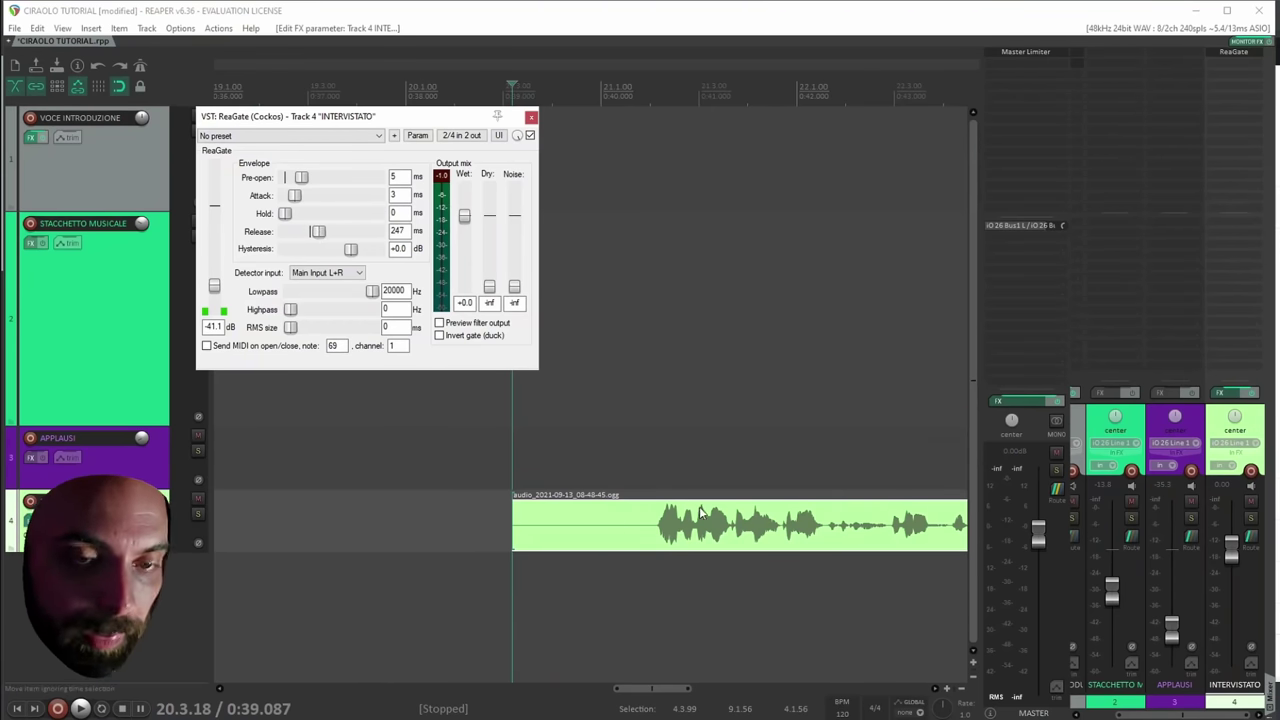
scroll(785, 517, down, 5)
click(785, 537)
key(space)
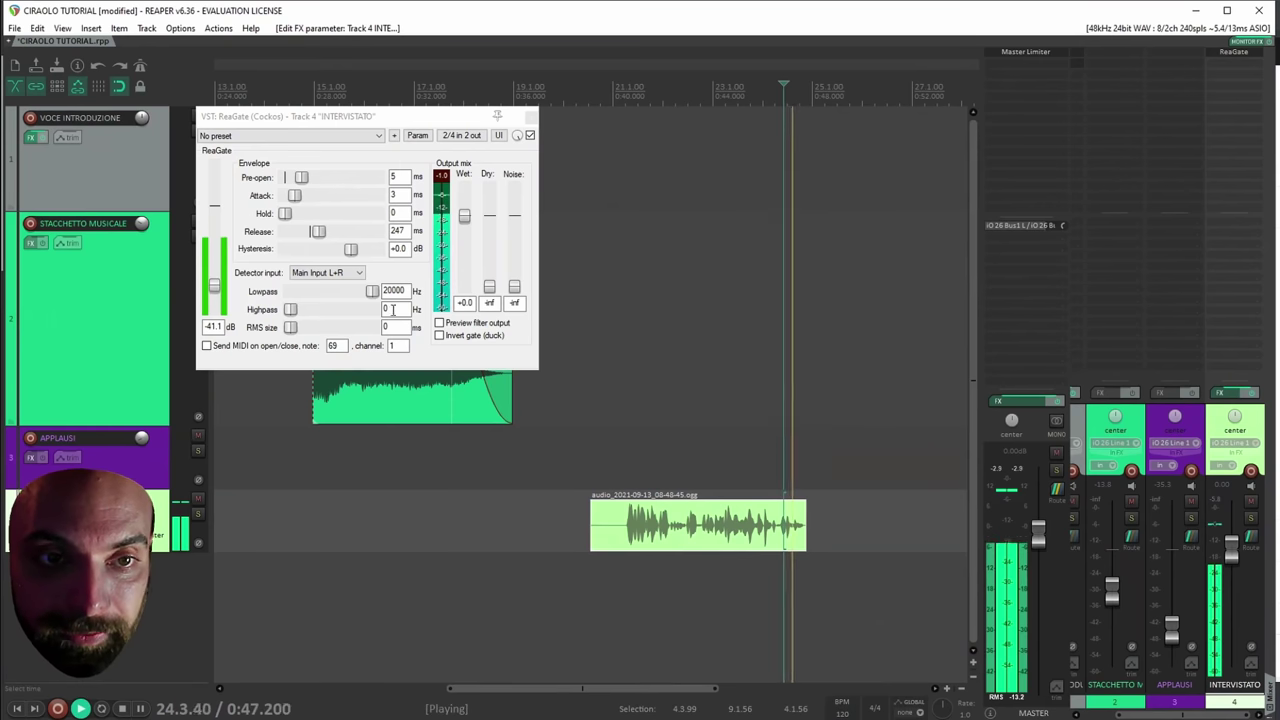
key(space)
click(610, 537)
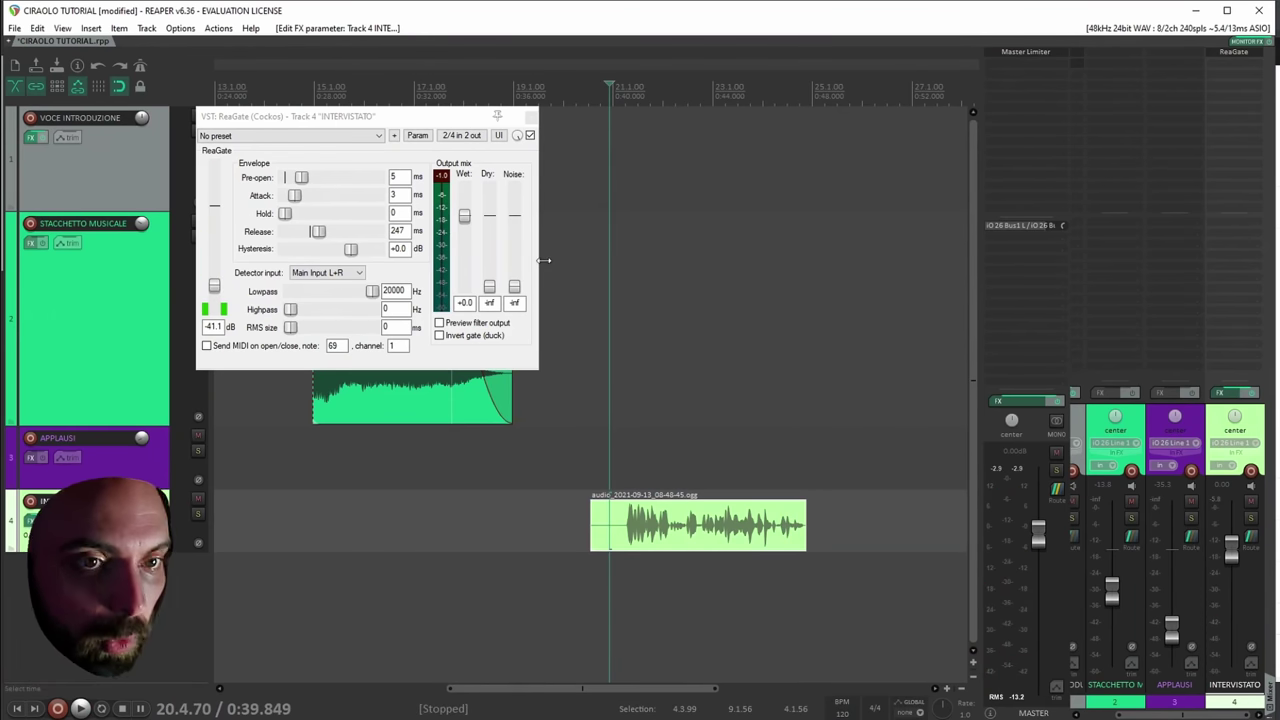
Remove ReaGate from the INTERVISTATO track and add the ReaFir effect in its place.
click(531, 118)
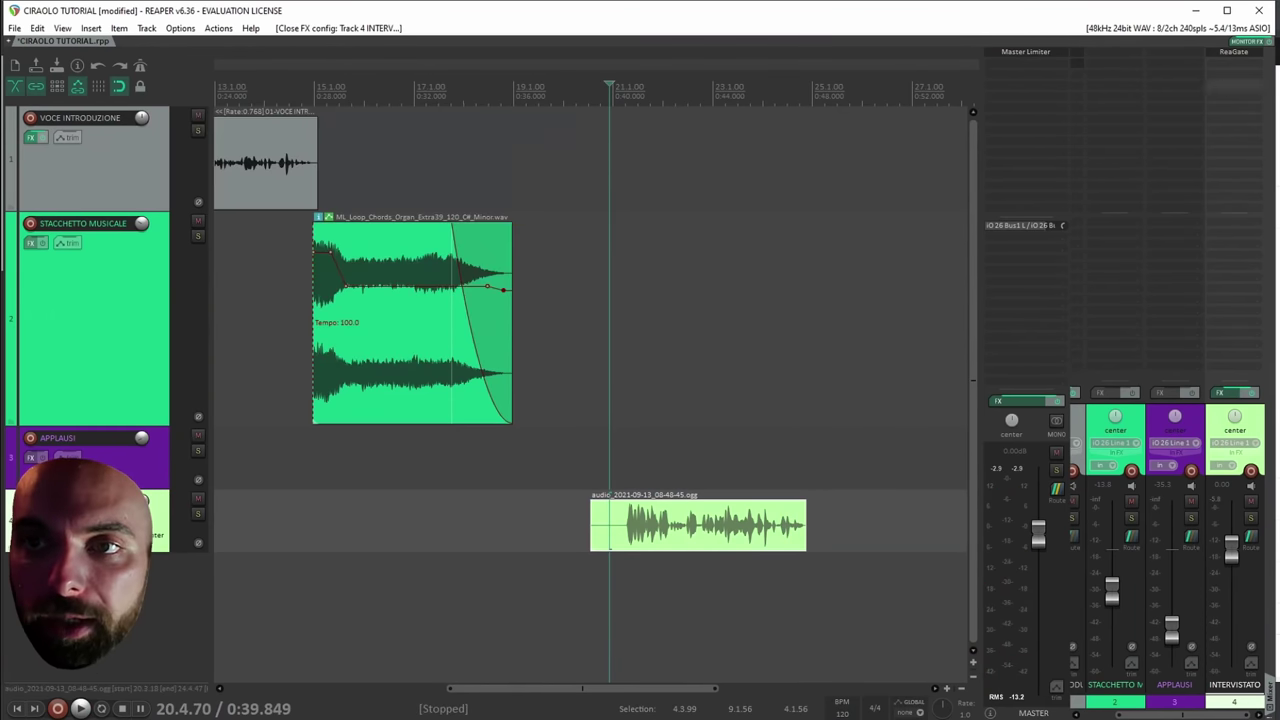
alt+click(1236, 56)
click(1232, 62)
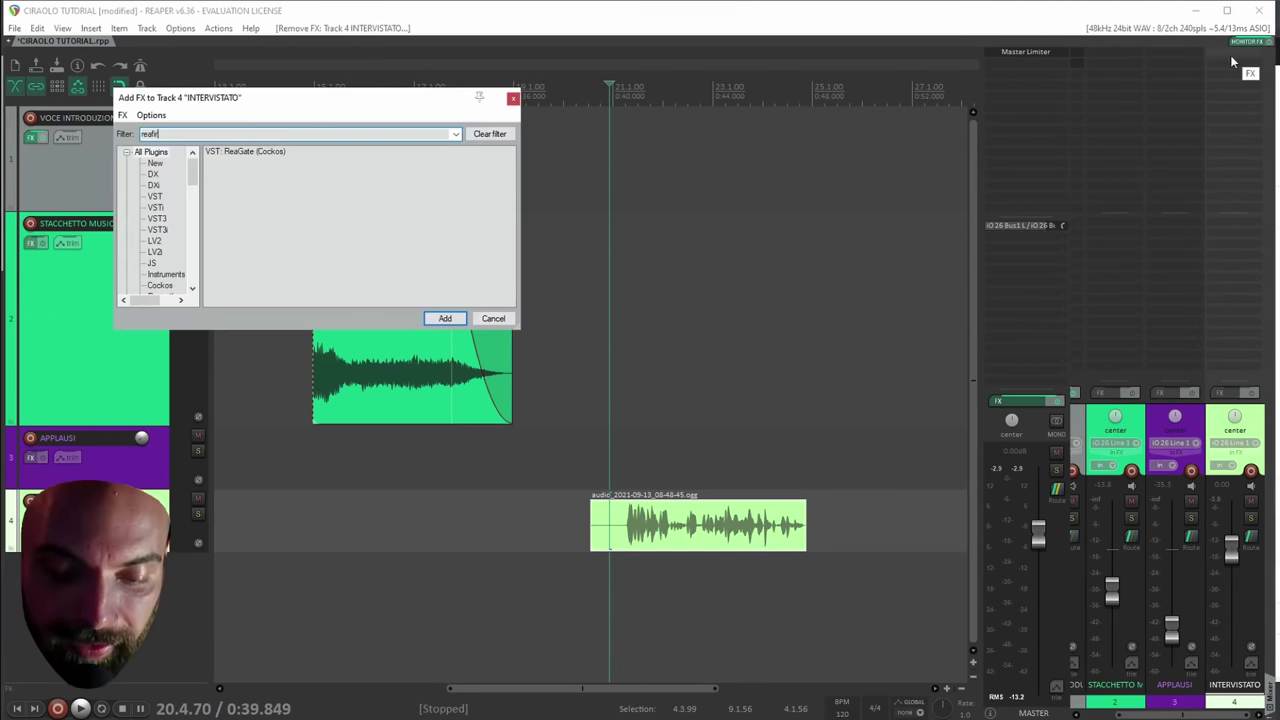
key(Return)
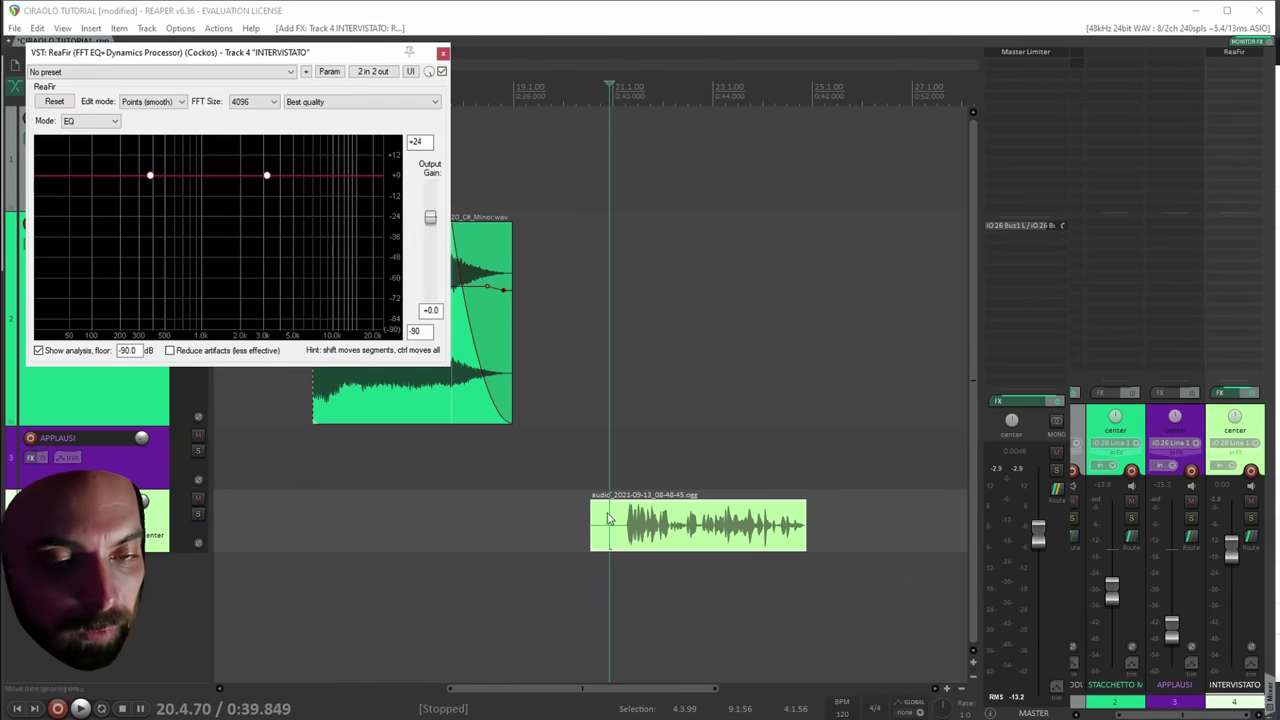
Make a time selection from 20.3.62 to 21.1.78 over the noise before the speech, enable repeat and play it in a loop.
scroll(588, 521, up, 4)
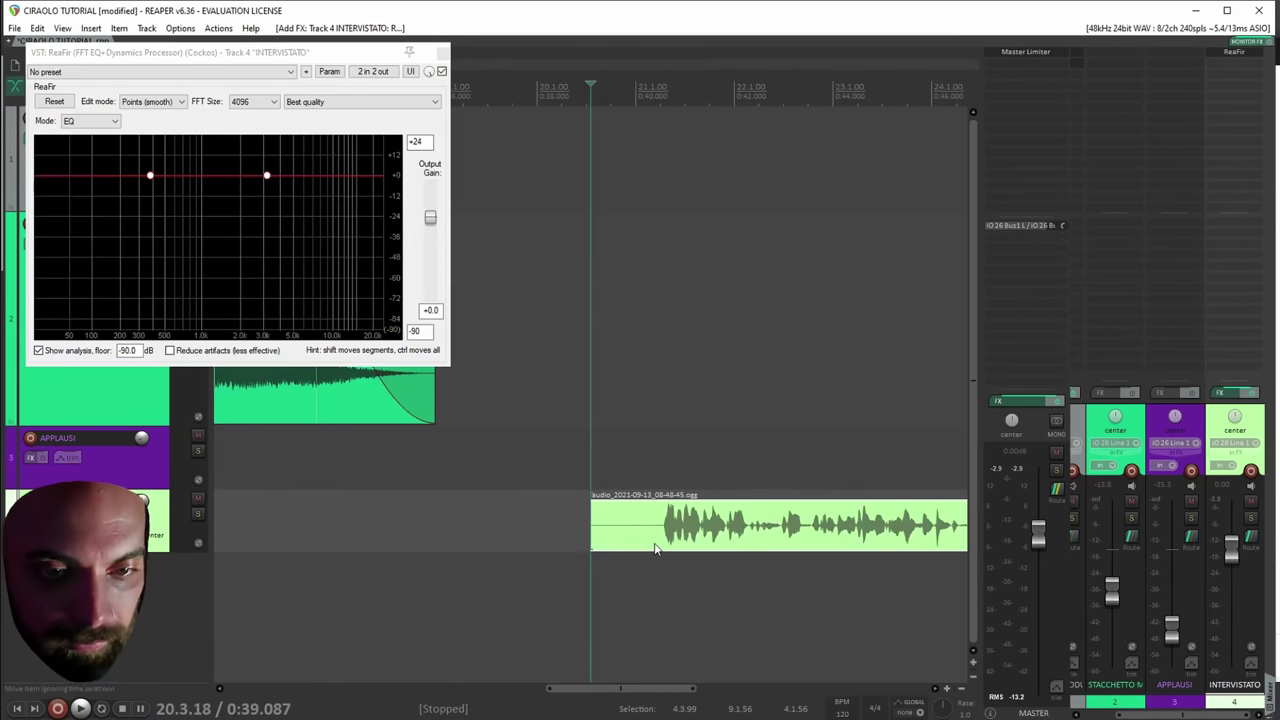
click(611, 577)
click(632, 447)
scroll(625, 474, down, 2)
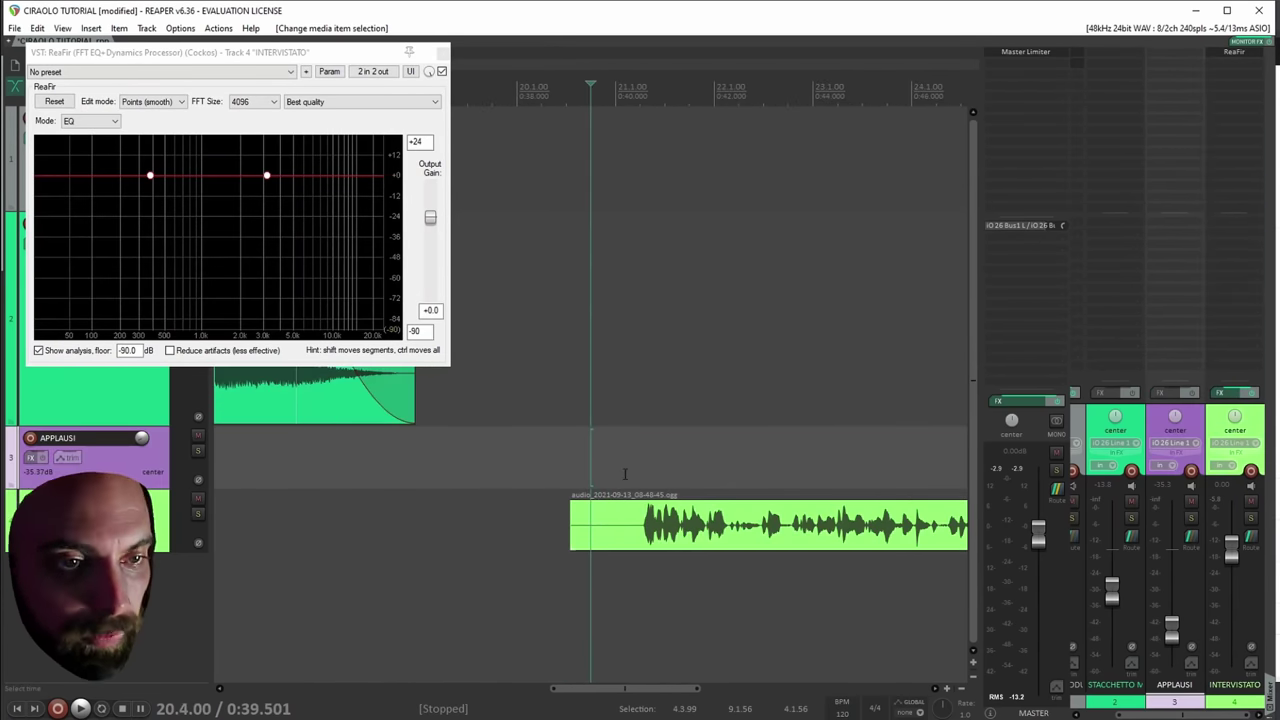
scroll(598, 471, up, 2)
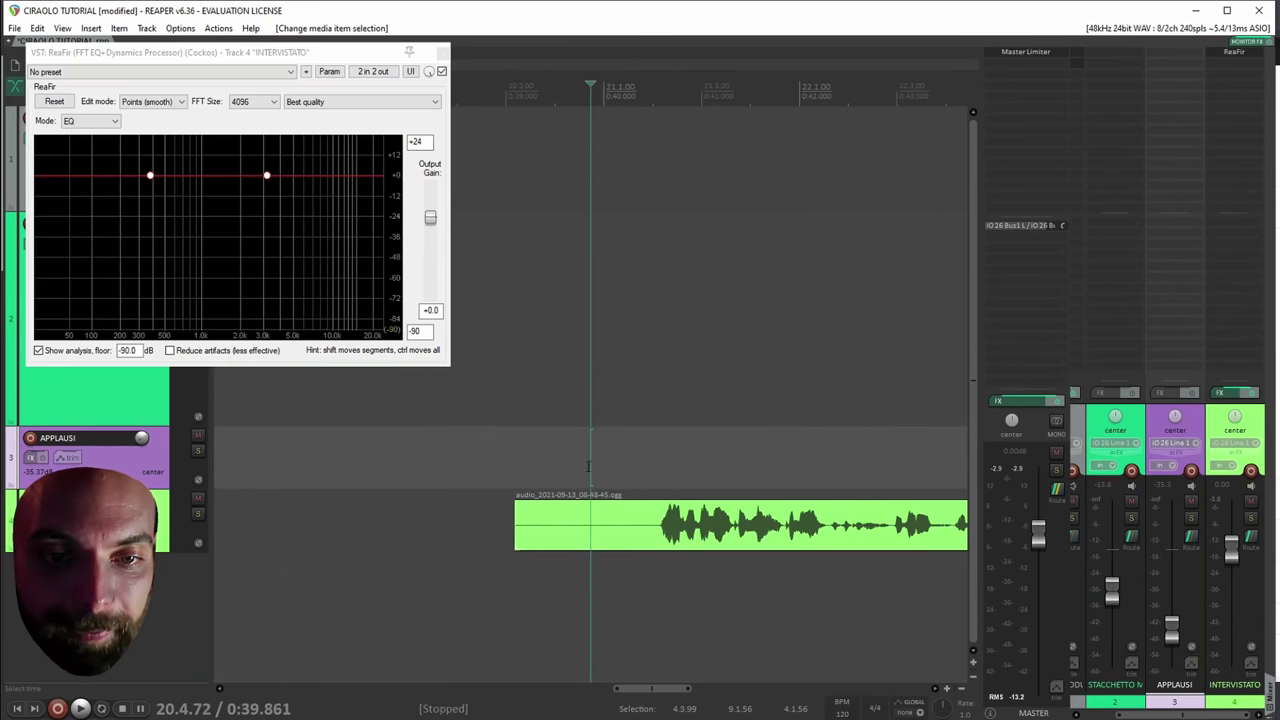
drag(537, 465, 642, 460)
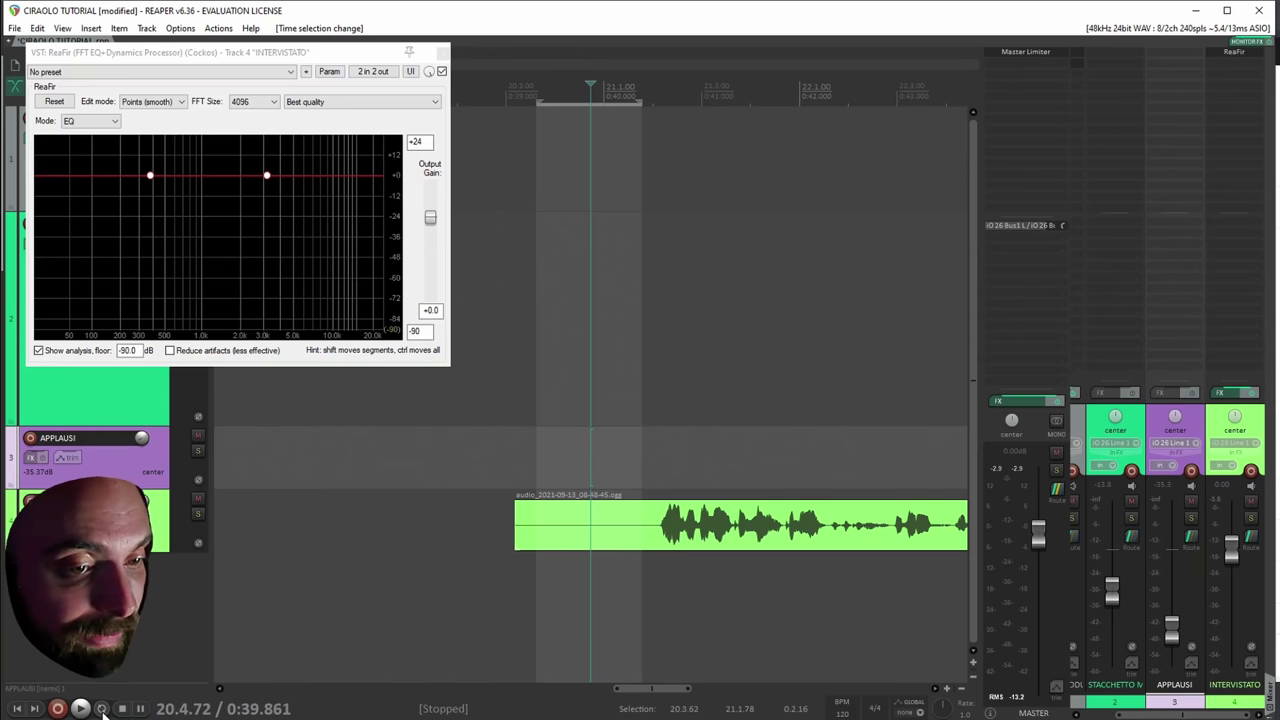
click(541, 532)
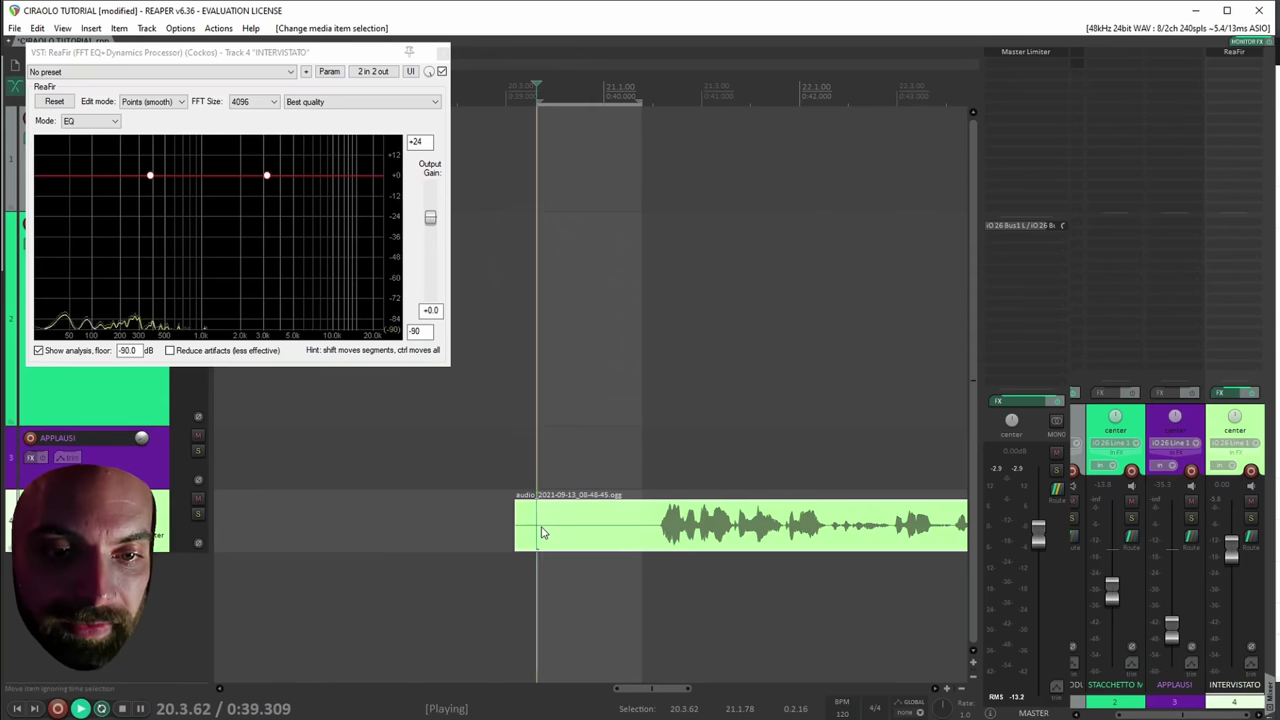
key(space)
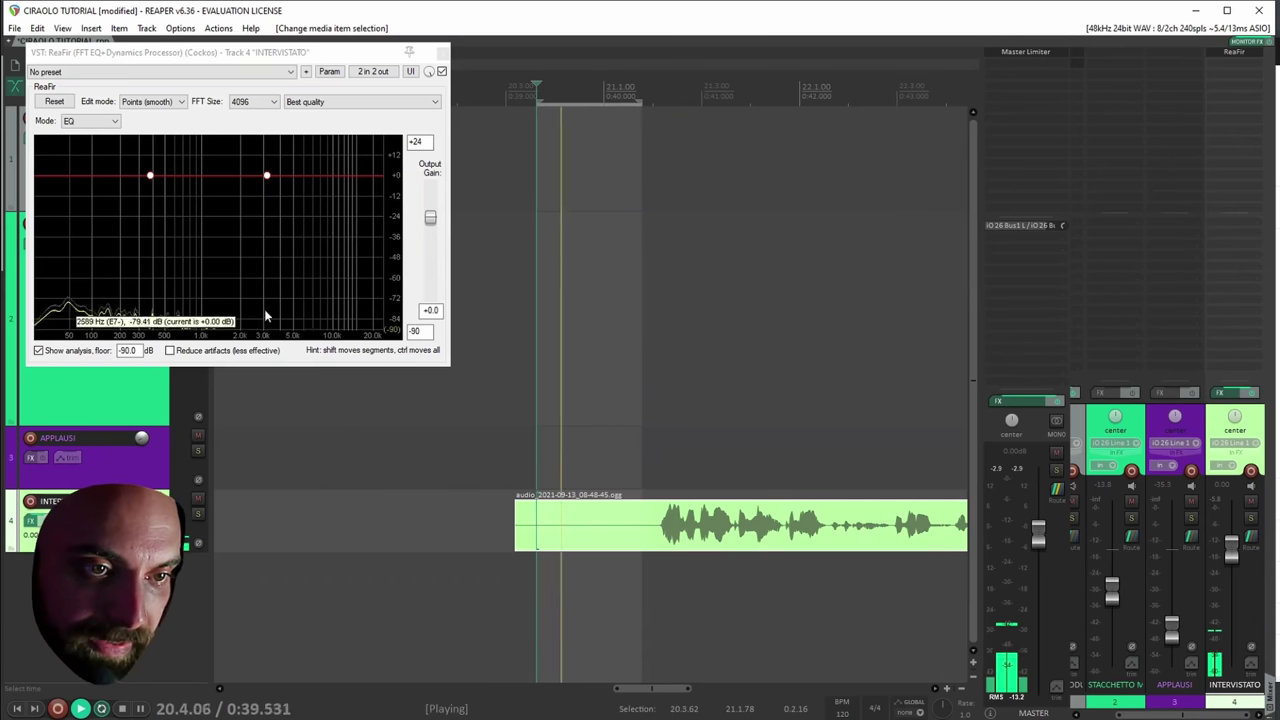
Set ReaFir to Subtract mode and build its noise profile automatically from the looped noise, switching the automatic building off once captured.
click(87, 121)
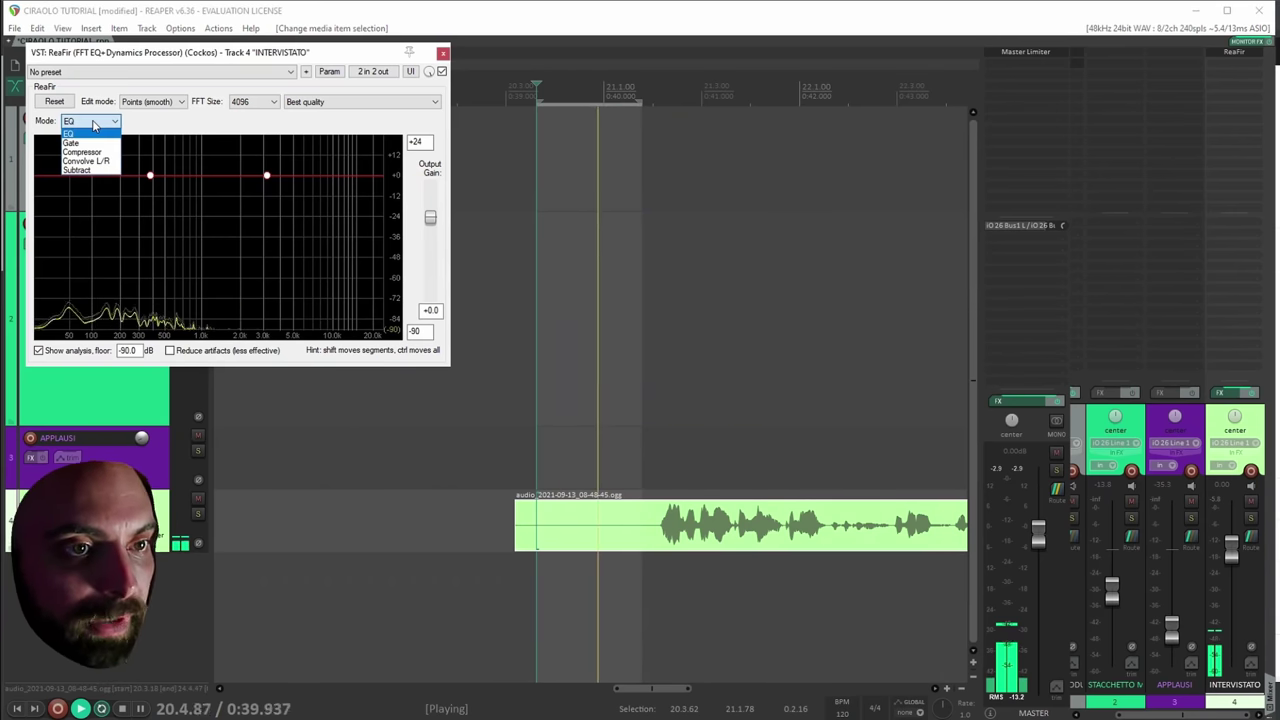
click(86, 166)
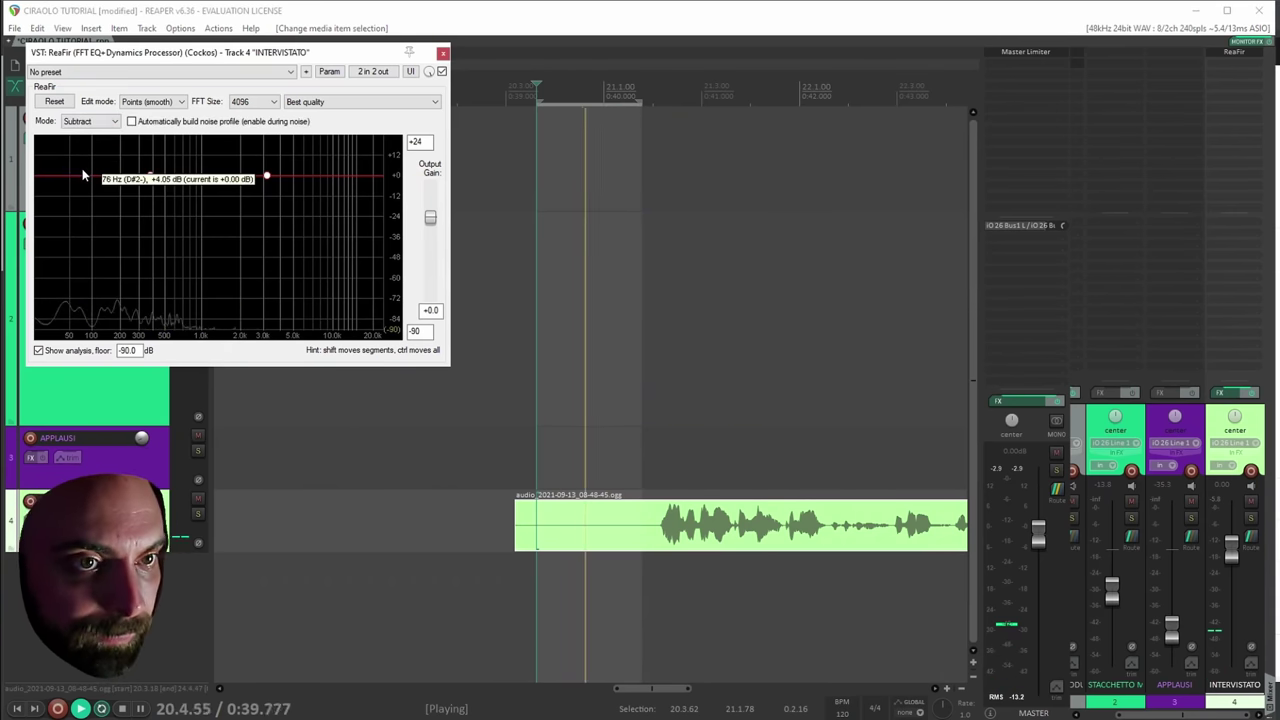
click(131, 121)
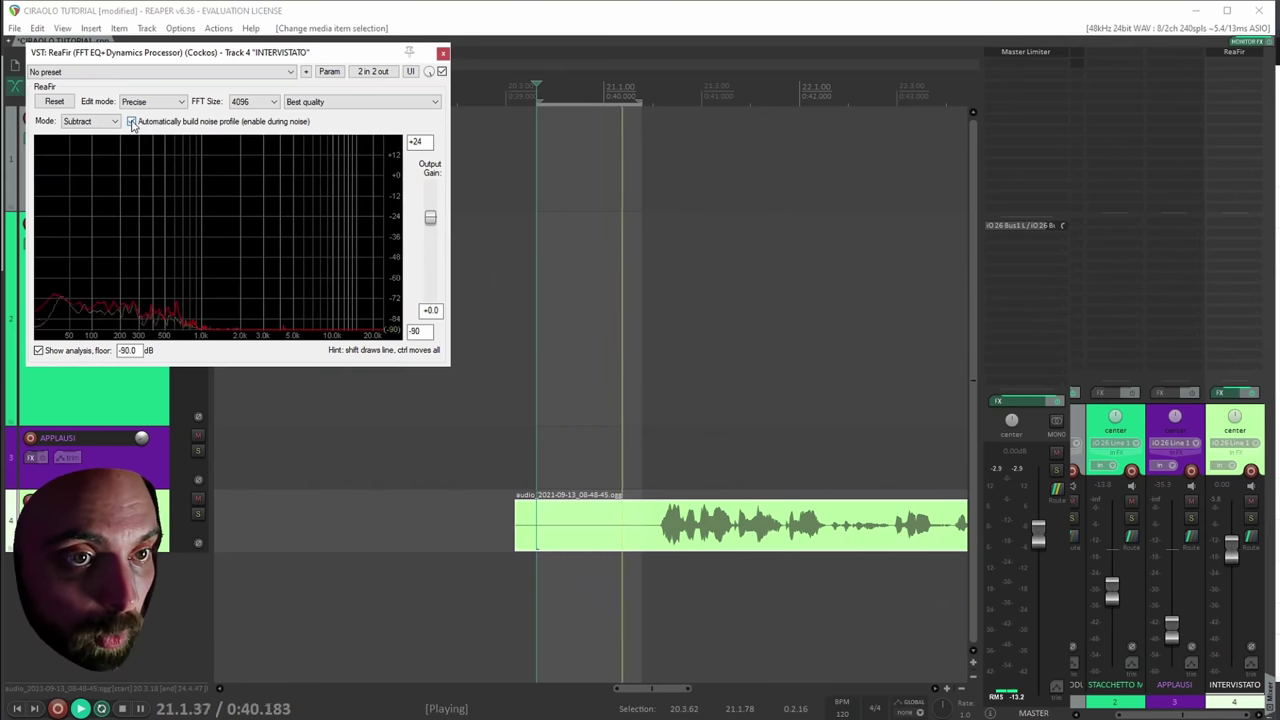
click(131, 121)
Turn repeat off and play the interview from the noise section through the speech to check ReaFir's noise subtraction.
click(597, 529)
key(space)
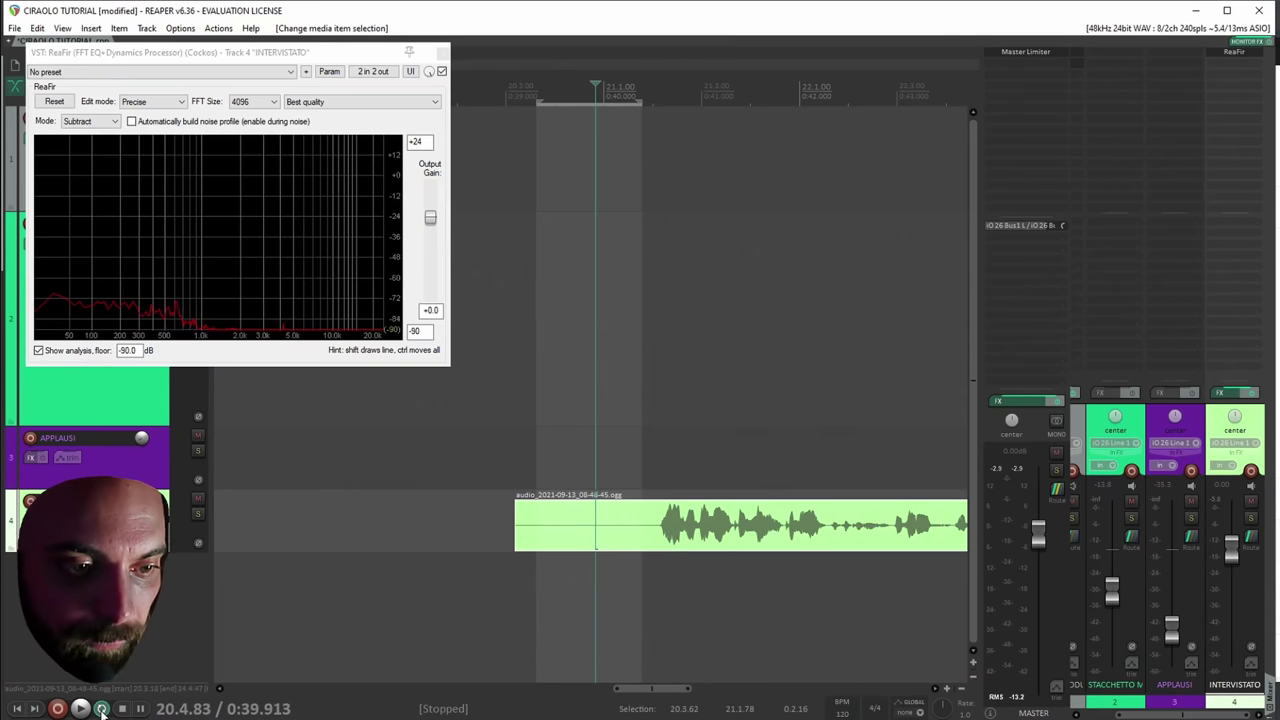
key(space)
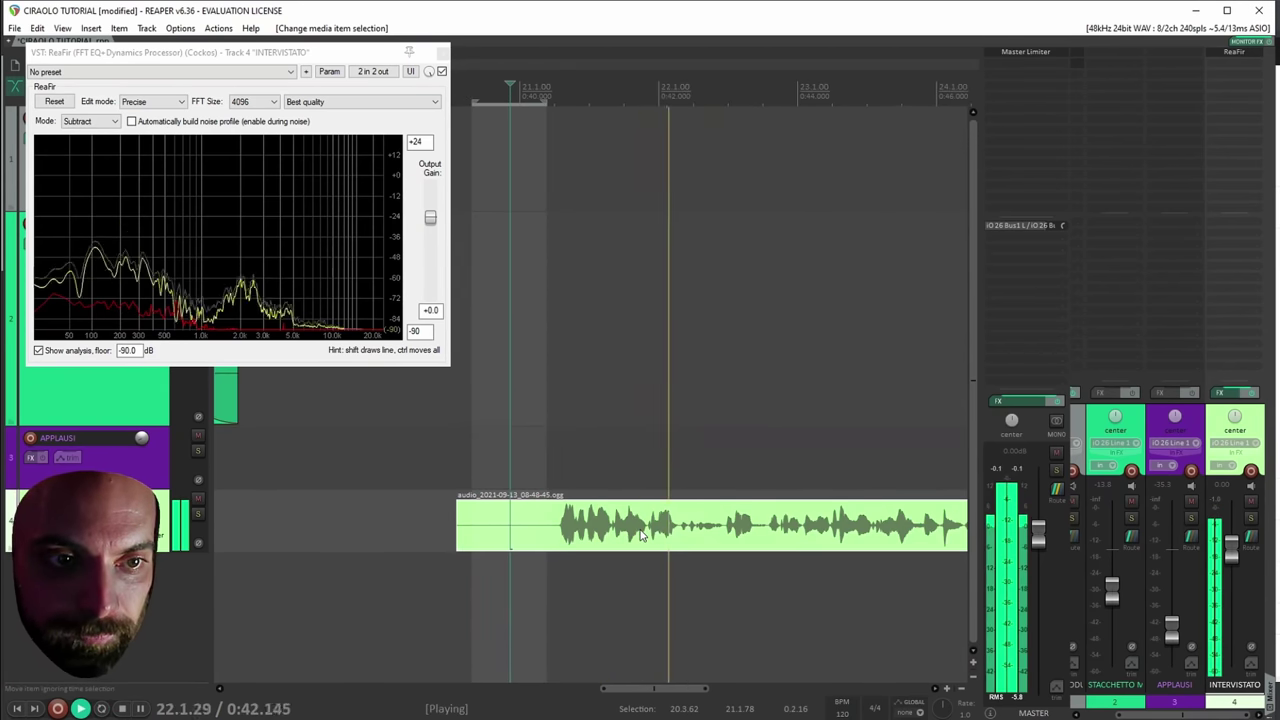
scroll(640, 535, down, 3)
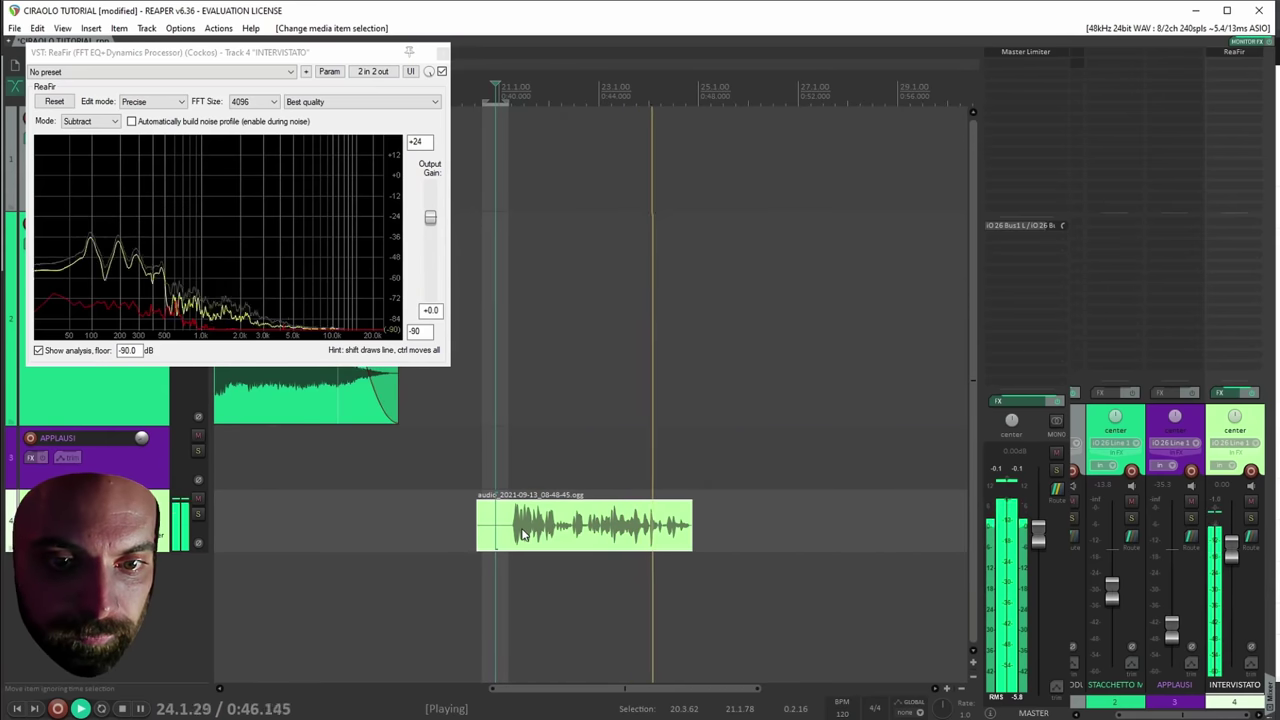
key(space)
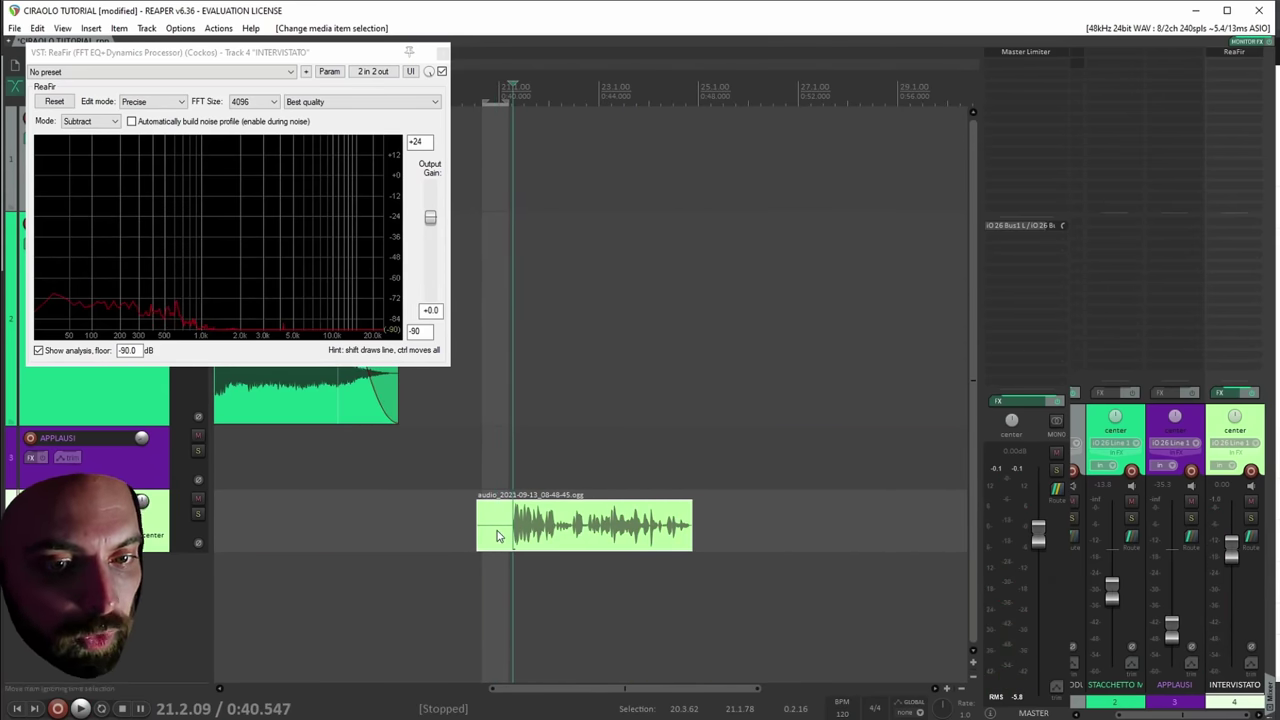
Try raising the whole ReaFir noise profile while playing the interview, and bring it back down to about its captured level.
click(159, 302)
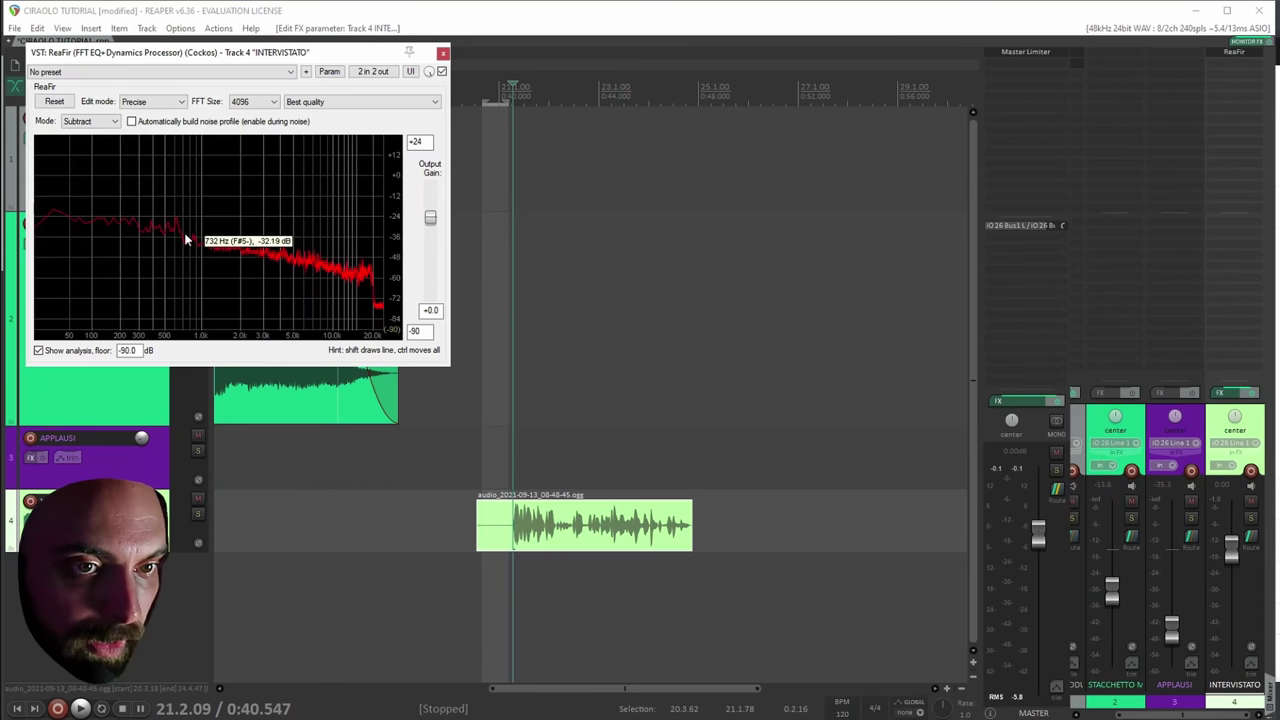
click(503, 526)
key(space)
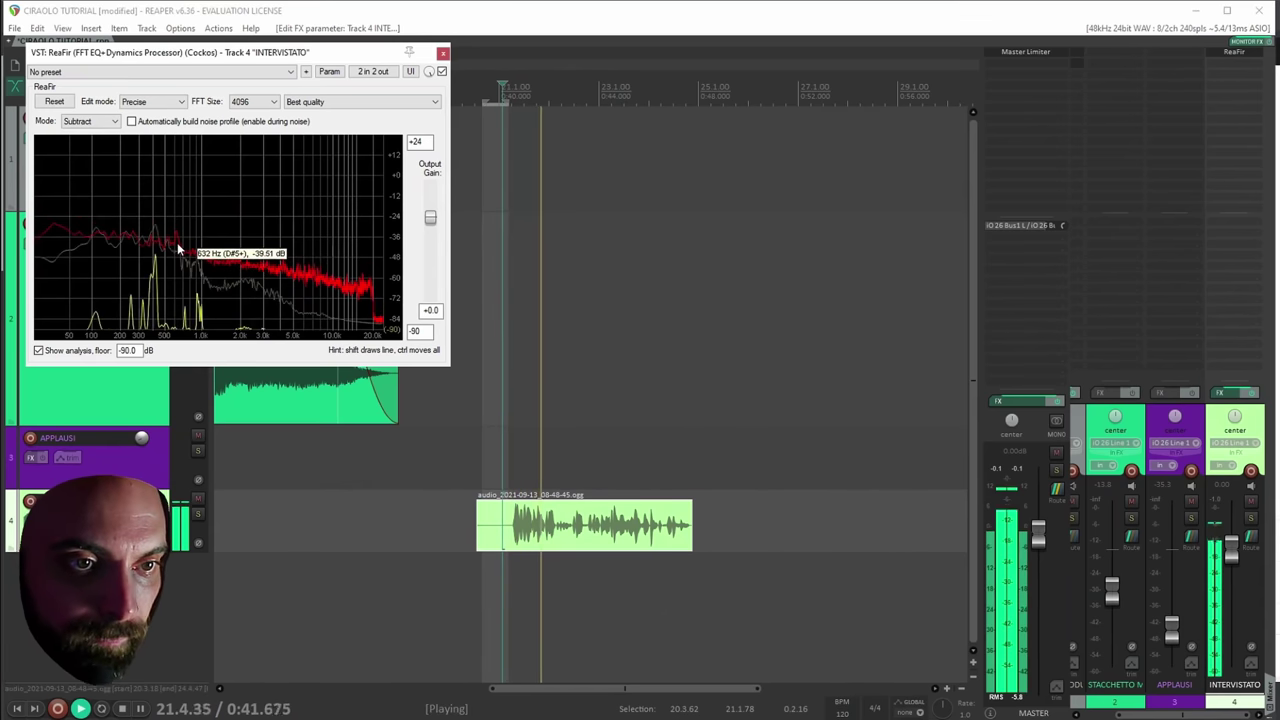
key(space)
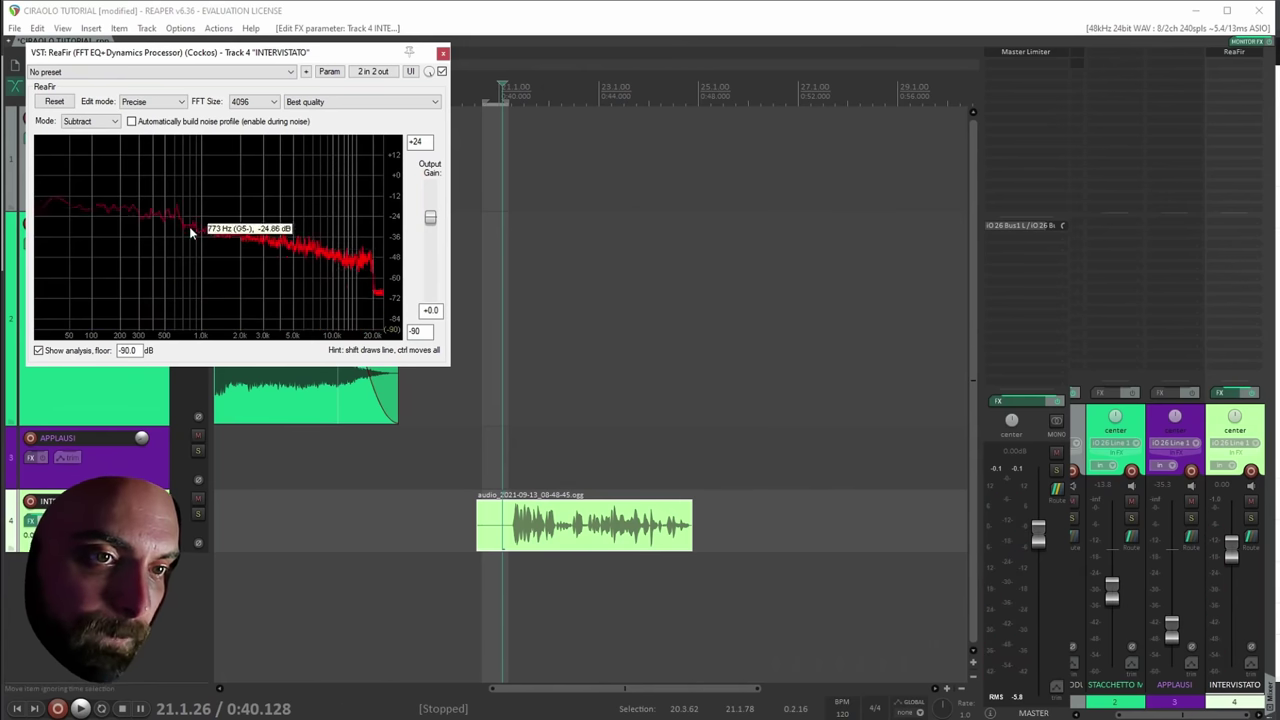
key(space)
mouse_move(193, 267)
mouse_down()
mouse_move(180, 228)
mouse_move(180, 314)
mouse_up()
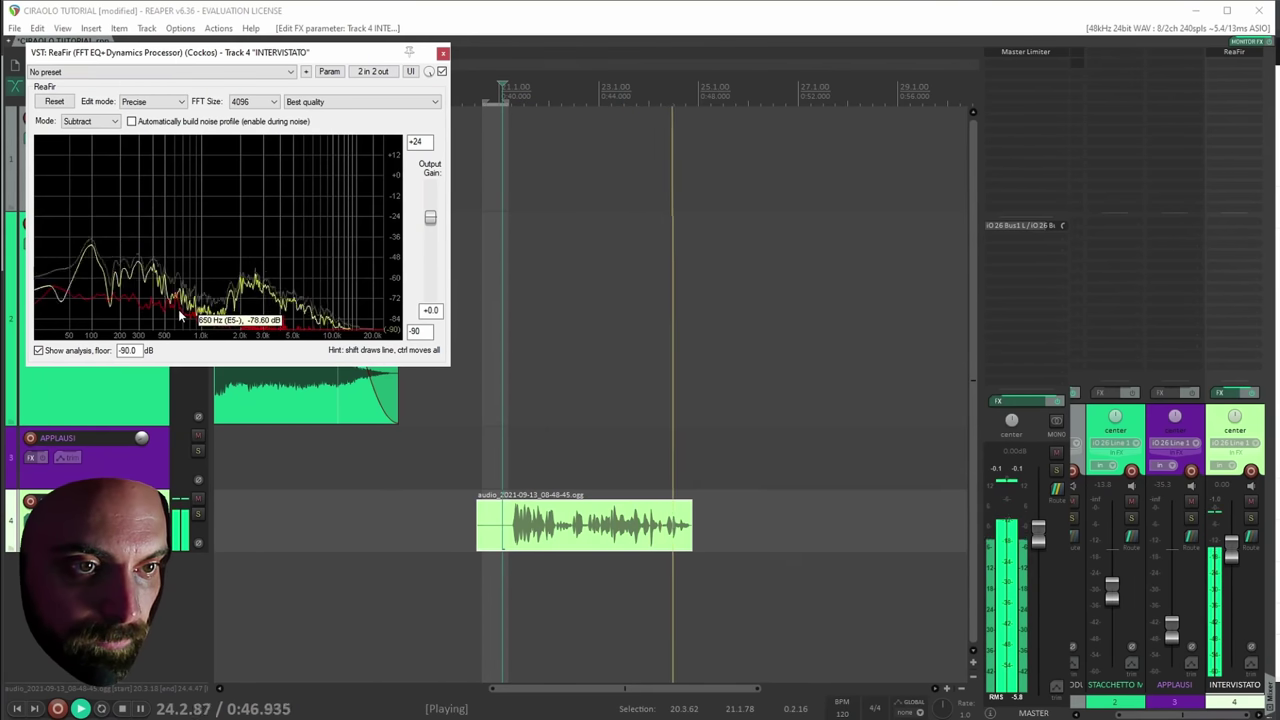
key(space)
Play the interview speech briefly from about 0:40.8 and close the ReaFir window.
click(520, 530)
key(space)
key(space)
click(442, 71)
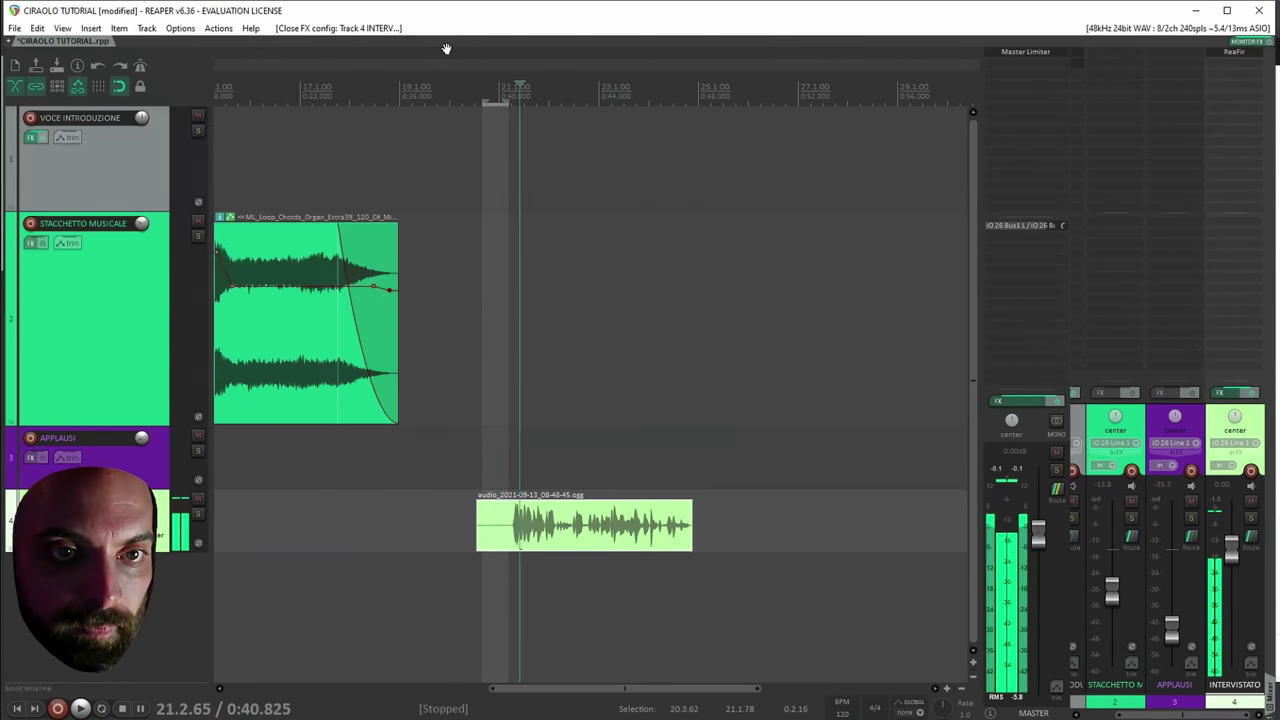
Add ReaEQ to the INTERVISTATO track, raising the high shelf to about 7.2 dB and cutting the low shelf fully at about 86 Hz.
scroll(689, 241, down, 2)
double_click(1231, 74)
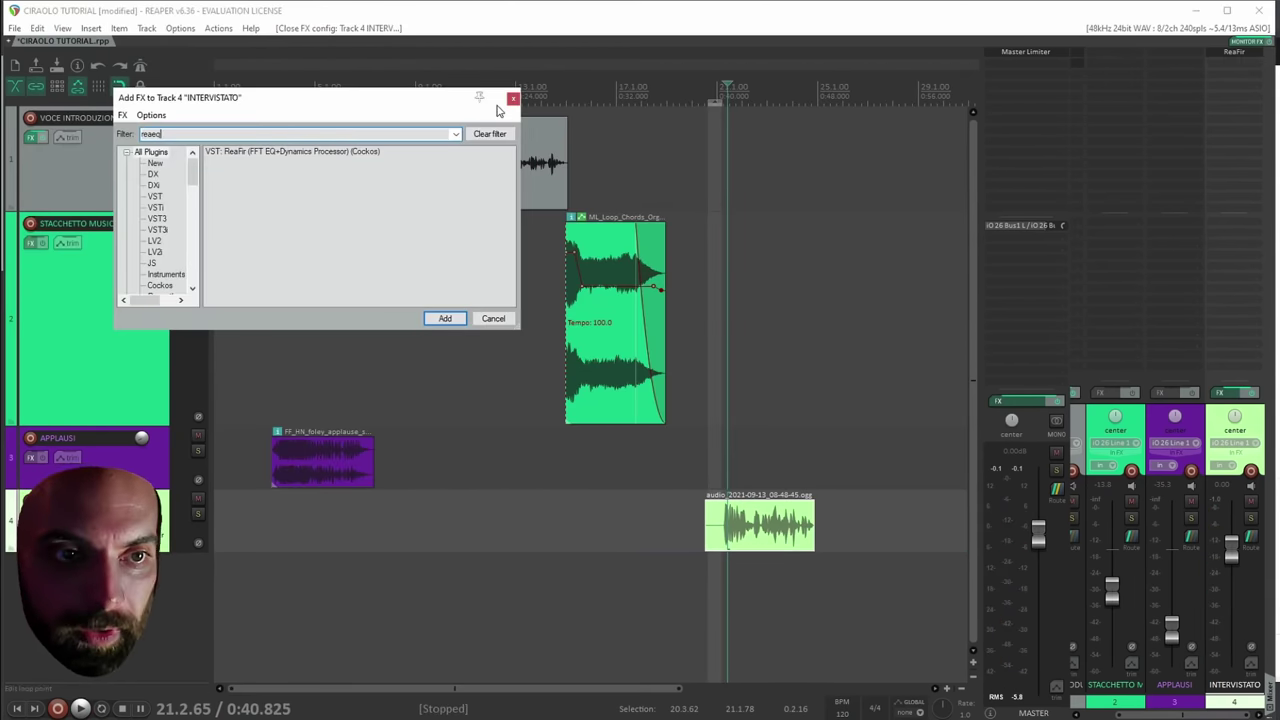
double_click(229, 153)
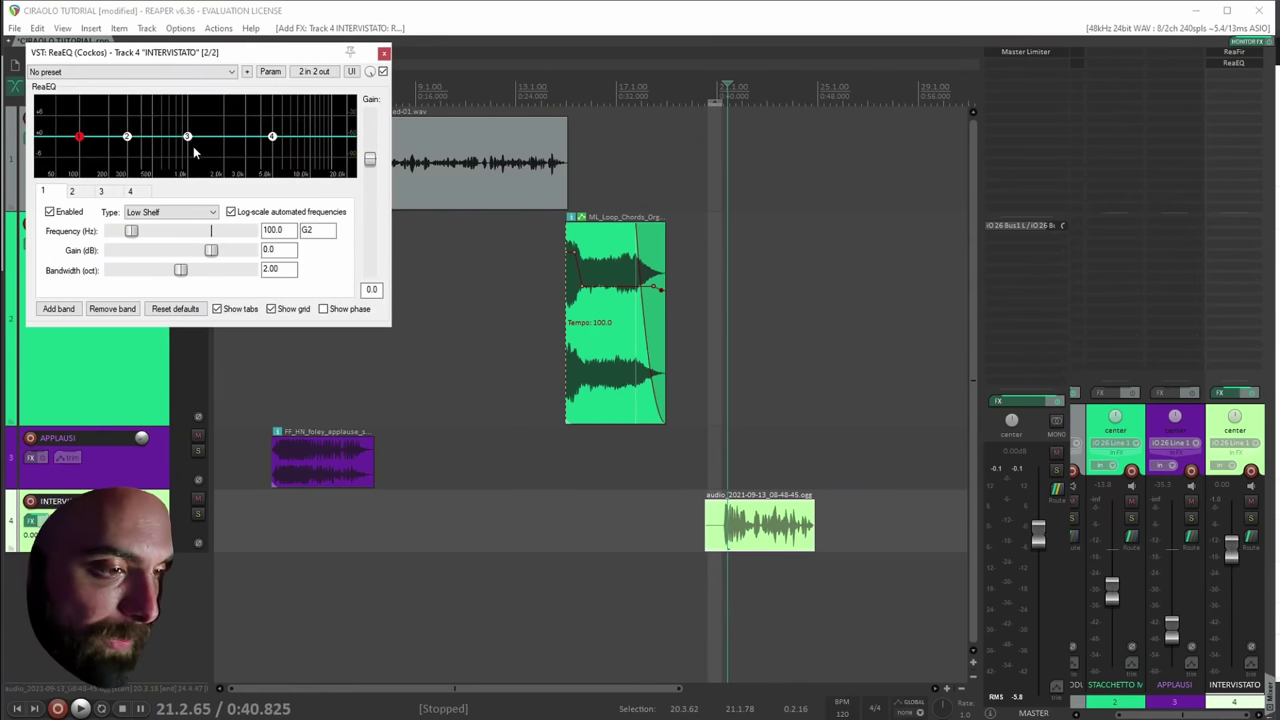
drag(273, 141, 265, 111)
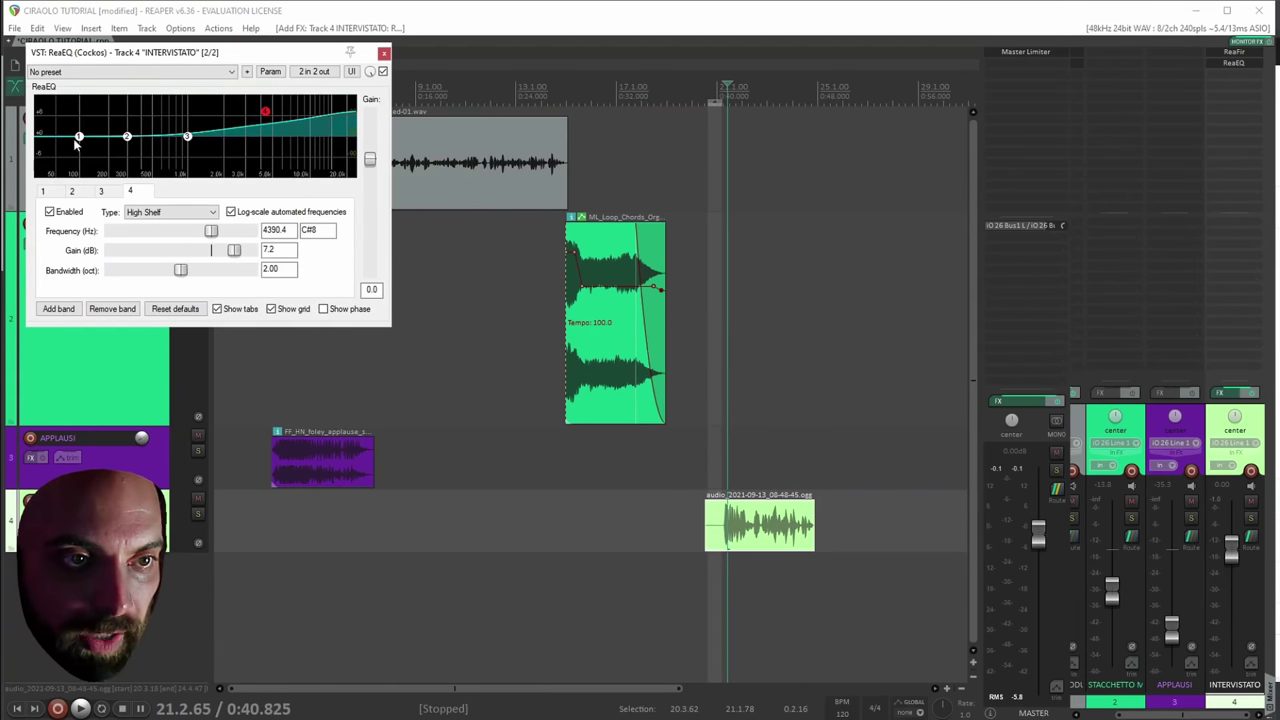
drag(80, 138, 77, 200)
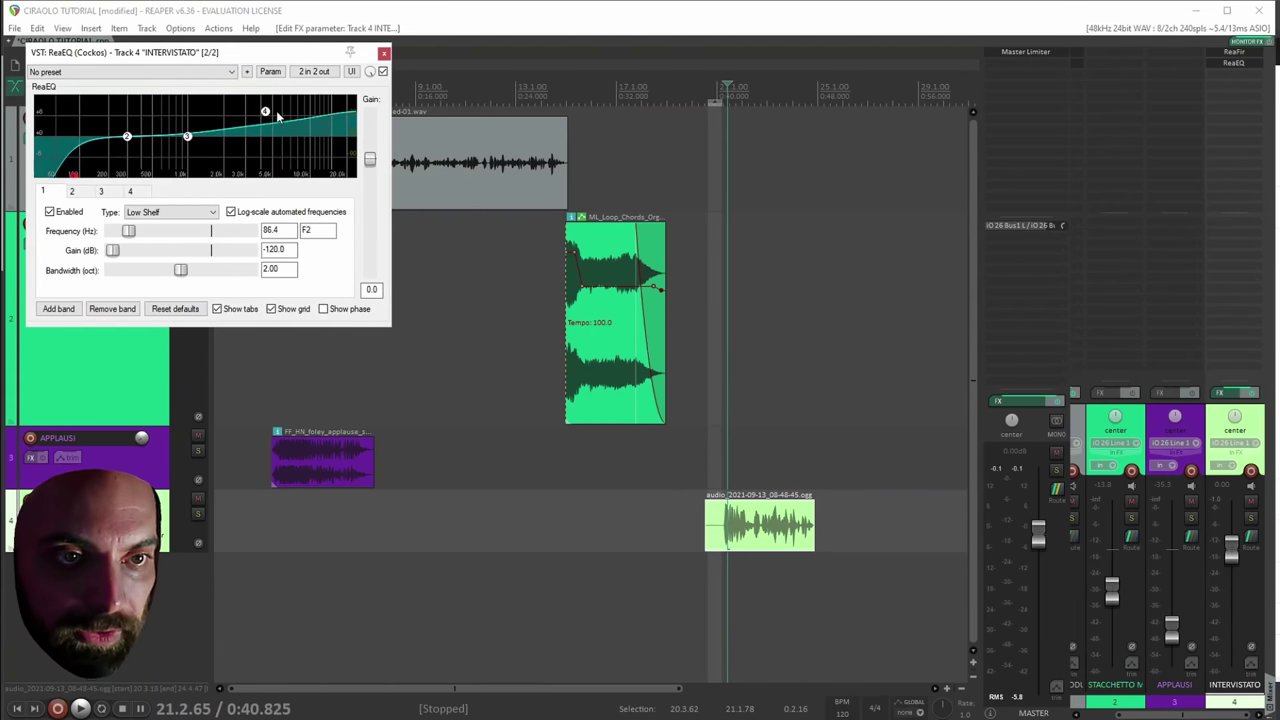
During playback, raise ReaEQ's high shelf to about 14.2 dB, boost band 2 near 117 Hz and cut band 3 about 2 dB near 1255 Hz.
key(space)
drag(266, 111, 276, 92)
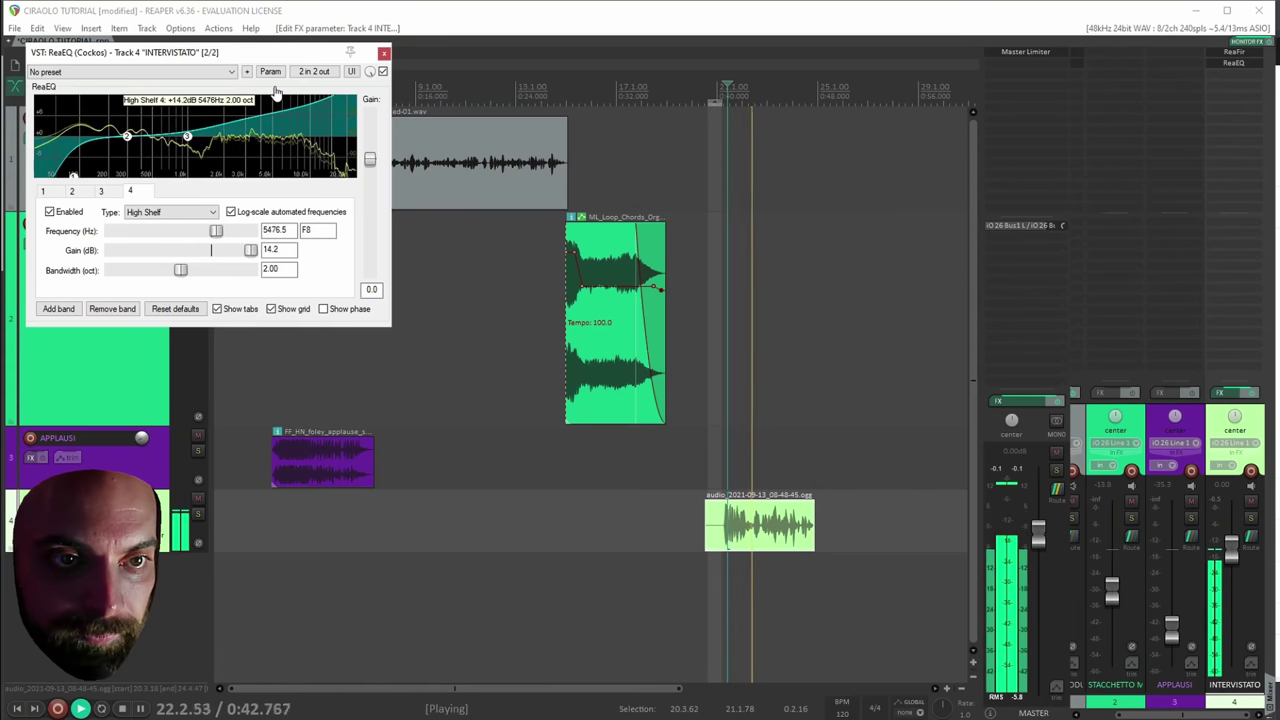
drag(127, 136, 86, 125)
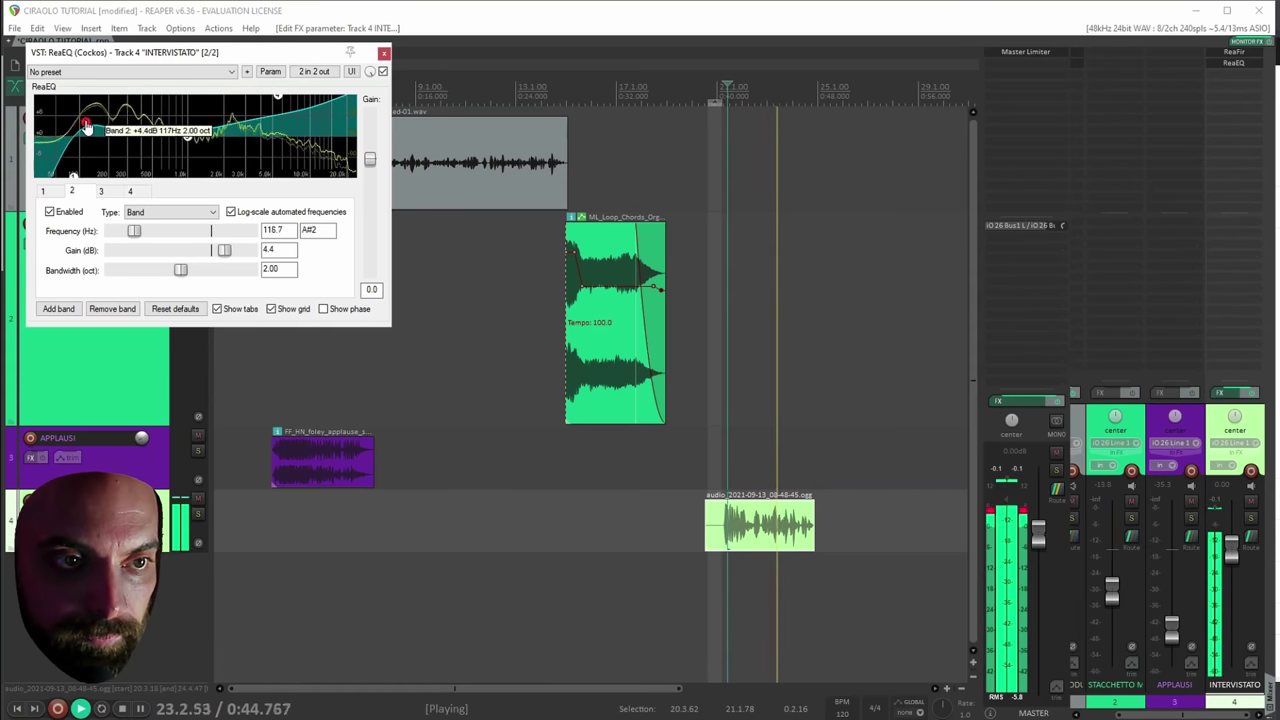
drag(191, 134, 199, 143)
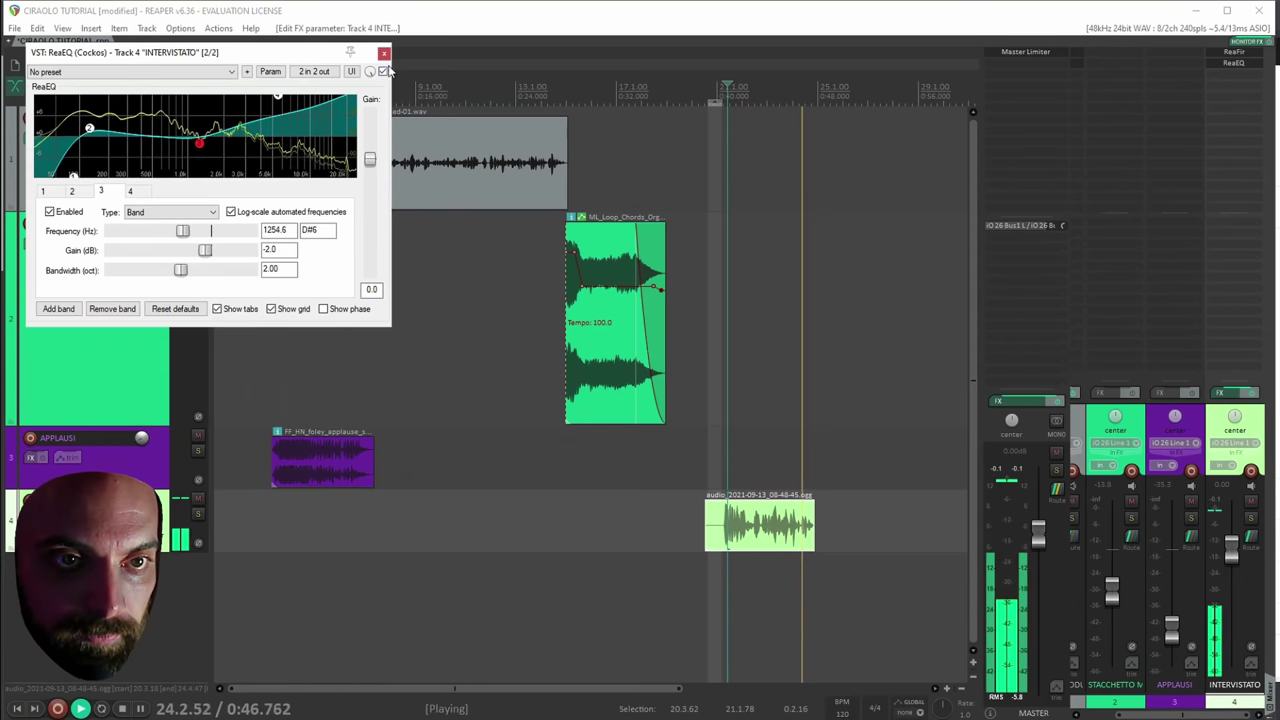
click(384, 53)
key(space)
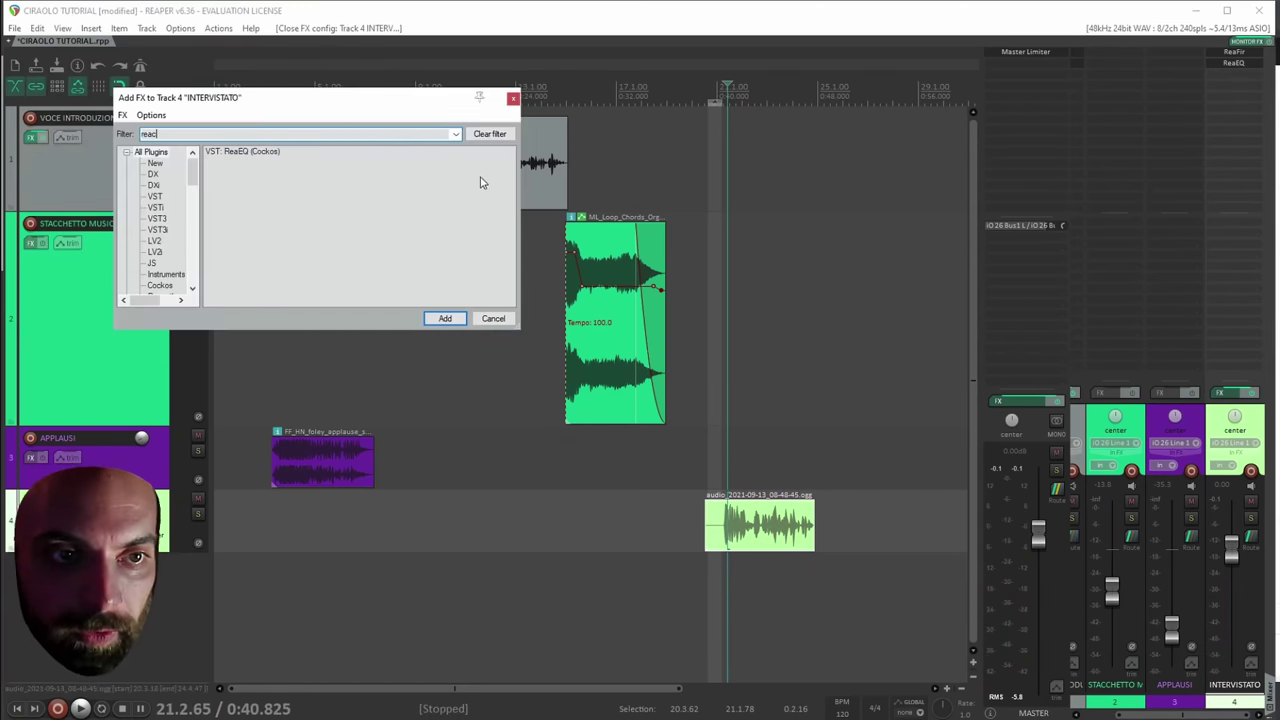
Add ReaComp to the INTERVISTATO track with ratio 4:1, attack about 138 ms and detector input Feedback (pre-fader).
double_click(251, 162)
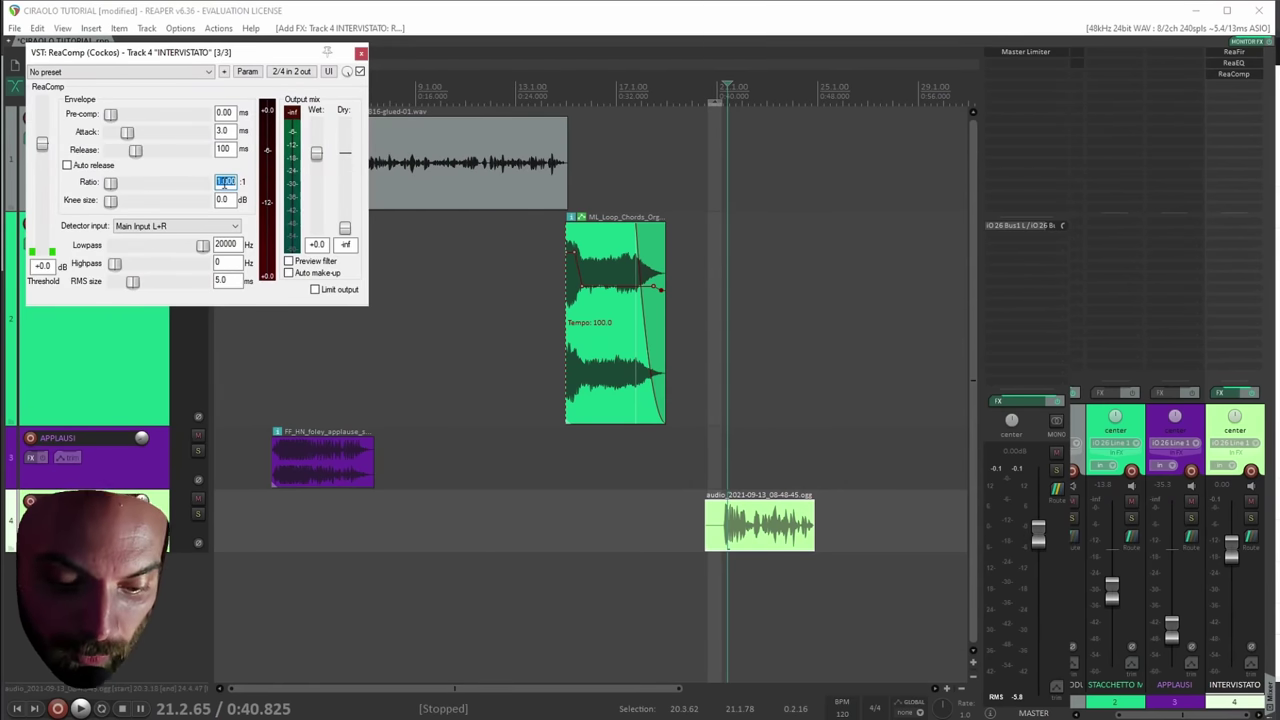
click(140, 226)
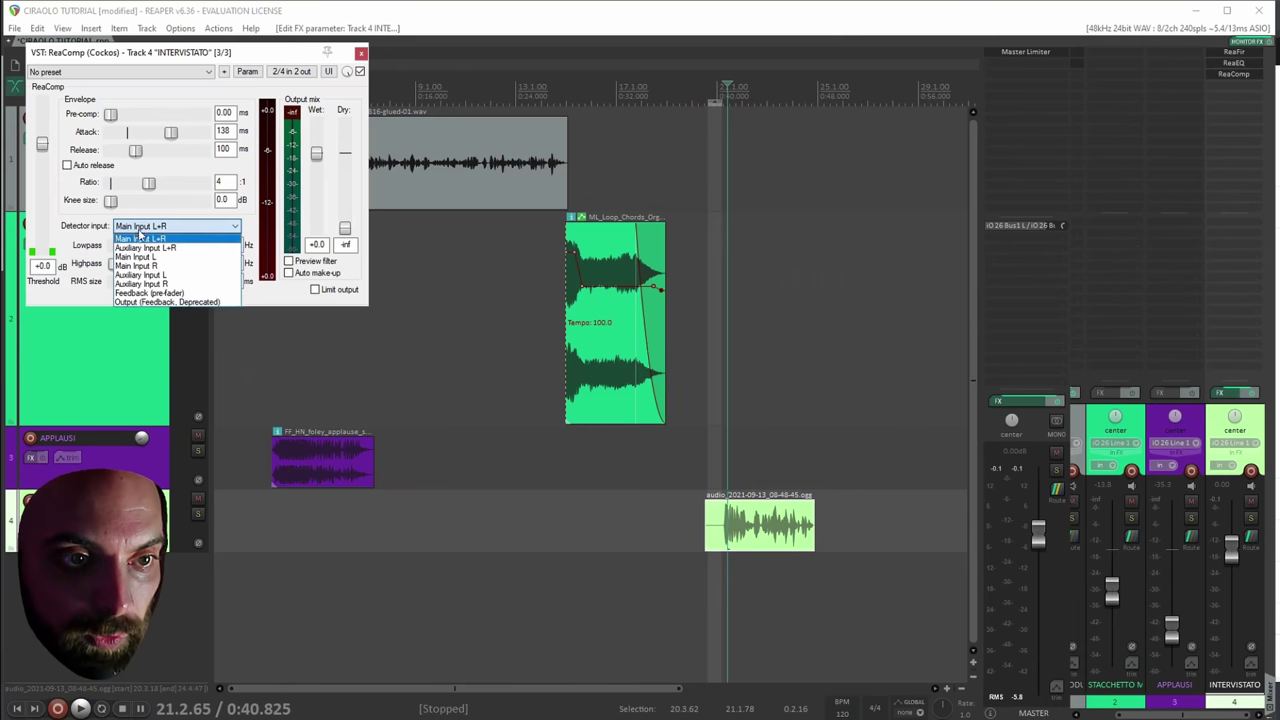
click(135, 293)
Lower ReaComp's threshold to about -28.3 dB while the interview plays, and close its window.
key(space)
drag(42, 143, 41, 215)
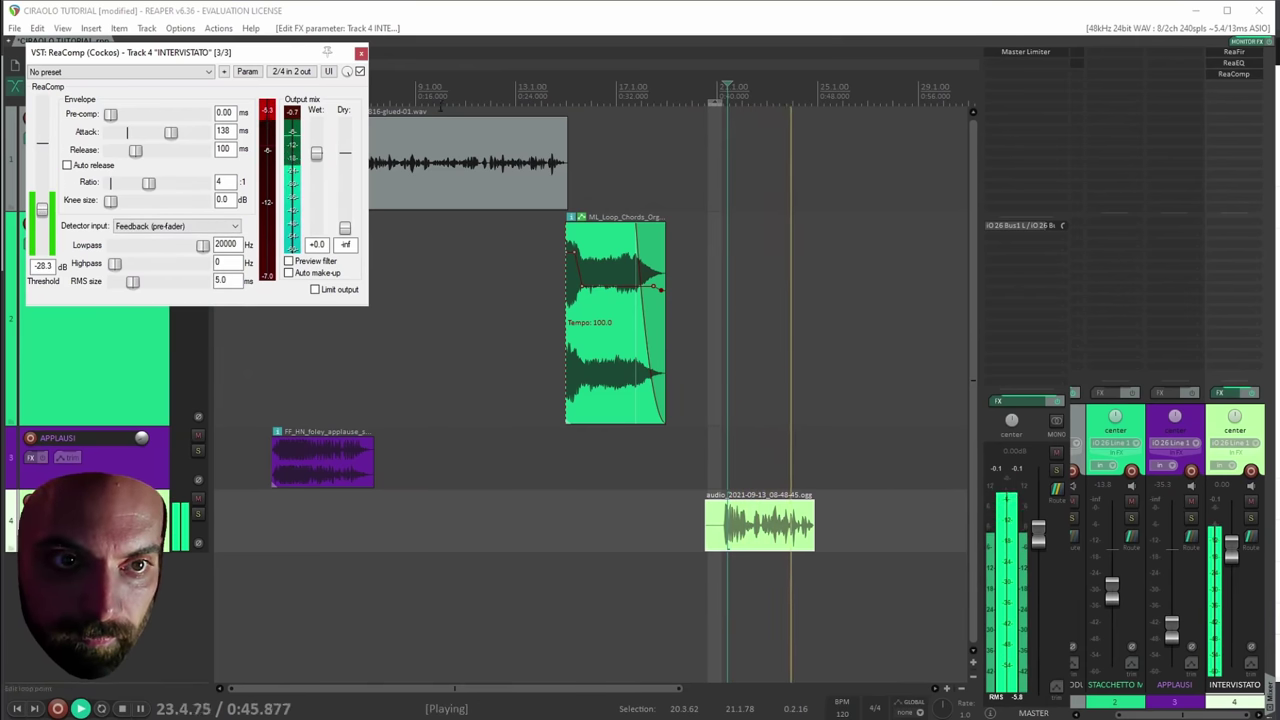
click(361, 52)
key(space)
Play parts of the introduction voice and the interview in turn to compare their sound.
scroll(663, 300, down, 3)
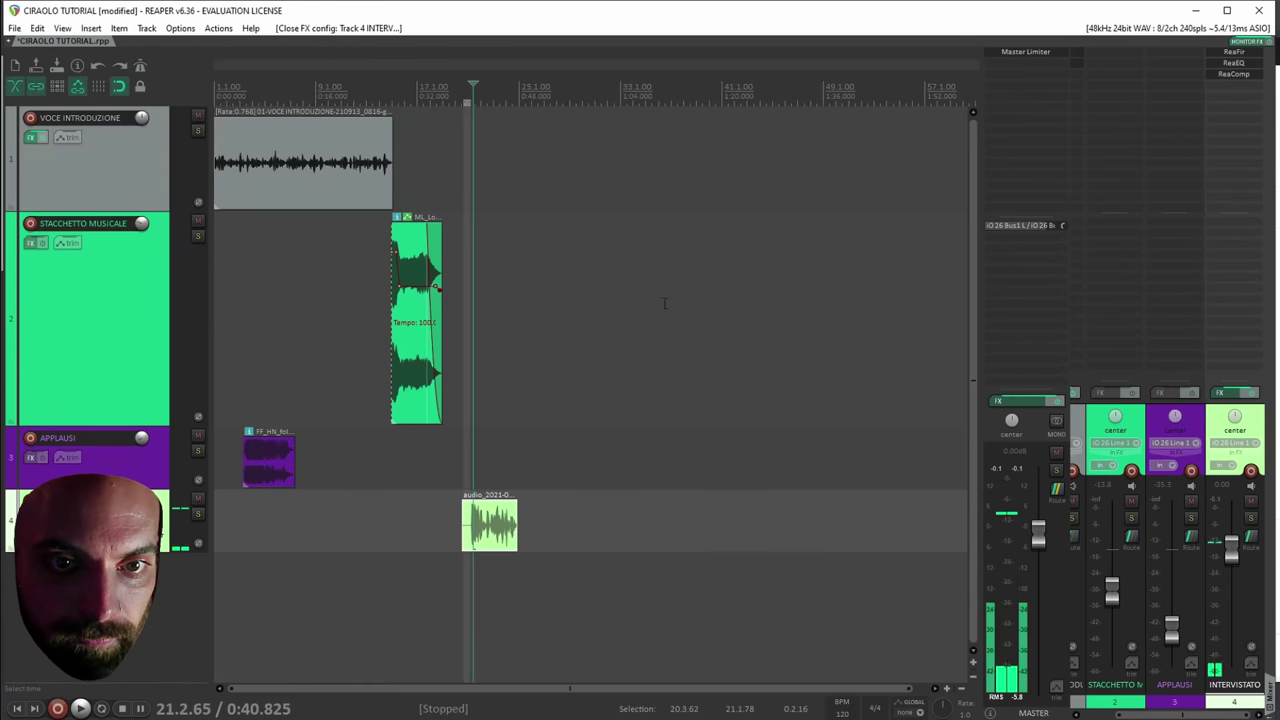
click(310, 260)
key(space)
click(474, 458)
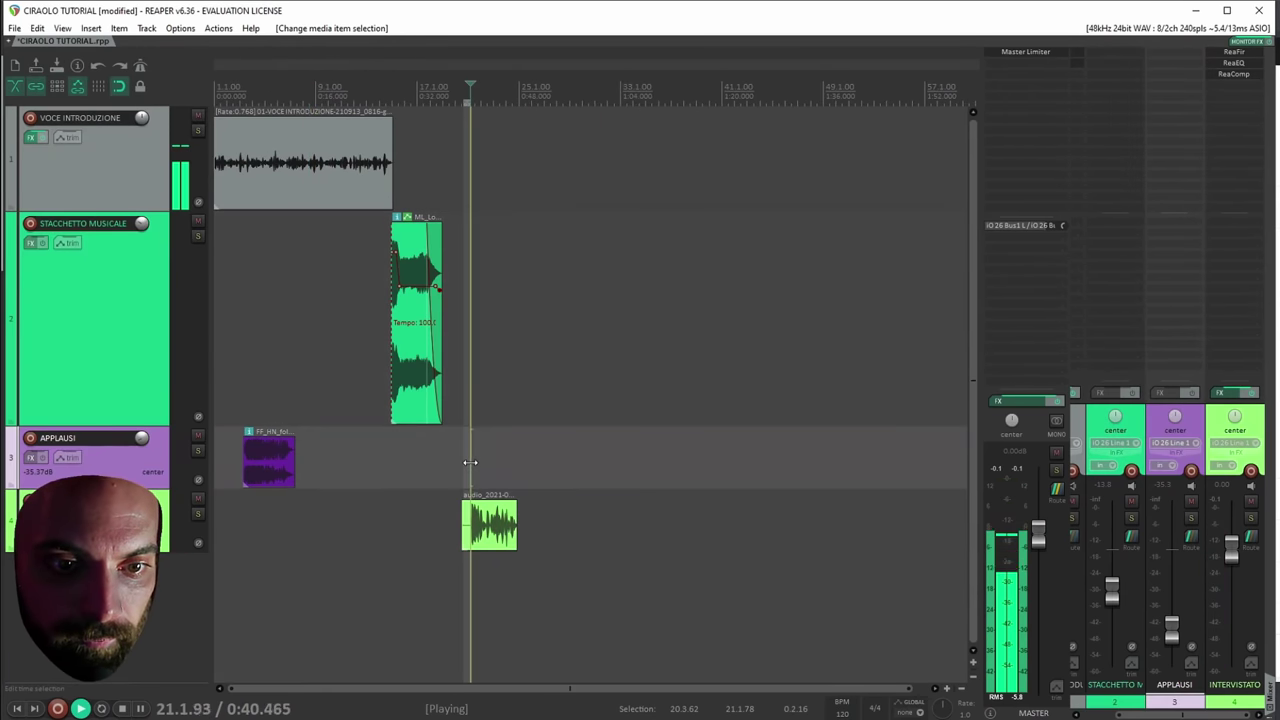
click(351, 312)
scroll(337, 323, up, 3)
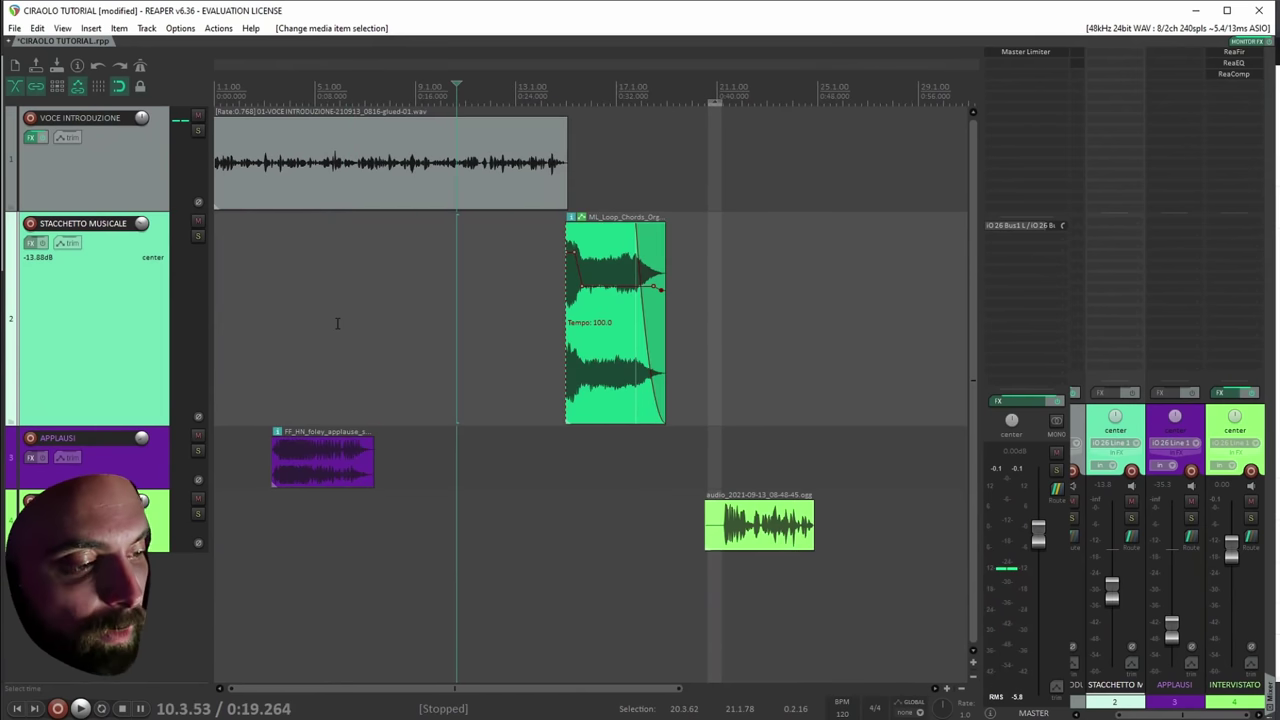
Compare short passages of the interview around 0:42 with the introduction voice around 0:22.5.
click(727, 465)
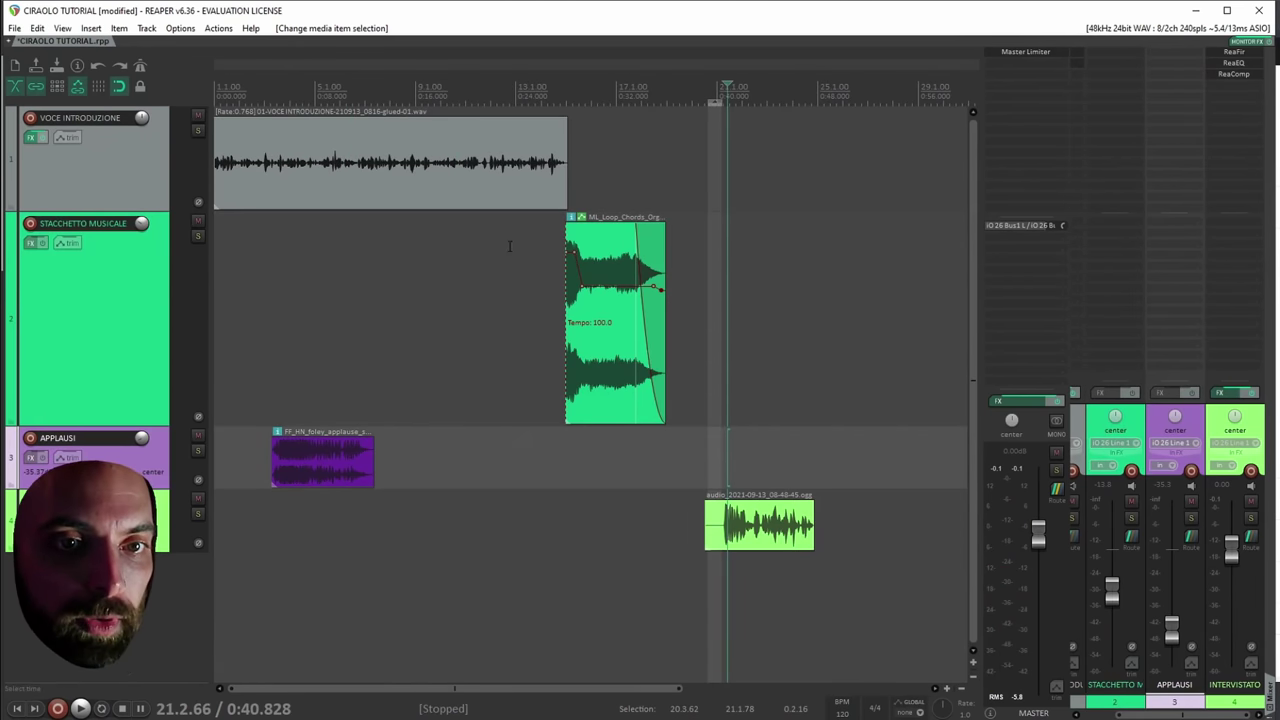
click(500, 240)
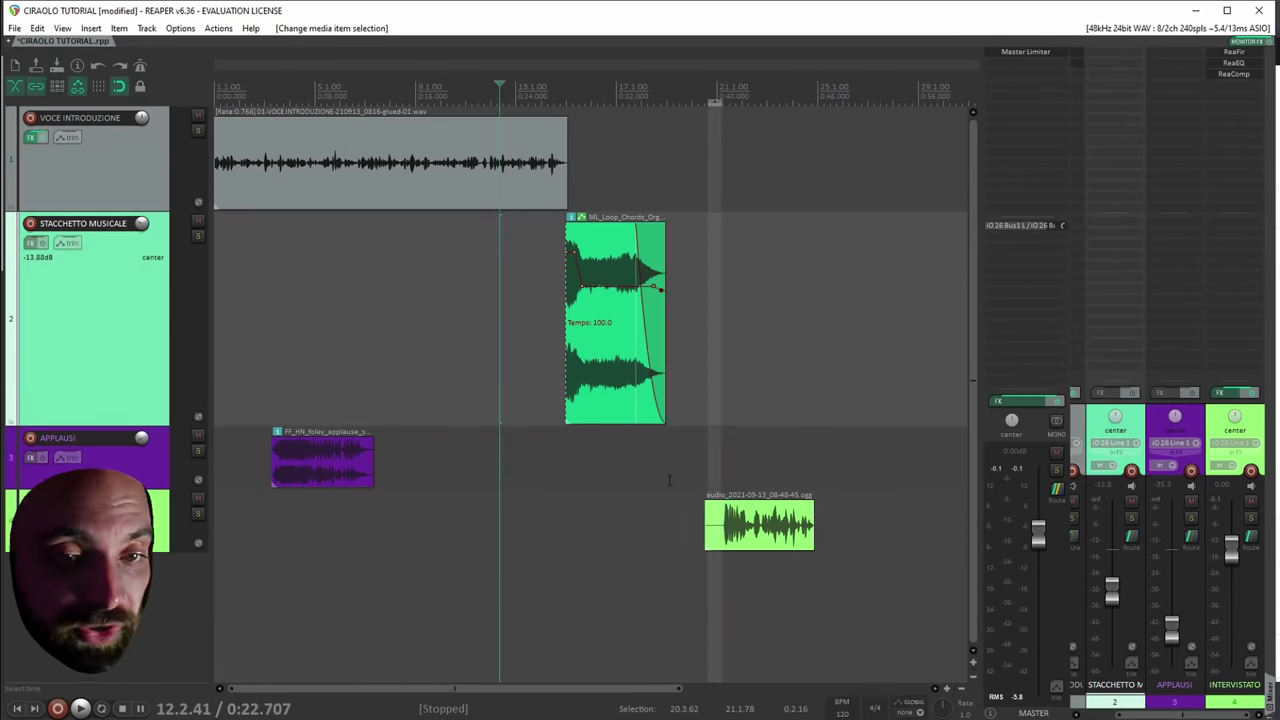
click(739, 344)
key(space)
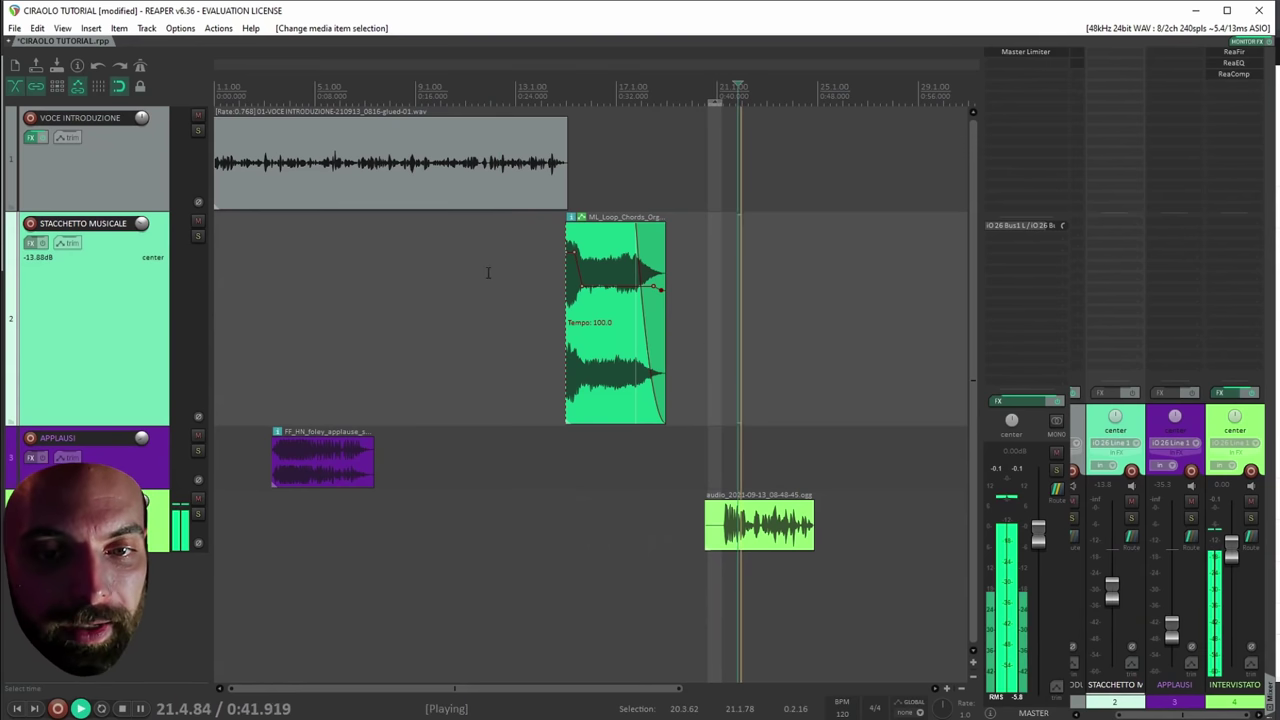
key(space)
click(494, 244)
key(space)
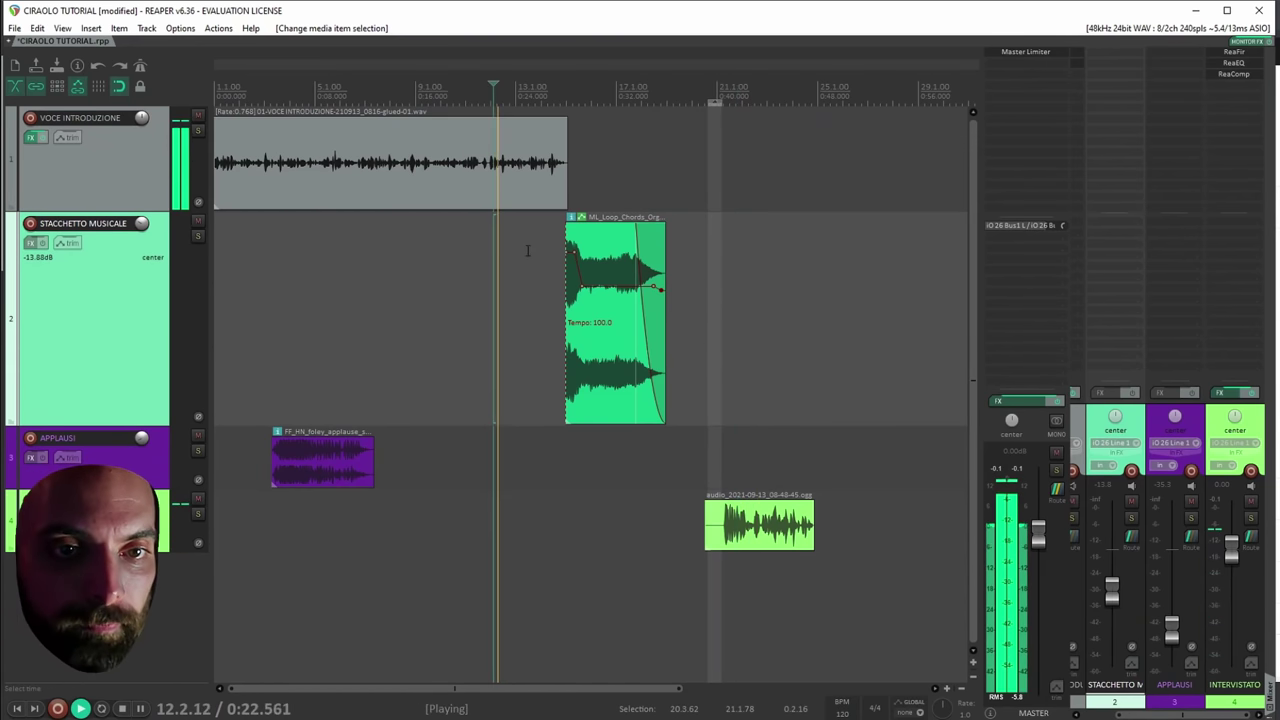
key(space)
click(745, 385)
key(space)
key(space)
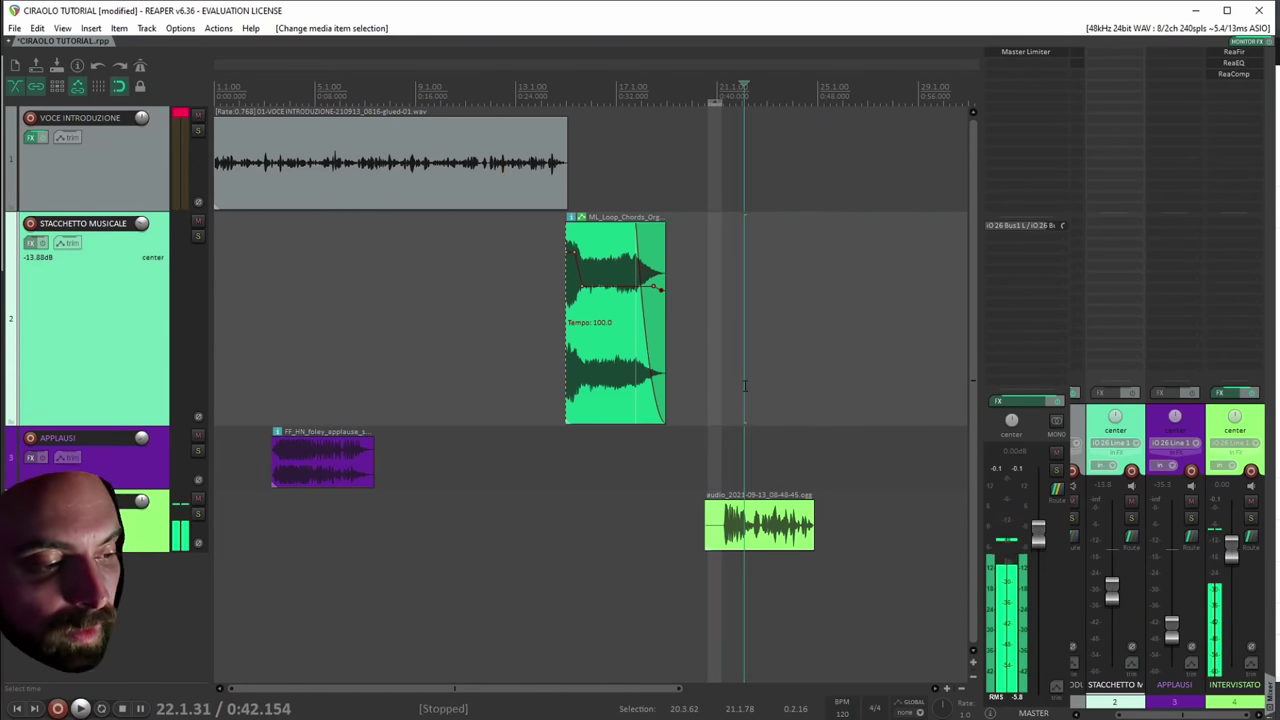
Reopen the interview's ReaEQ, move its window clear of the clips, and add a fifth band boosting about 4.6 dB near 6434 Hz.
click(1234, 63)
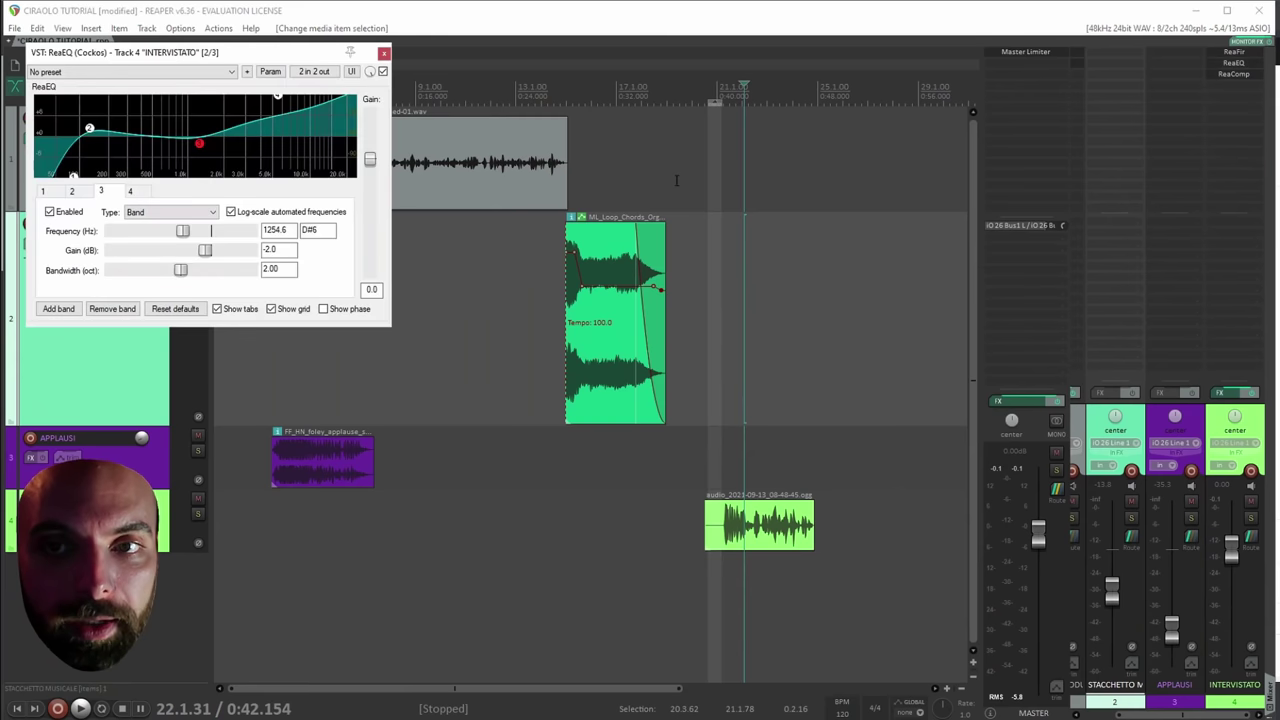
drag(210, 50, 428, 222)
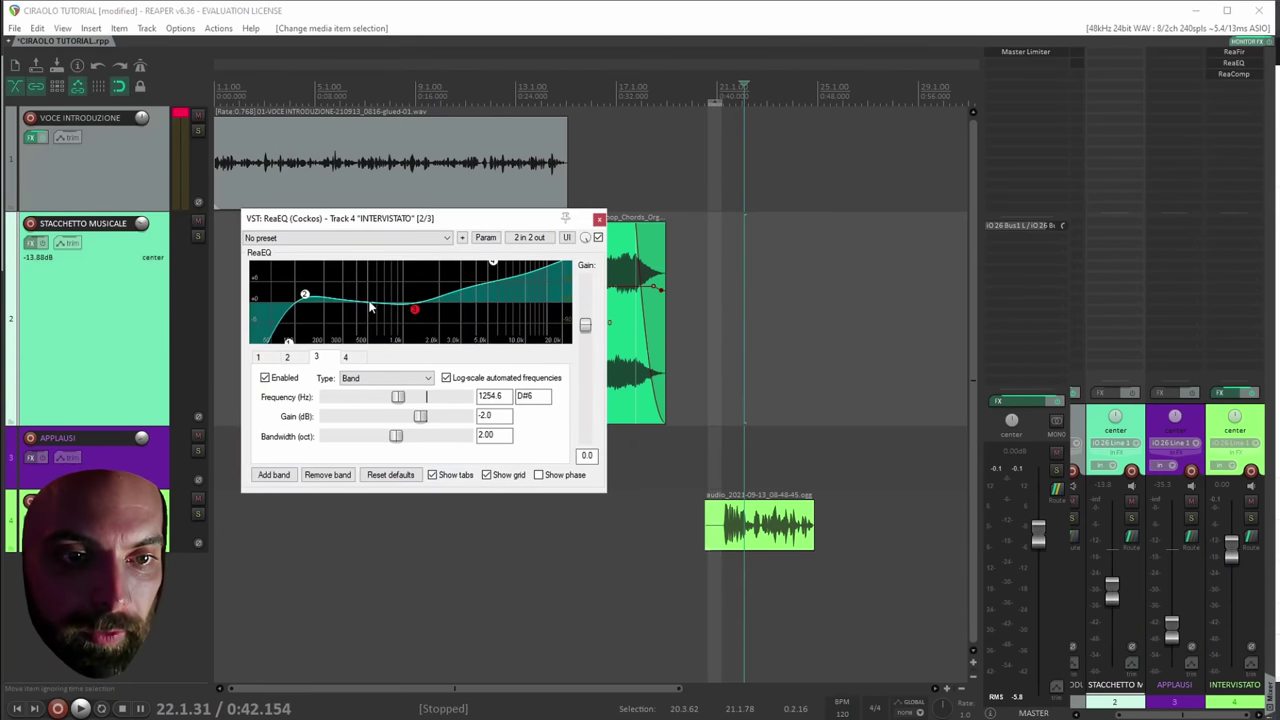
drag(404, 220, 463, 311)
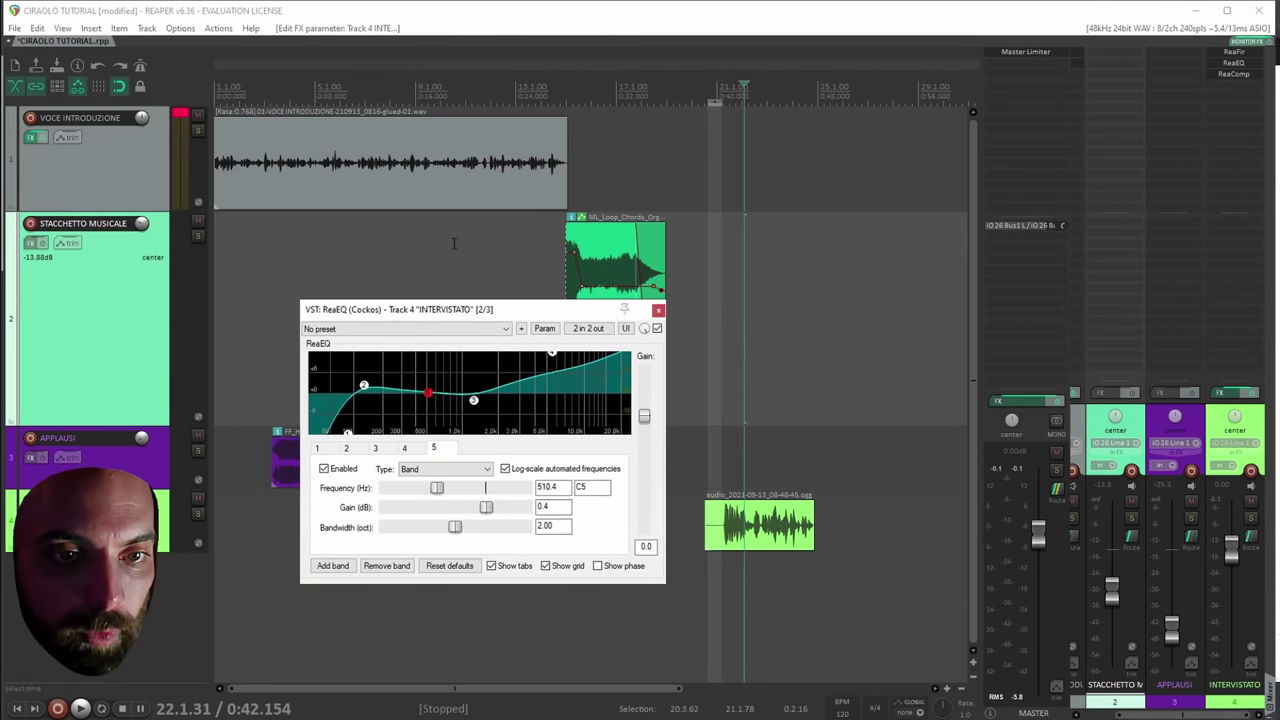
click(453, 243)
key(space)
drag(428, 392, 560, 378)
Alternate playback between interview and introduction voice, and refine ReaEQ band 5 to about 5.8 dB at 5952 Hz.
click(744, 449)
click(509, 252)
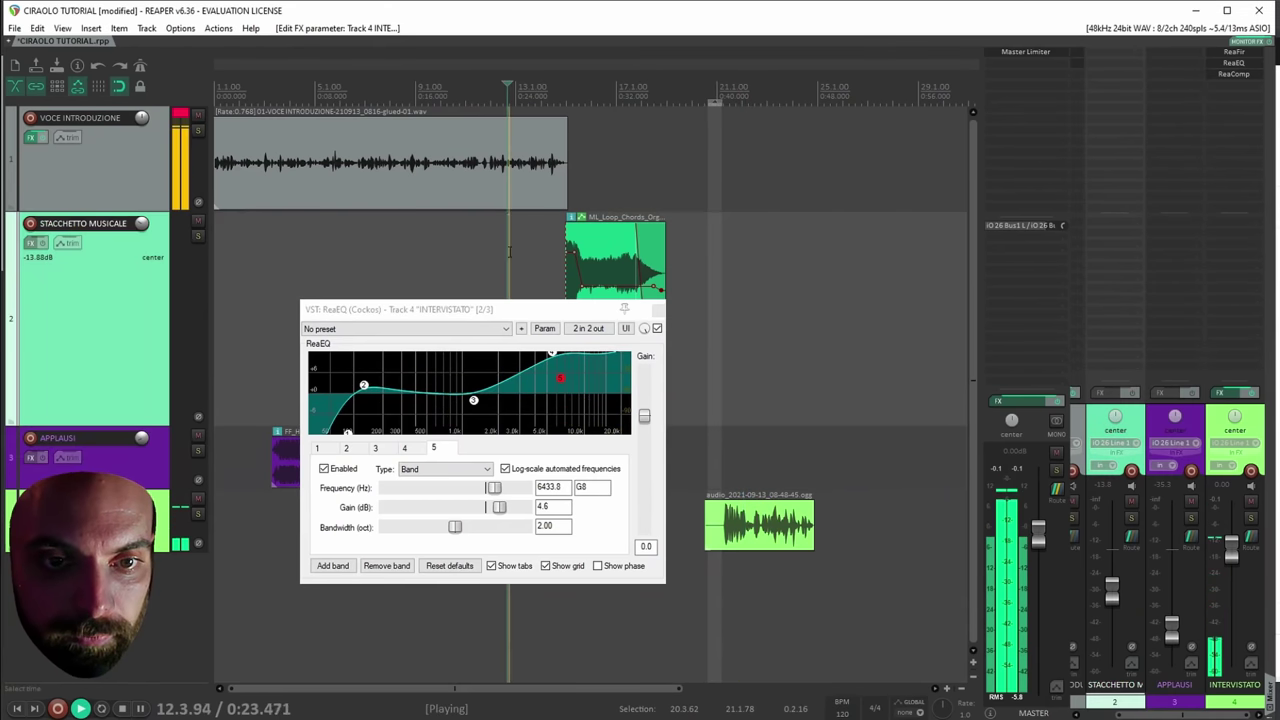
click(752, 398)
drag(560, 378, 556, 374)
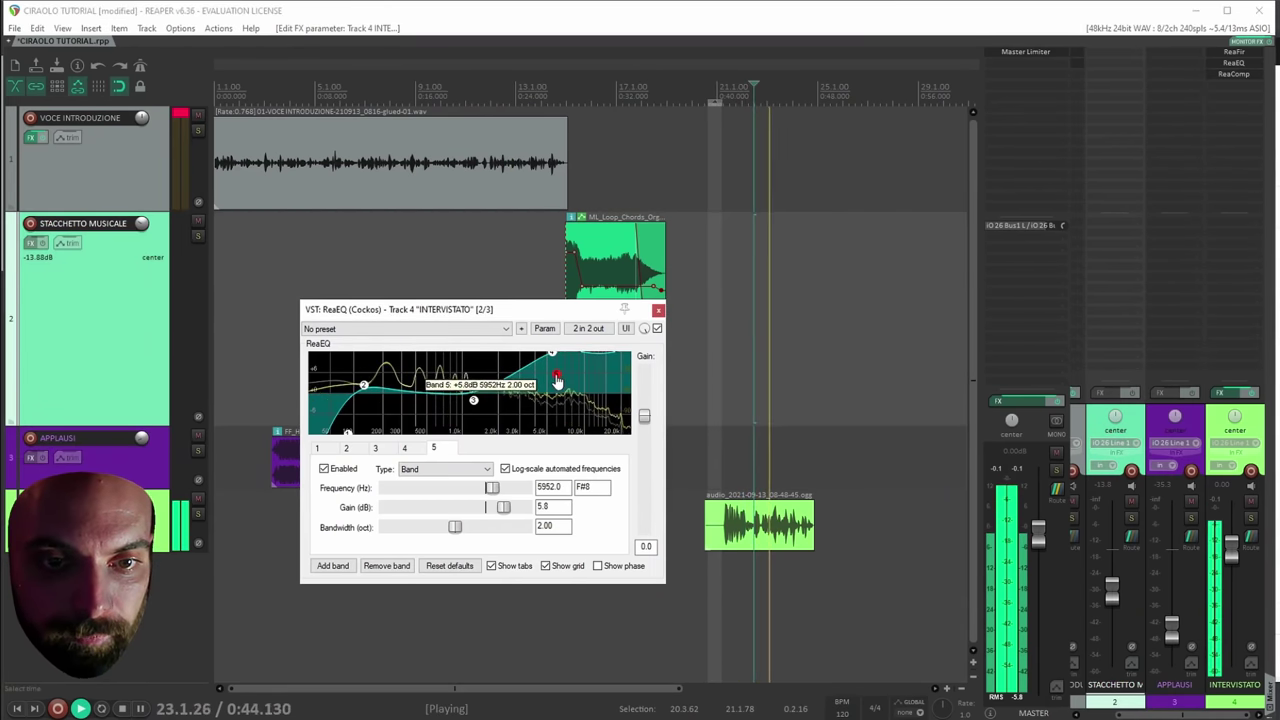
click(411, 290)
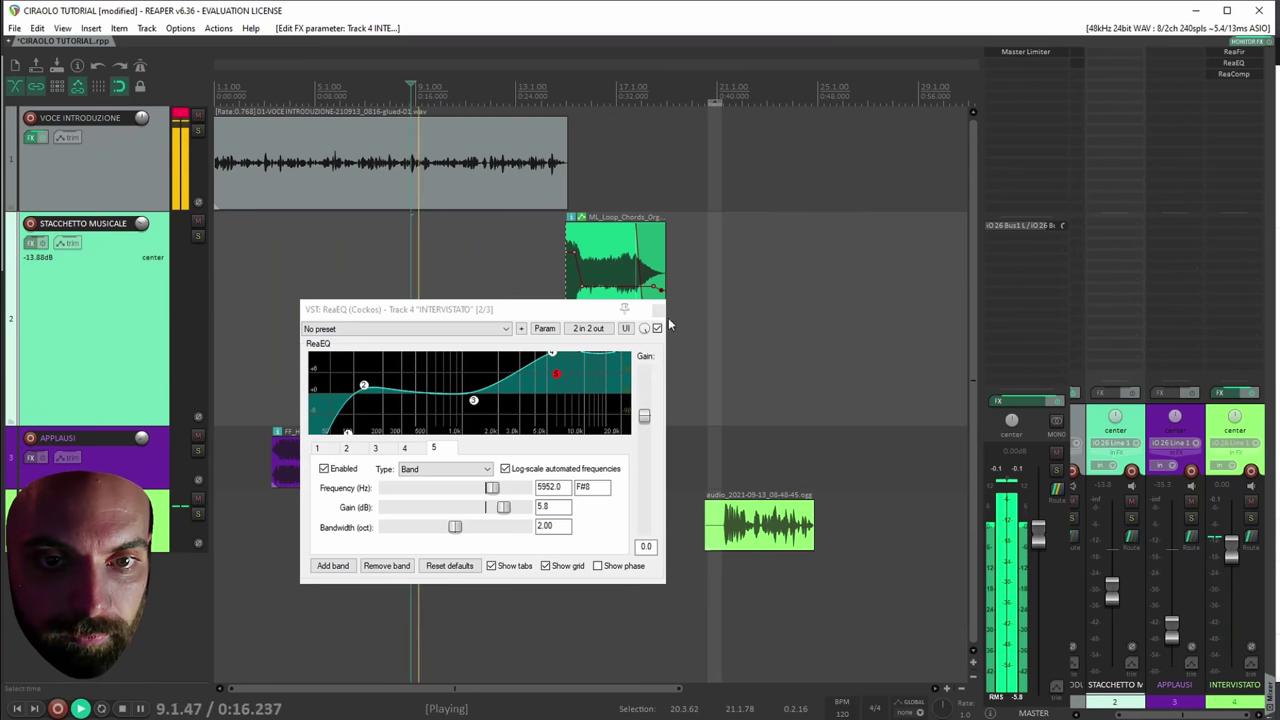
Raise ReaEQ band 2 slightly while the interview plays, compare with the introduction voice, and close the window.
click(757, 453)
drag(364, 385, 361, 373)
key(space)
click(475, 250)
key(space)
click(659, 314)
Play the interview from about 0:44.5 to hear the adjusted processing.
click(773, 463)
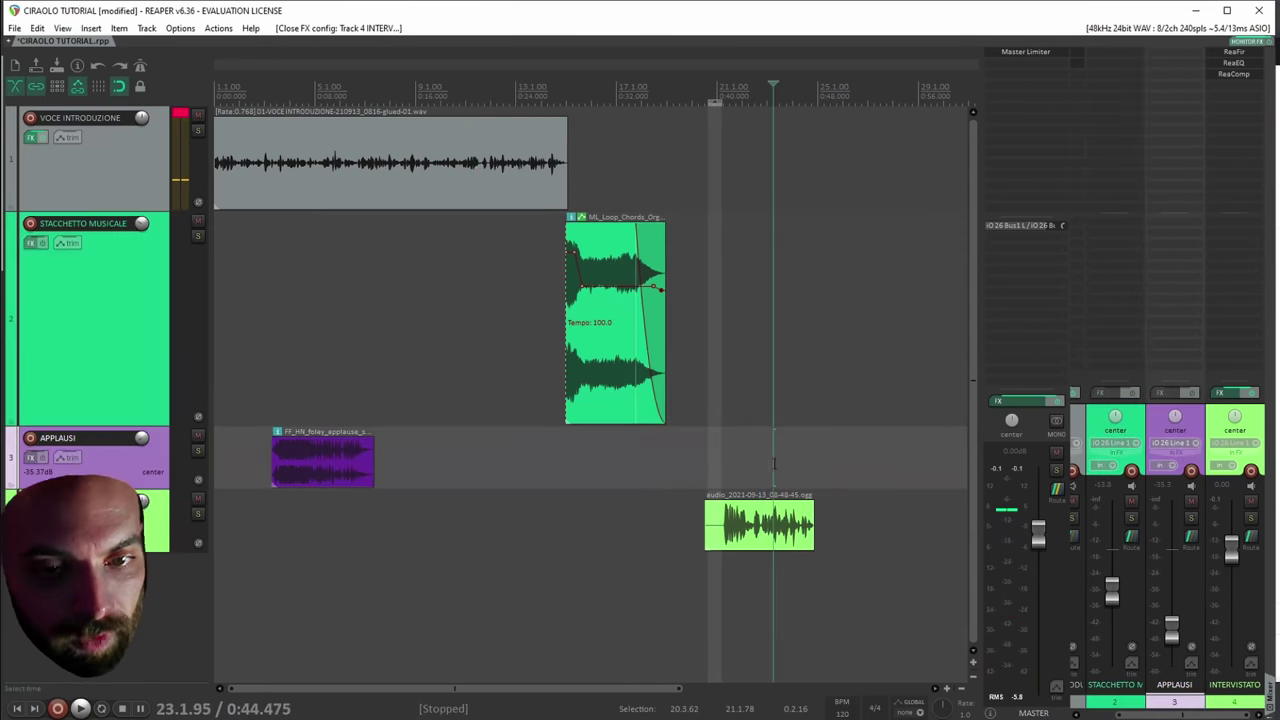
scroll(745, 450, down, 2)
key(space)
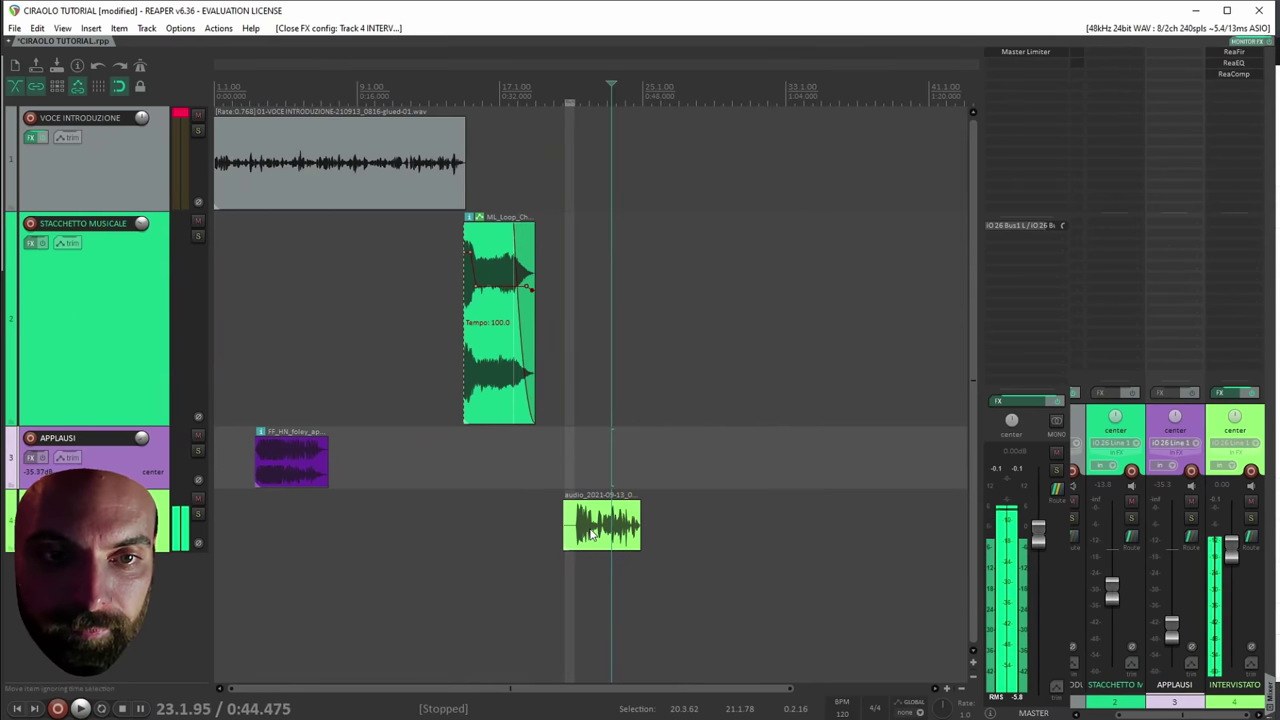
Move the interview clip earlier beneath the STACCHETTO MUSICALE clip so both end together at about 0:35.9.
click(592, 535)
scroll(591, 535, up, 3)
drag(613, 537, 320, 537)
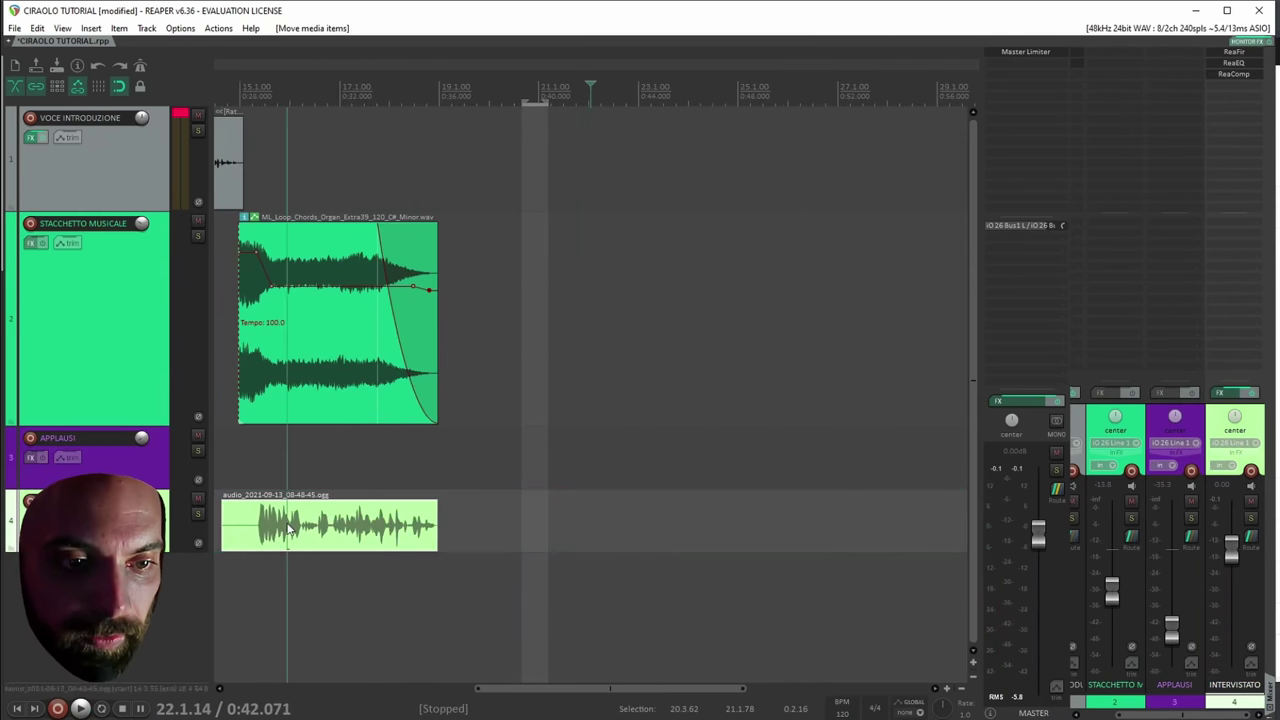
click(320, 537)
scroll(320, 537, up, 3)
drag(643, 537, 644, 537)
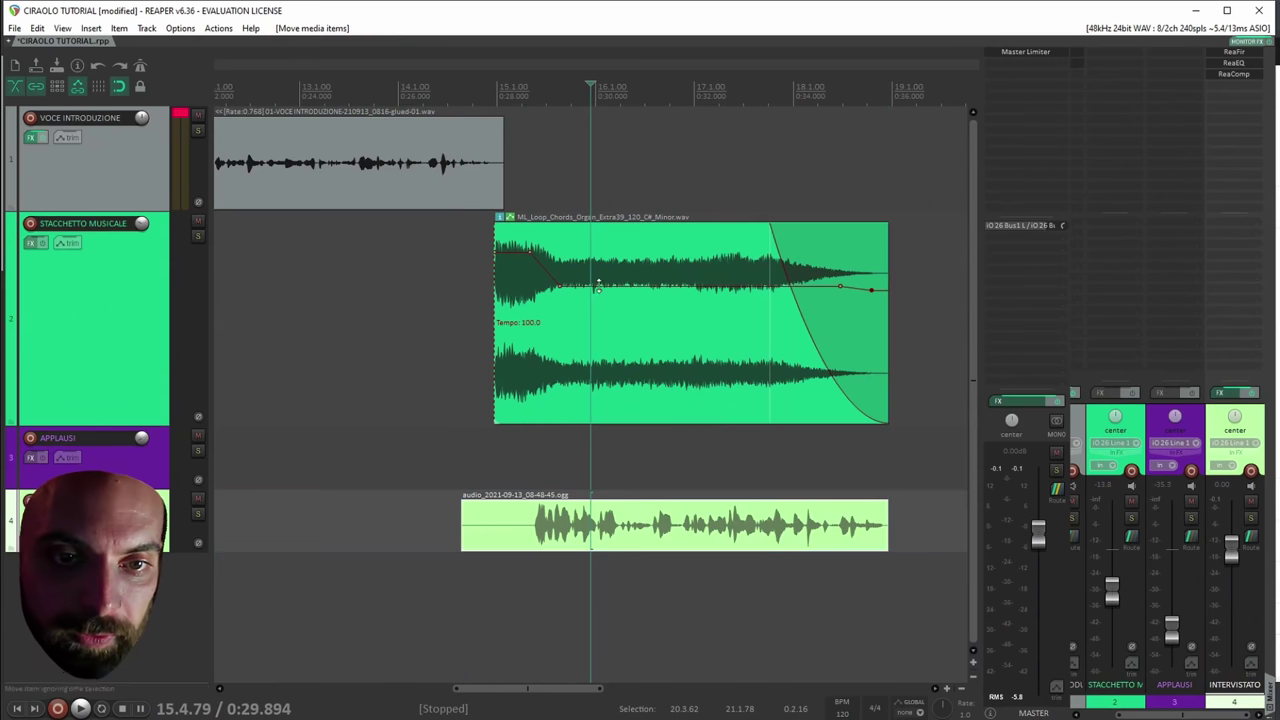
Play from about 0:27.2 and lower the middle section of the music clip's volume envelope beneath the interview speech.
click(463, 270)
key(space)
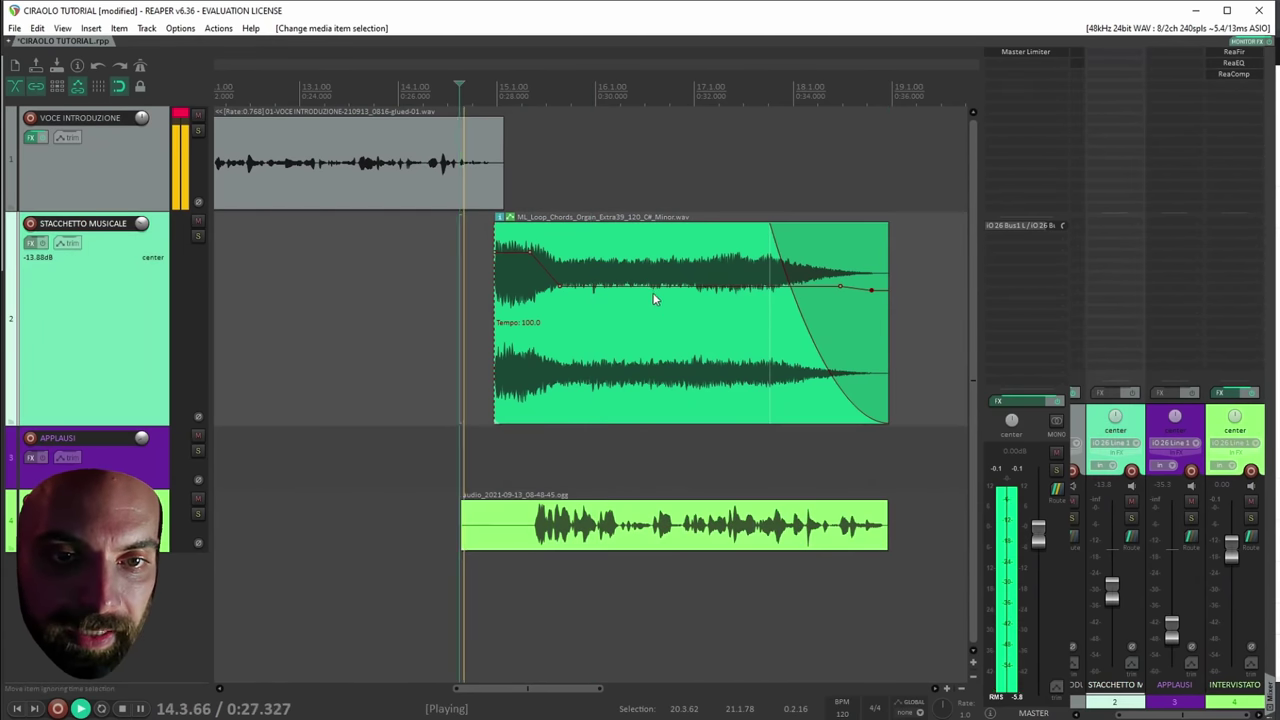
drag(625, 289, 635, 313)
scroll(717, 346, down, 6)
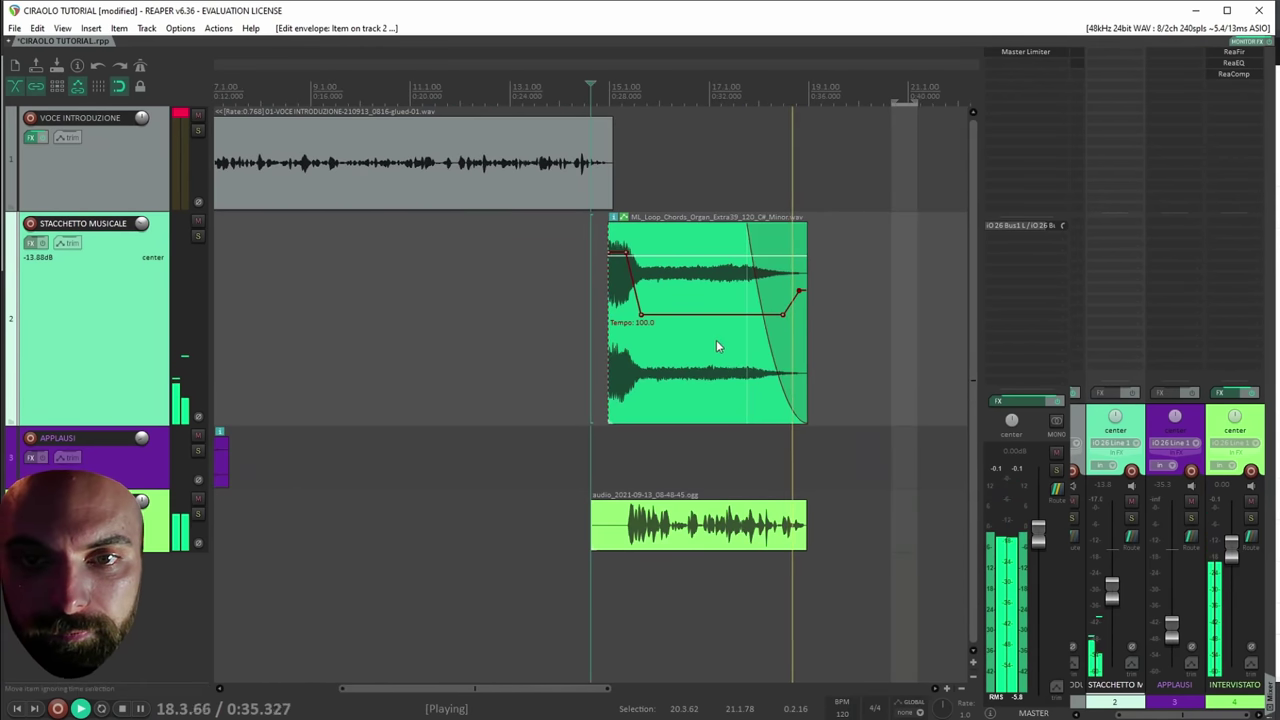
key(space)
Split the interview clip at about 0:35.15 and move its tail earlier to start at about 0:34.93, shortening the speech.
click(652, 530)
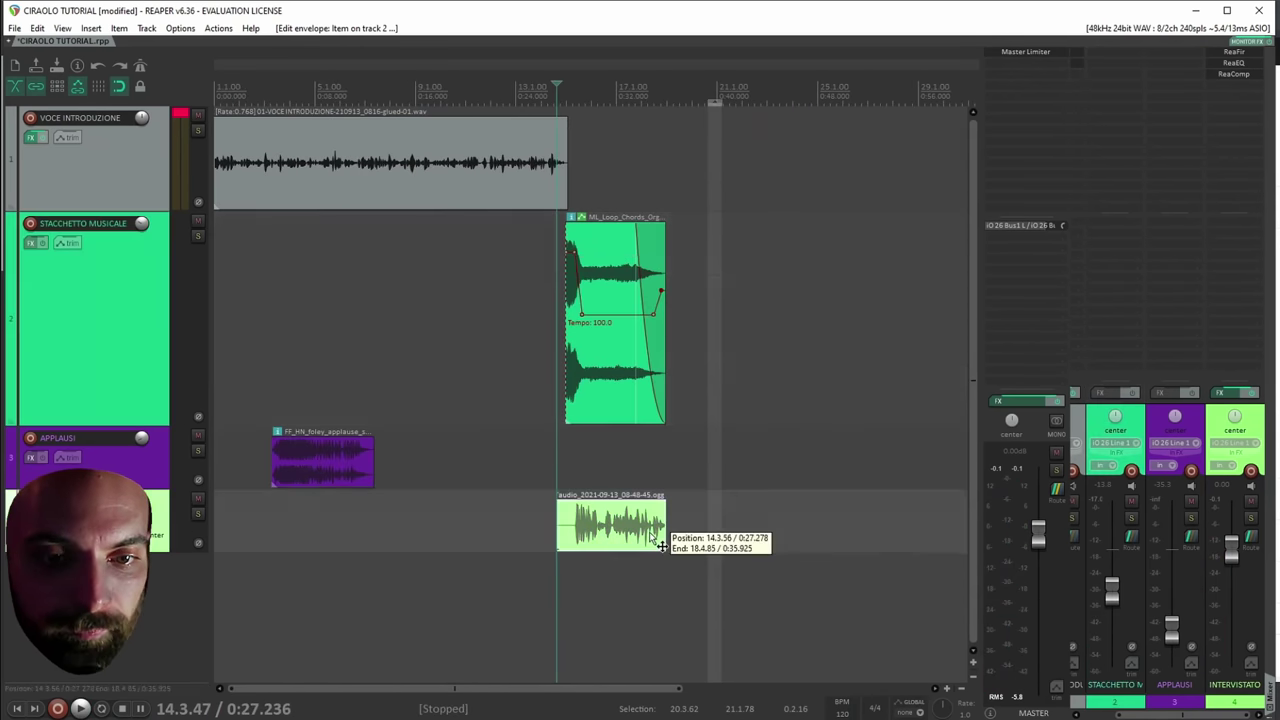
scroll(590, 533, up, 6)
key(space)
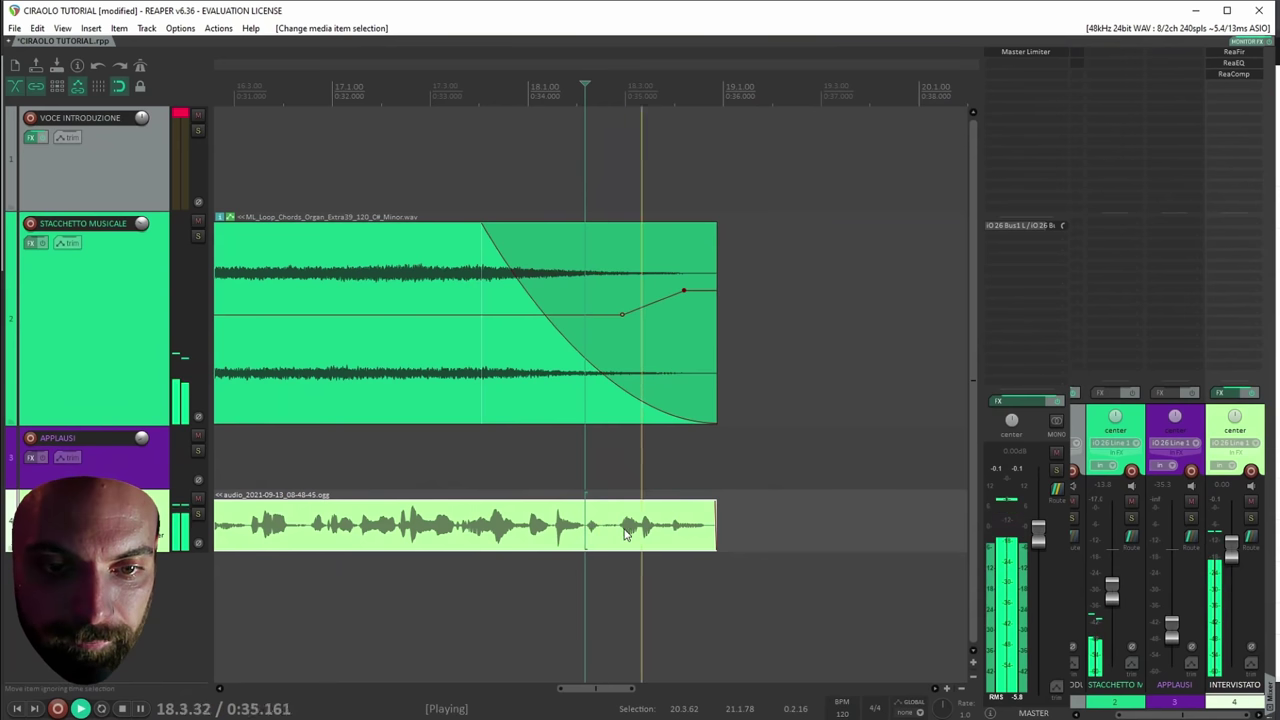
key(space)
key(s)
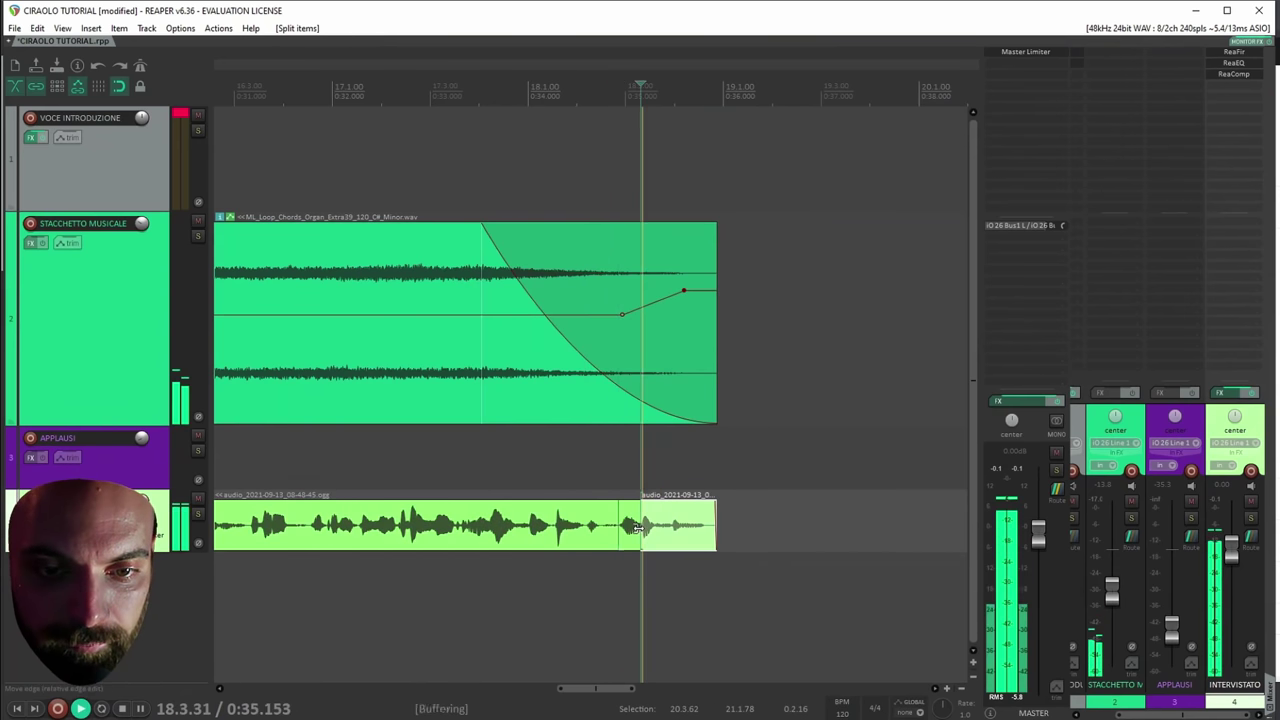
mouse_move(636, 531)
mouse_down()
mouse_move(654, 533)
mouse_move(632, 533)
mouse_up()
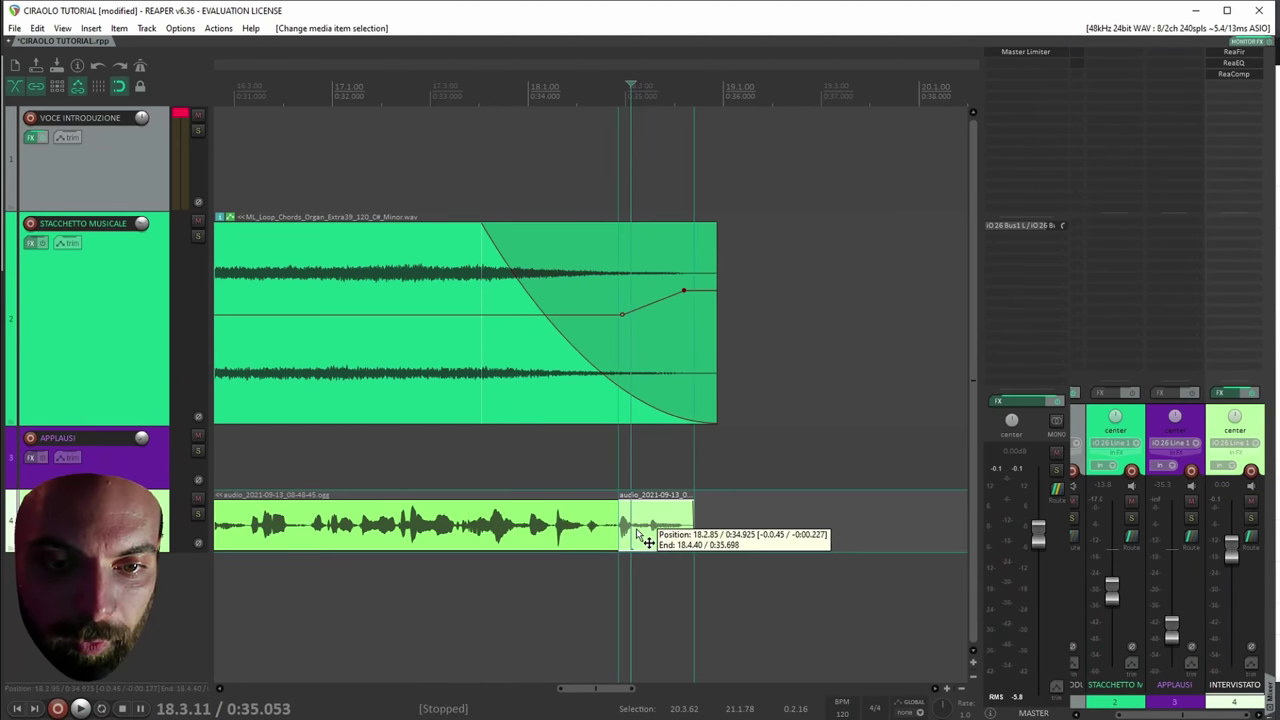
Cut away the silent opening of the interview clip, just before the first speech after about 0:28.
scroll(510, 531, down, 8)
click(578, 519)
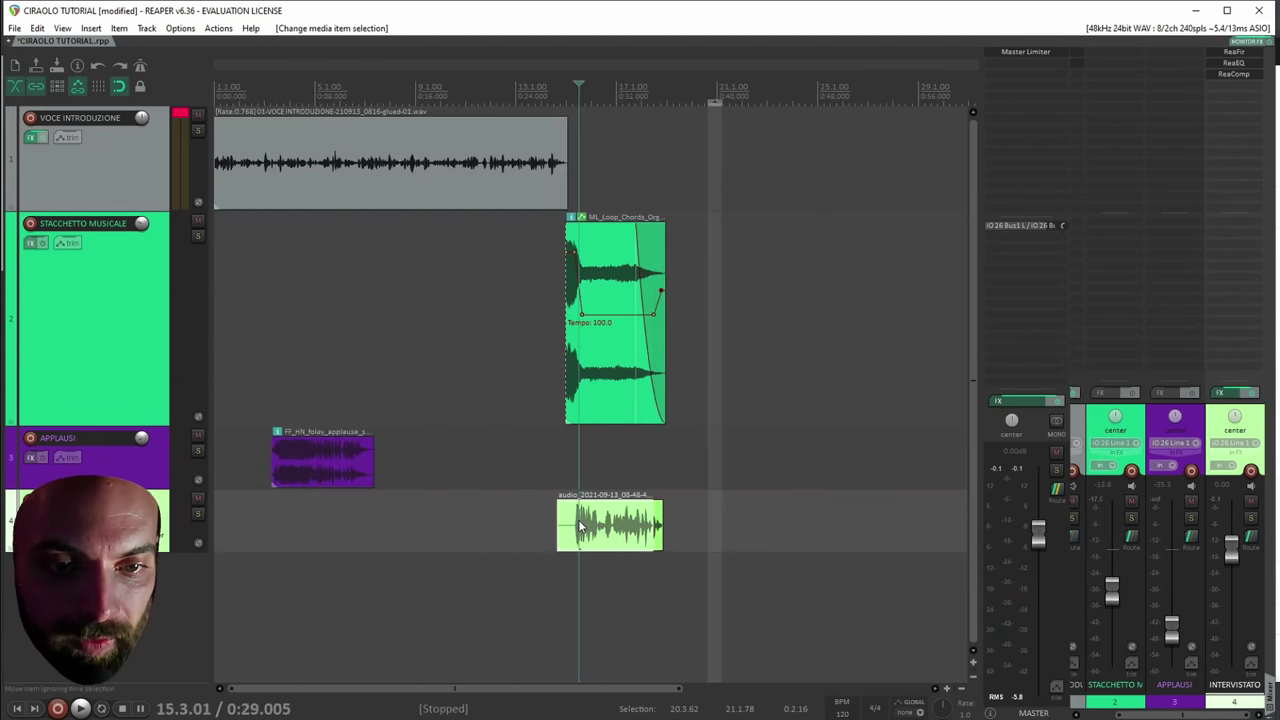
scroll(578, 519, up, 5)
key(Delete)
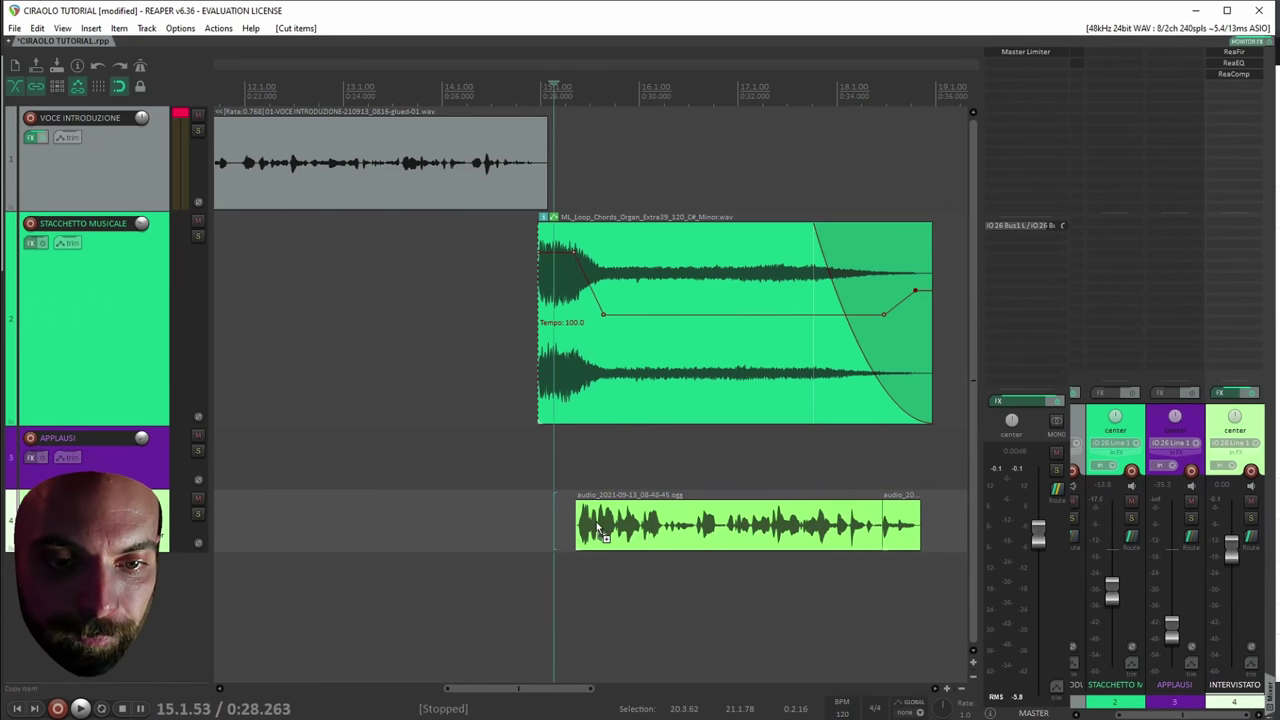
click(600, 525)
Play the mix from the project start to hear the introduction voice with the applause, and stop playback.
scroll(600, 525, down, 5)
click(216, 307)
key(space)
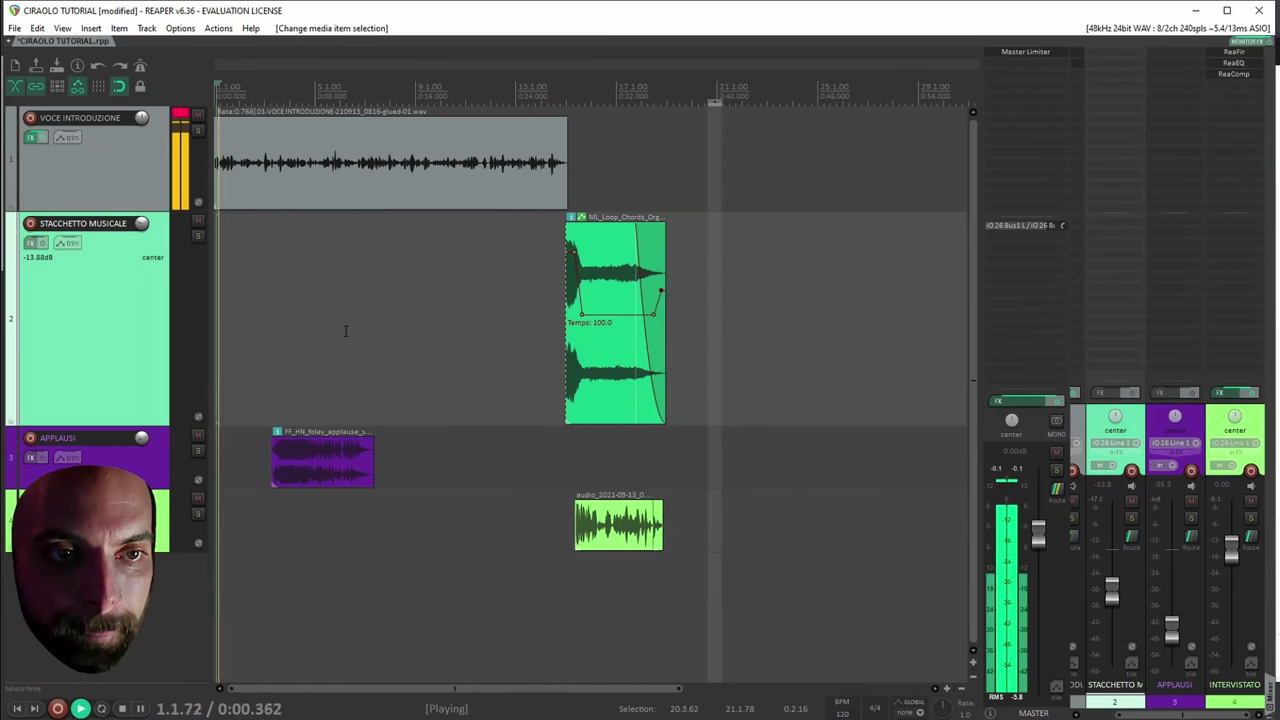
scroll(358, 331, down, 2)
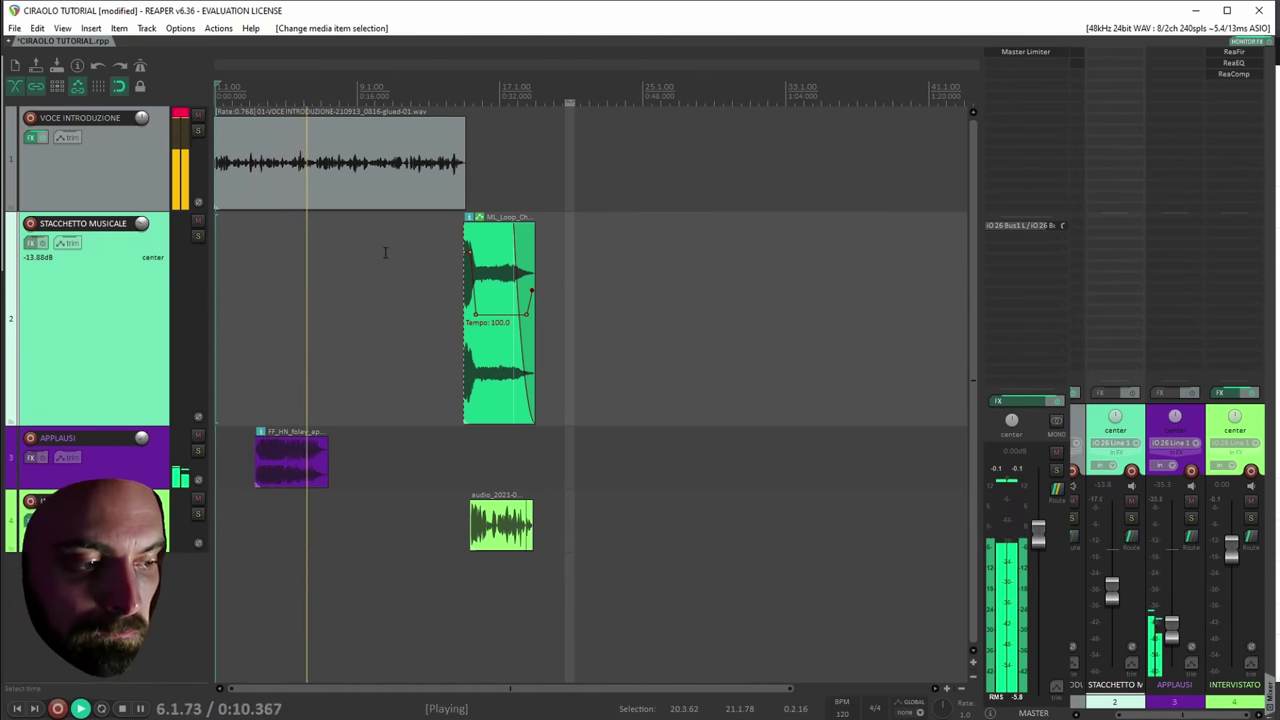
click(355, 170)
key(space)
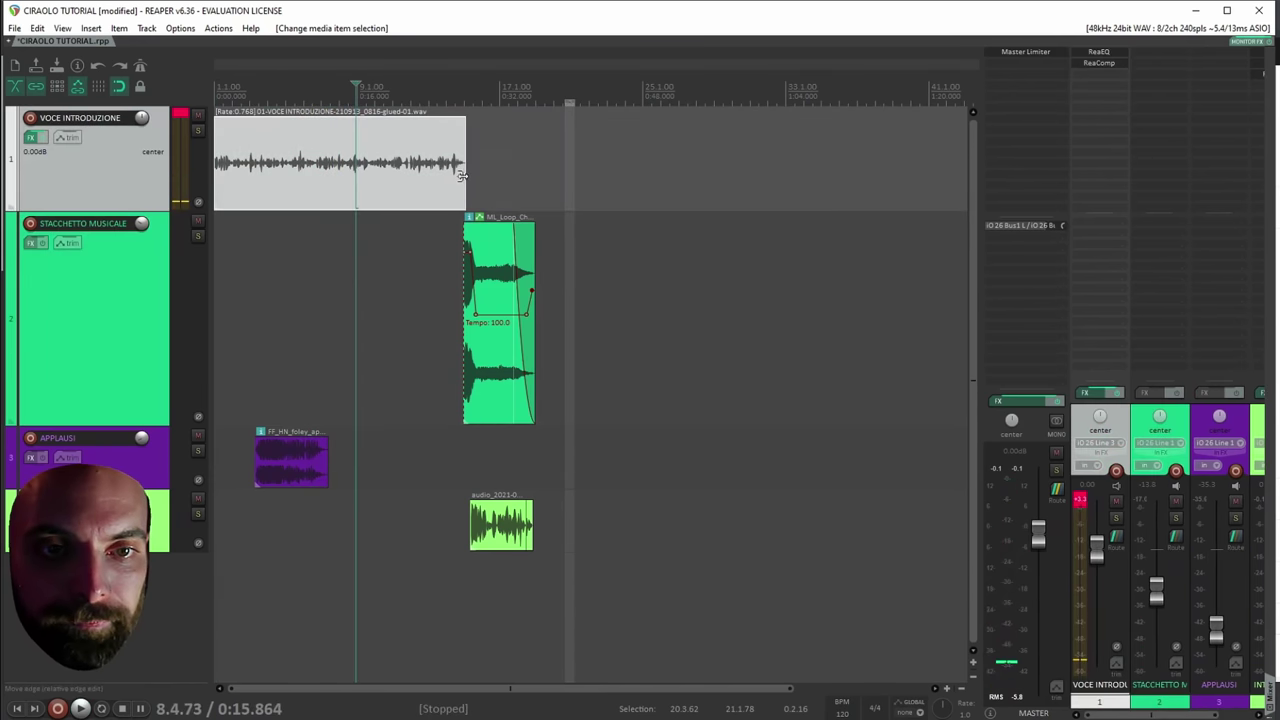
Save the CIRAOLO TUTORIAL project.
click(548, 160)
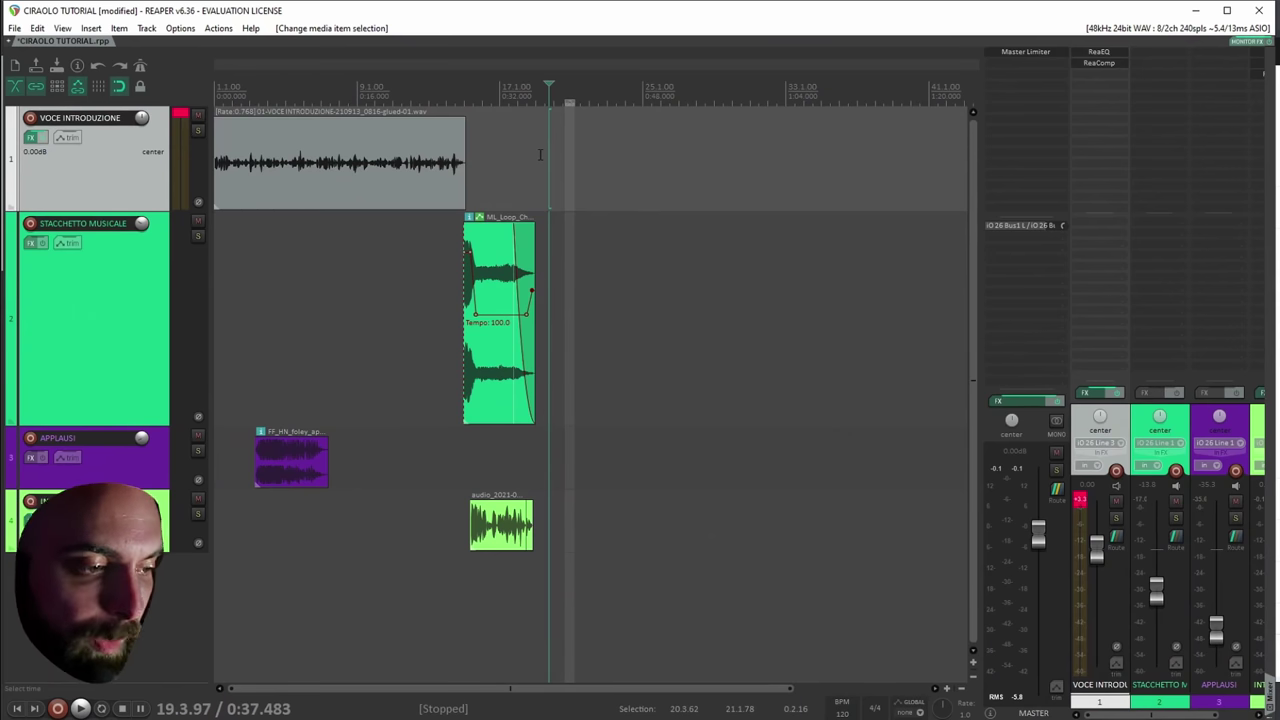
click(546, 173)
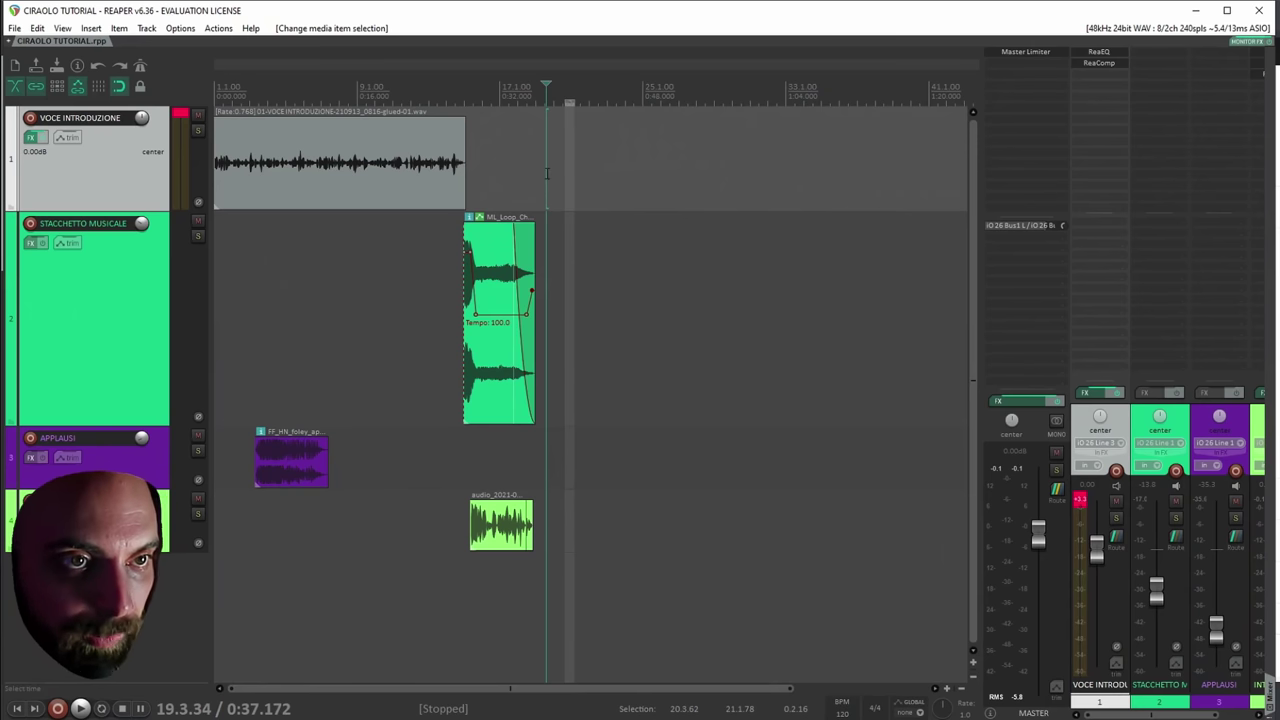
click(509, 165)
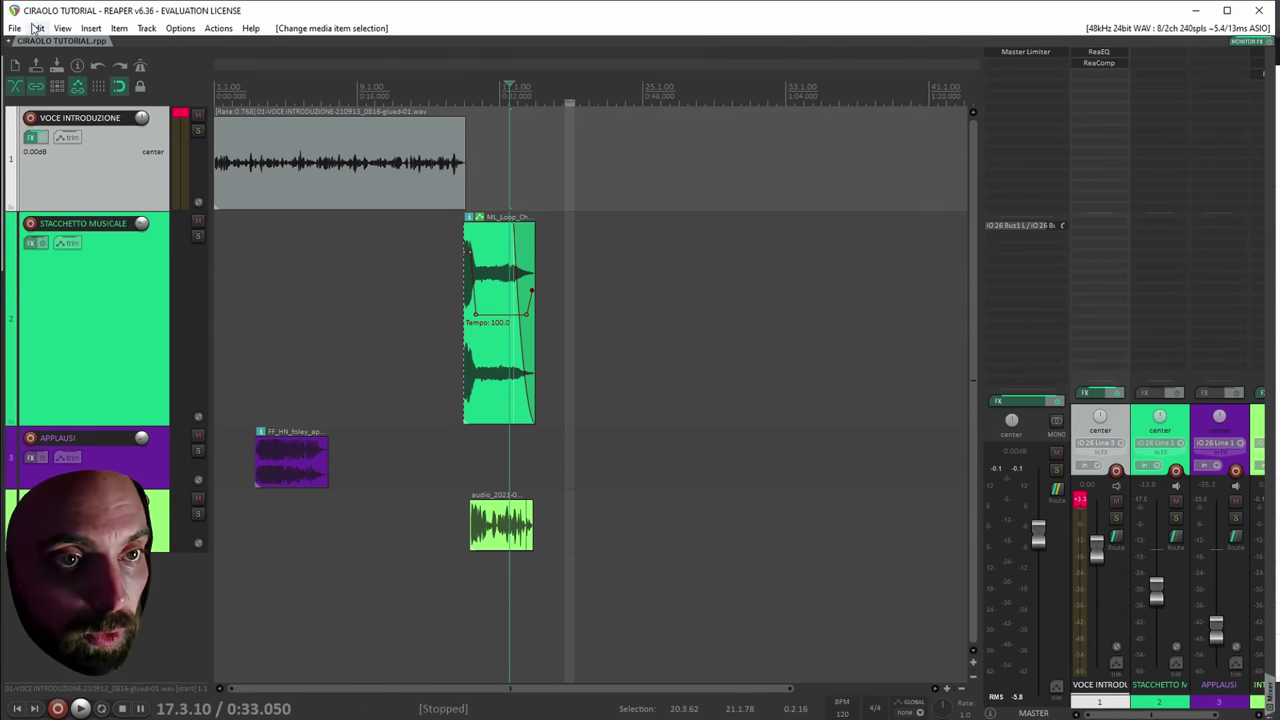
In the project saving preferences, set automatic saves to every 5 minutes into a timestamped file in the project directory.
click(182, 28)
click(209, 594)
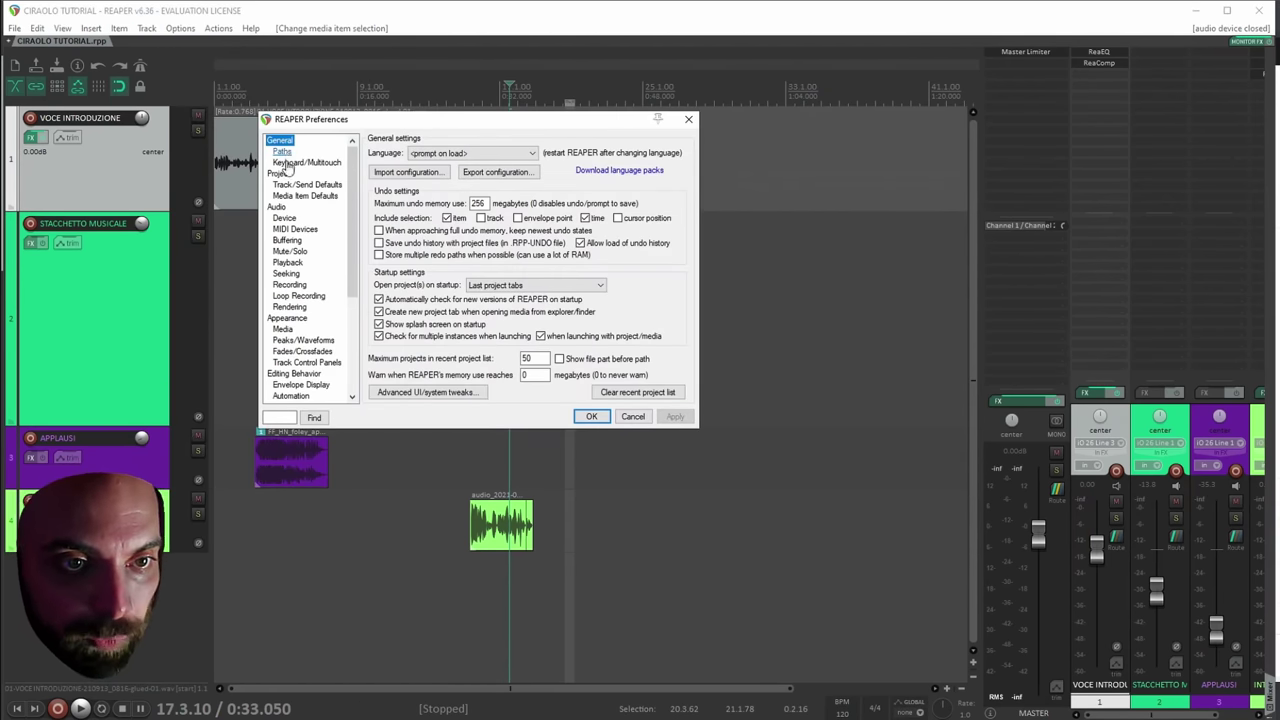
click(279, 174)
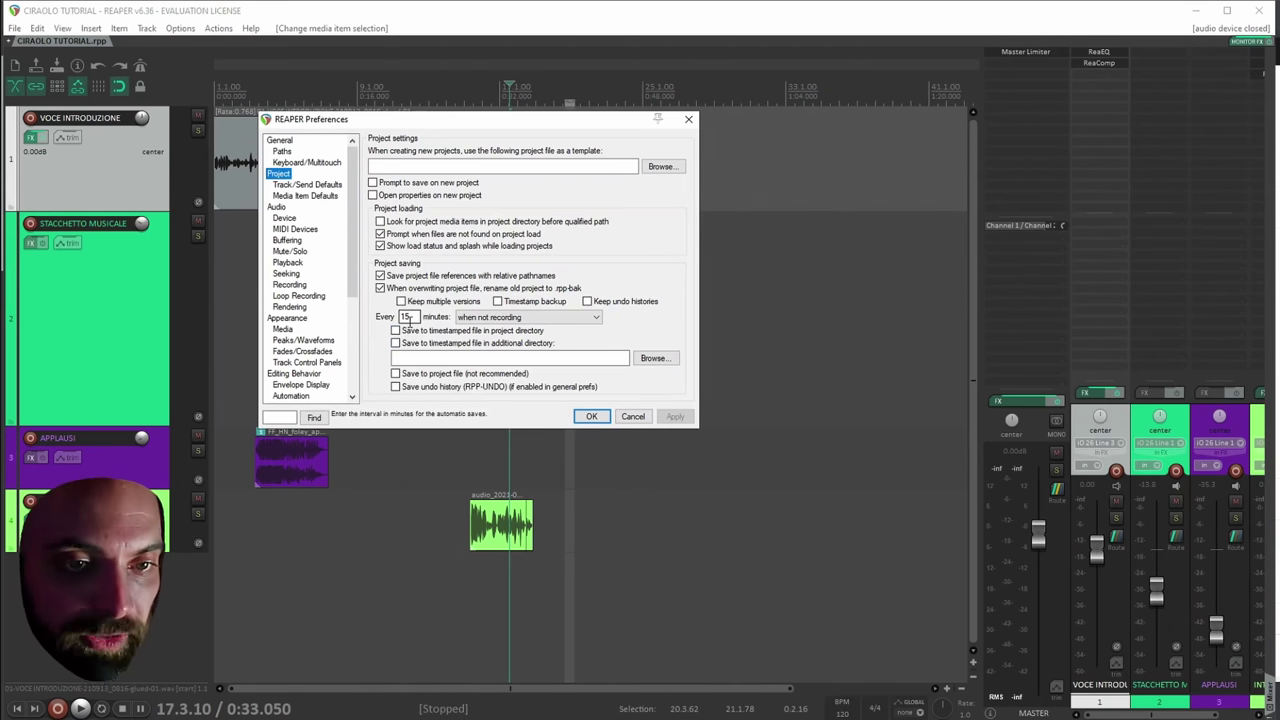
double_click(405, 317)
text(5)
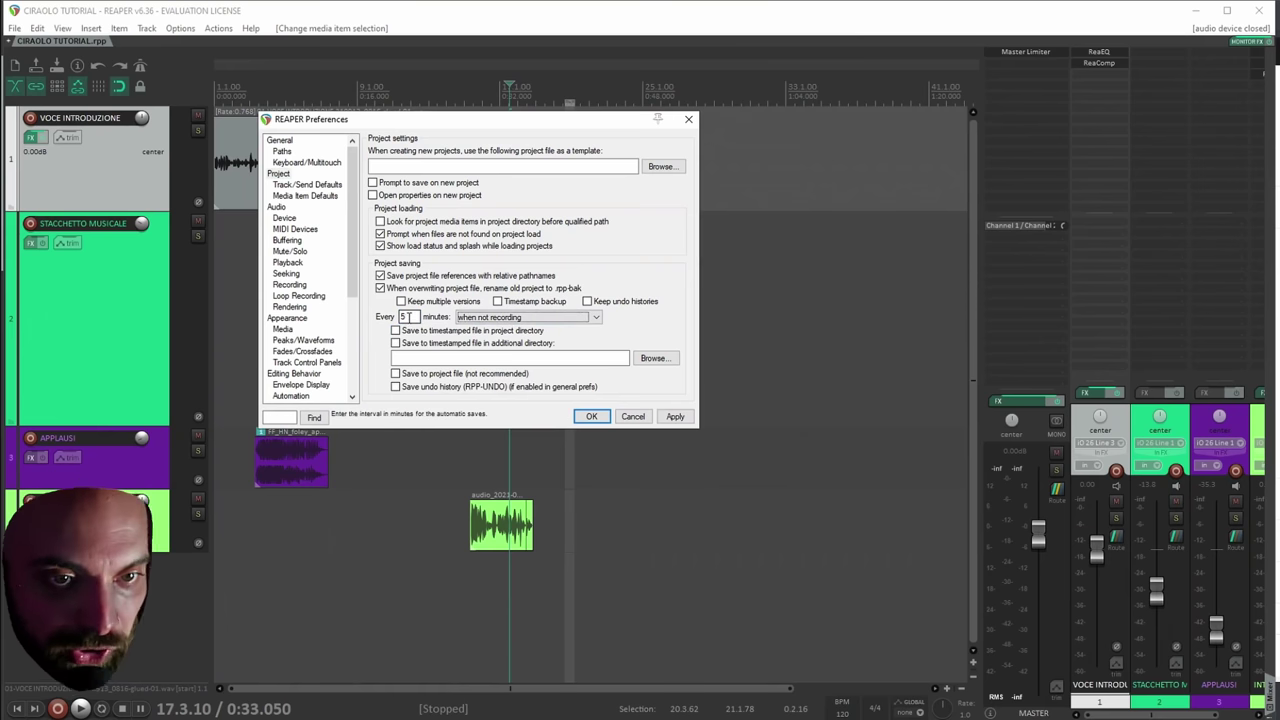
click(464, 339)
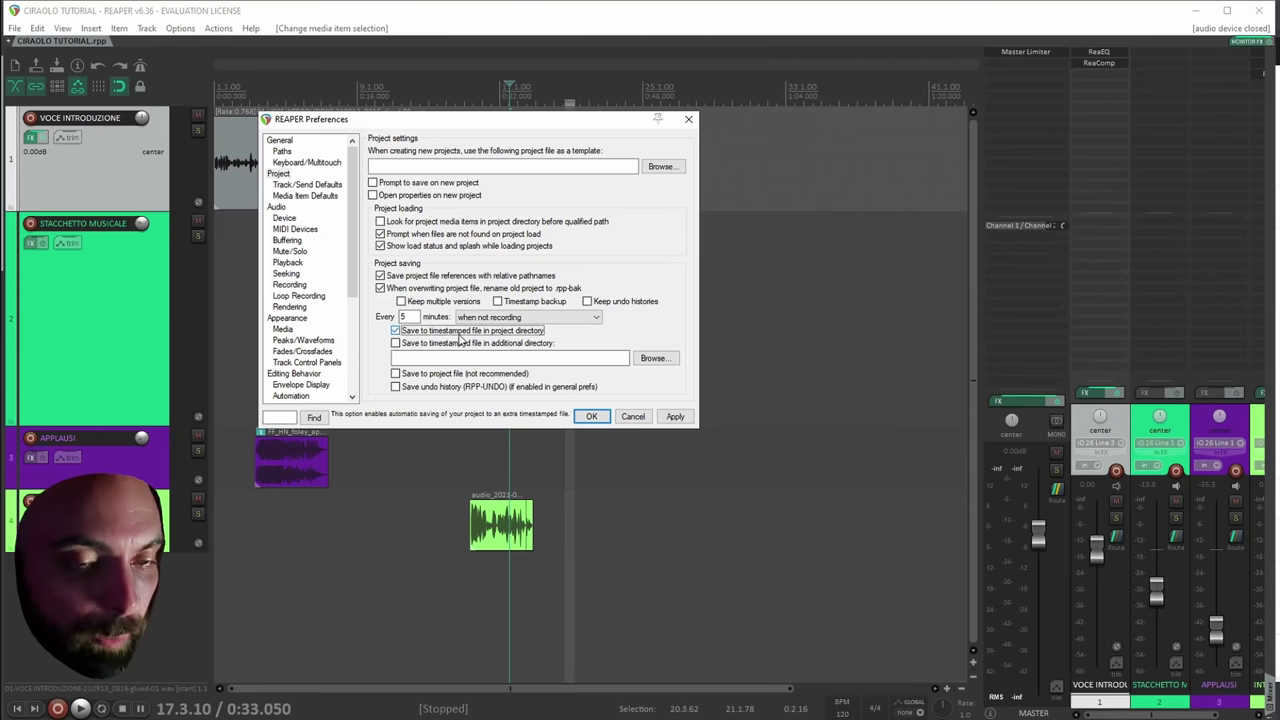
key(Return)
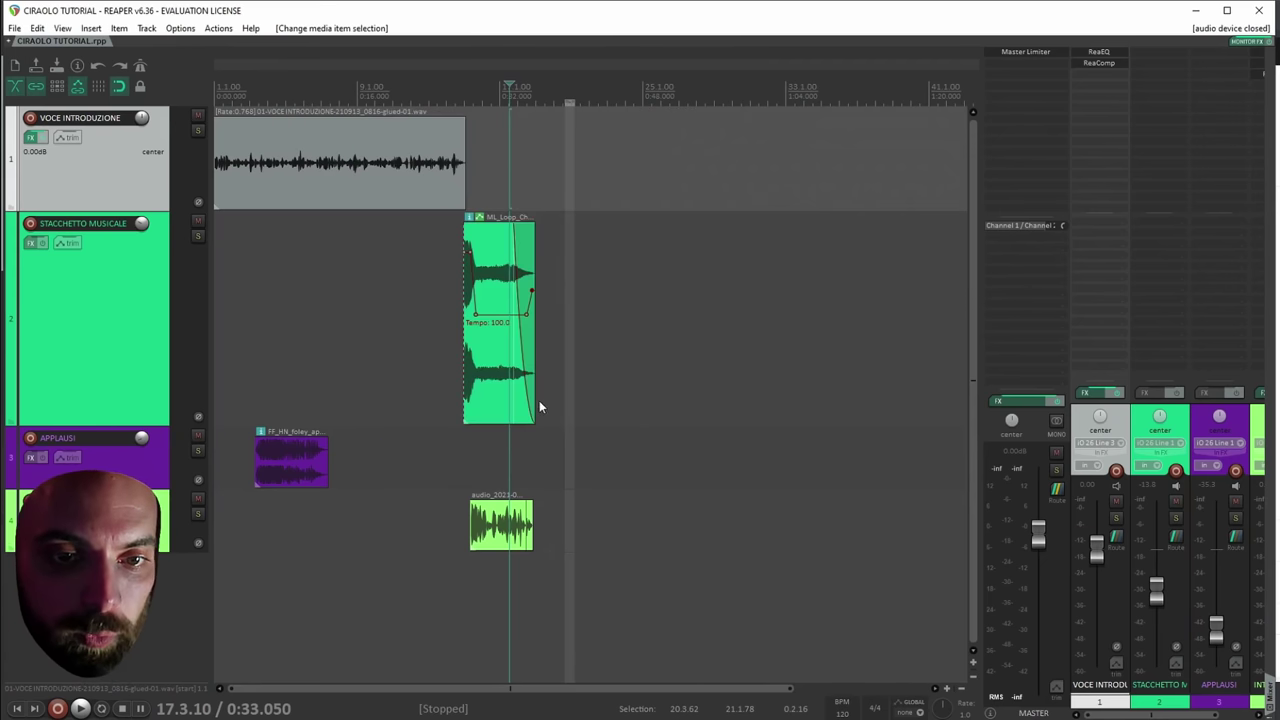
click(412, 378)
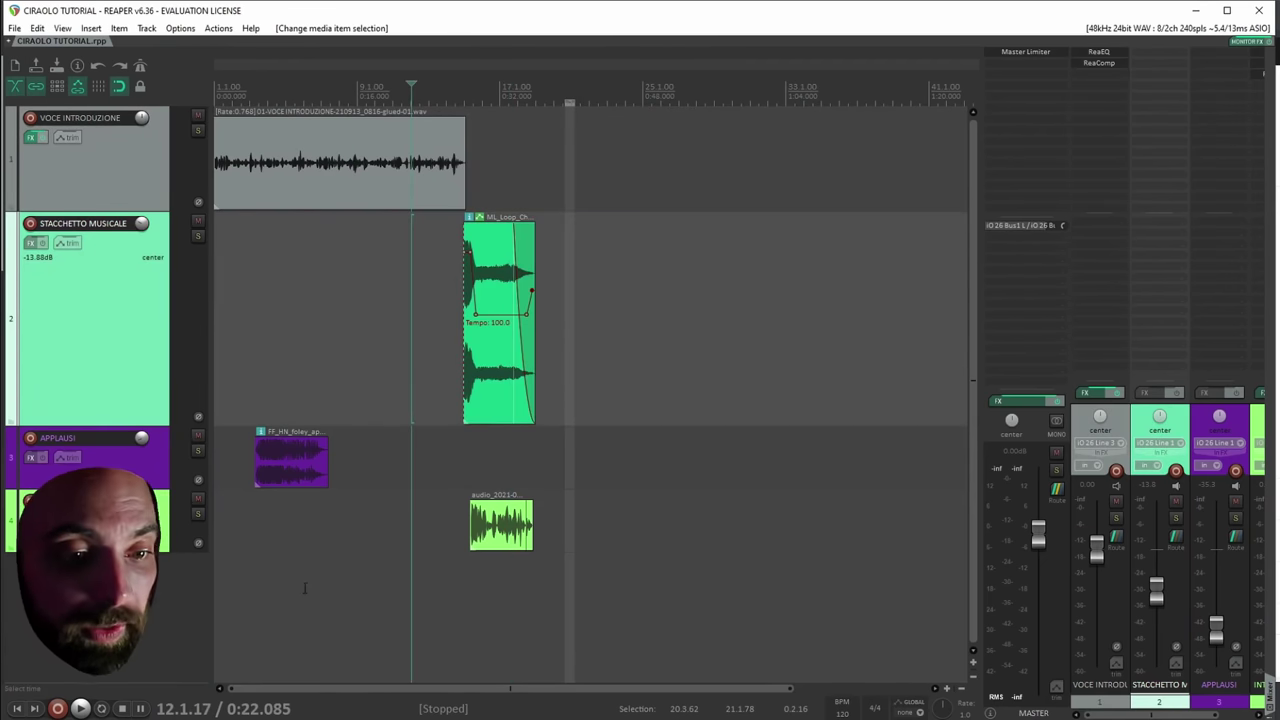
Switch to File Explorer, examine the project and backup files in the CIRAOLO TUTORIAL folder, and return to REAPER.
click(303, 718)
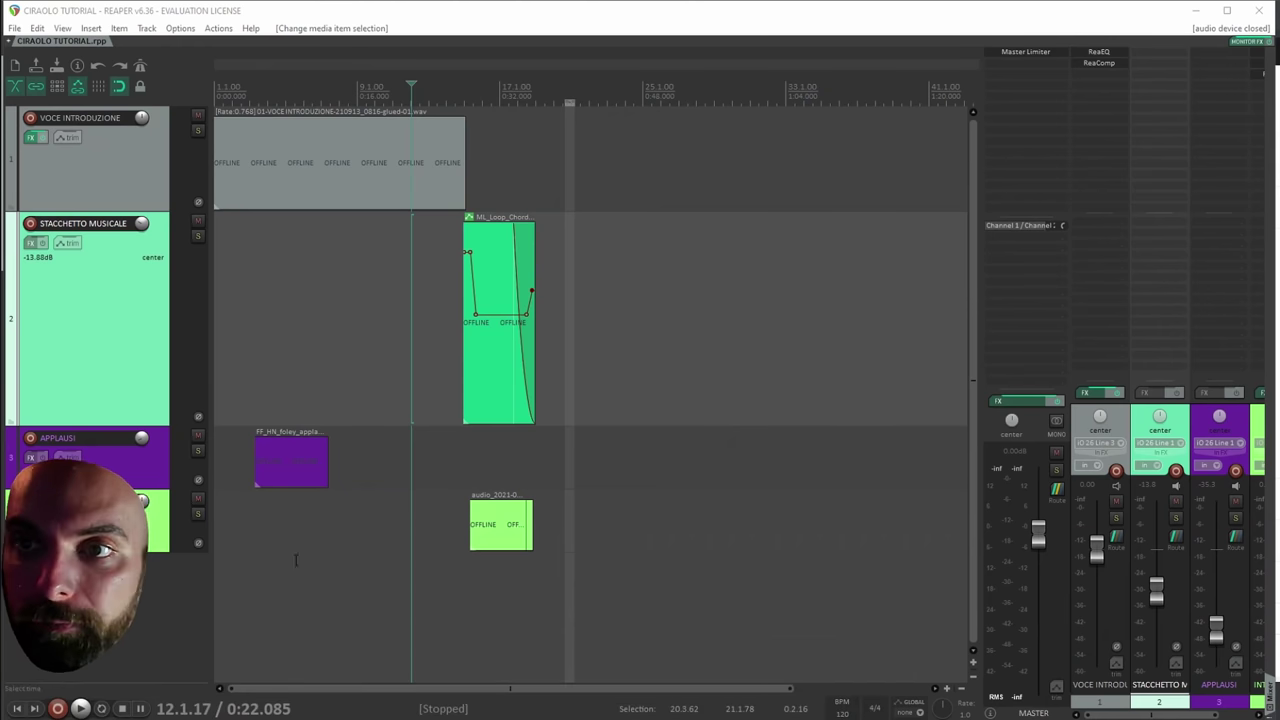
mouse_move(303, 718)
click(340, 690)
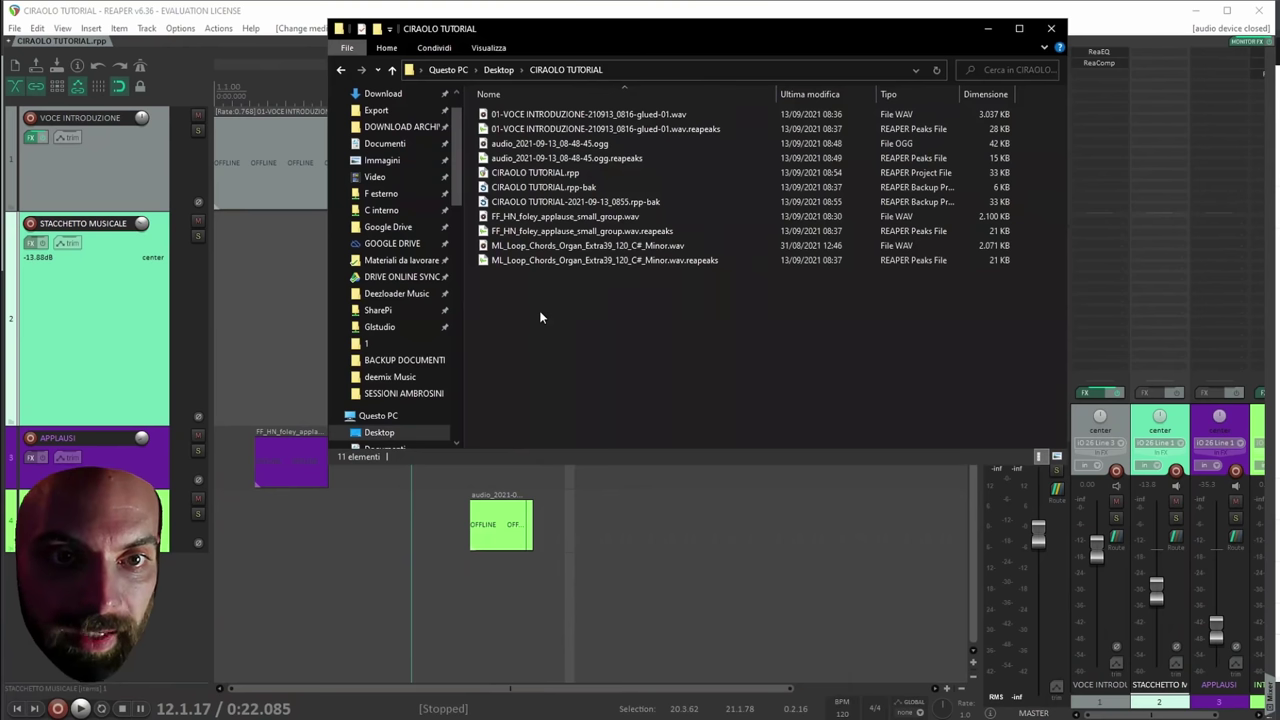
click(530, 174)
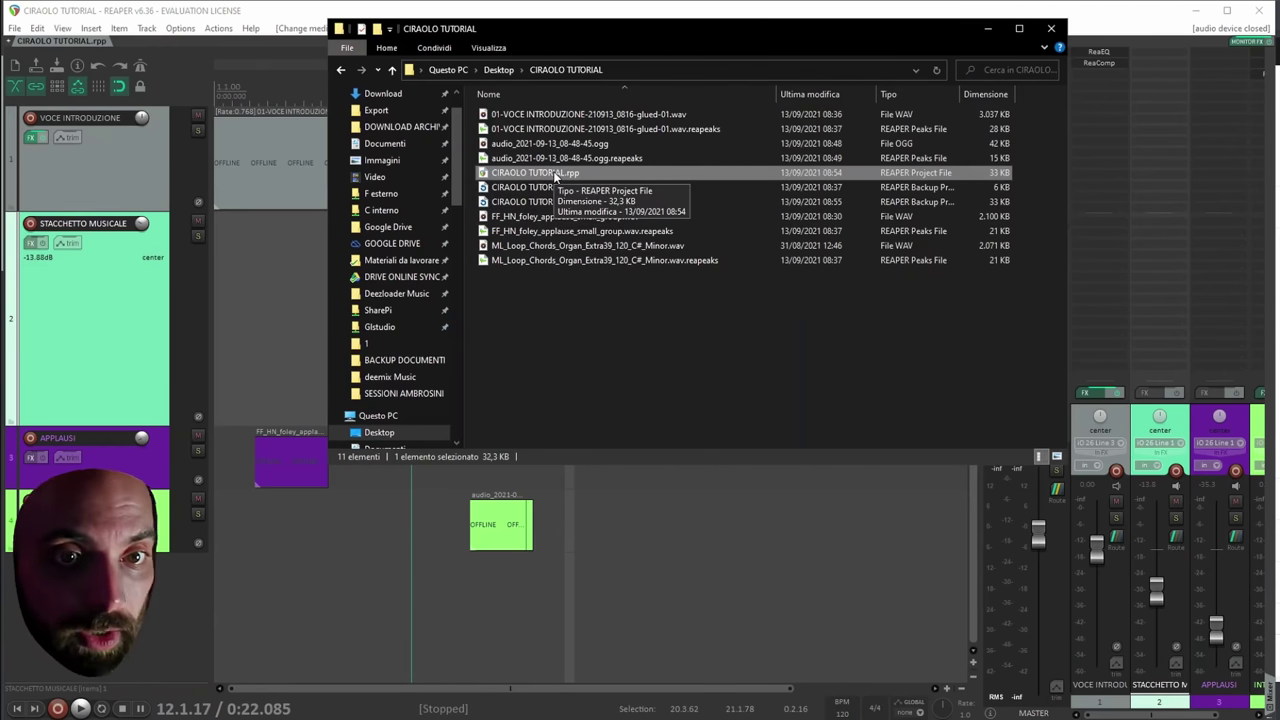
click(557, 329)
click(355, 277)
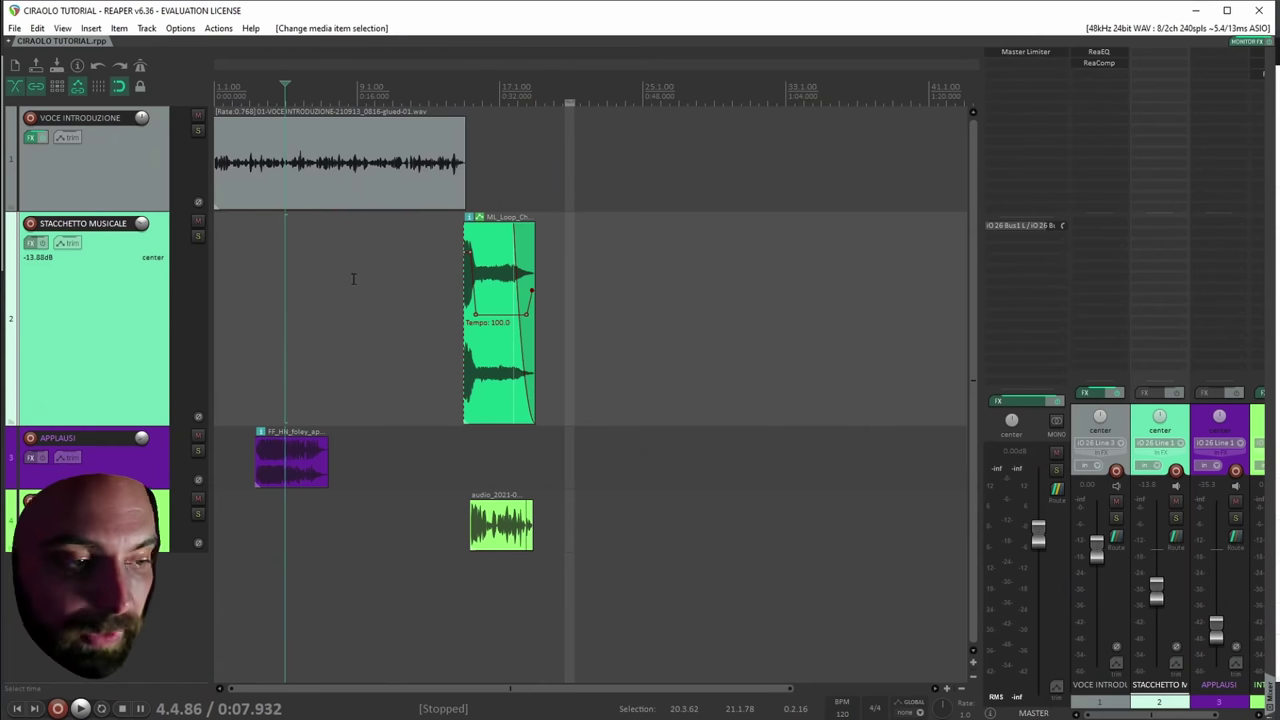
Try out time selections over different stretches of the timeline.
click(523, 130)
click(541, 127)
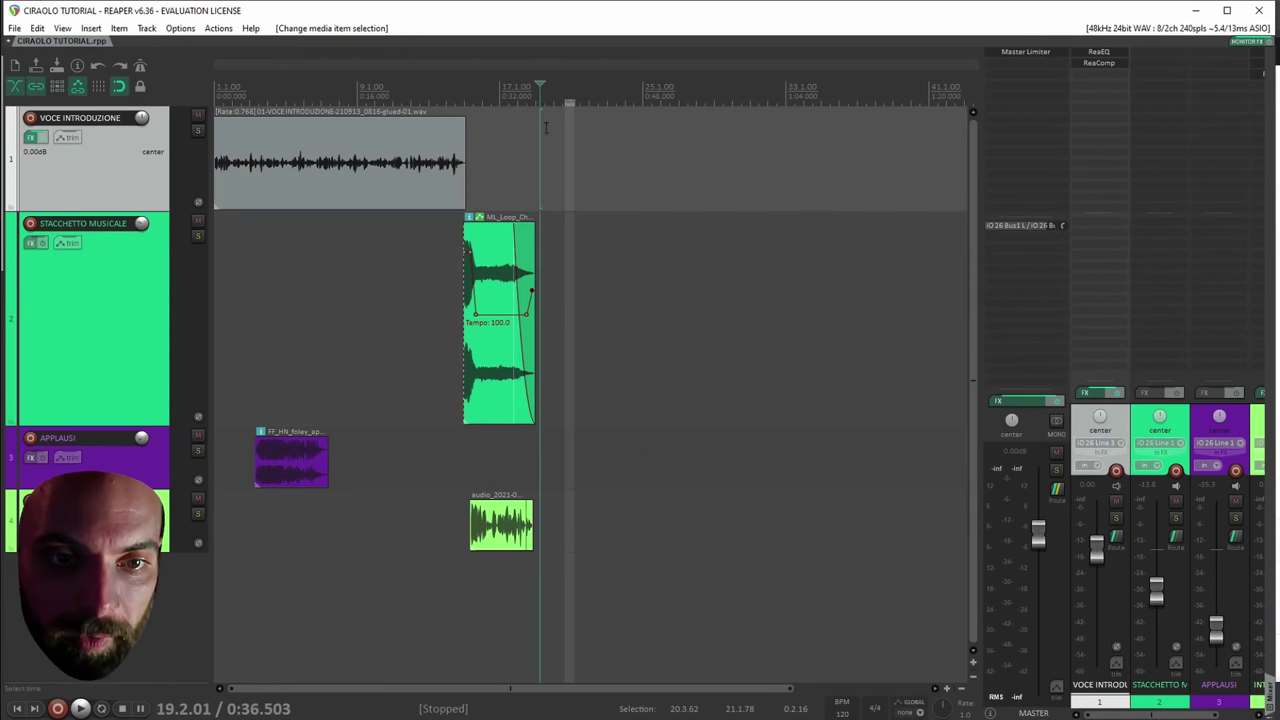
drag(541, 125, 214, 125)
click(492, 107)
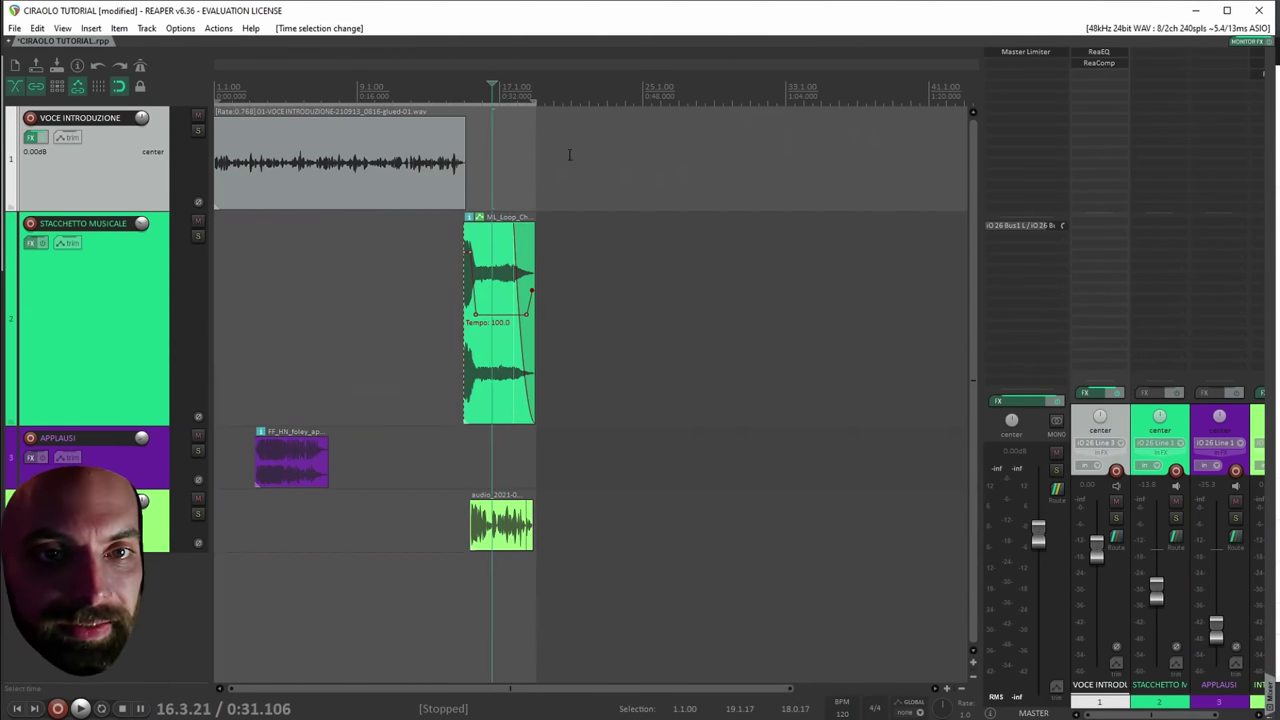
click(570, 152)
click(554, 150)
drag(587, 107, 683, 104)
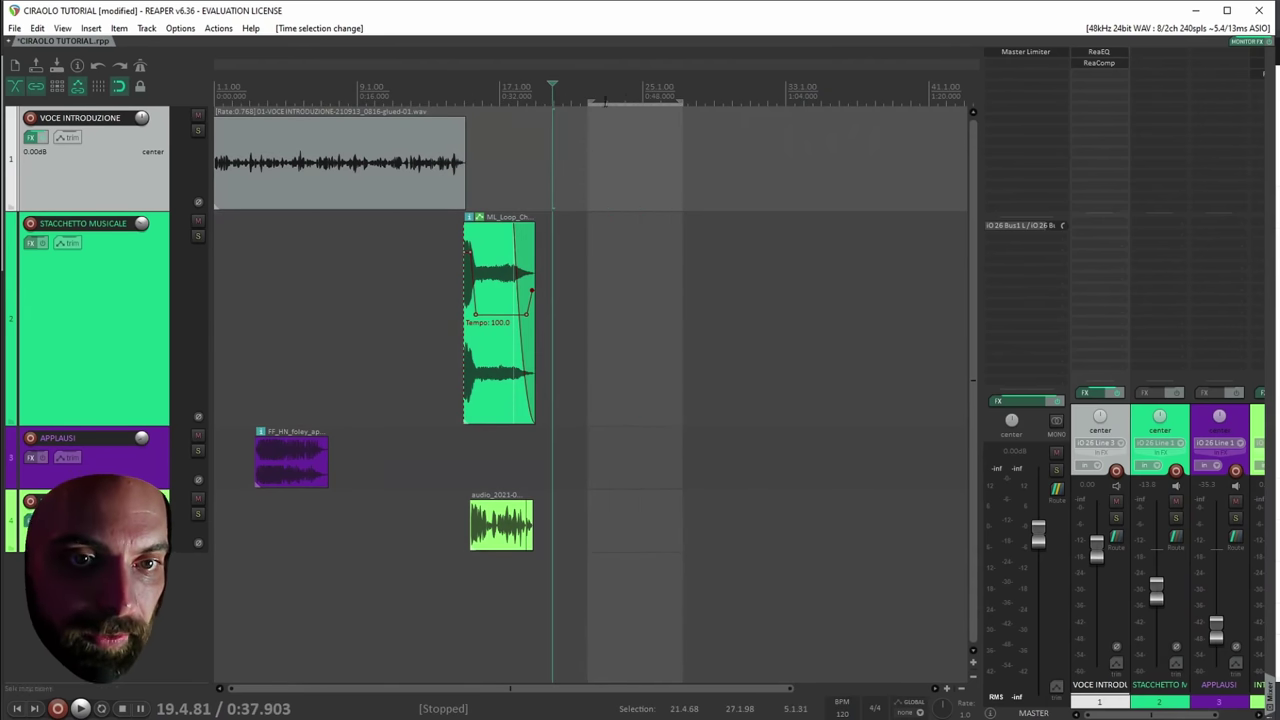
drag(454, 104, 336, 104)
drag(528, 104, 618, 104)
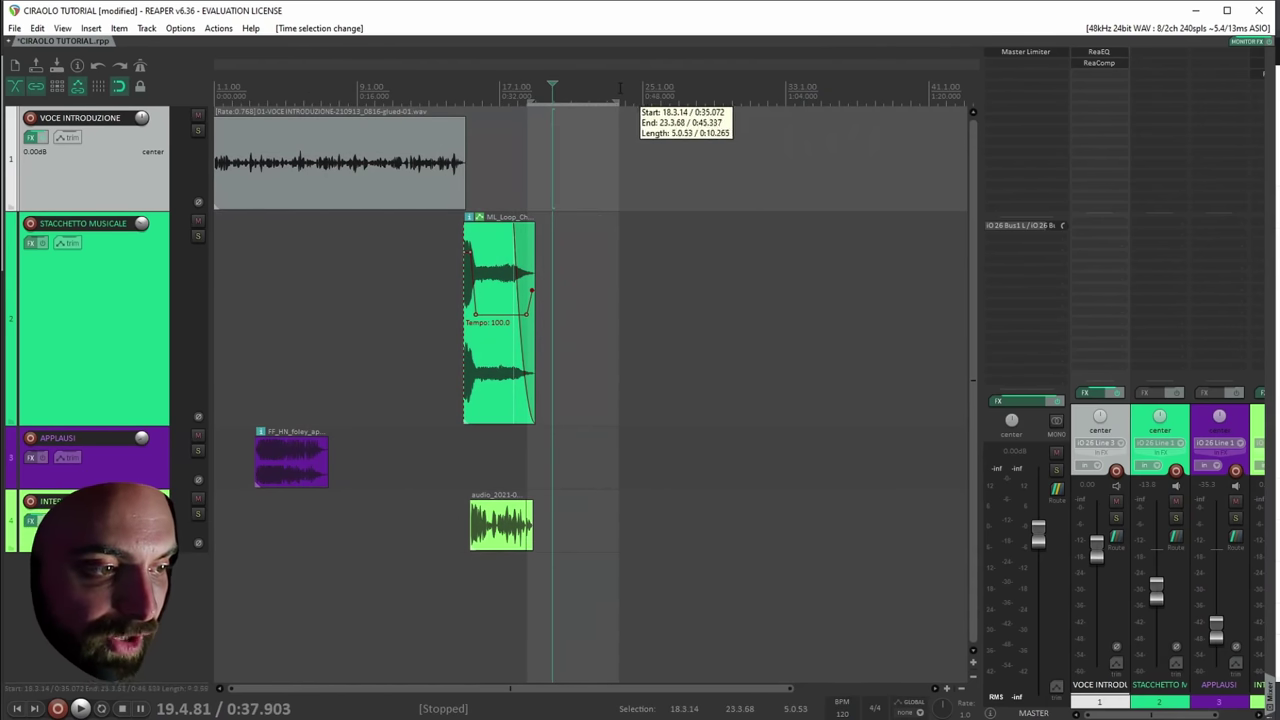
Set the time selection from the project start to about 0:36.16, just past the last clips.
click(508, 107)
drag(538, 90, 212, 88)
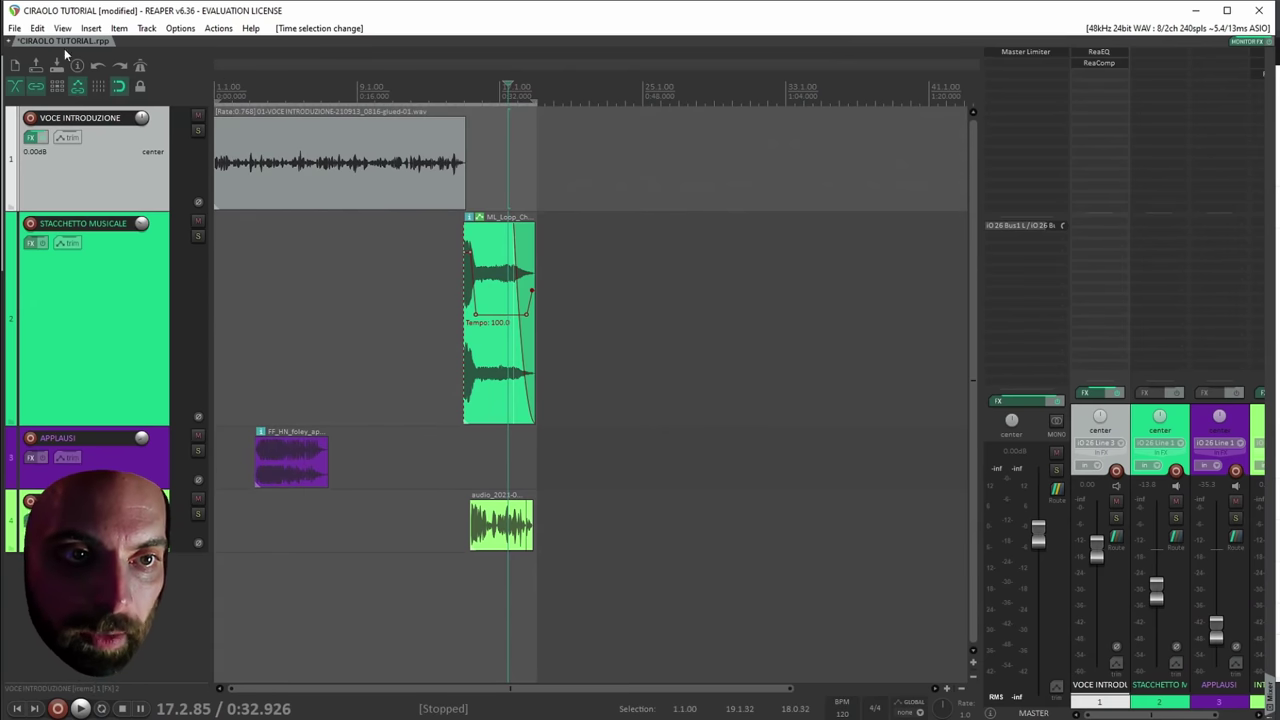
Open the Render to File settings and set the render bounds to Time selection.
click(14, 28)
click(55, 248)
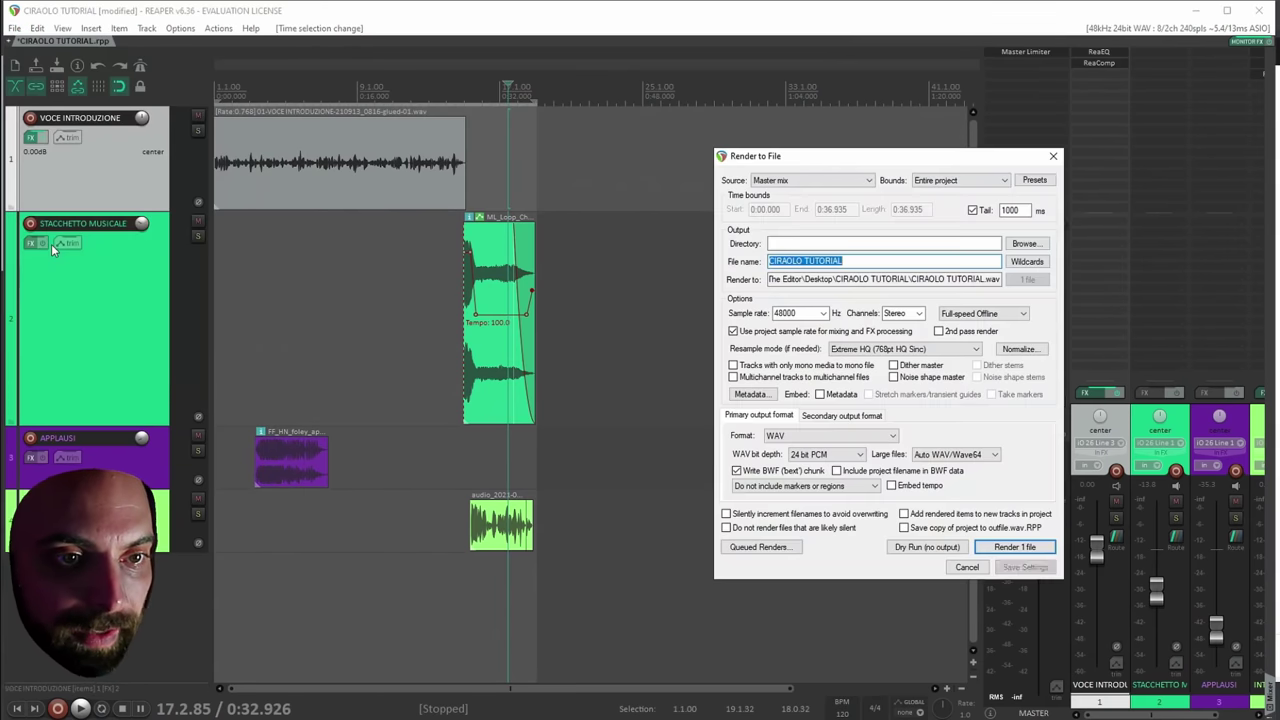
drag(831, 169, 356, 158)
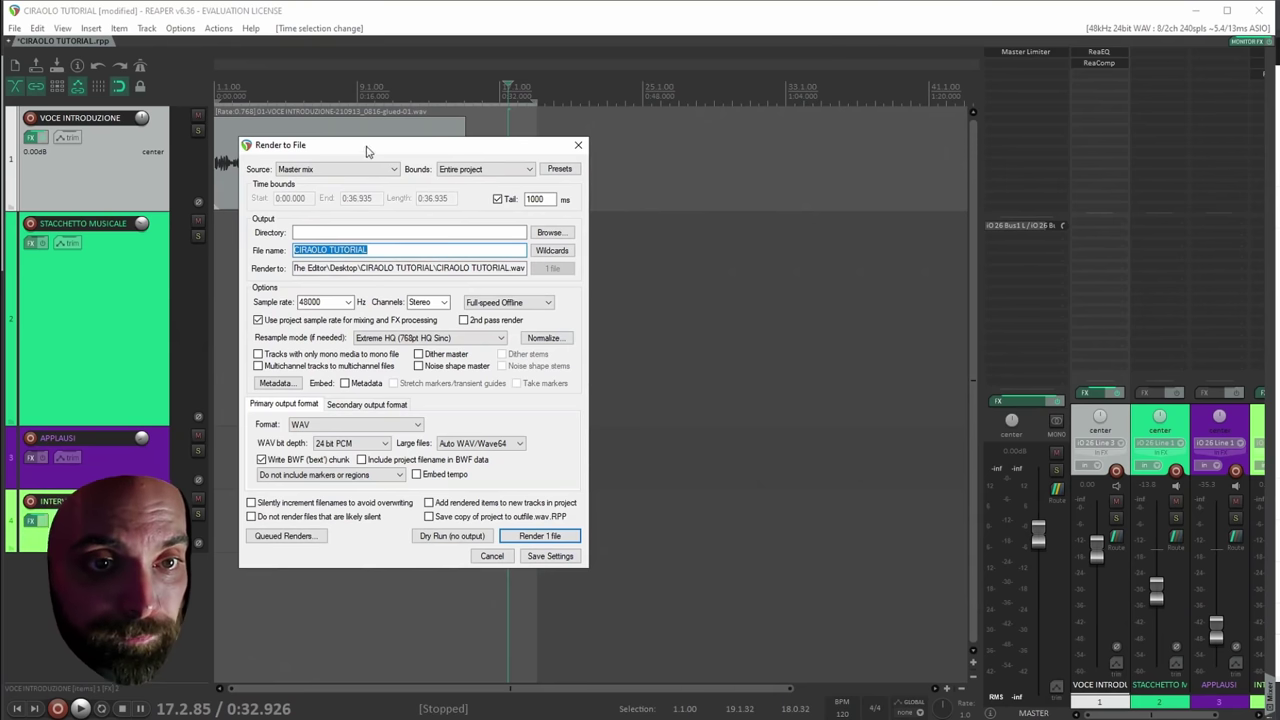
drag(363, 153, 461, 133)
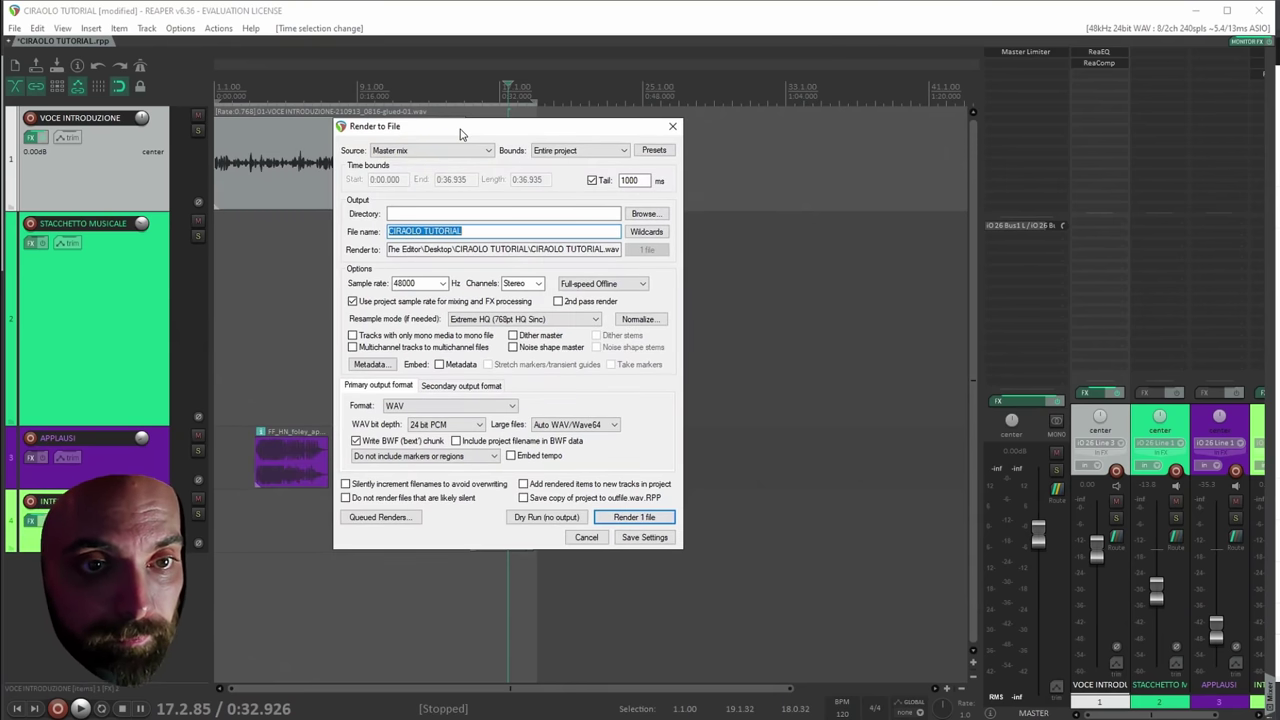
click(588, 152)
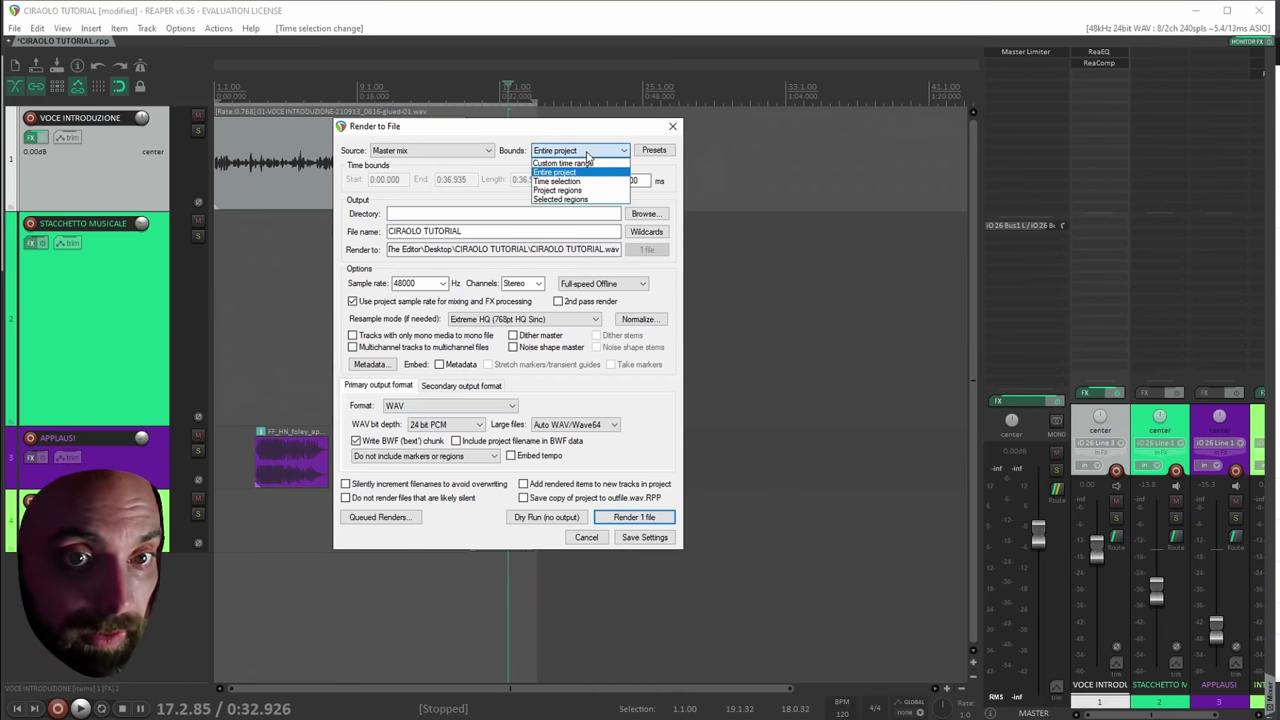
click(574, 183)
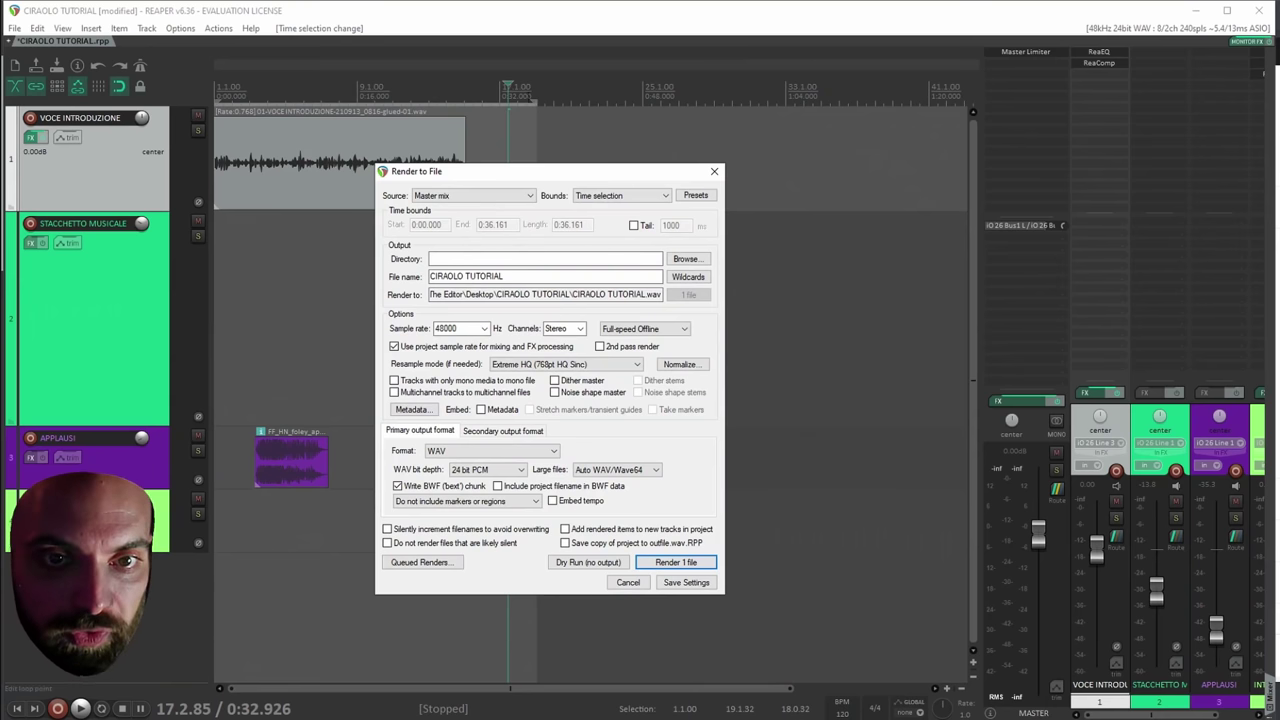
Set the render directory to the Desktop's CIRAOLO TUTORIAL folder, with file name CIRAOLO TUTORIAL and stereo channels.
click(685, 259)
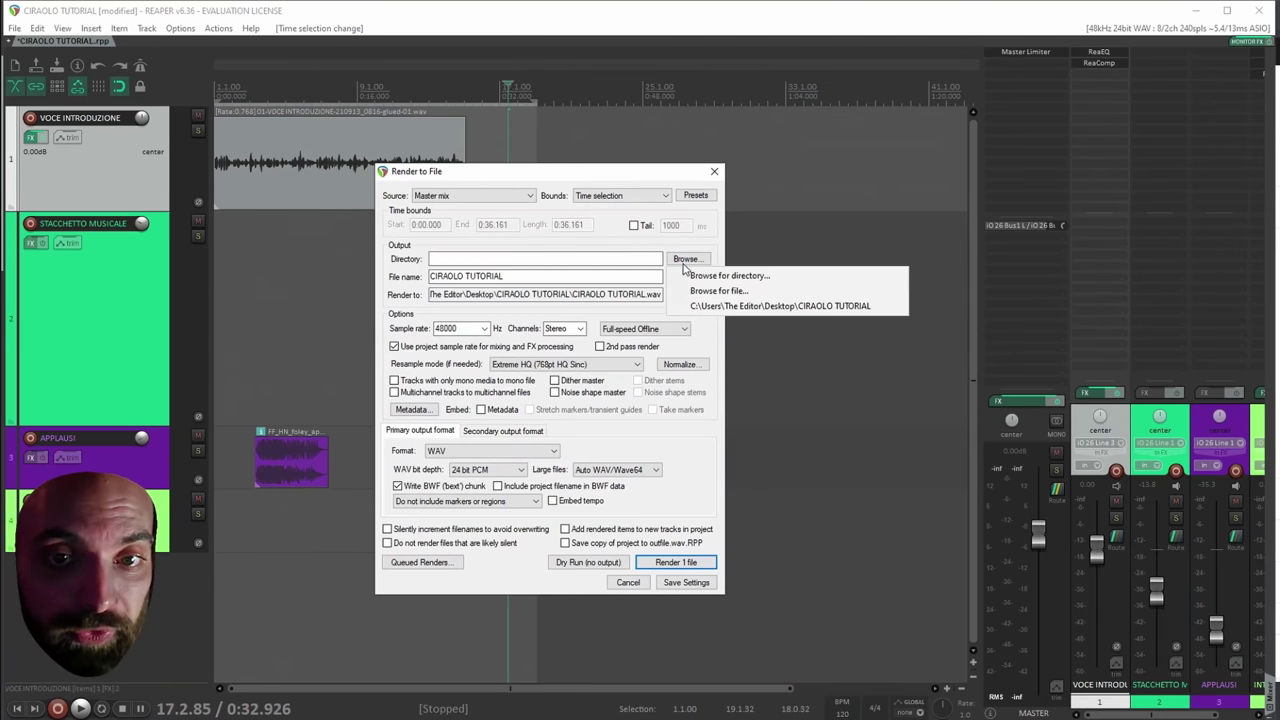
click(710, 306)
click(534, 276)
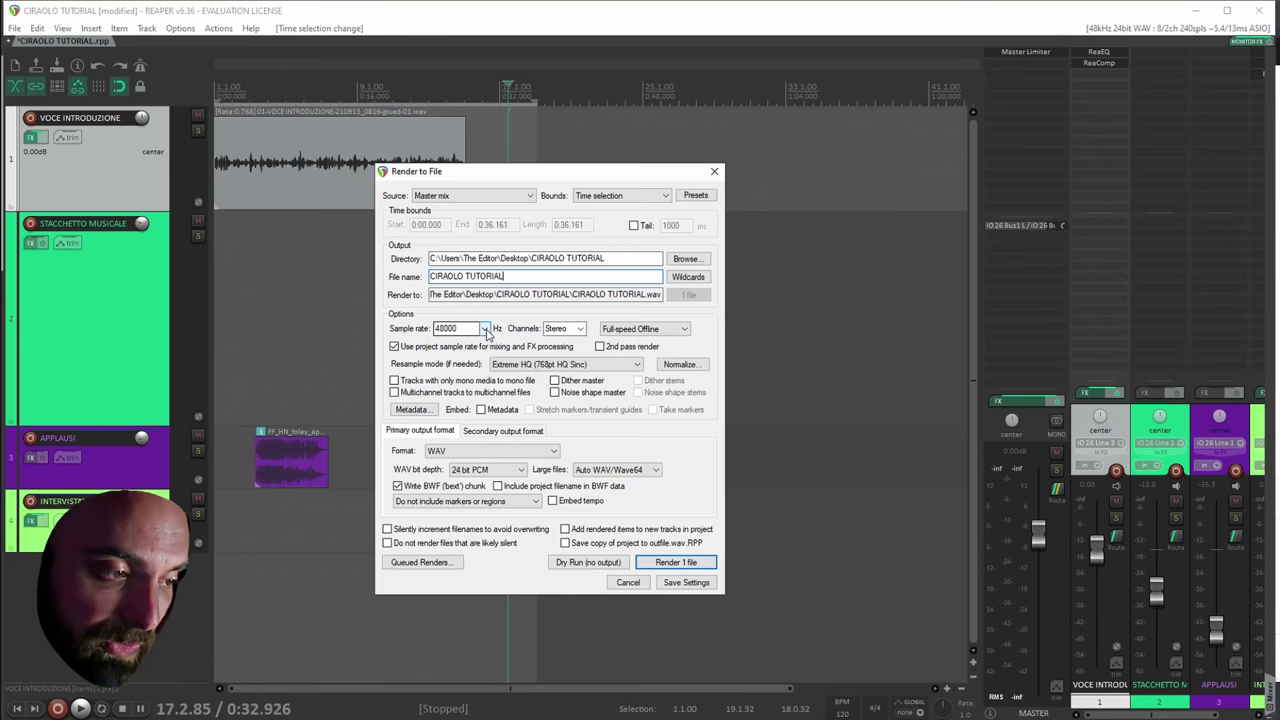
click(579, 330)
click(579, 333)
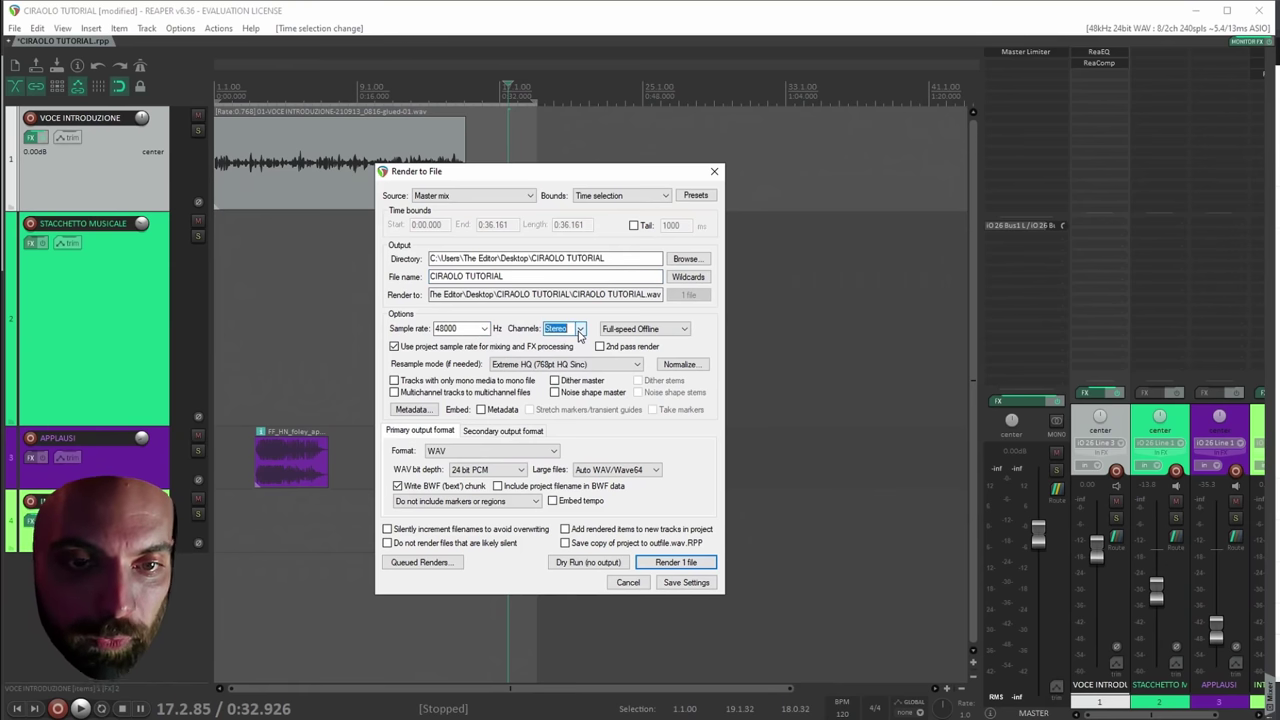
Review the render speed options, then set the primary output format to MP3 with a 320 kbps bitrate.
click(648, 331)
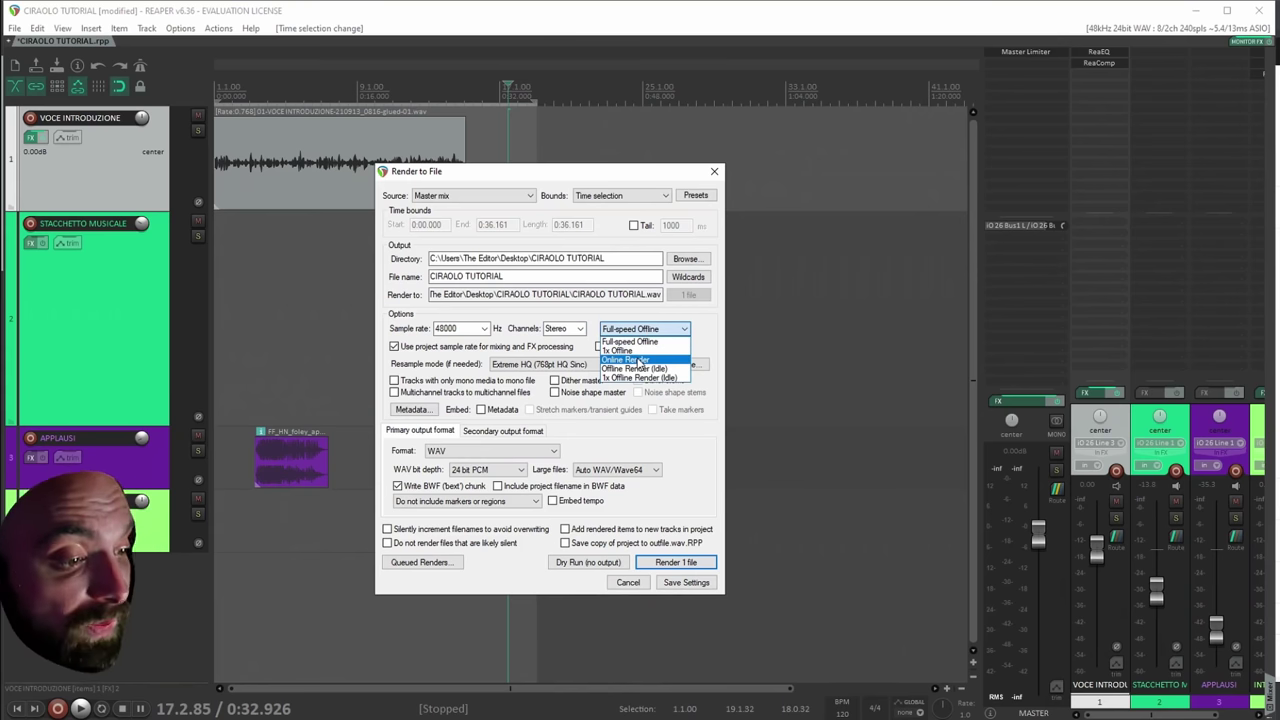
click(685, 331)
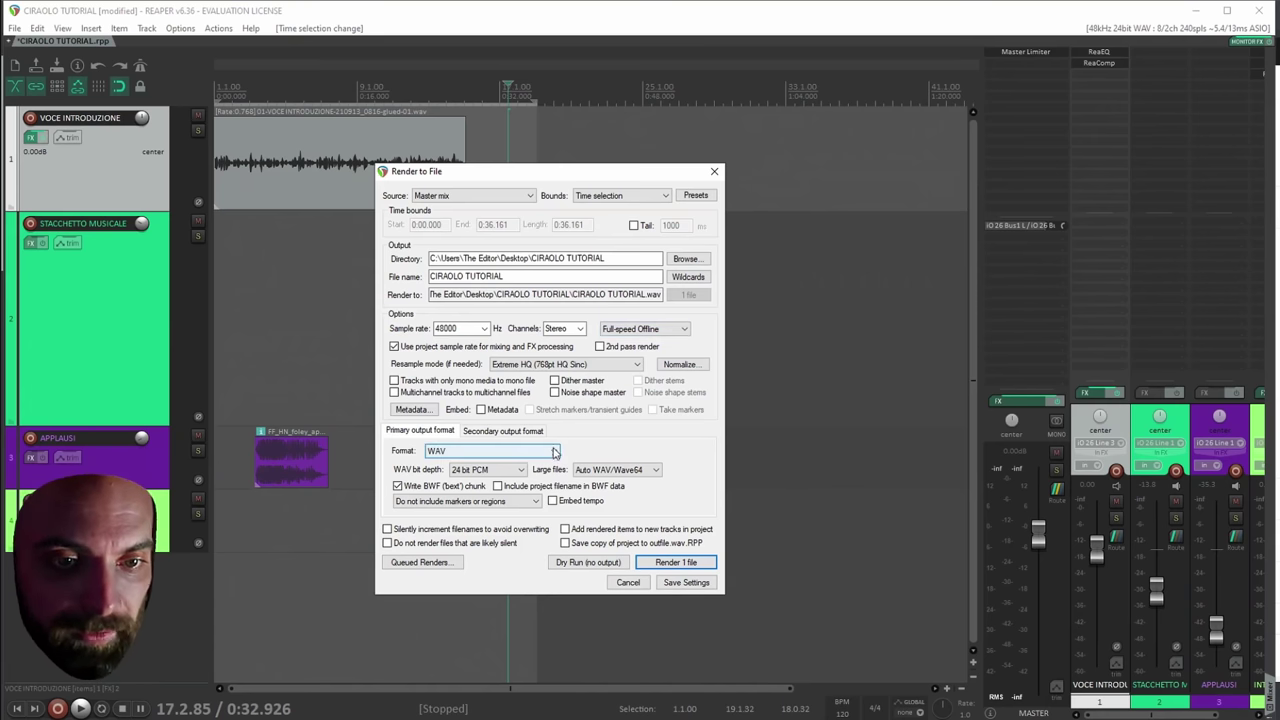
click(543, 453)
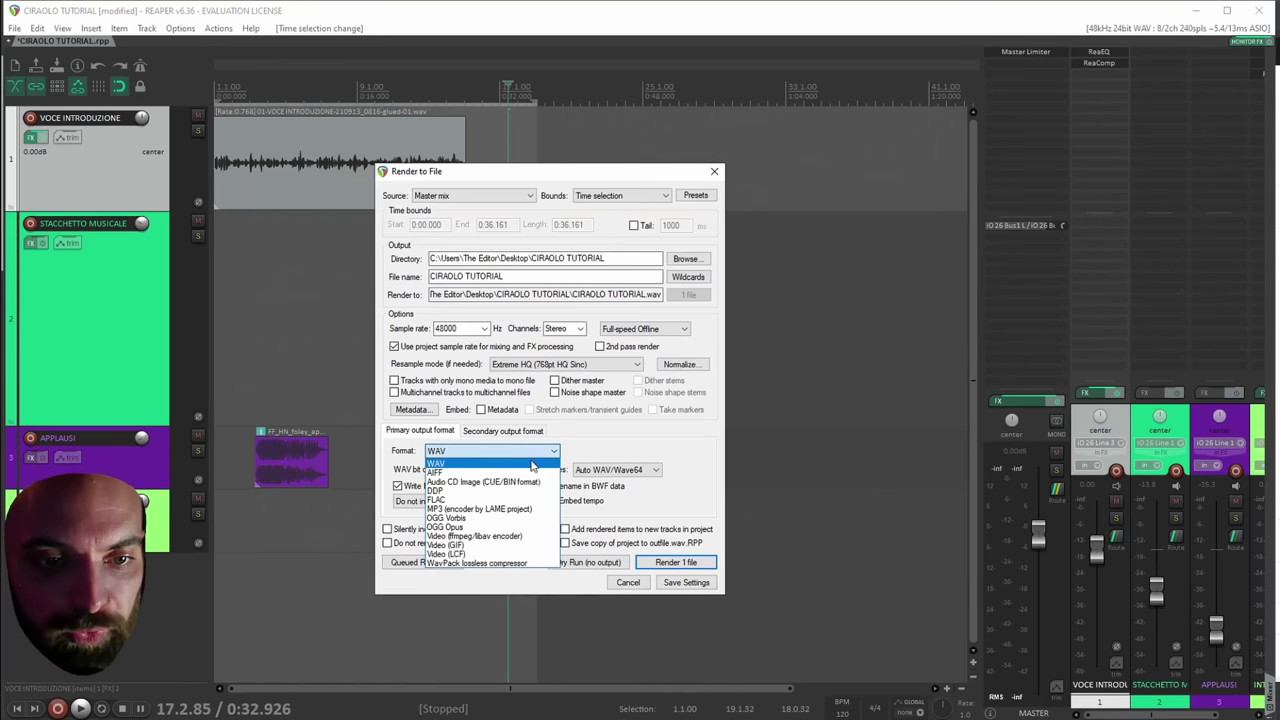
click(490, 511)
click(495, 505)
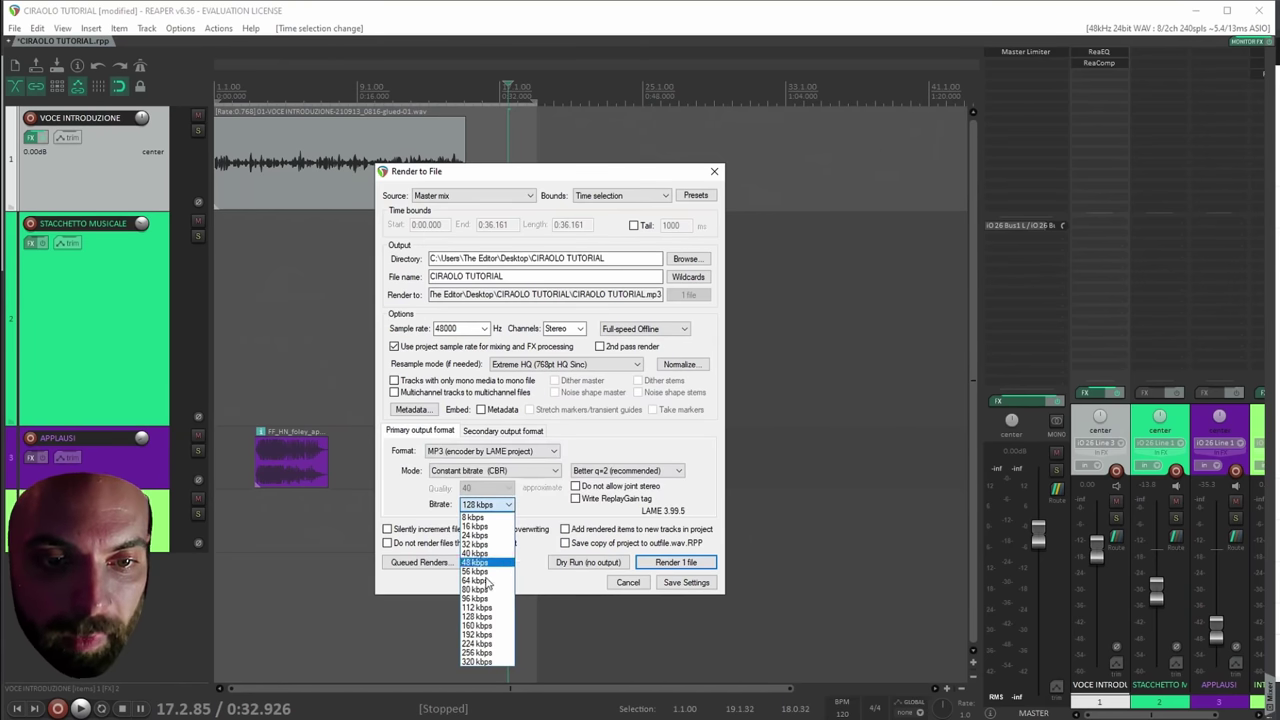
click(485, 665)
Try FLAC and OGG Vorbis as the primary output format, and return it to WAV.
click(510, 455)
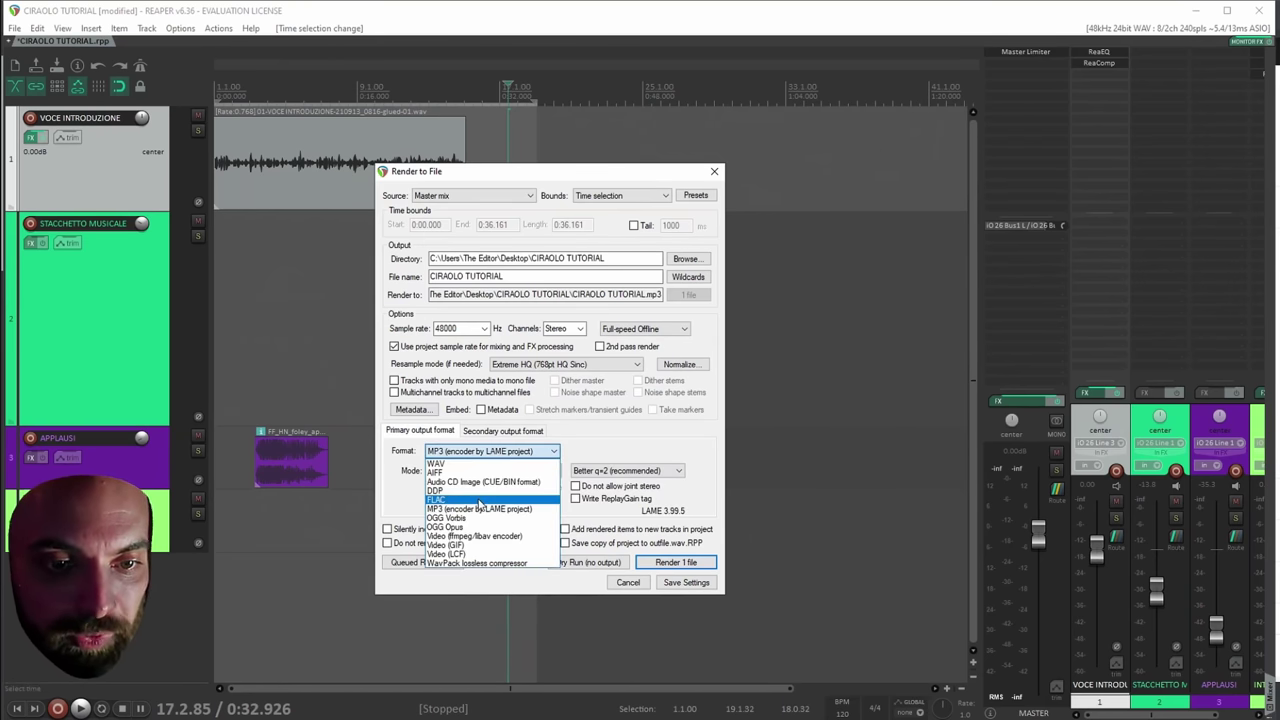
click(482, 500)
click(488, 452)
click(485, 467)
click(488, 452)
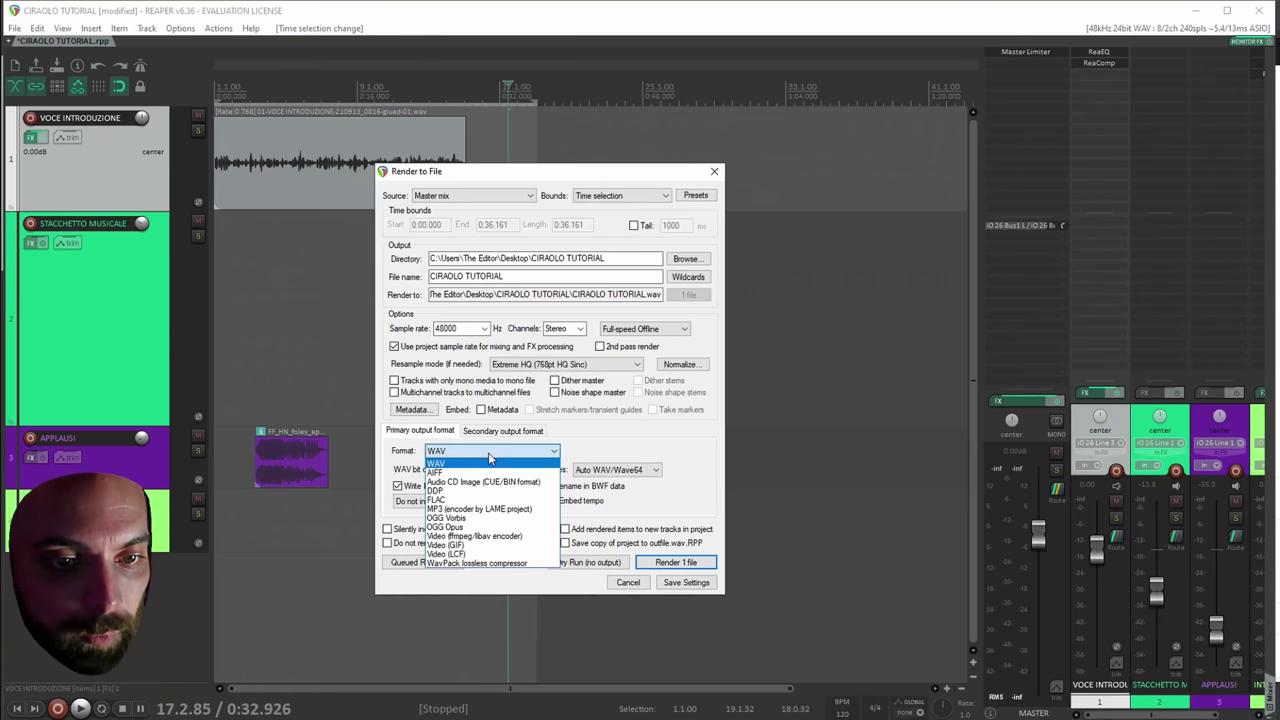
click(474, 519)
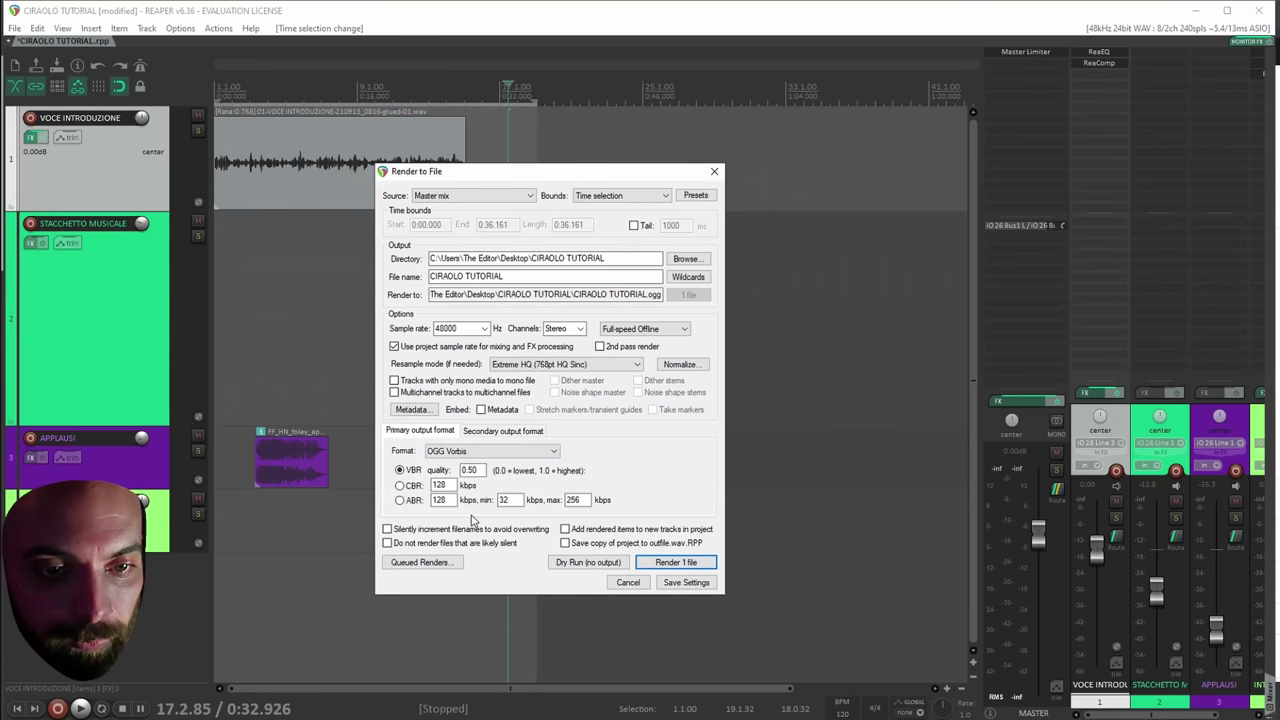
click(487, 452)
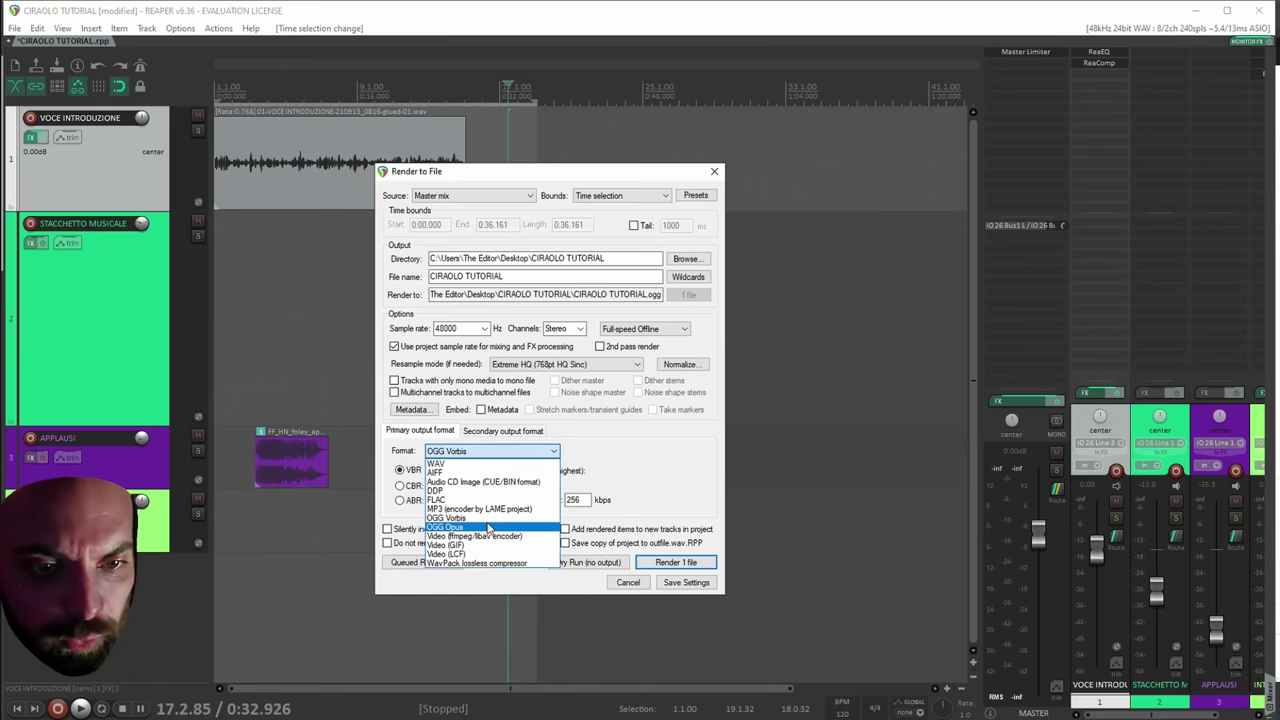
click(487, 464)
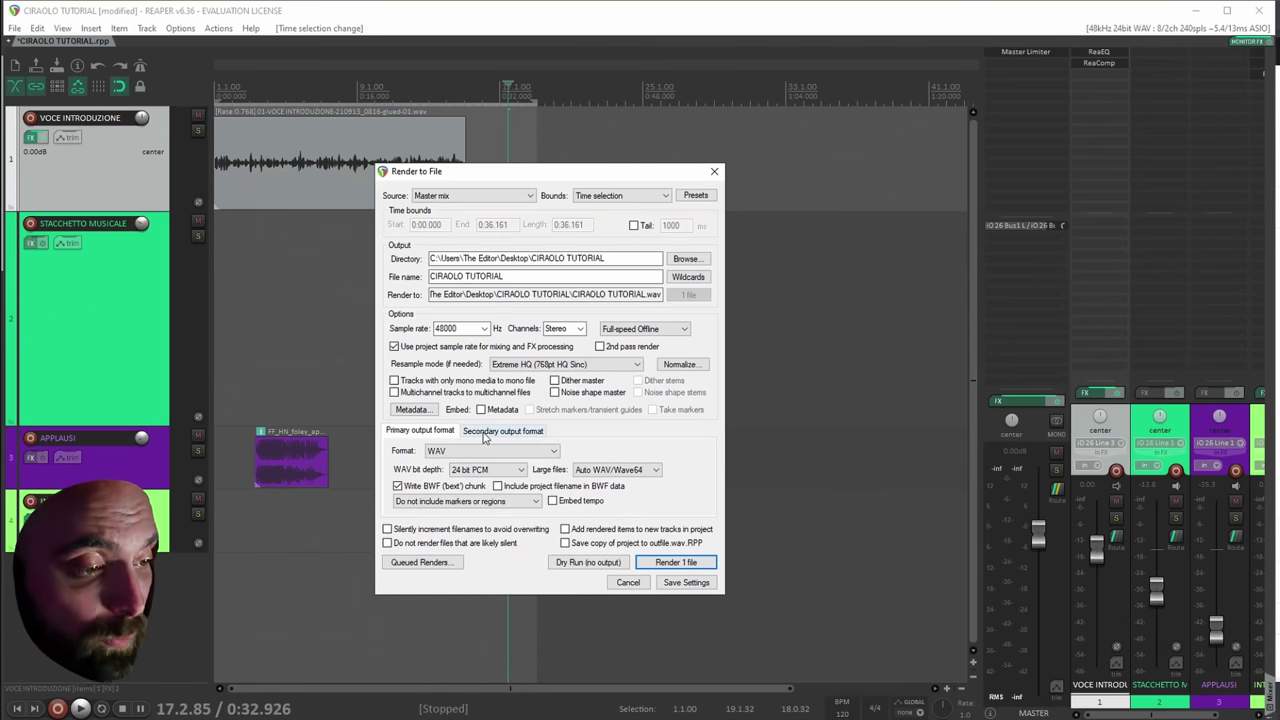
Add MP3 (encoder by LAME project) as the secondary output format.
click(484, 436)
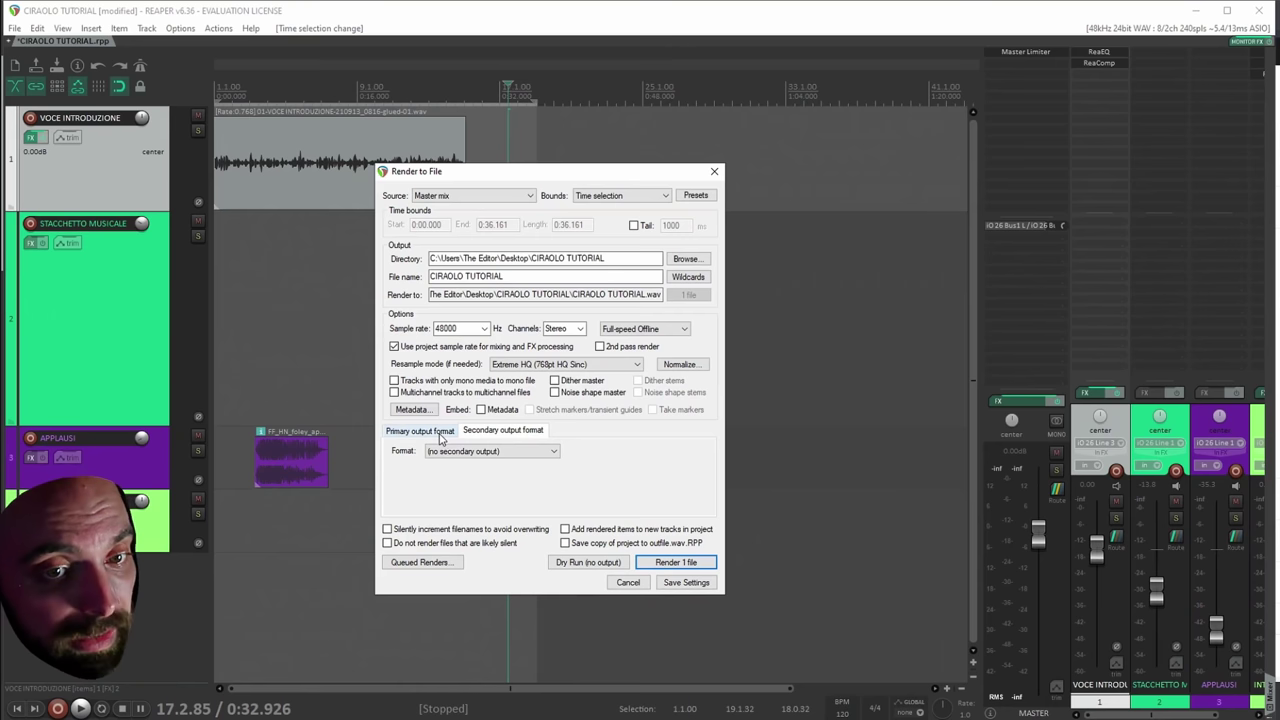
click(434, 432)
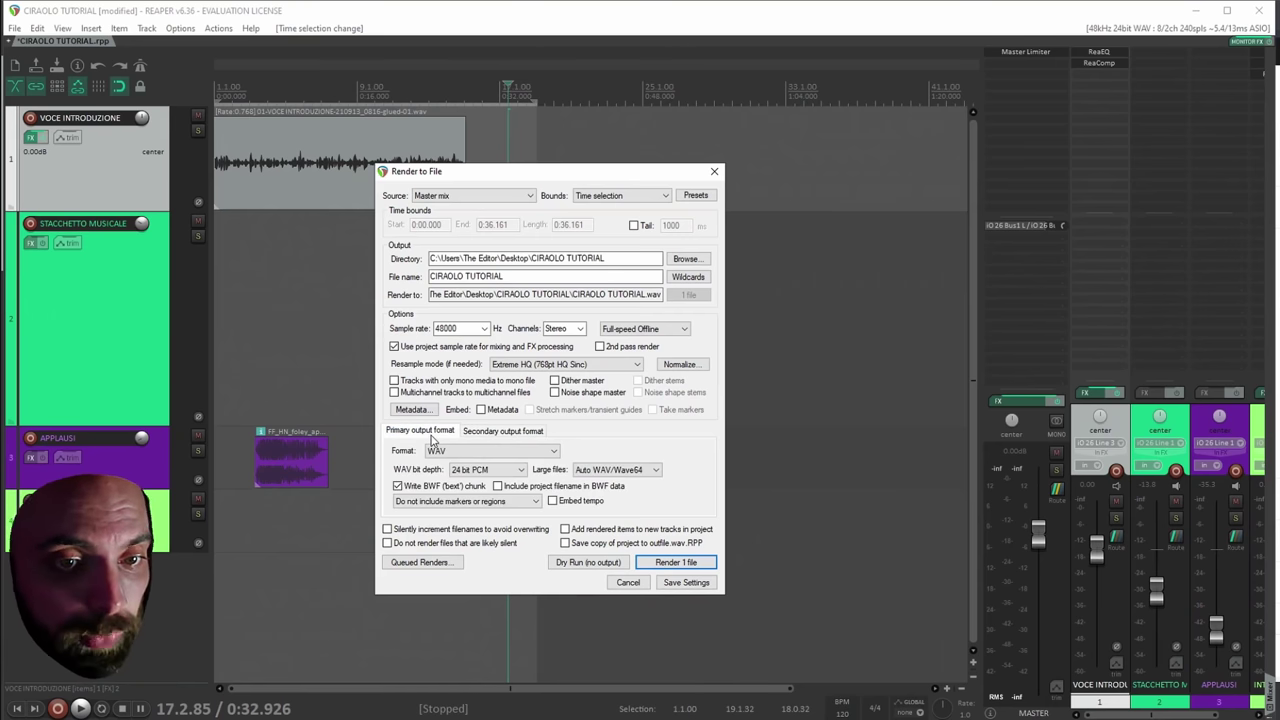
click(491, 432)
click(488, 452)
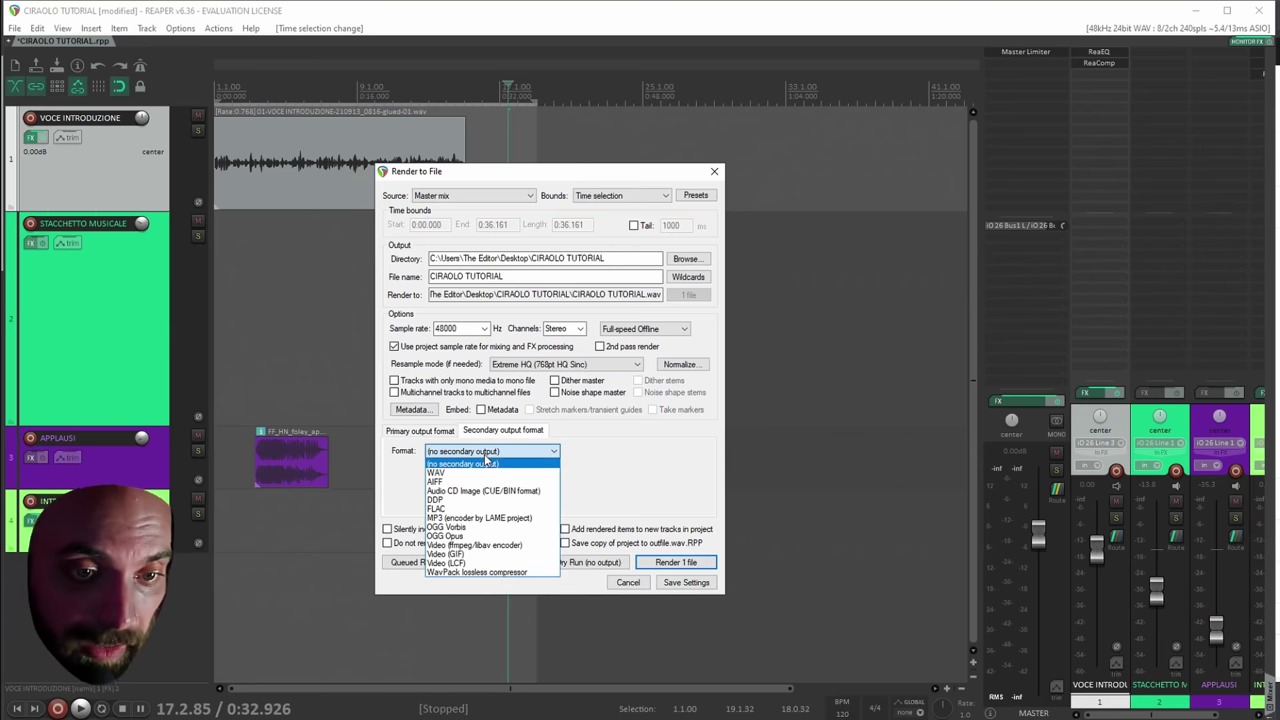
click(464, 518)
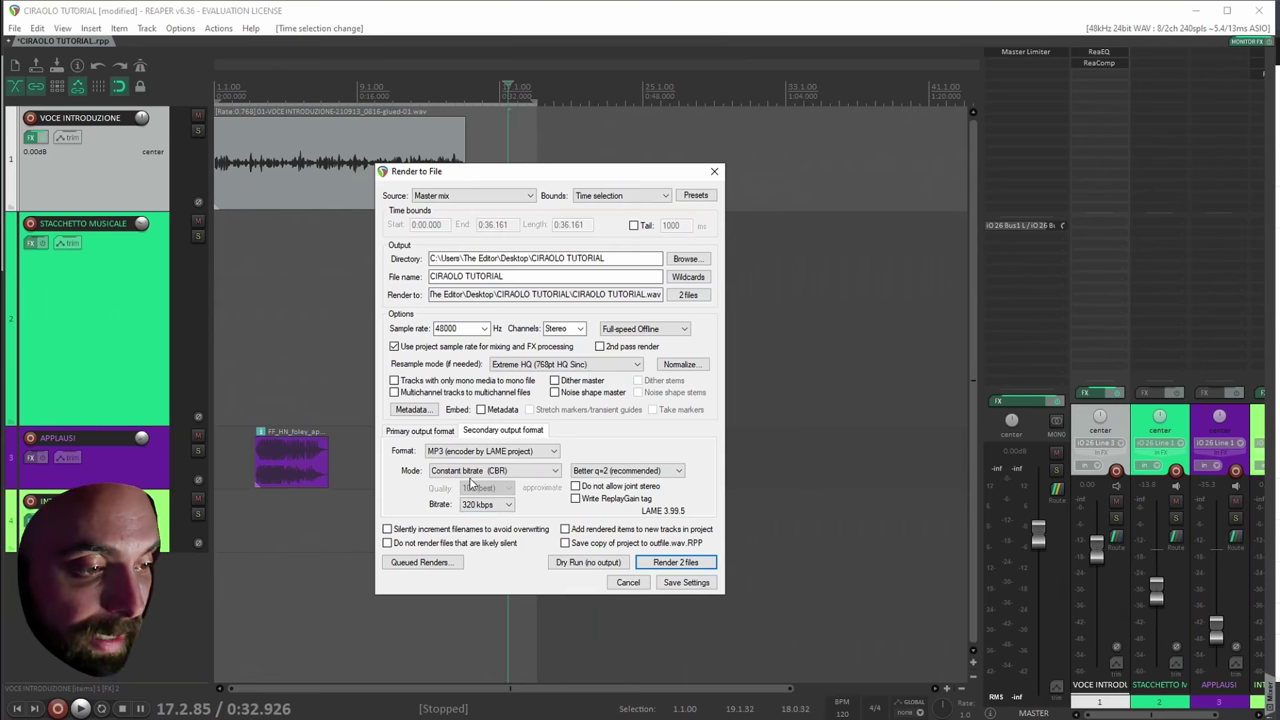
Go back to the primary output format settings and render the WAV and MP3 files.
click(438, 432)
click(525, 277)
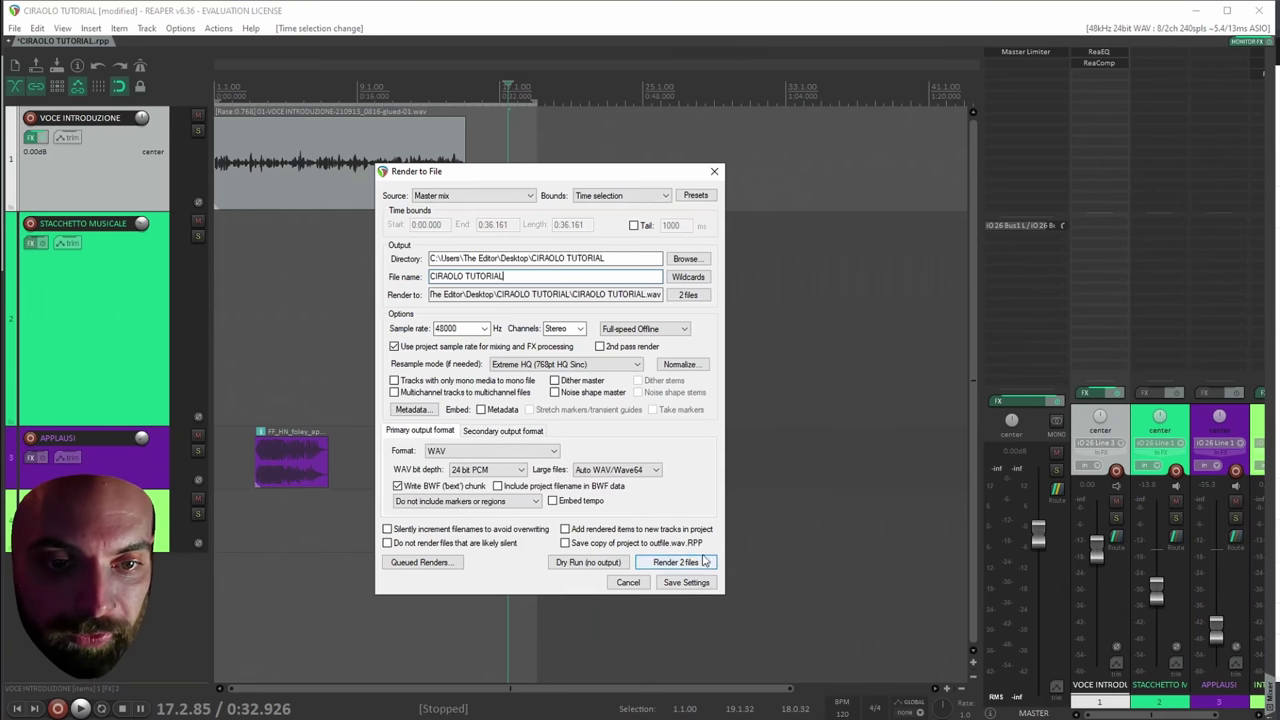
click(666, 563)
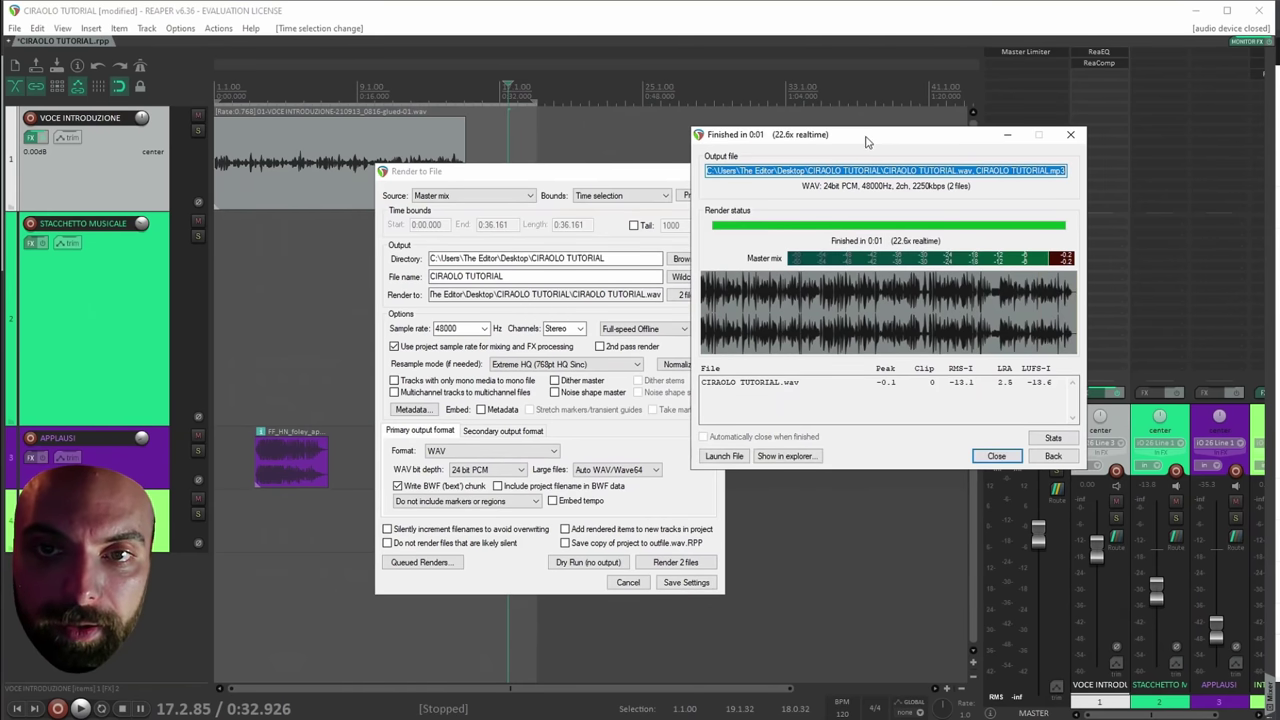
Examine the peak, clipping and loudness statistics of the finished render, then close the report.
drag(866, 136, 364, 144)
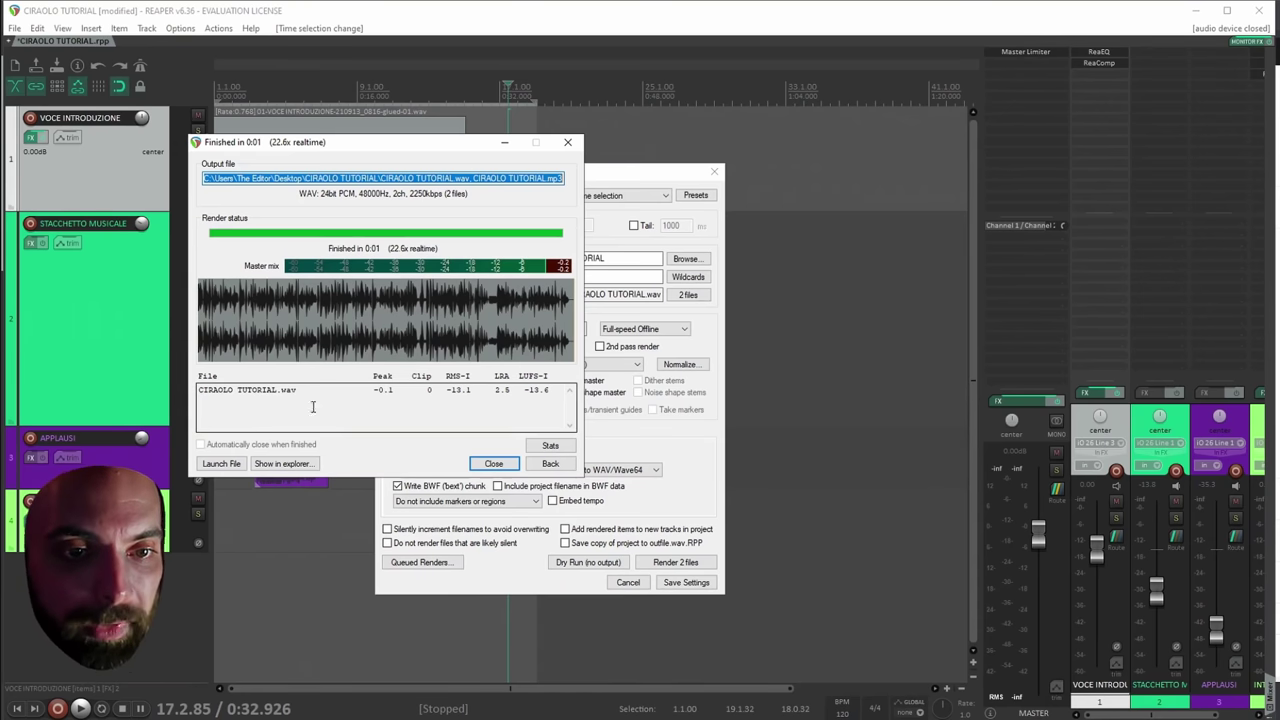
drag(265, 392, 515, 392)
click(512, 392)
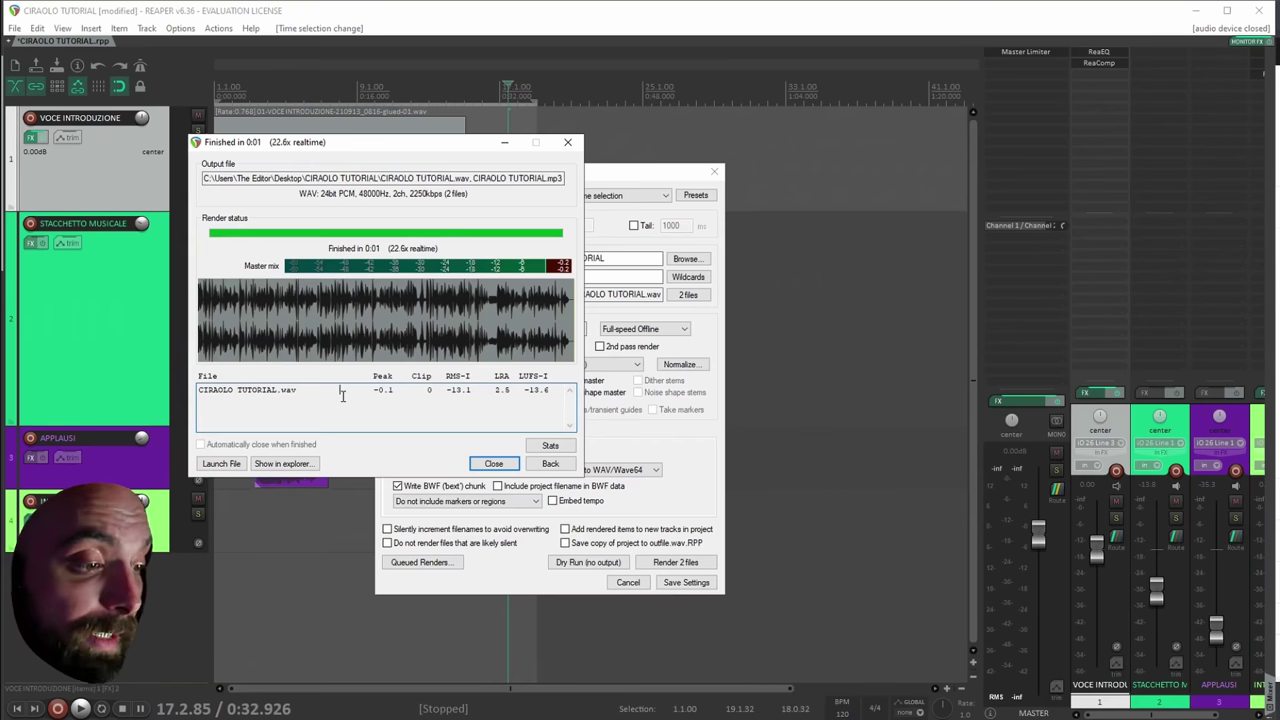
double_click(531, 391)
click(538, 391)
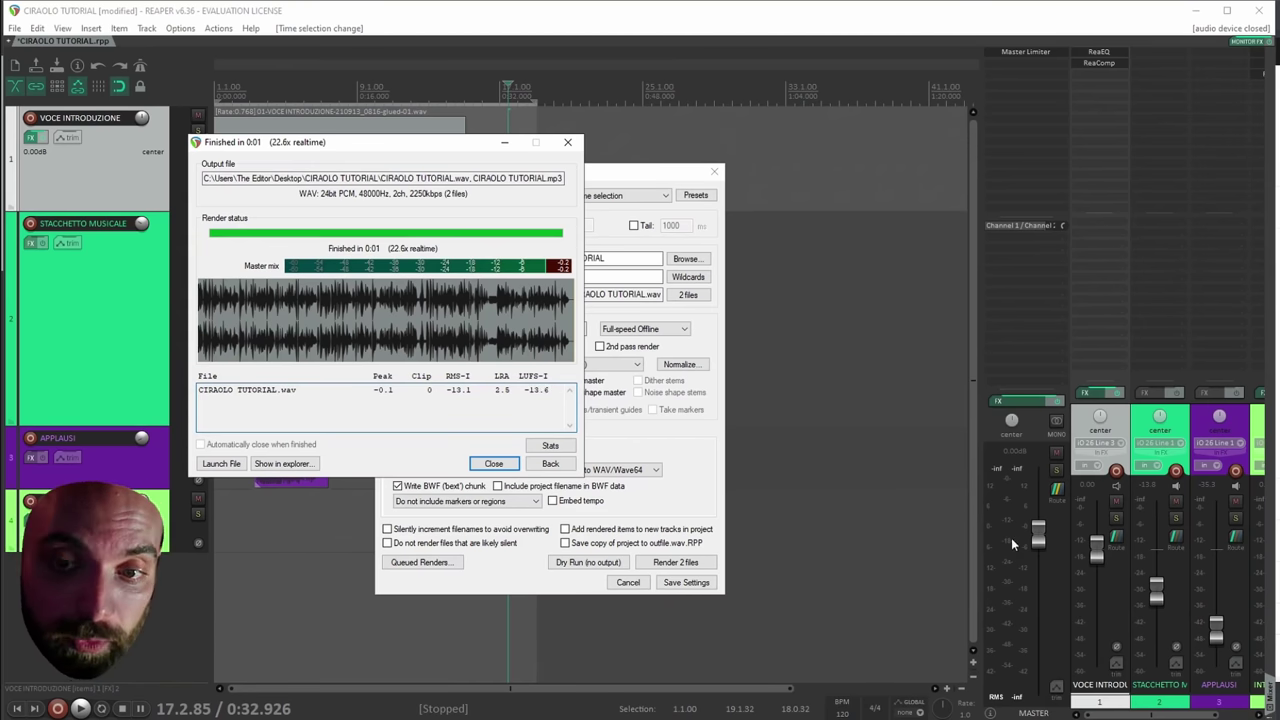
double_click(533, 391)
click(535, 391)
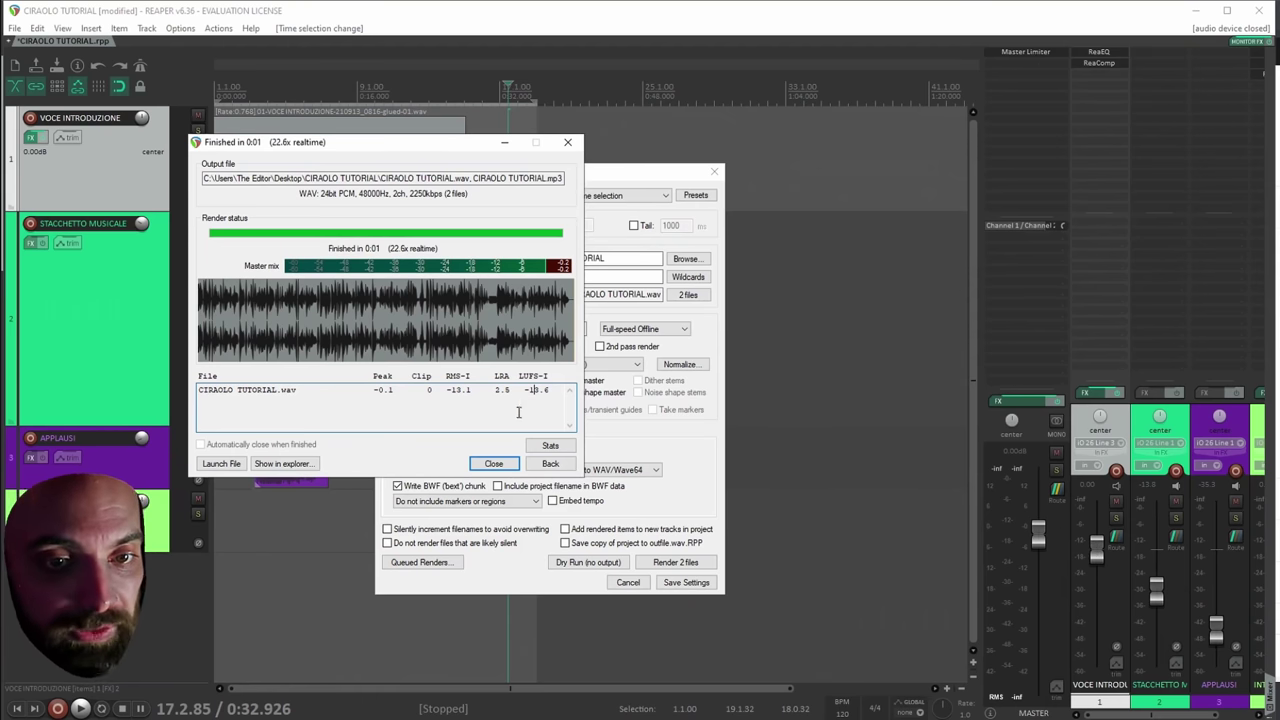
click(478, 466)
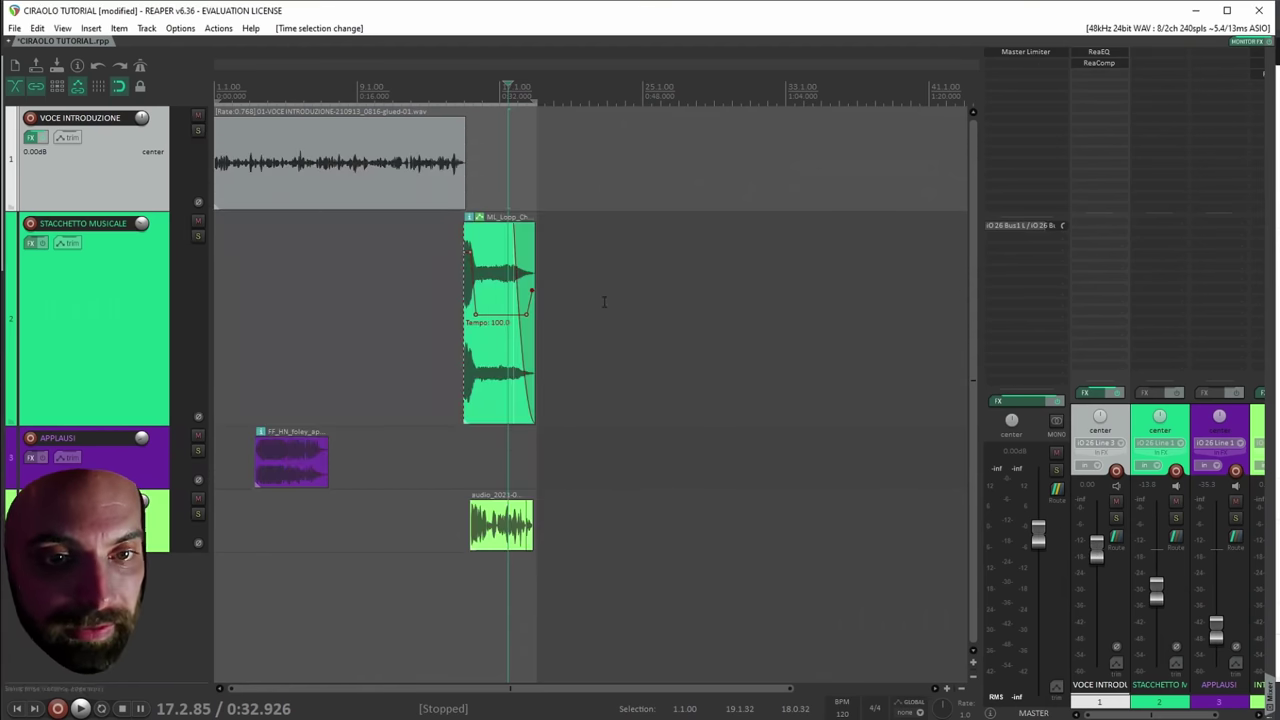
Lower the Master Limiter threshold to -6.3 dB and render both files again, overwriting the existing ones.
click(1018, 60)
drag(316, 303, 309, 302)
click(15, 28)
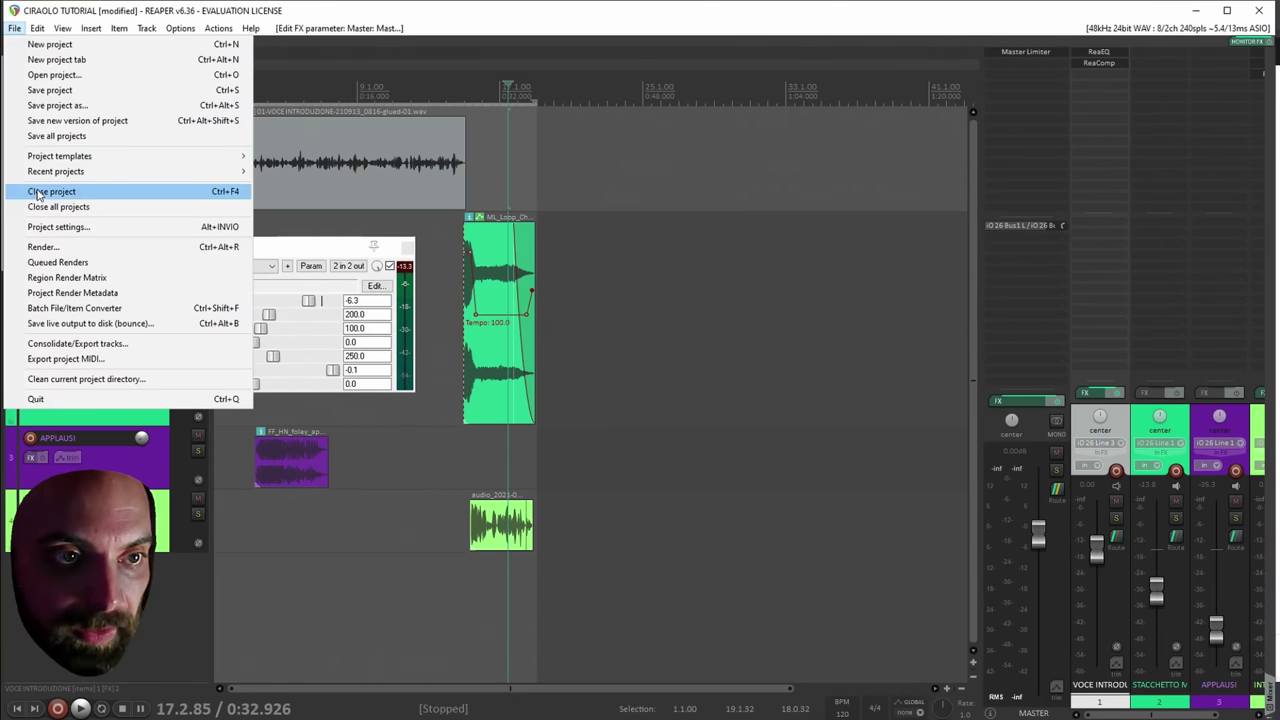
click(42, 247)
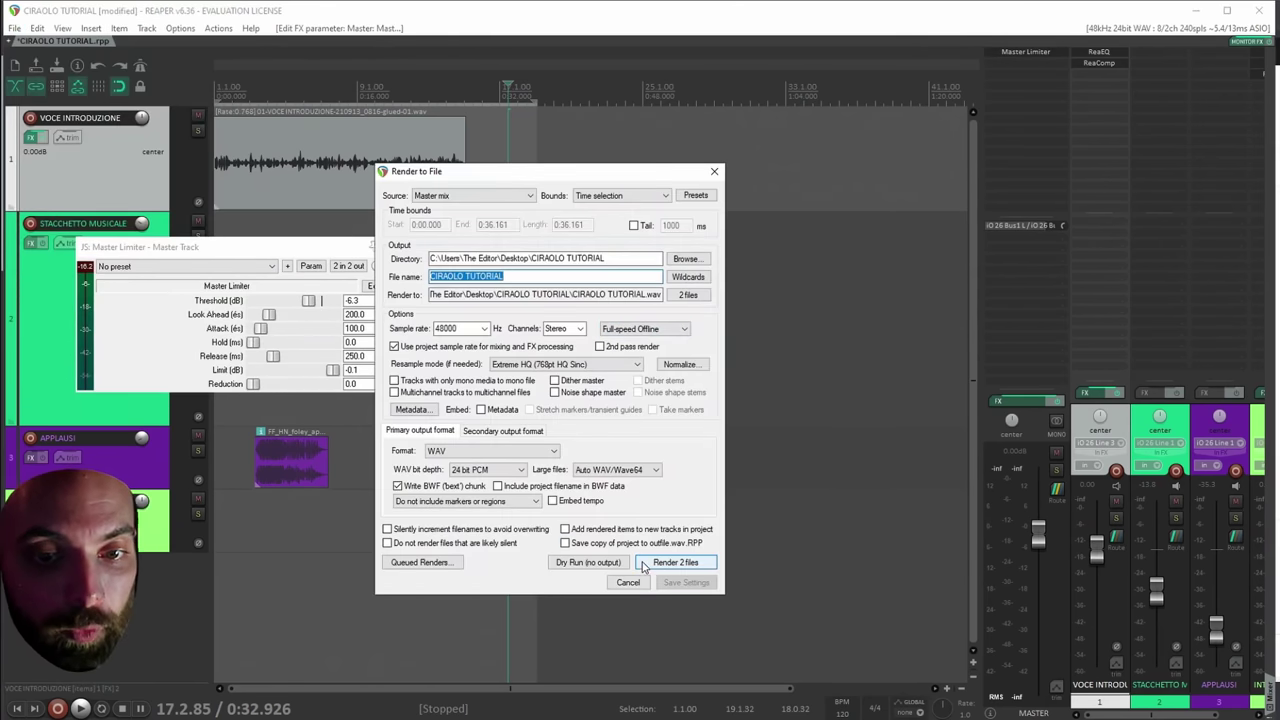
click(644, 566)
click(519, 365)
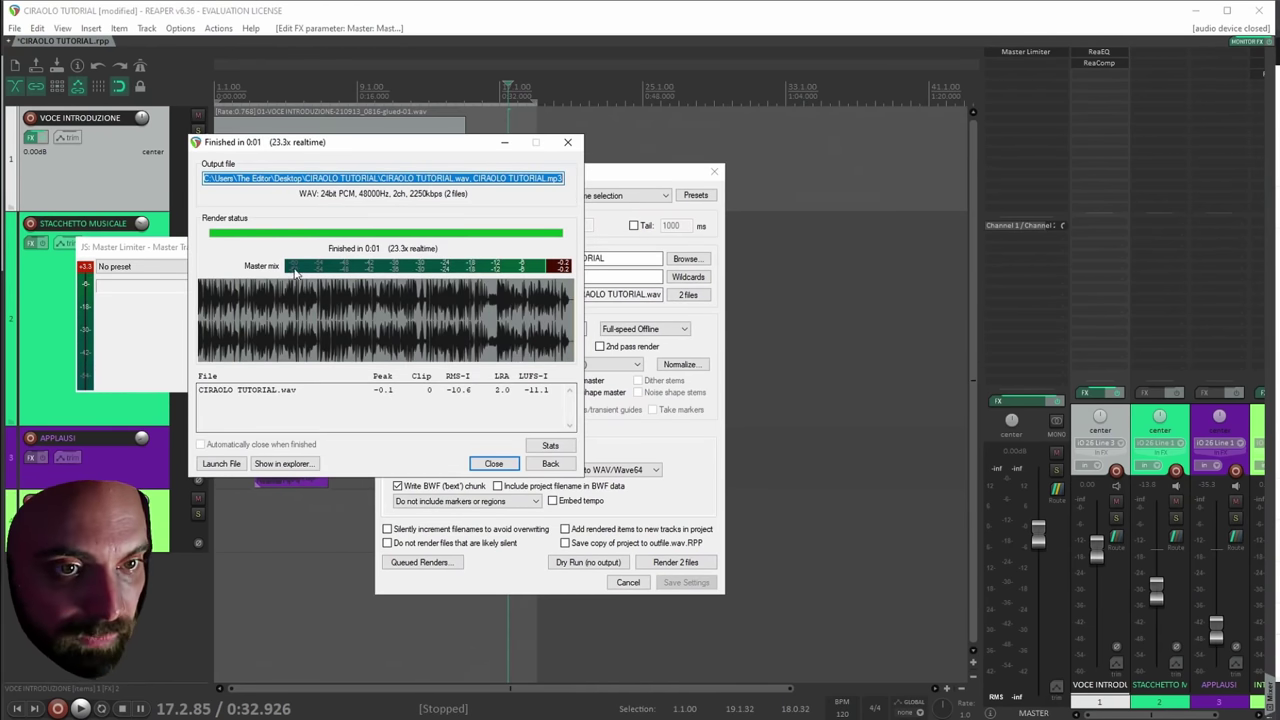
click(493, 463)
Bypass the Master Limiter and render both files once more for comparison, overwriting the existing ones.
shift+click(1030, 52)
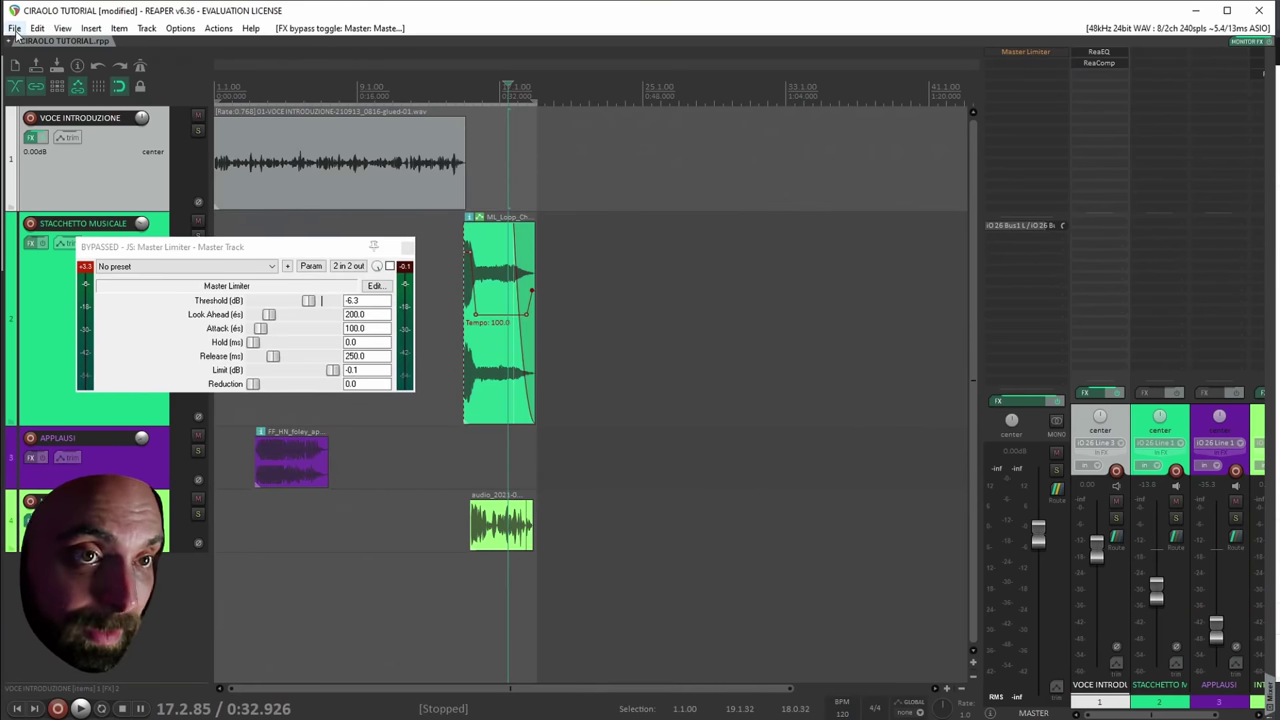
click(15, 28)
click(40, 247)
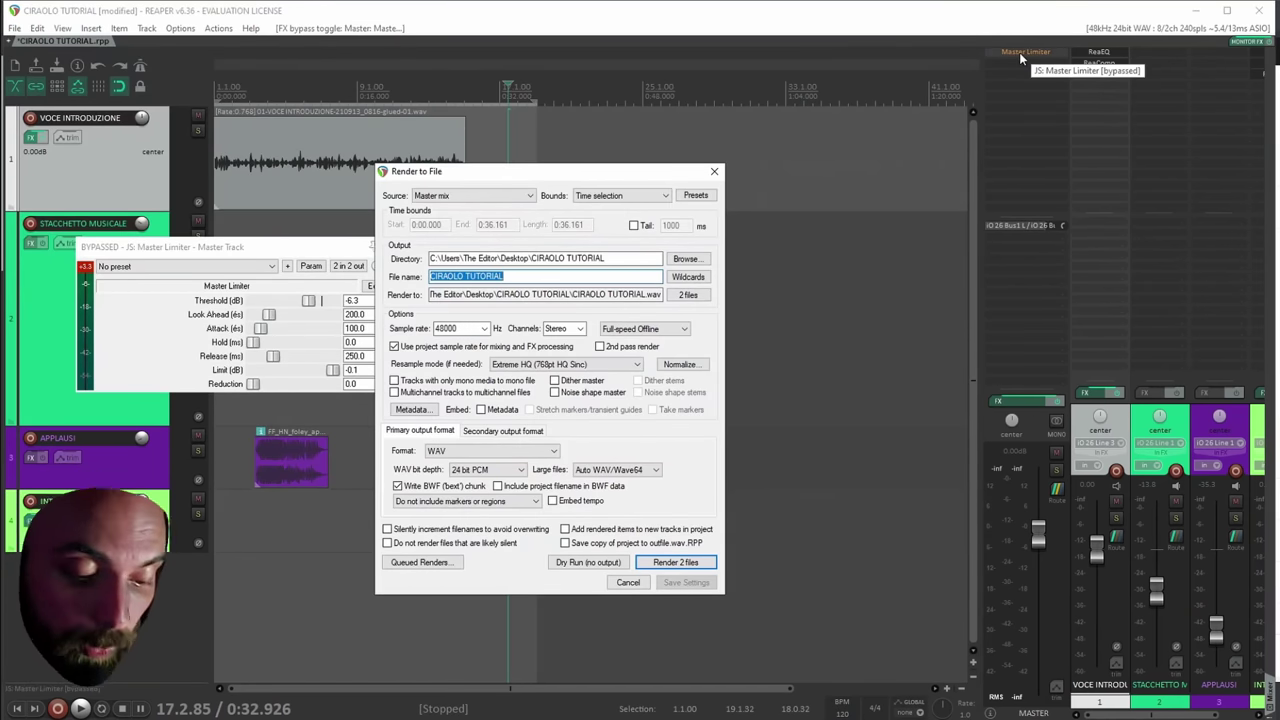
click(662, 565)
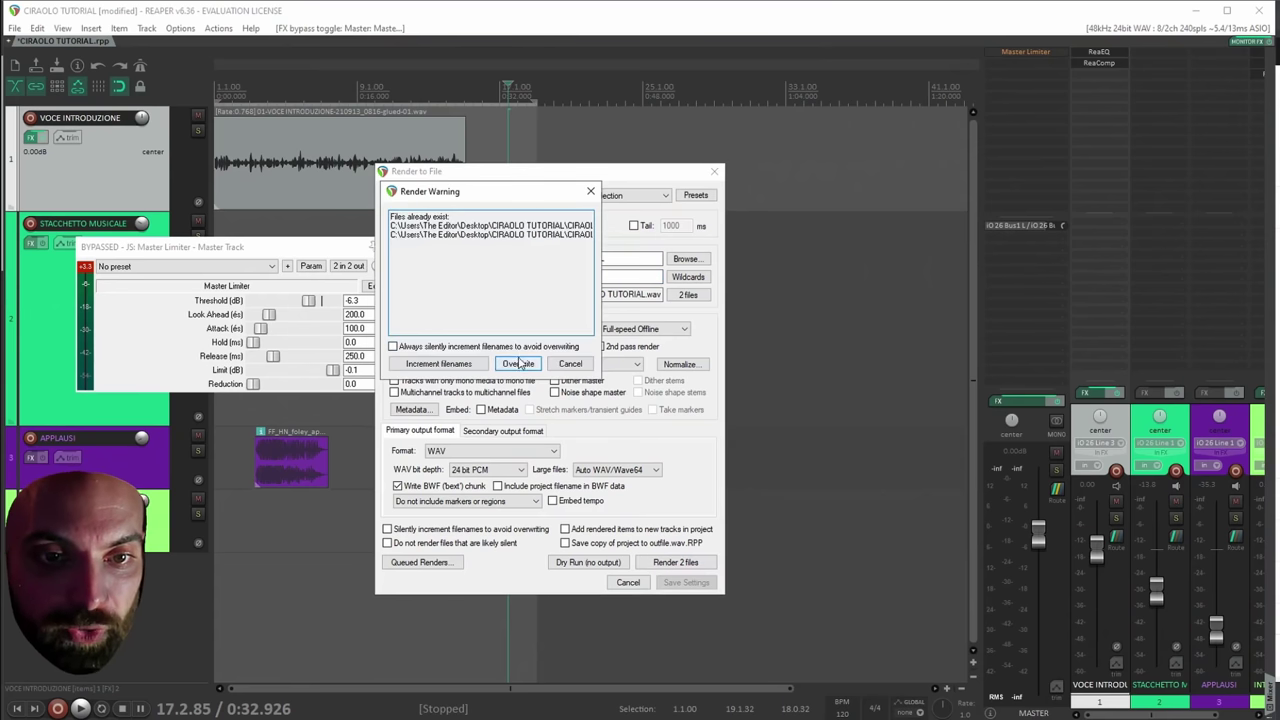
click(518, 364)
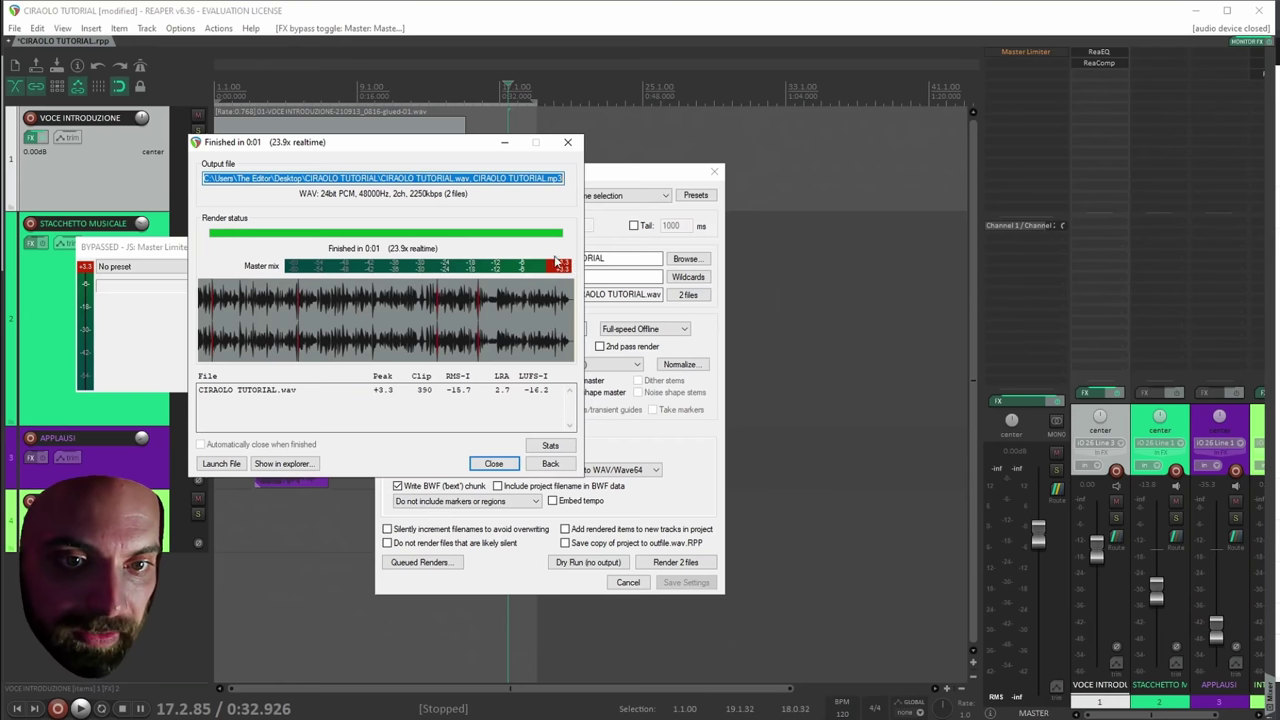
click(493, 463)
Re-enable the Master Limiter, close its window and place the edit cursor at about 0:19.3.
shift+click(1032, 51)
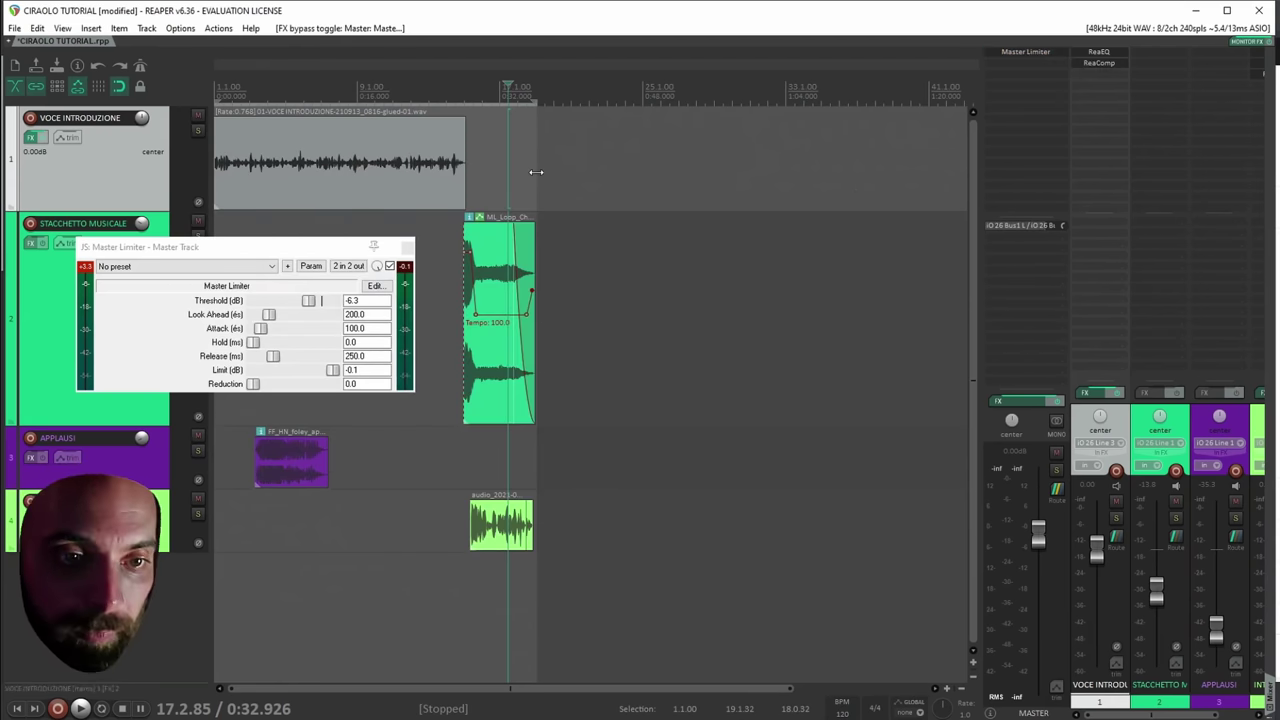
click(409, 245)
click(387, 256)
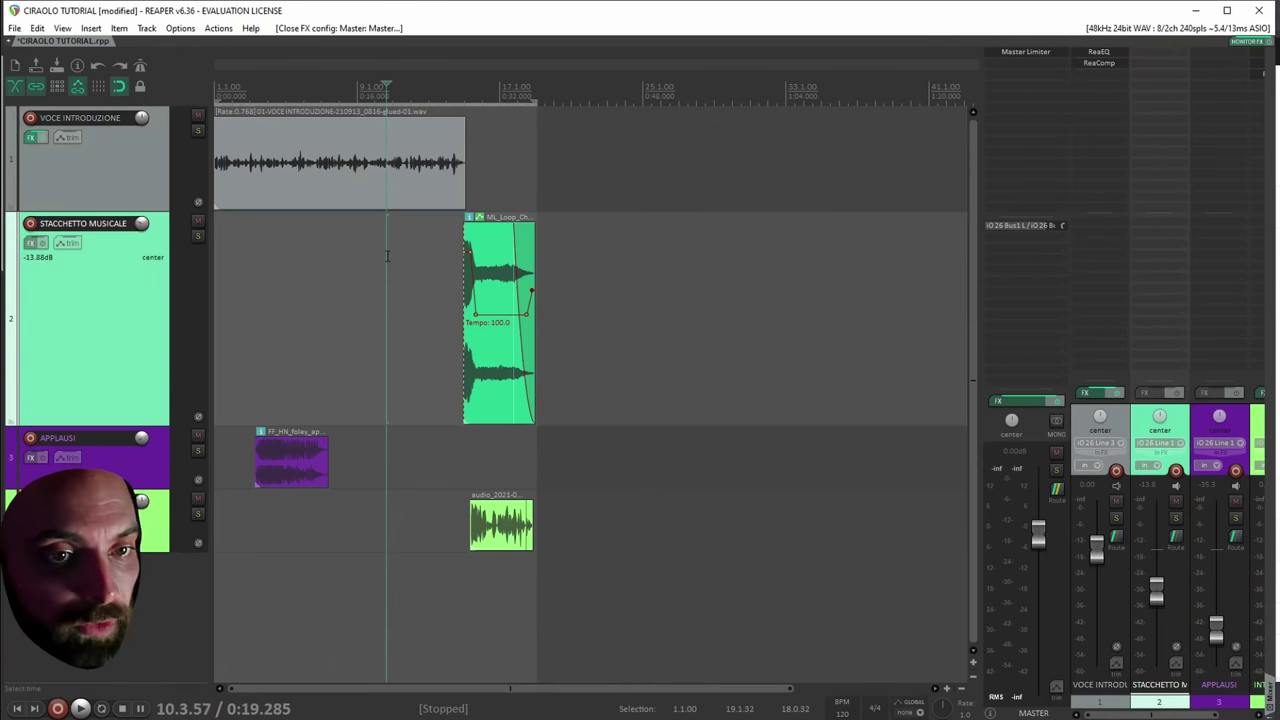